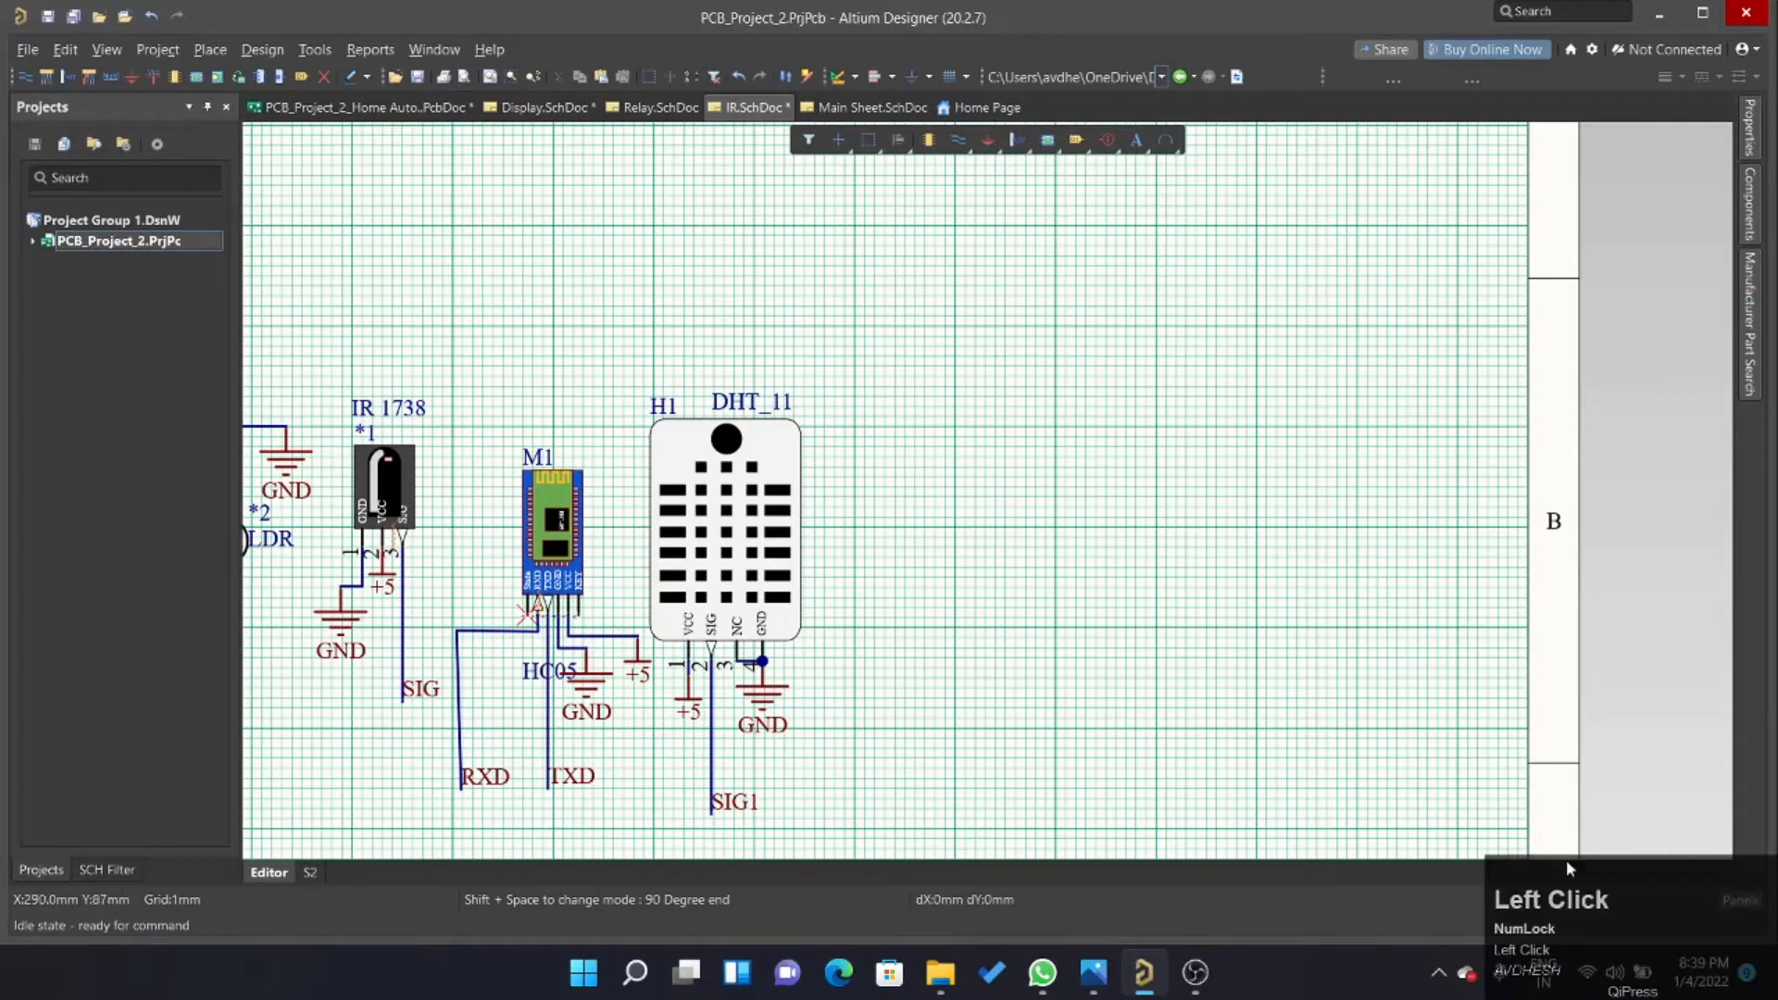
Examine the HC-05 Bluetooth module M1 and its six pins on the IR schematic.
drag(1610, 894, 1565, 27)
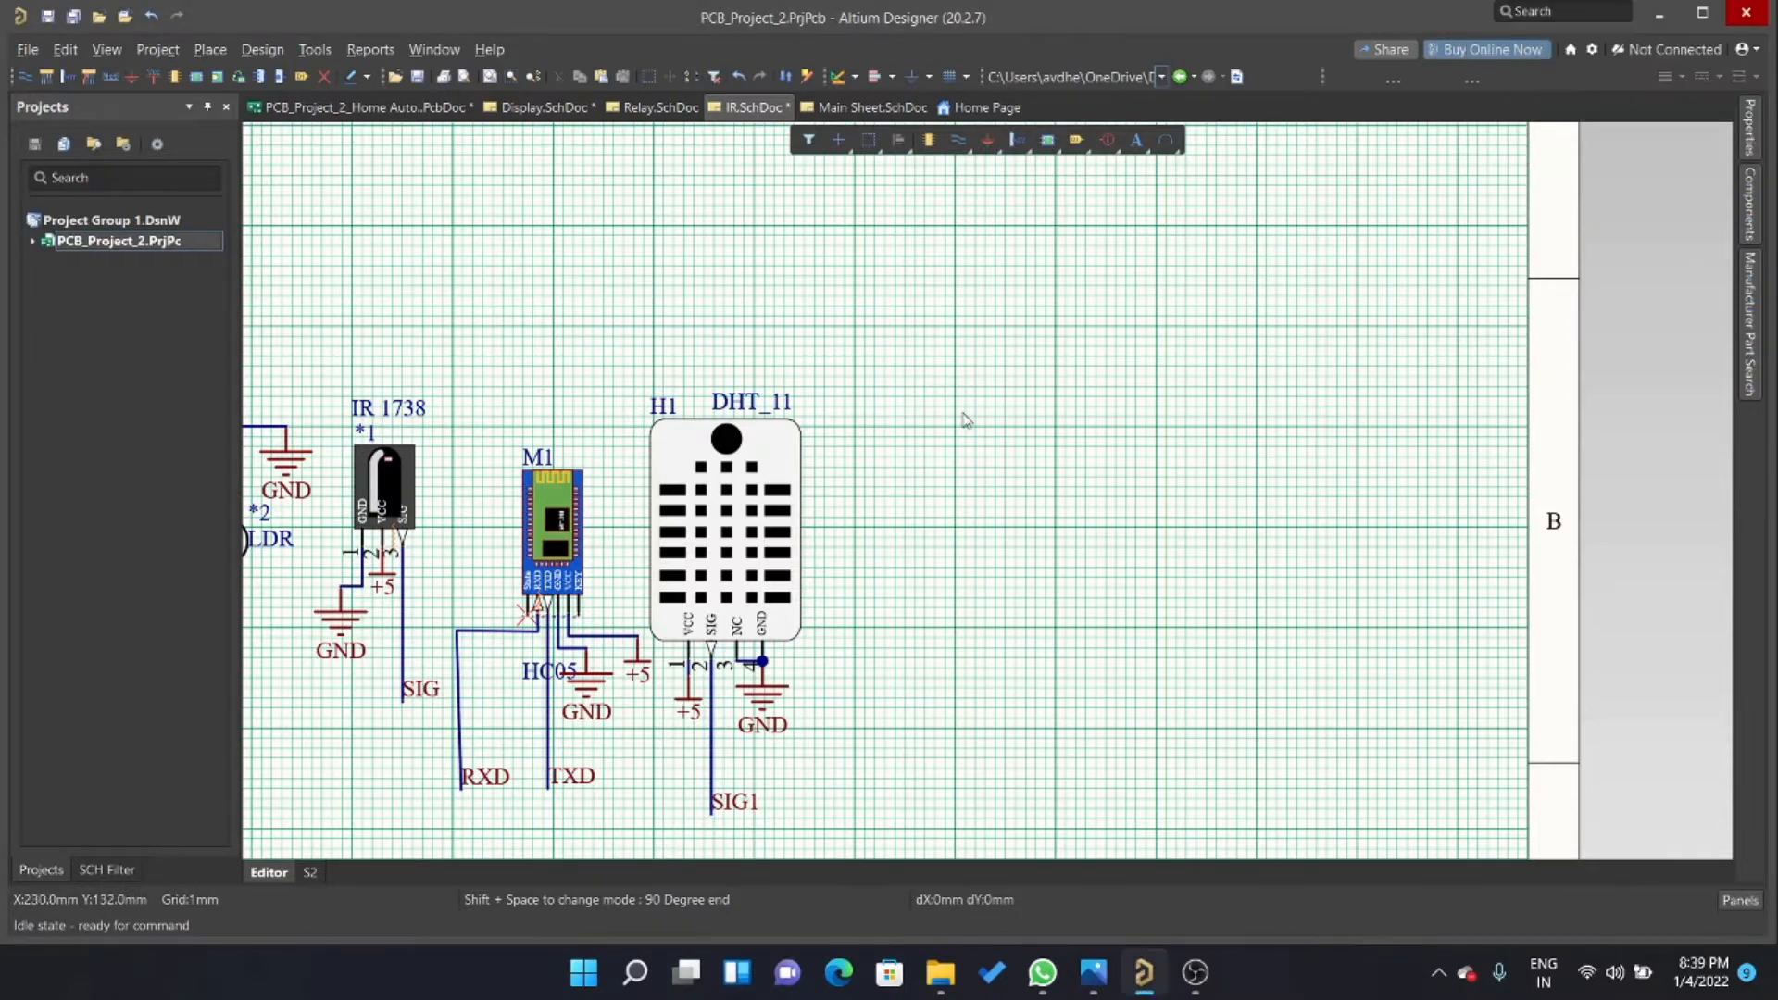
ctrl+scroll(966, 419, down, 2)
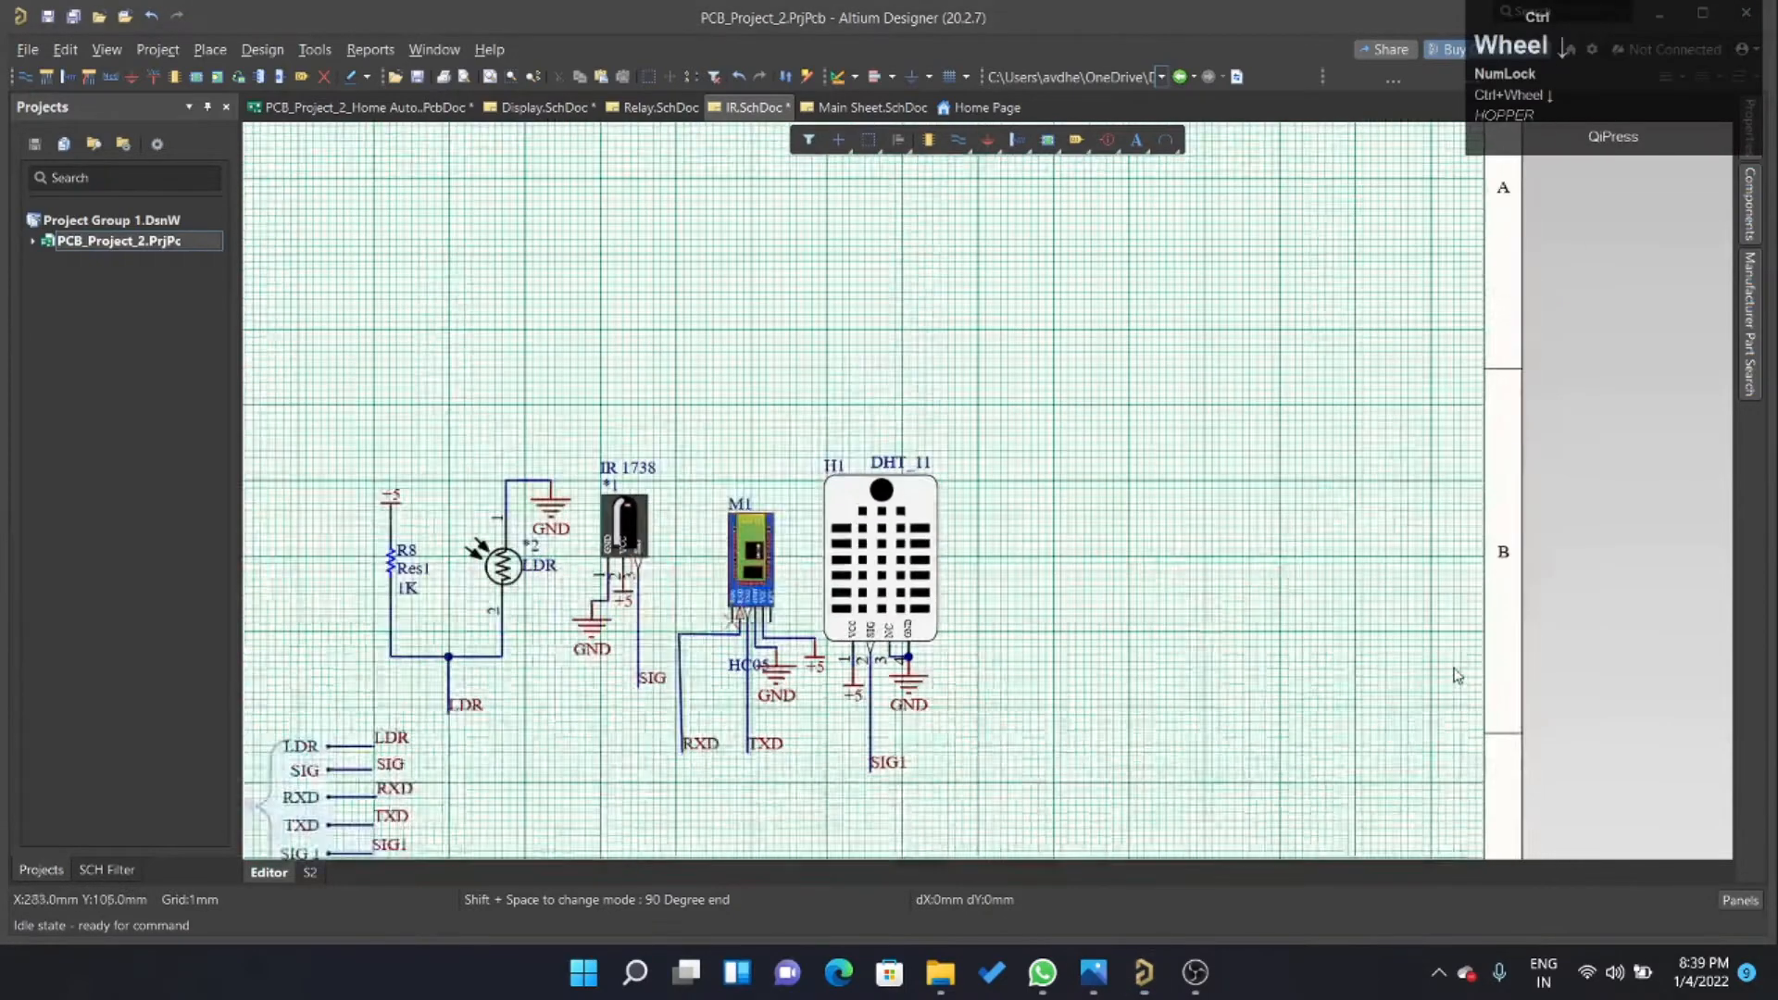
ctrl+scroll(924, 628, up, 3)
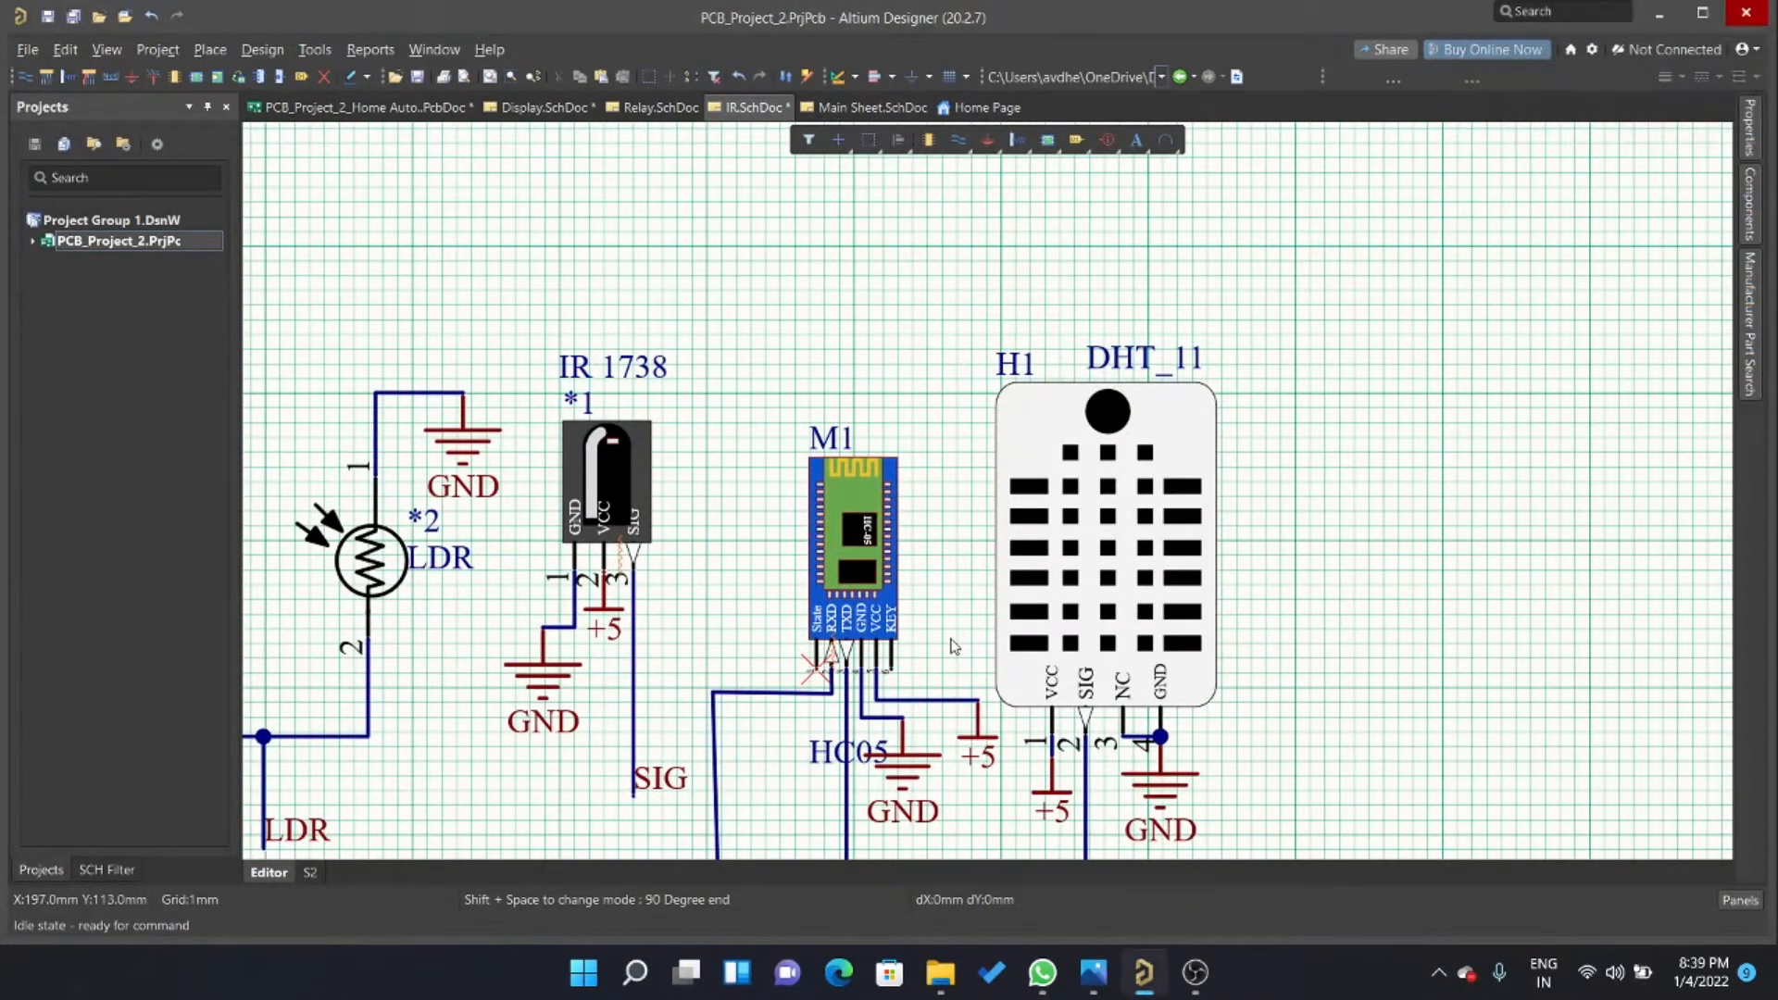
ctrl+scroll(890, 653, up, 3)
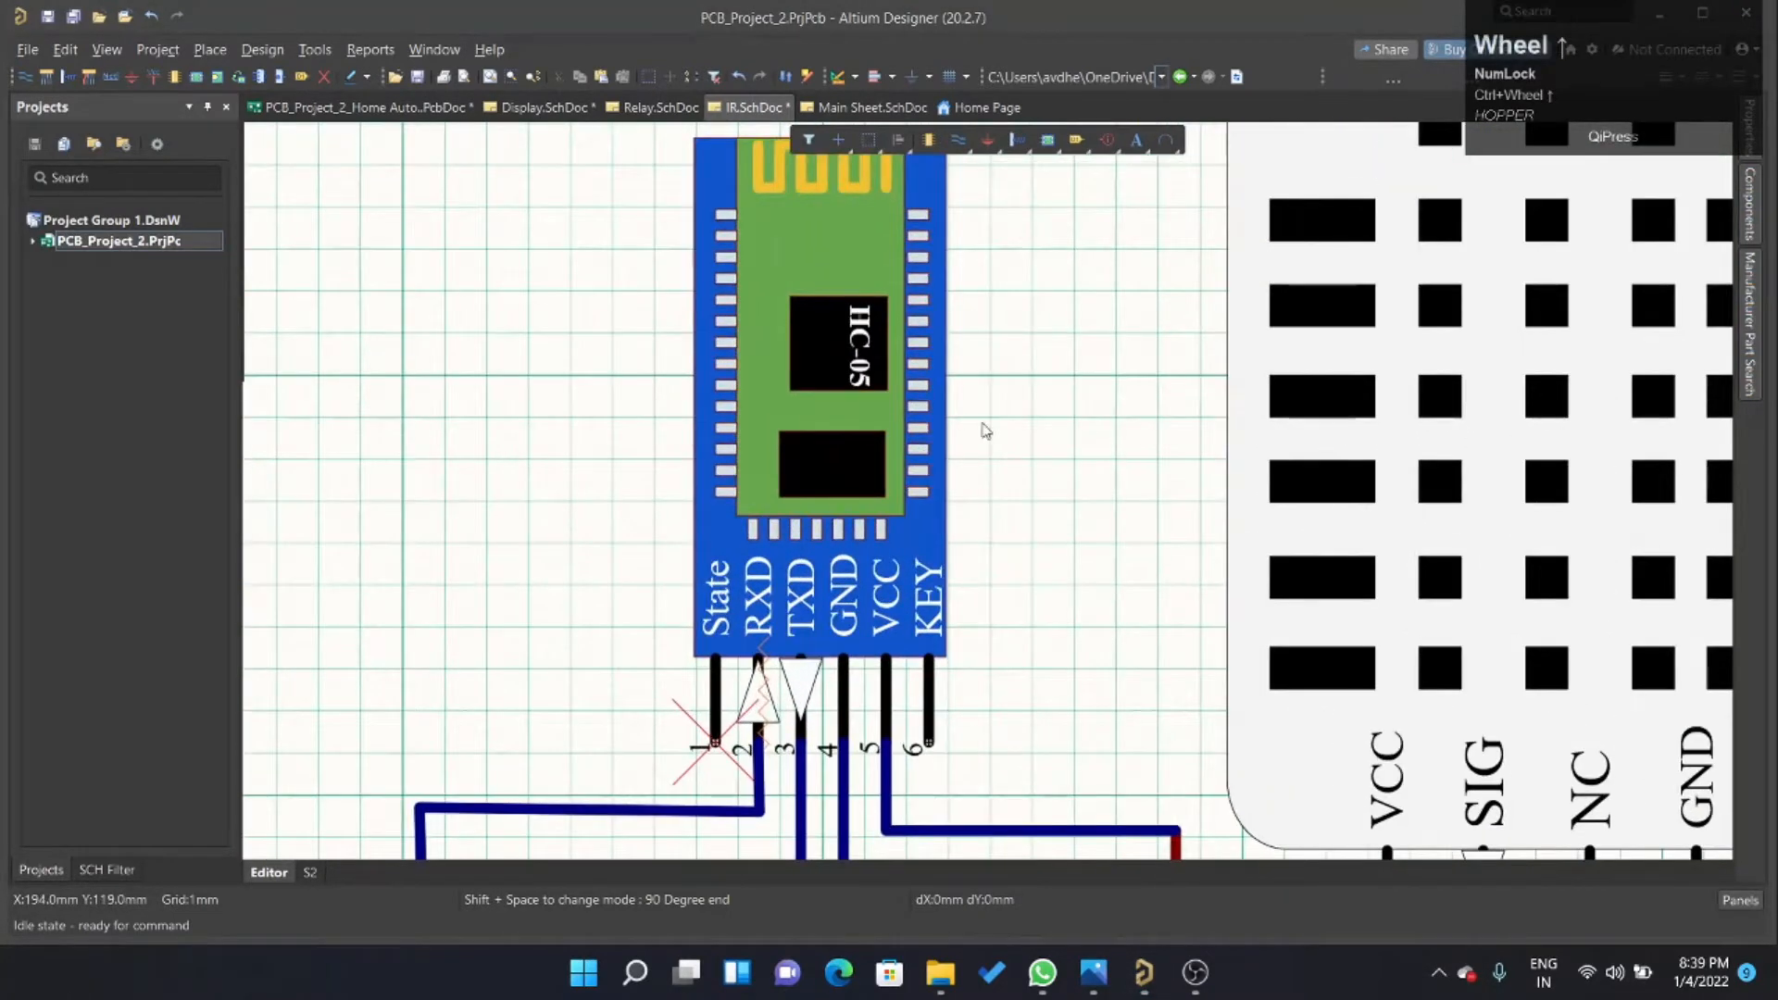
ctrl+scroll(1032, 385, down, 1)
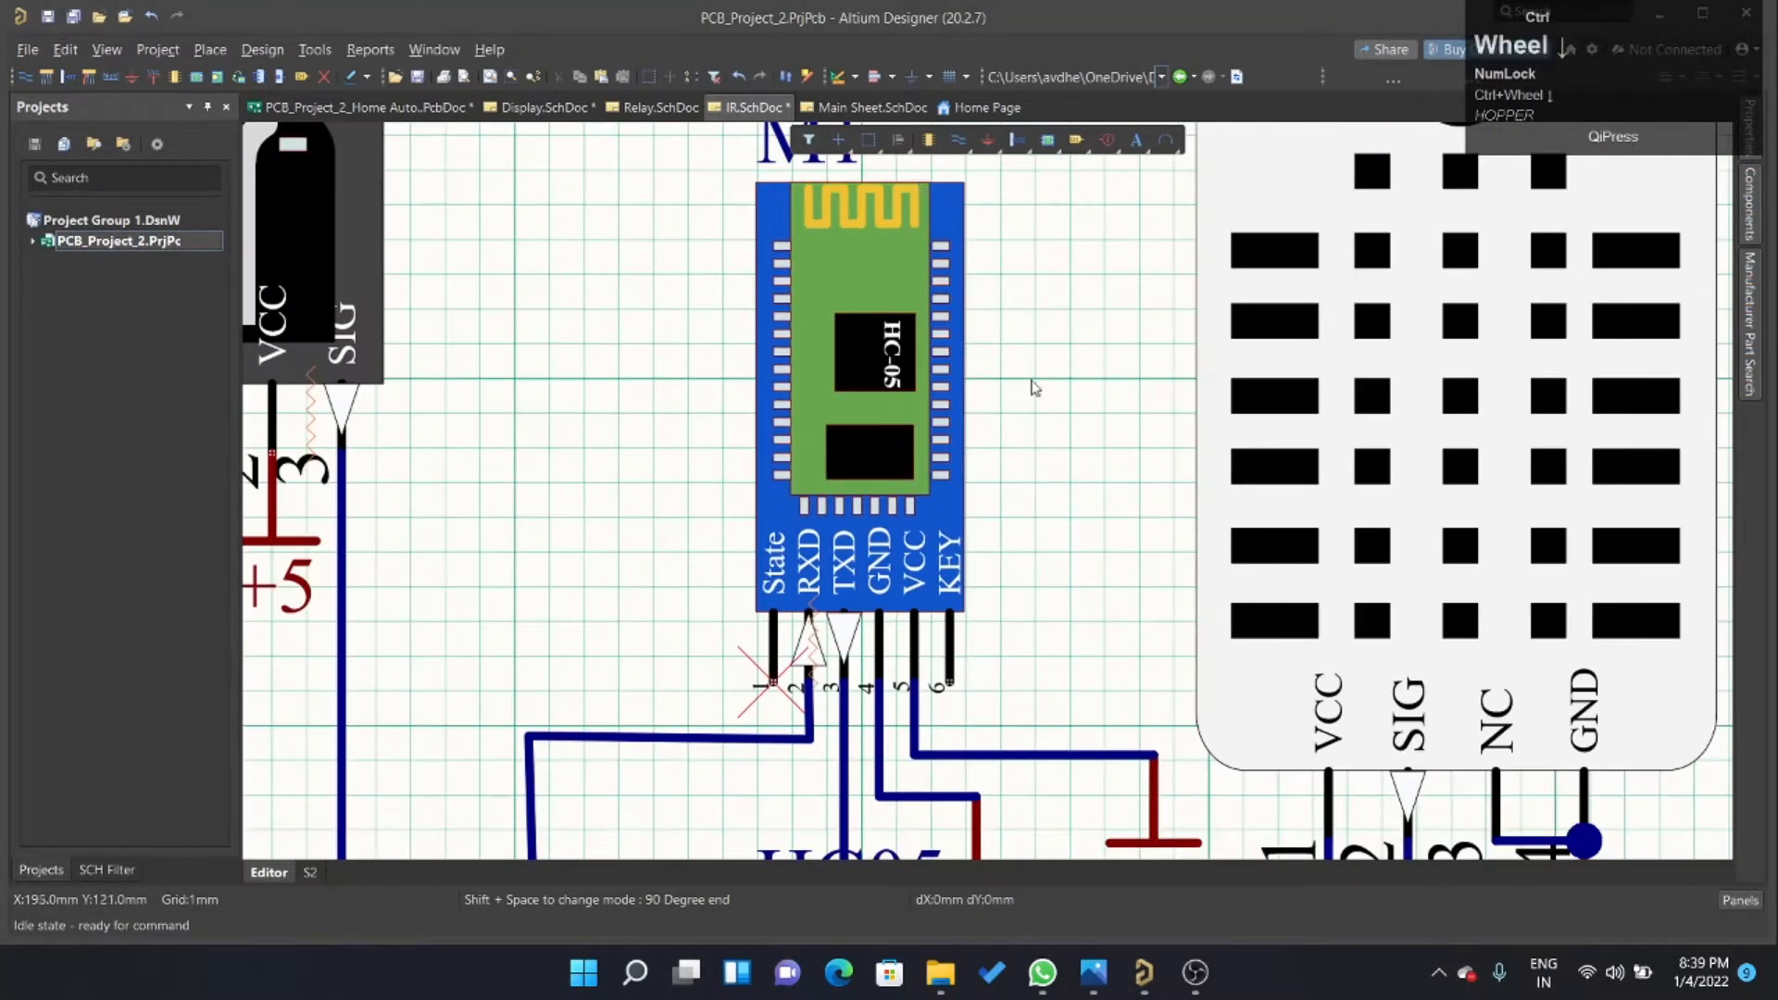
ctrl+scroll(1014, 239, up, 2)
ctrl+scroll(1014, 239, up, 1)
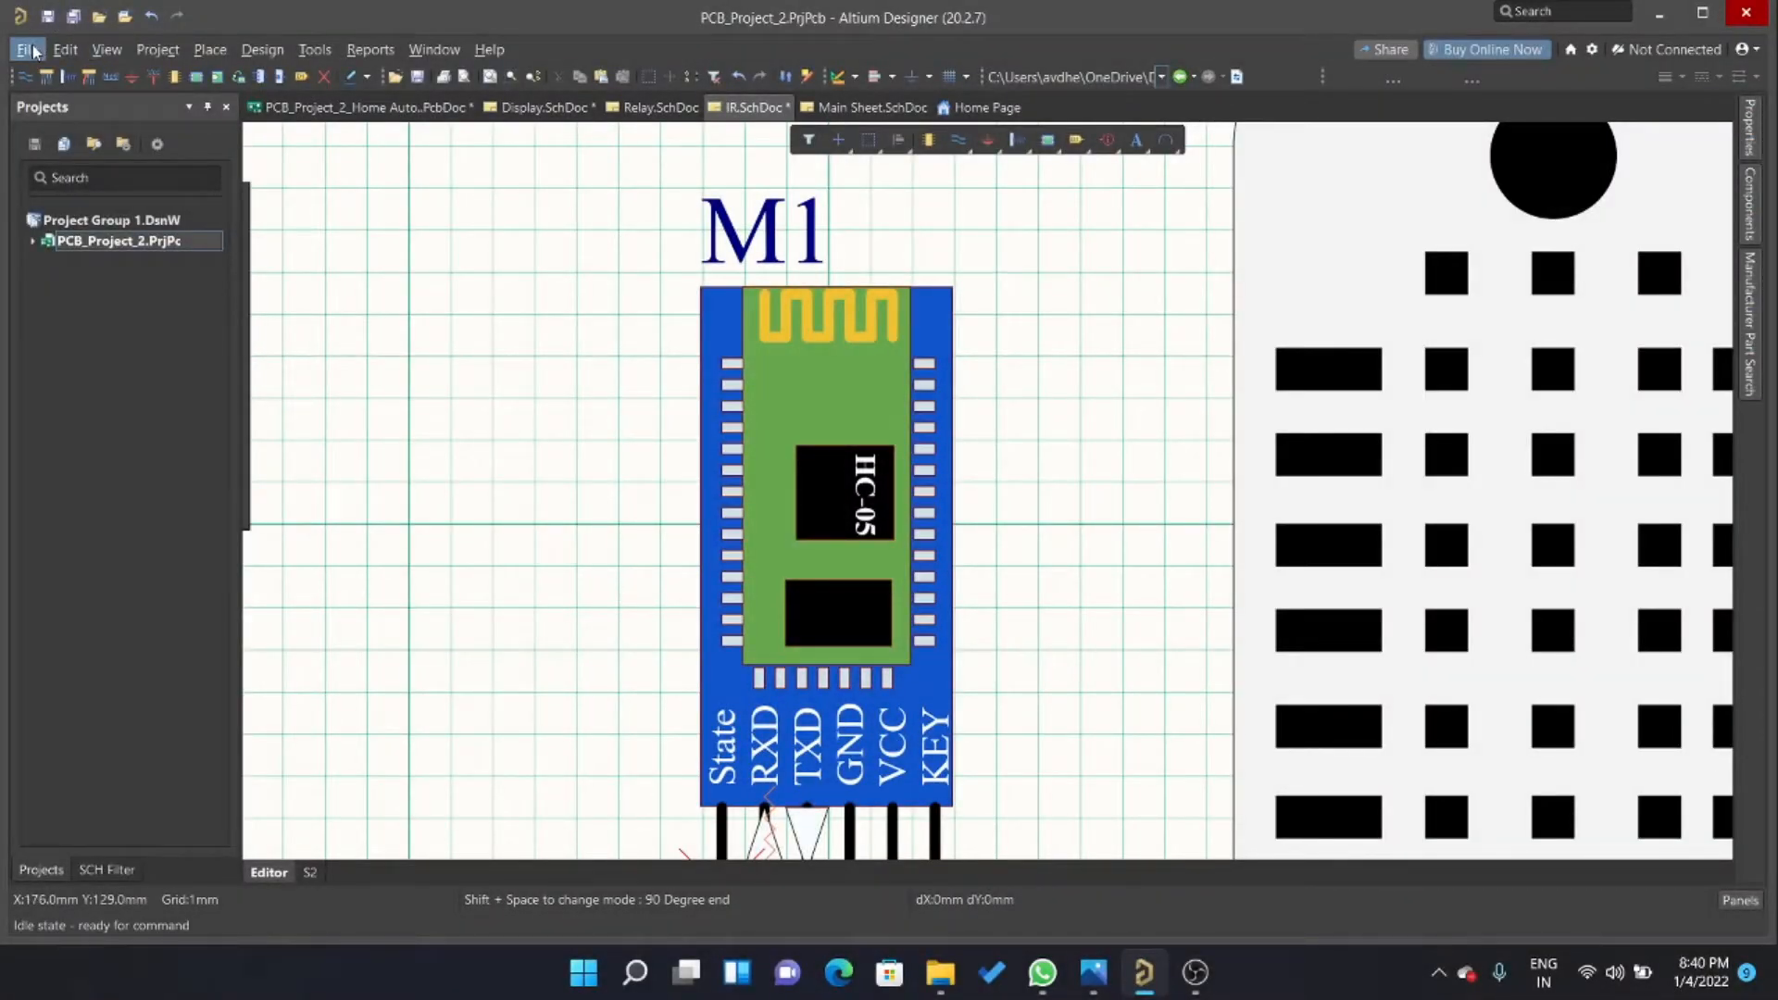
Create a new integrated library project in the current project group.
click(34, 52)
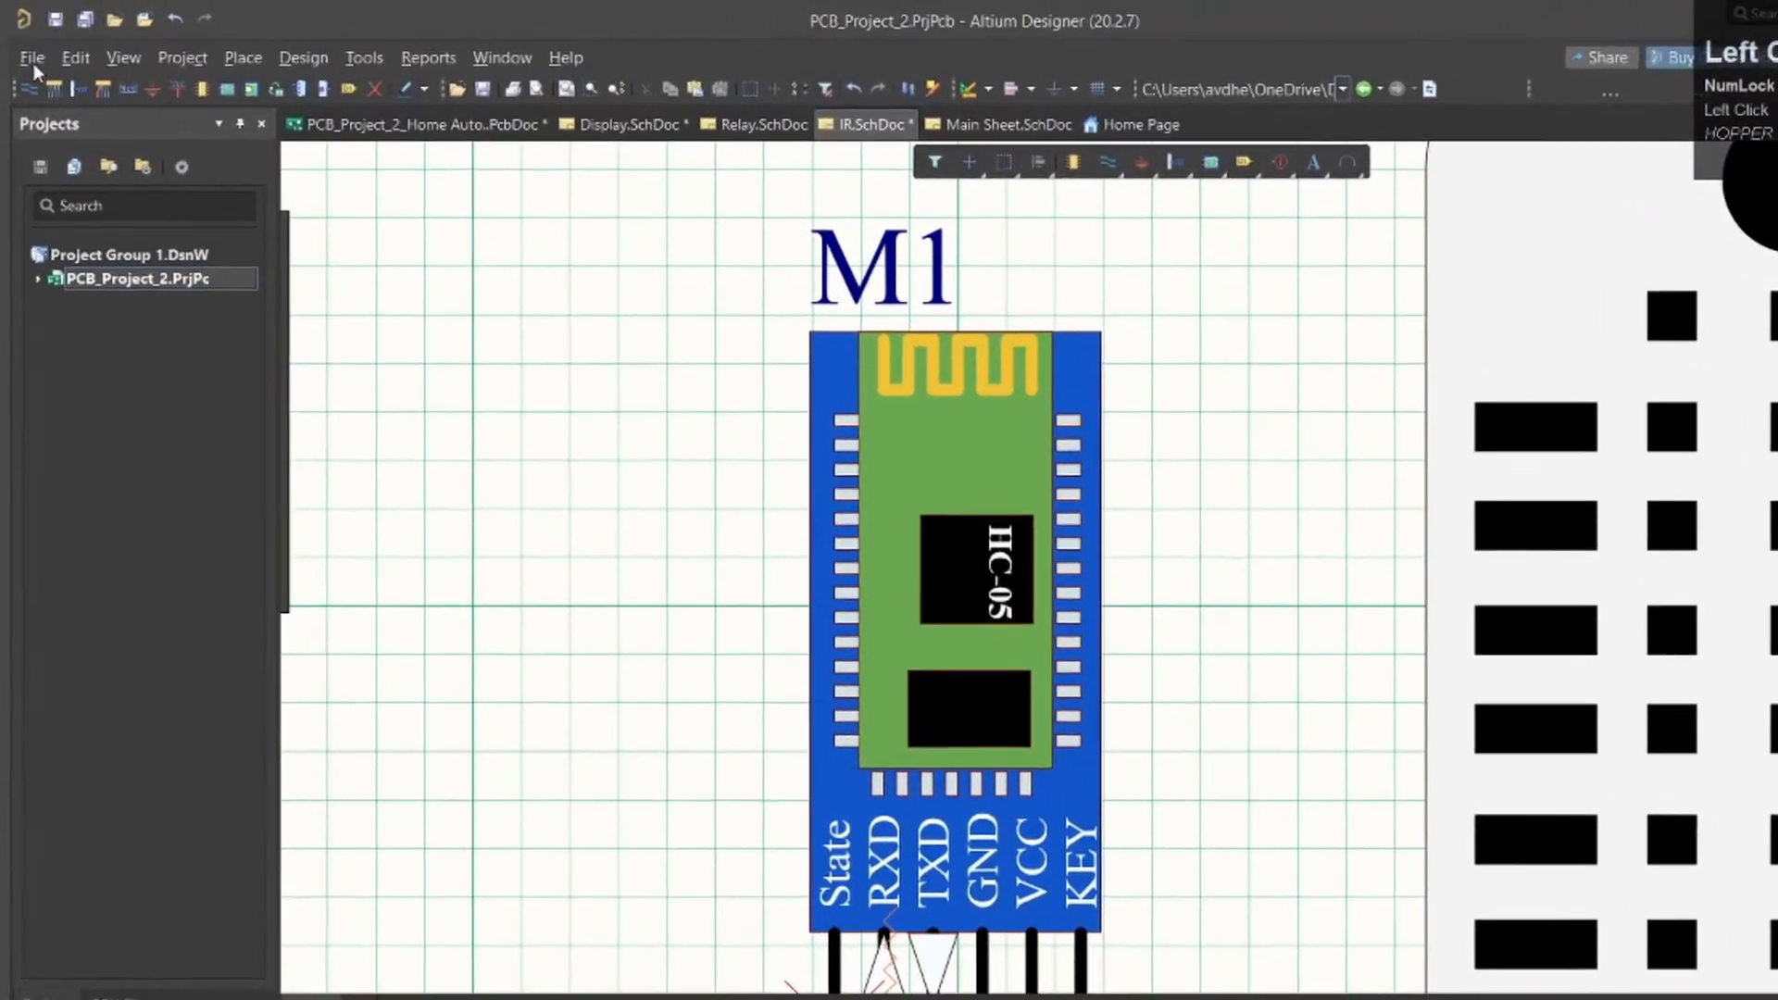
click(30, 53)
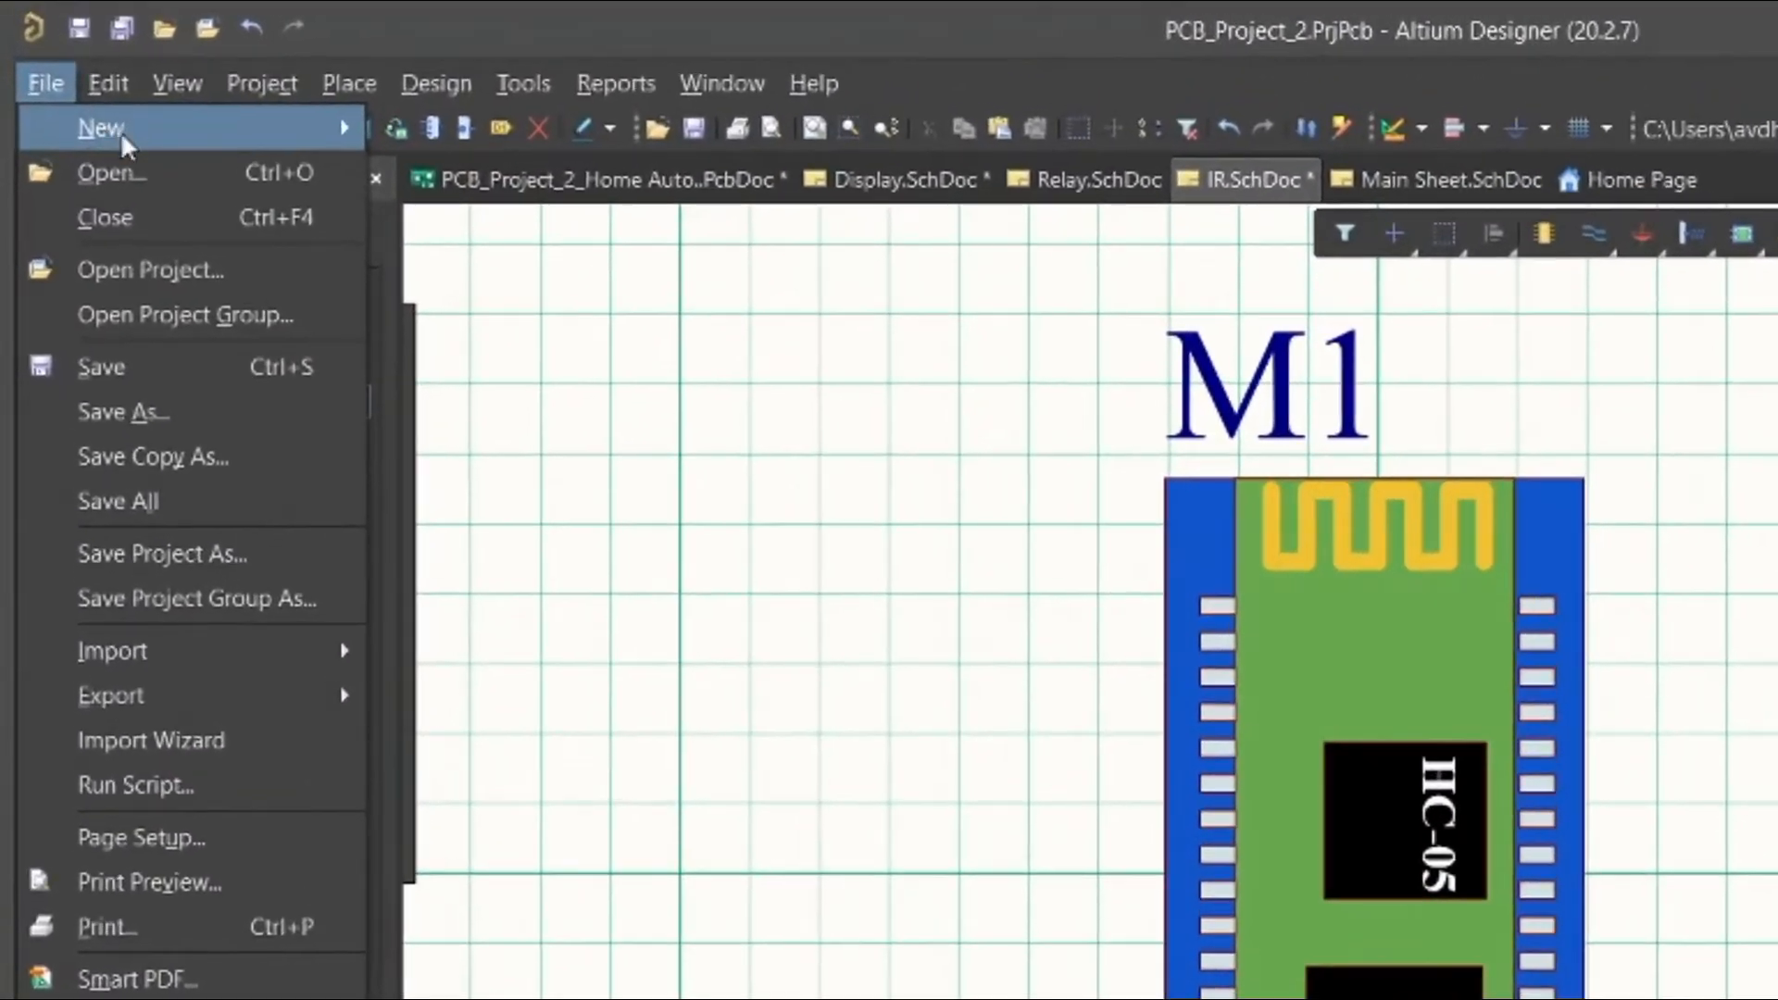
mouse_move(103, 121)
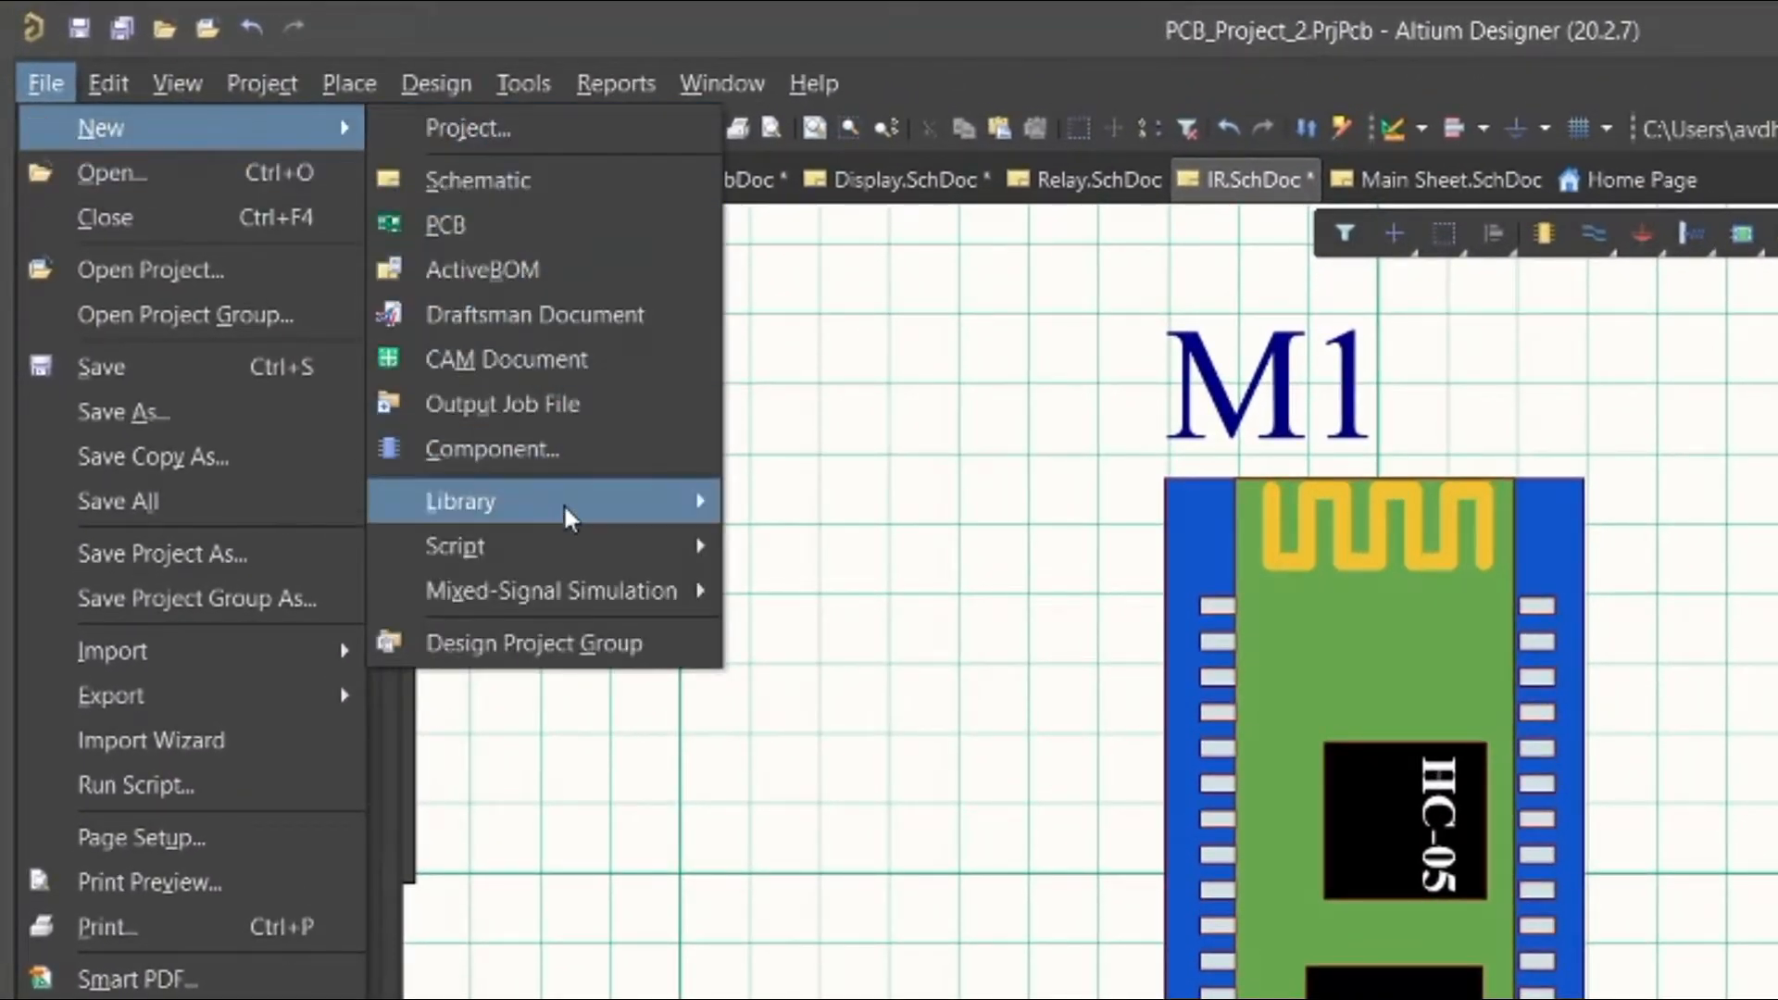
mouse_move(568, 514)
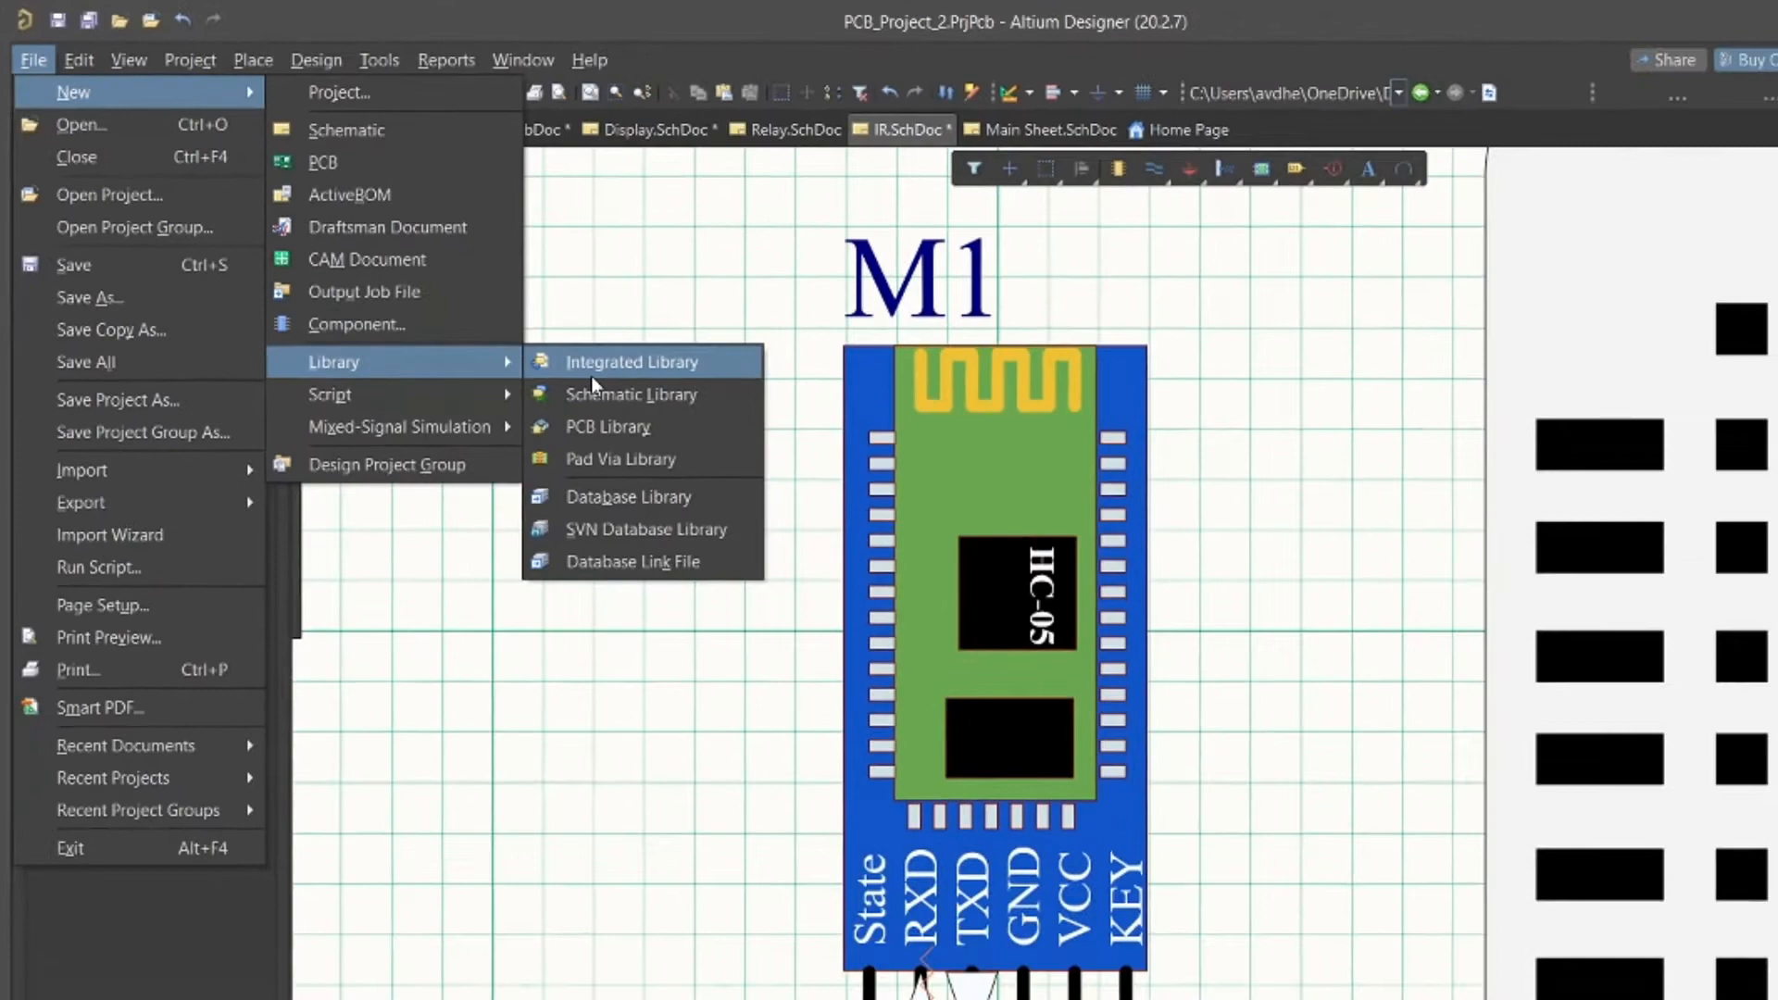
click(790, 522)
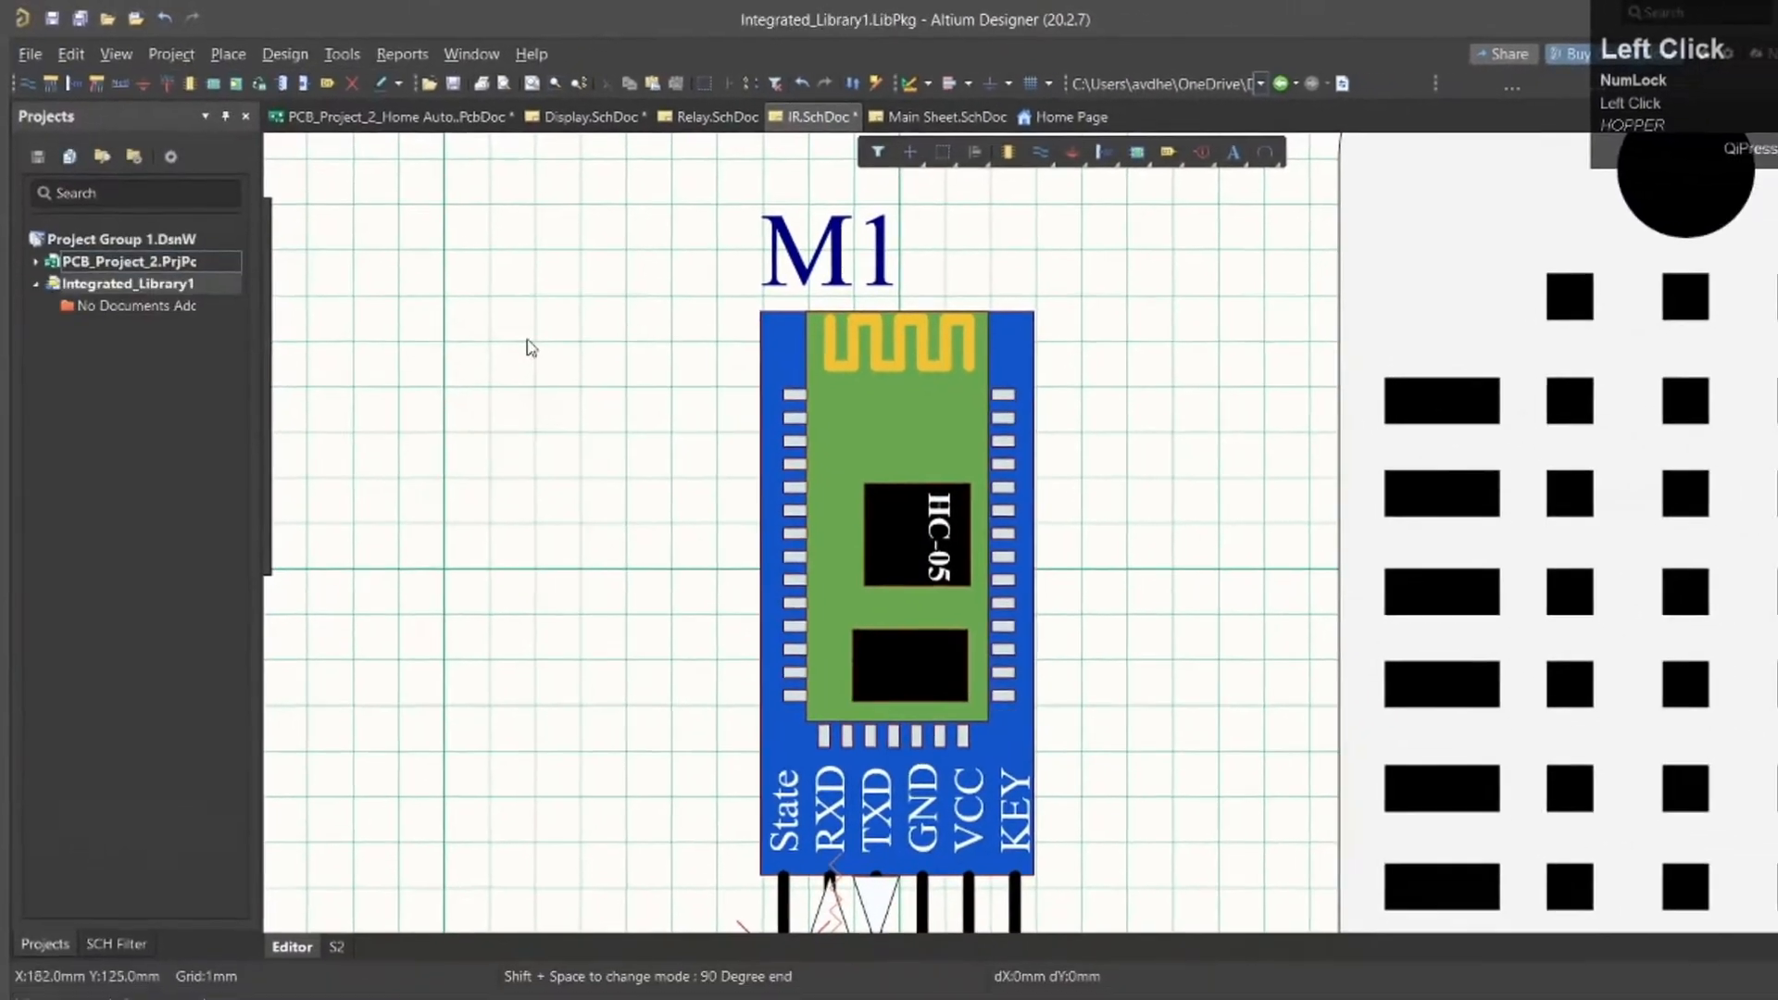
Add a new schematic library and a new PCB library to the integrated library project.
right_click(186, 289)
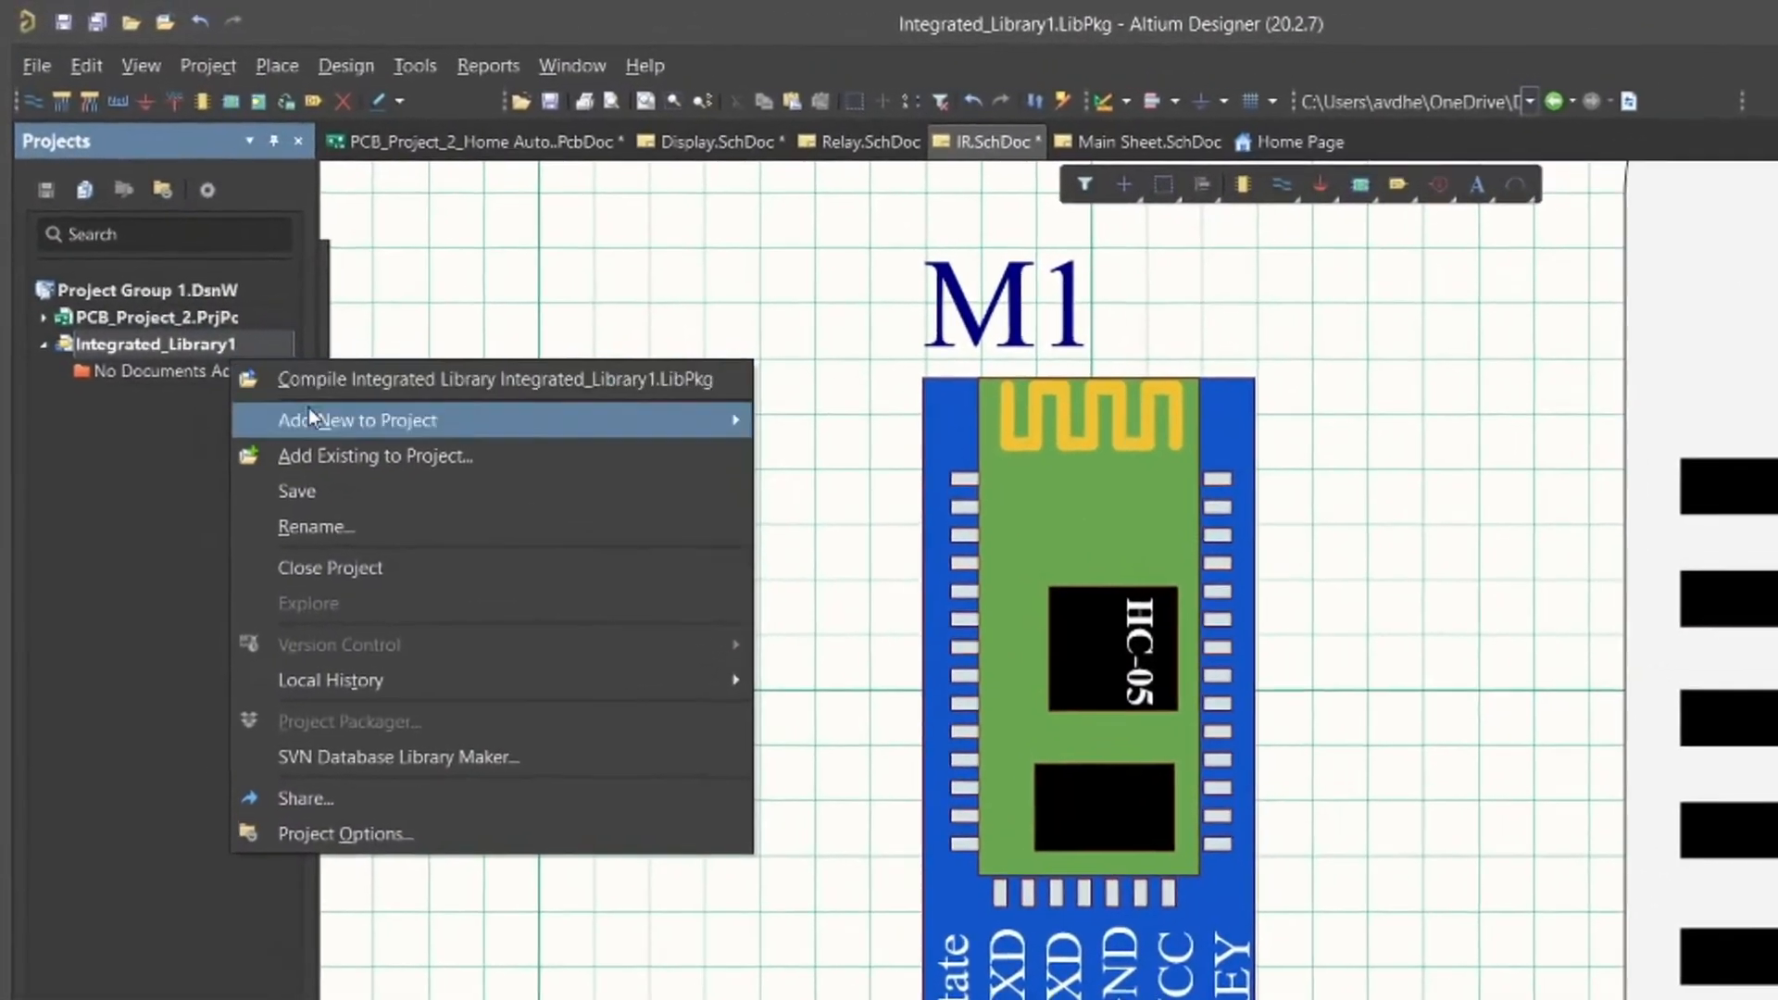
mouse_move(308, 412)
click(869, 444)
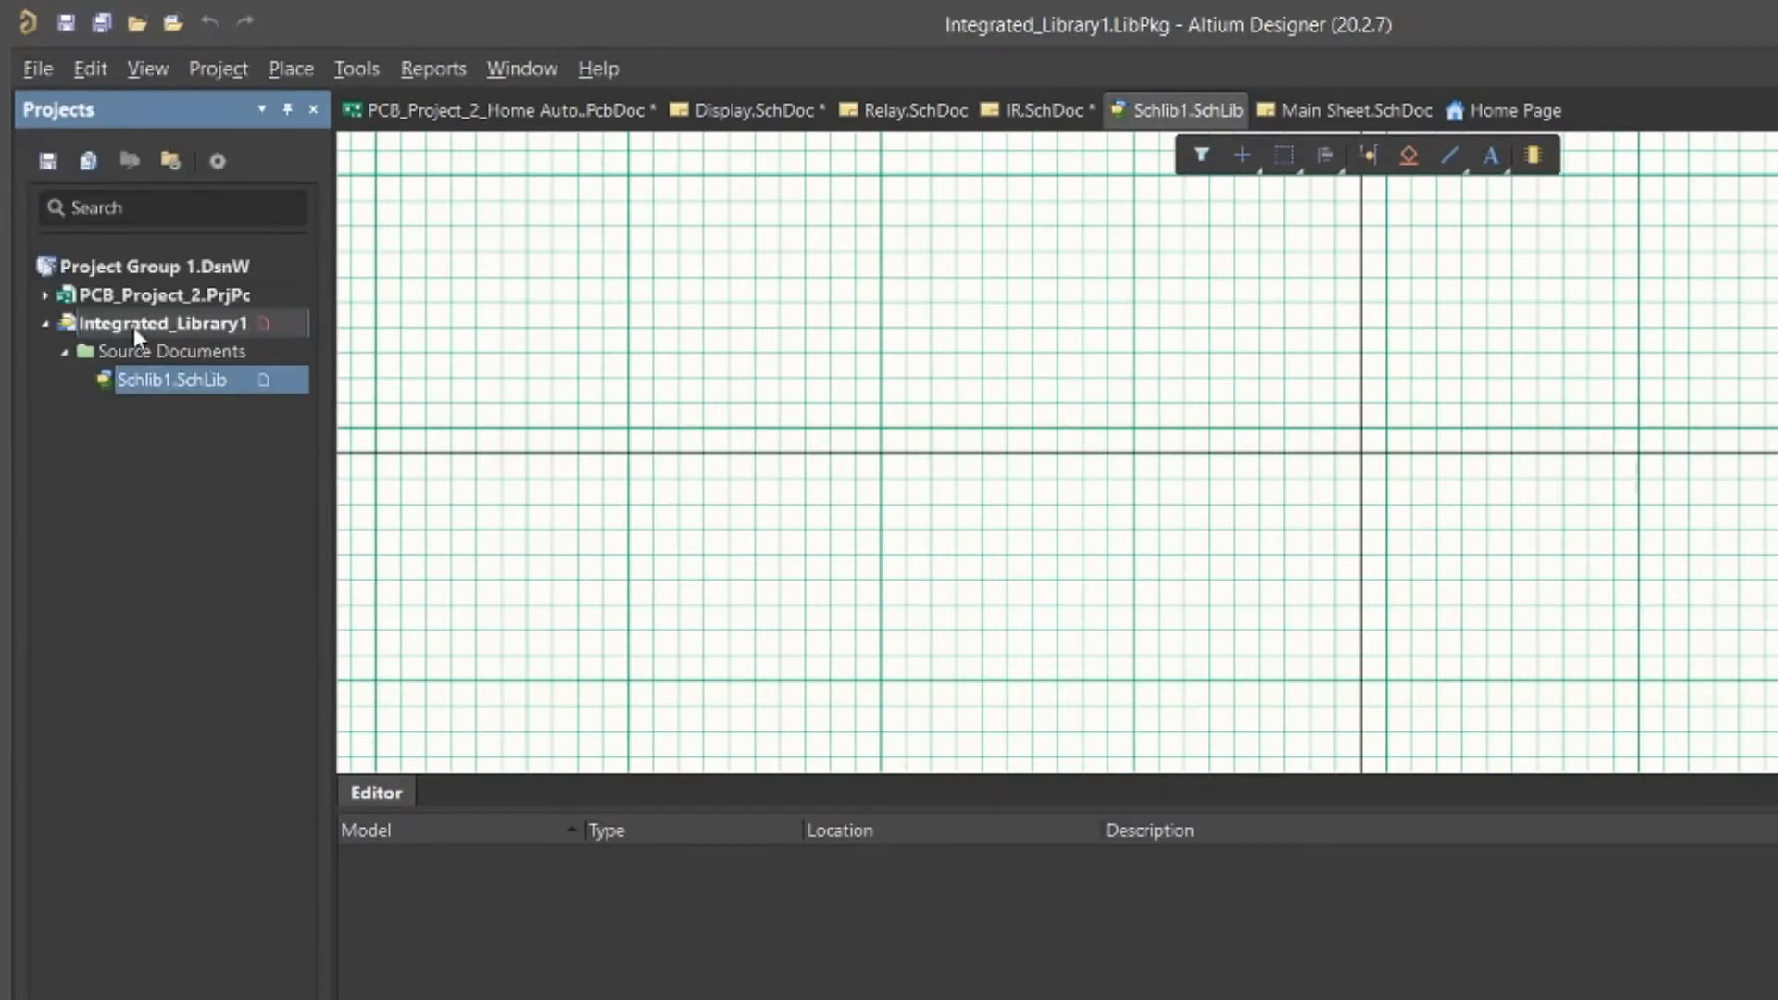
right_click(133, 326)
mouse_move(370, 385)
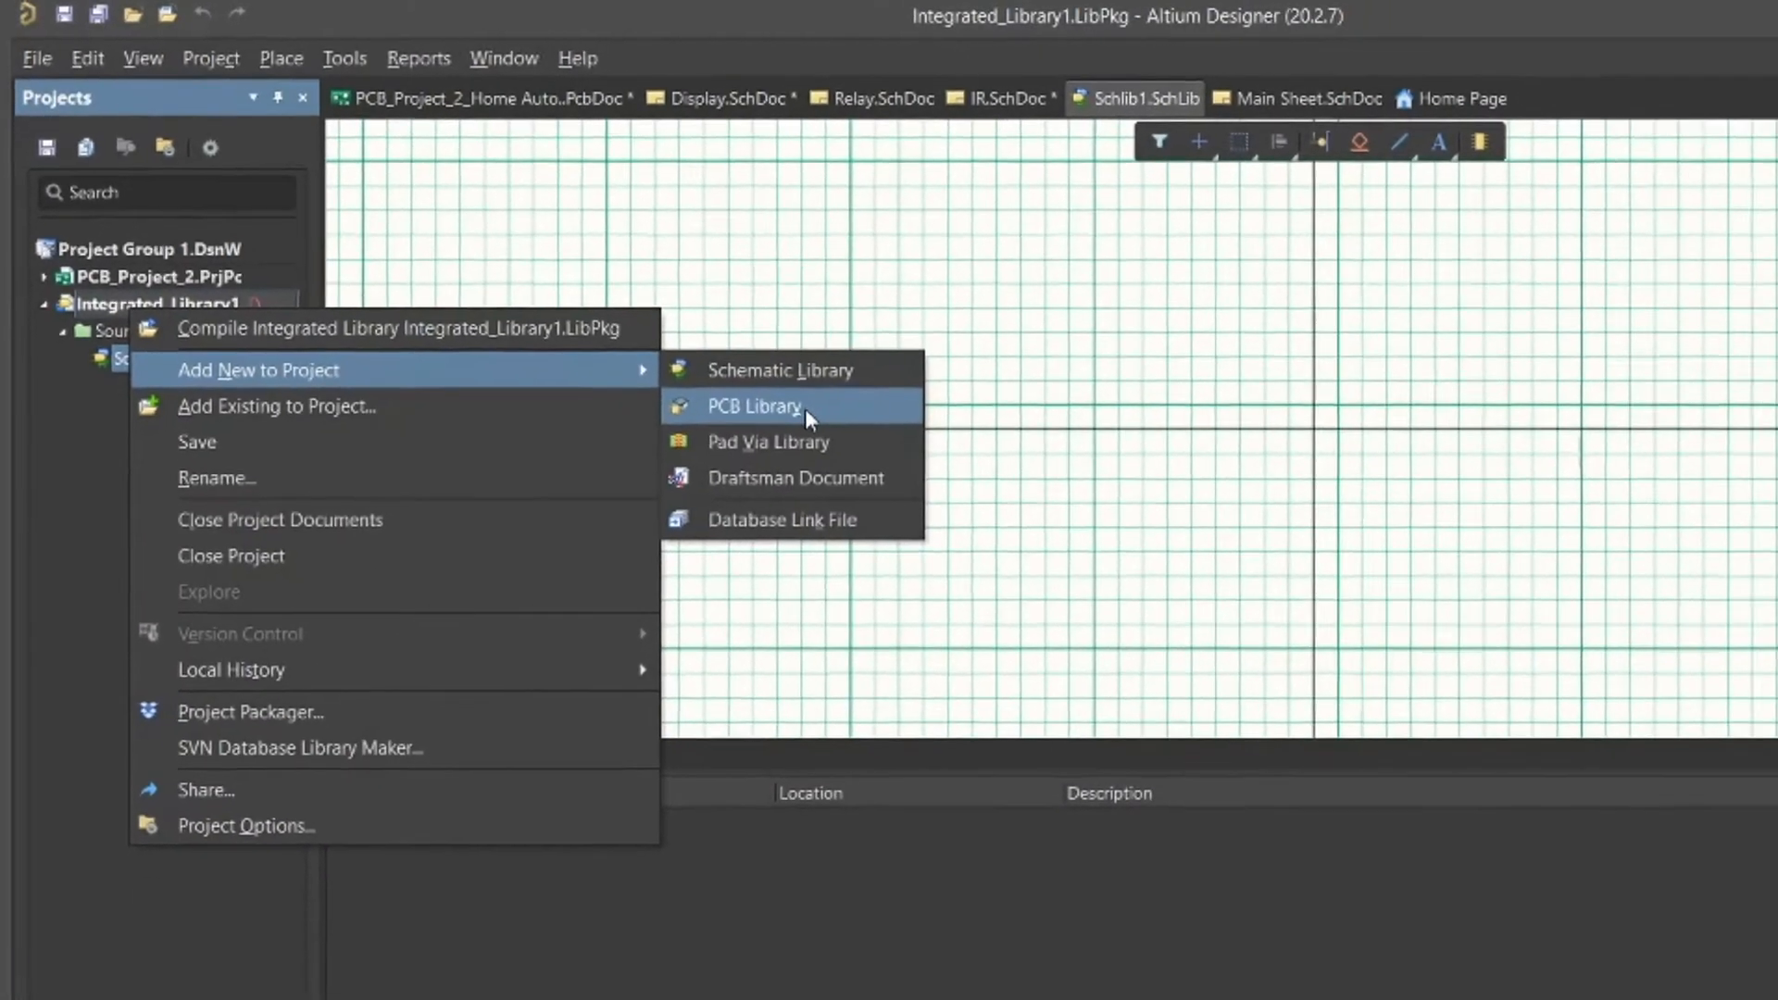
click(804, 408)
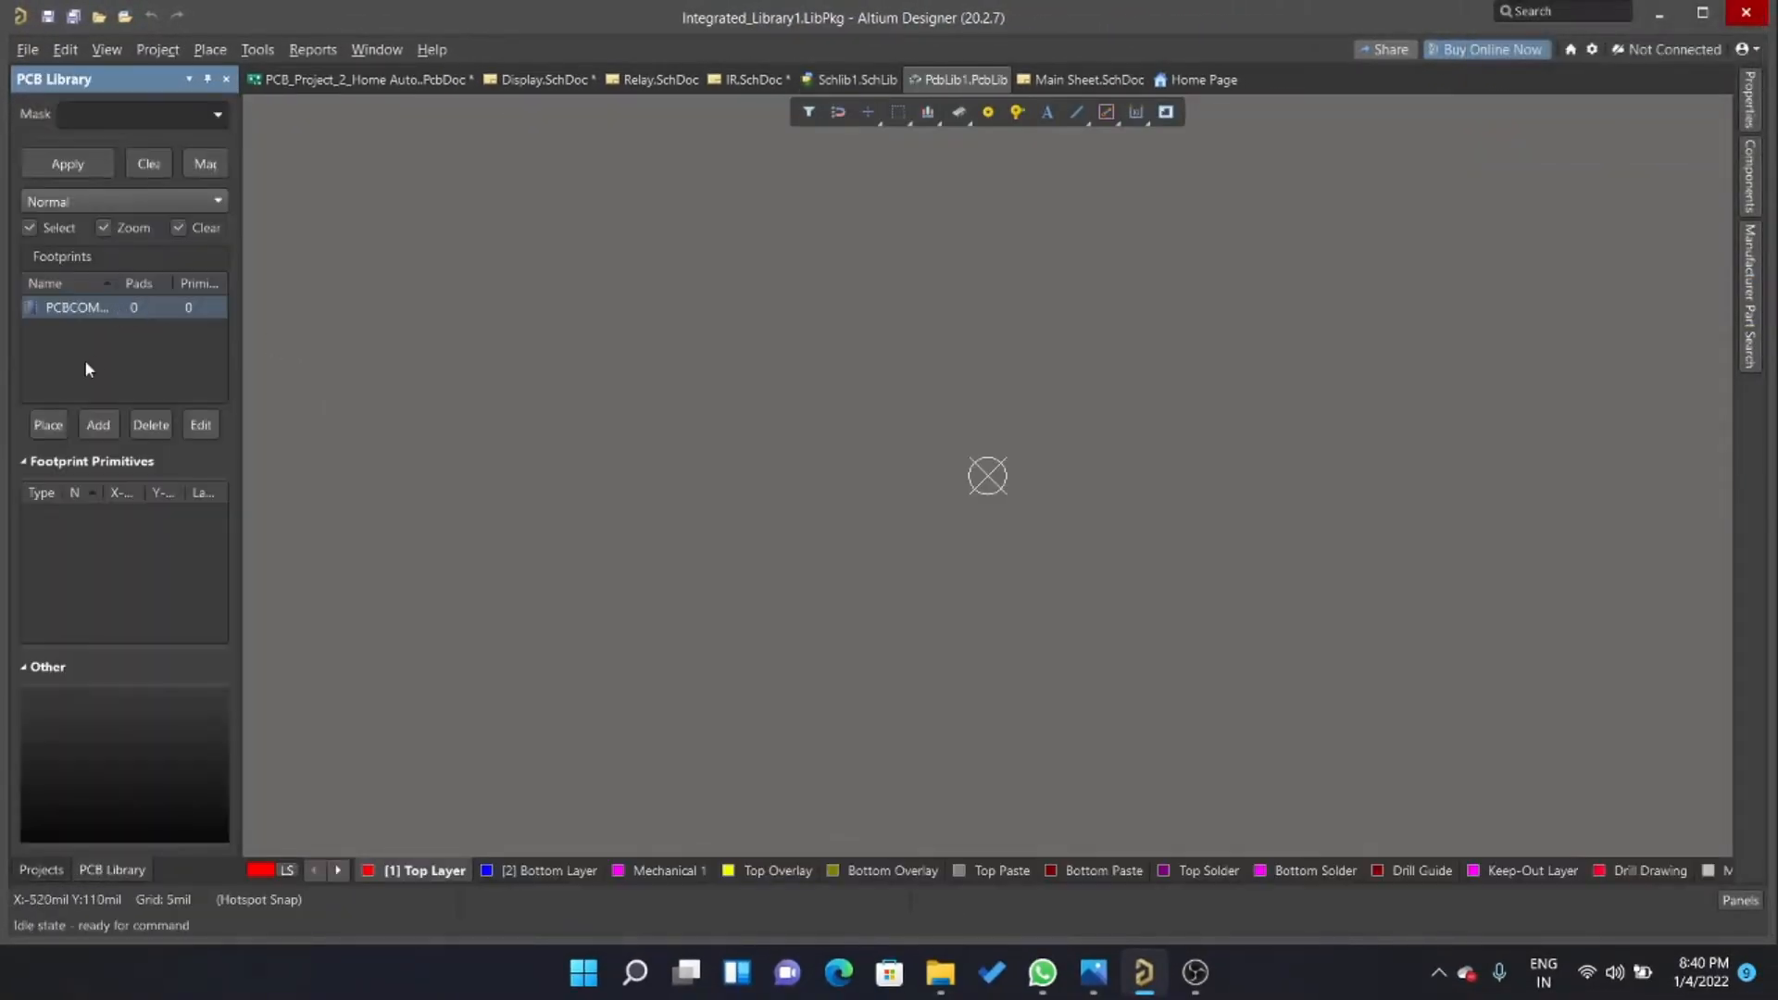
Save the integrated library project, naming the PCB library, the schematic library and the library package "Yt bt lib".
click(41, 869)
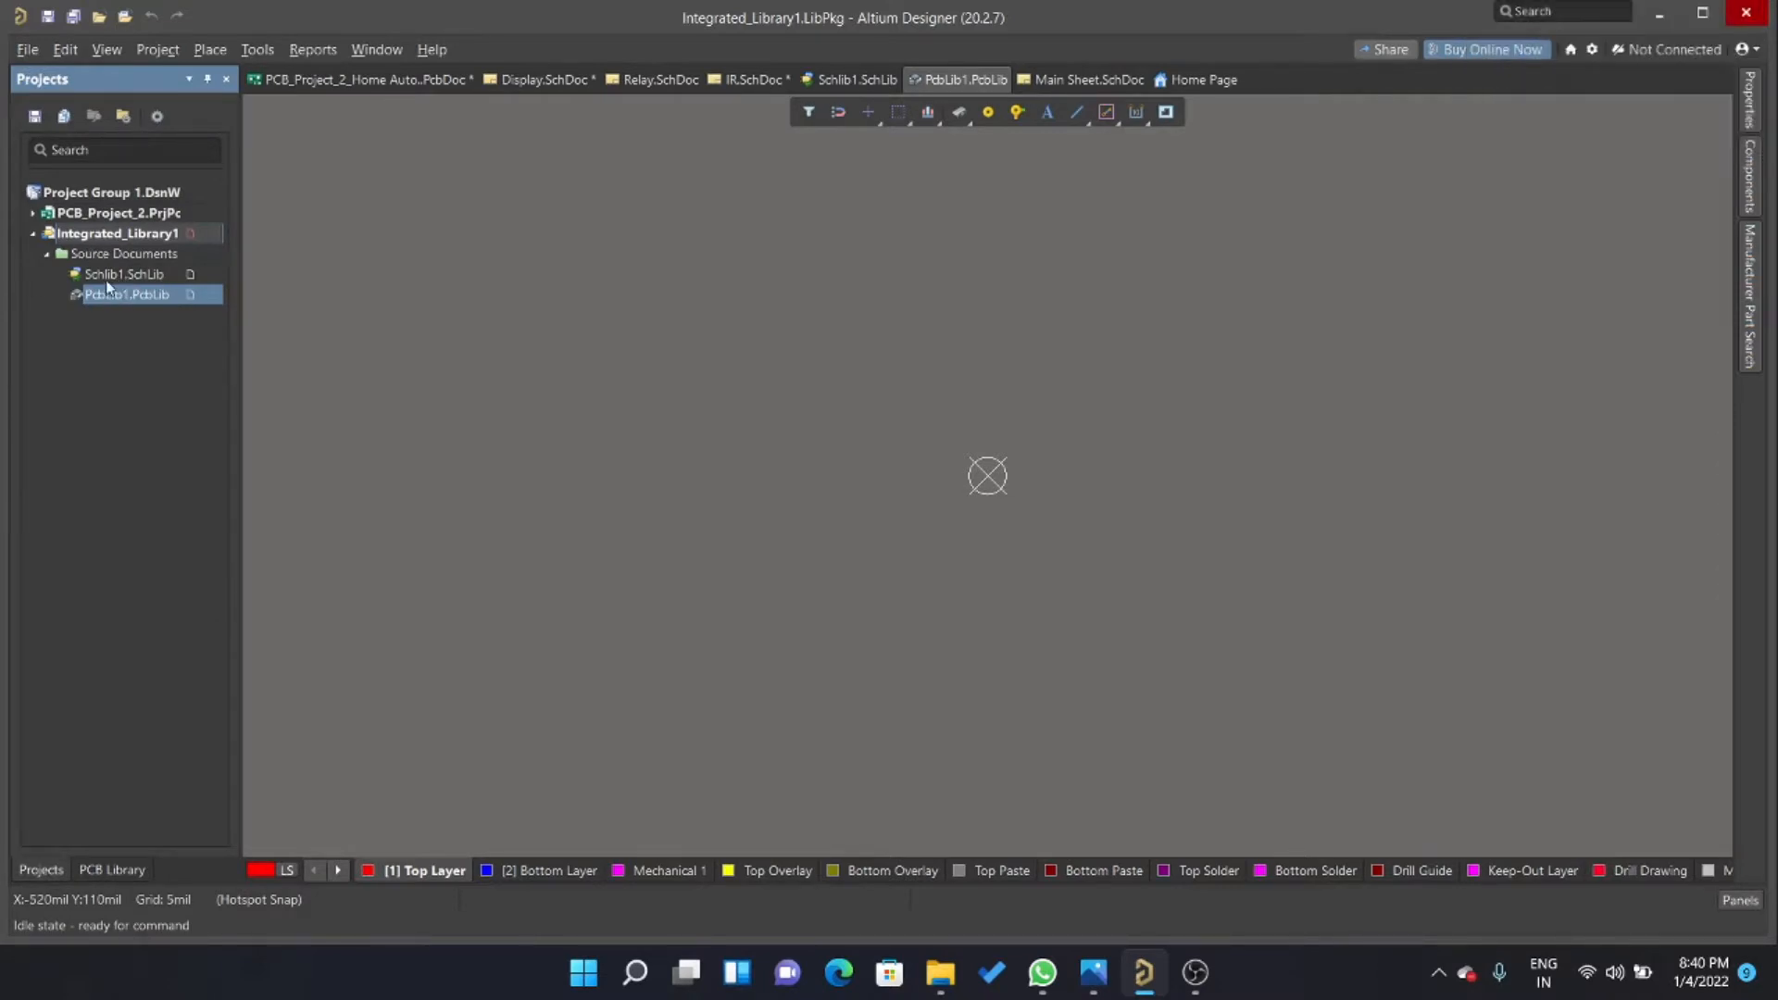
right_click(112, 233)
click(159, 329)
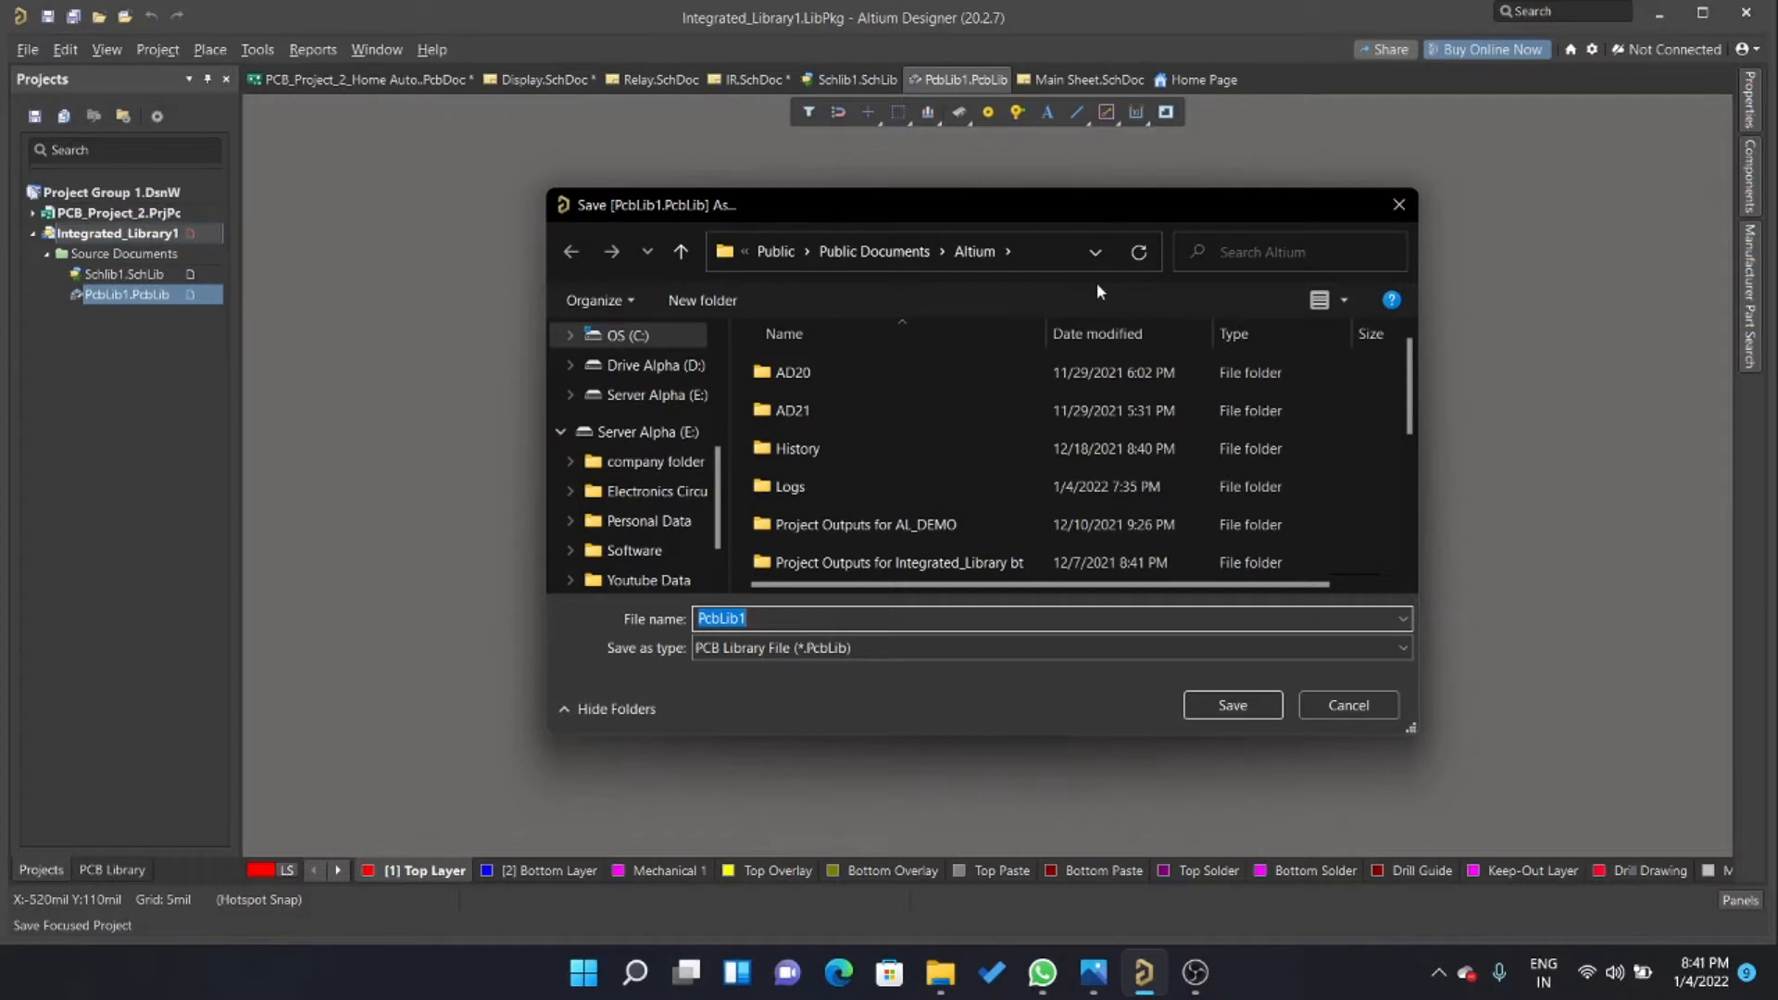
text(Yt bt )
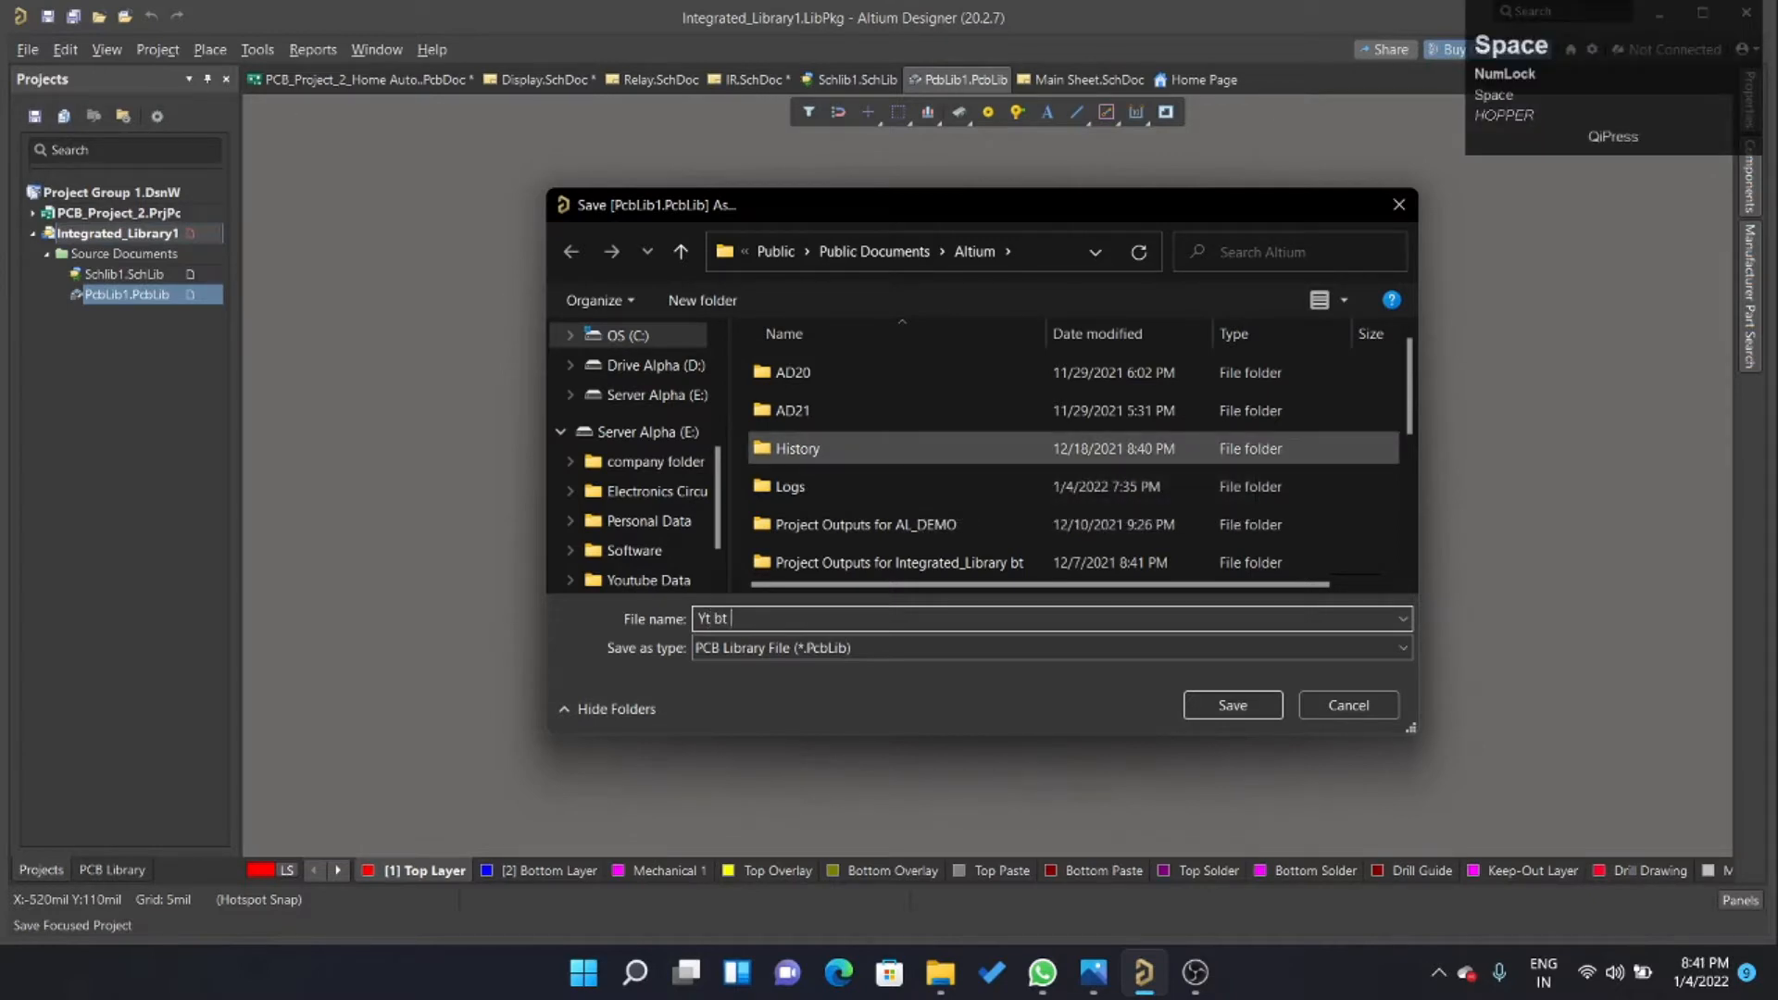
text(lib)
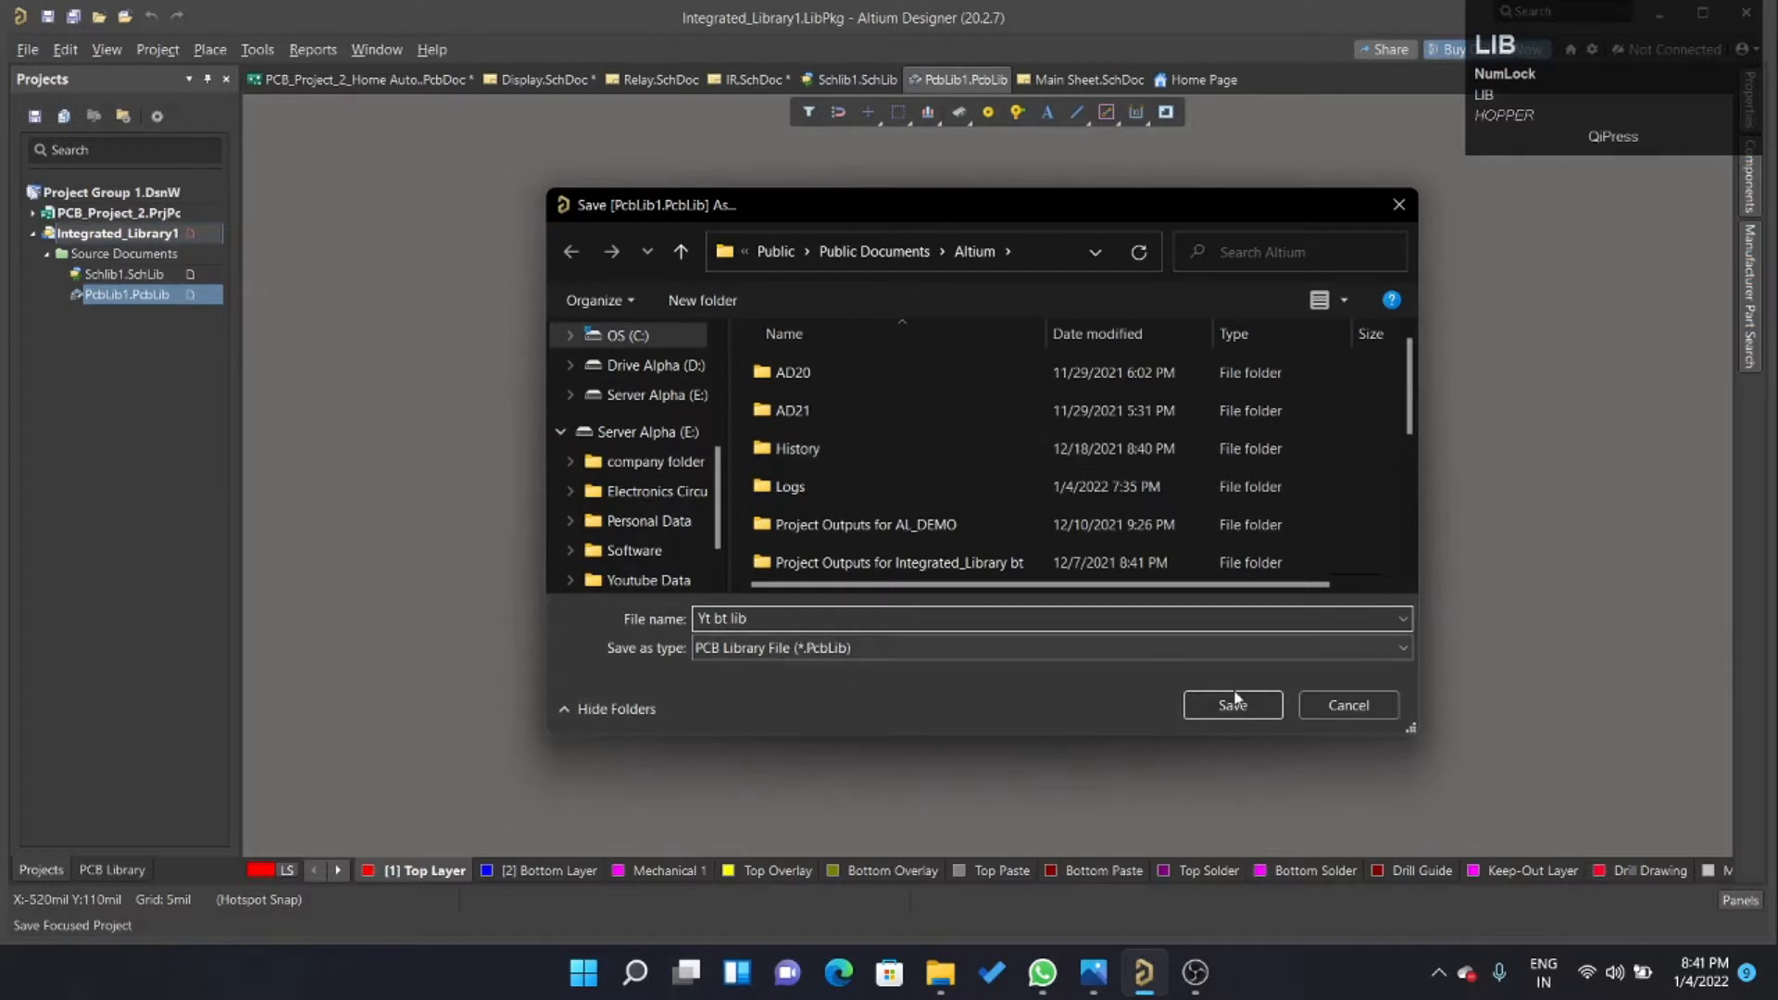
click(1008, 620)
key(ctrl+c)
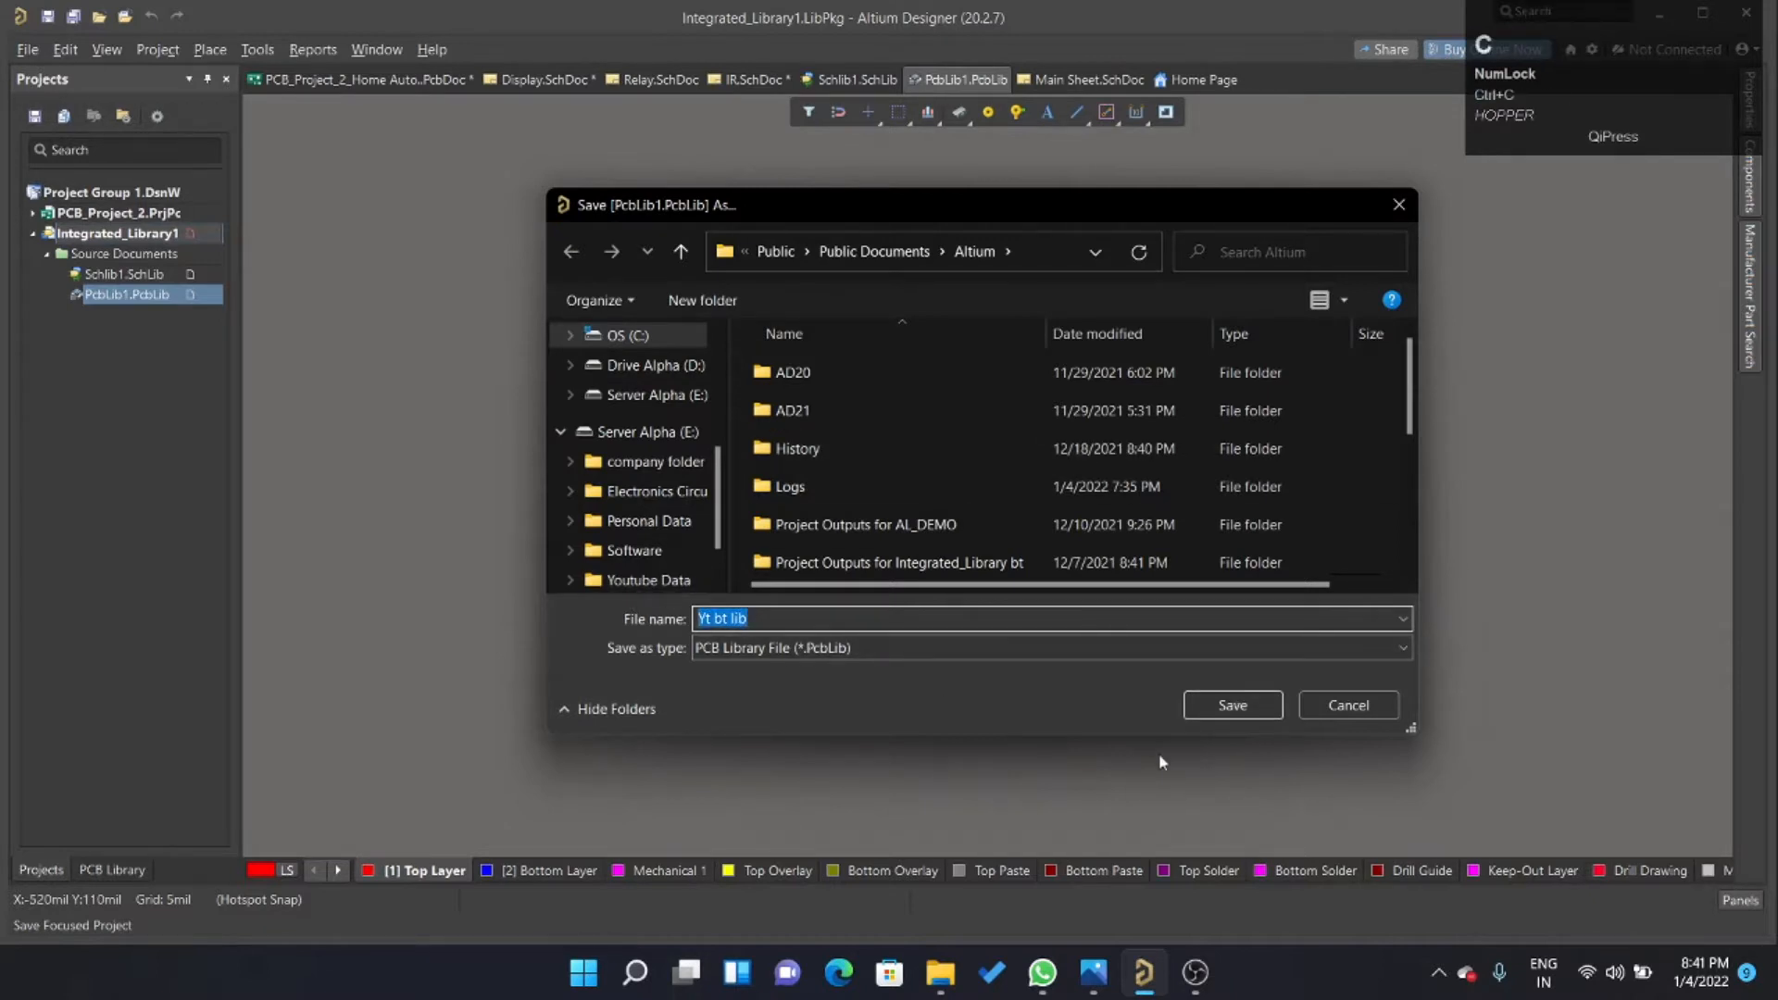
click(1232, 704)
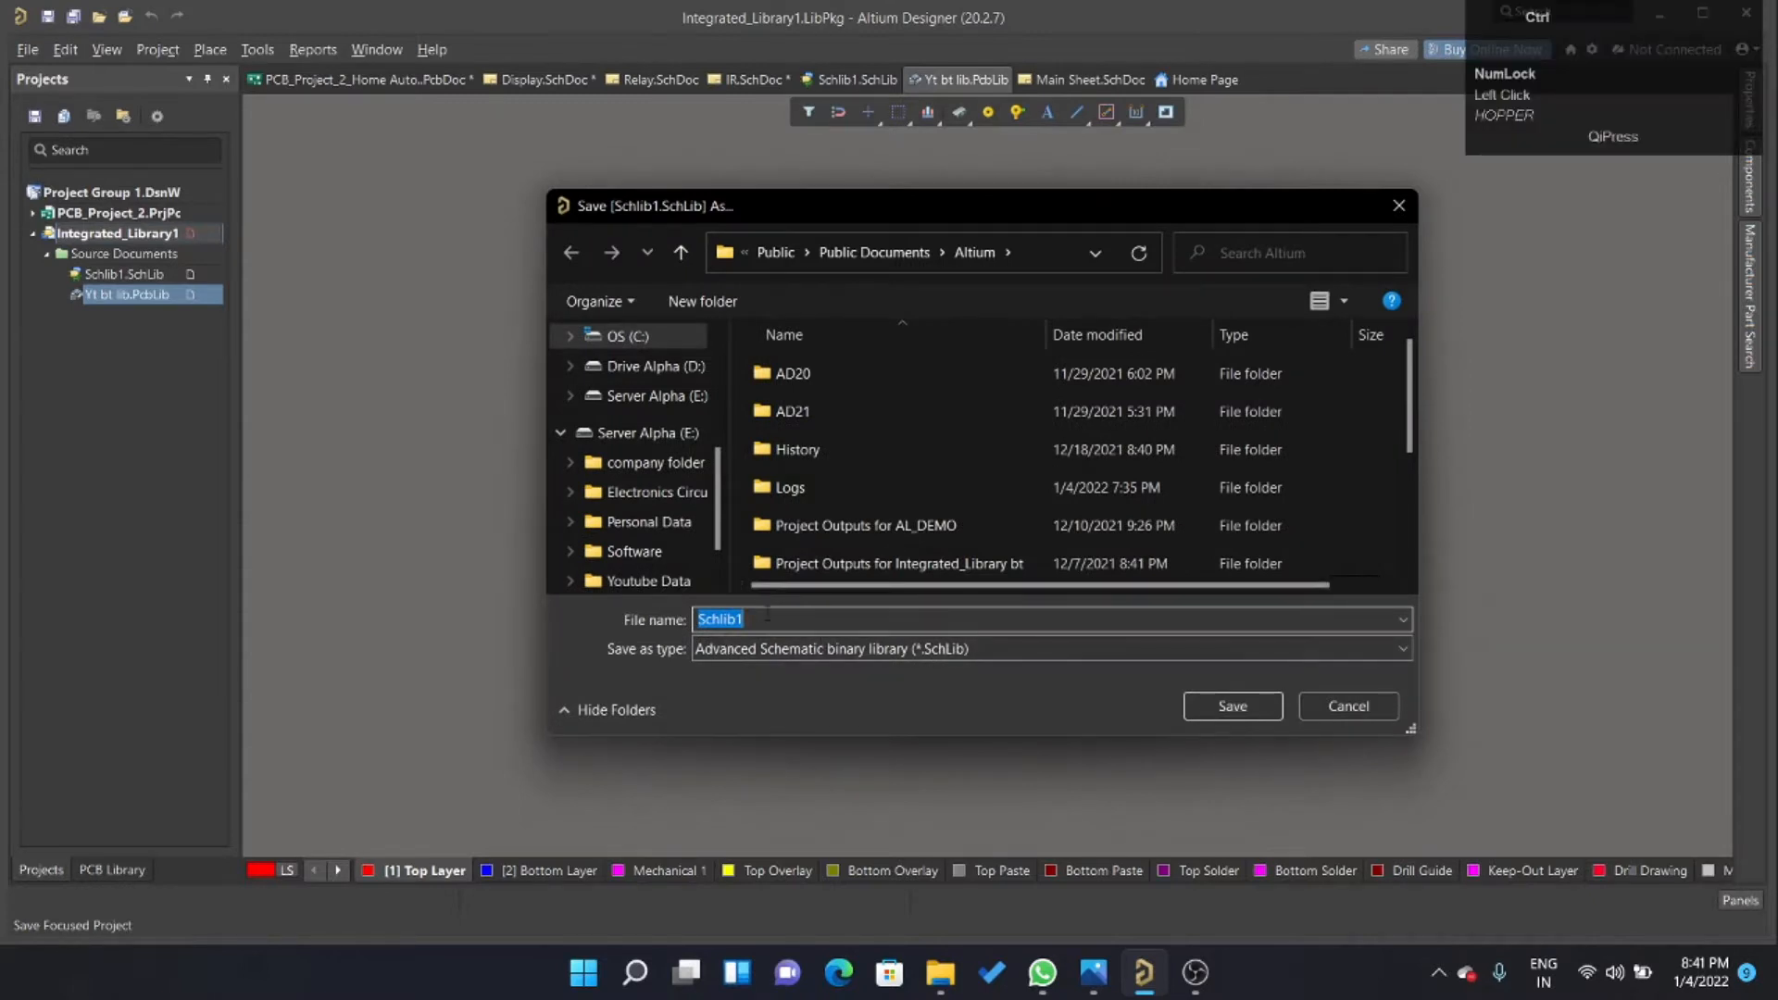
key(ctrl+v)
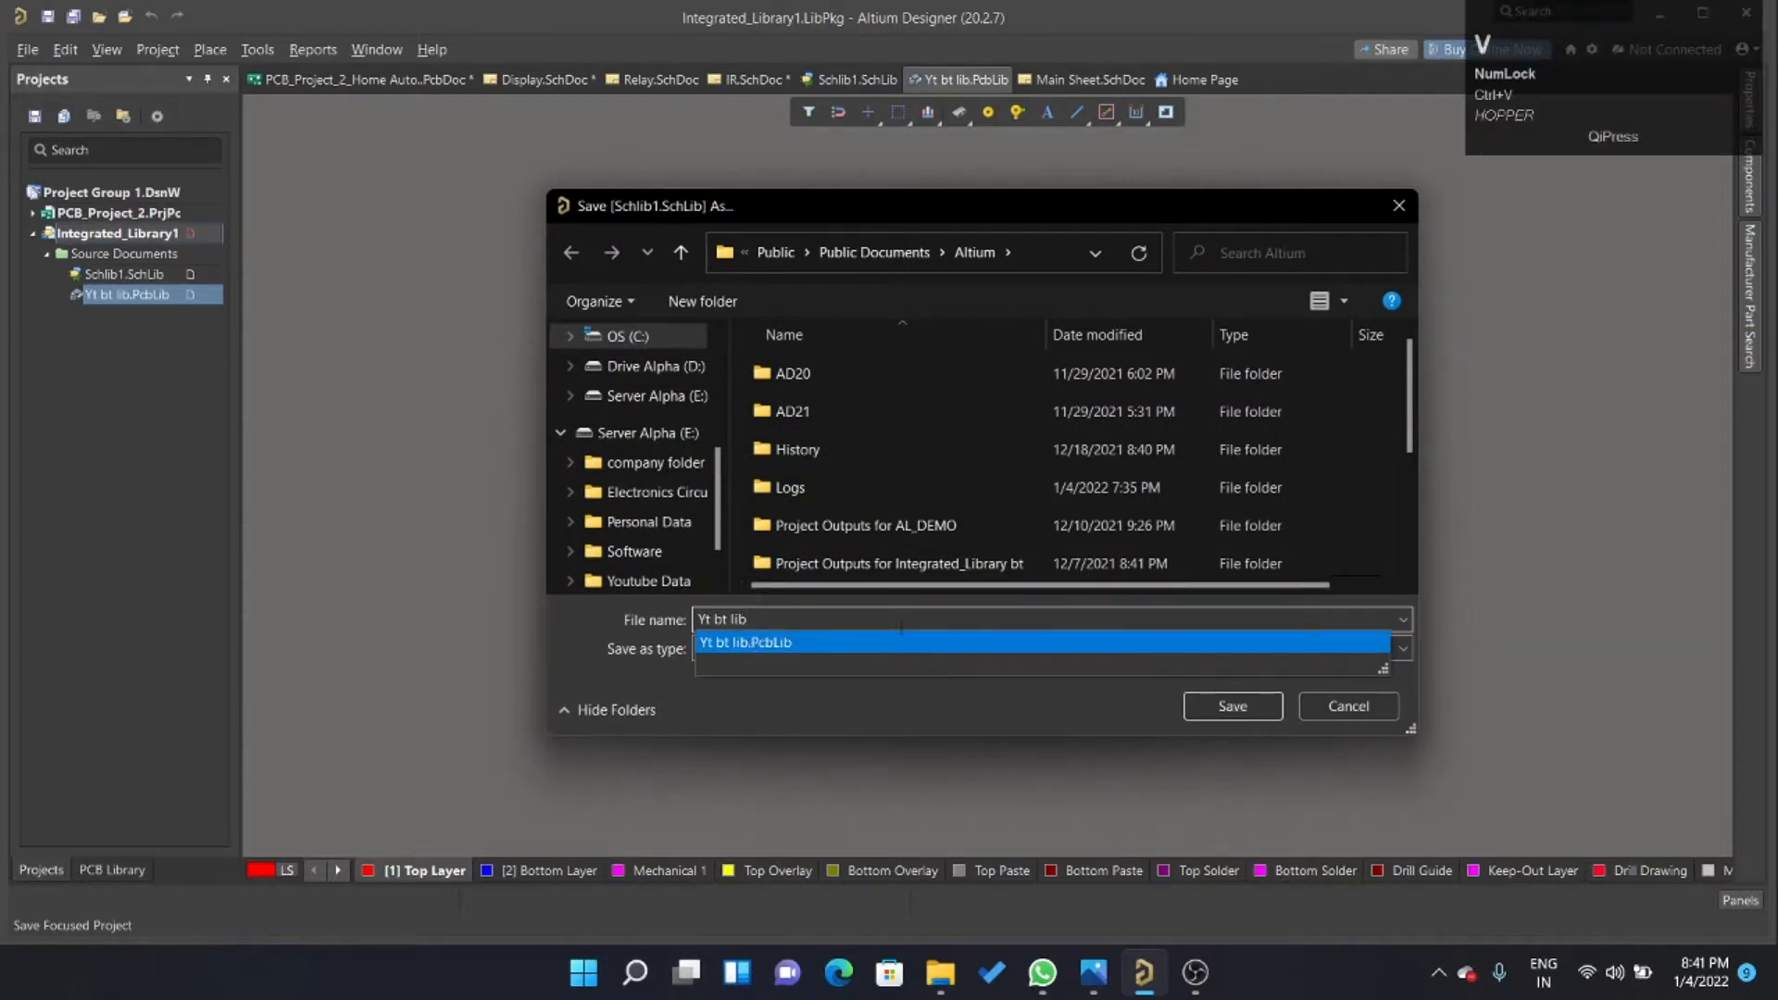
click(1233, 706)
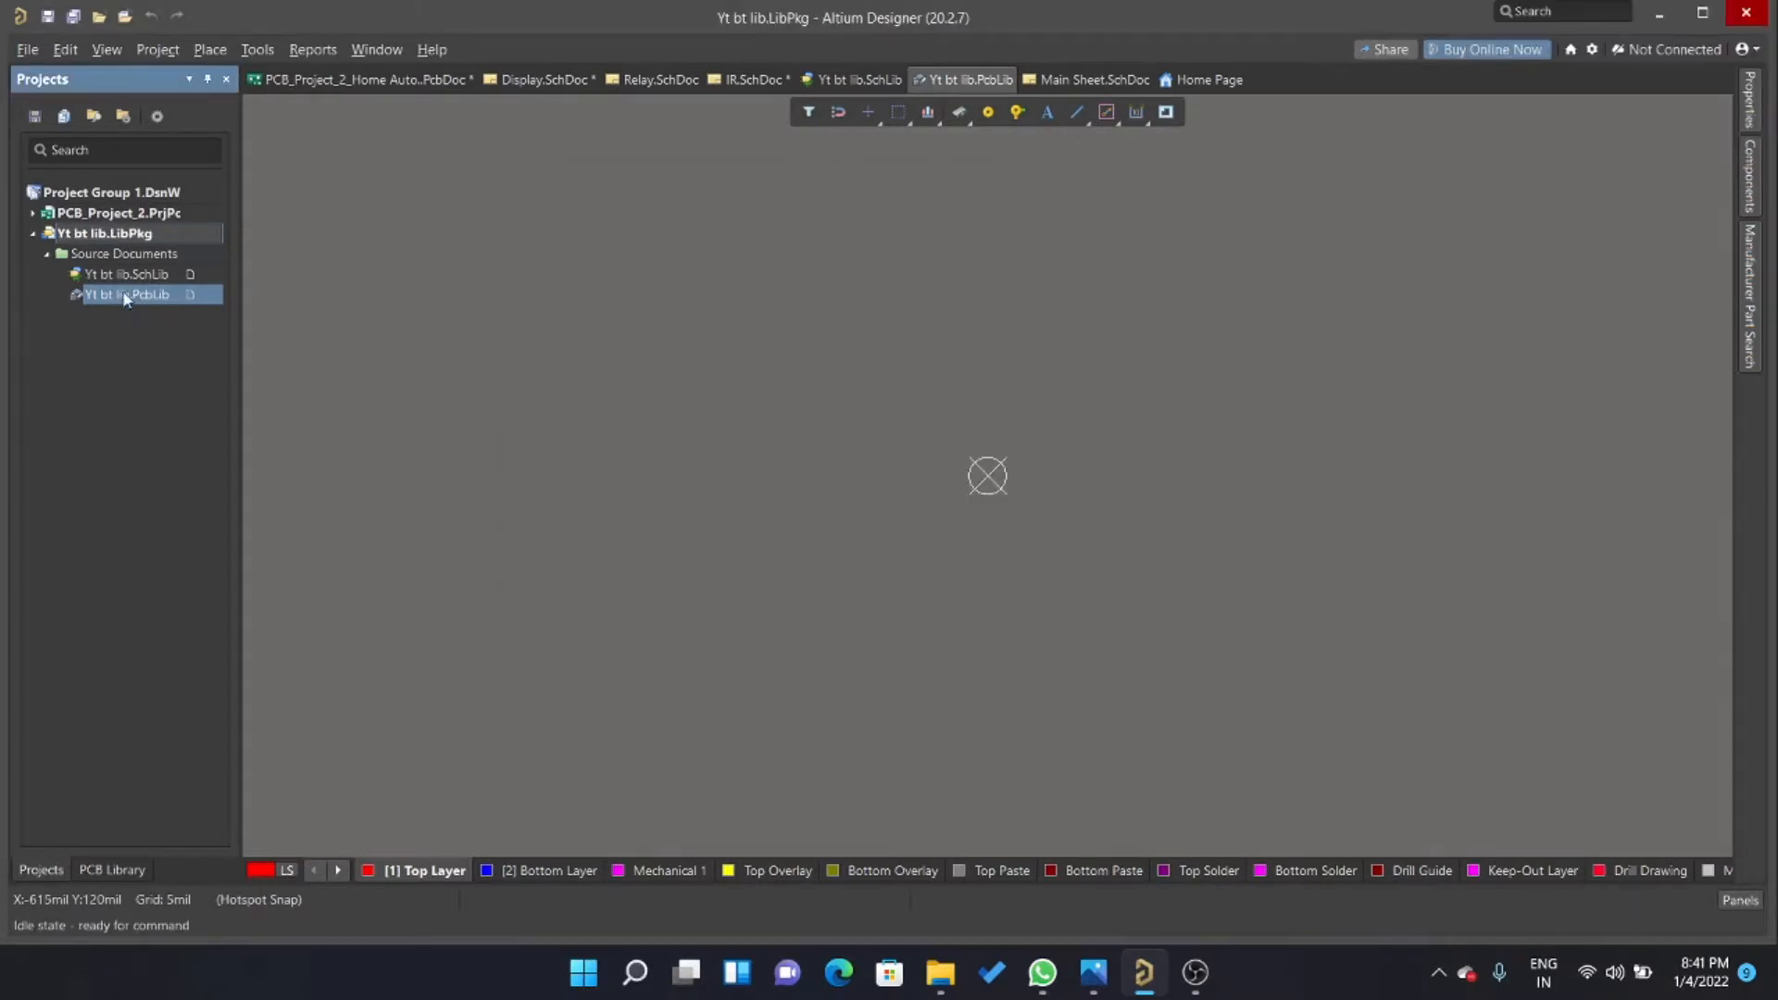
Open the Yt bt lib.SchLib schematic library at the sheet origin for editing.
click(129, 275)
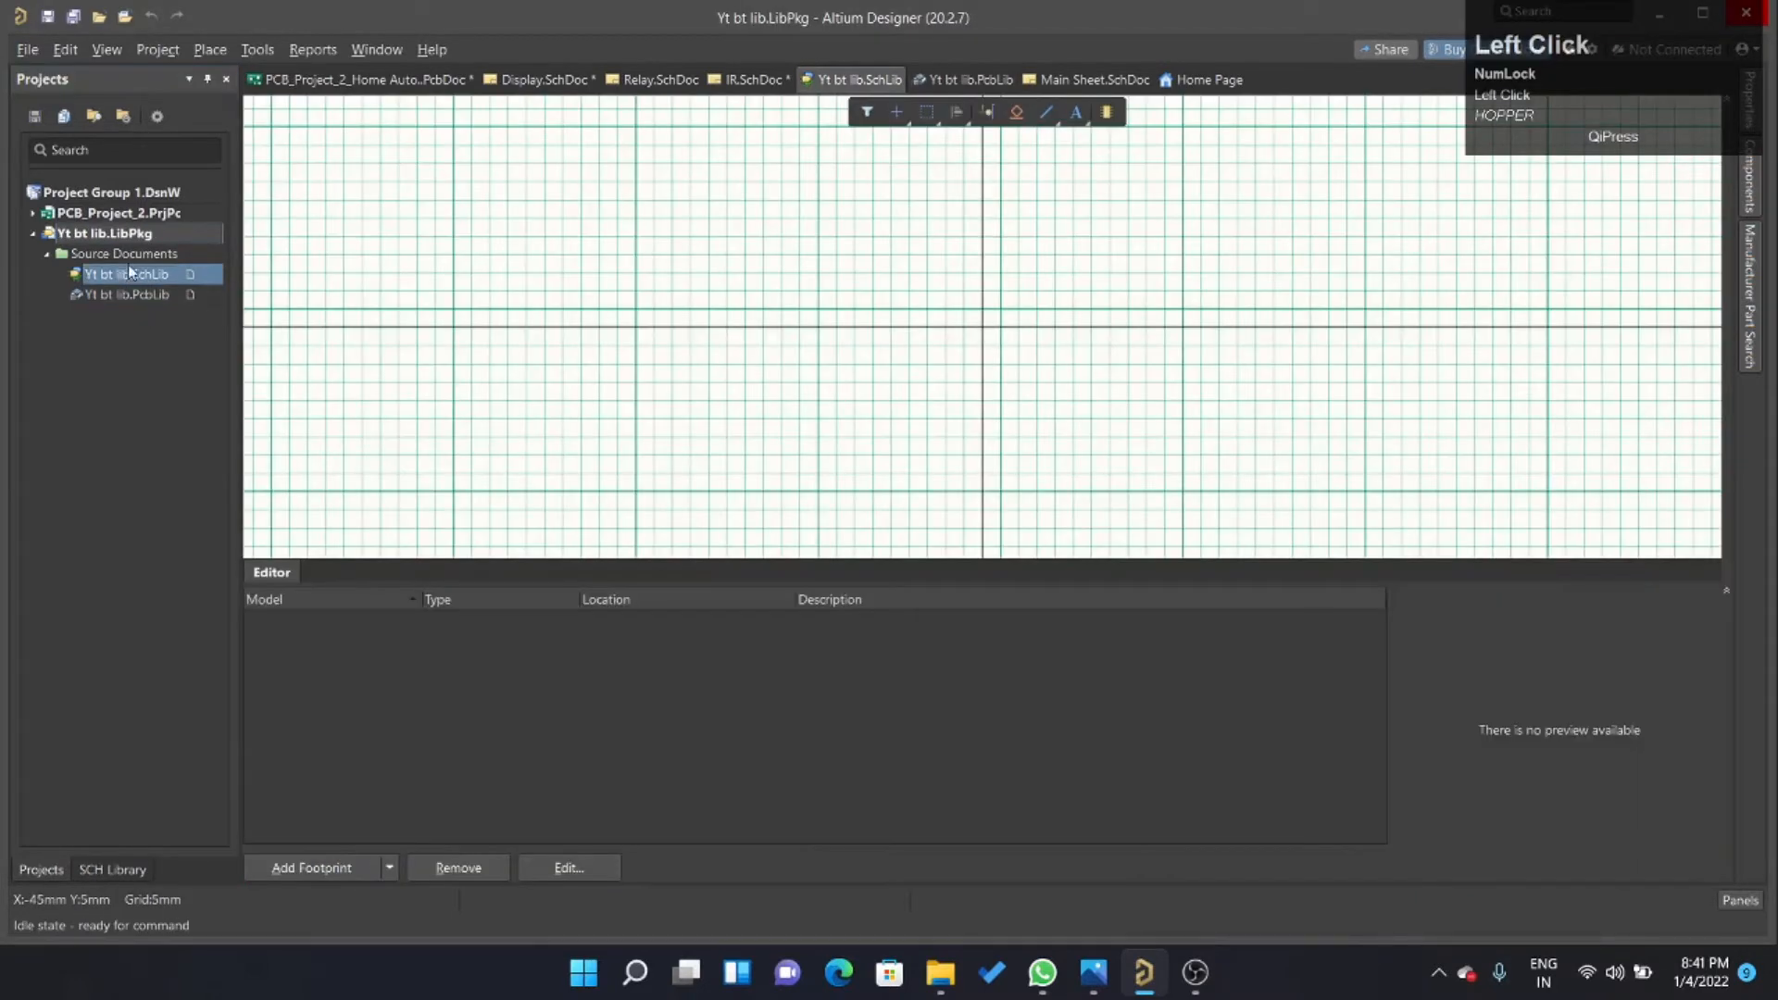
ctrl+scroll(991, 463, up, 3)
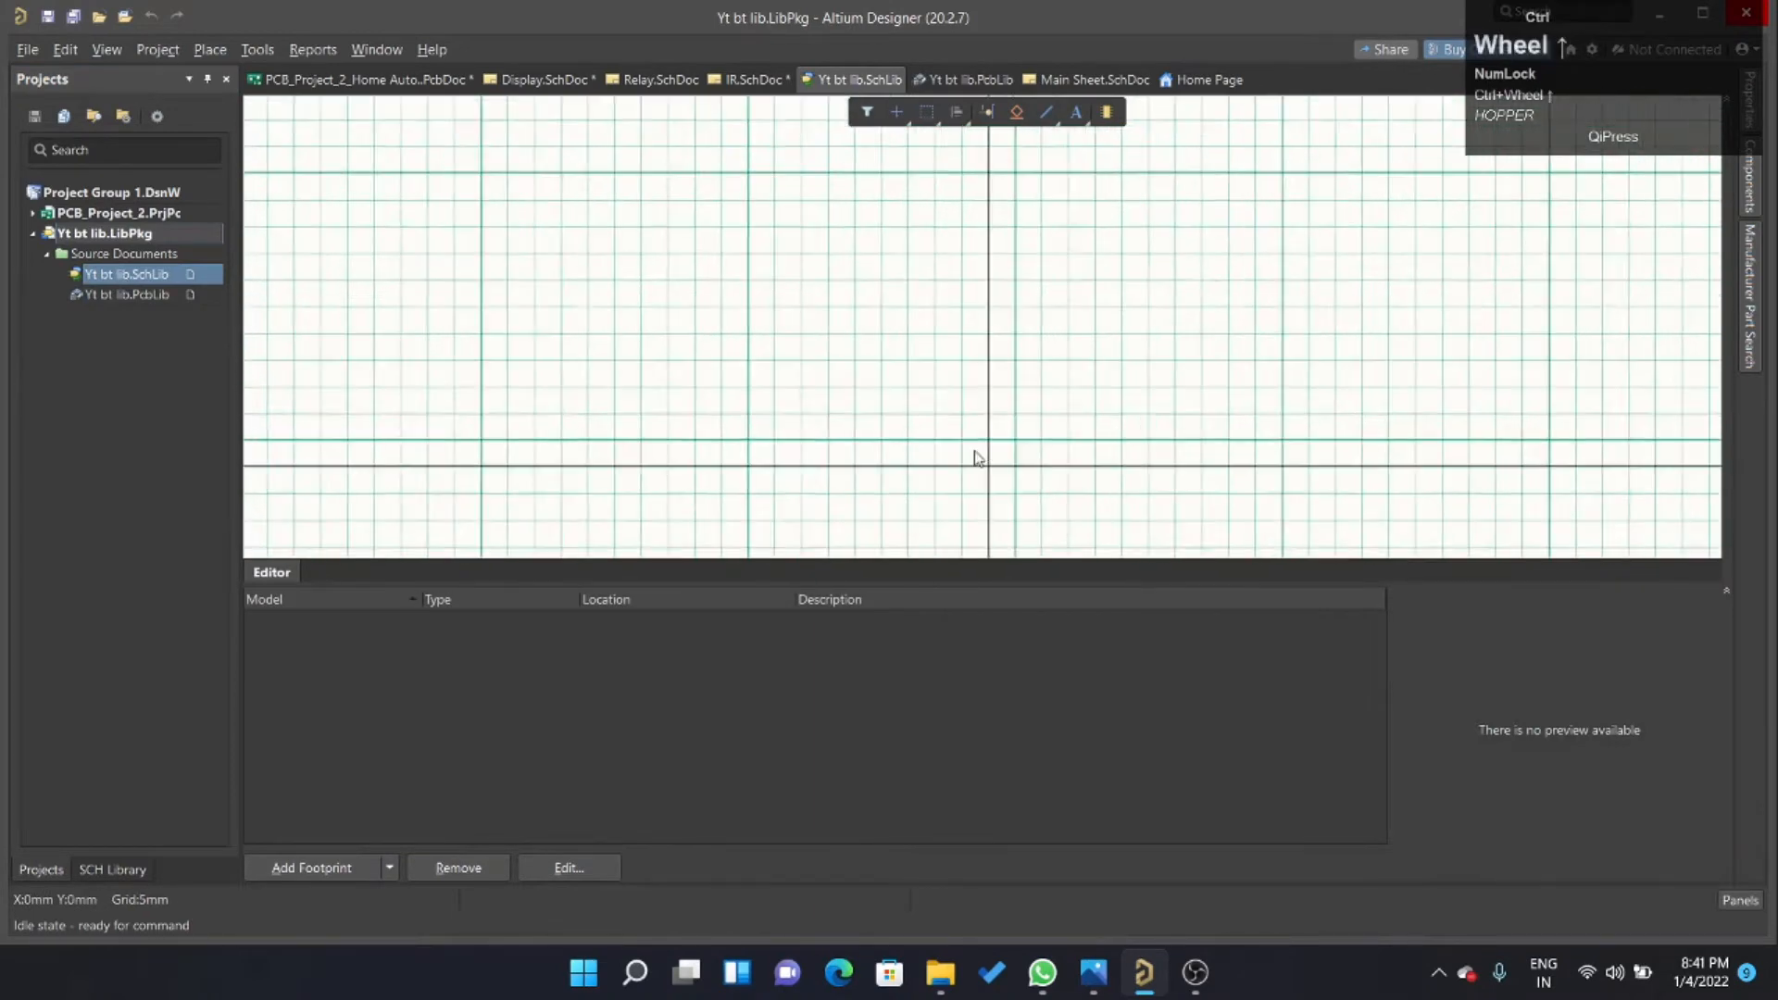
ctrl+scroll(977, 459, down, 2)
ctrl+scroll(982, 389, up, 3)
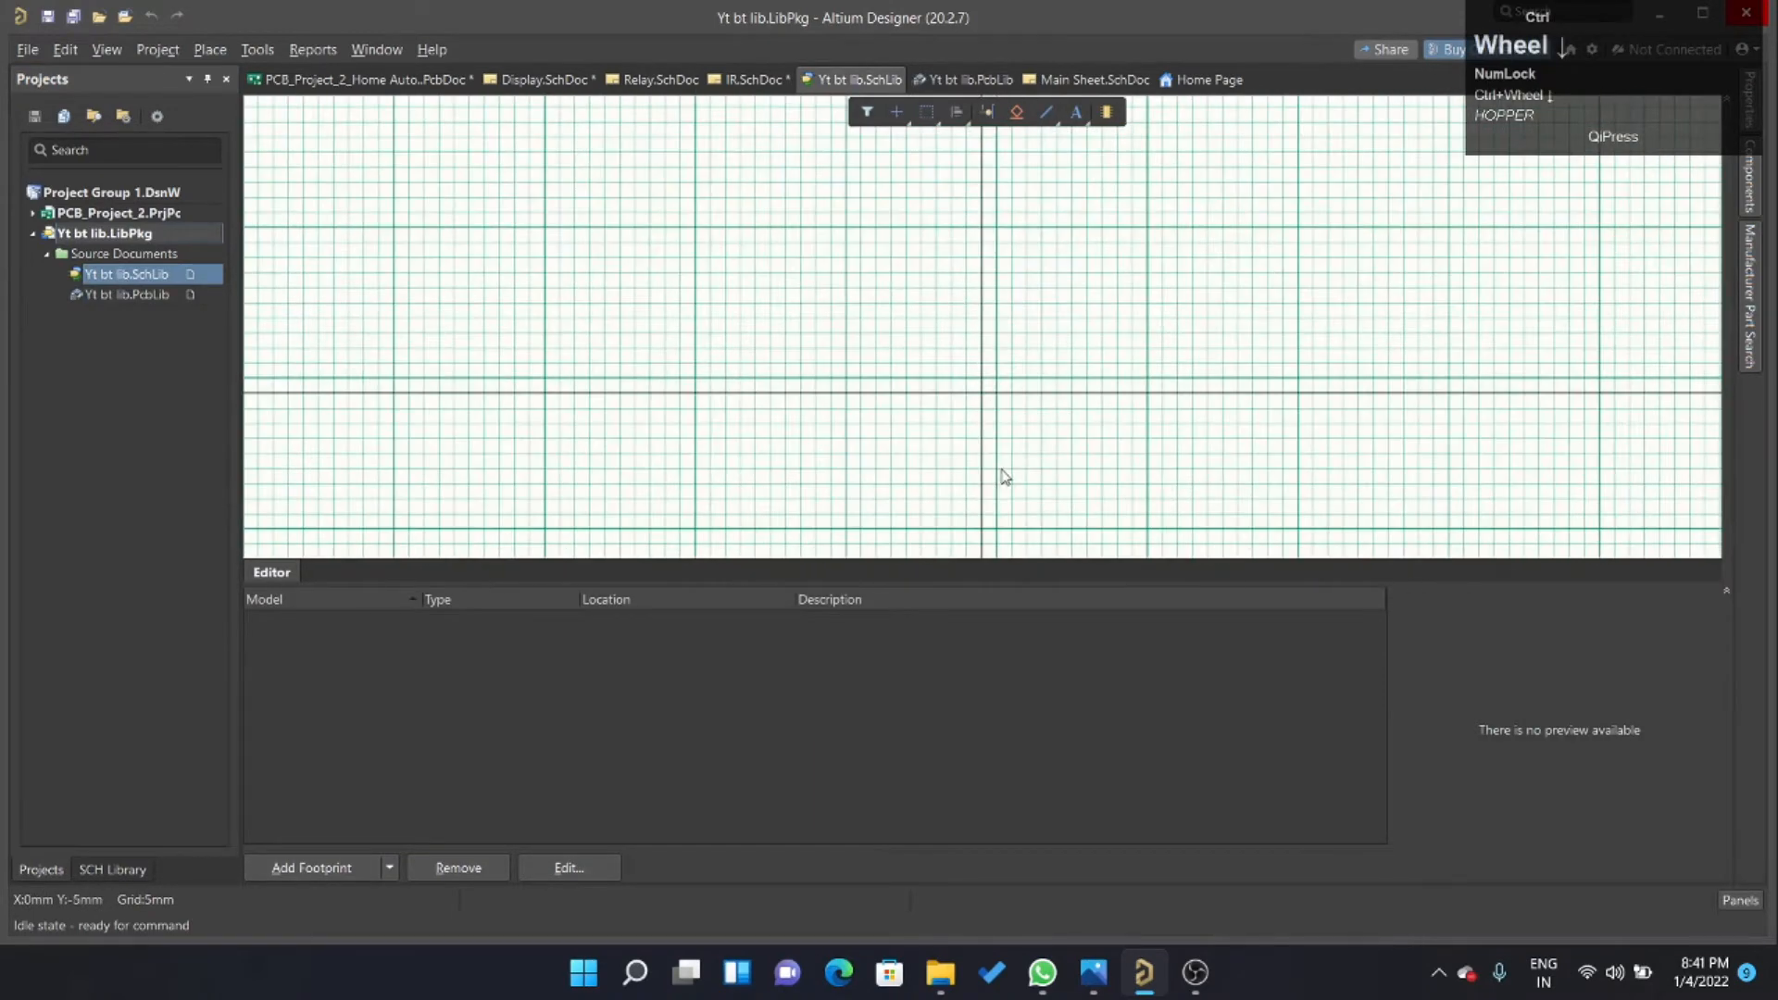
click(1055, 118)
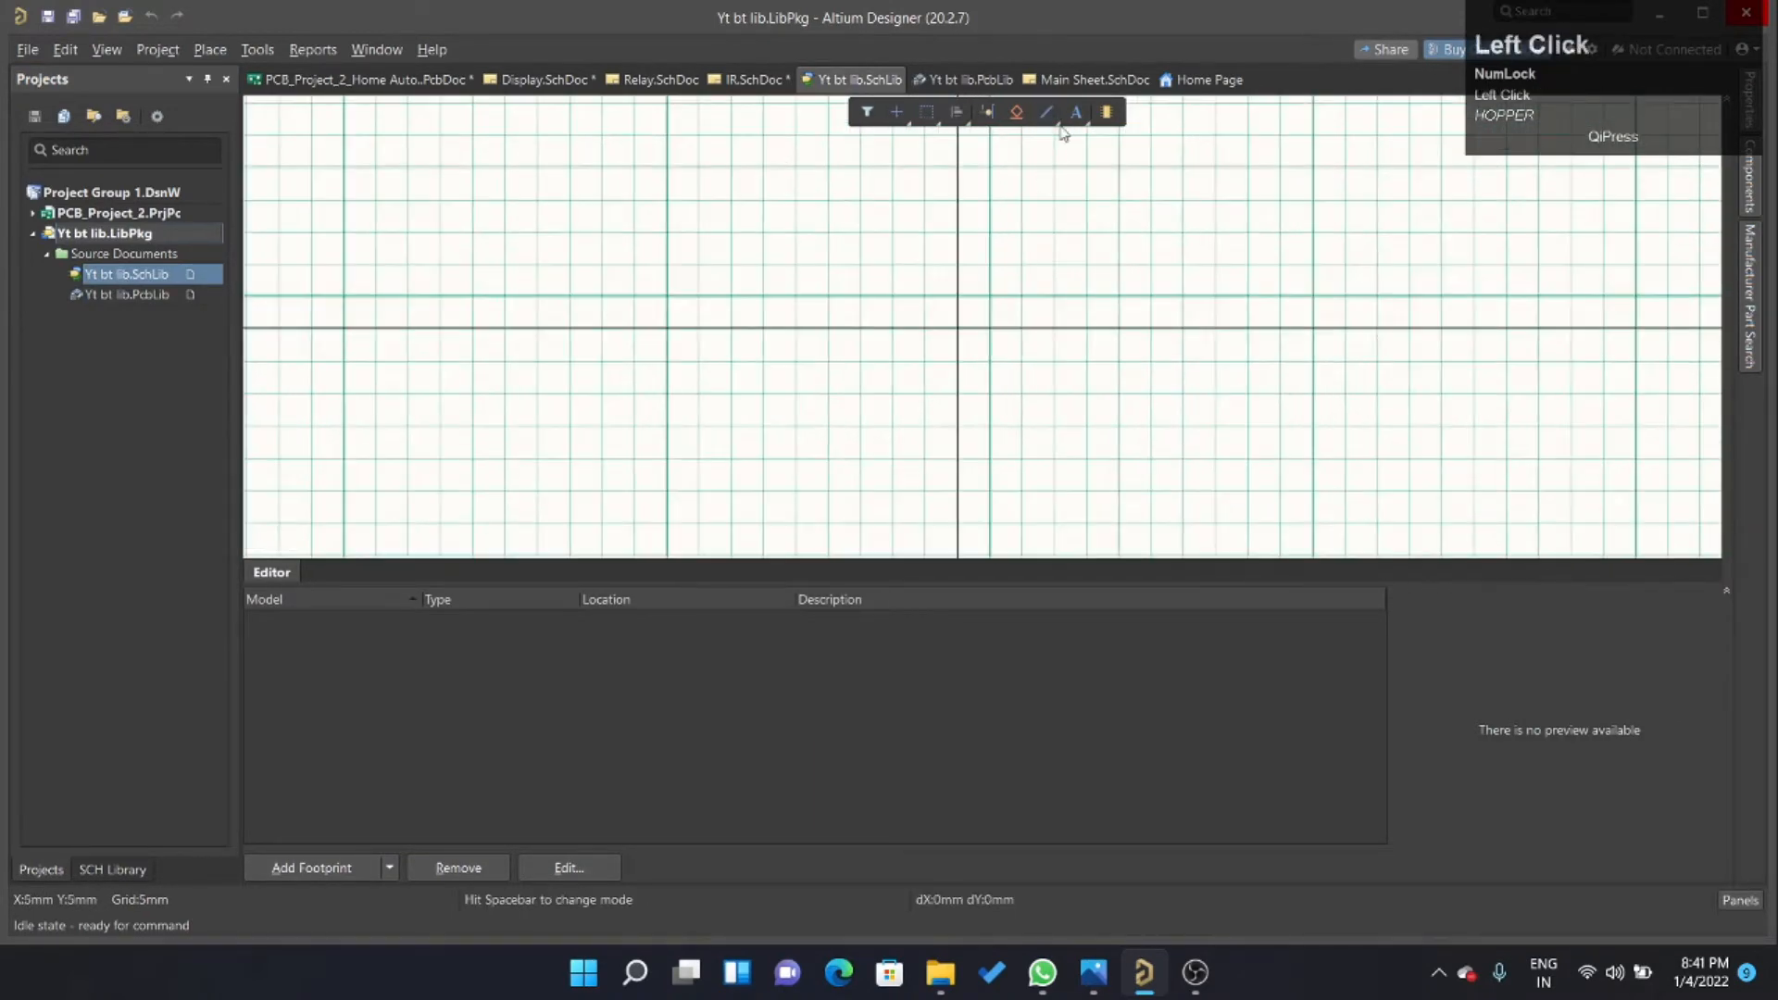
right_click(1053, 206)
right_click(1055, 119)
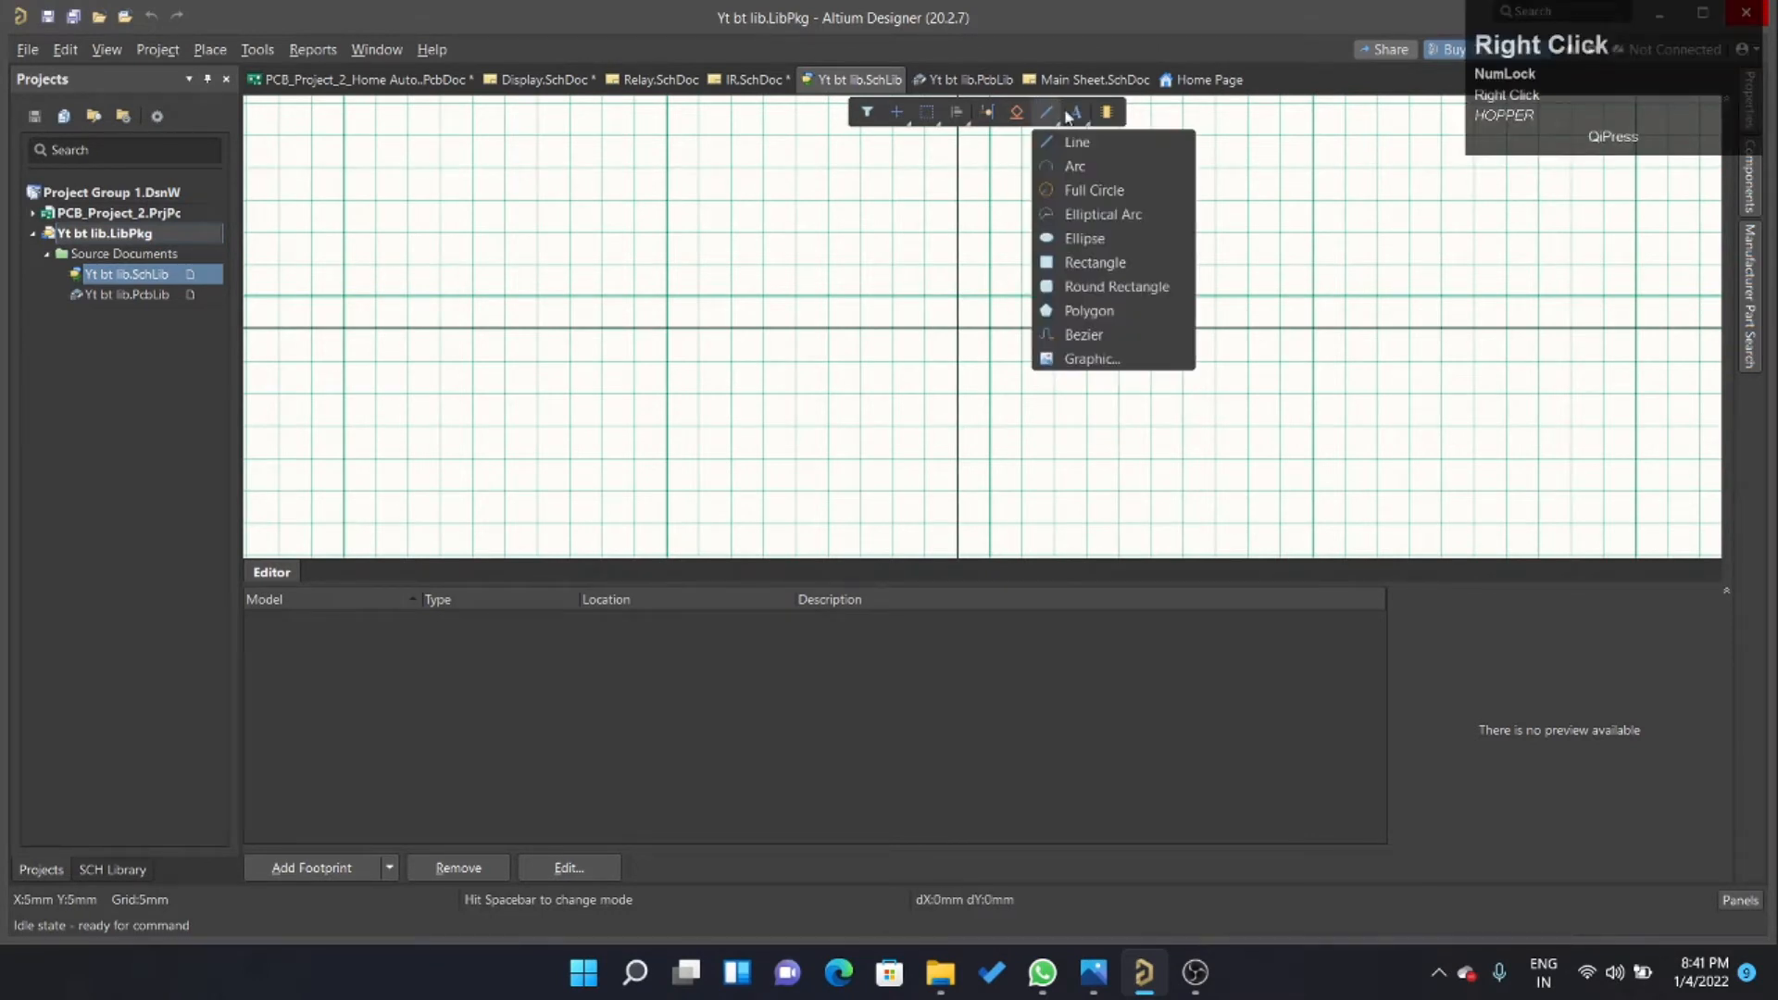
click(1101, 263)
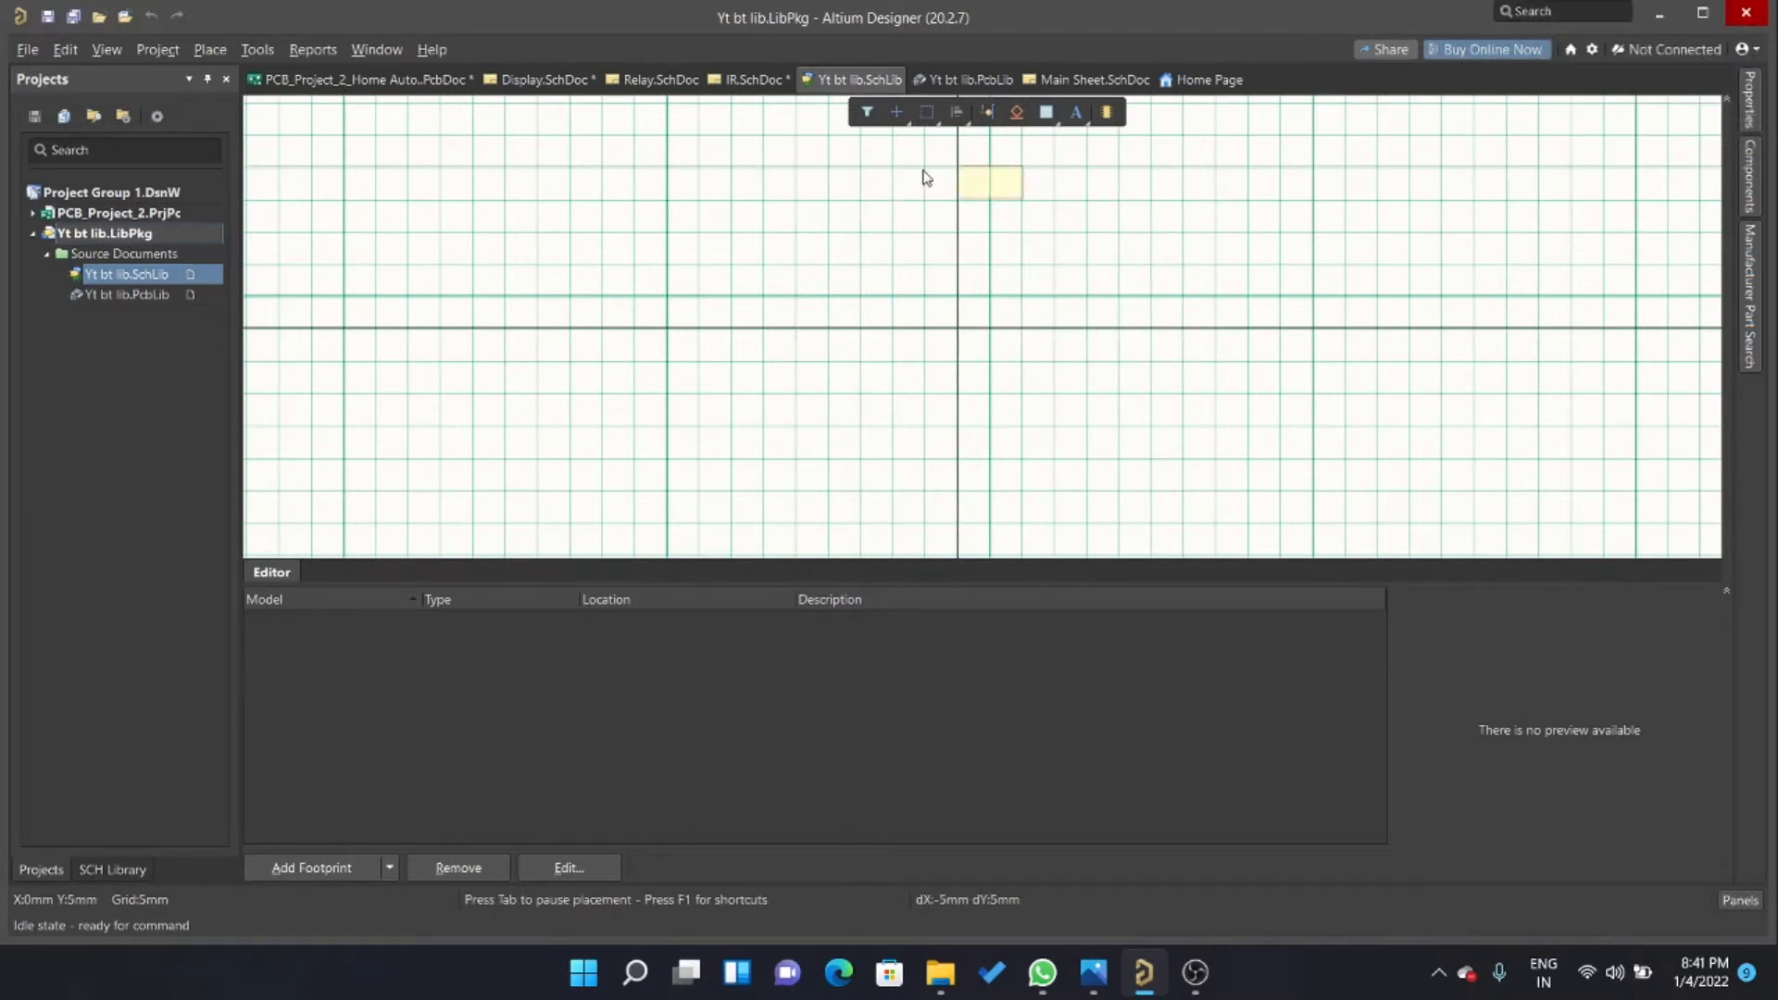
right_click(894, 215)
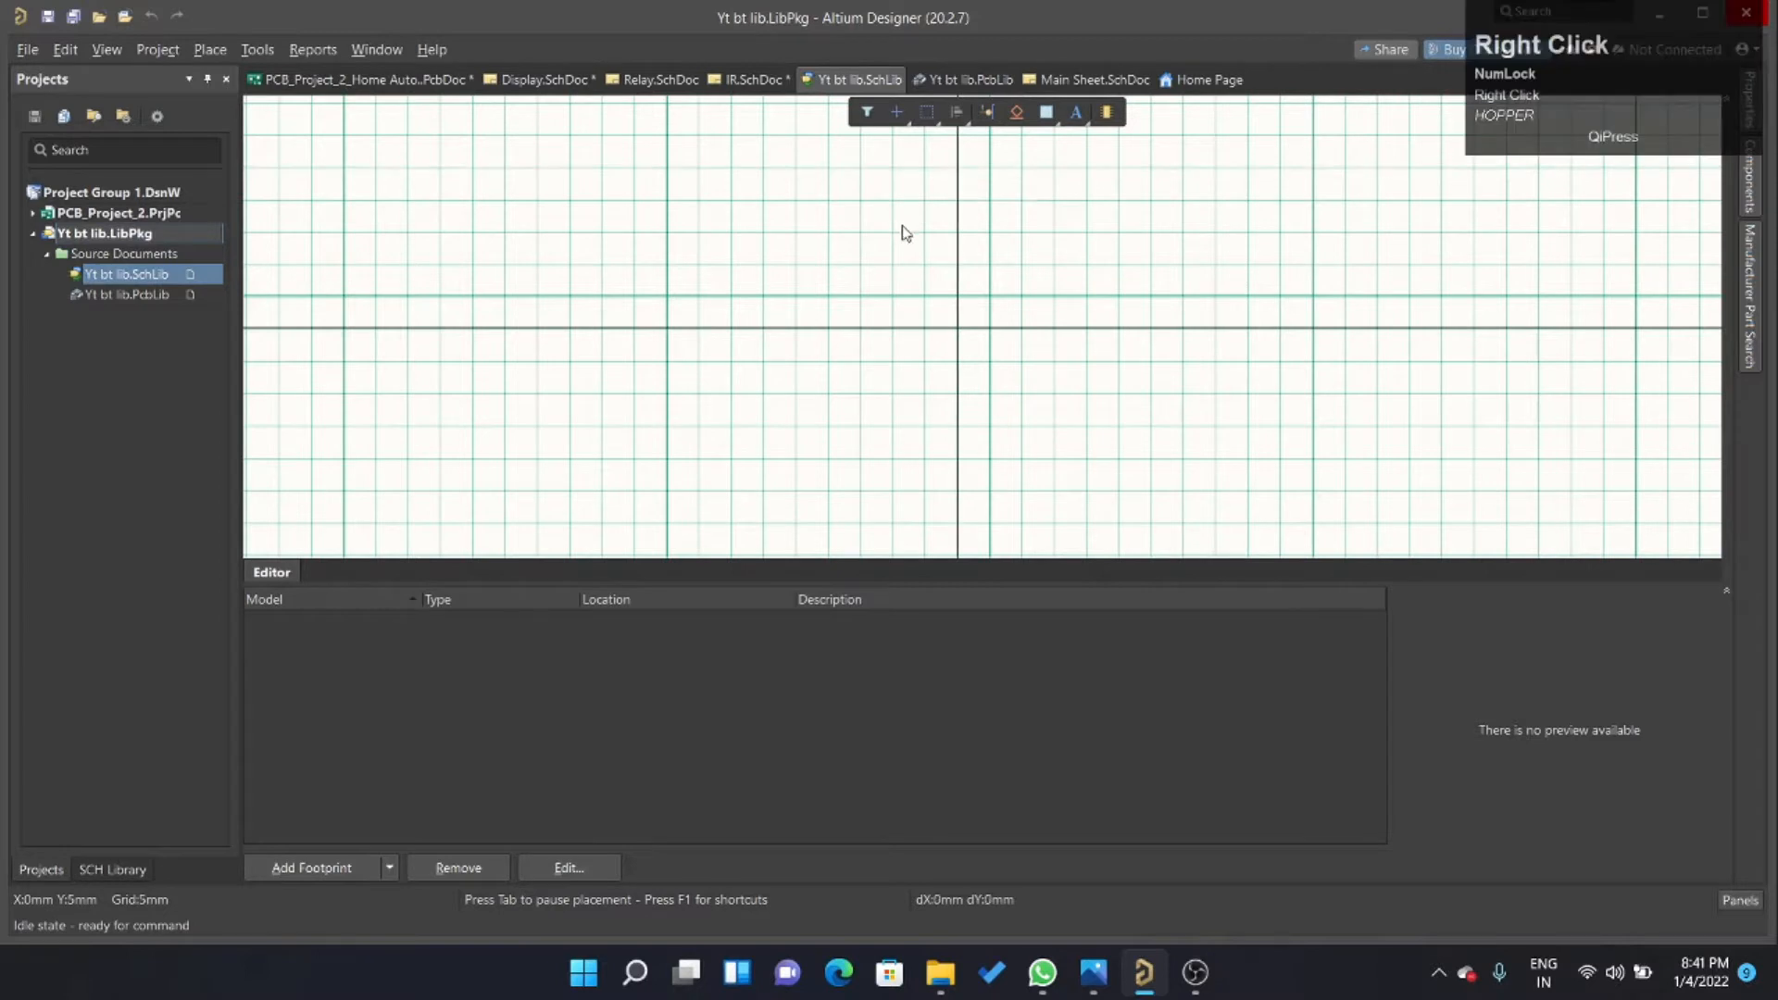
Cycle the schematic library's snap grid through its 1, 2.5 and 5 mm sizes, ending on 5 mm.
key(g)
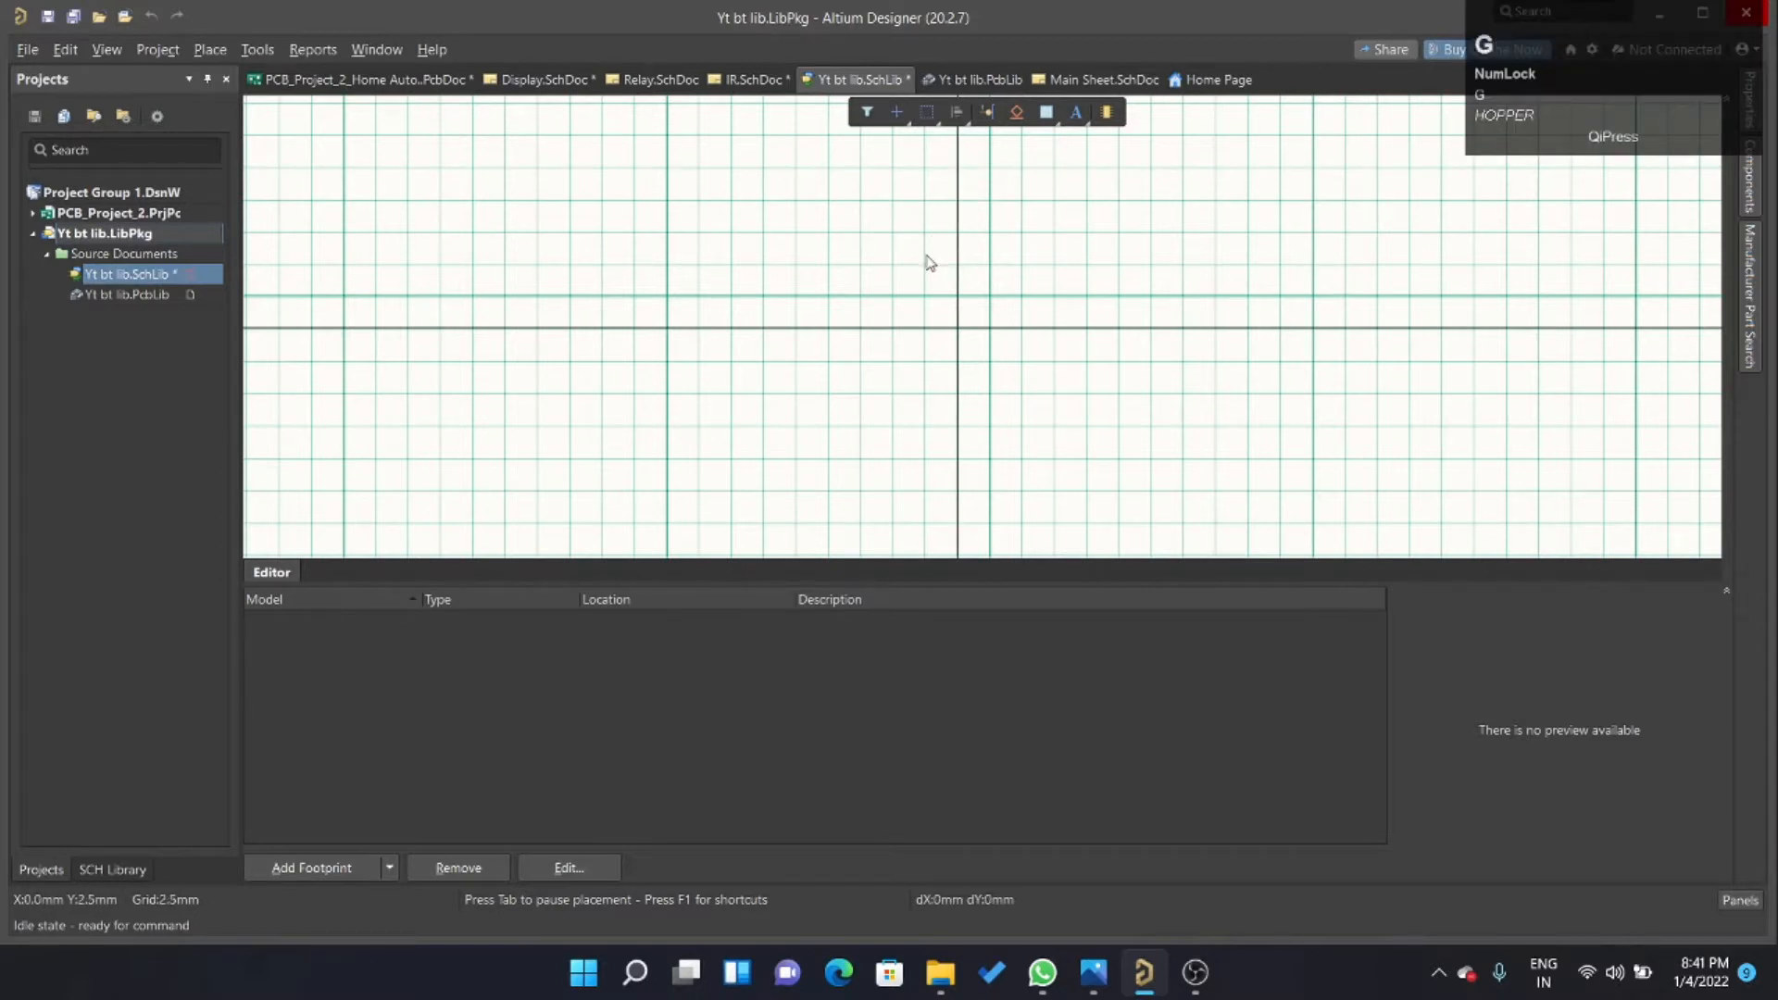
key(g)
key(g)
key(g)
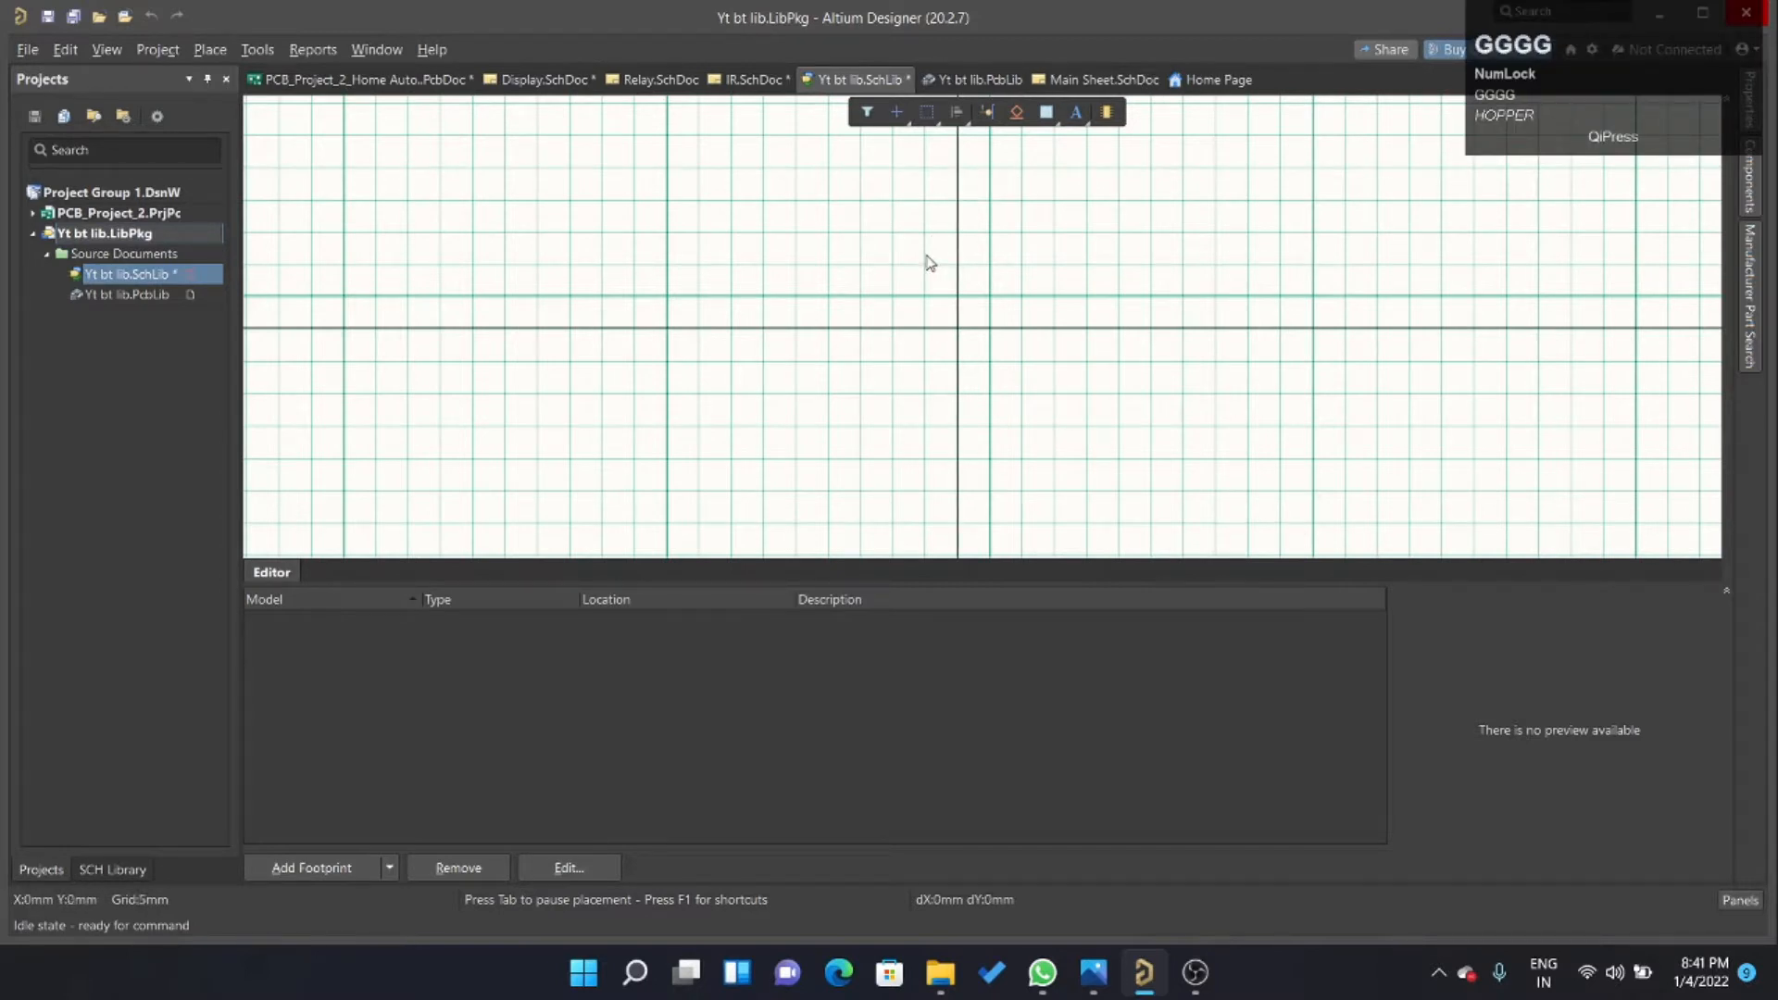
key(g)
key(g)
key(g)
key(g)
key(g)
key(g)
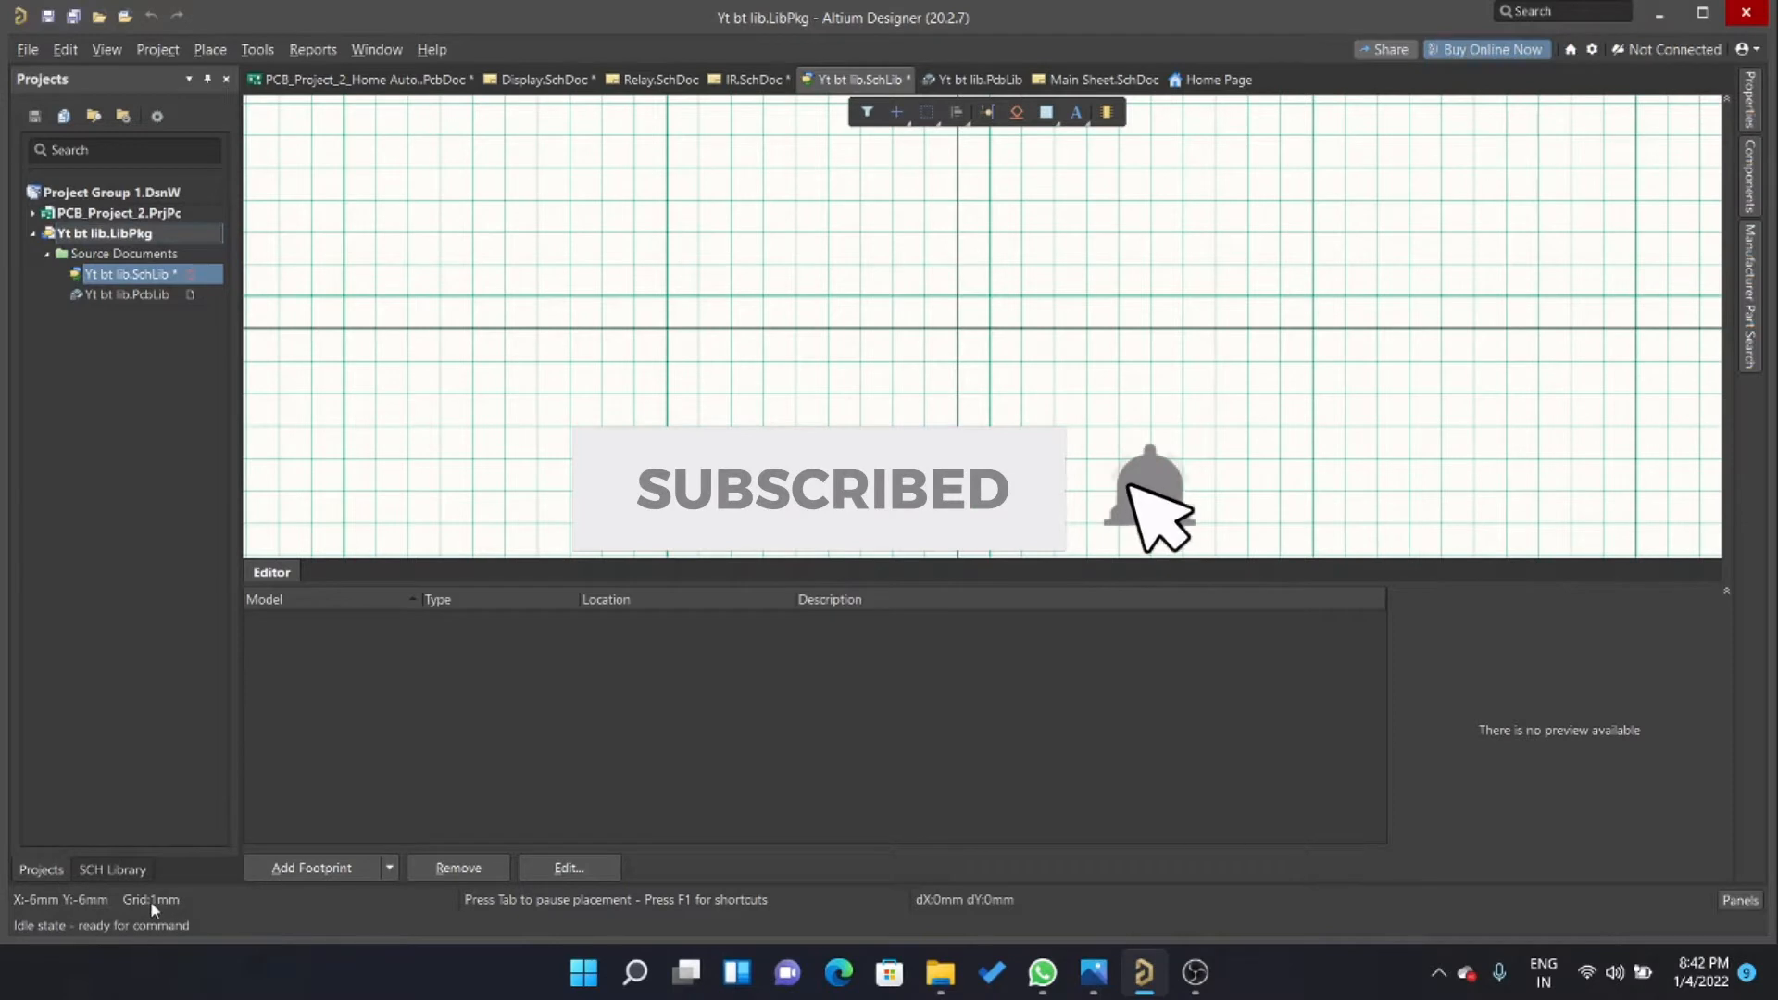
key(g)
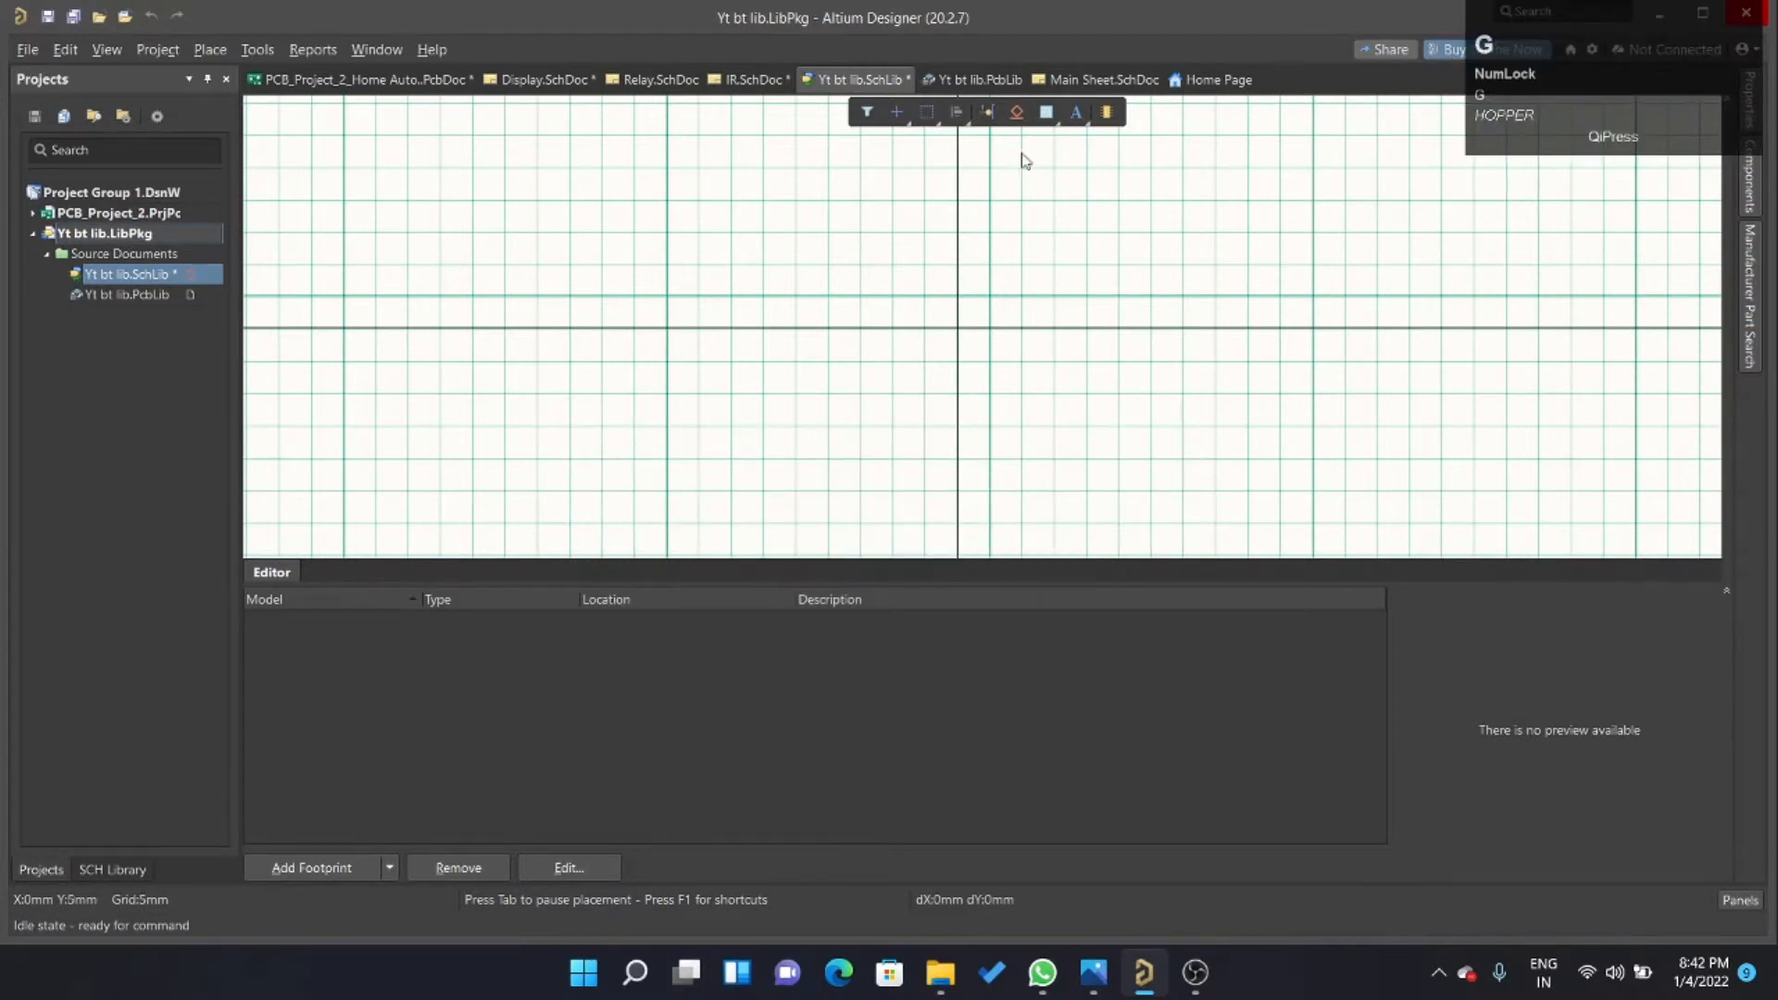
Draw the module body as a rectangle 15 mm wide and 25 mm high around the sheet origin.
click(1044, 113)
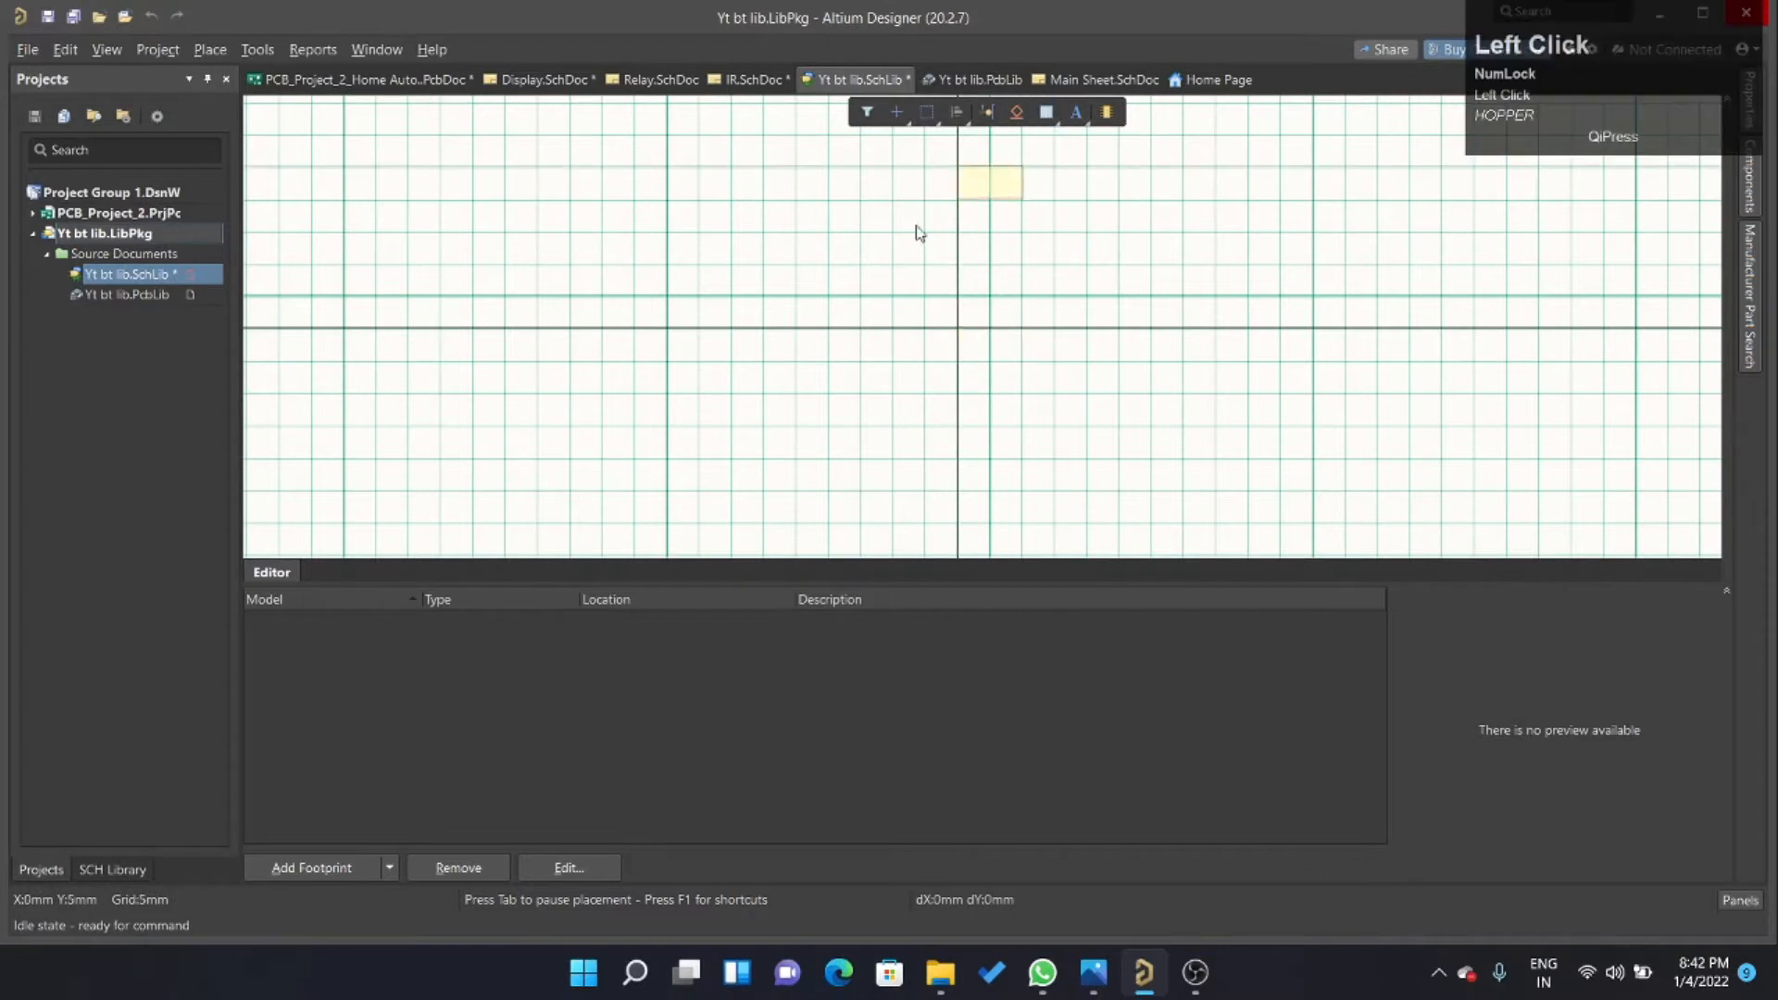
click(809, 183)
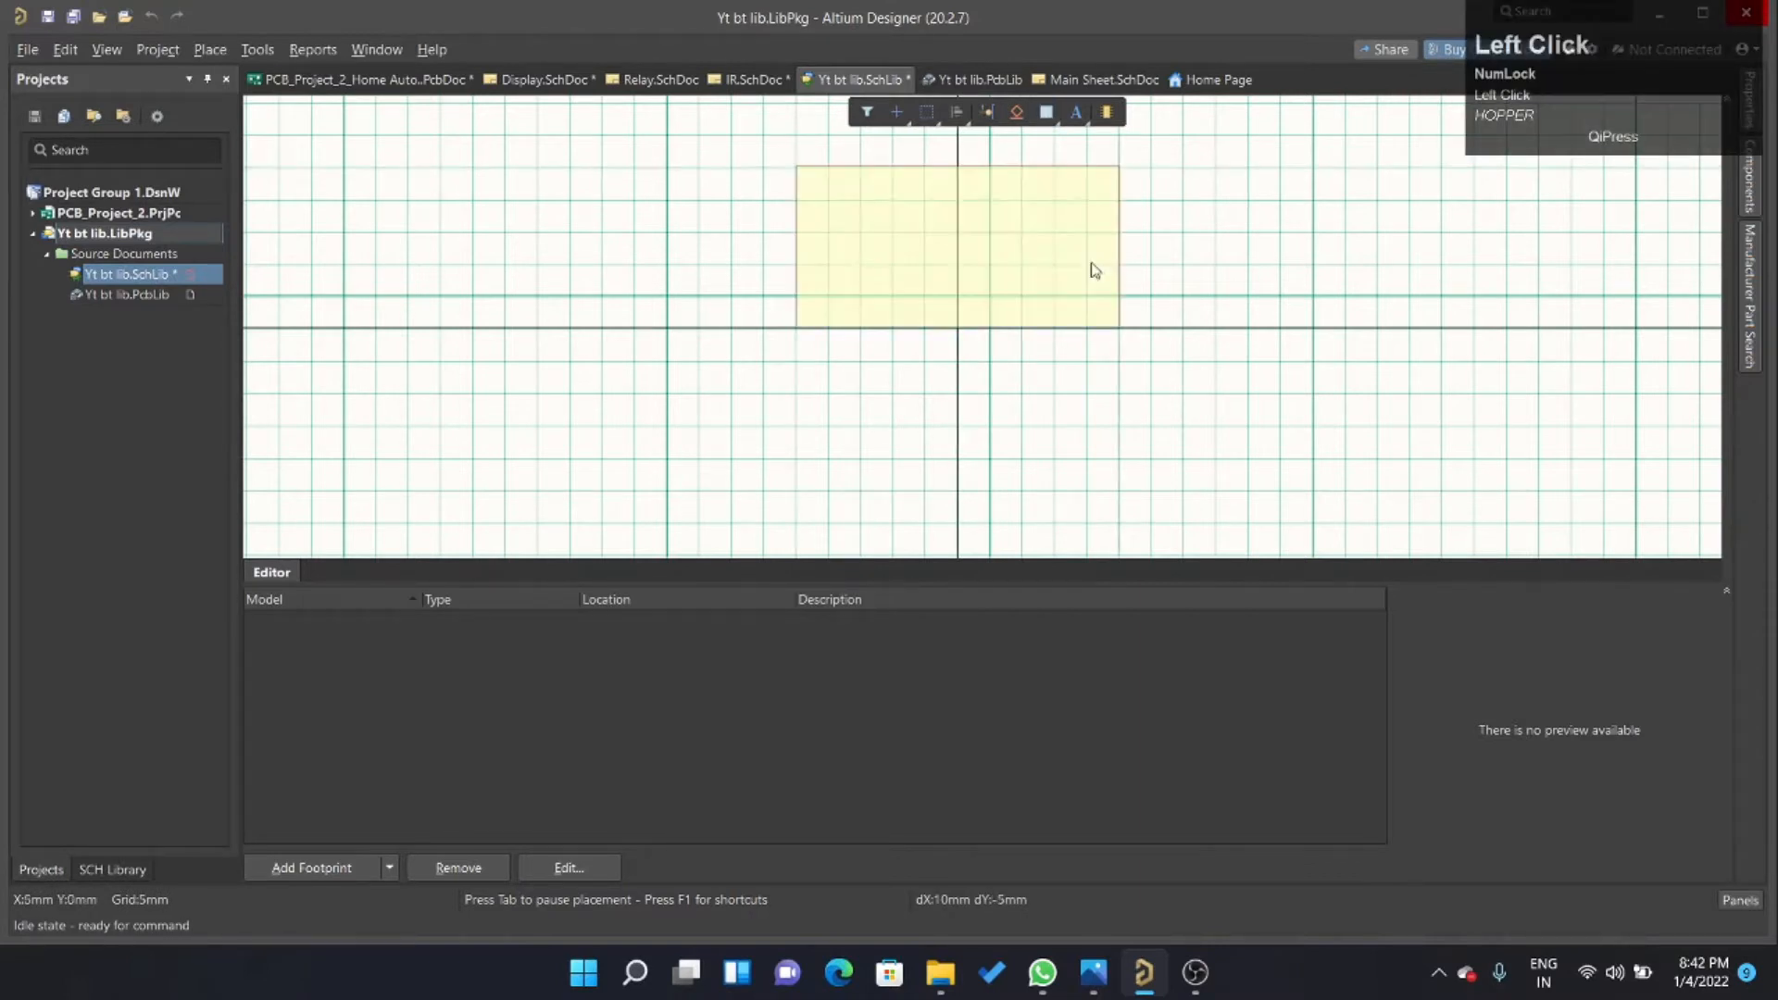
scroll(1130, 333, down, 3)
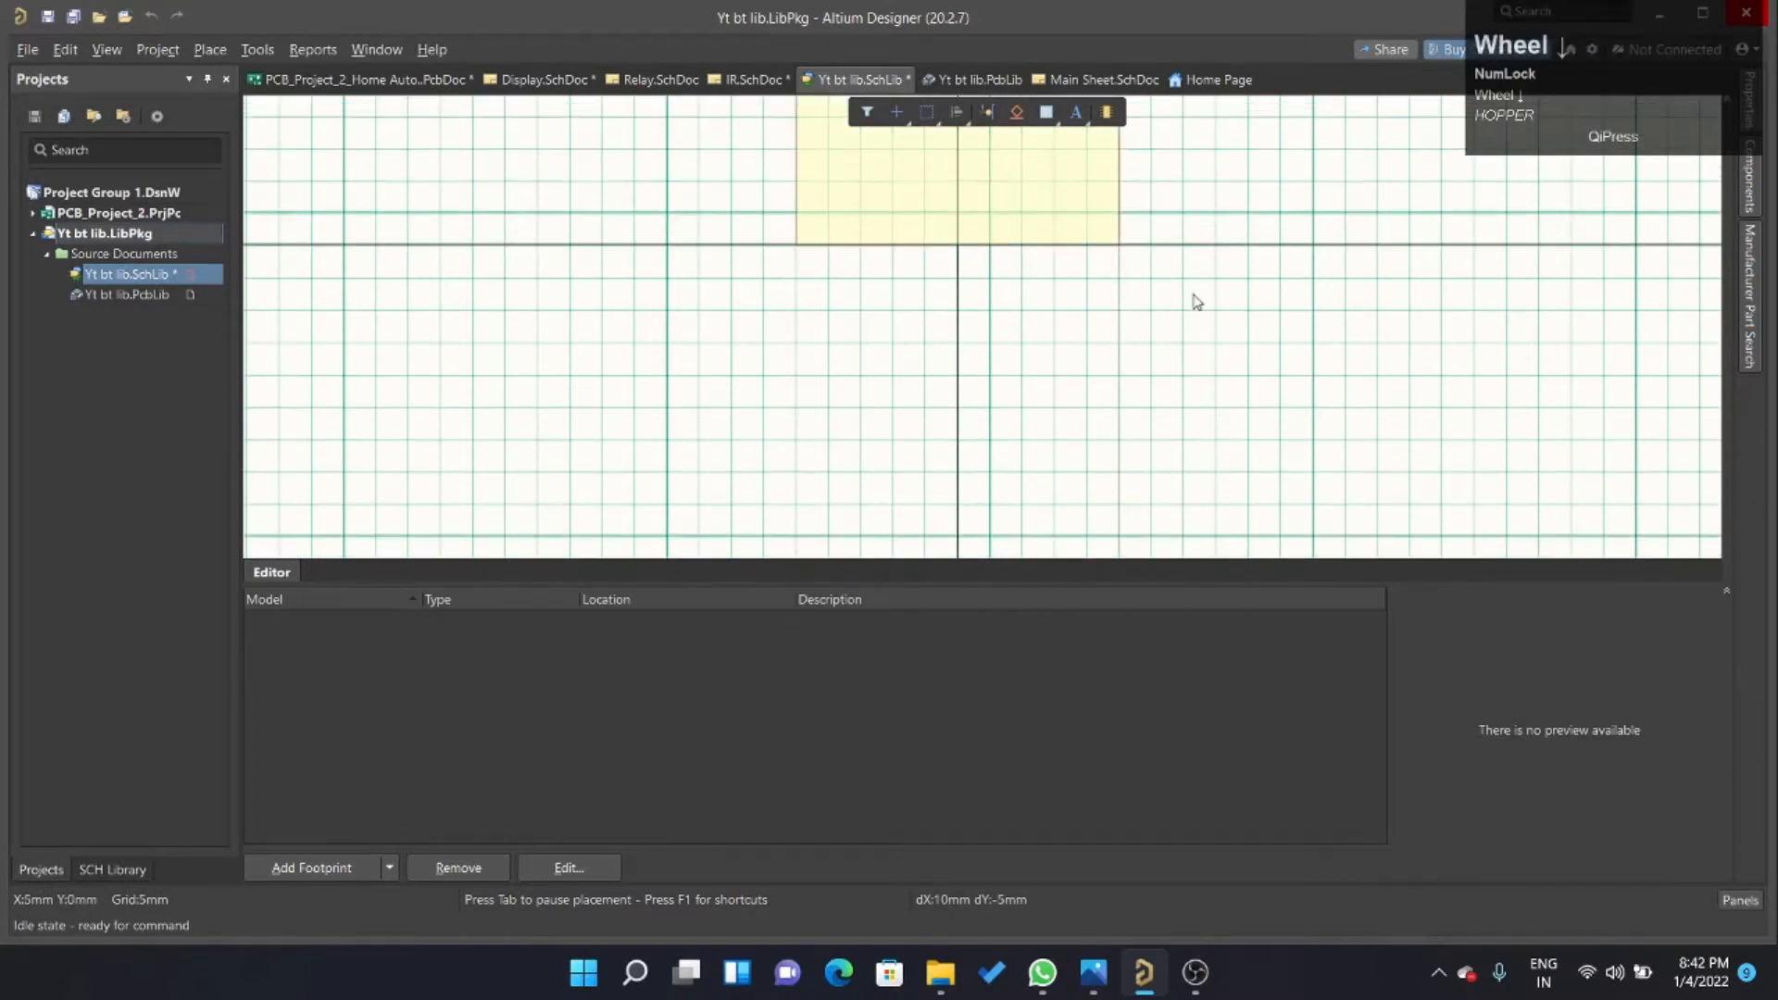
ctrl+scroll(1216, 445, down, 5)
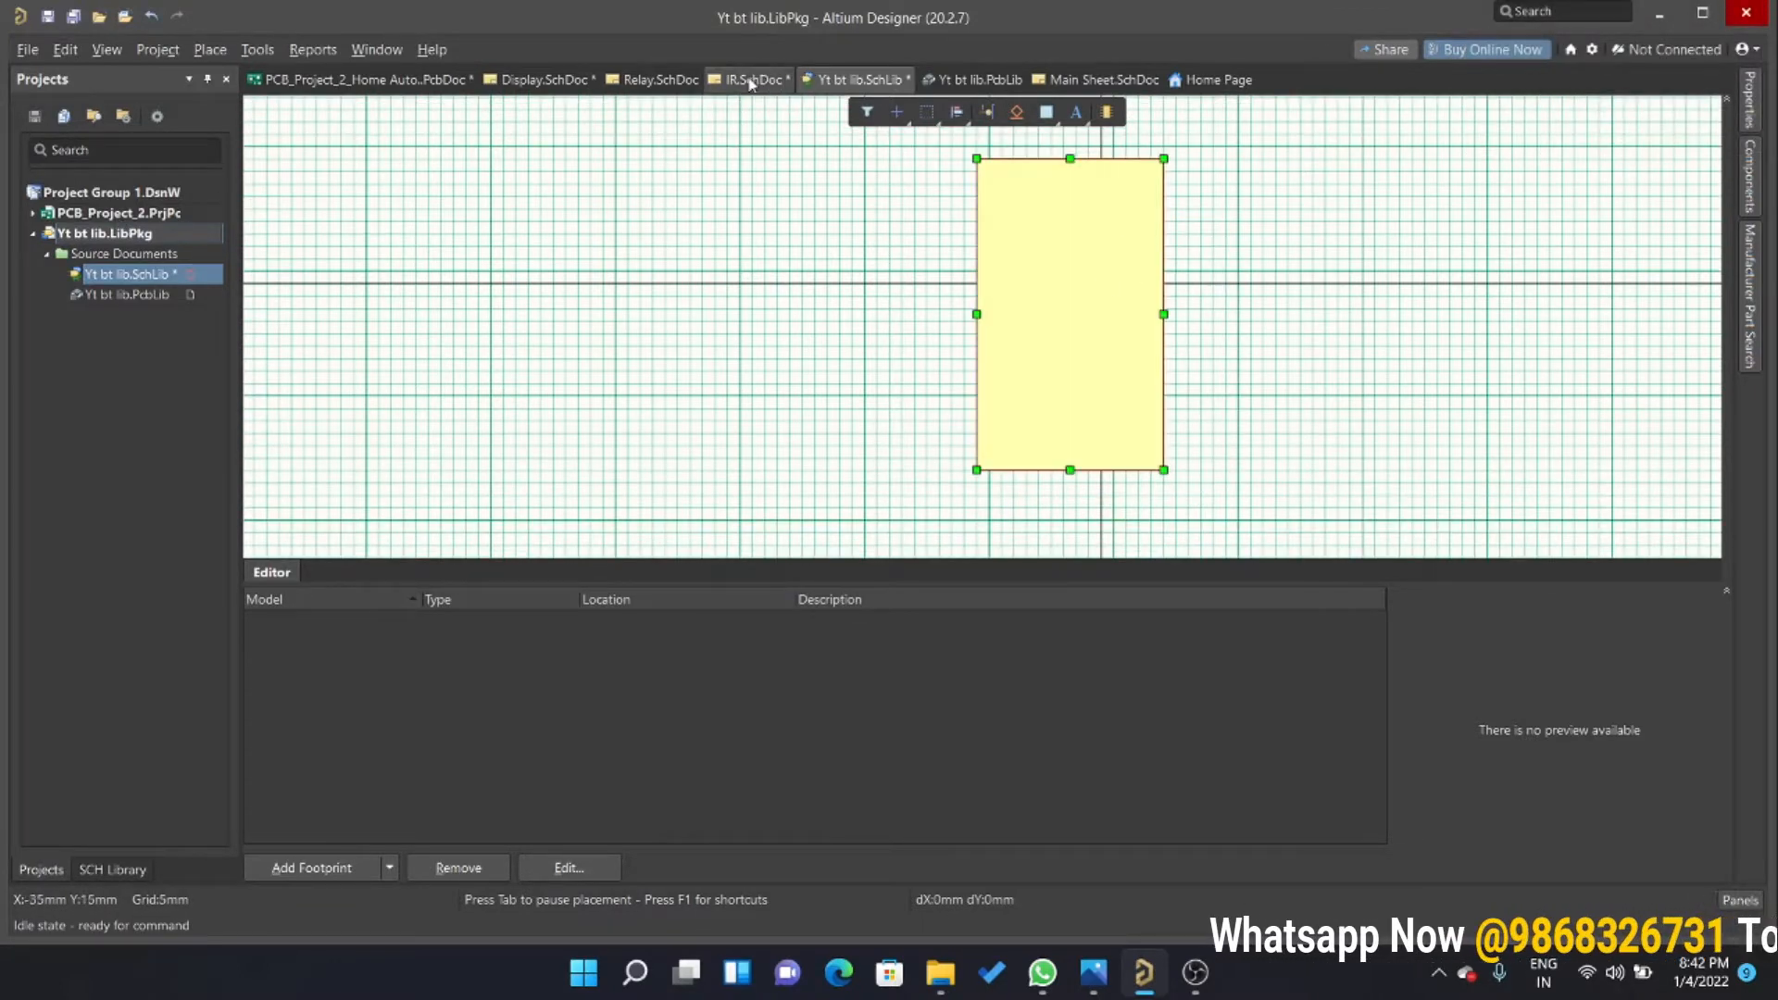
Examine the existing HC-05 module symbol M1 in IR.SchDoc as a reference and return to Yt bt lib.SchLib.
click(744, 83)
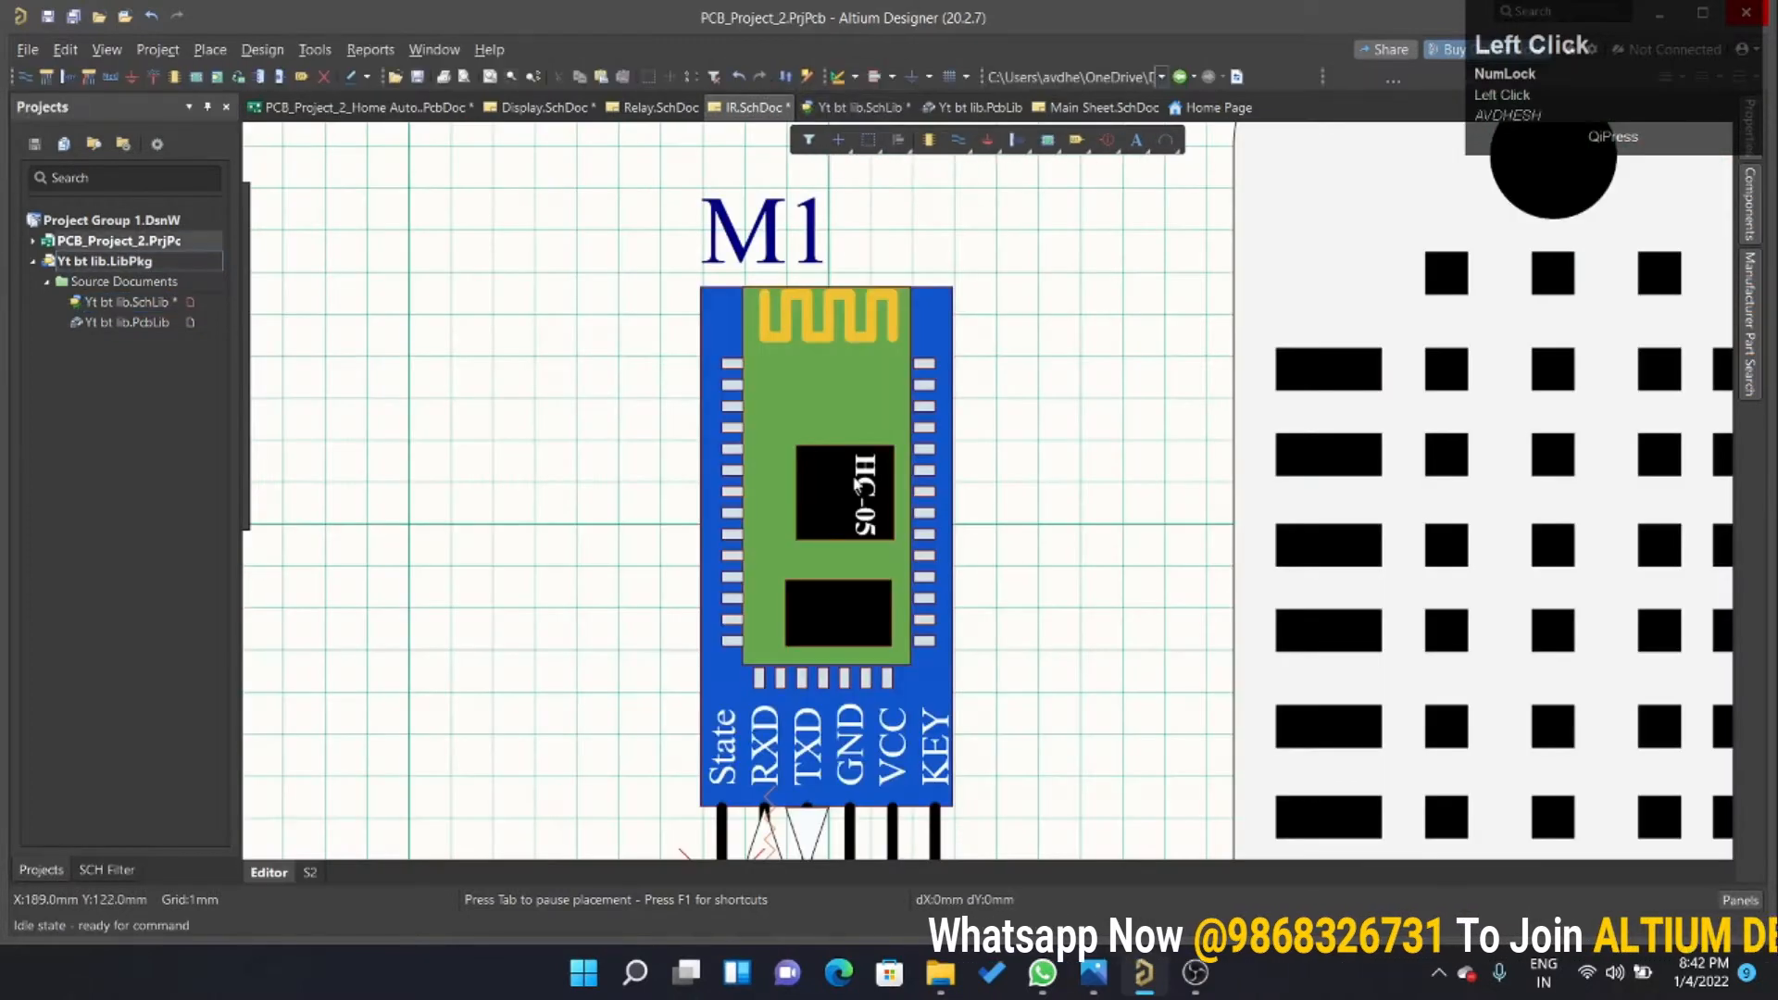
ctrl+scroll(917, 537, down, 4)
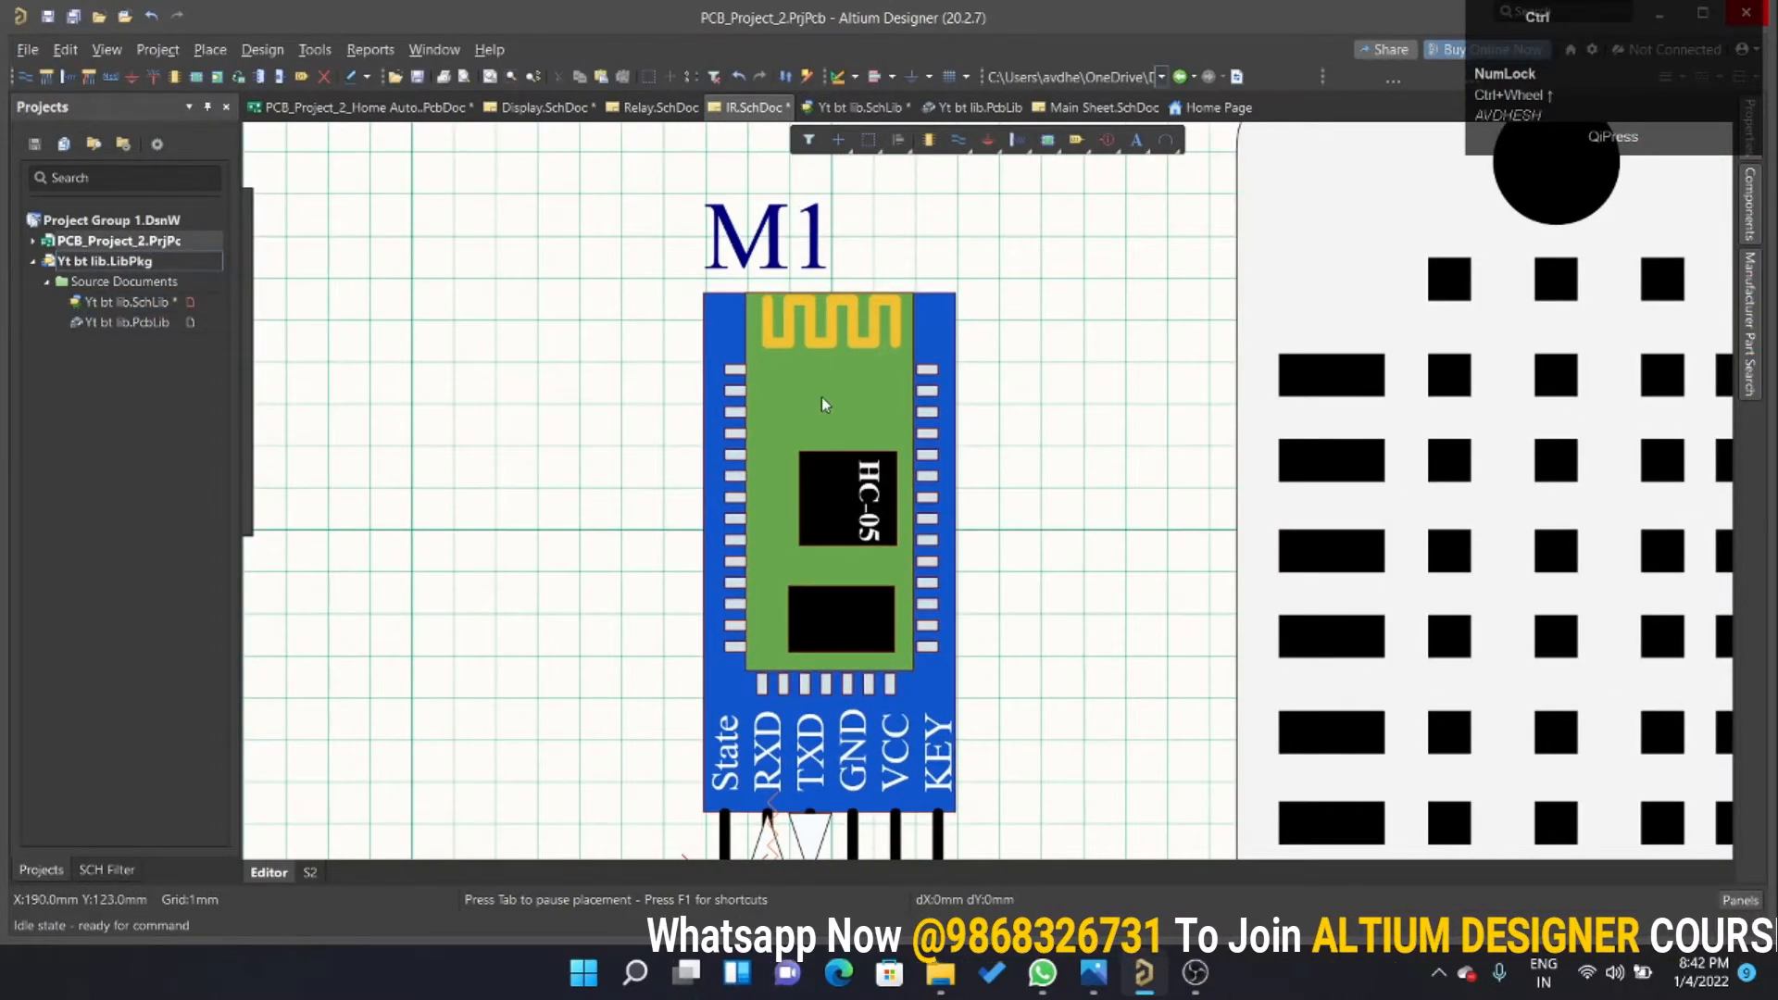
ctrl+scroll(808, 396, down, 1)
scroll(878, 626, up, 2)
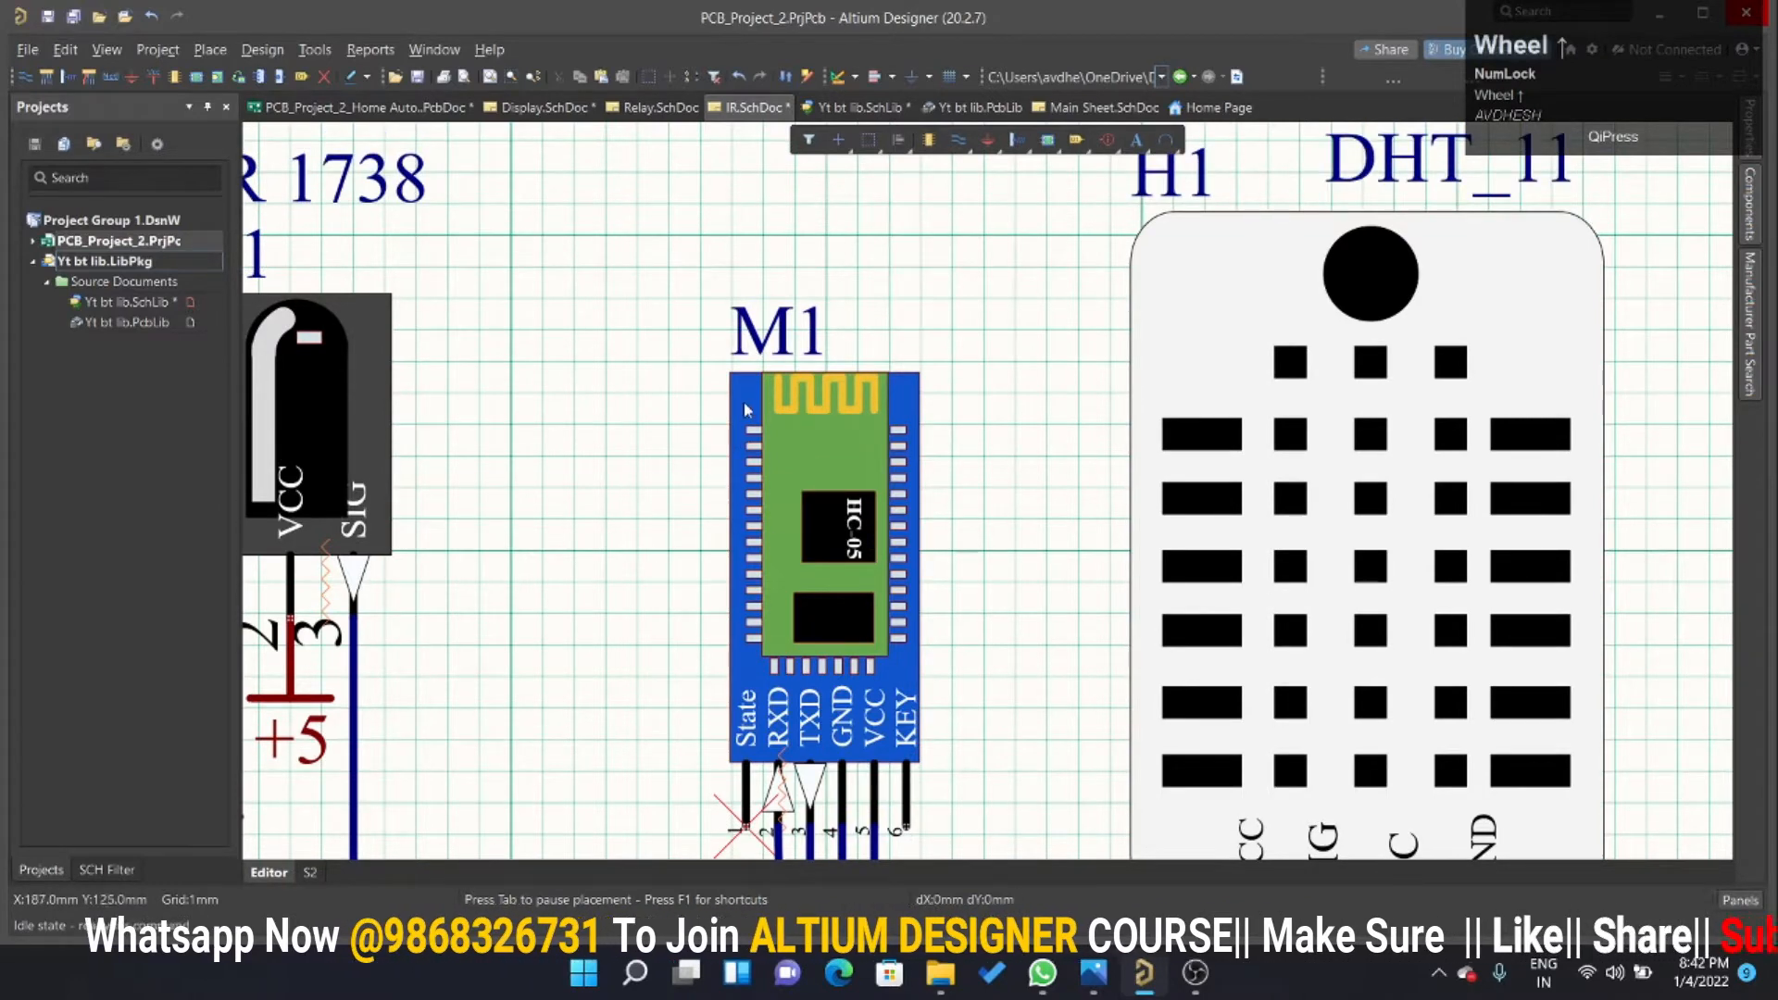
click(938, 110)
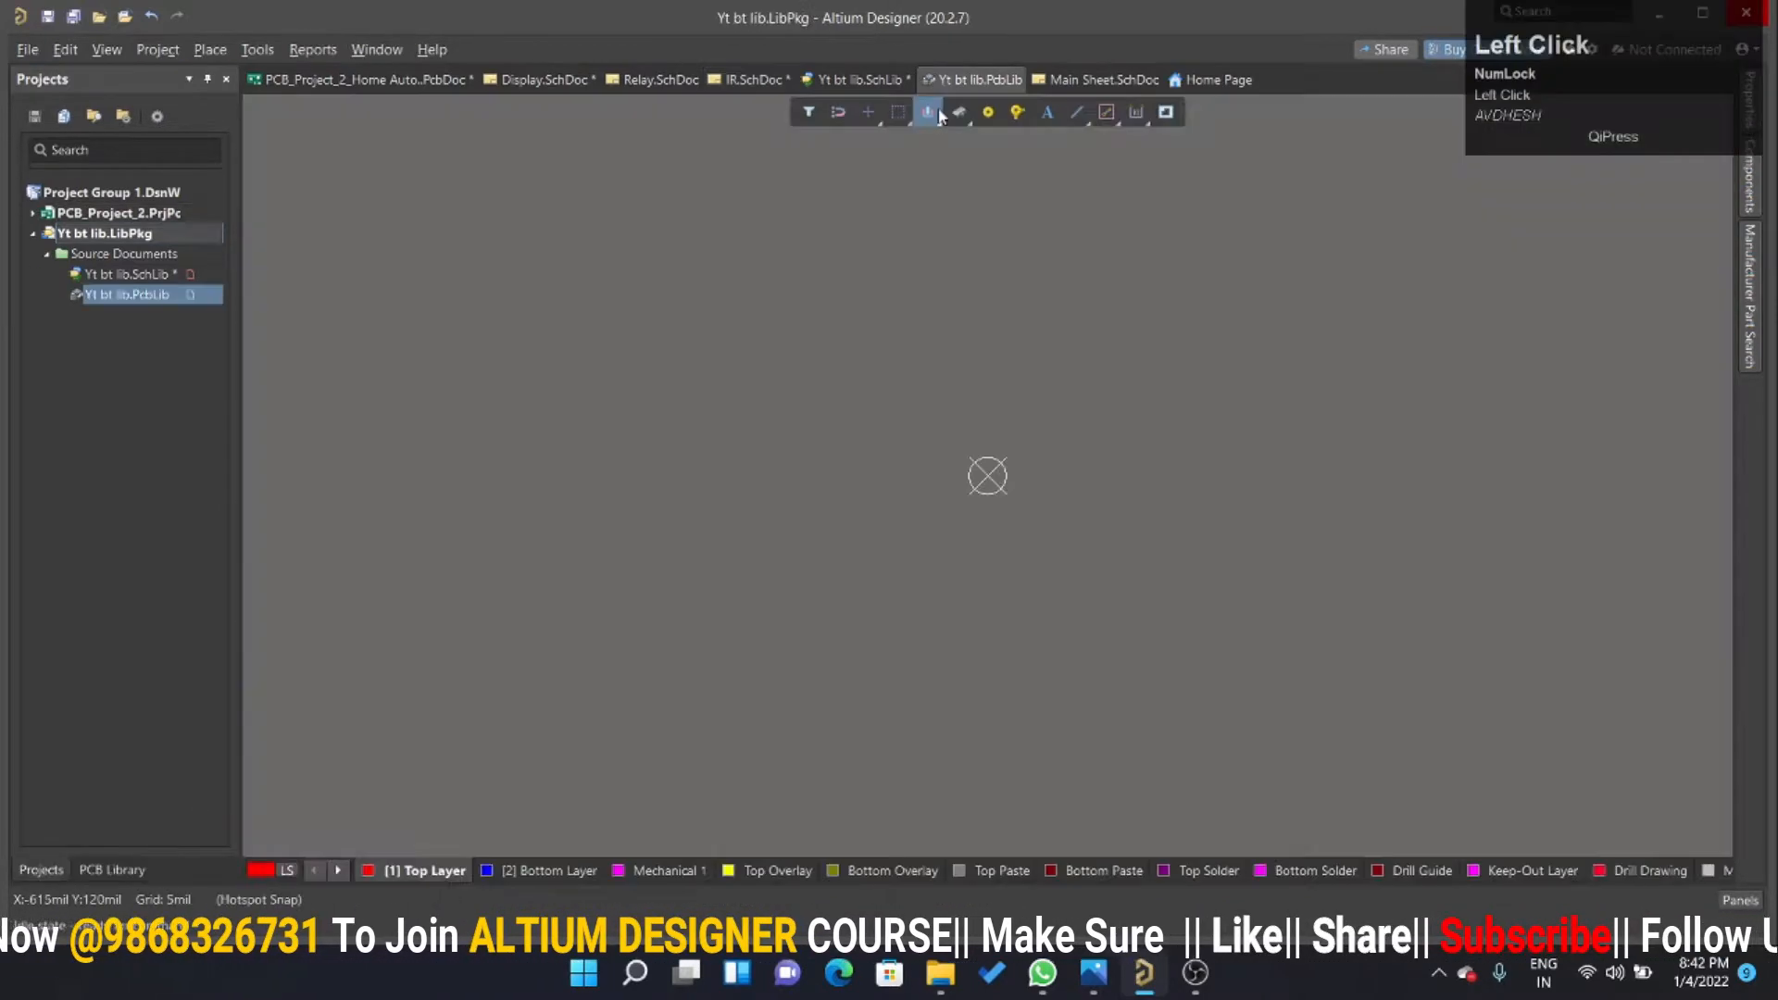
click(861, 79)
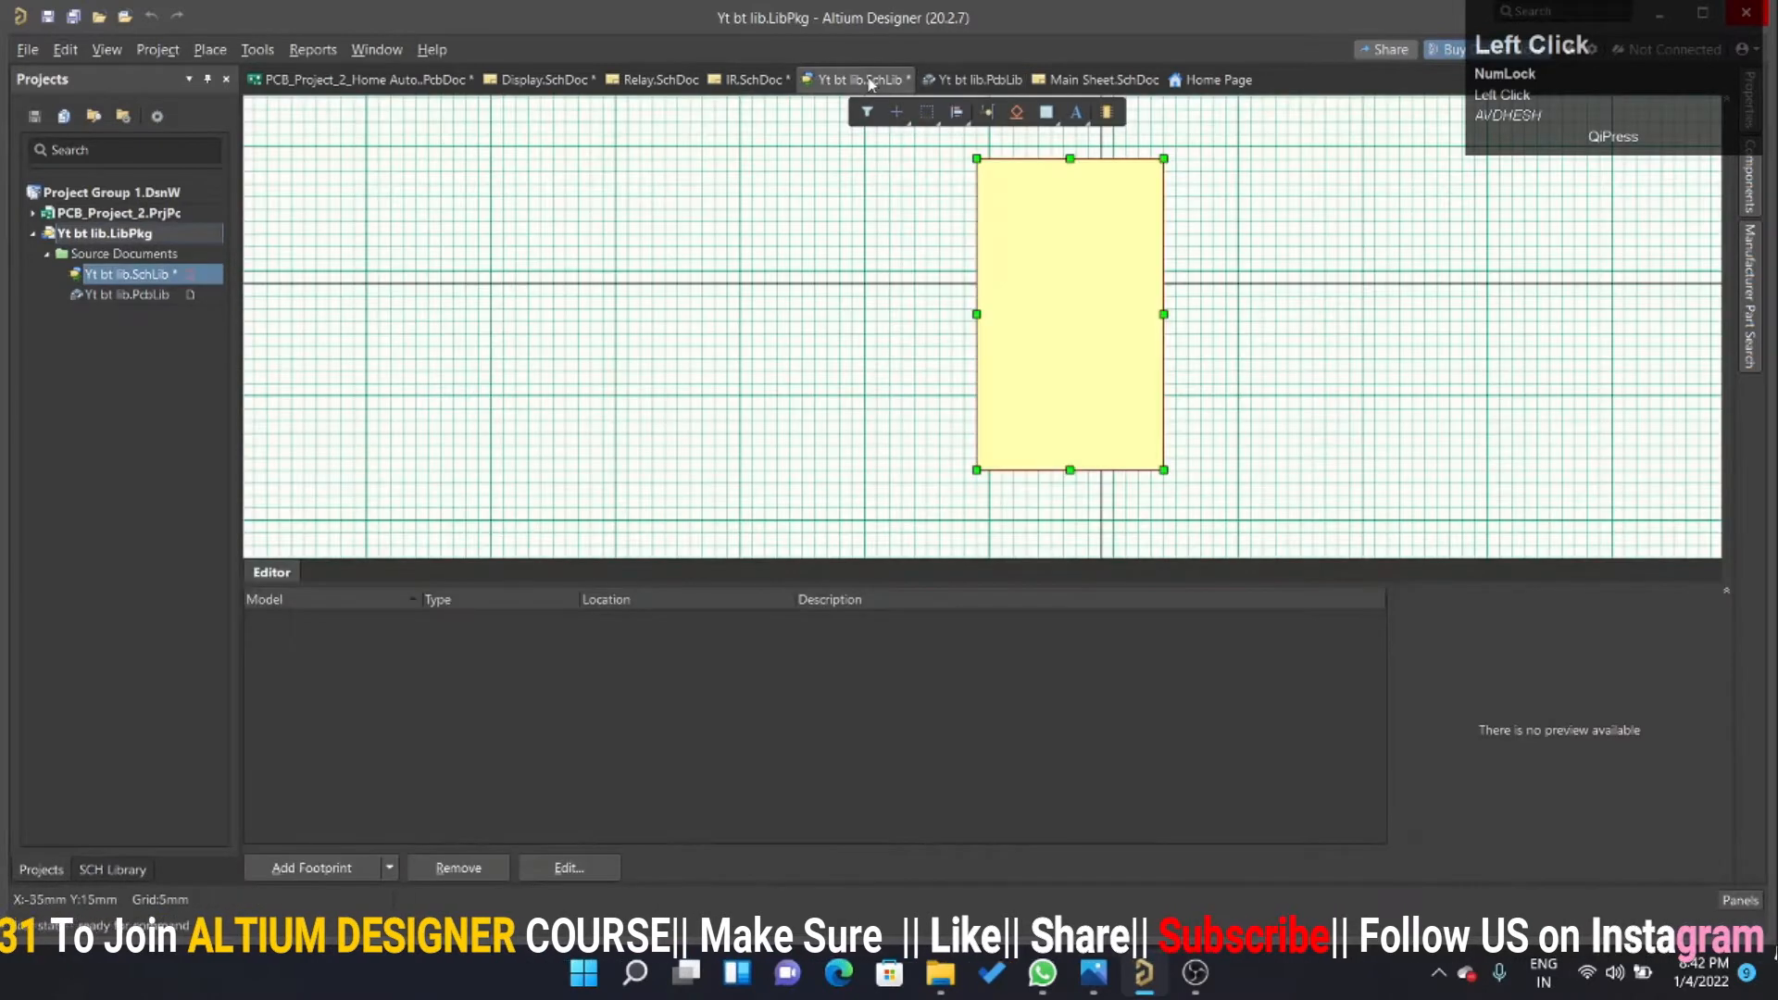
Set both the fill colour and the border colour of the body rectangle to blue.
double_click(1079, 269)
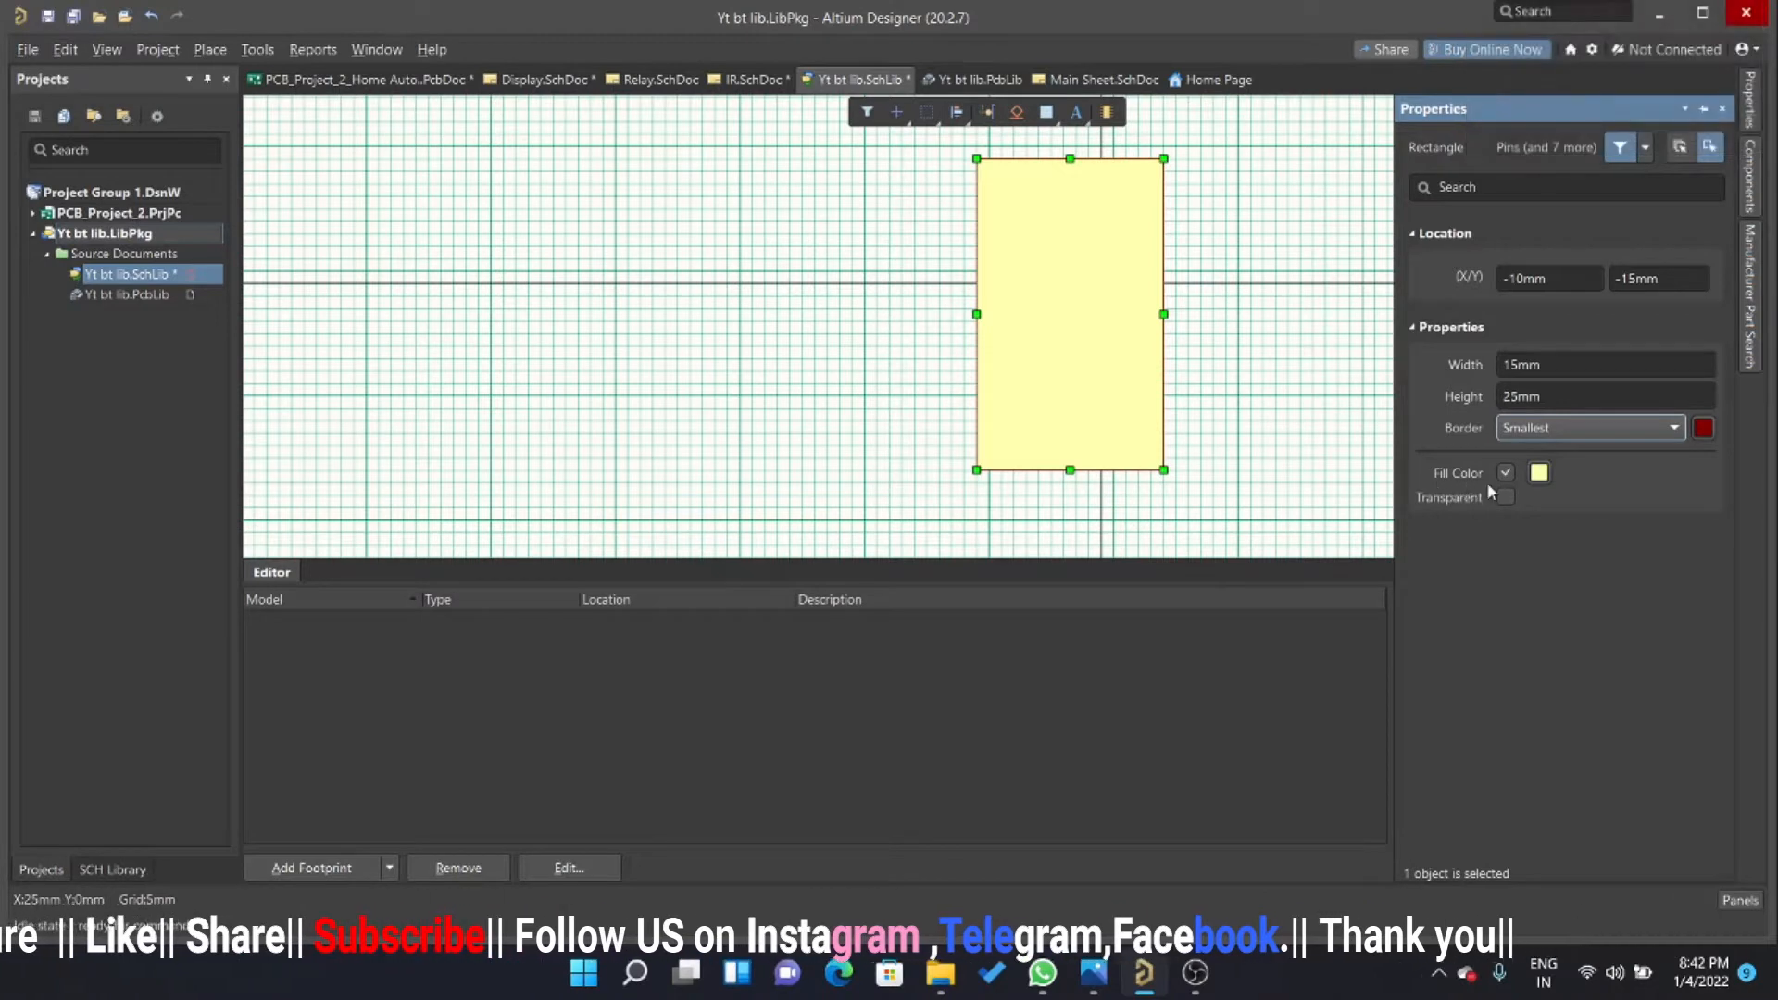
click(1540, 476)
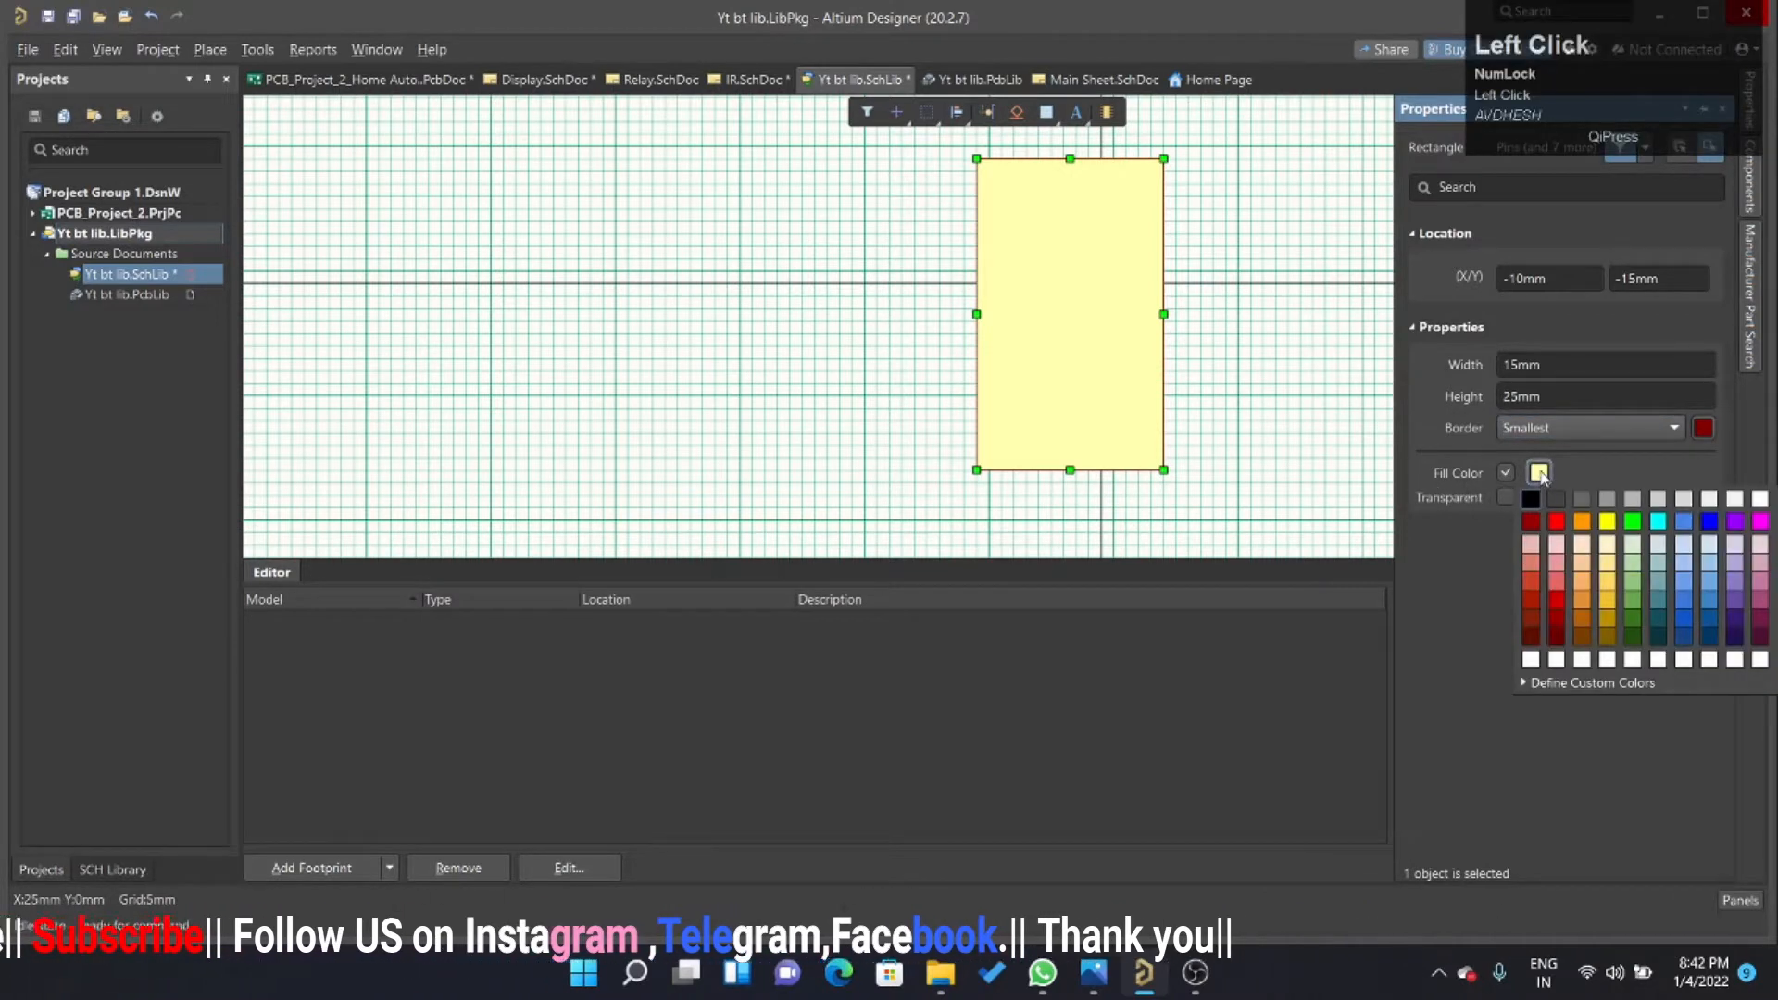
click(1687, 628)
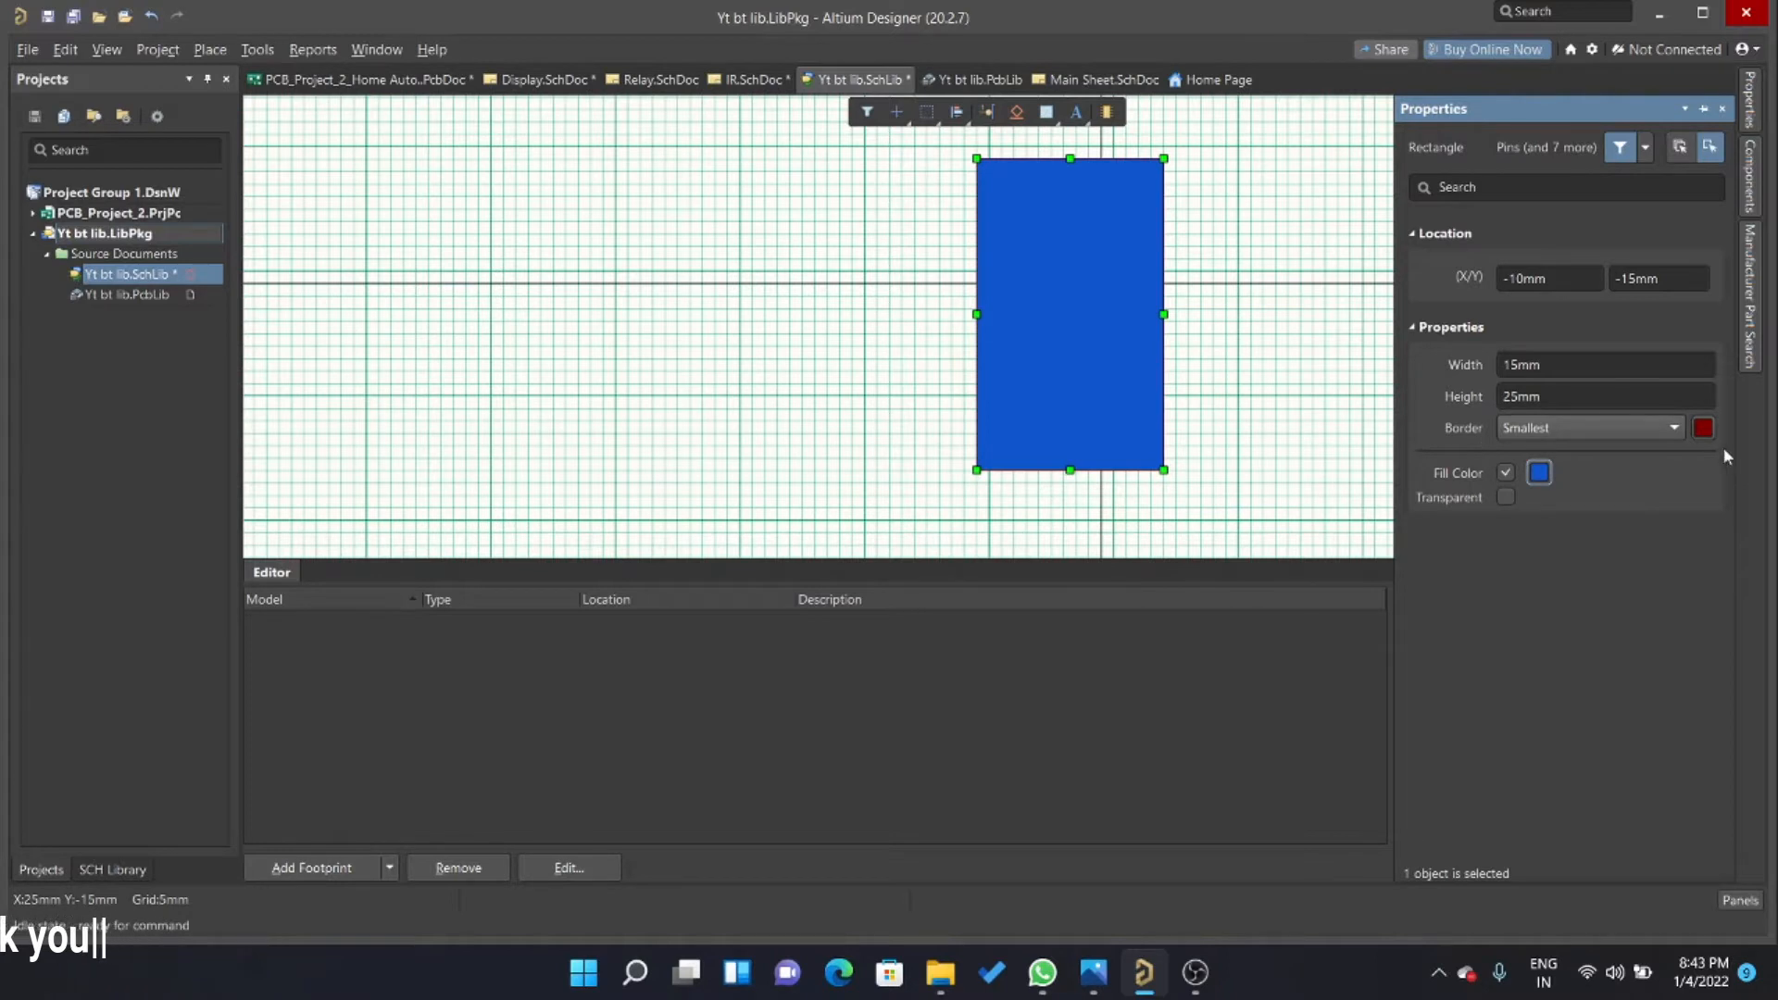
click(1703, 429)
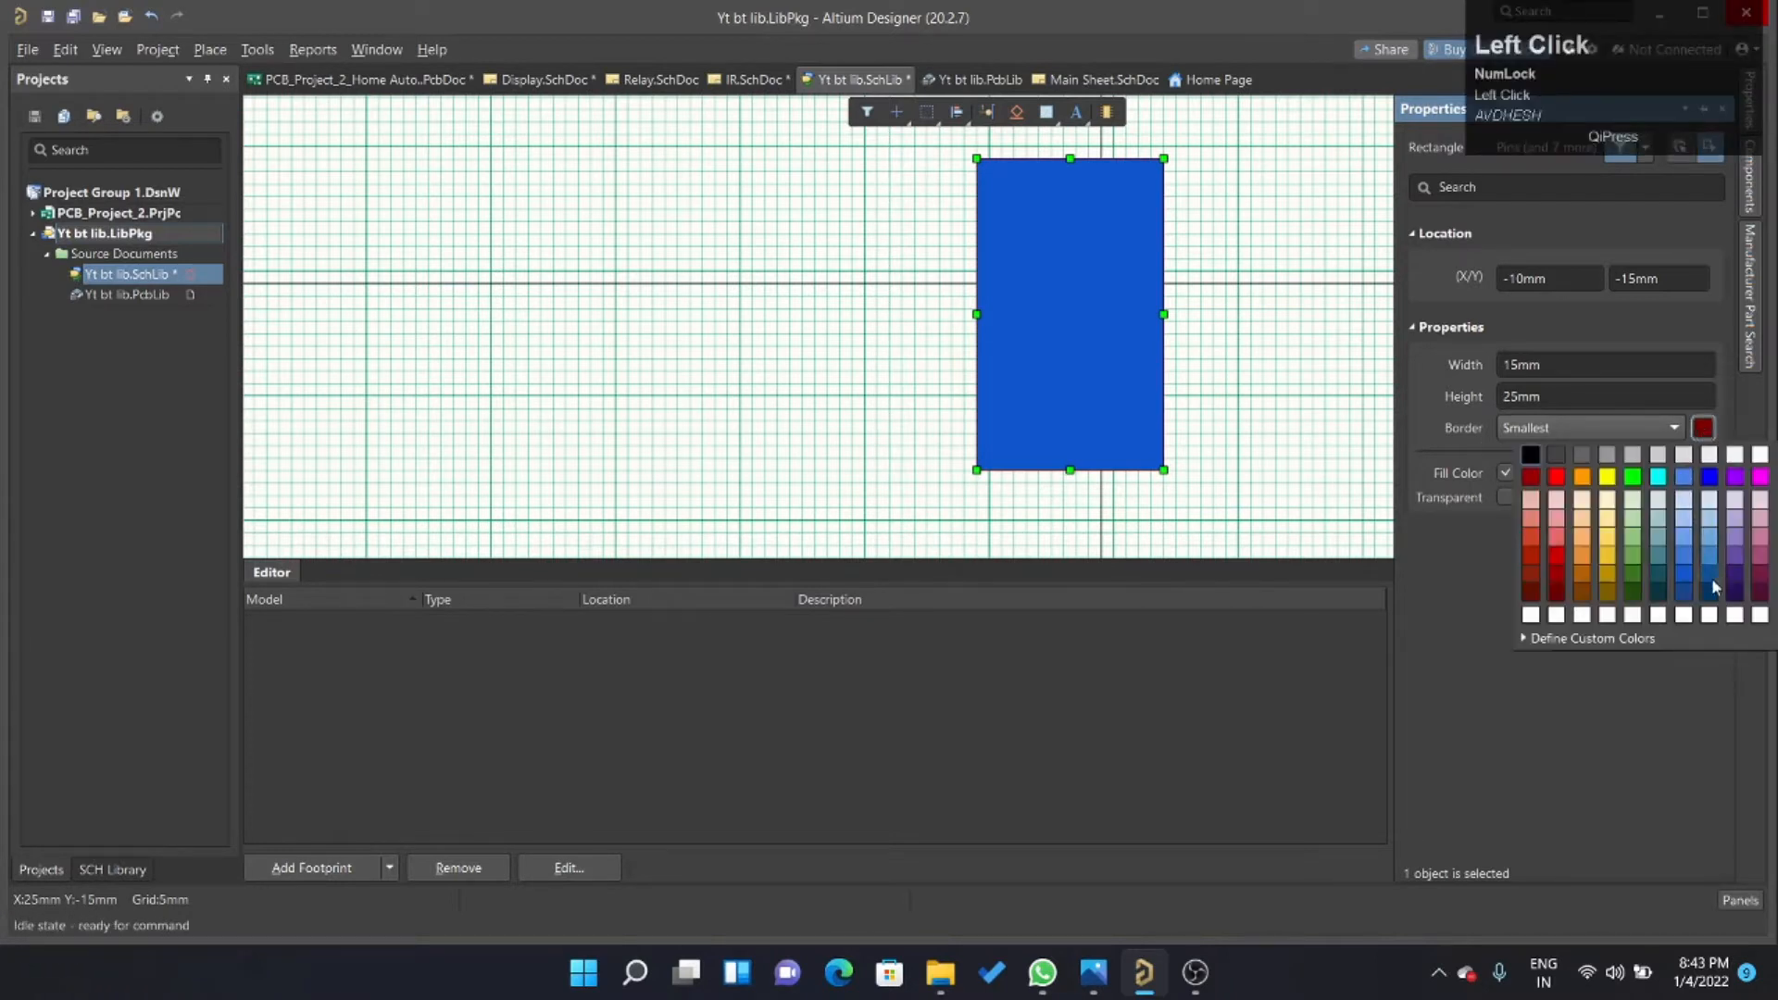
click(1686, 569)
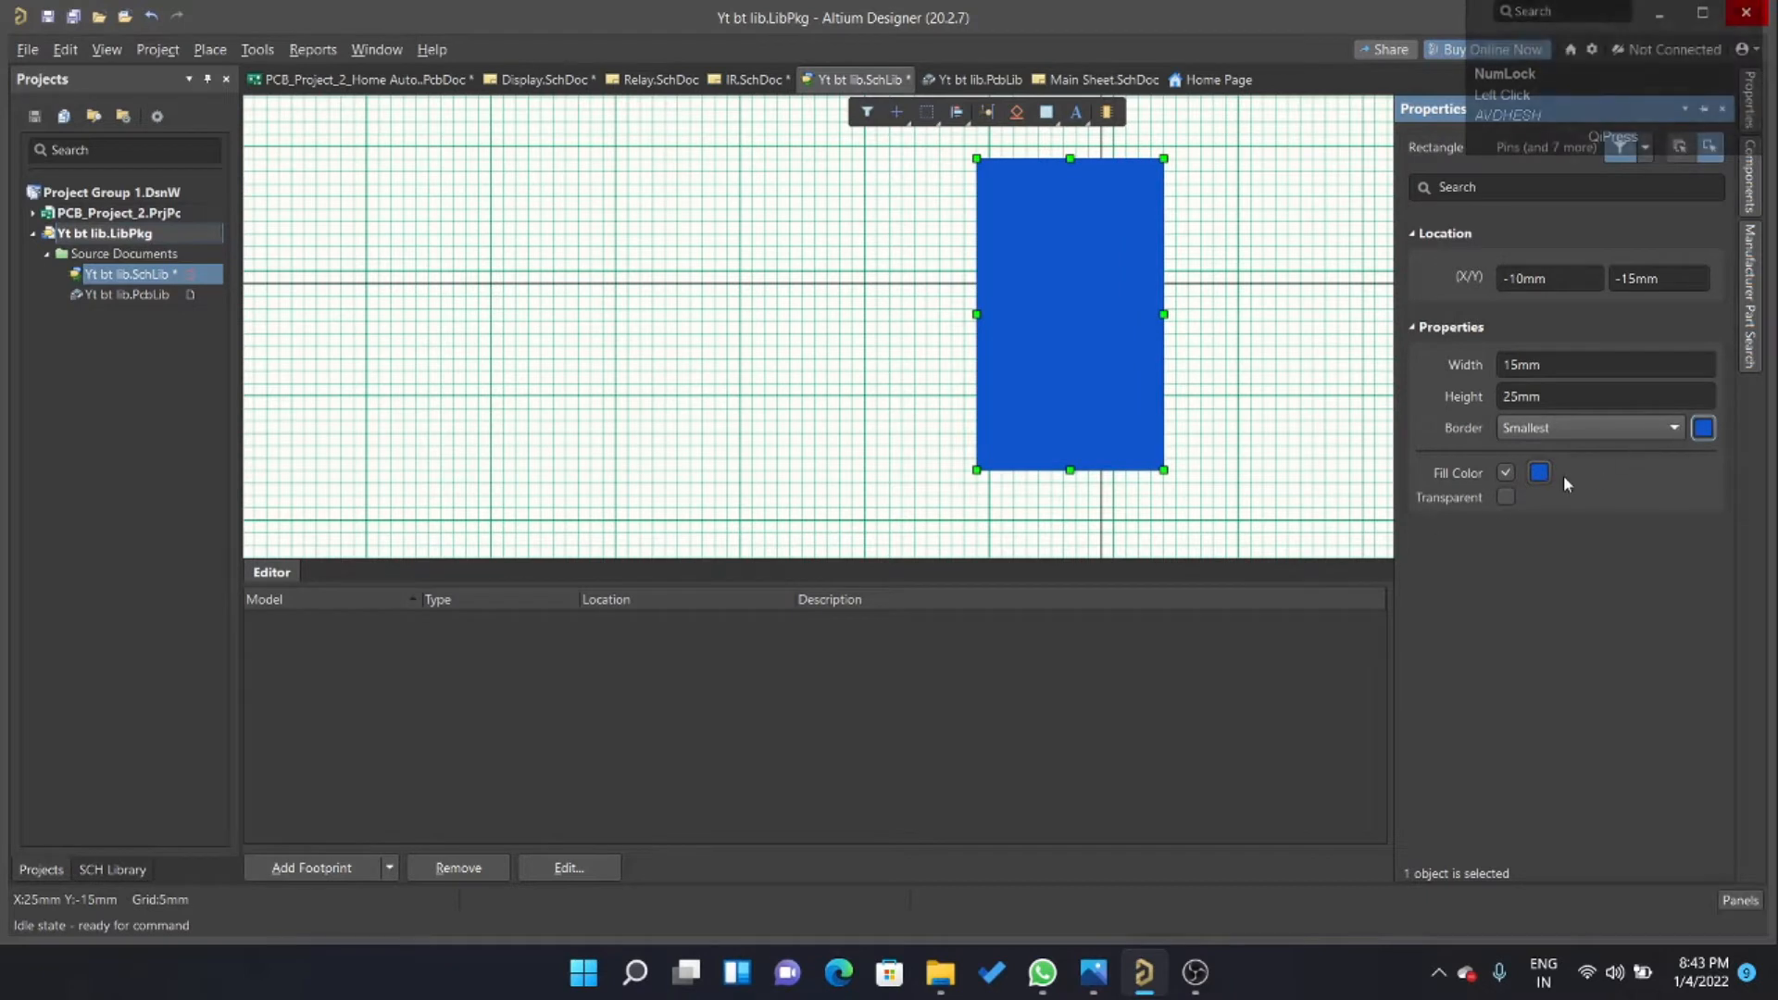
click(1281, 409)
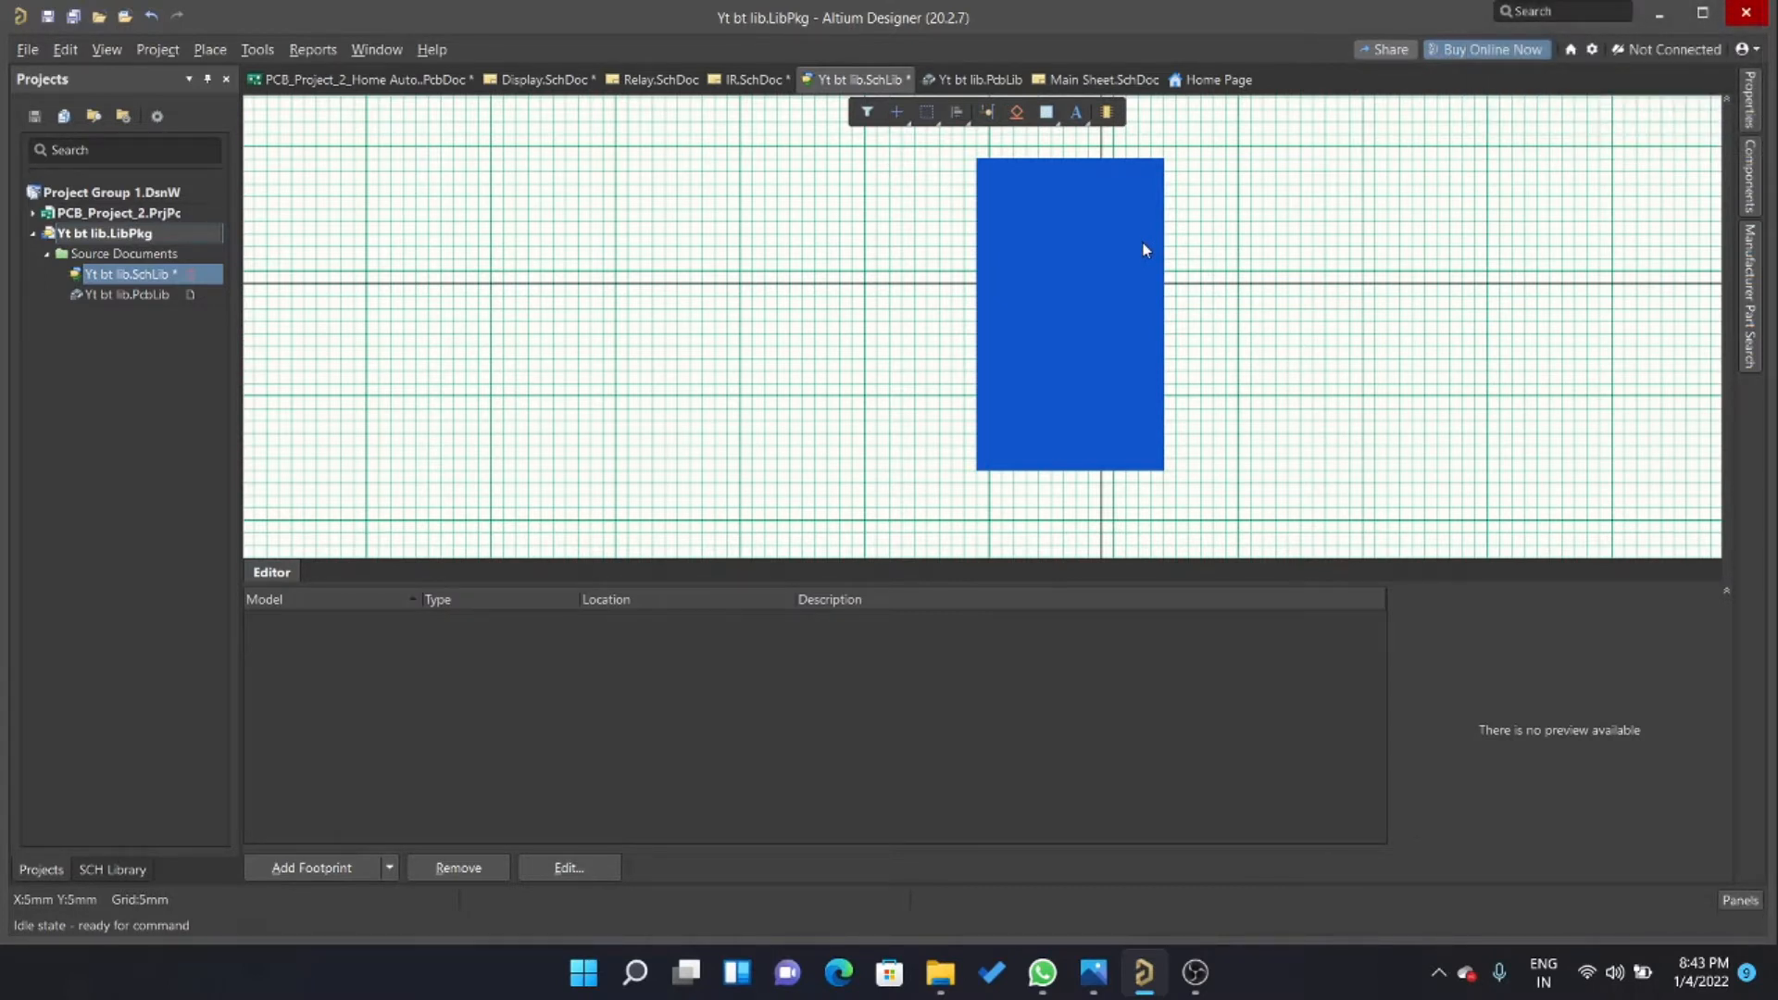
Check the M1 symbol in IR.SchDoc again, return to Yt bt lib.SchLib and set the snap grid to 1 mm.
click(750, 80)
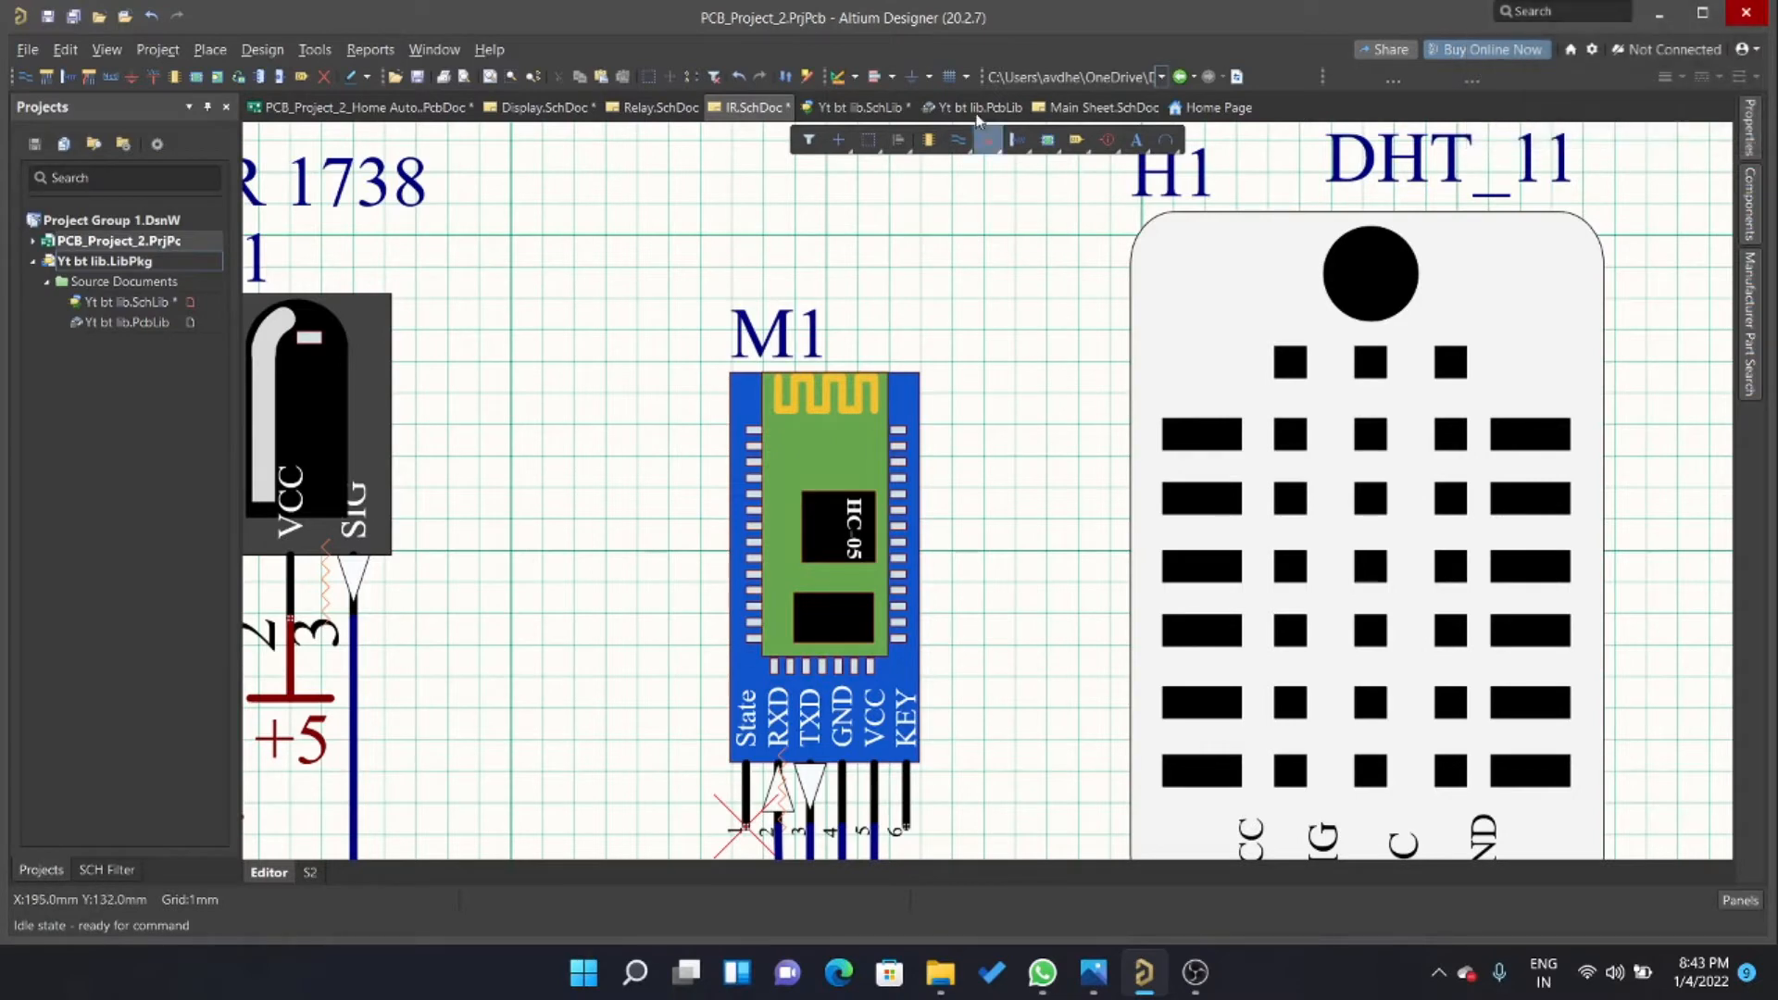
click(861, 108)
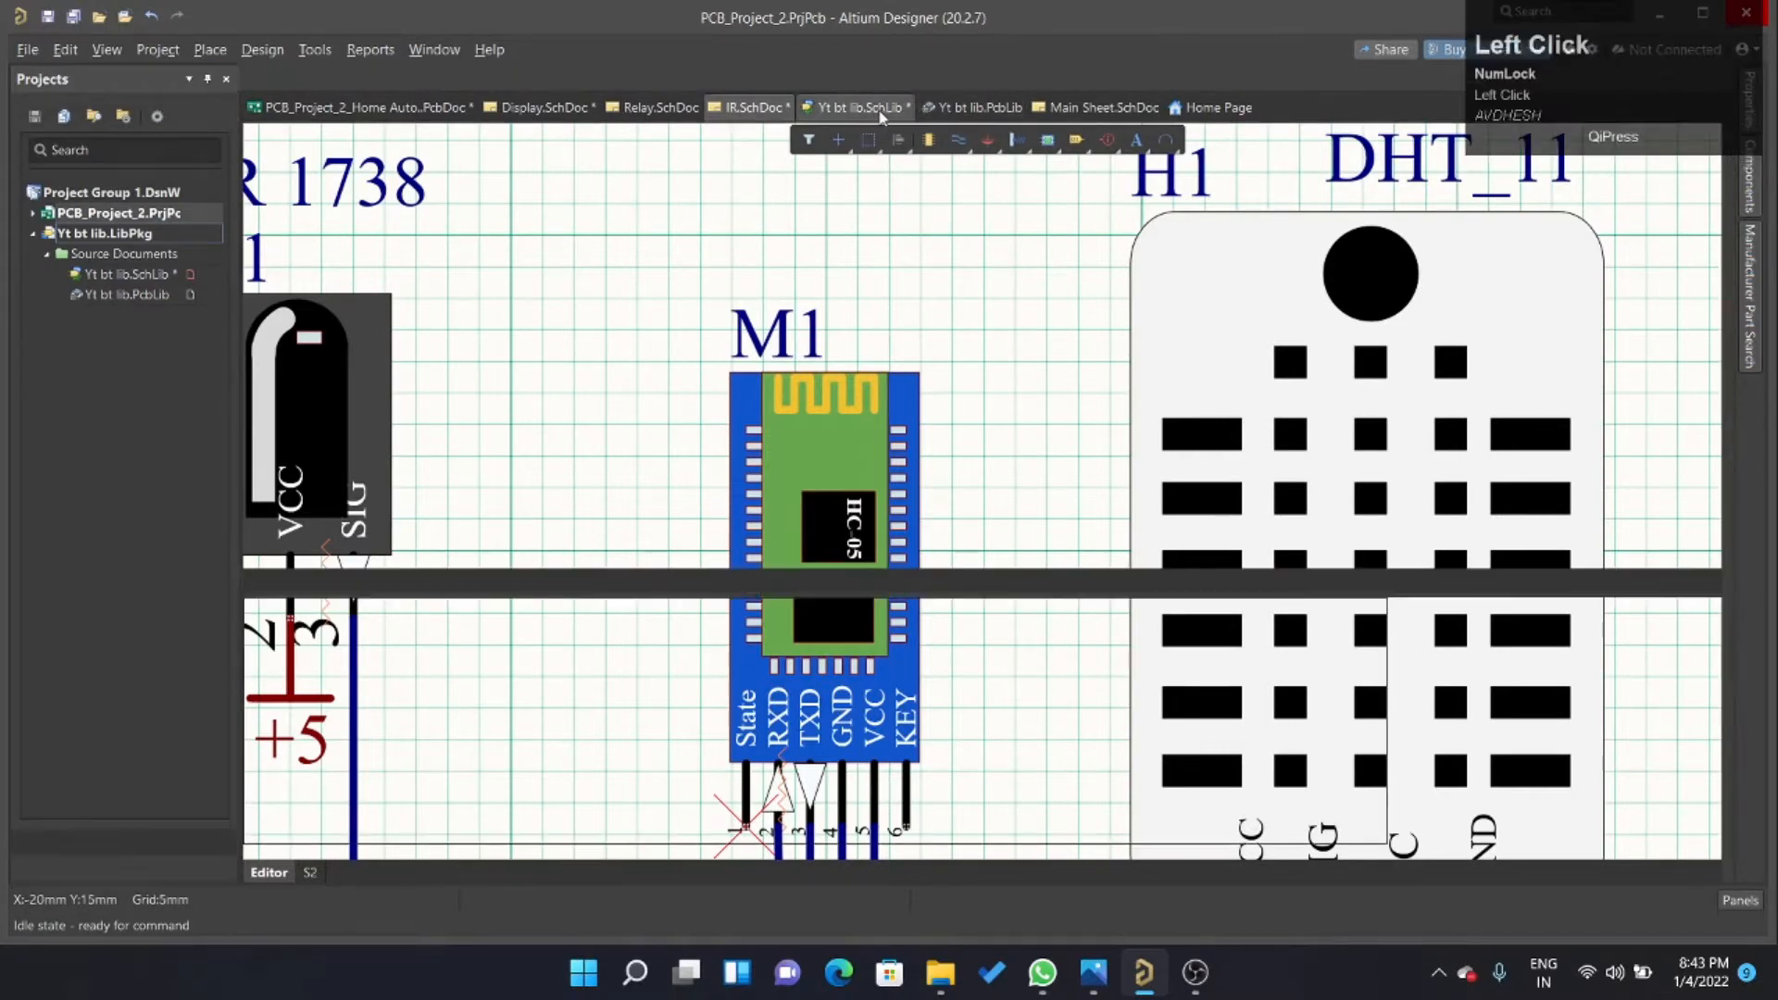
right_click(924, 228)
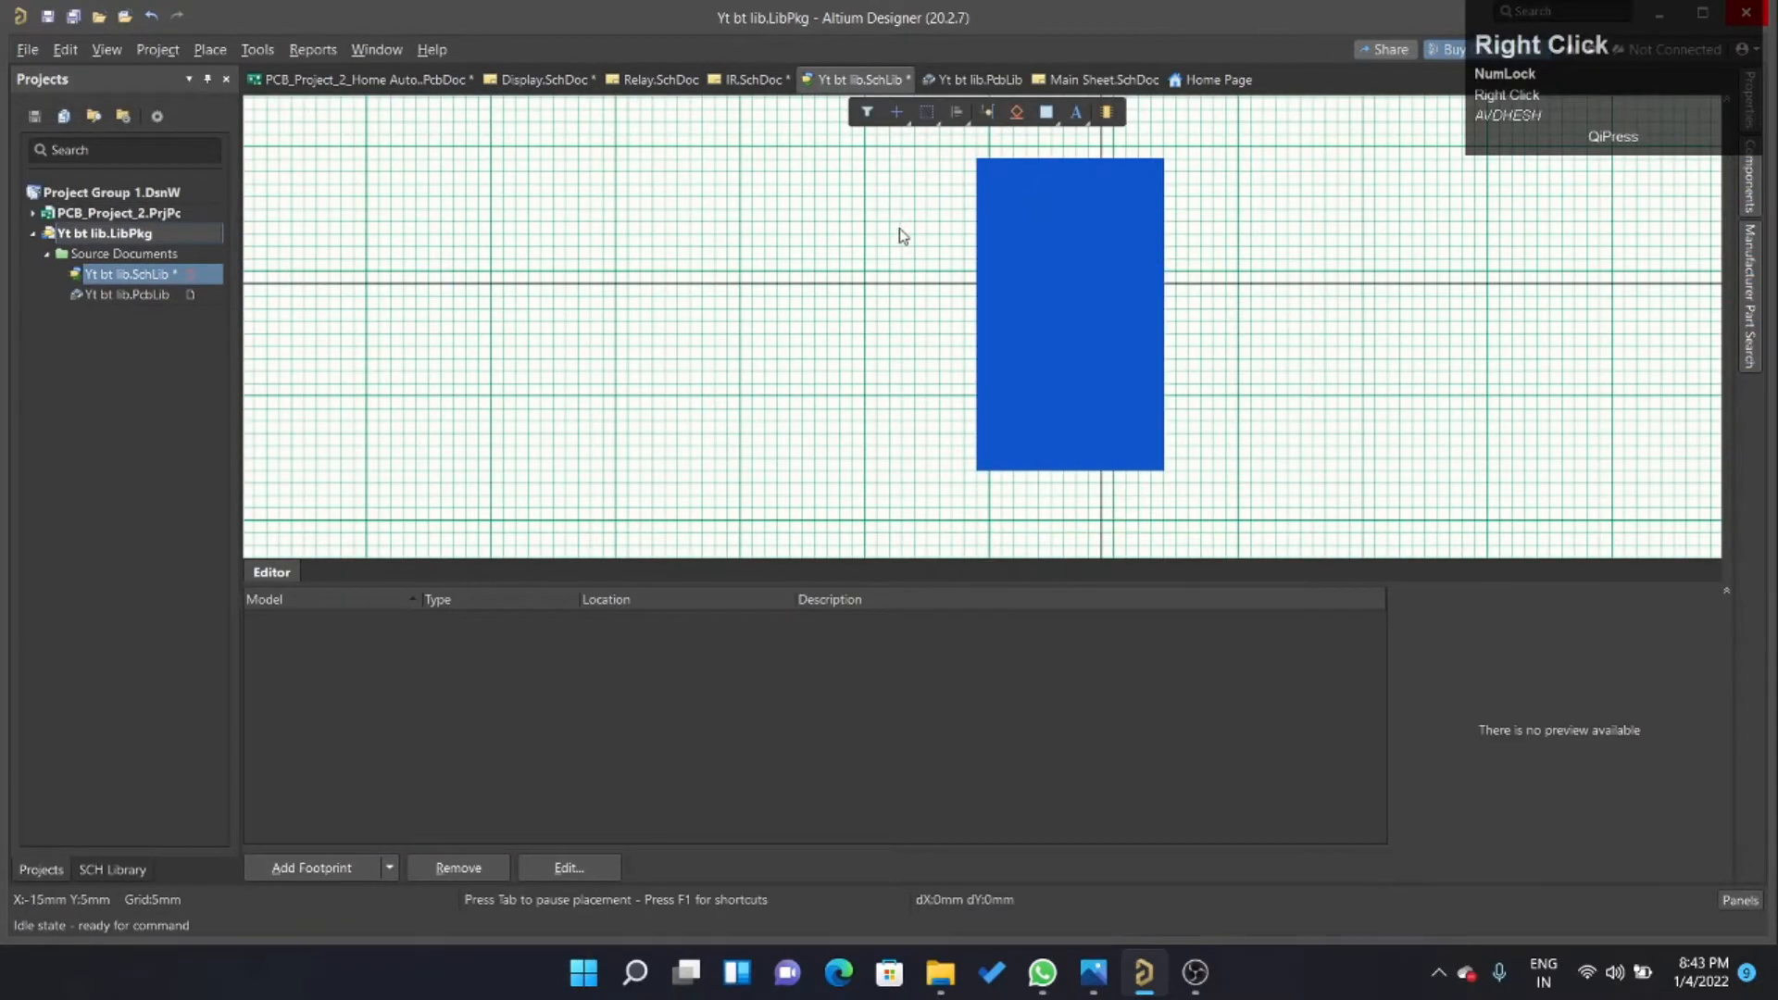
key(g)
key(g)
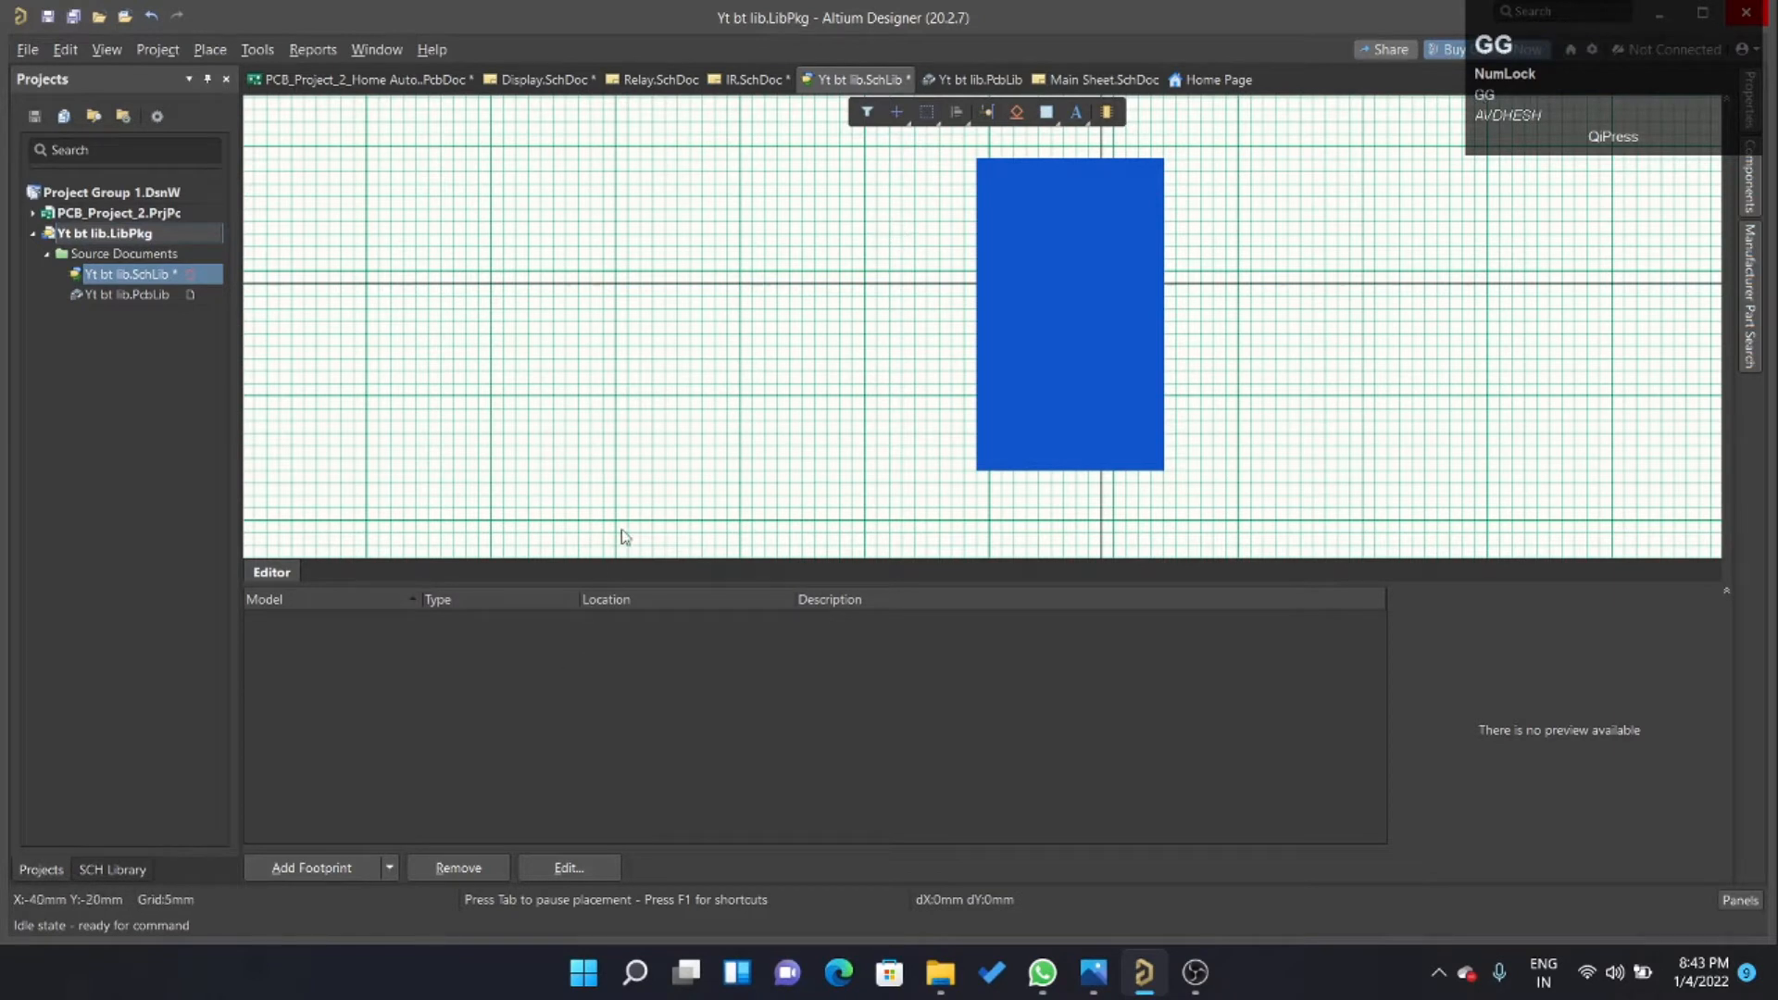
Draw an inner rectangle about 11 mm wide and 5 mm high at the blue body's upper edge, inset 2 mm from both sides.
click(1025, 158)
ctrl+scroll(1019, 157, up, 4)
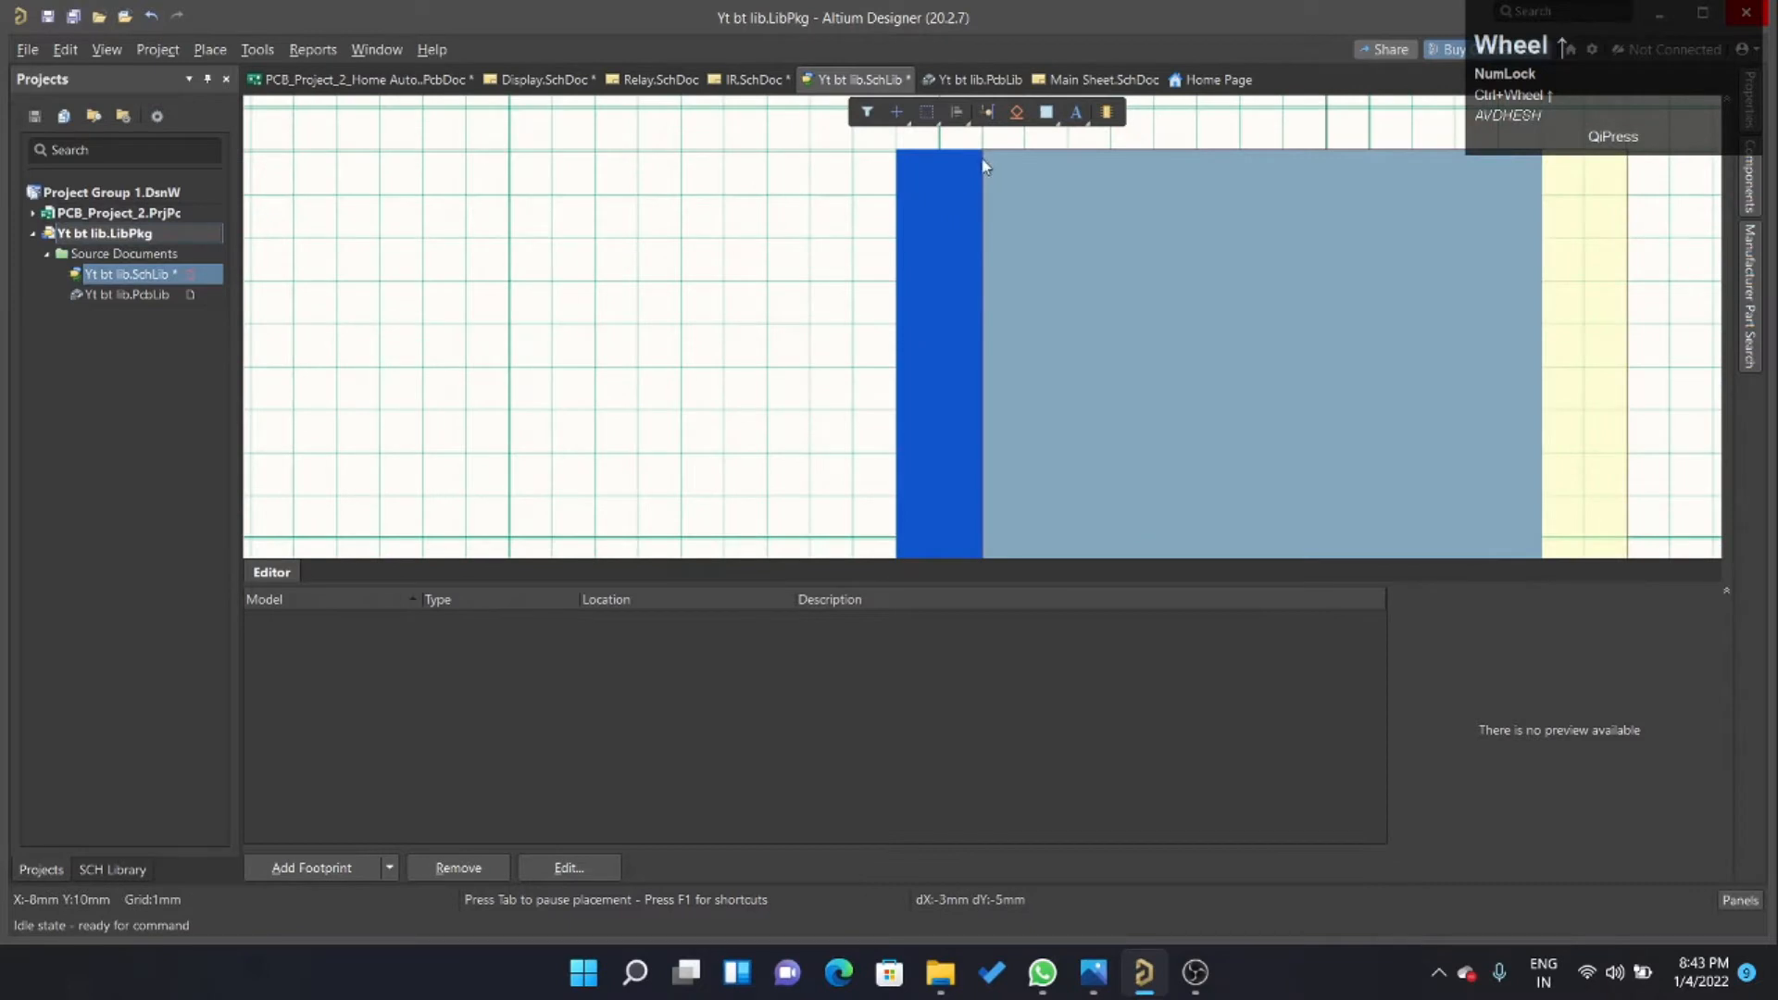
click(983, 161)
ctrl+scroll(1621, 908, down, 2)
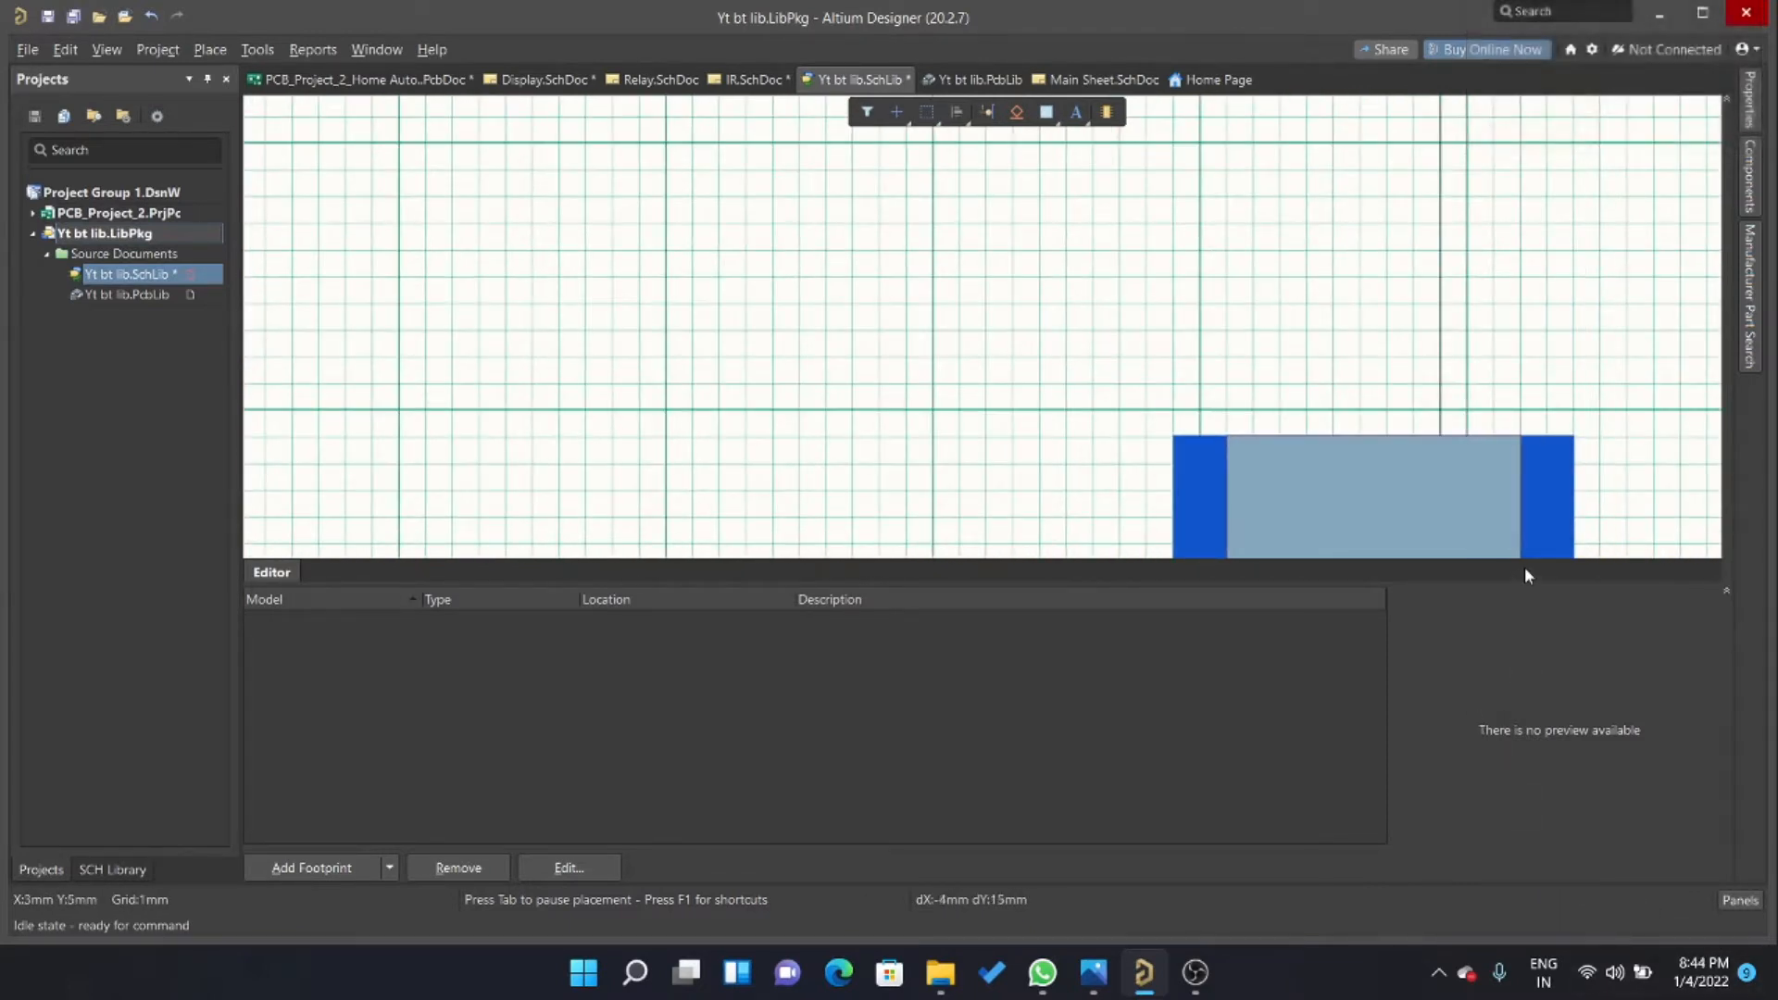
click(1533, 491)
scroll(1538, 445, down, 3)
right_click(1673, 350)
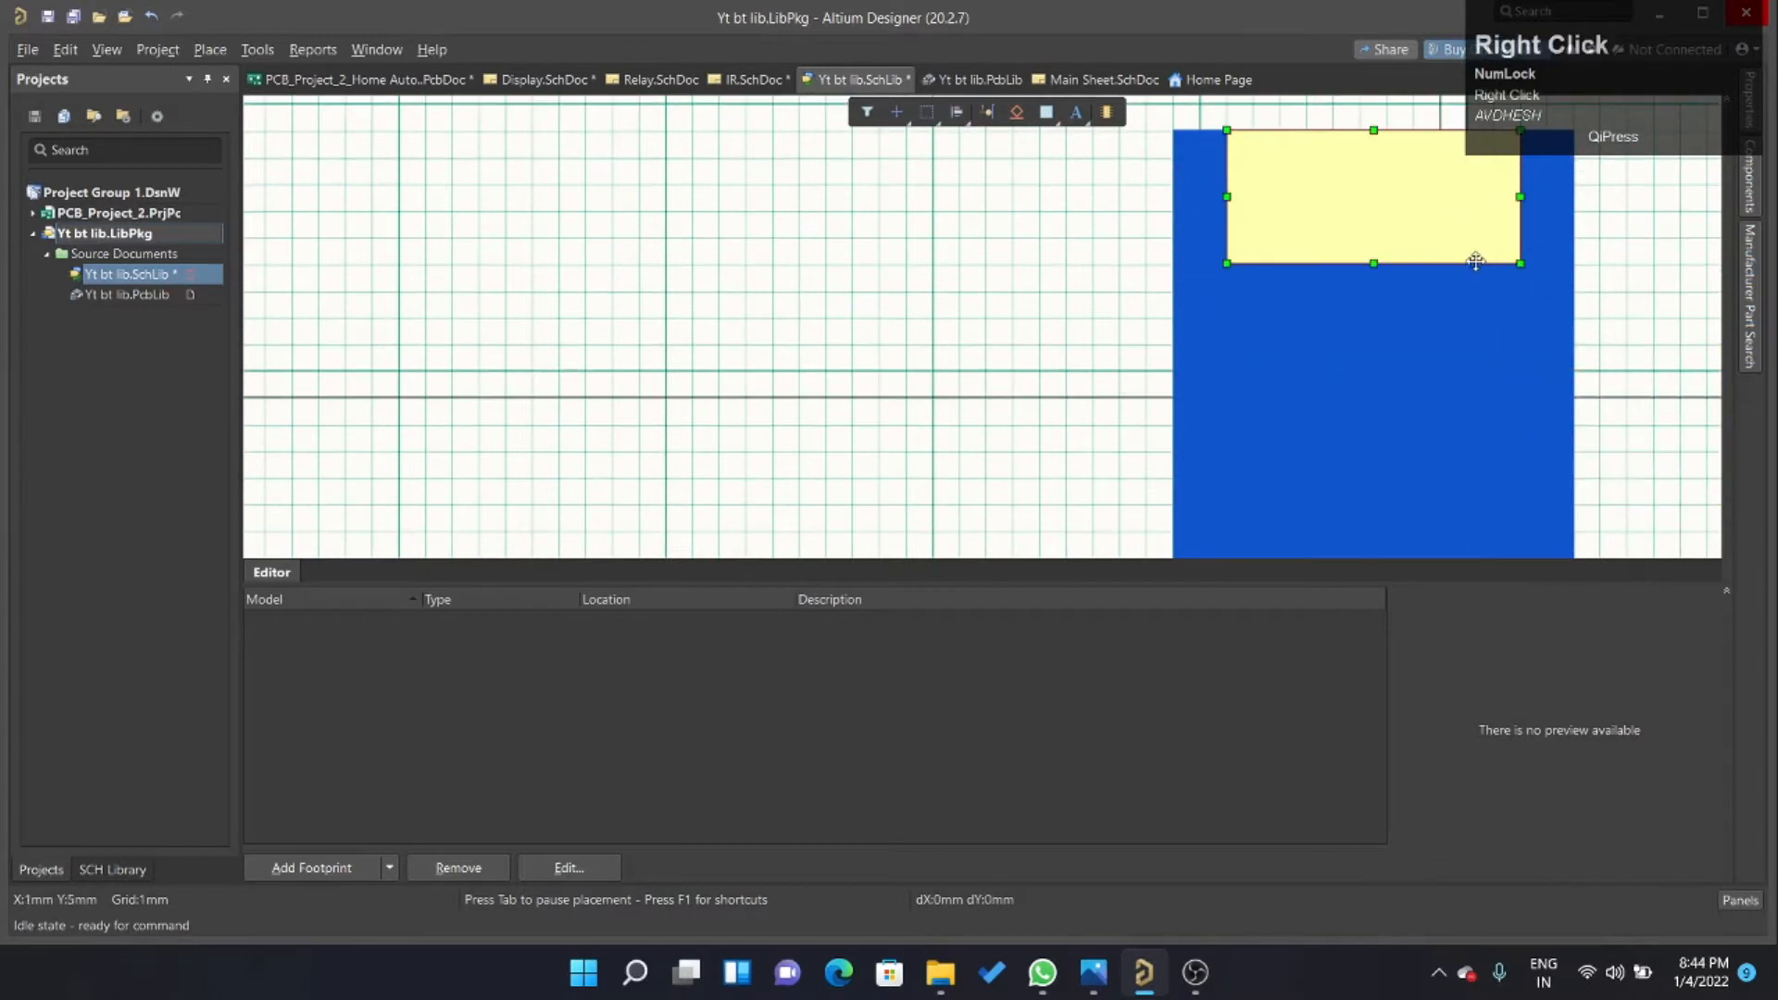
Stretch the inner rectangle's lower edge downward to make it about 19 mm high.
drag(1374, 263, 1373, 505)
scroll(1348, 279, down, 3)
drag(1375, 311, 1322, 417)
ctrl+scroll(1337, 408, down, 3)
ctrl+scroll(1404, 387, up, 2)
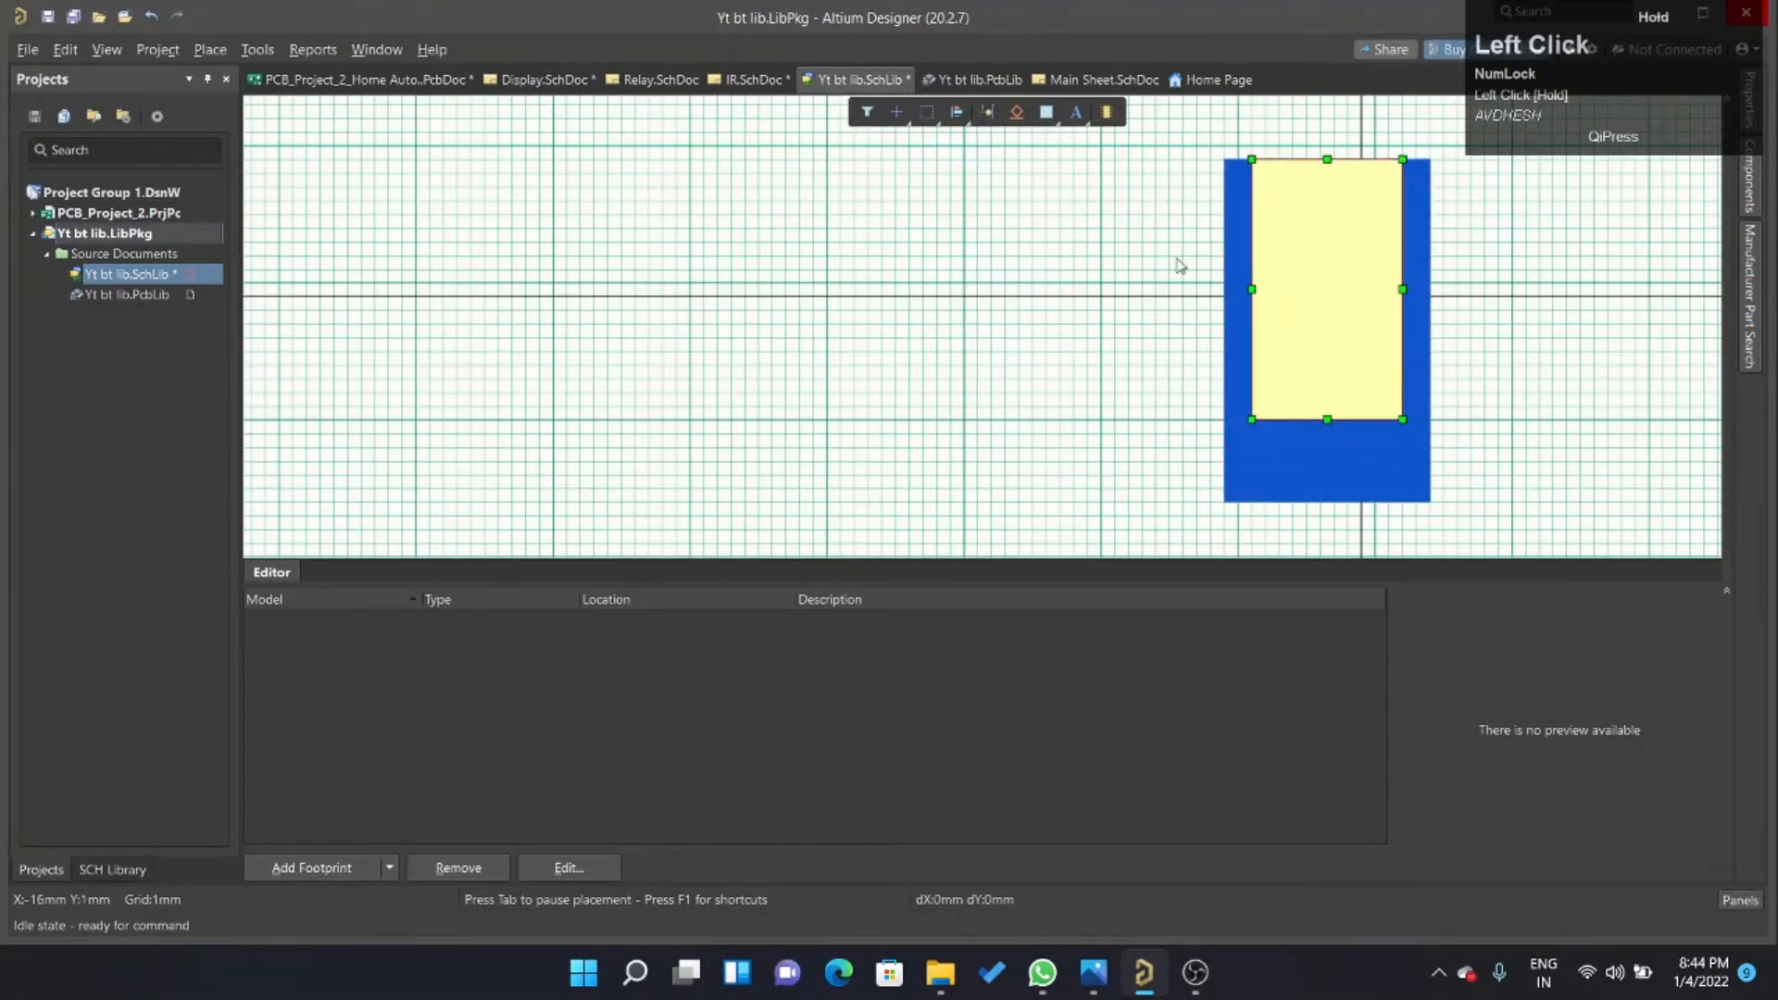
ctrl+scroll(1080, 464, down, 1)
ctrl+scroll(1246, 213, up, 1)
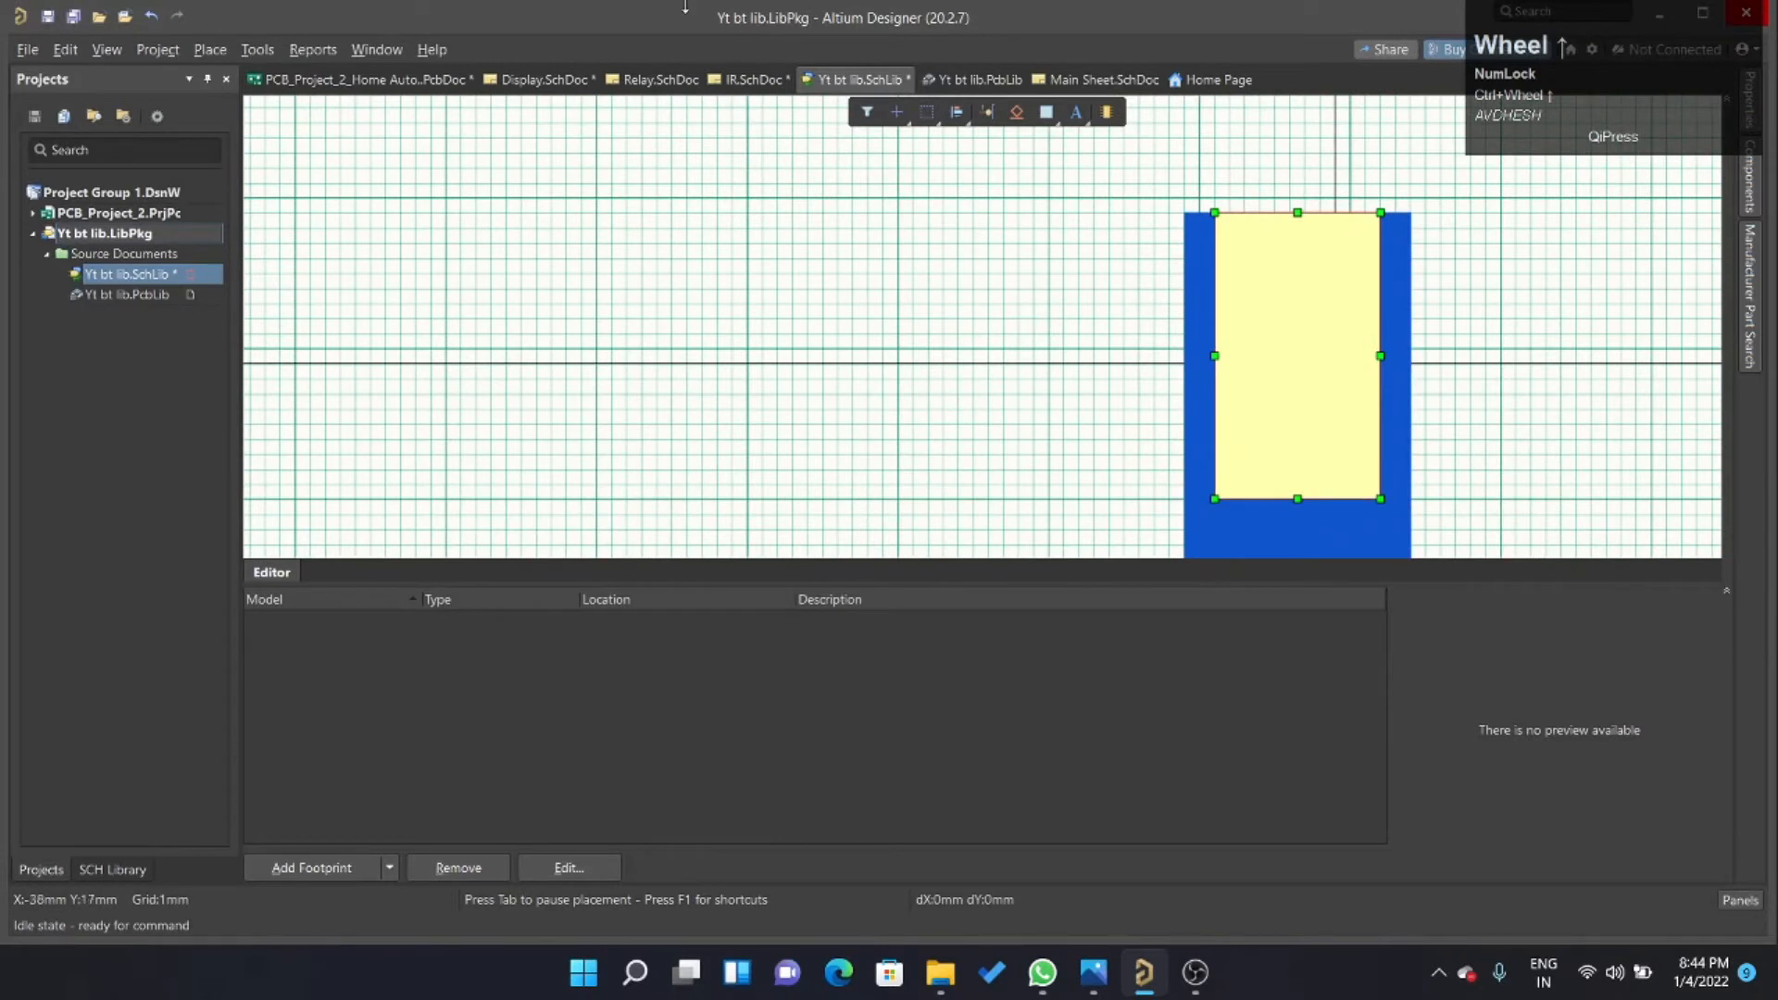
Compare with the M1 symbol in IR.SchDoc and shorten the inner rectangle to 18 mm high from its lower edge.
click(750, 79)
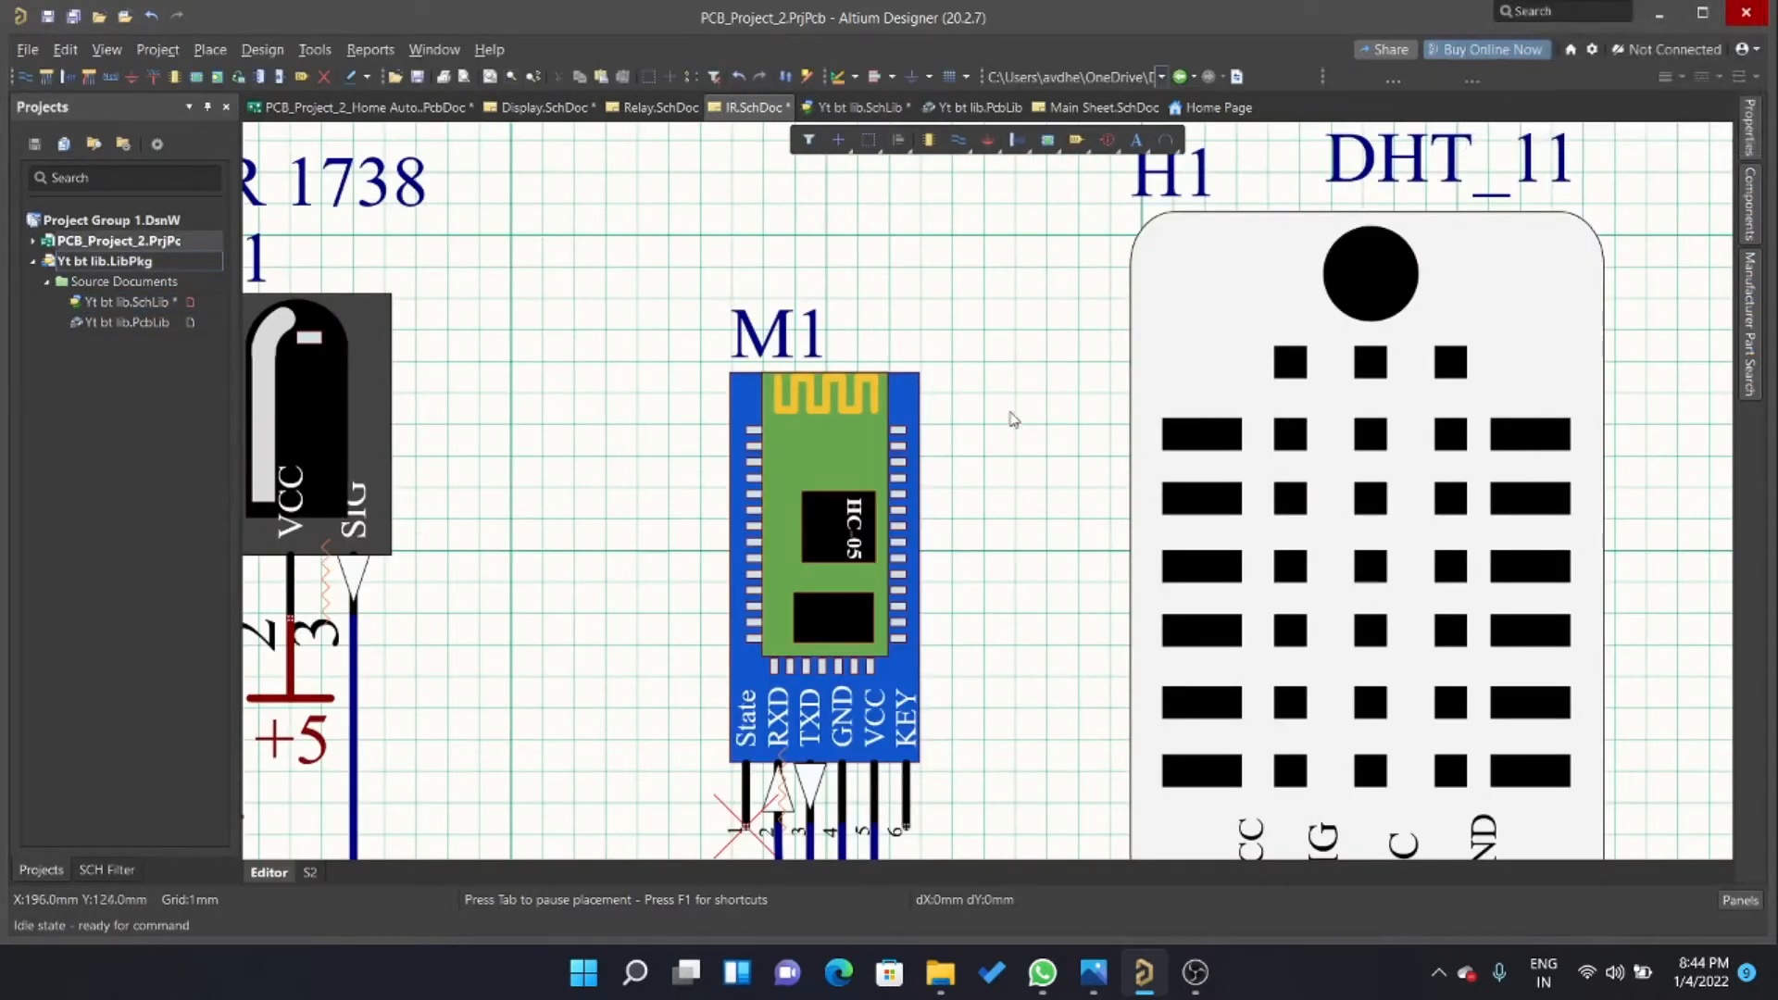
click(856, 108)
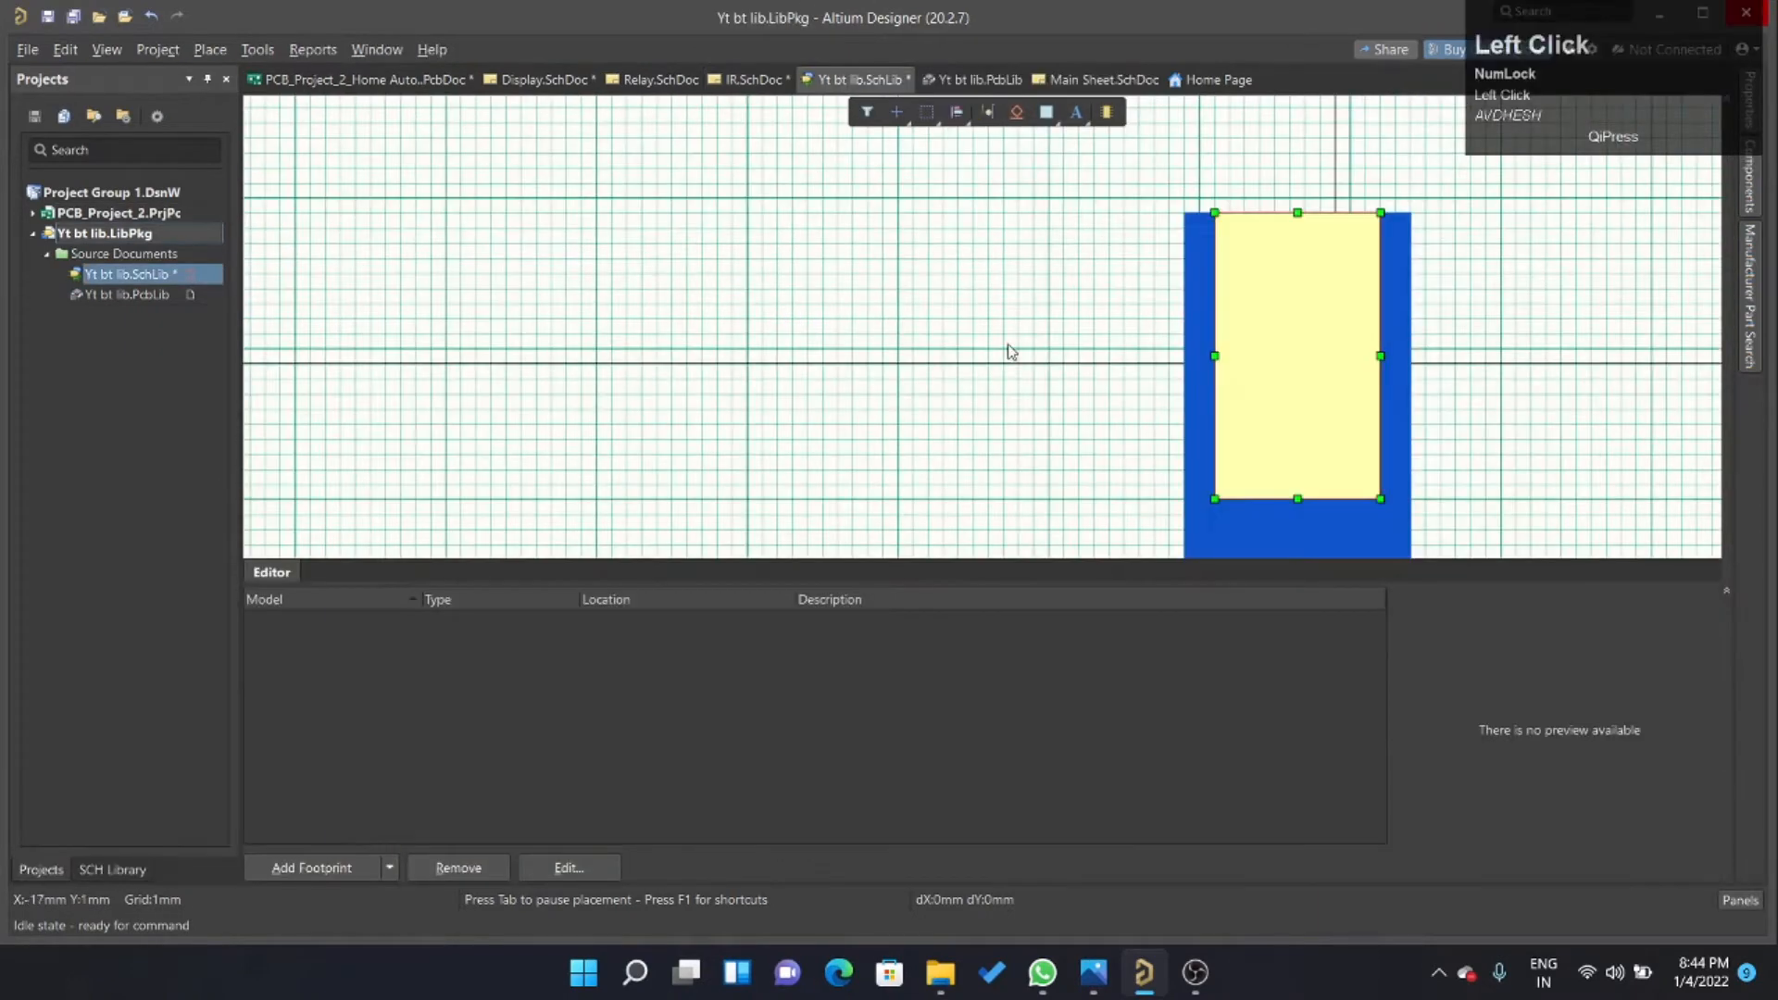
ctrl+scroll(1020, 409, down, 2)
ctrl+scroll(1148, 451, up, 3)
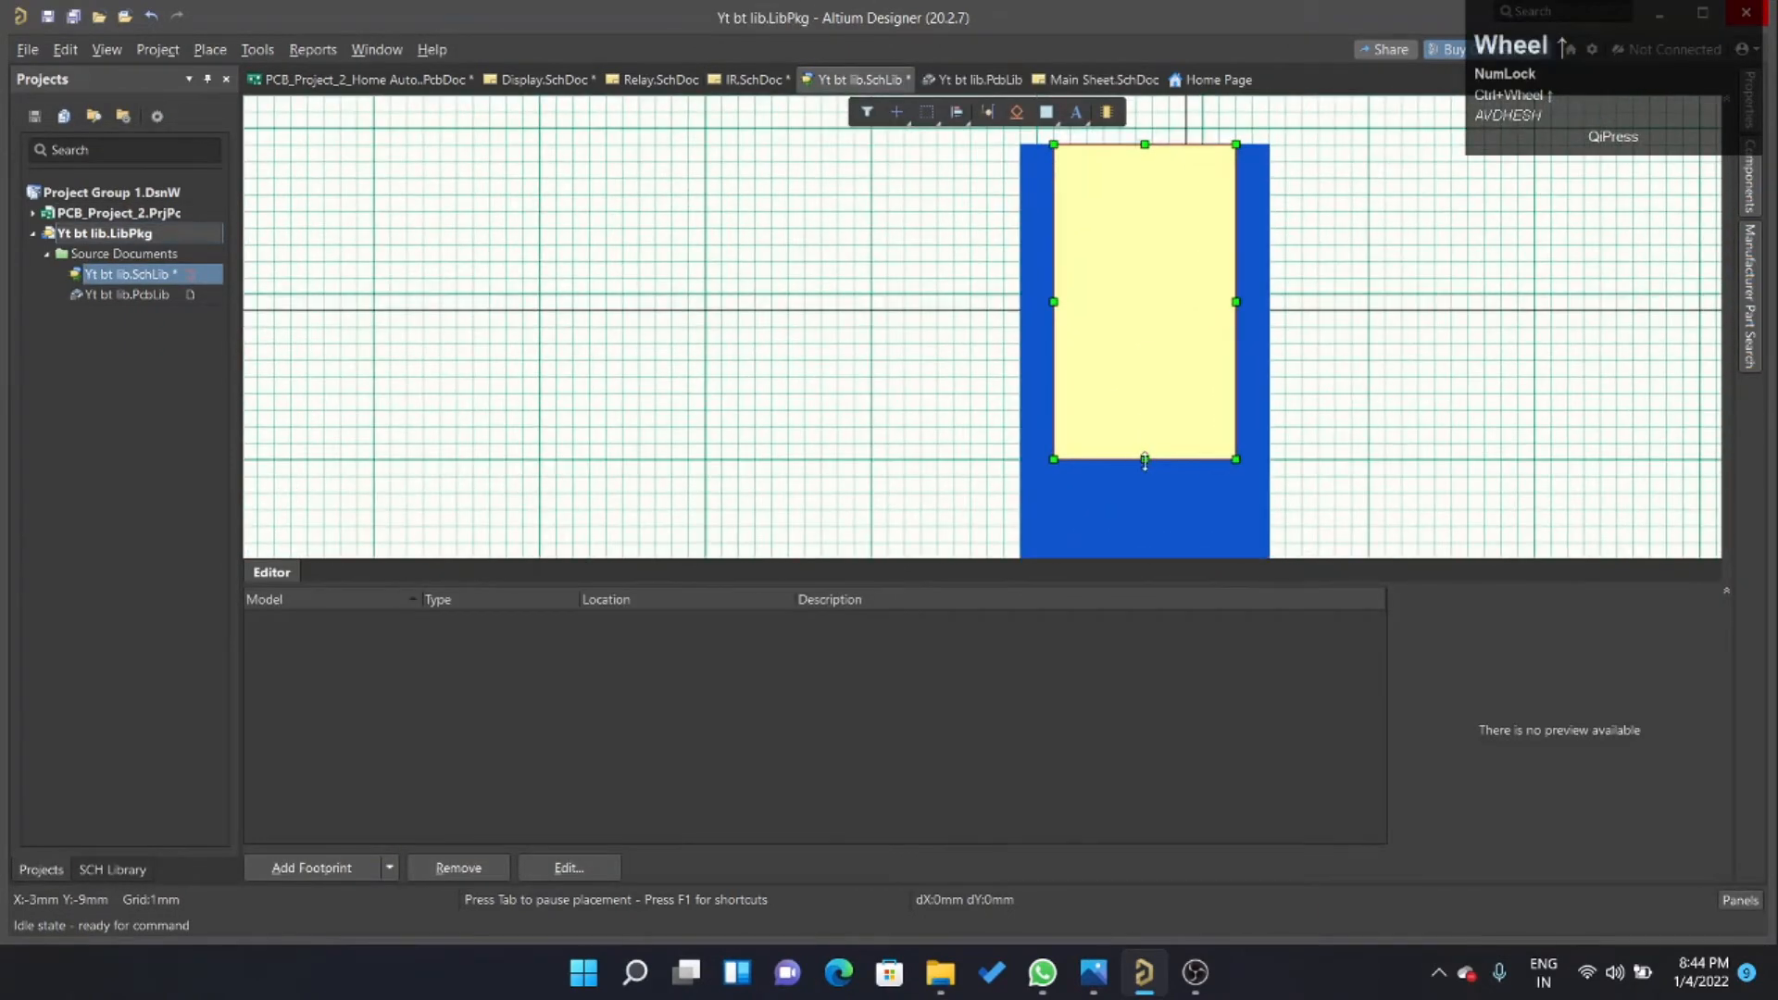
drag(1145, 461, 1144, 442)
ctrl+scroll(1111, 352, down, 6)
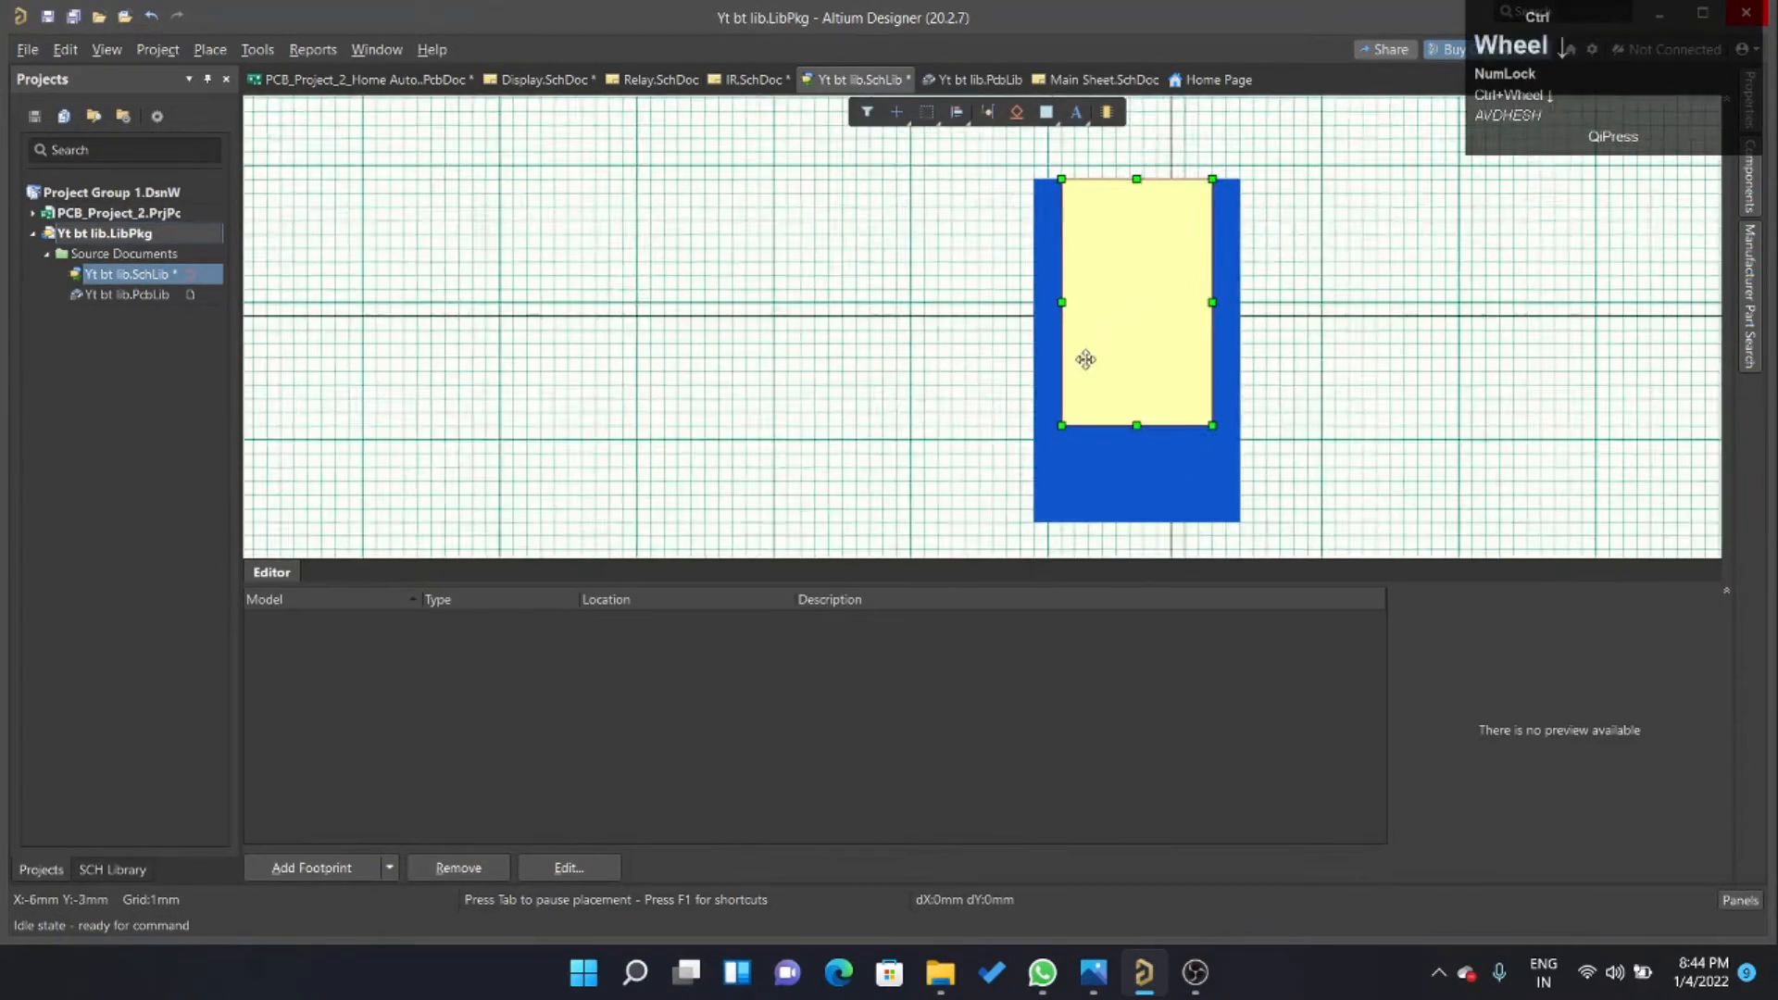
Try bright green and dark green fills on the inner rectangle, and finish with the medium green fill.
ctrl+scroll(1186, 315, up, 5)
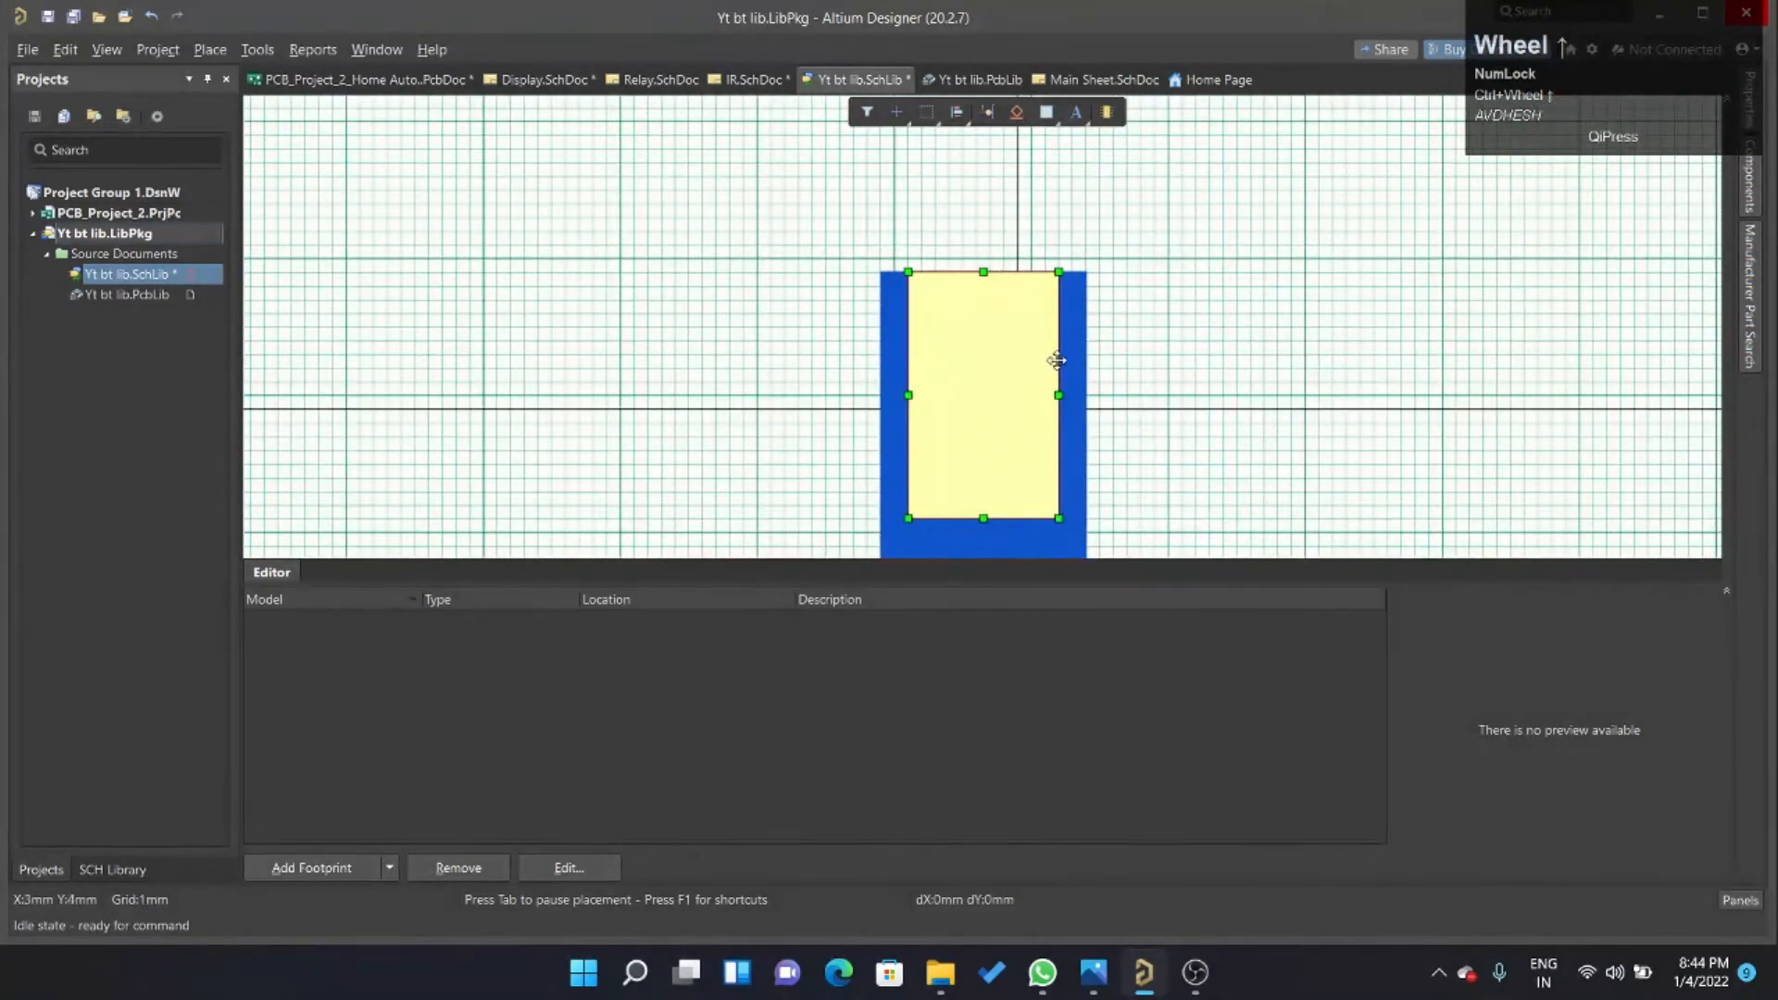
click(989, 381)
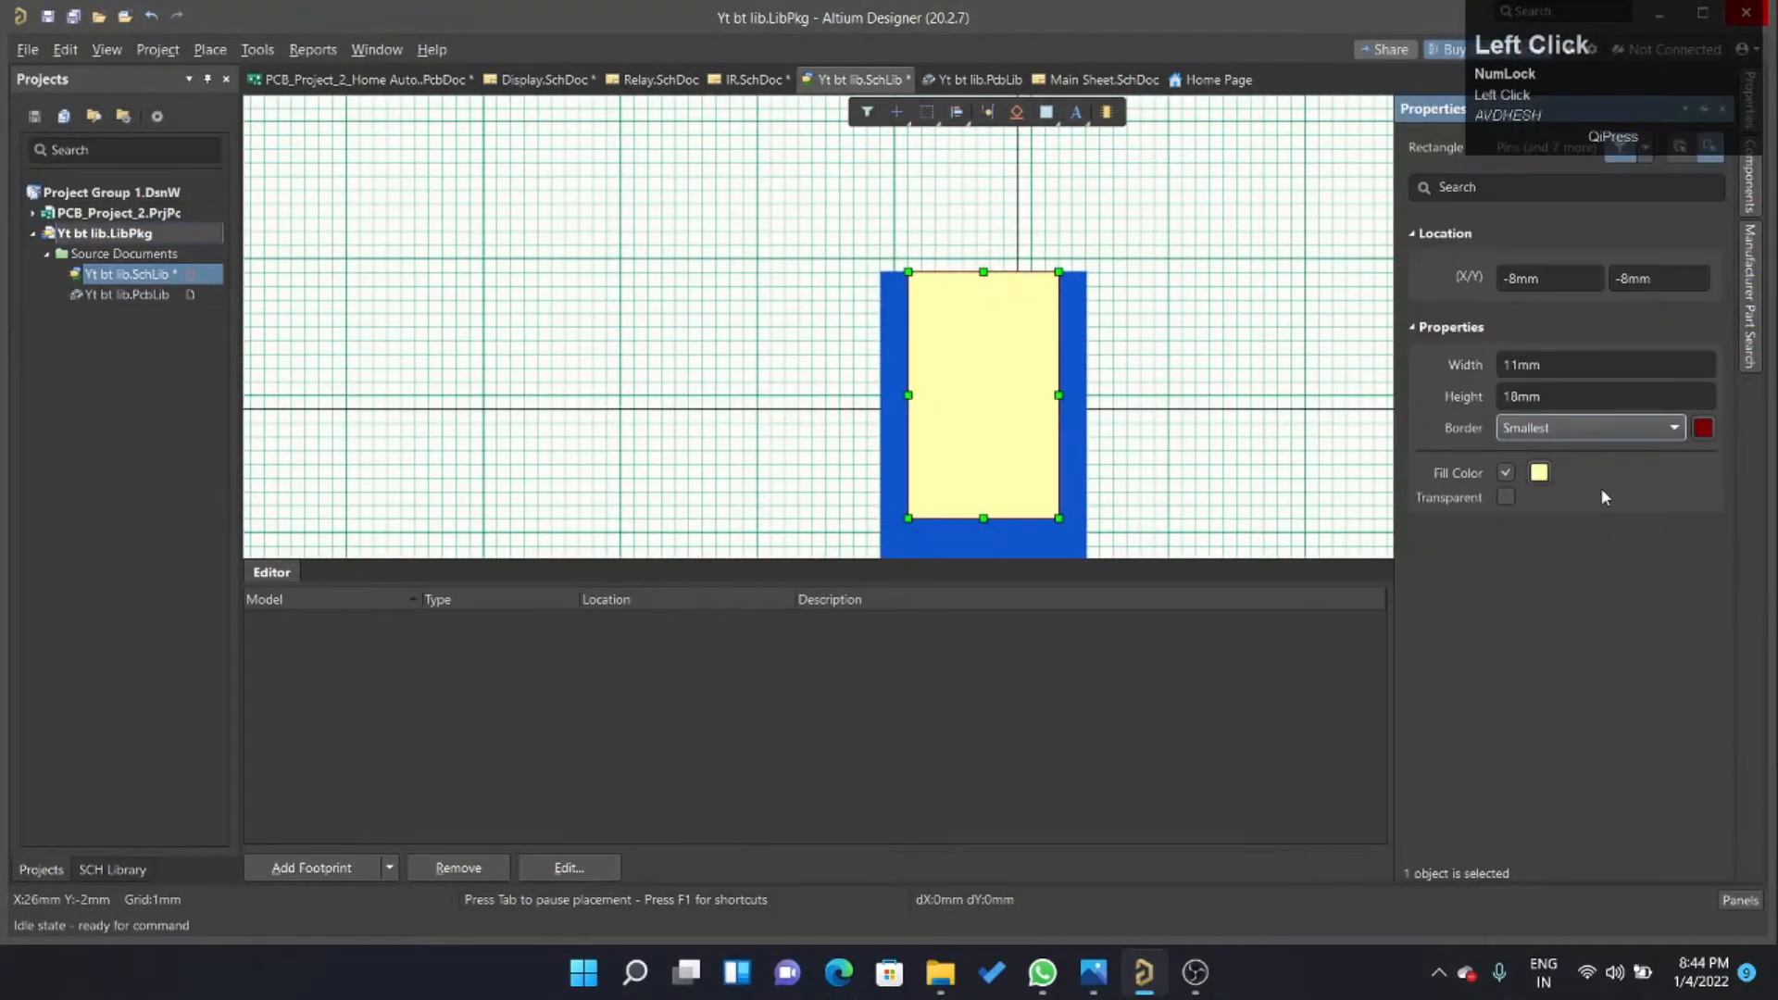
click(1540, 472)
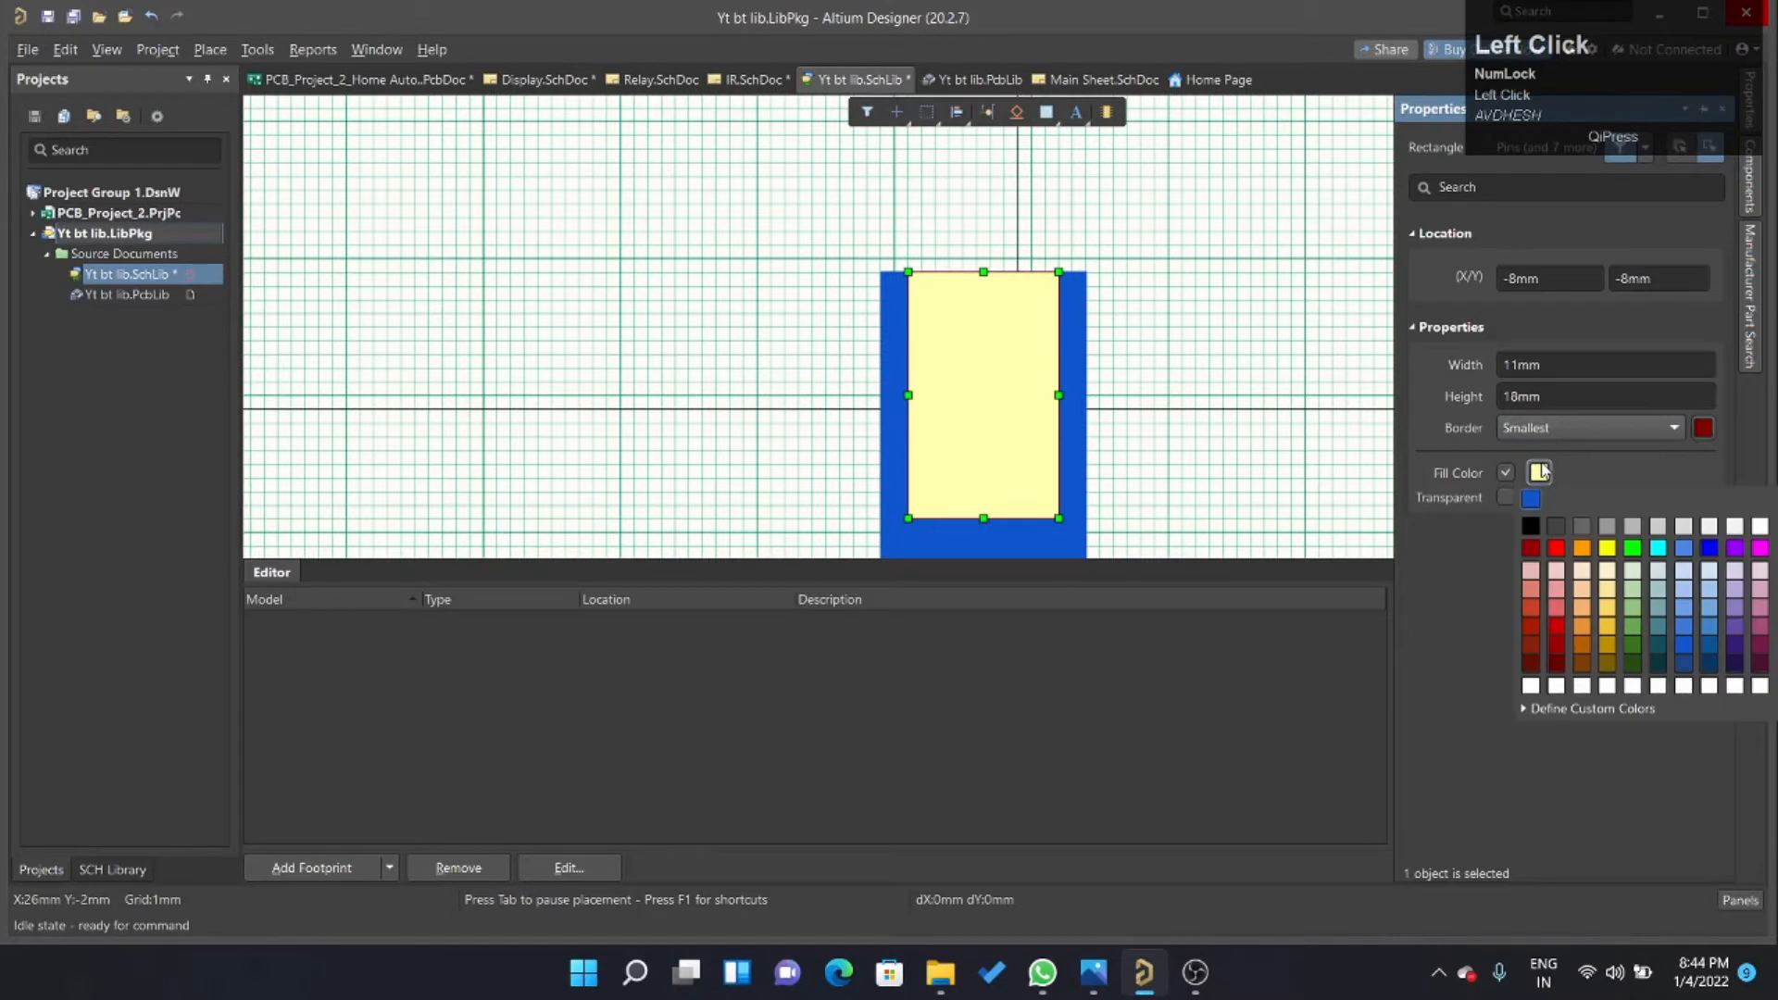
click(1635, 550)
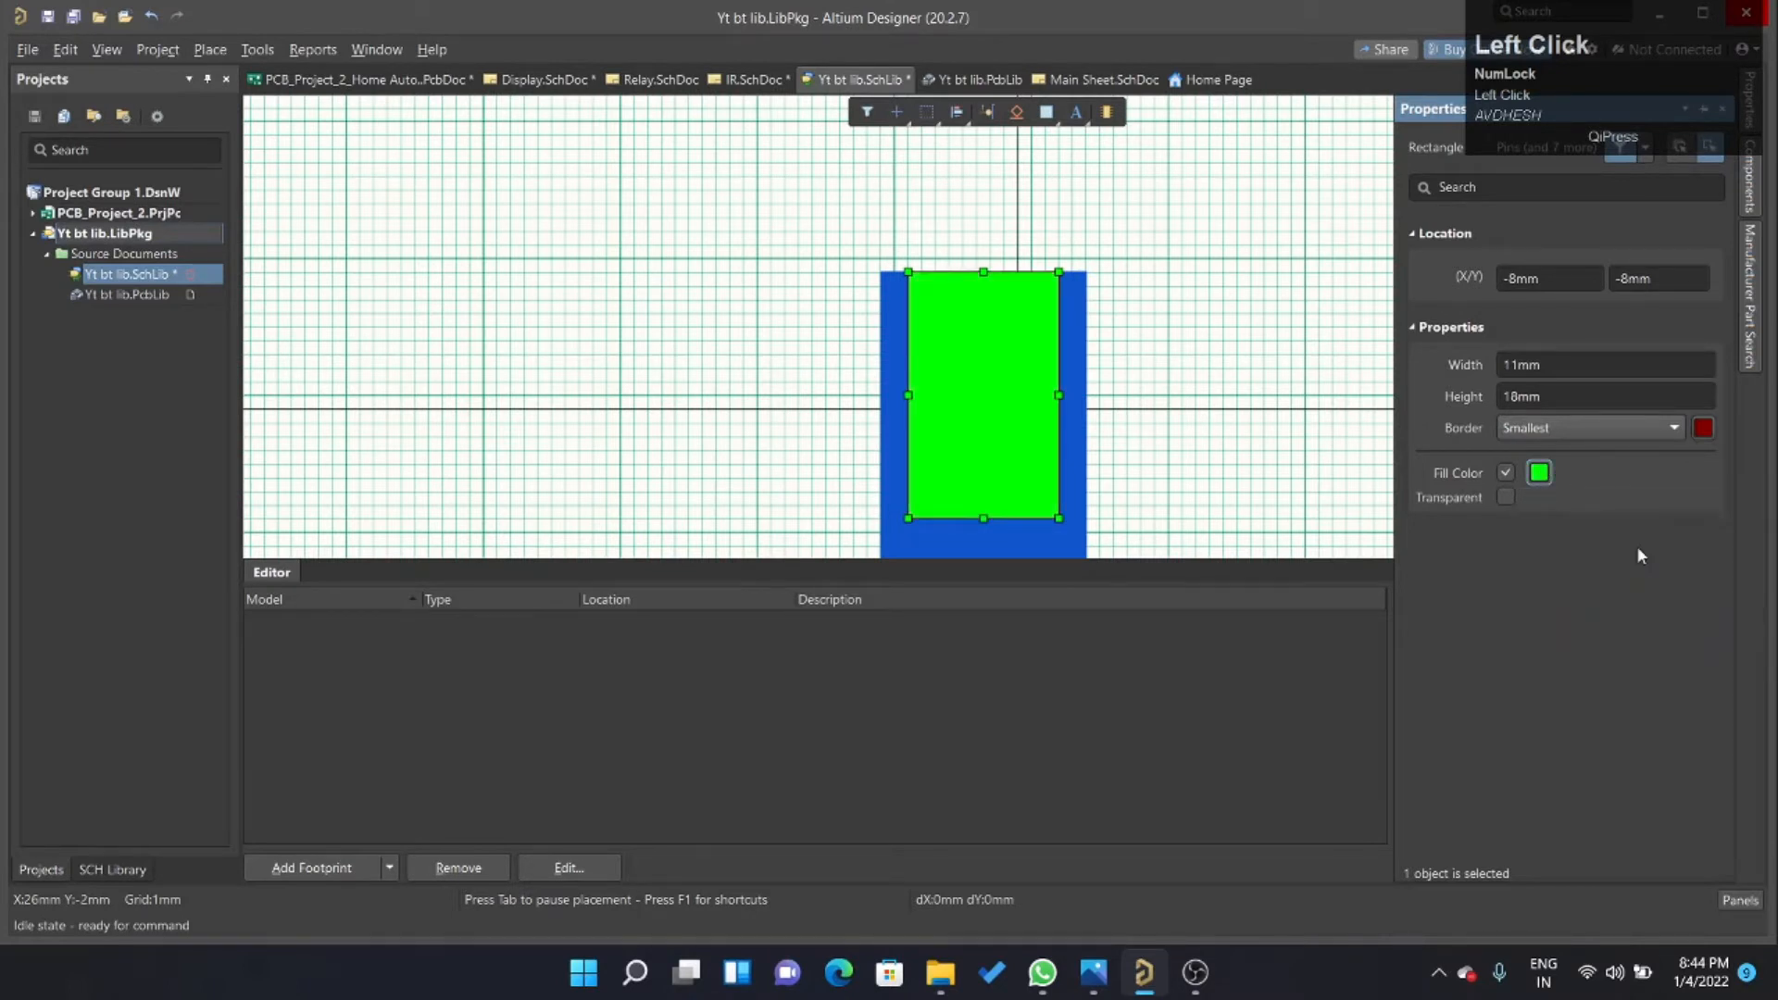
click(1540, 474)
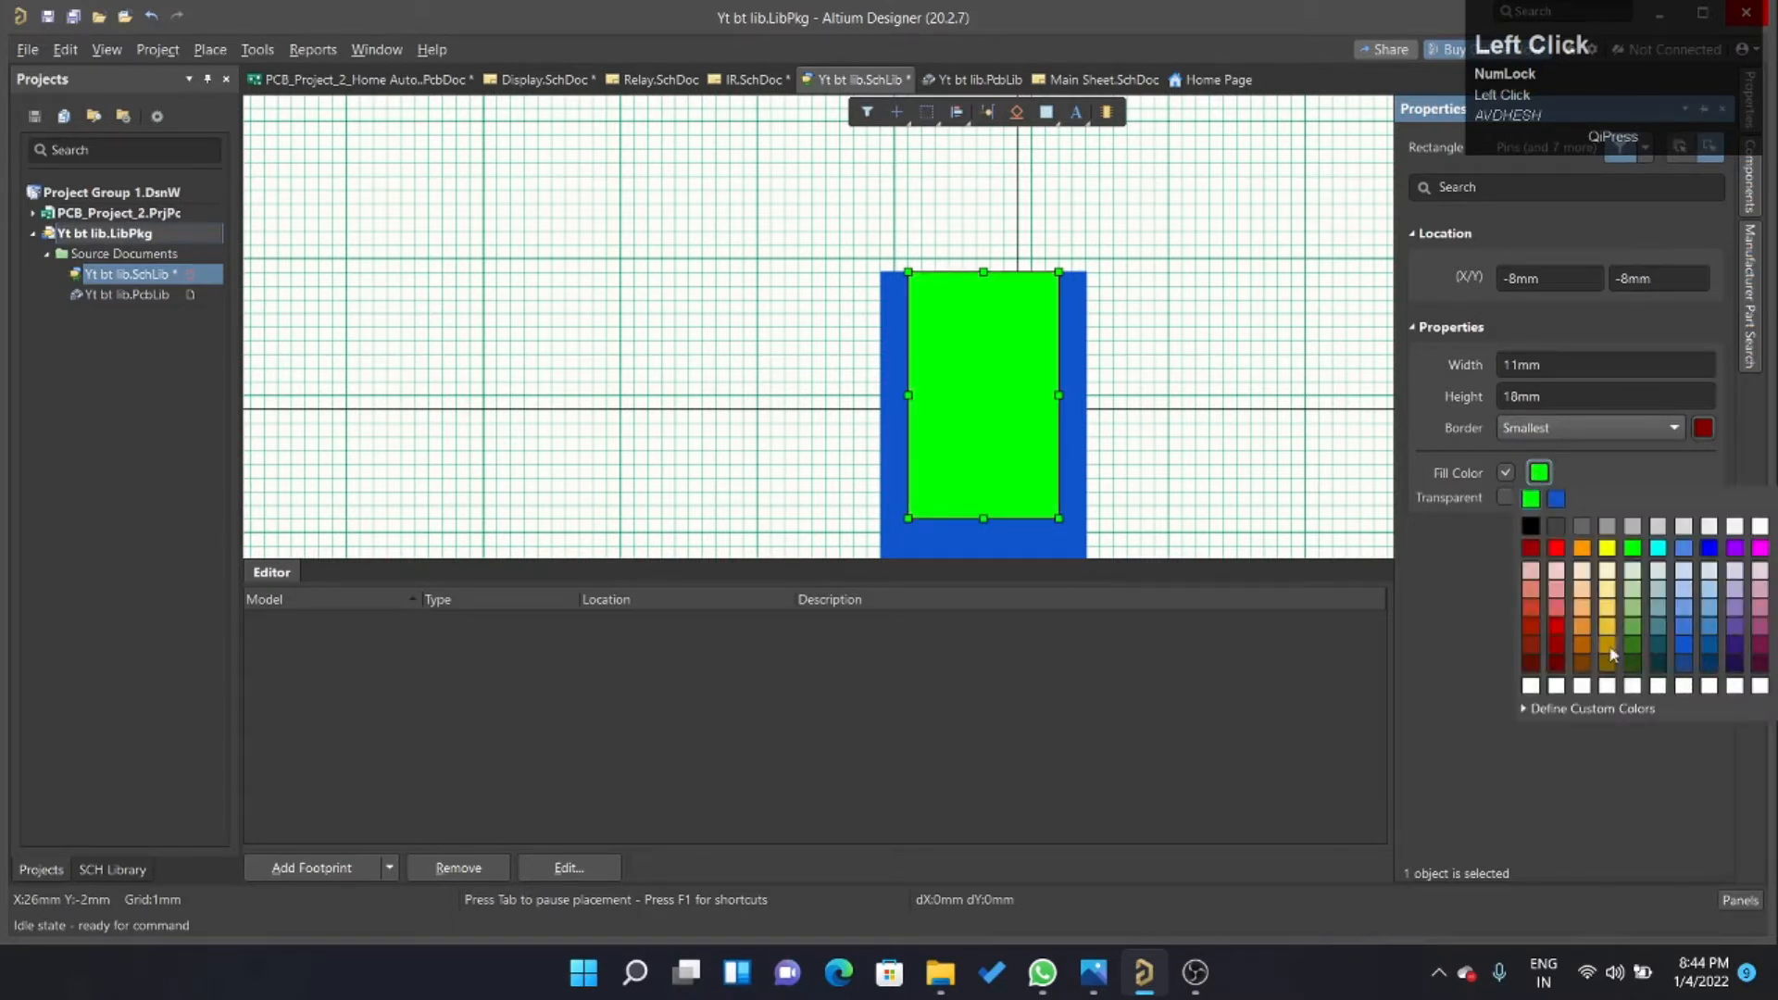
click(1635, 648)
click(1539, 475)
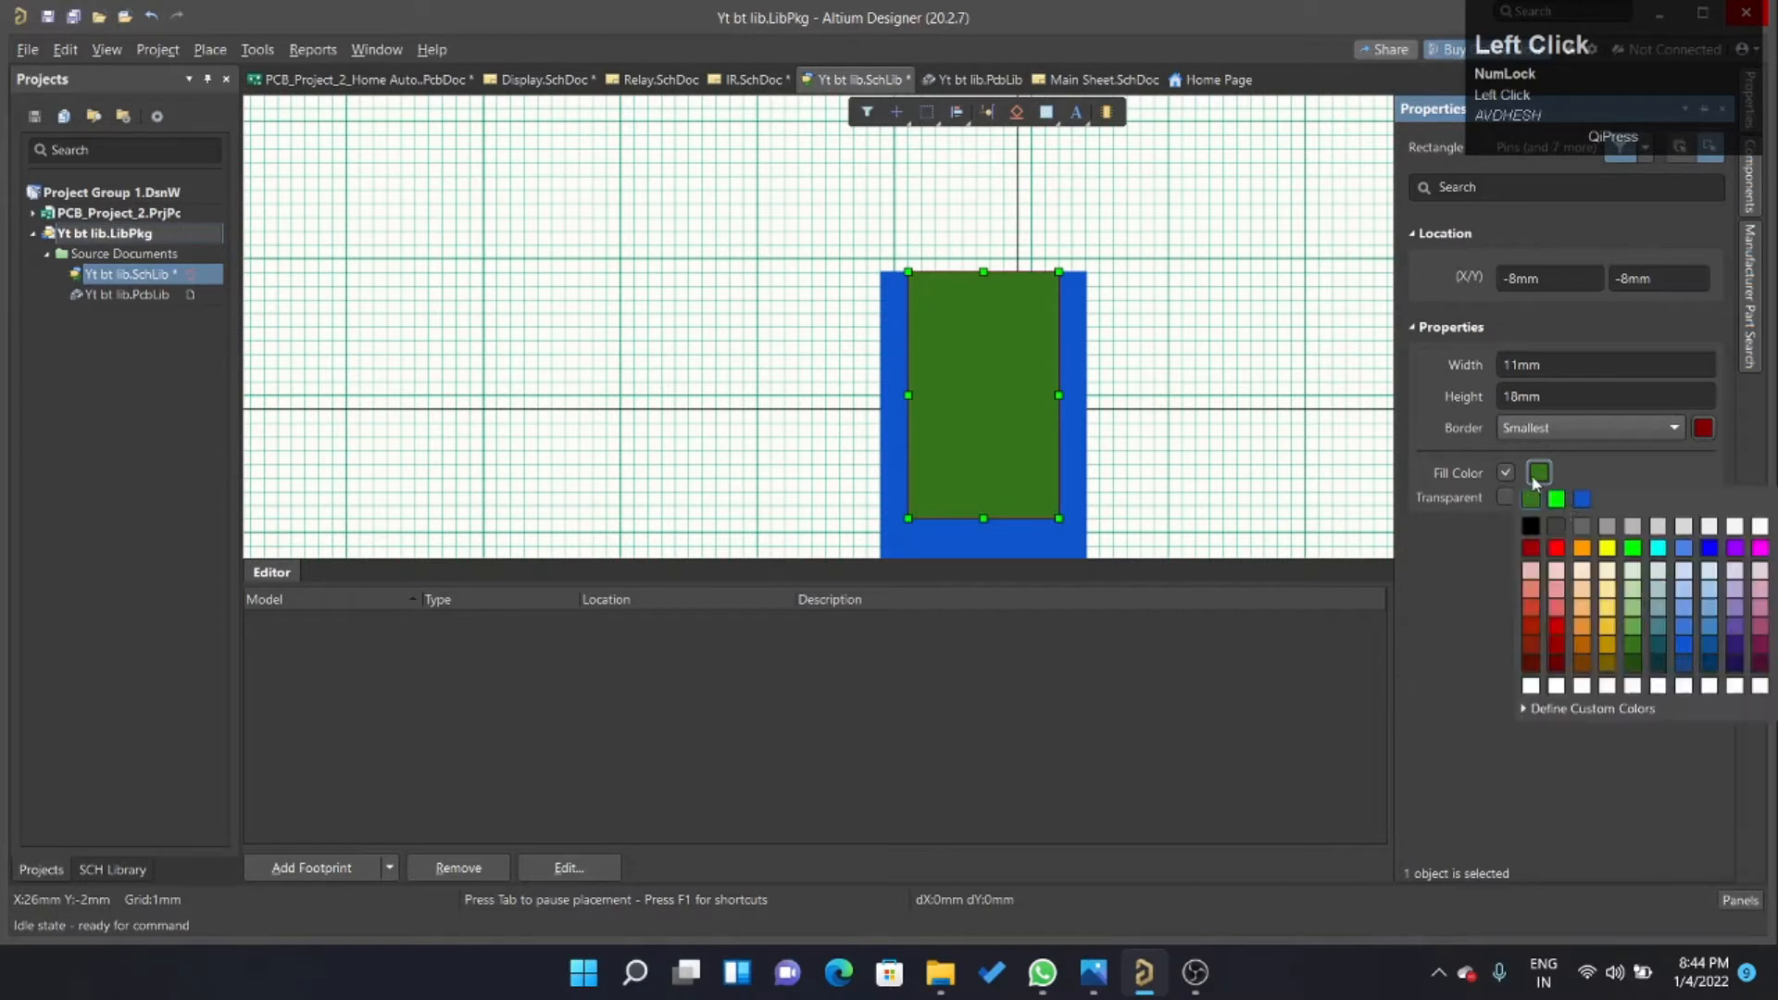
click(1636, 629)
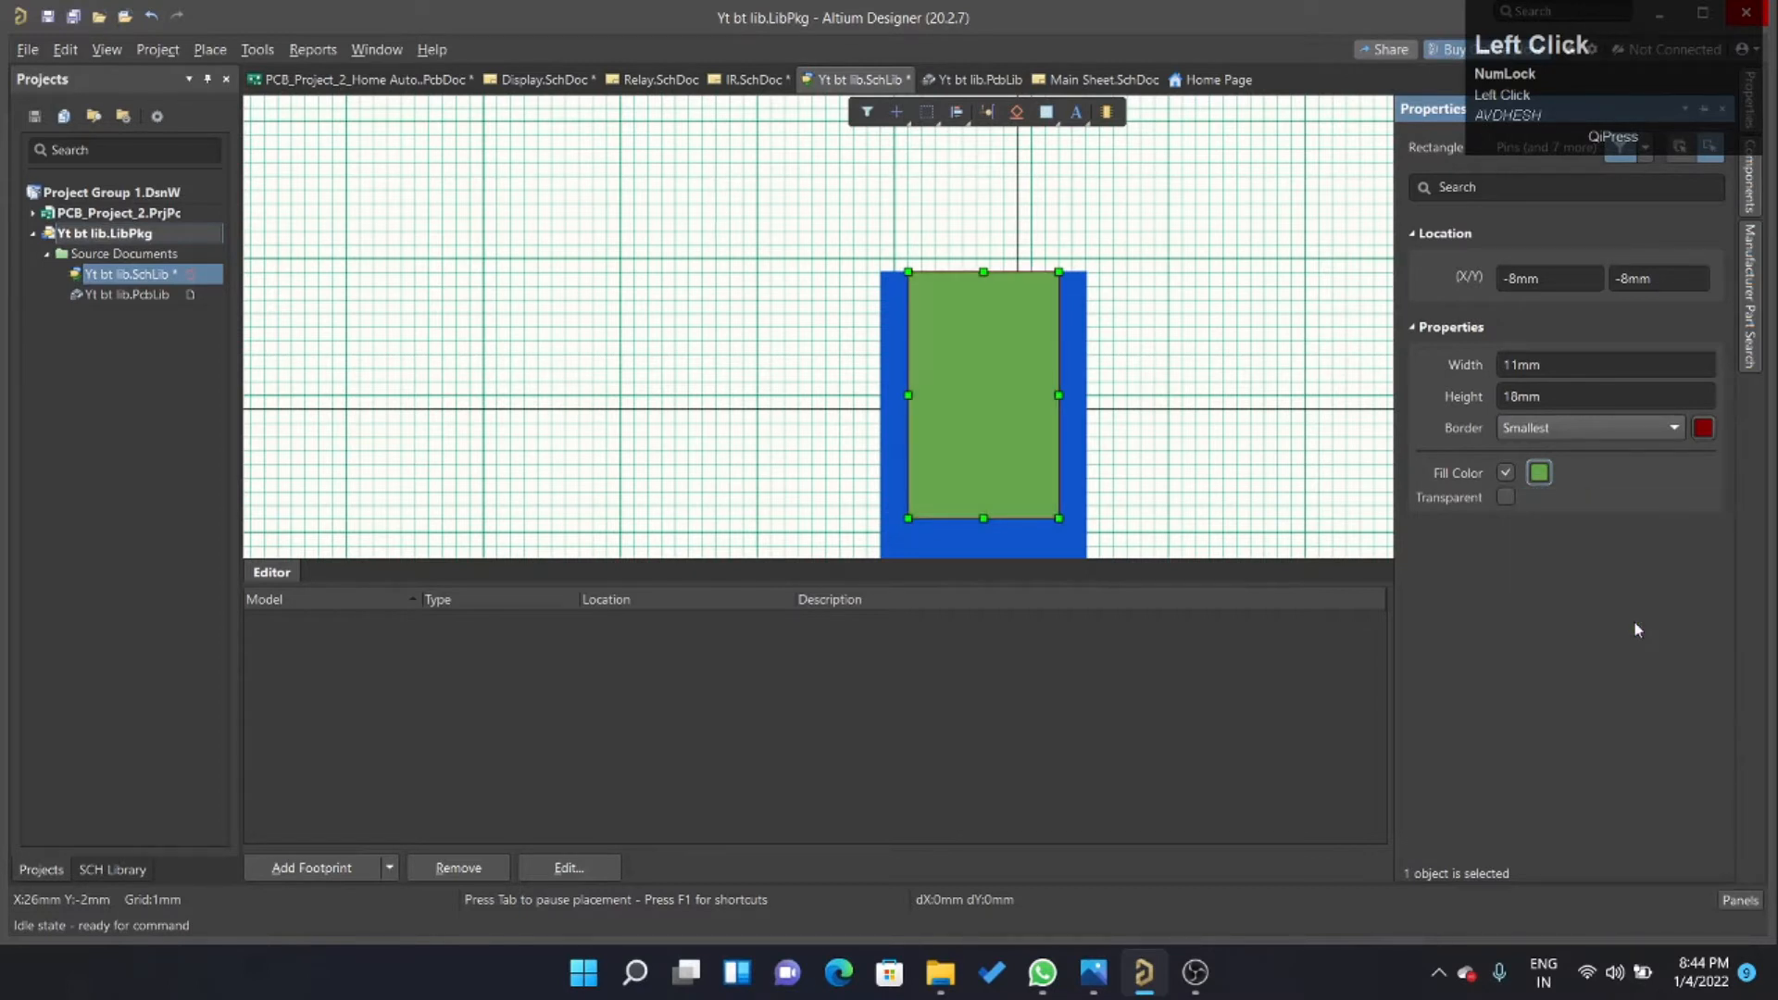
Set the inner rectangle's border to the same medium green as its fill.
click(1701, 429)
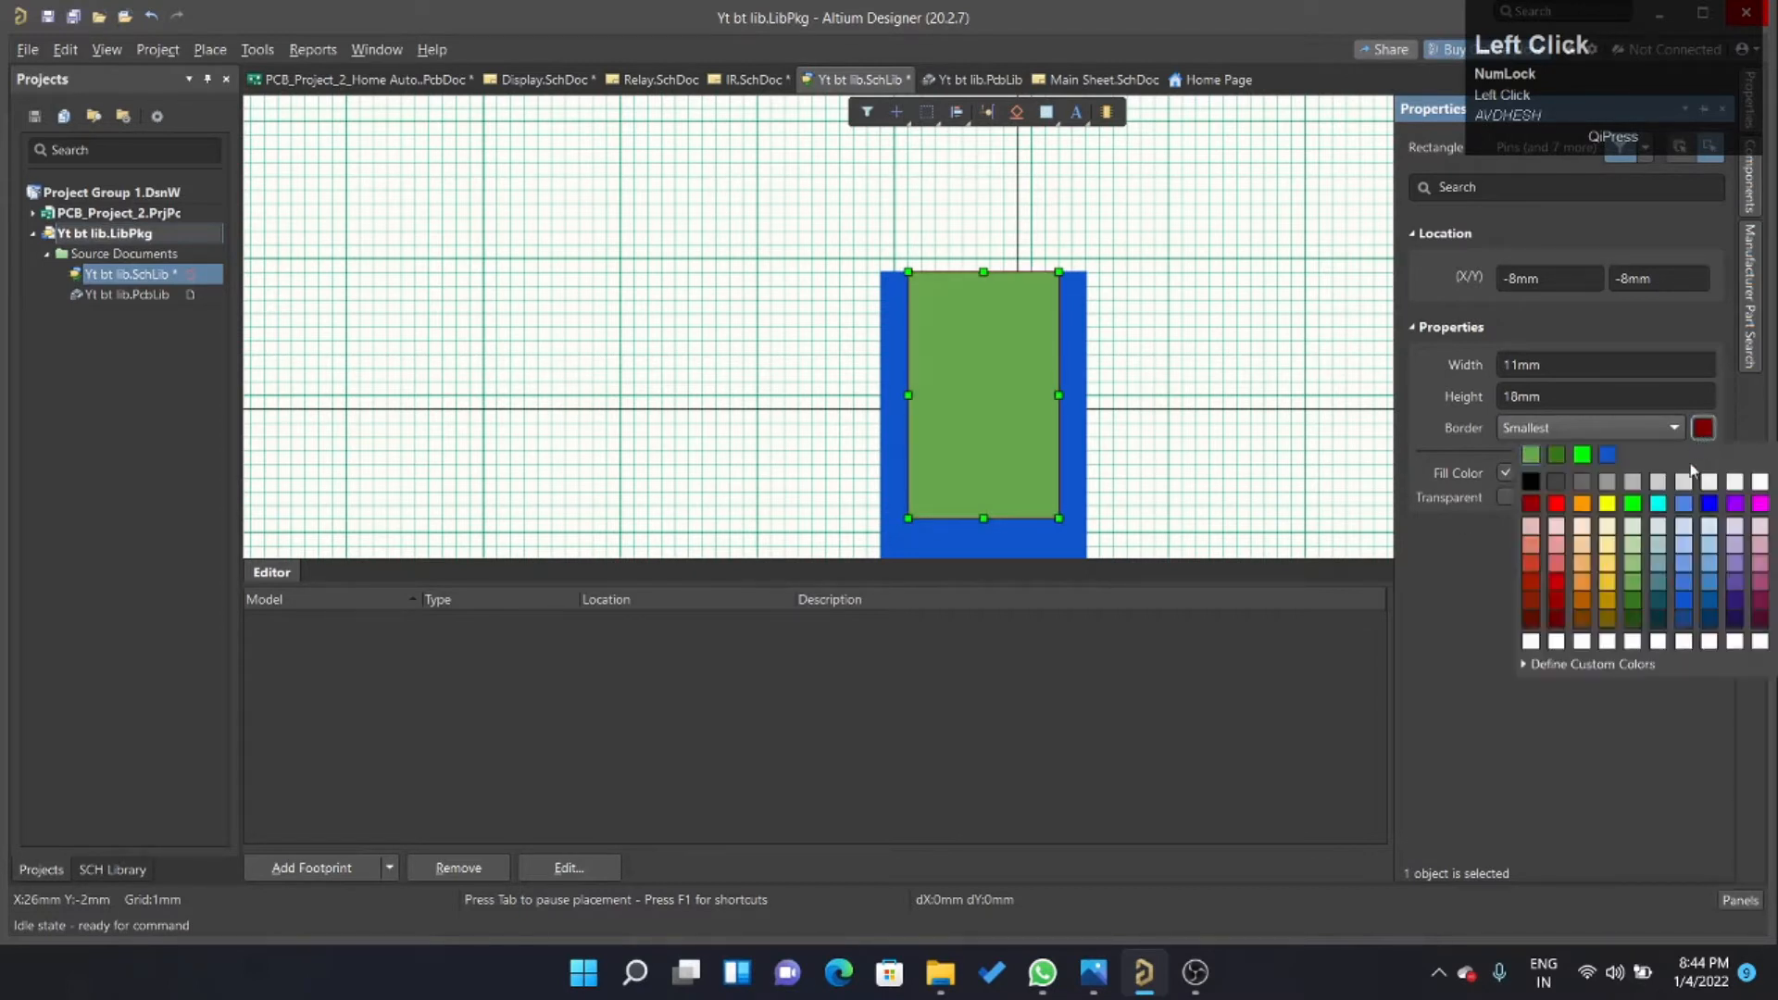
click(1635, 584)
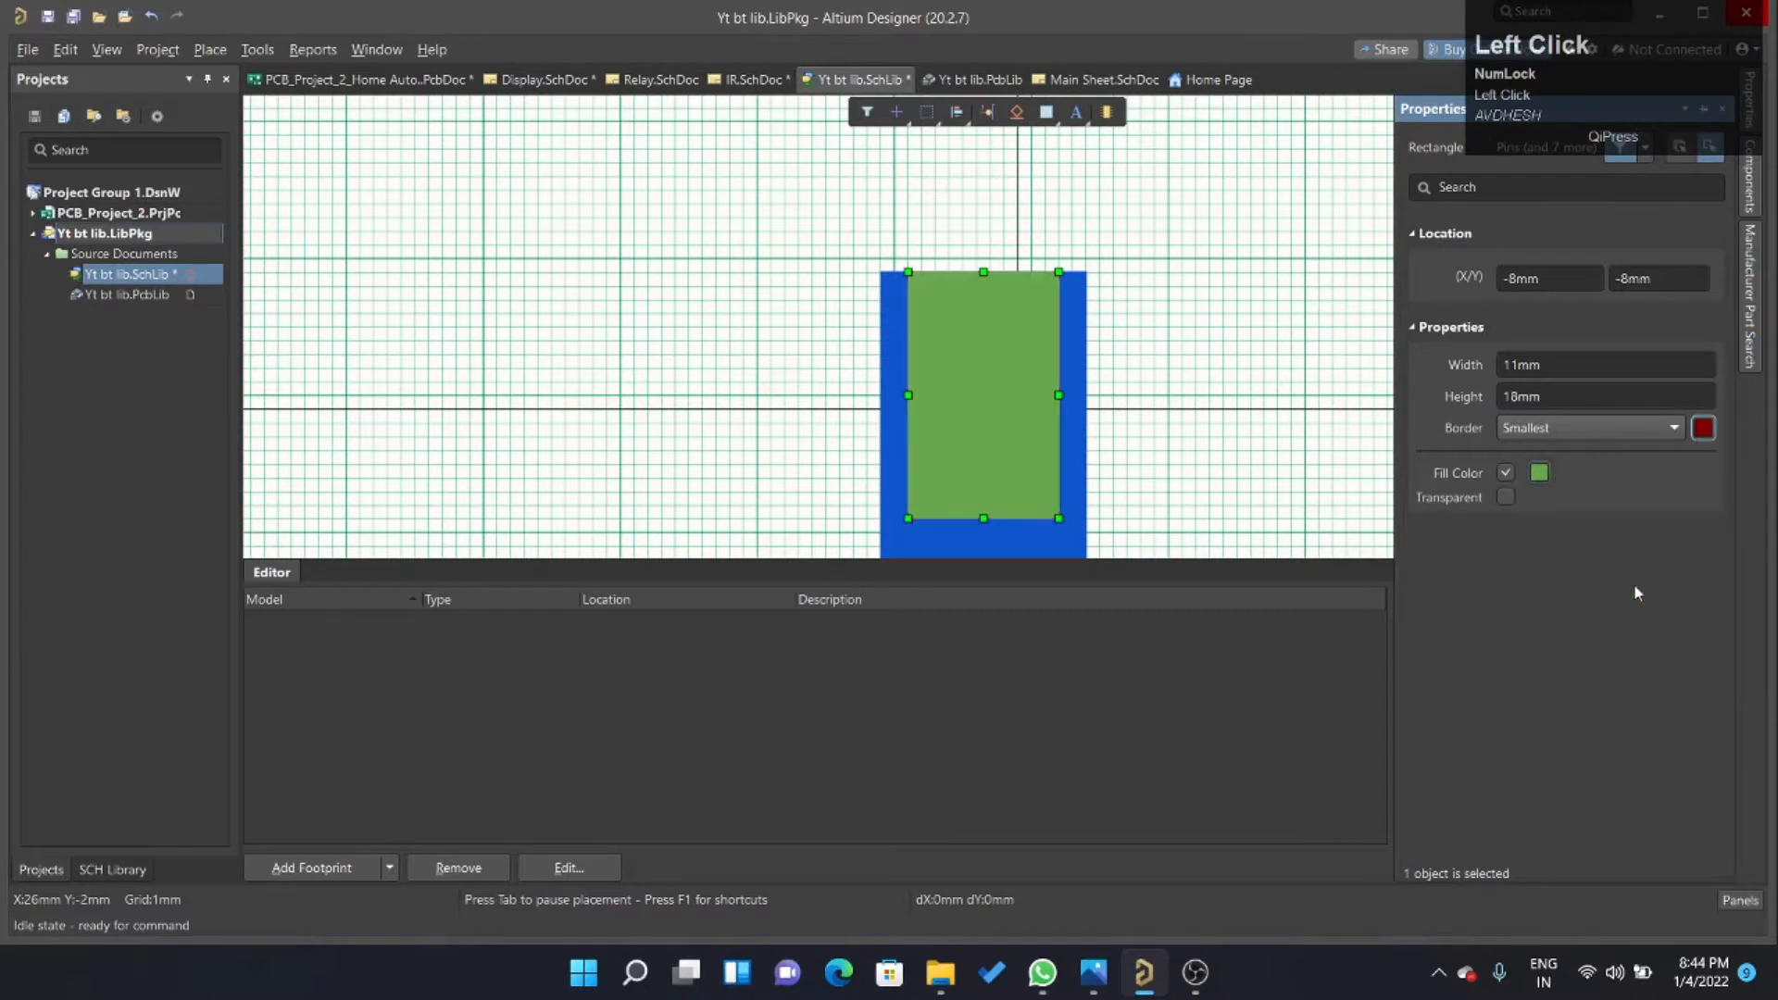
click(1106, 434)
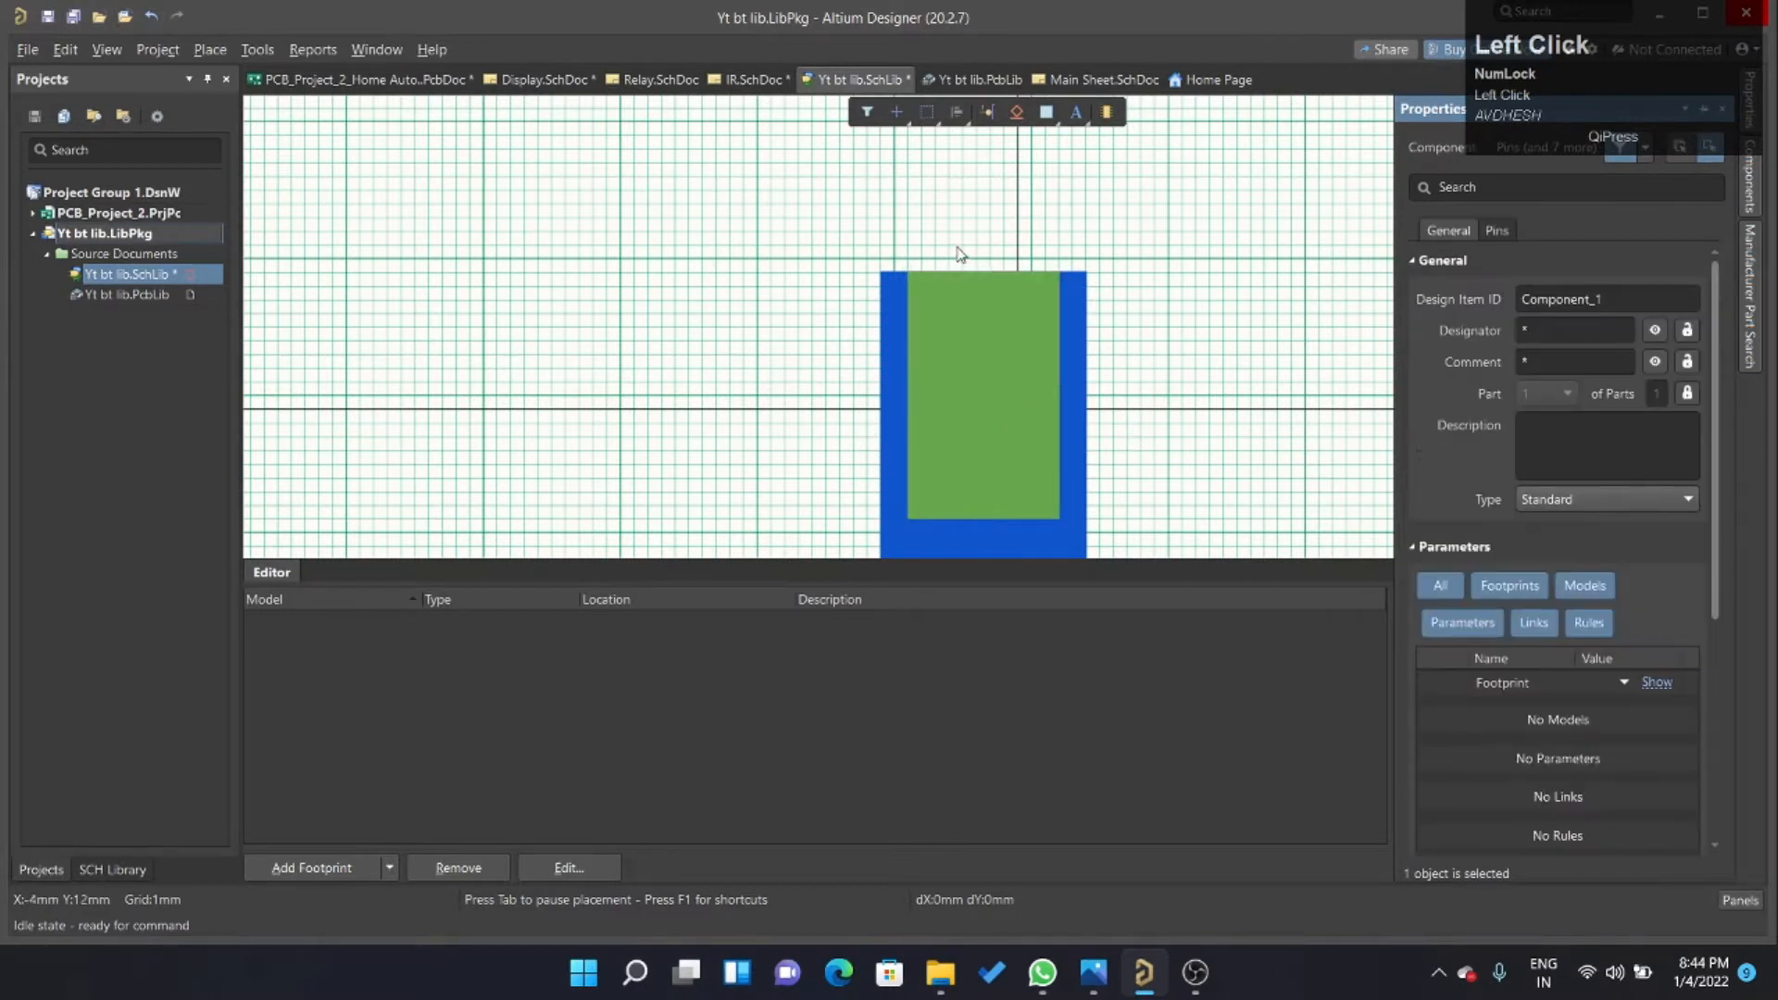
Check the M1 symbol in IR.SchDoc and draw a zigzag antenna polyline about 9 mm wide and 4 mm high across the green rectangle's upper end.
click(753, 80)
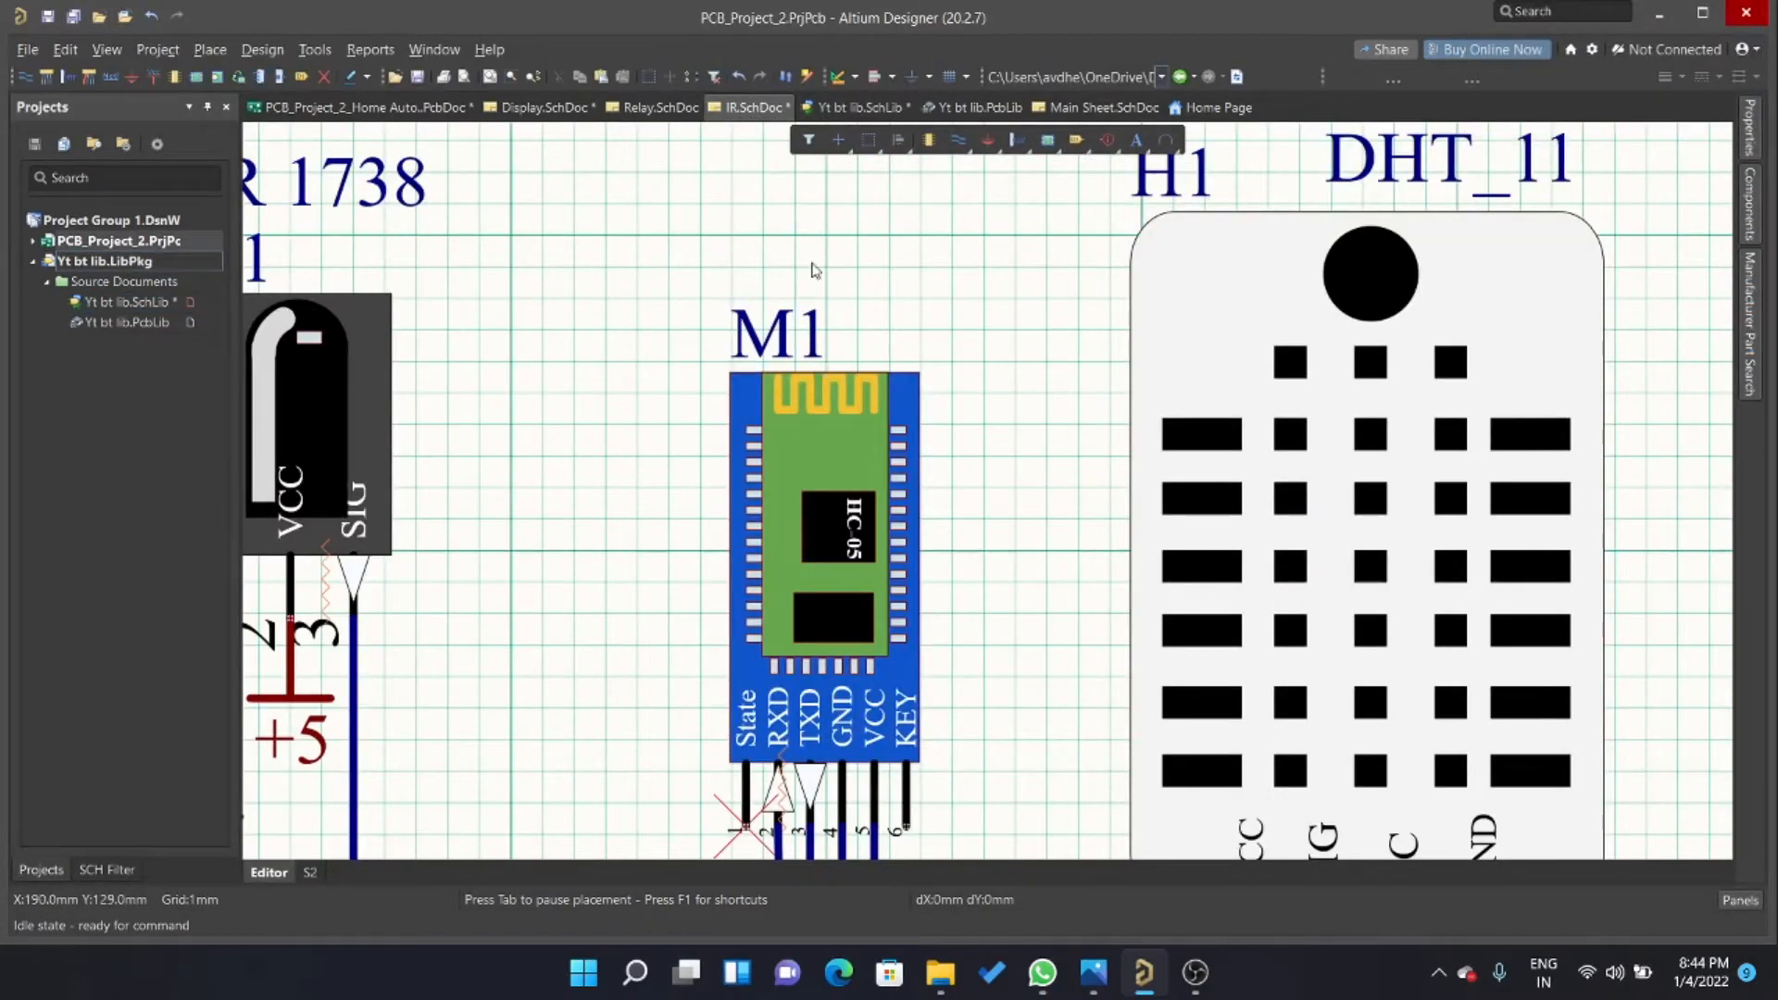
click(860, 108)
key(Delete)
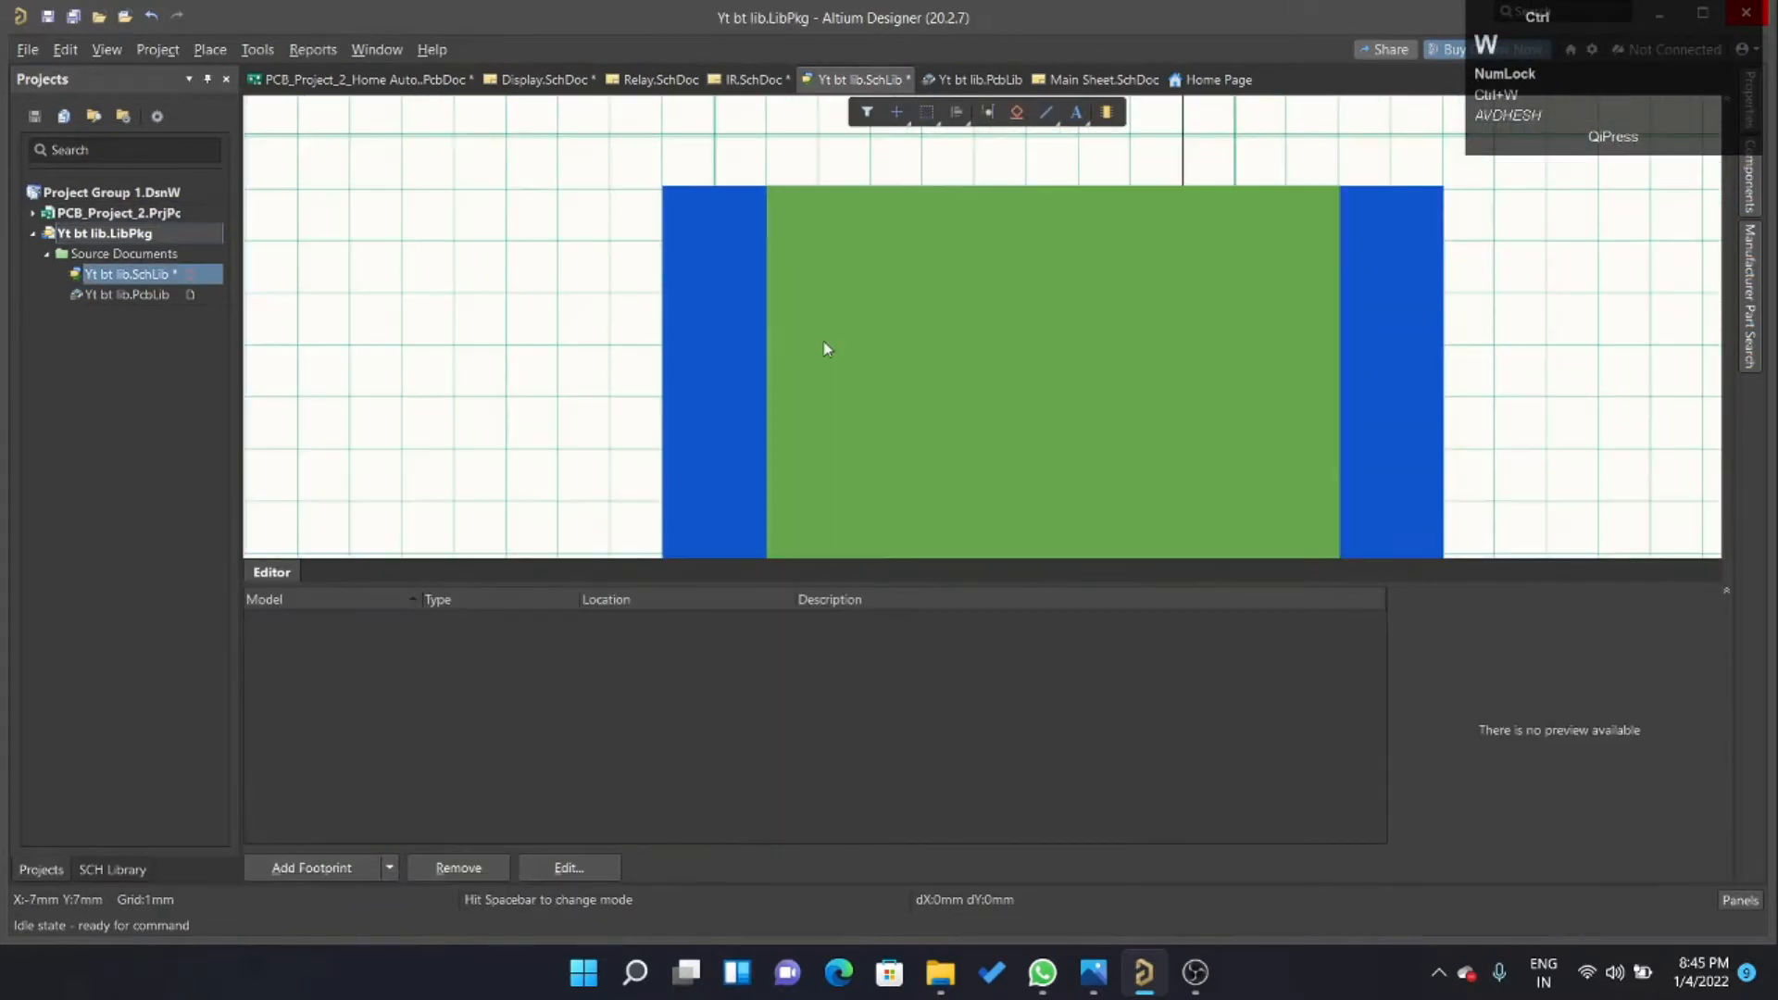
click(1047, 114)
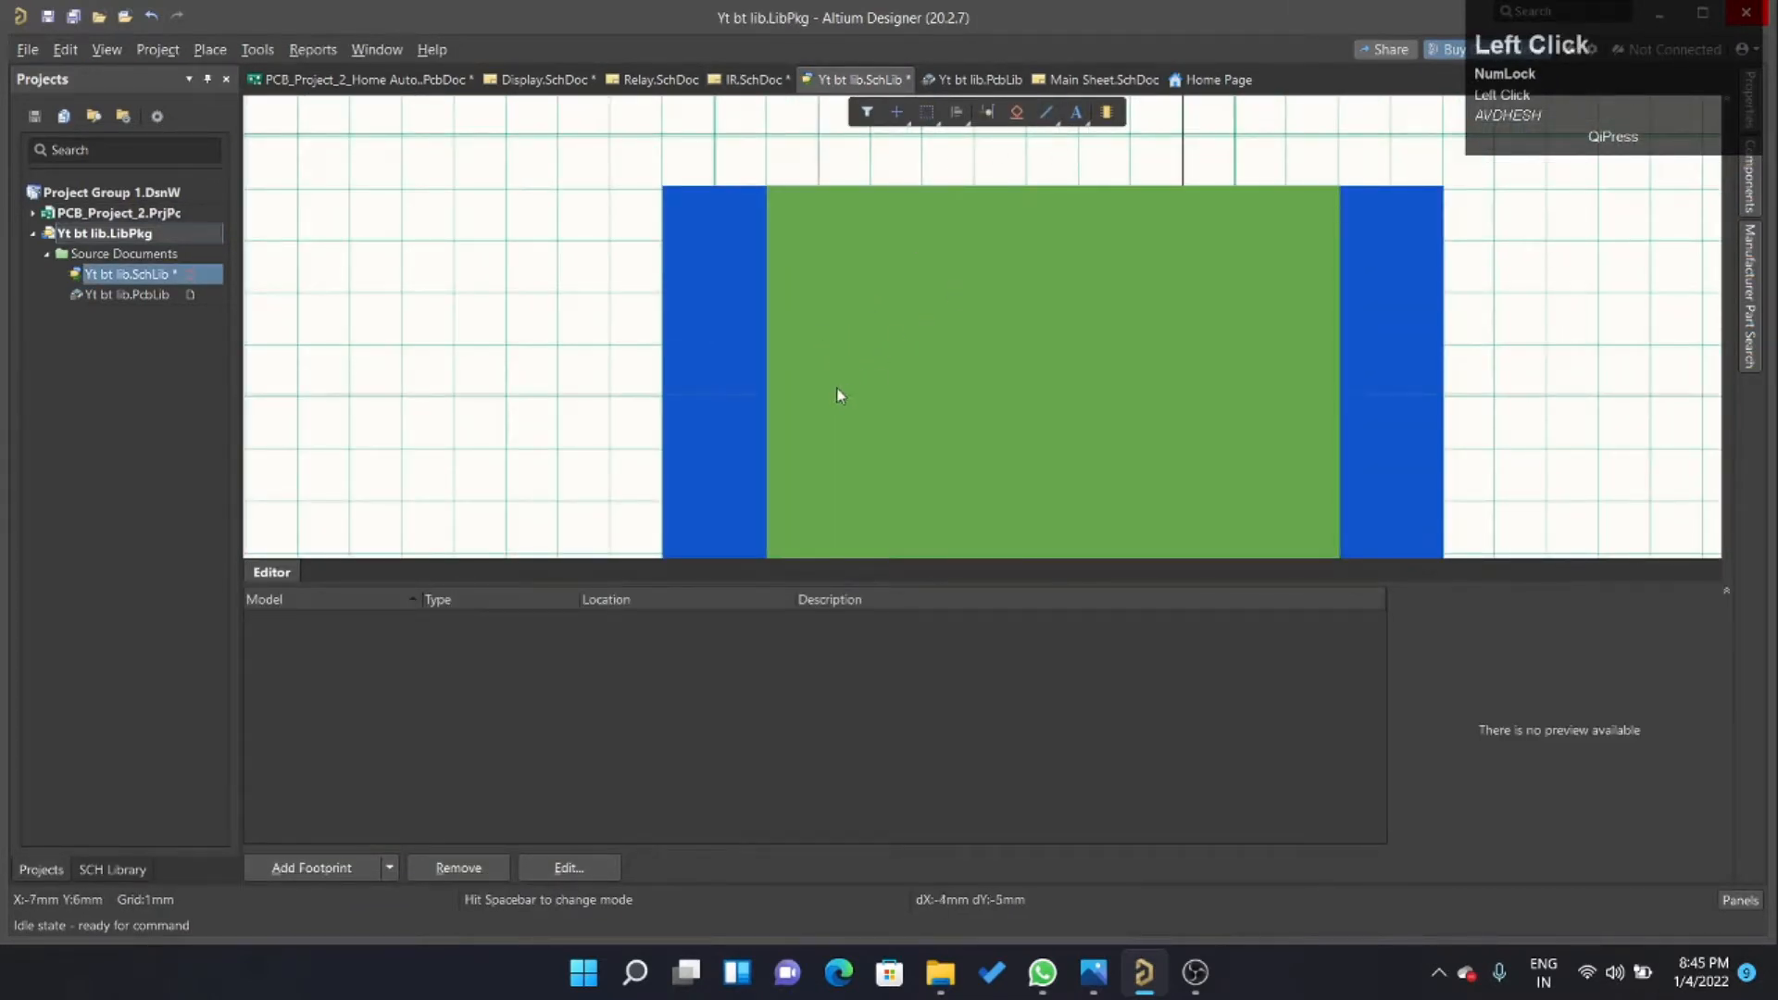
click(819, 444)
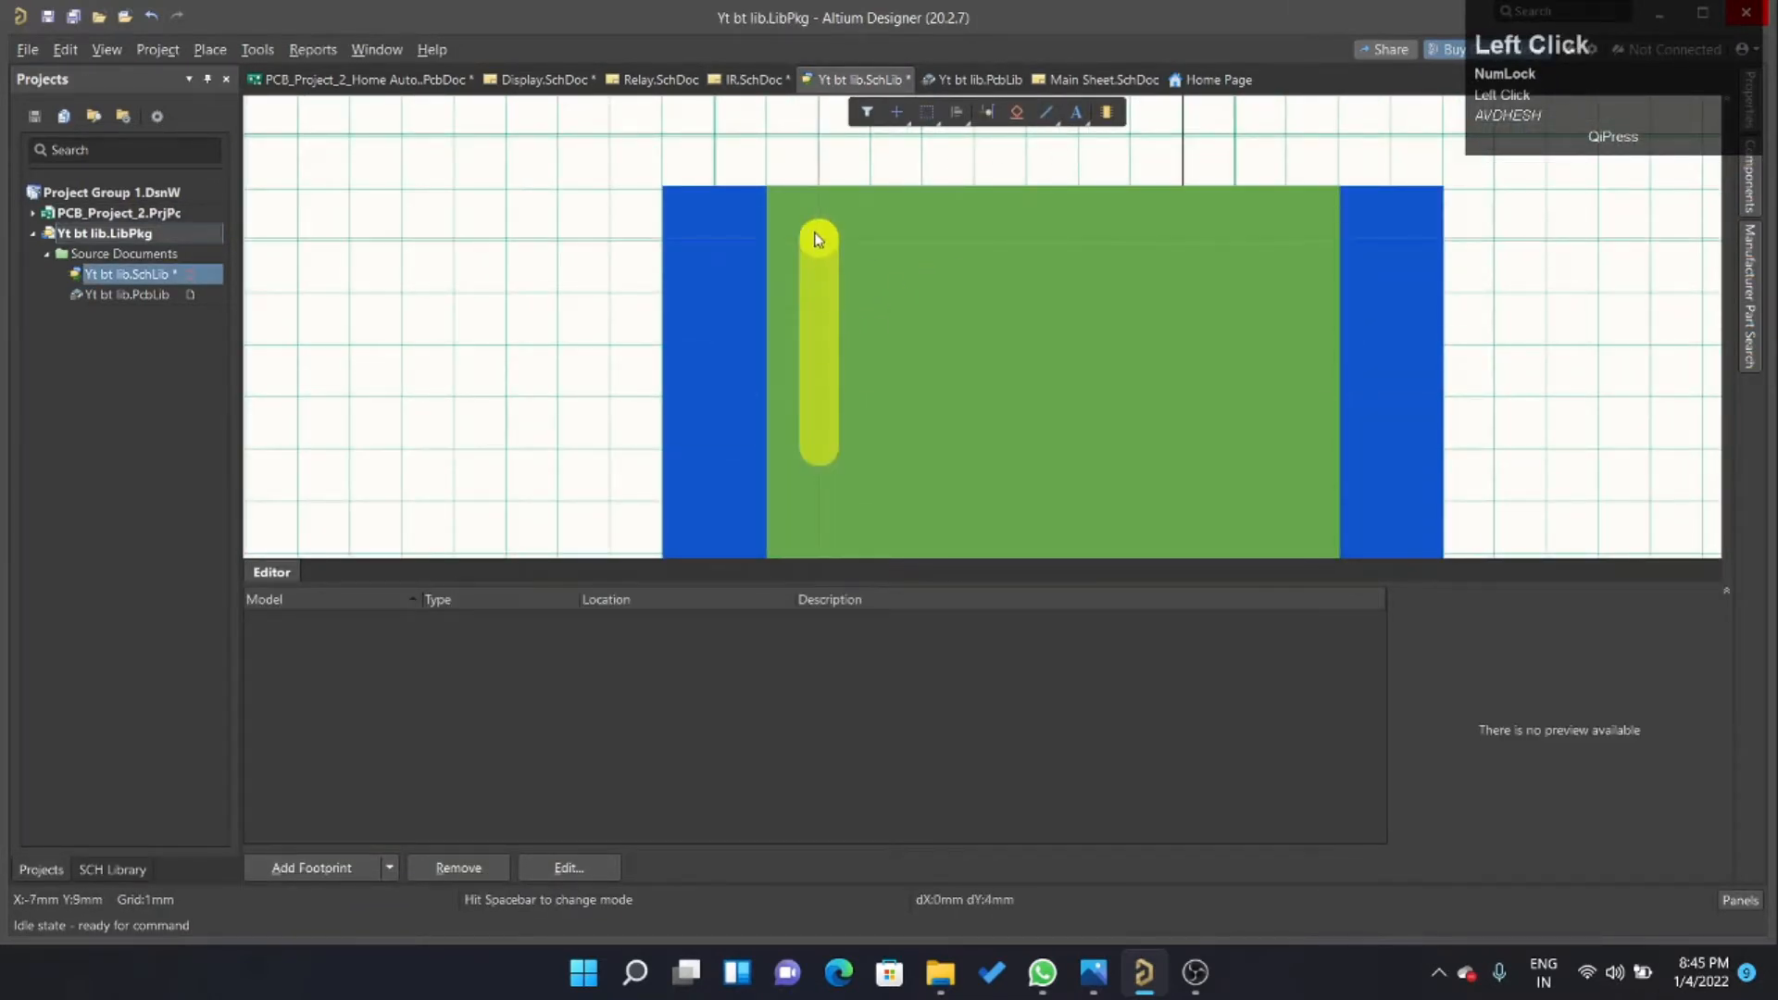
click(820, 238)
key(shift+space)
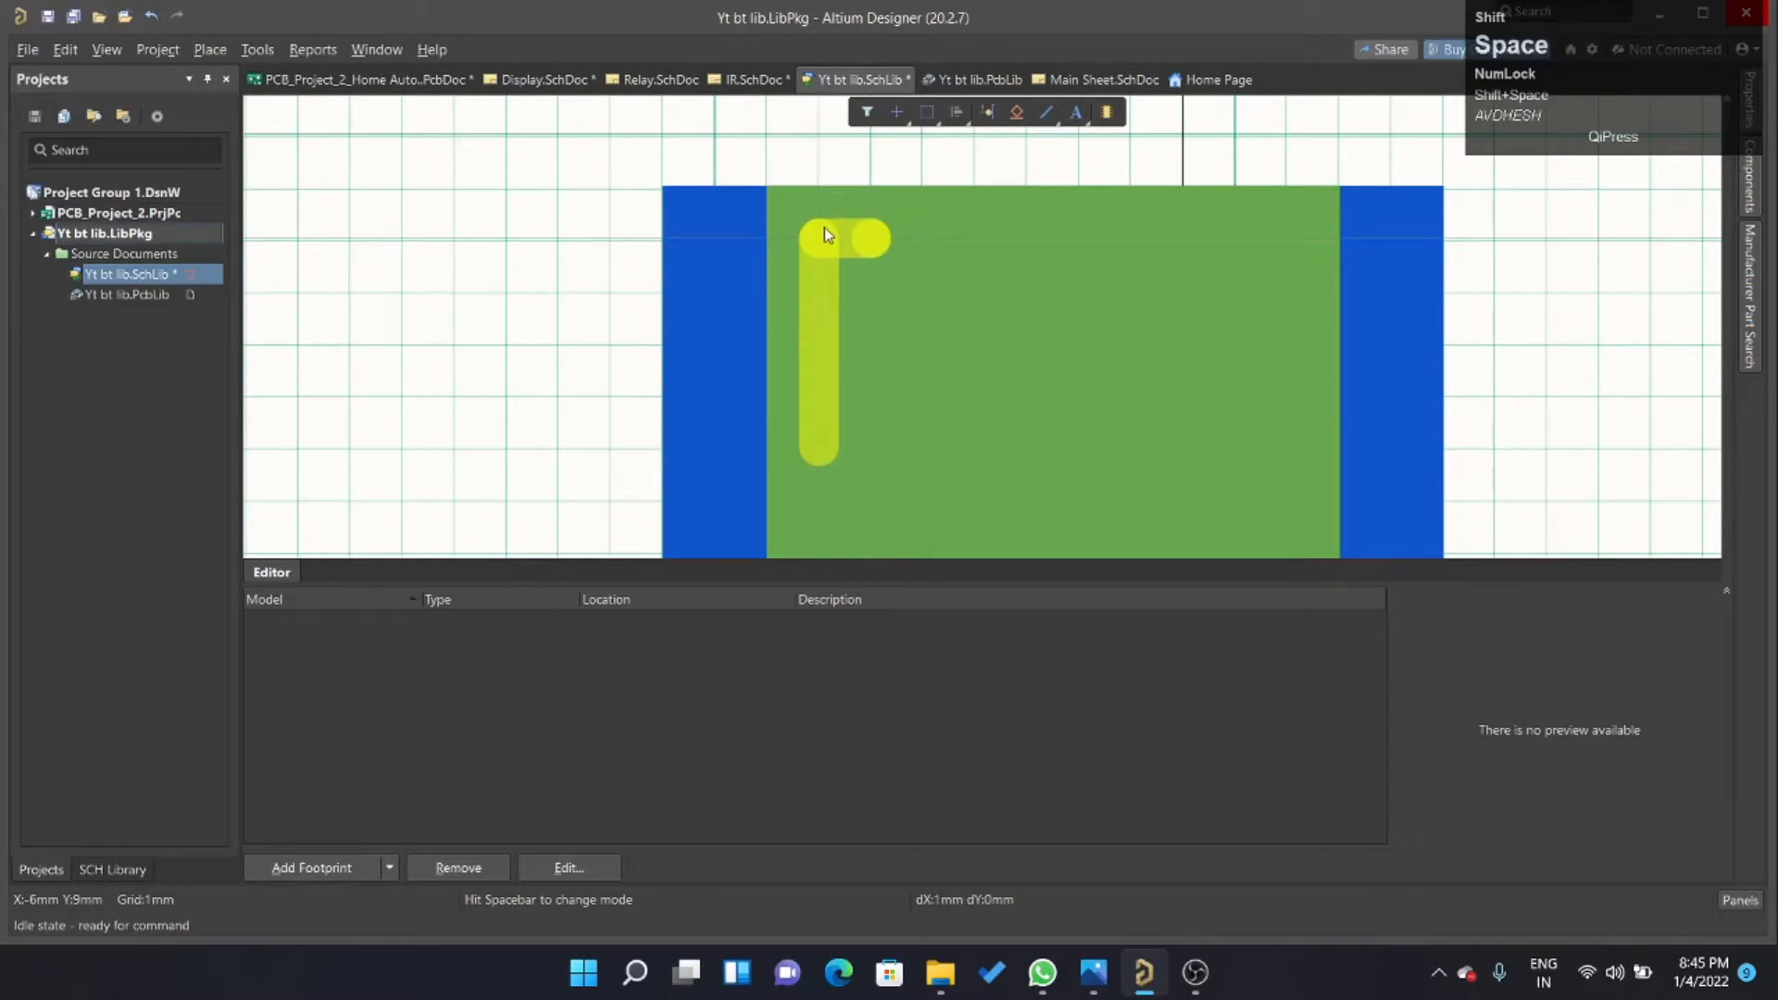
click(870, 238)
click(870, 444)
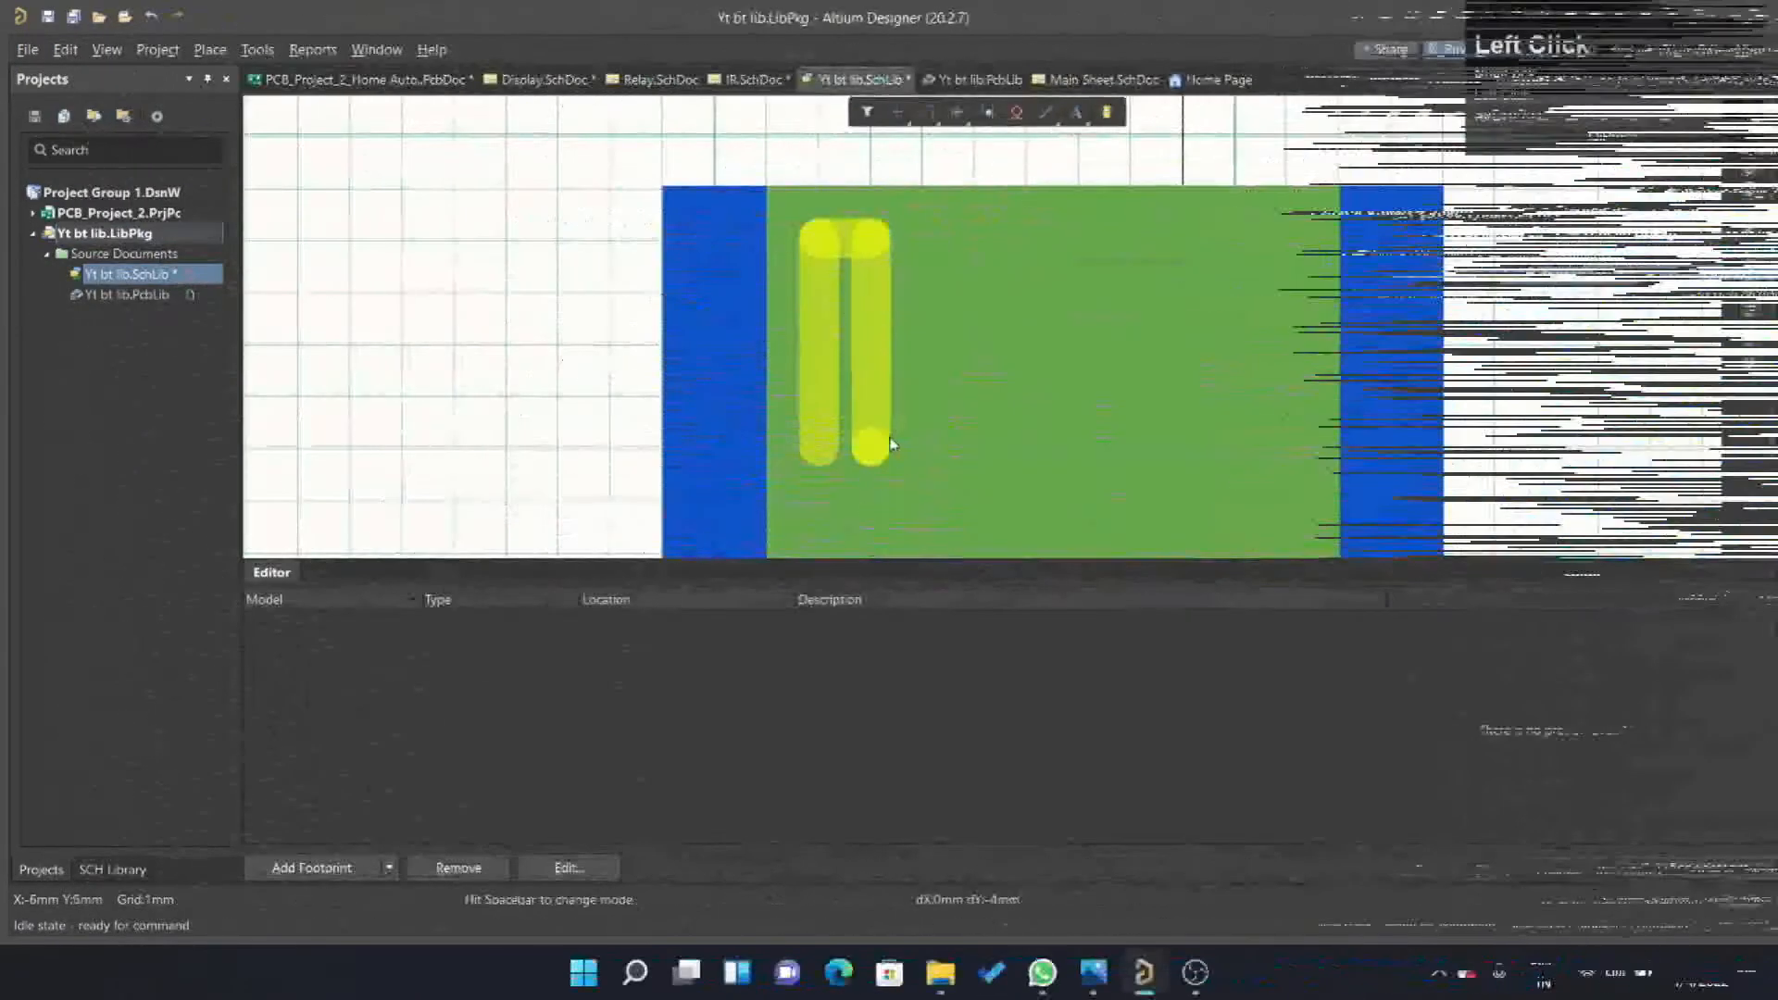
click(923, 445)
click(924, 239)
click(974, 239)
click(1027, 444)
click(1027, 238)
click(1078, 444)
click(1131, 239)
click(1183, 444)
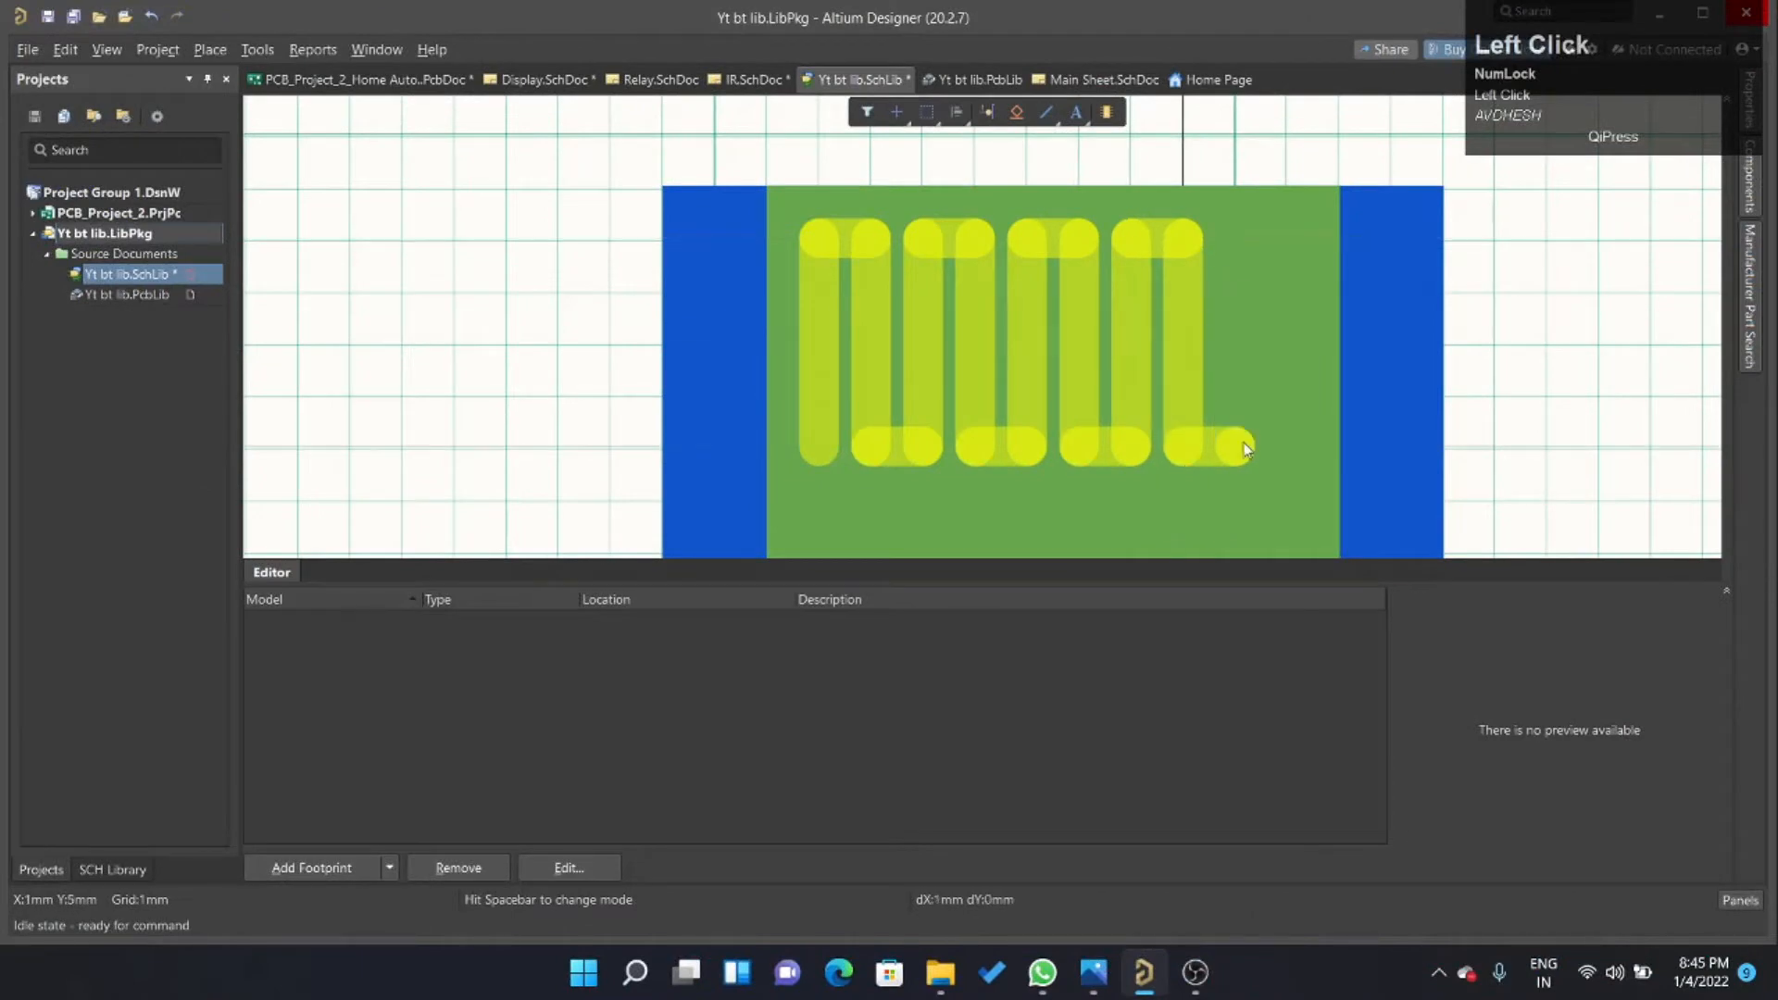
click(1235, 239)
click(1288, 239)
right_click(1287, 450)
right_click(1287, 450)
Recolour the zigzag antenna polyline golden yellow.
ctrl+scroll(1297, 398, down, 4)
scroll(1314, 345, down, 3)
ctrl+scroll(1297, 371, up, 1)
click(1097, 422)
drag(1045, 444, 1052, 459)
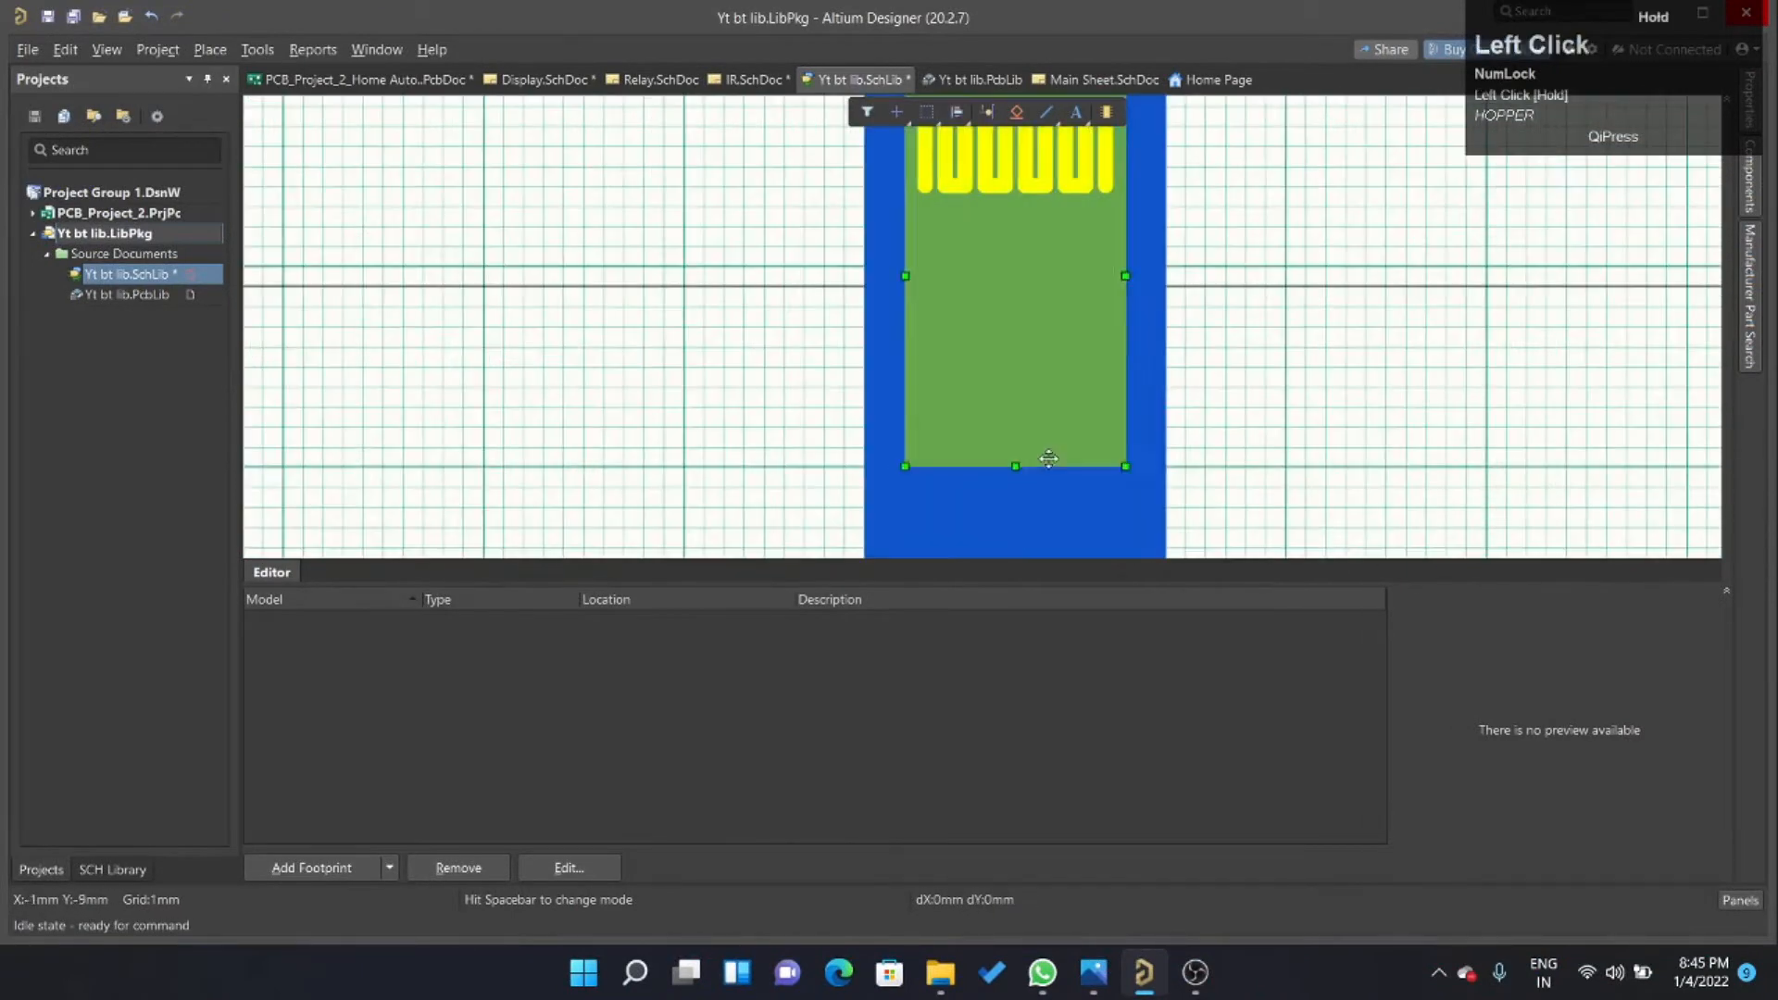
ctrl+scroll(926, 278, down, 2)
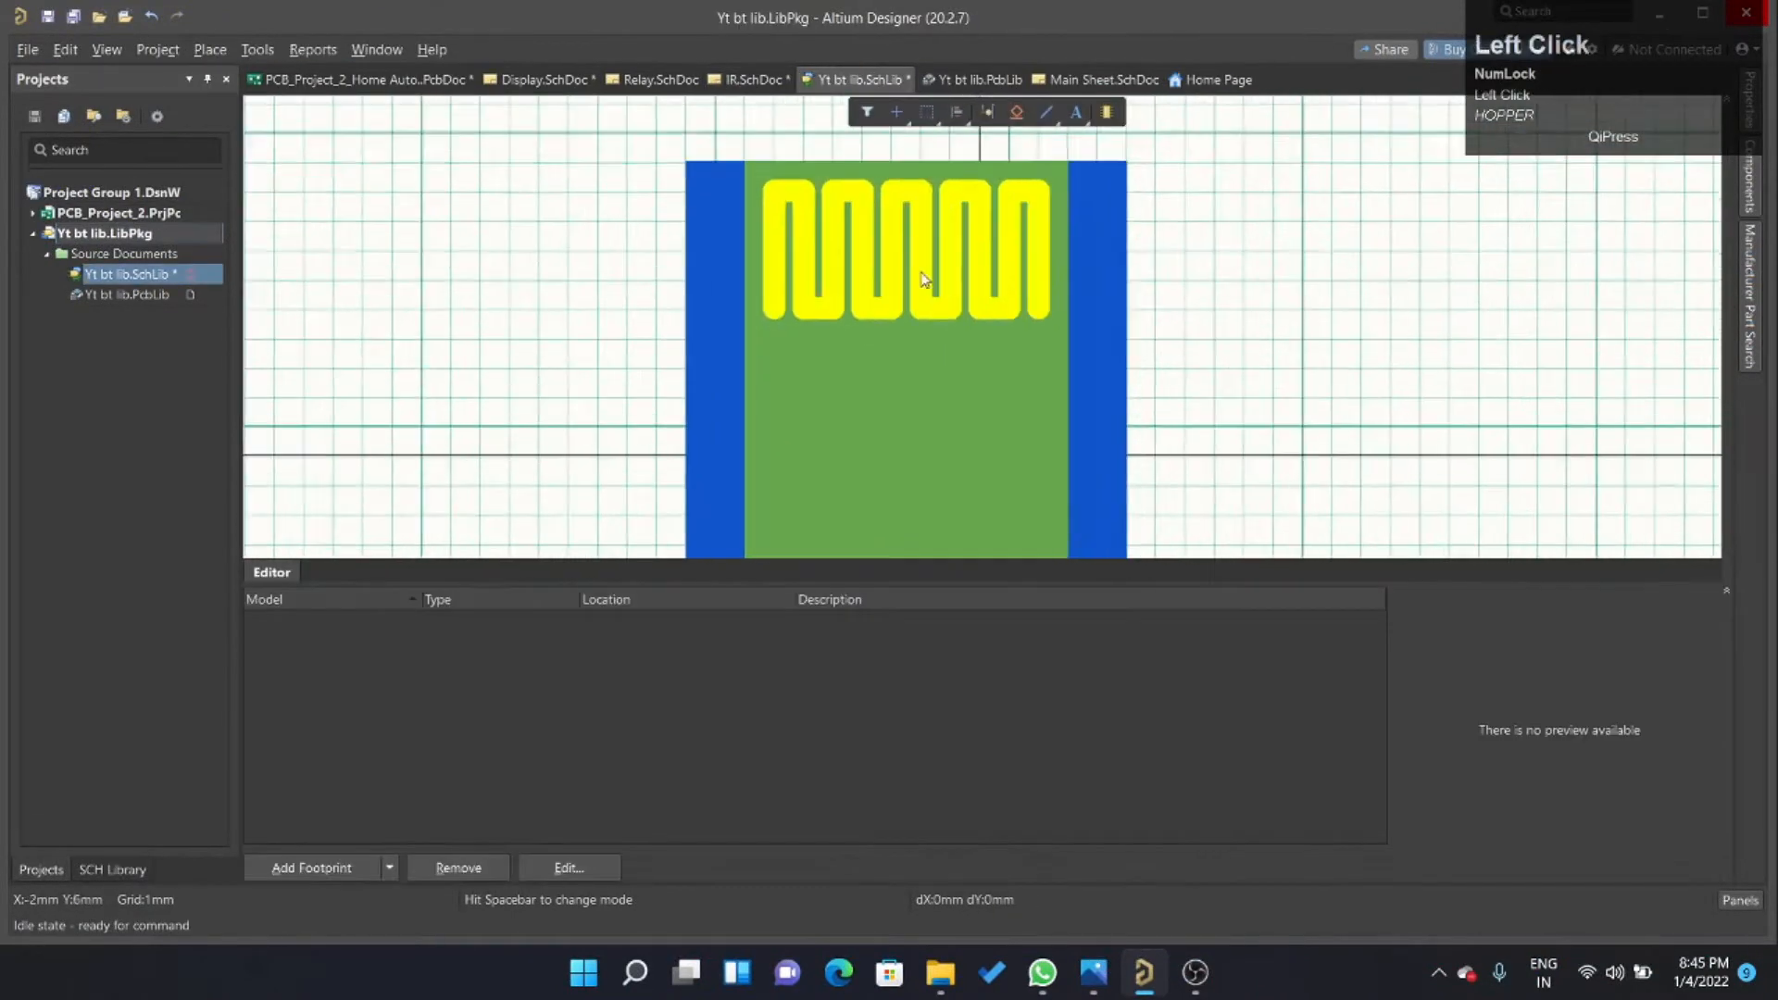
click(811, 237)
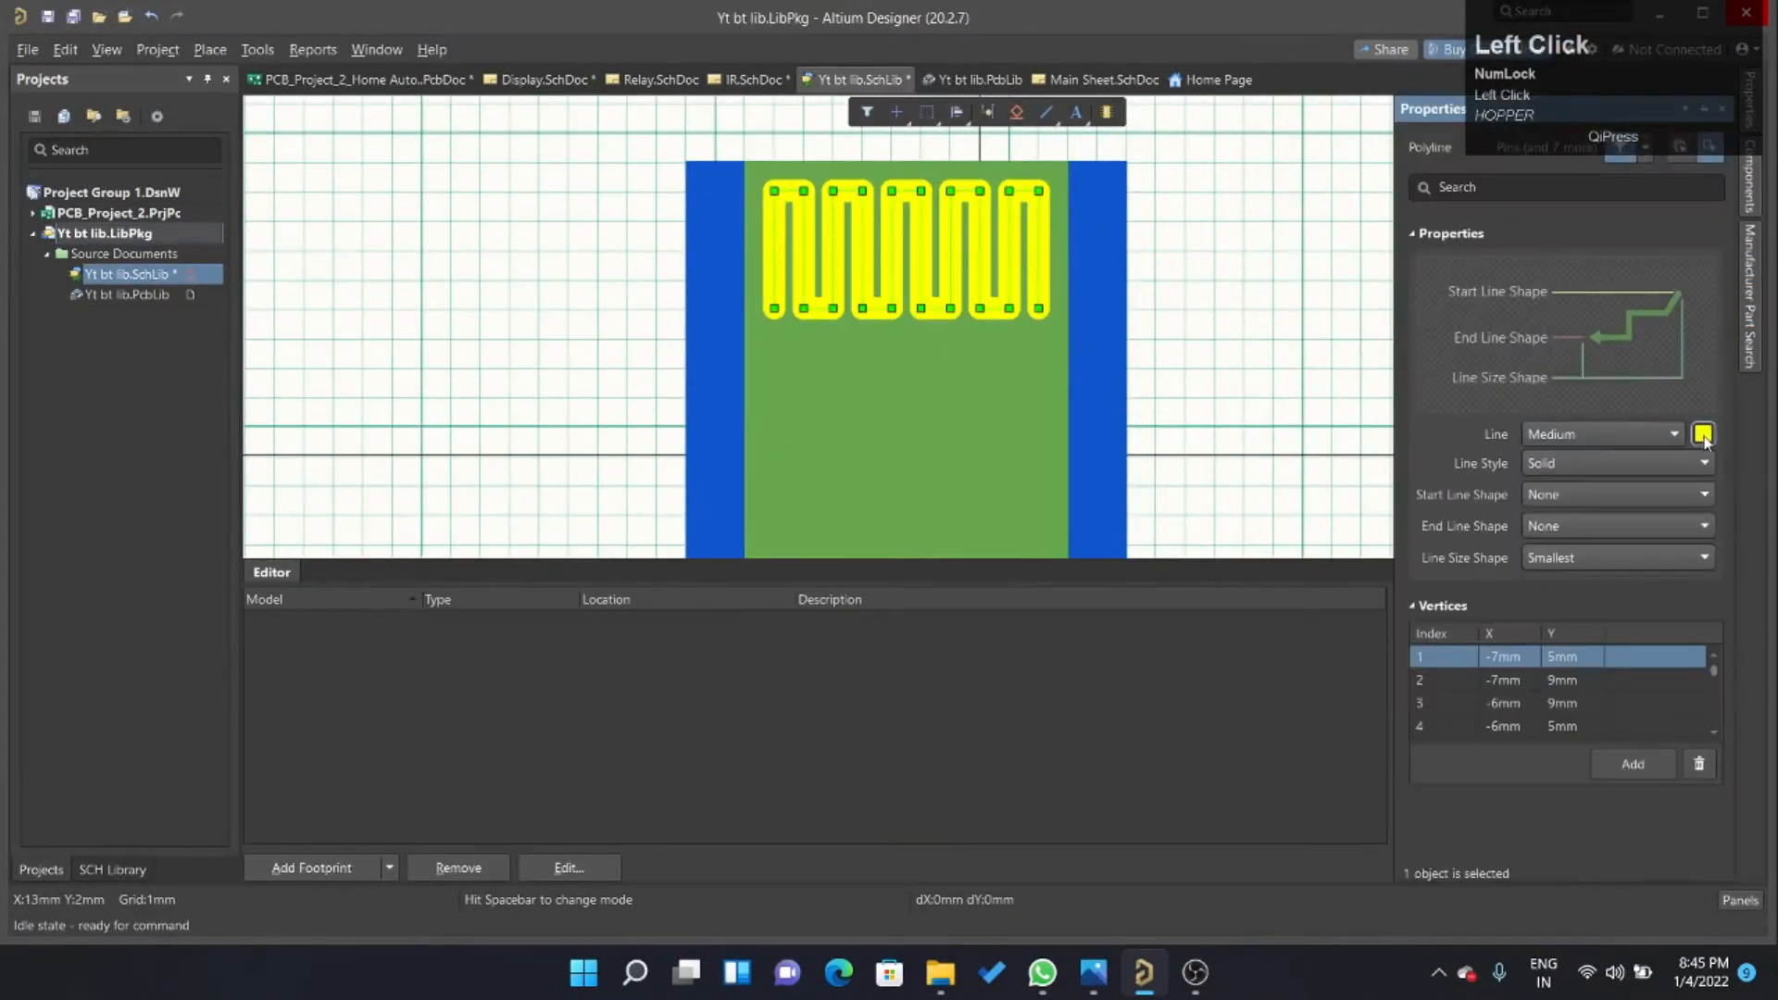
ctrl+scroll(815, 269, down, 4)
ctrl+scroll(871, 336, up, 3)
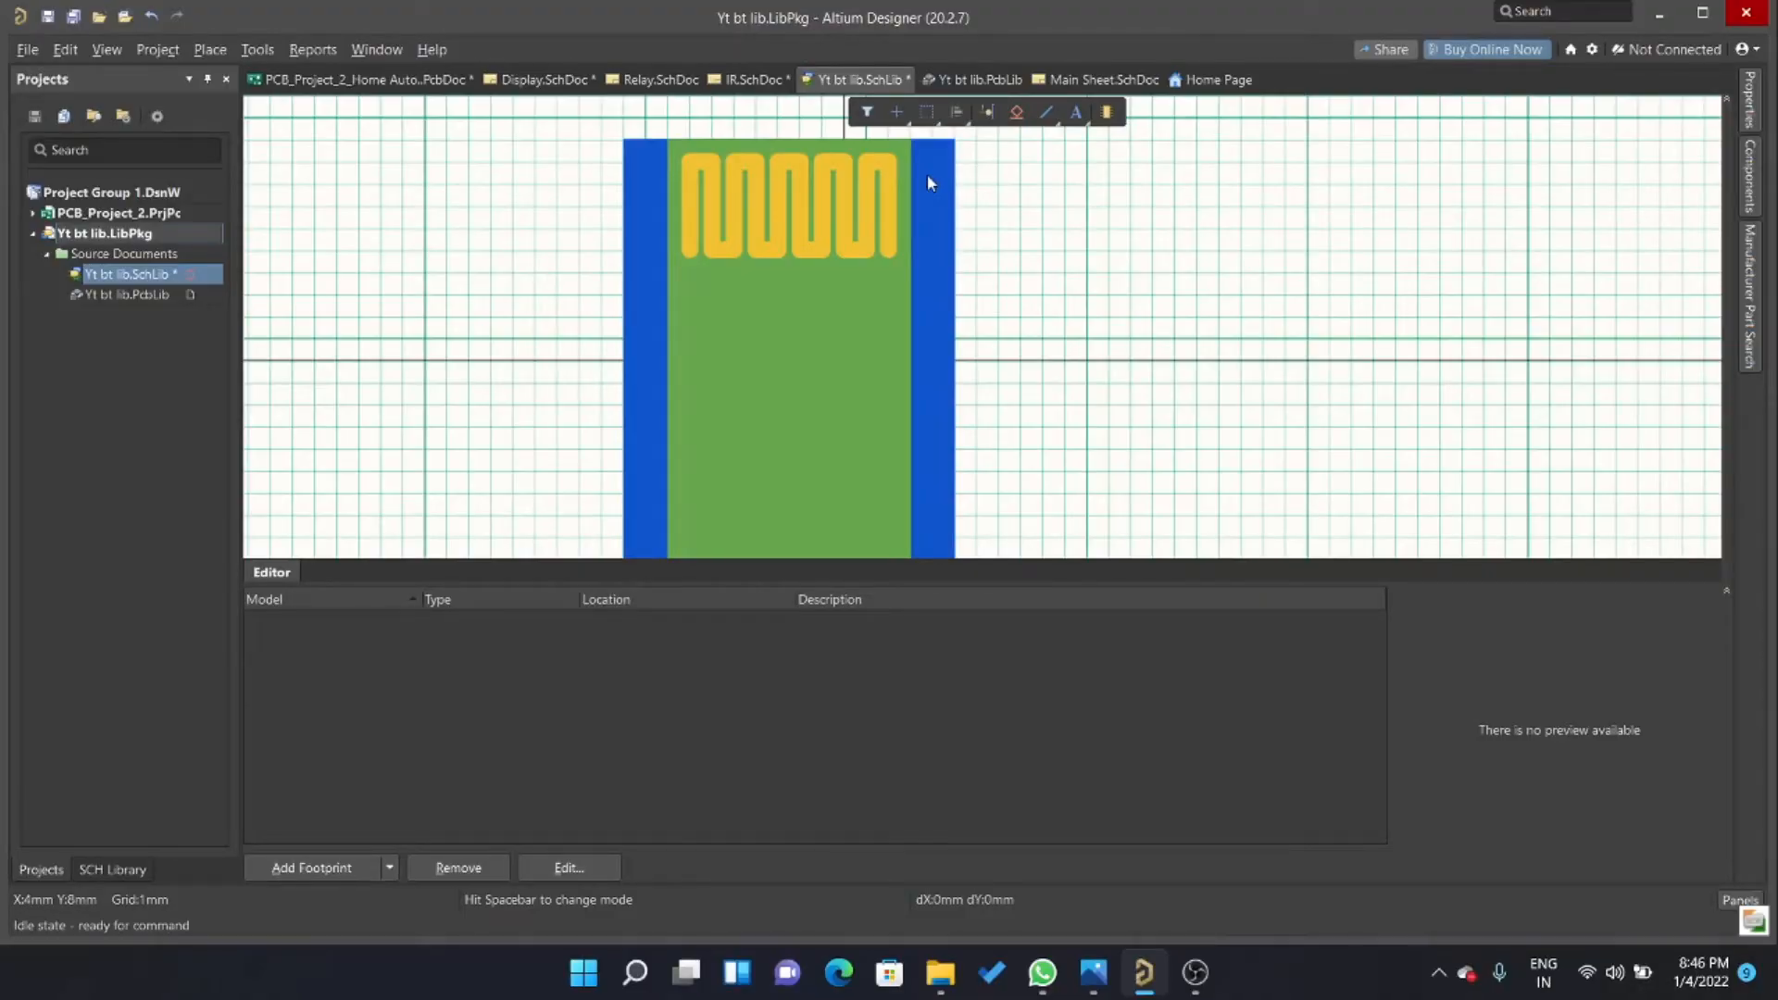
right_click(1046, 112)
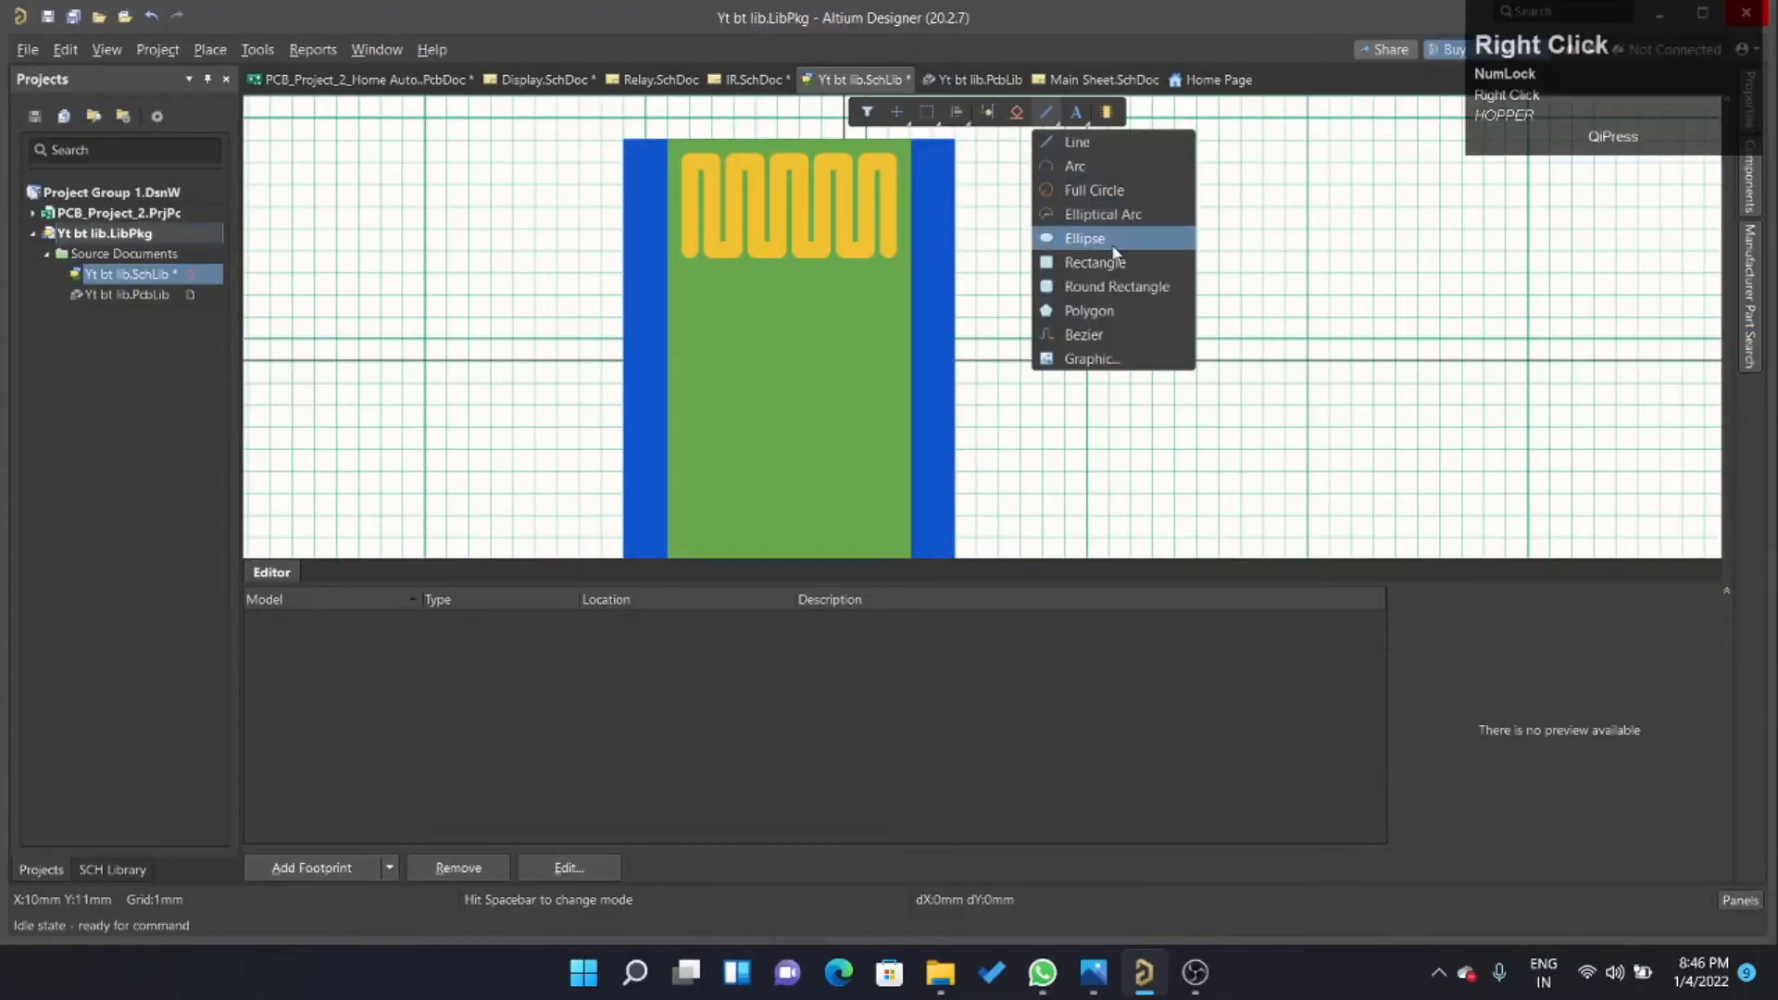
click(1107, 263)
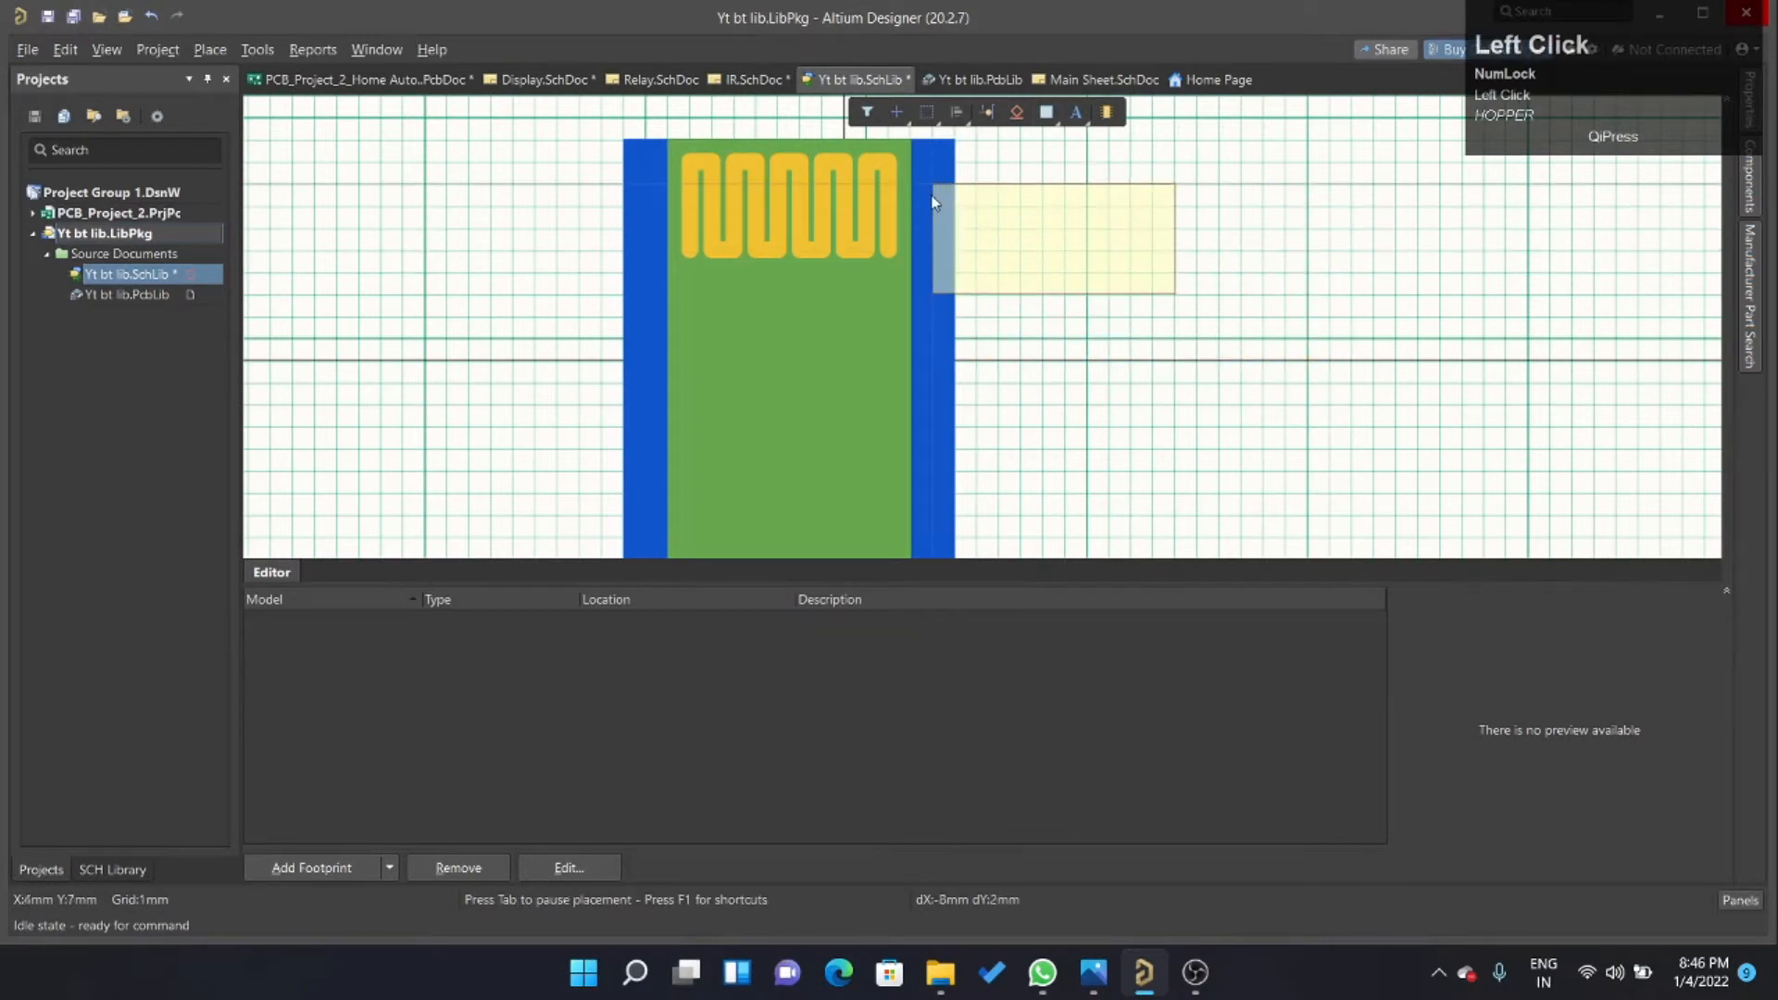
ctrl+scroll(933, 201, down, 4)
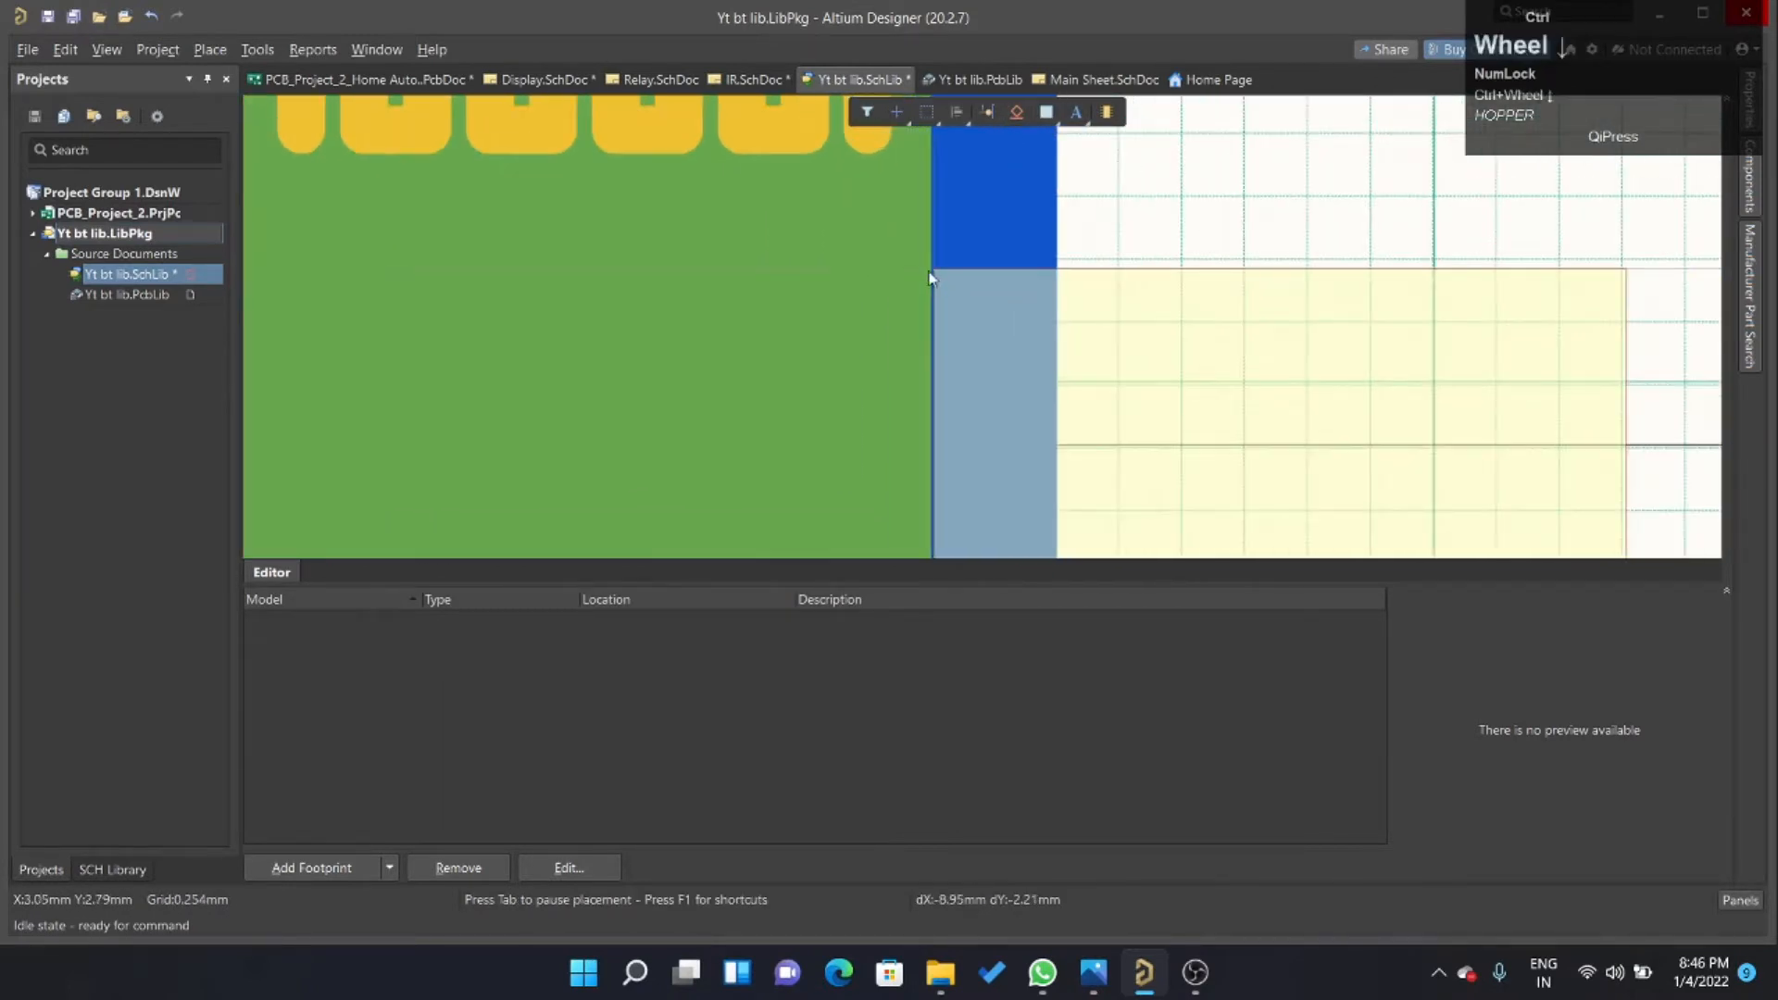
click(928, 272)
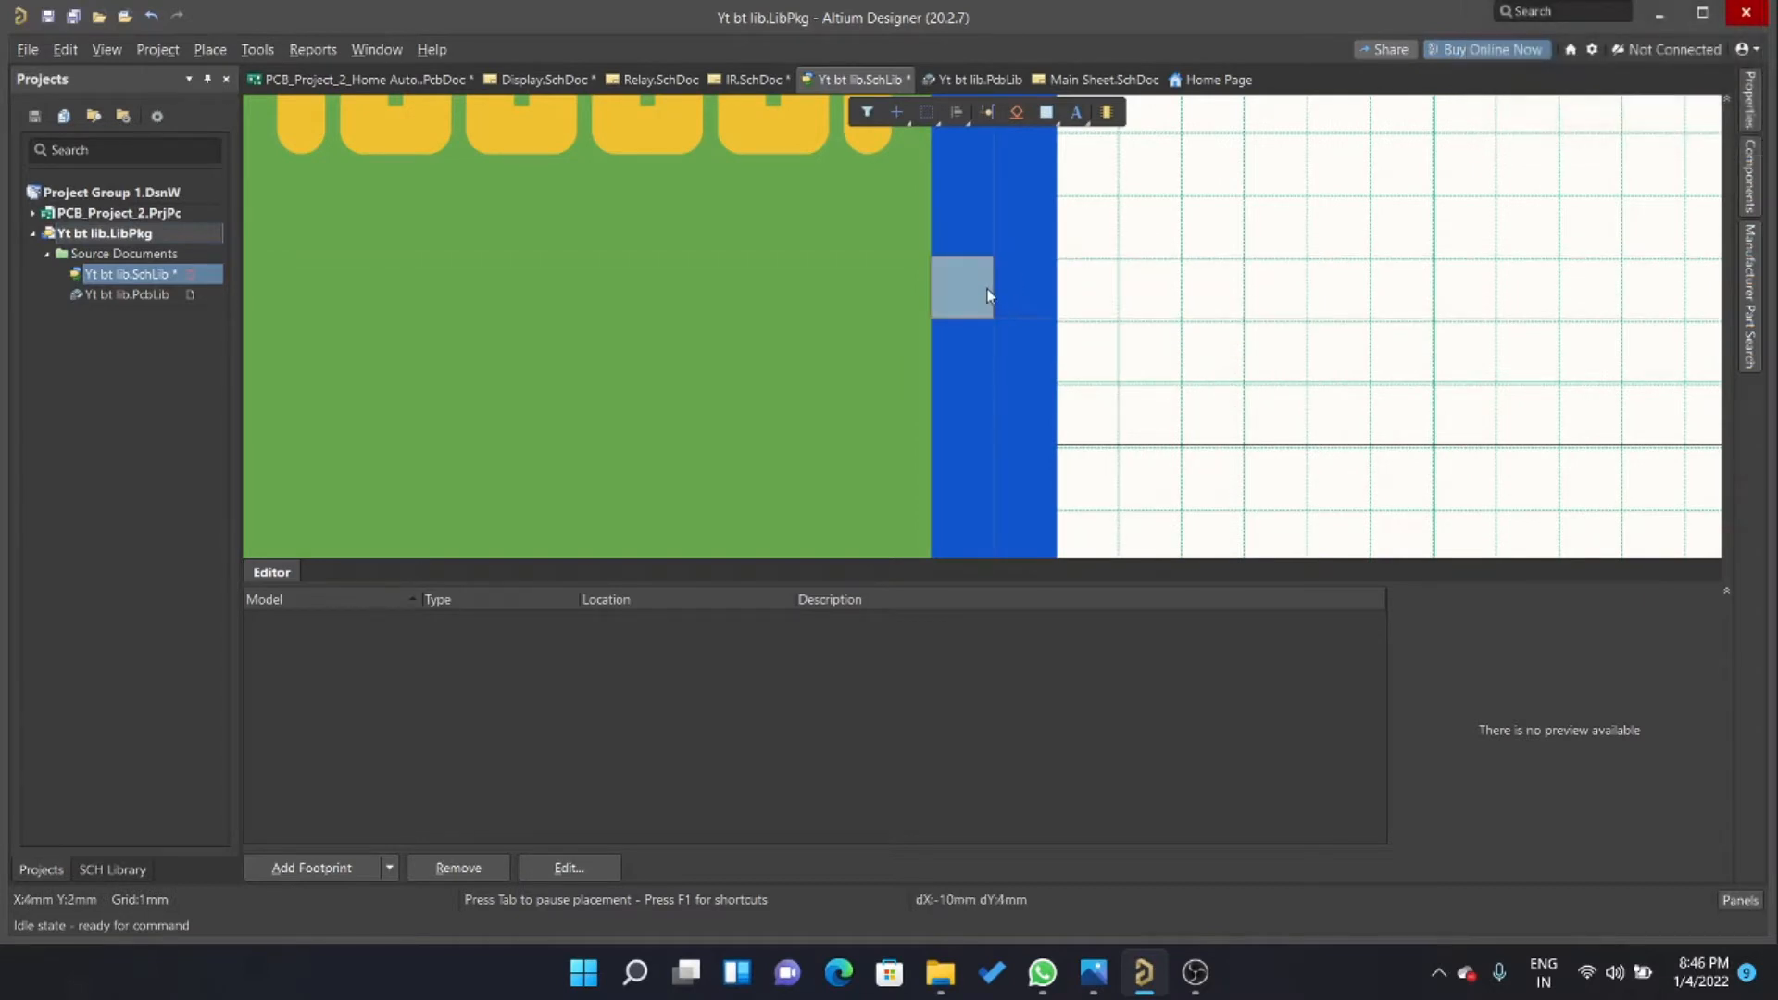
Set the snap grid size to 0.1 mm.
click(106, 49)
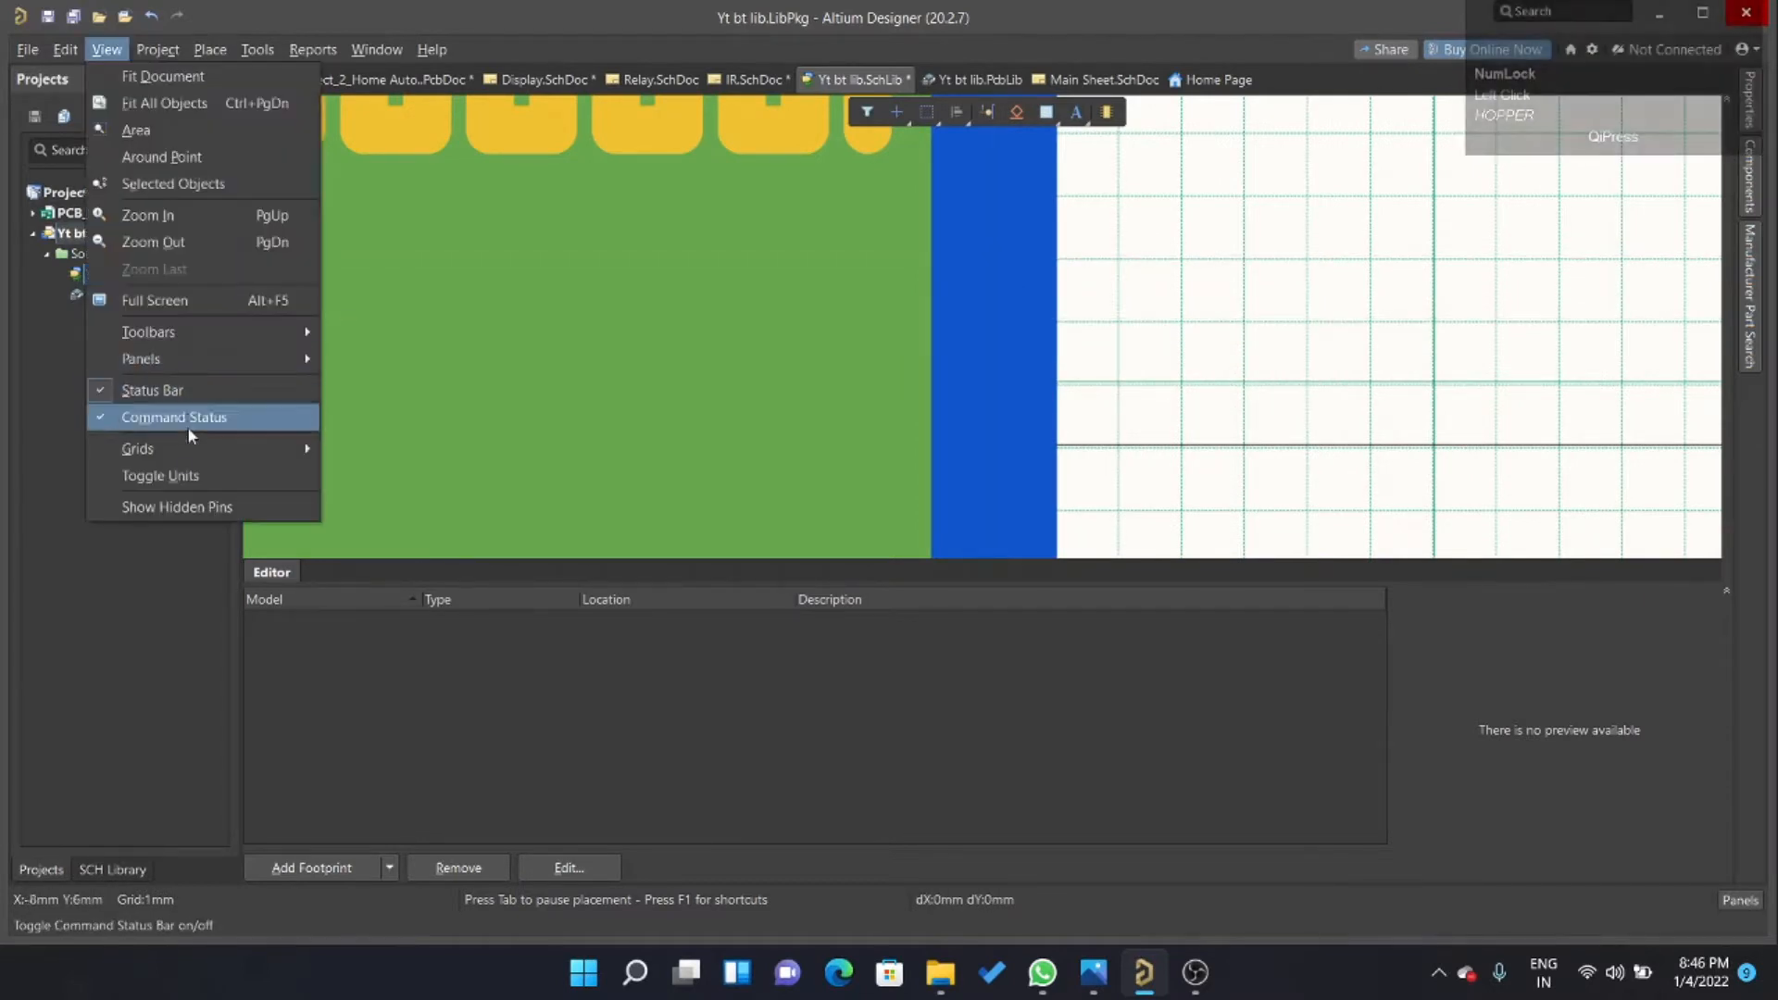
mouse_move(189, 444)
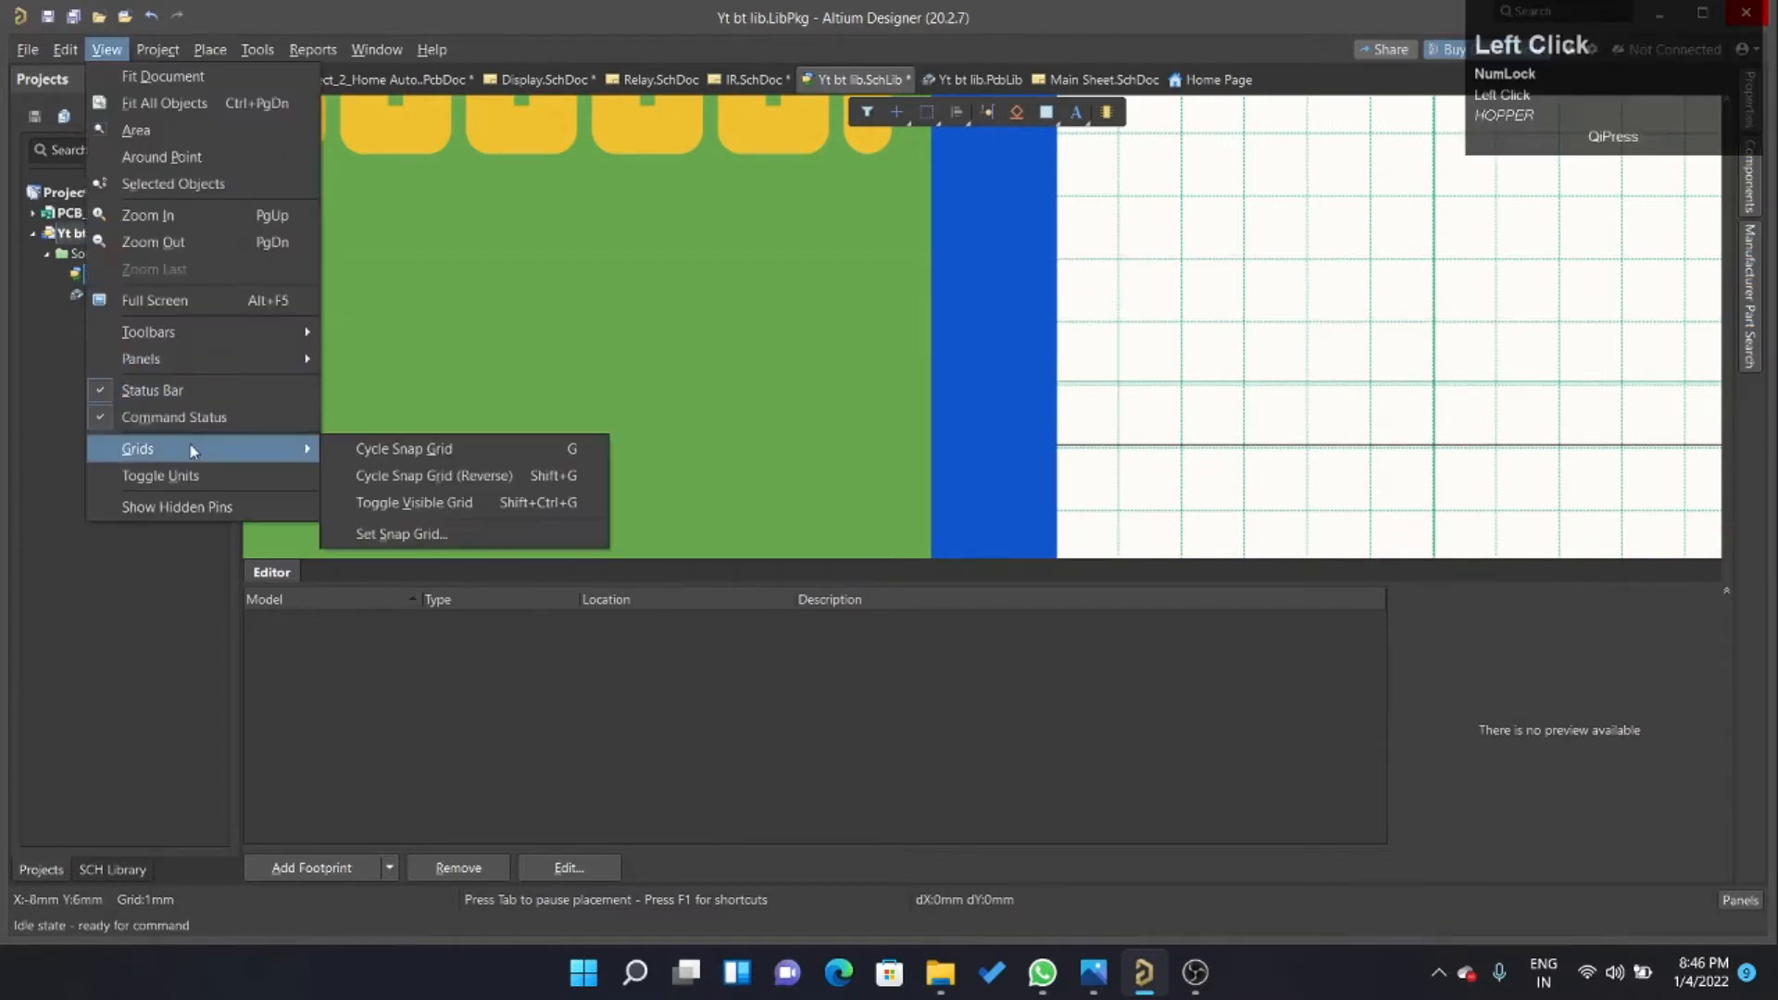
click(408, 533)
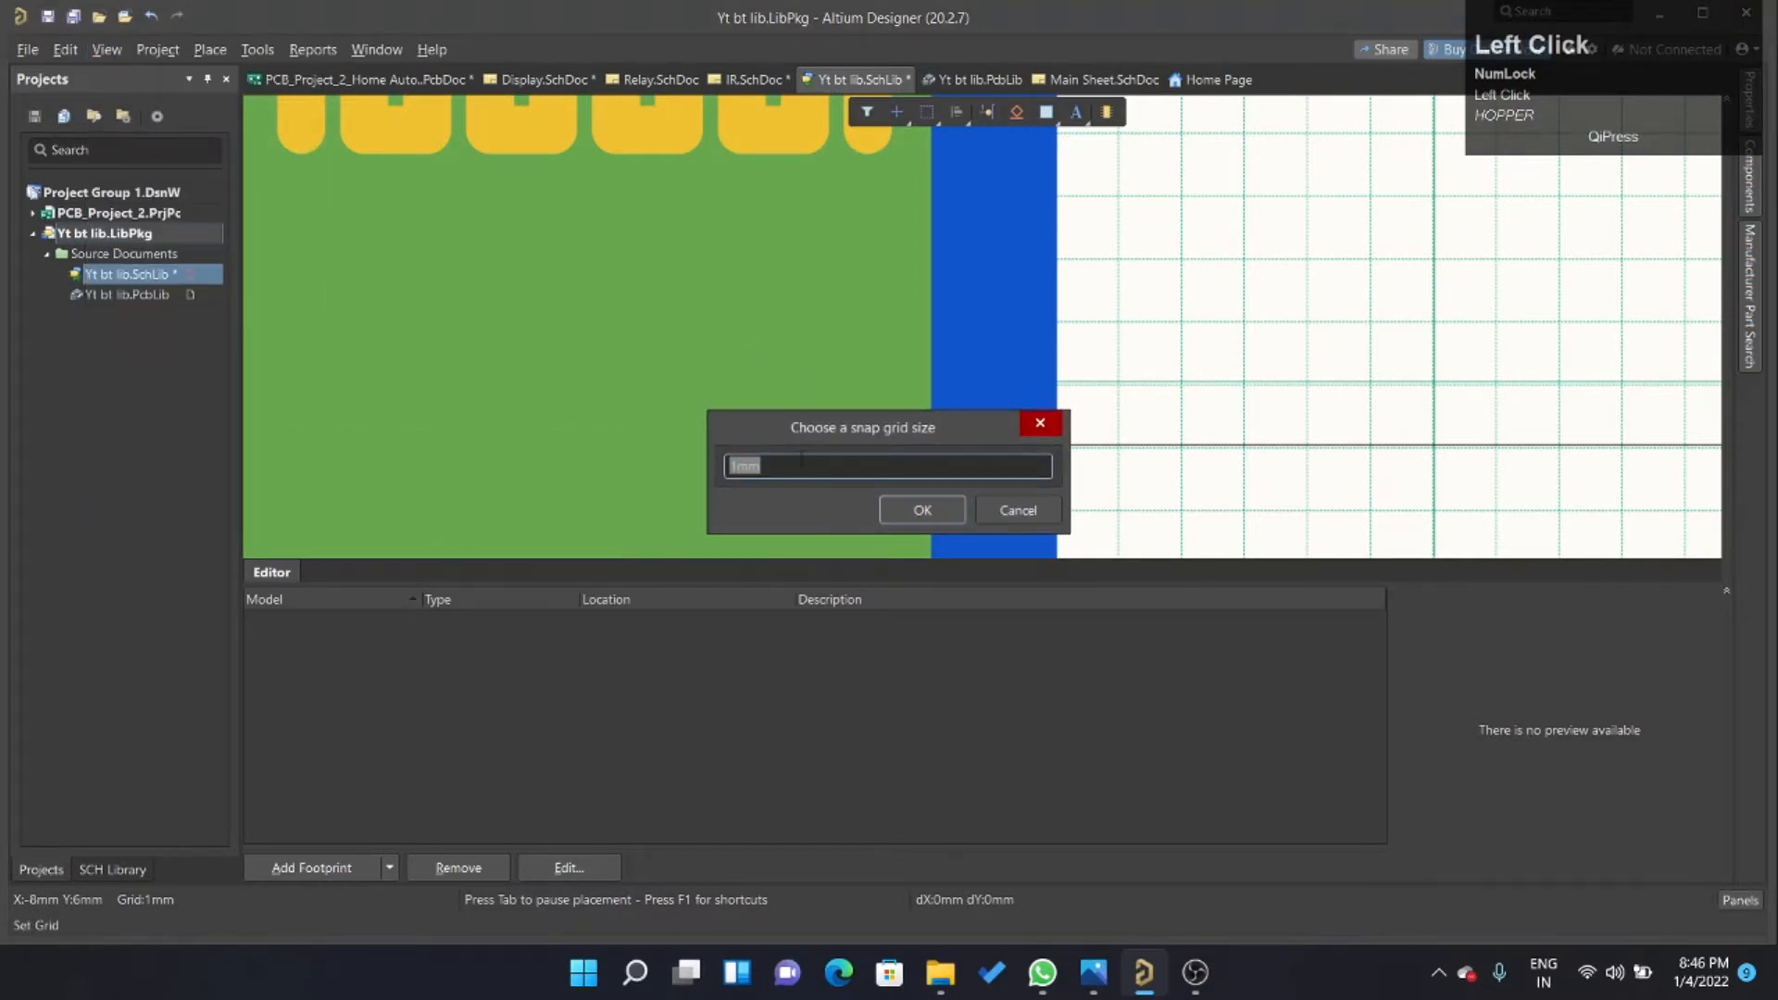
text(0.1)
key(Return)
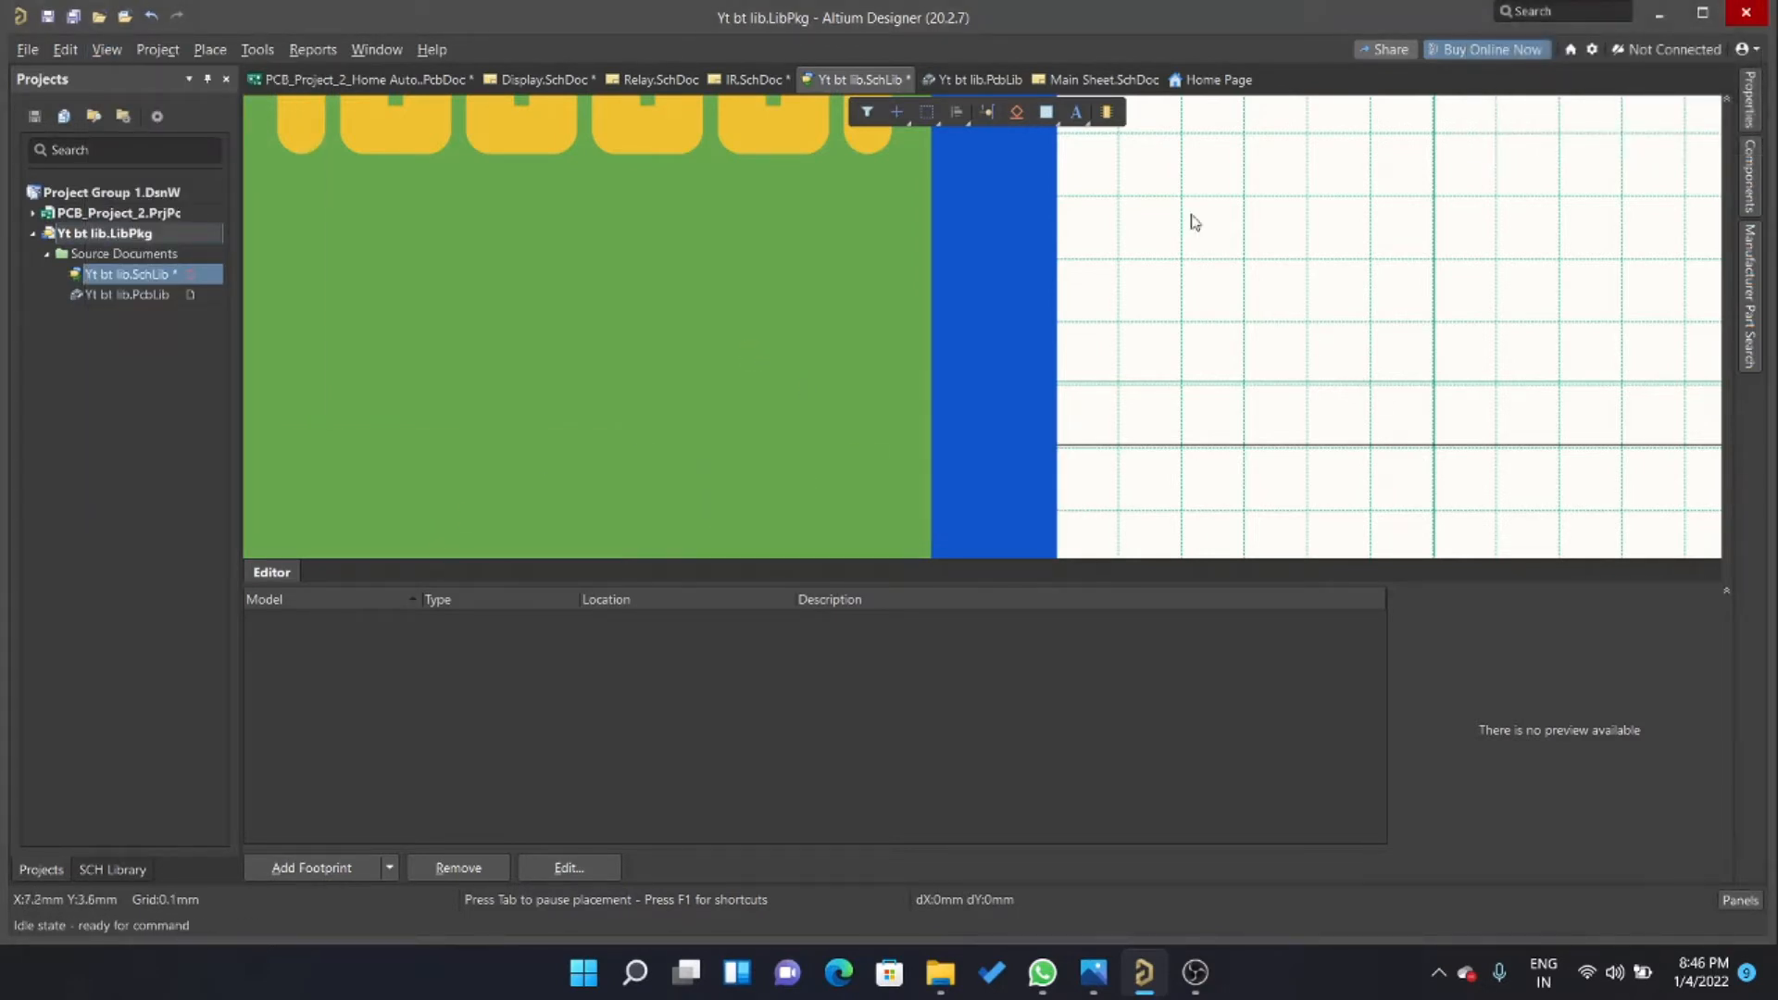
Draw a pad rectangle about 1 mm wide and 0.5 mm high on the right blue strip, against the green rectangle's edge, using a 0.254 mm grid.
click(1039, 147)
ctrl+scroll(926, 254, down, 2)
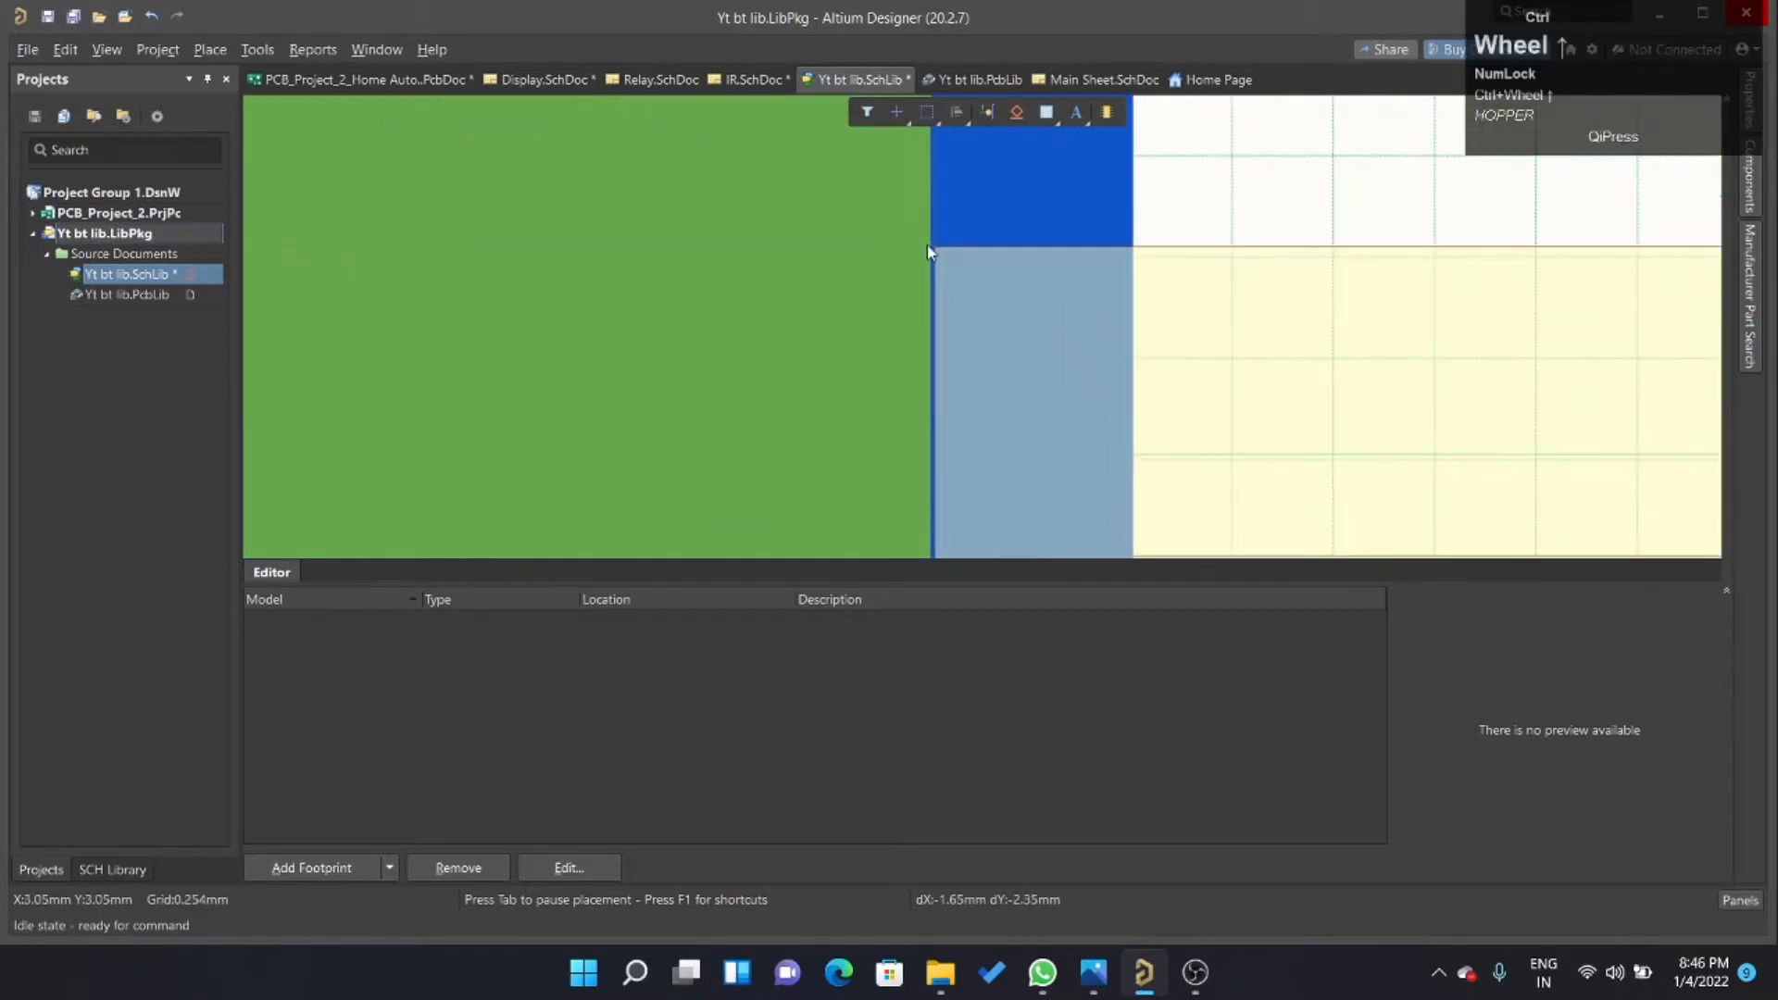
click(932, 267)
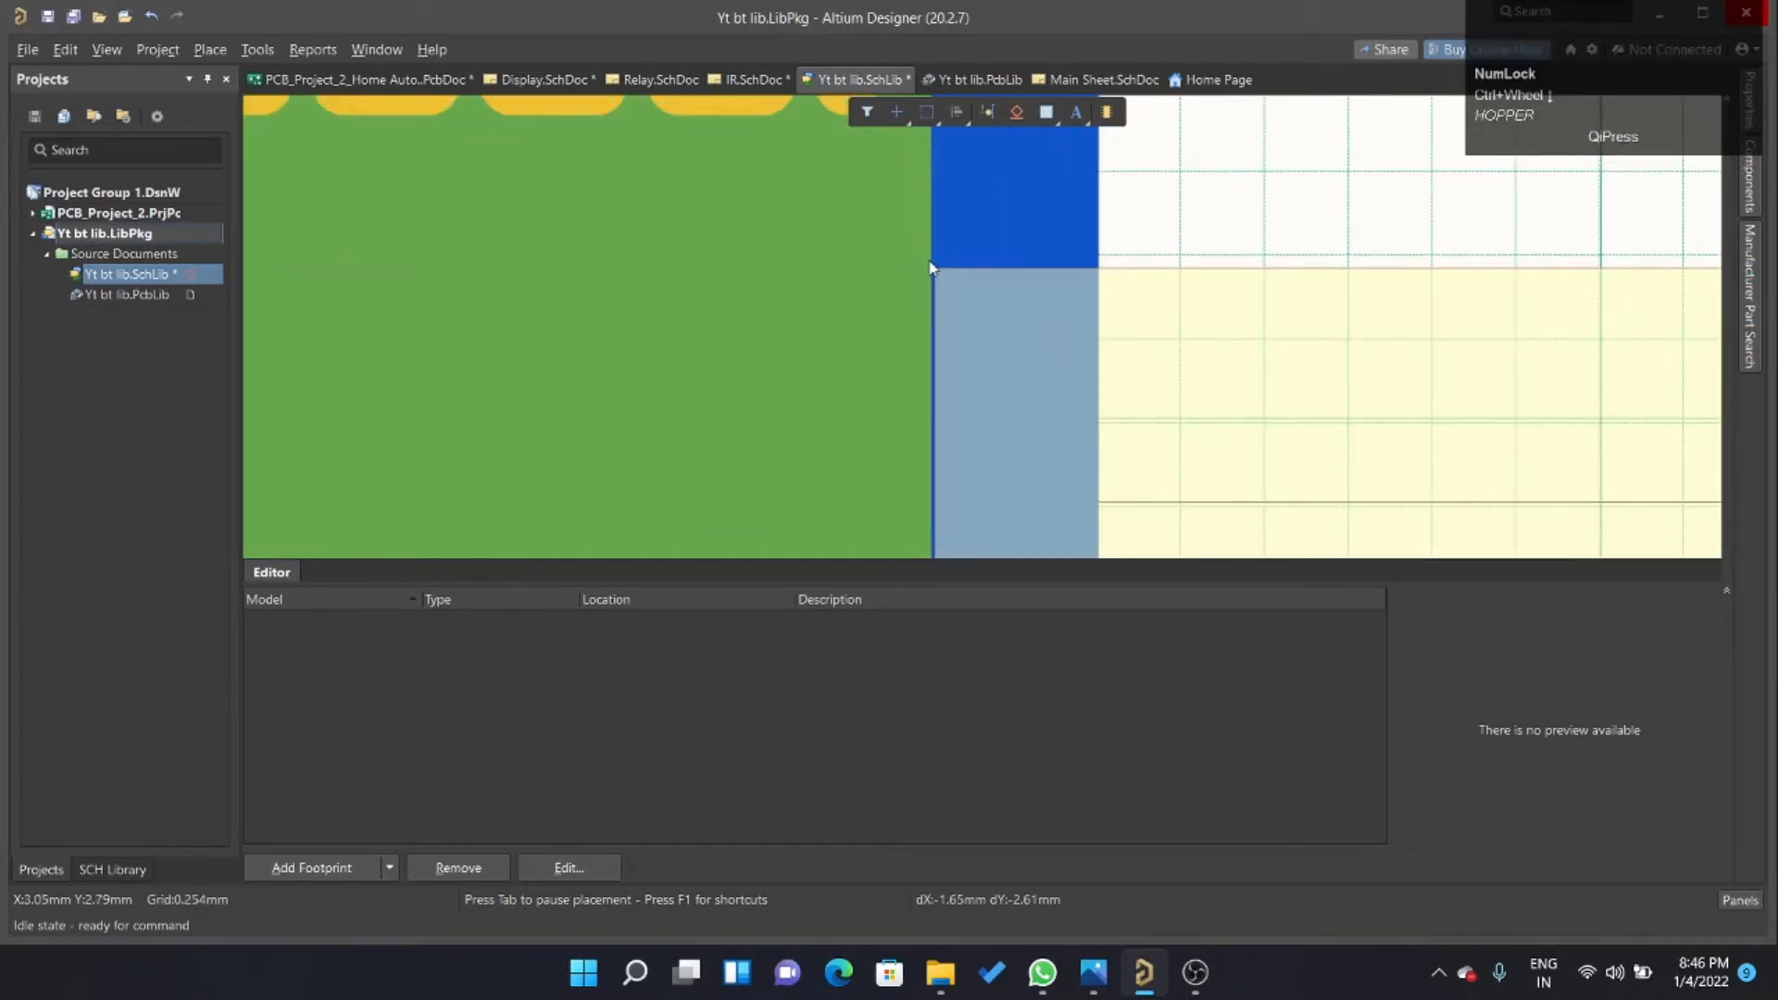
click(1019, 310)
right_click(1262, 280)
Set both the fill and the border of the small pad rectangle to light grey.
click(998, 290)
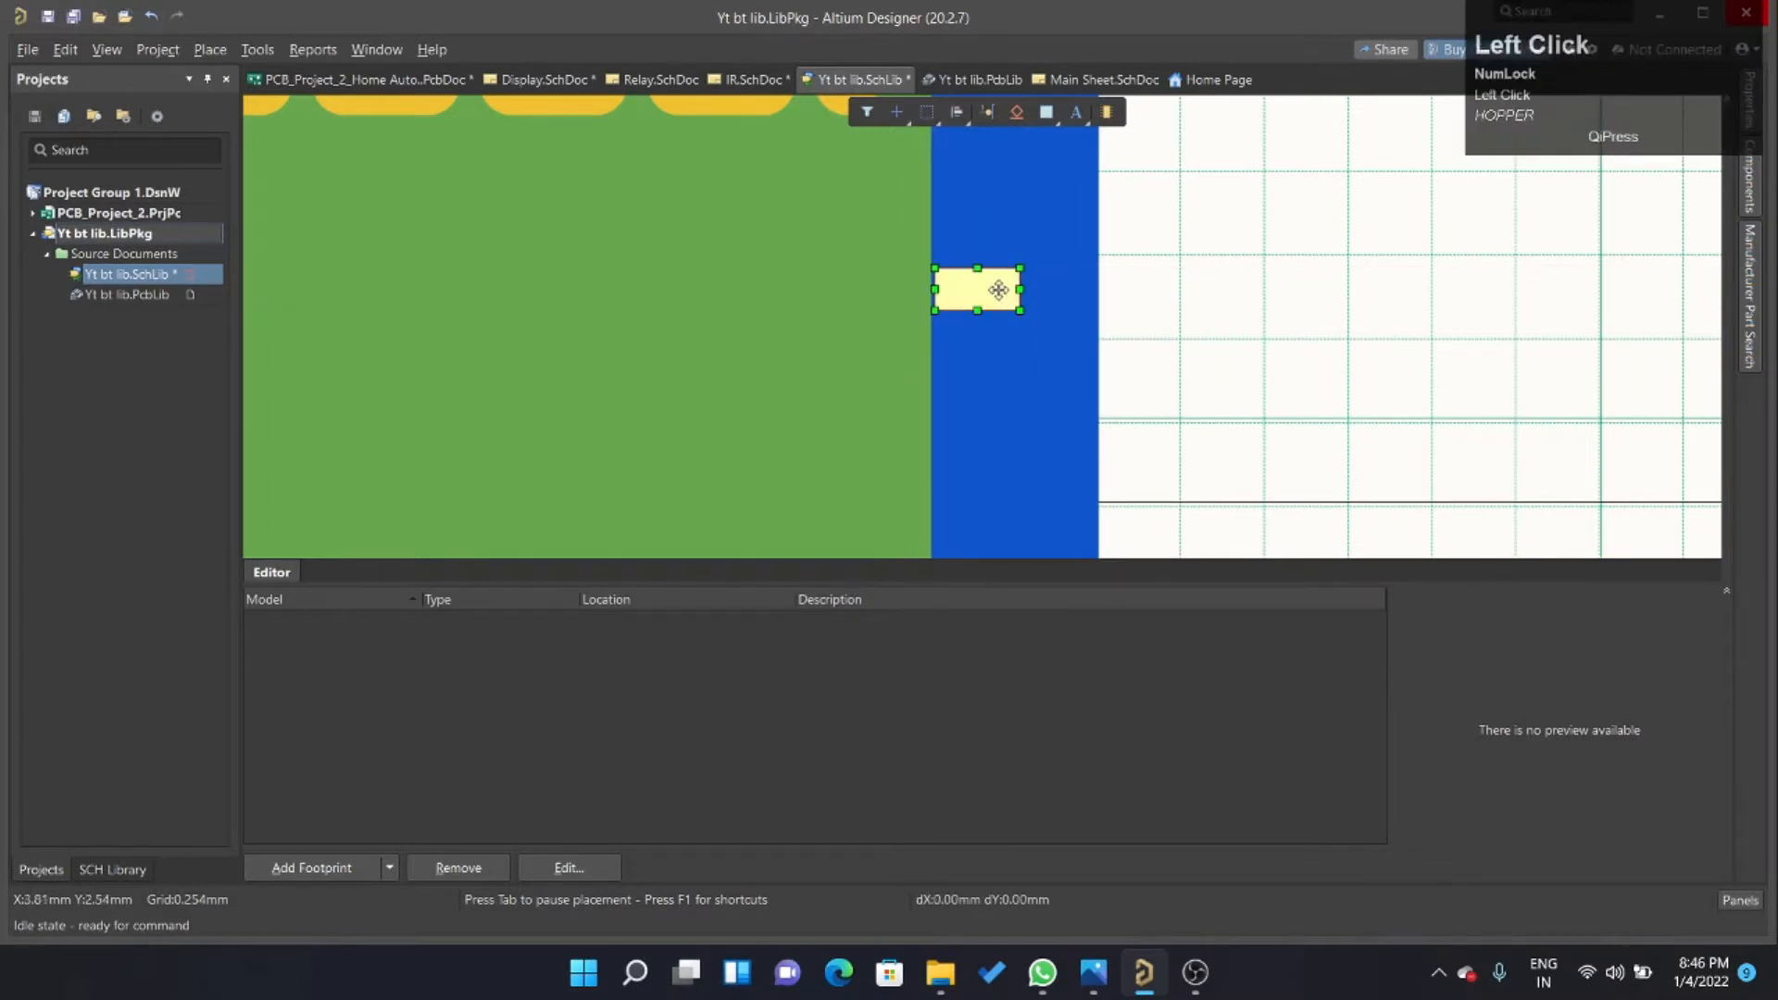
click(1541, 473)
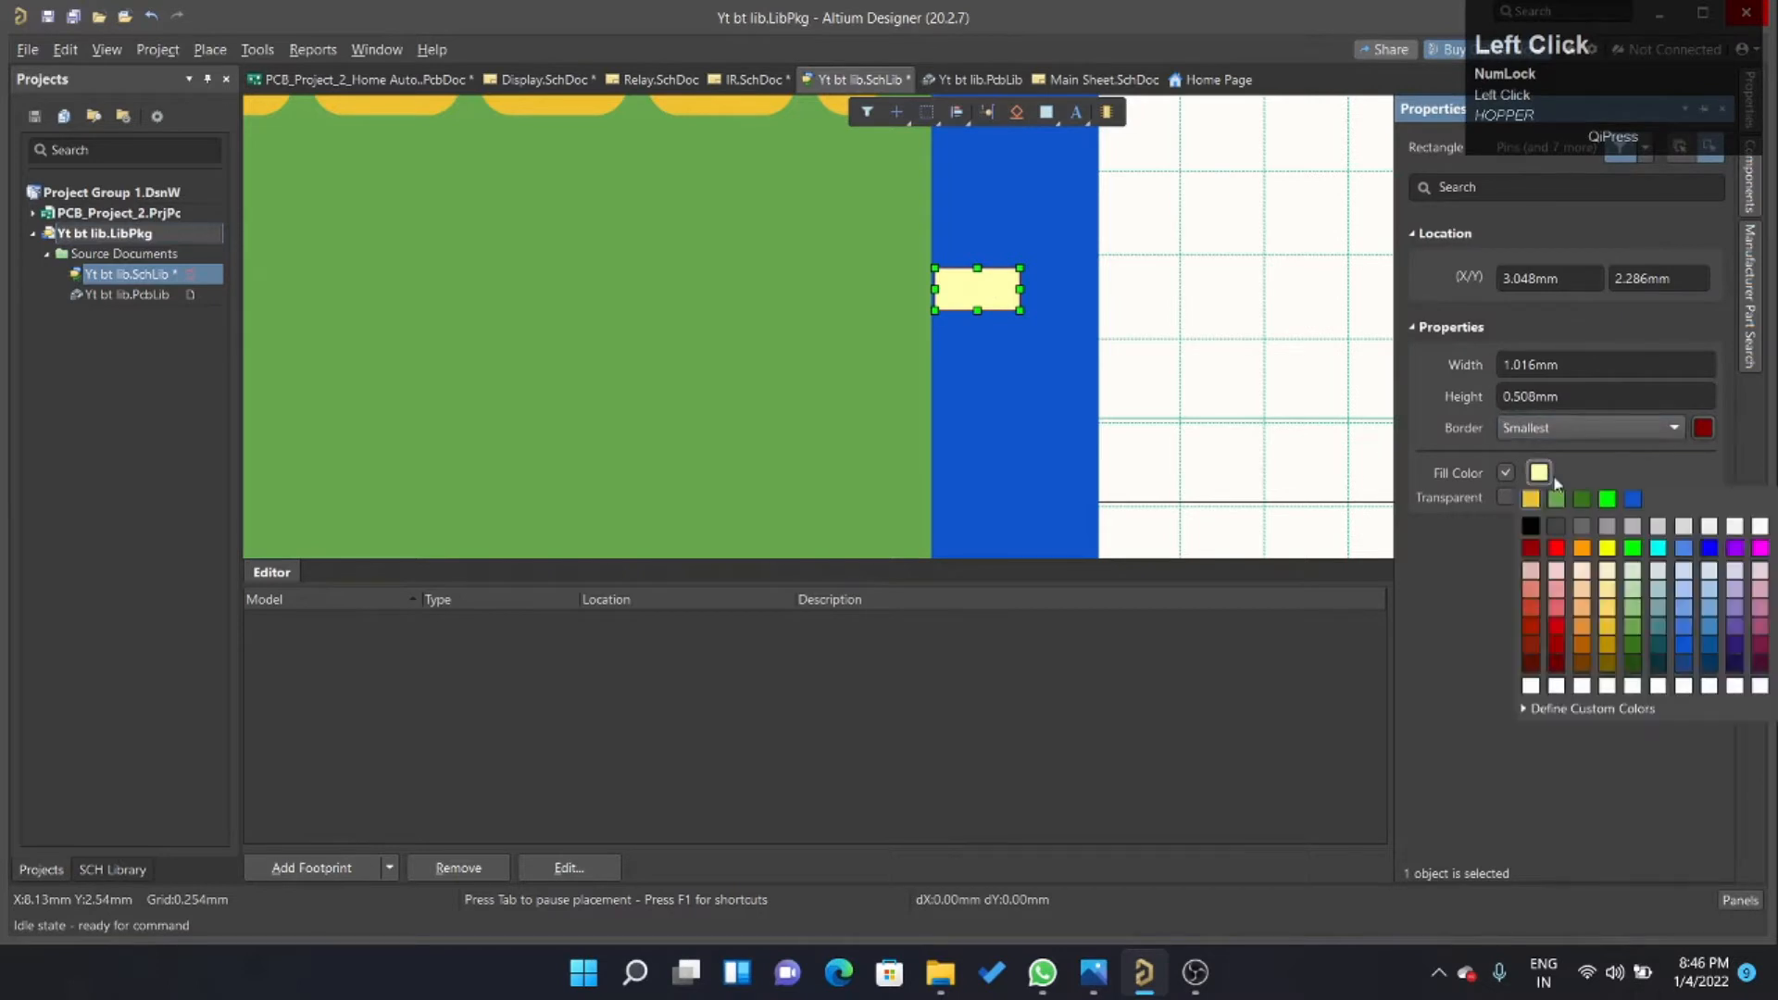
click(1634, 526)
click(1300, 404)
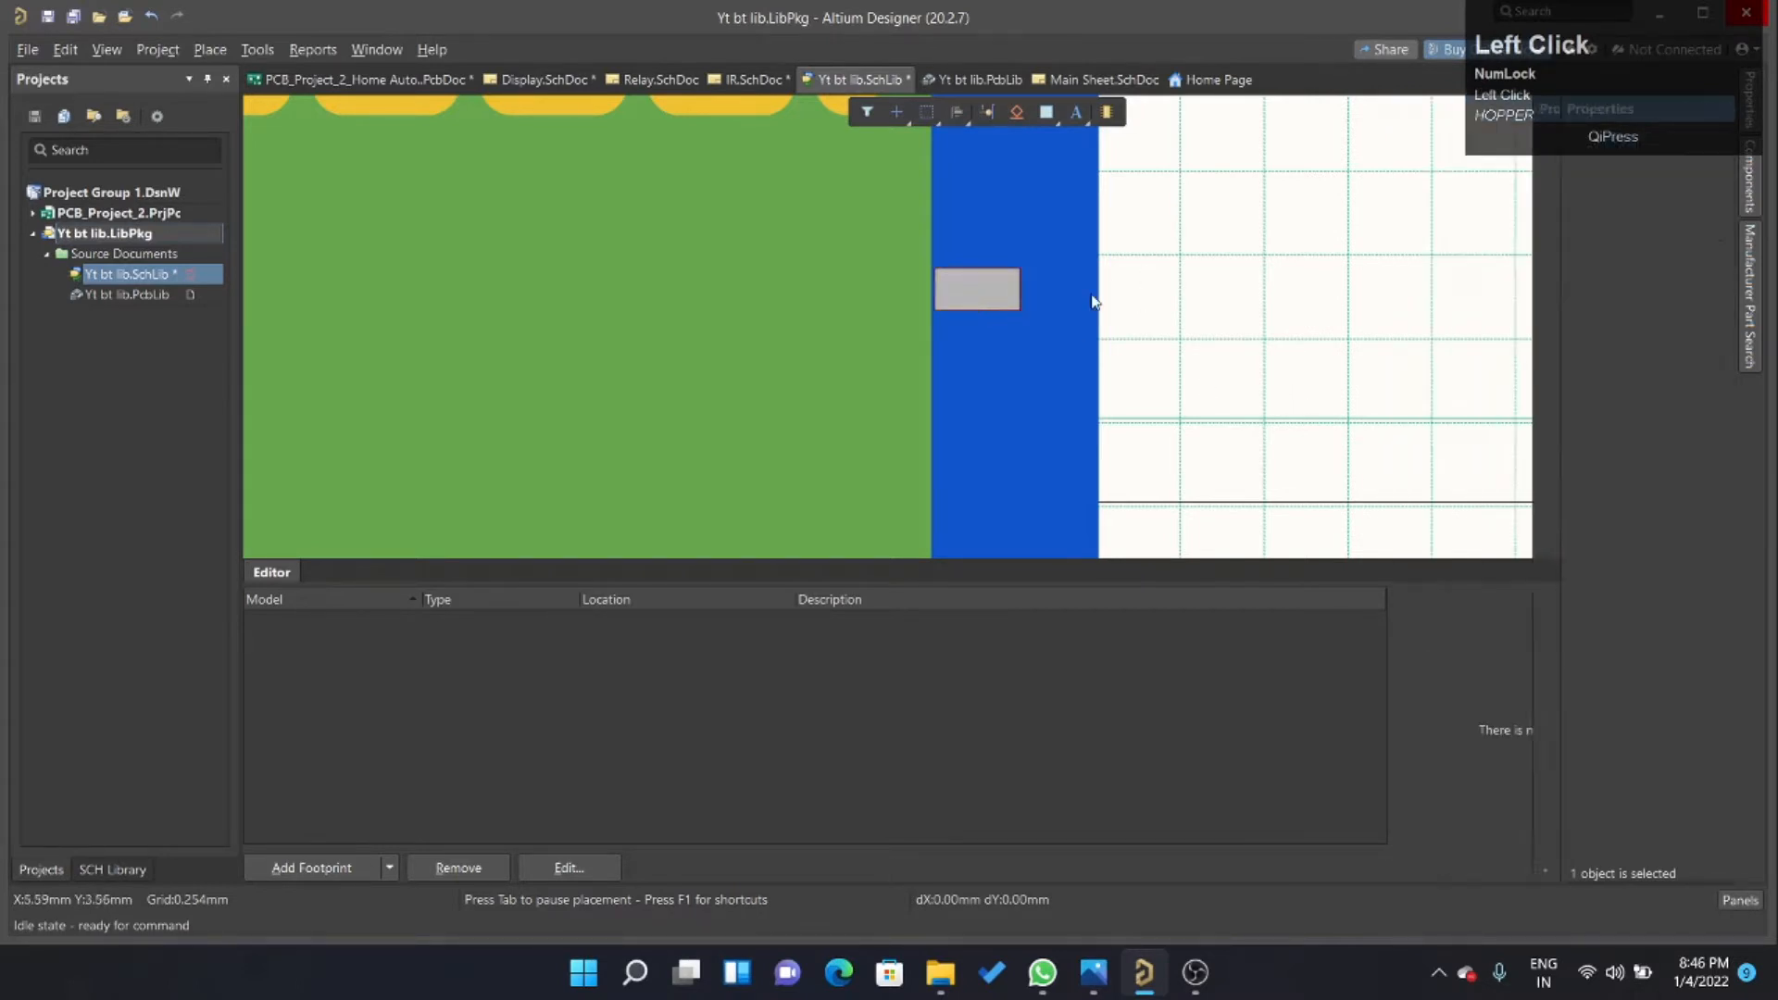
click(969, 283)
click(1000, 297)
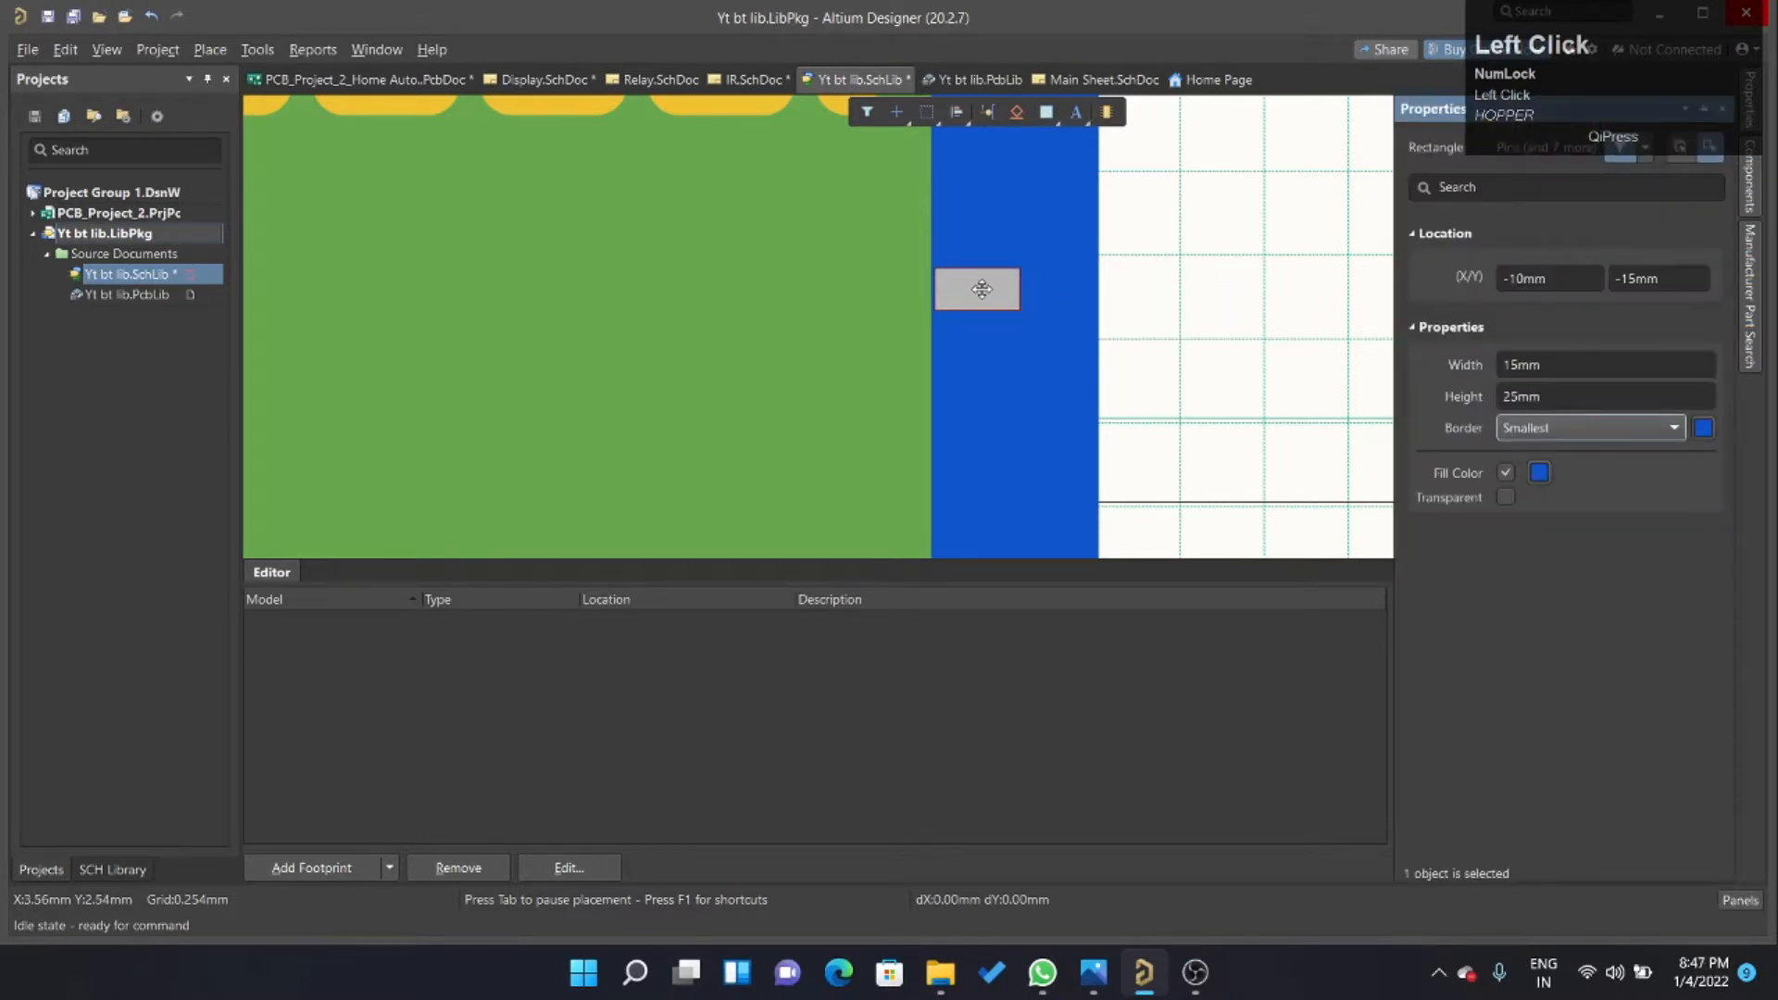
click(982, 289)
click(1539, 473)
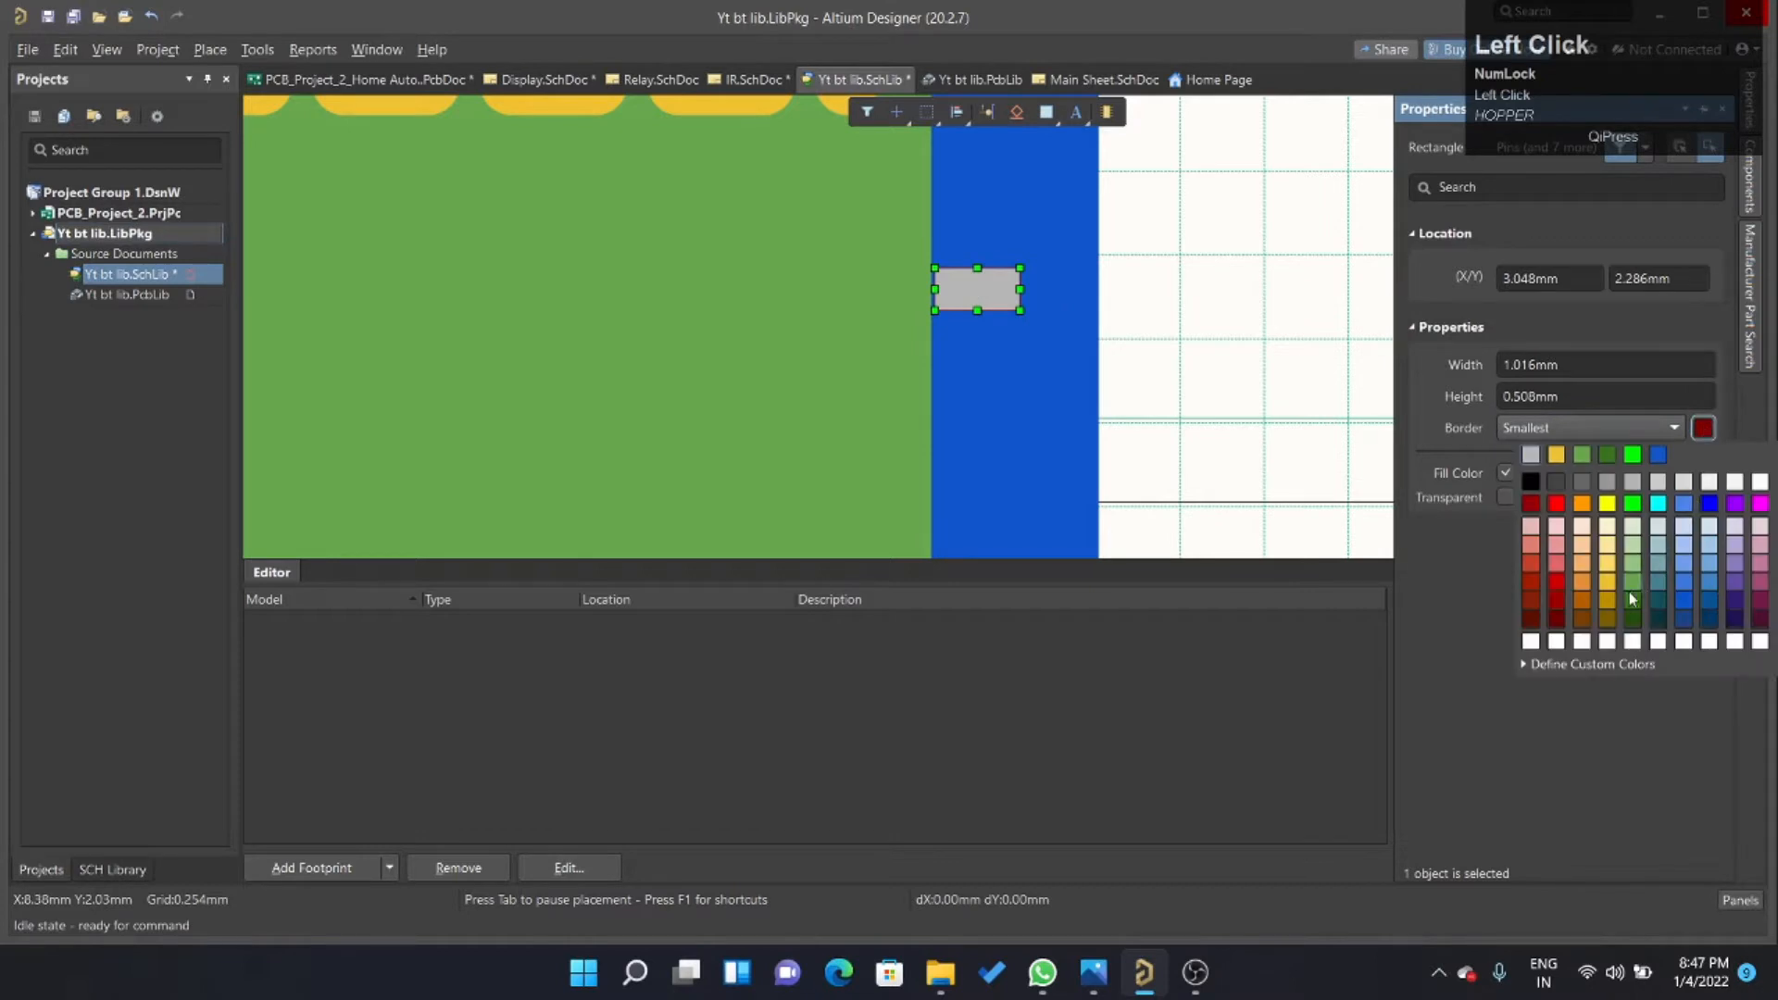
click(1634, 482)
click(1229, 348)
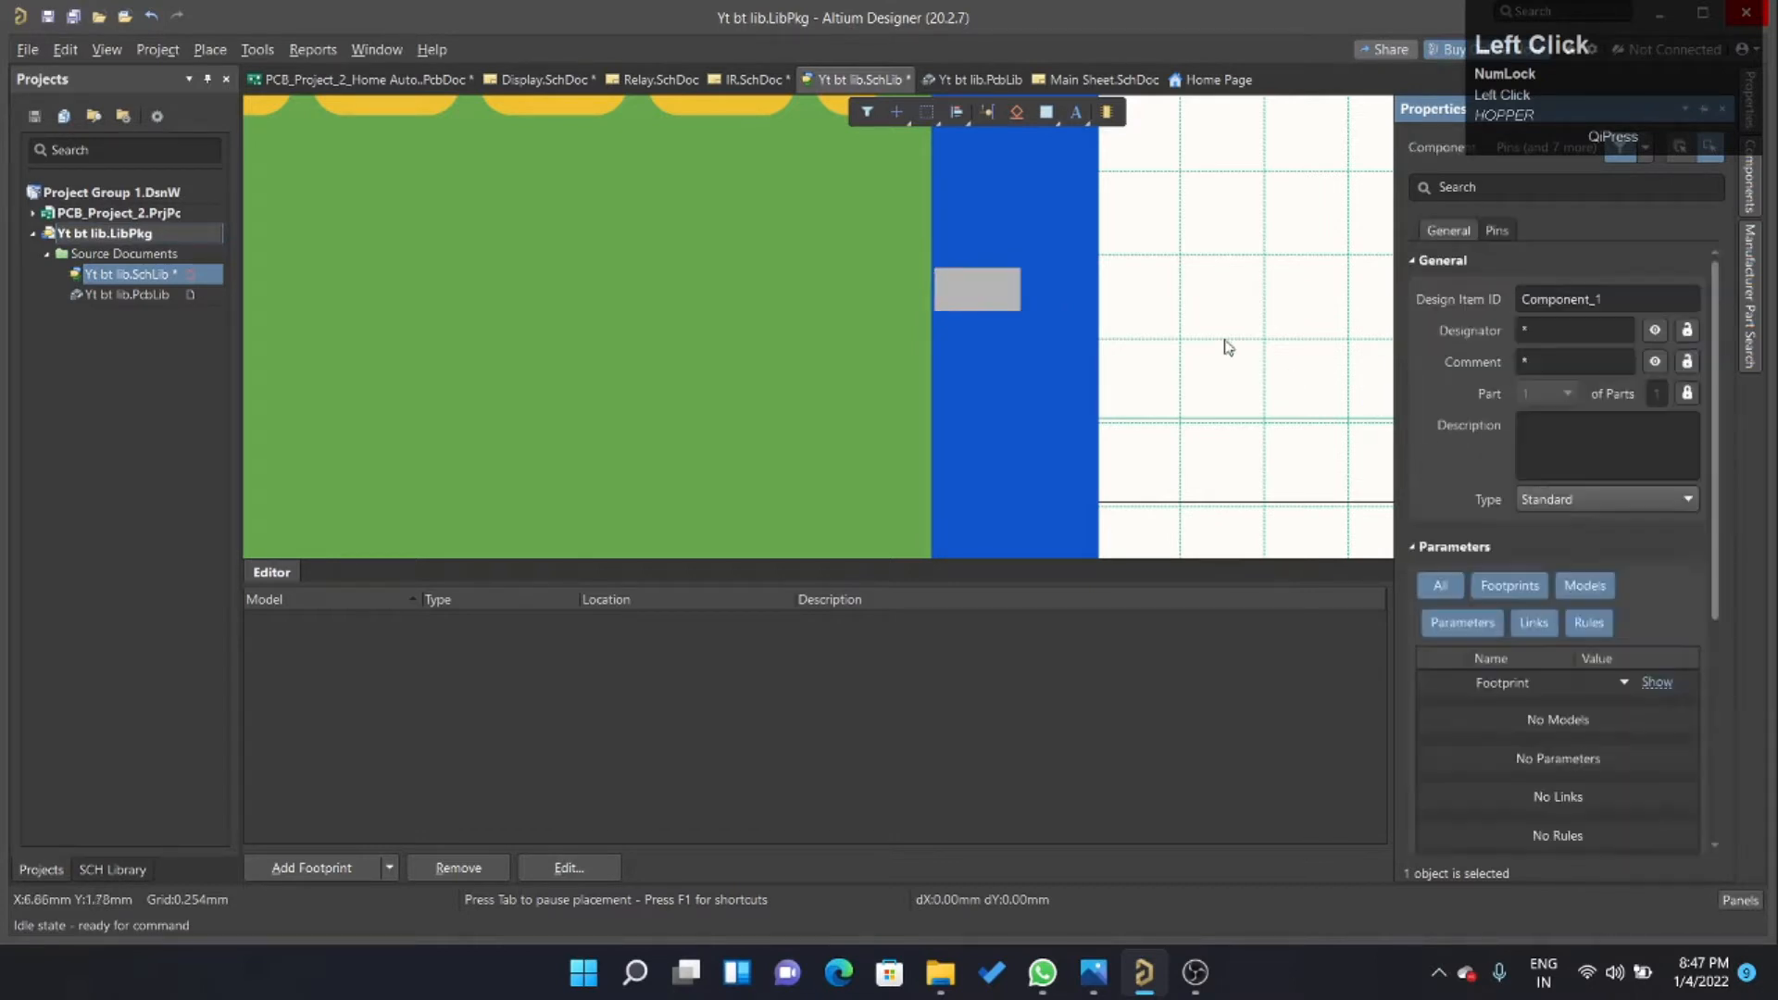
key(ctrl+r)
click(966, 289)
ctrl+scroll(1095, 353, down, 3)
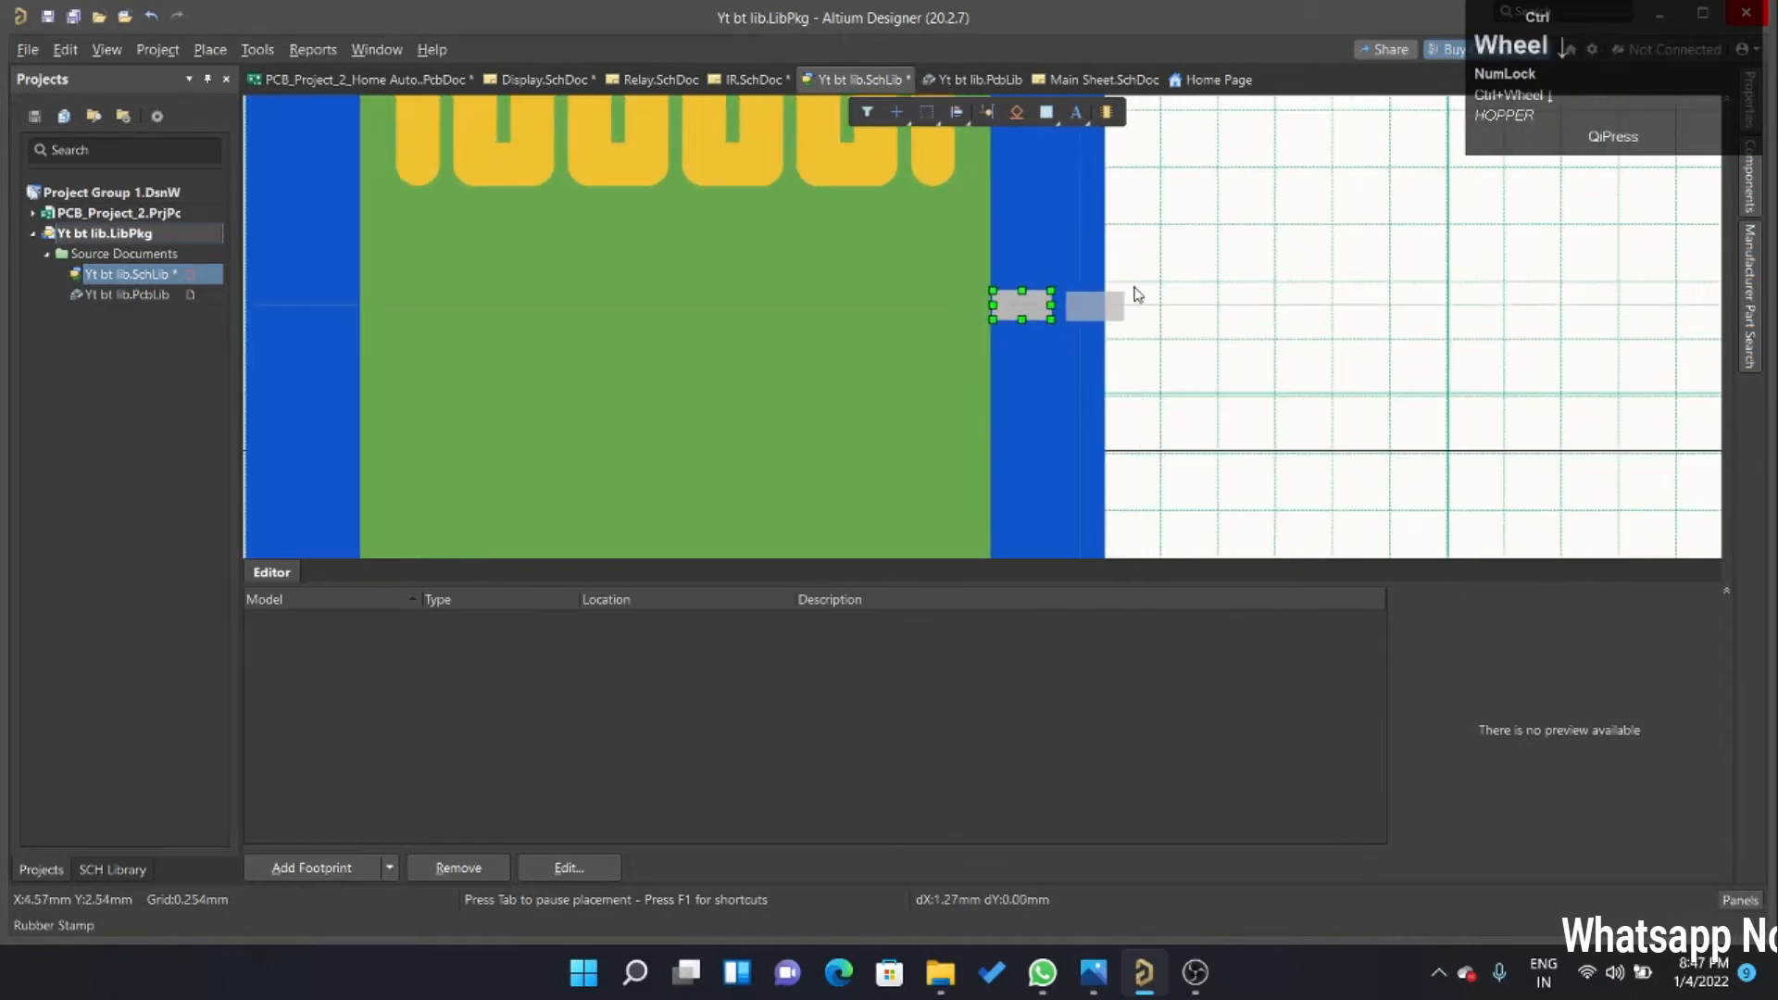
ctrl+scroll(1116, 255, up, 2)
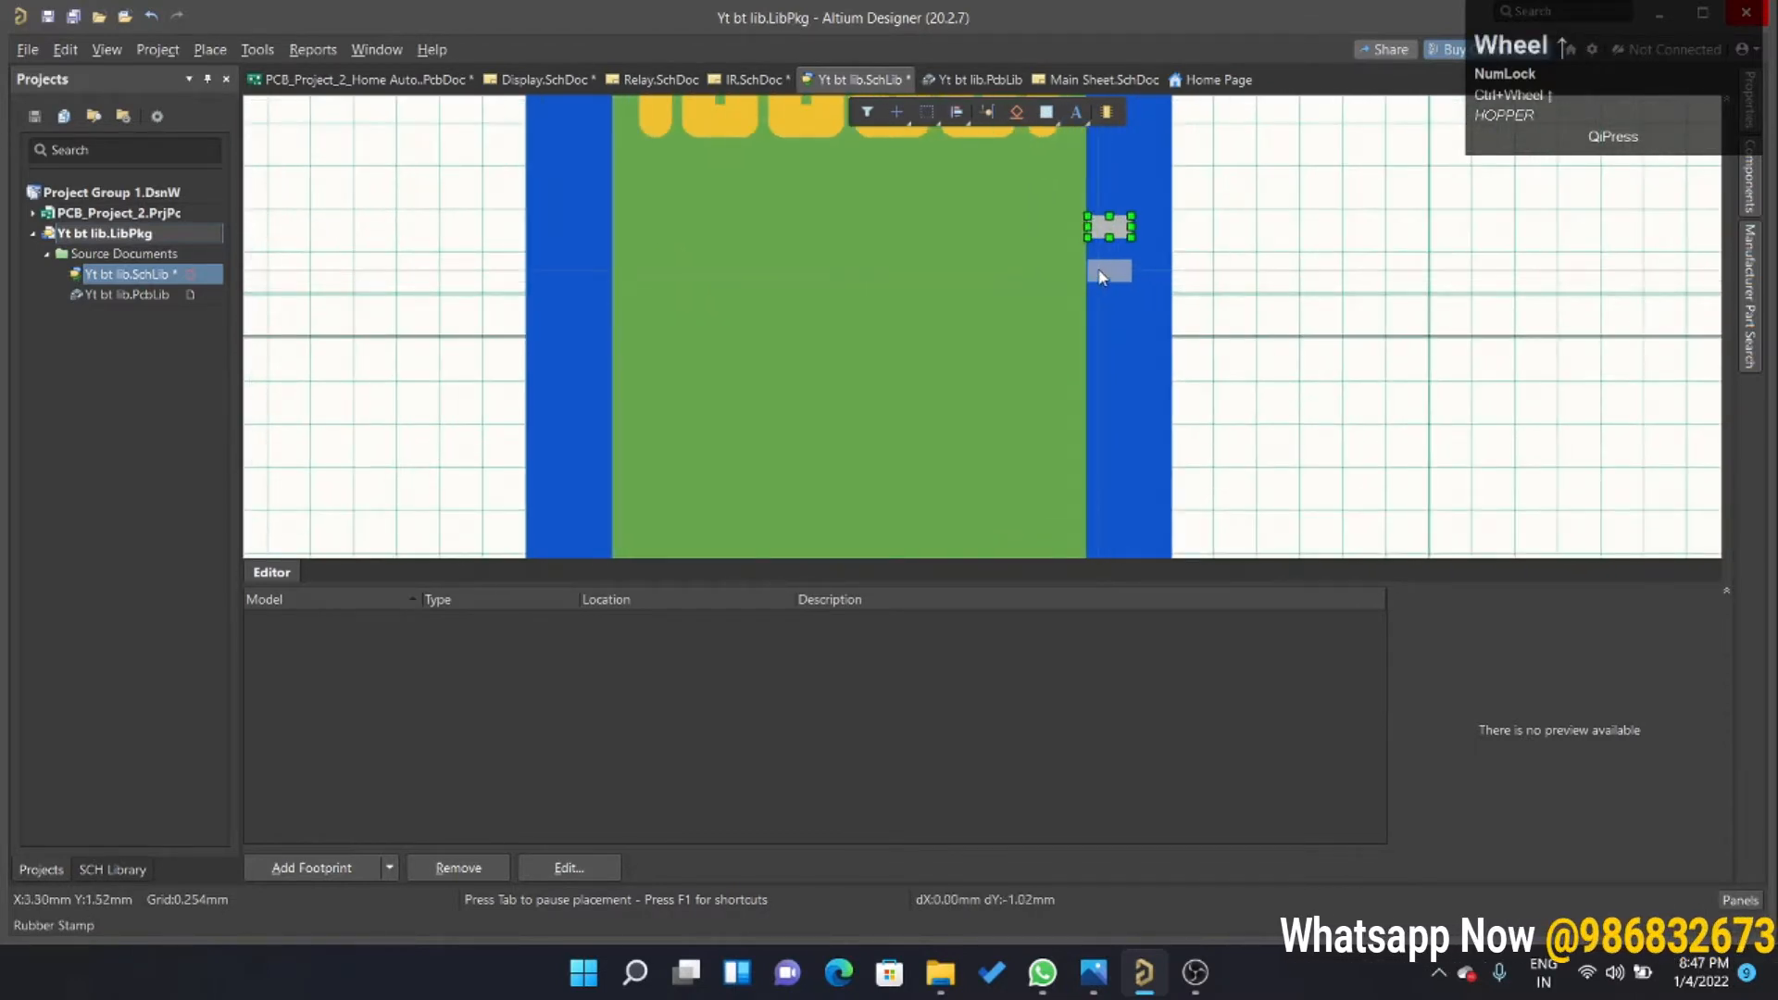
right_click(1269, 259)
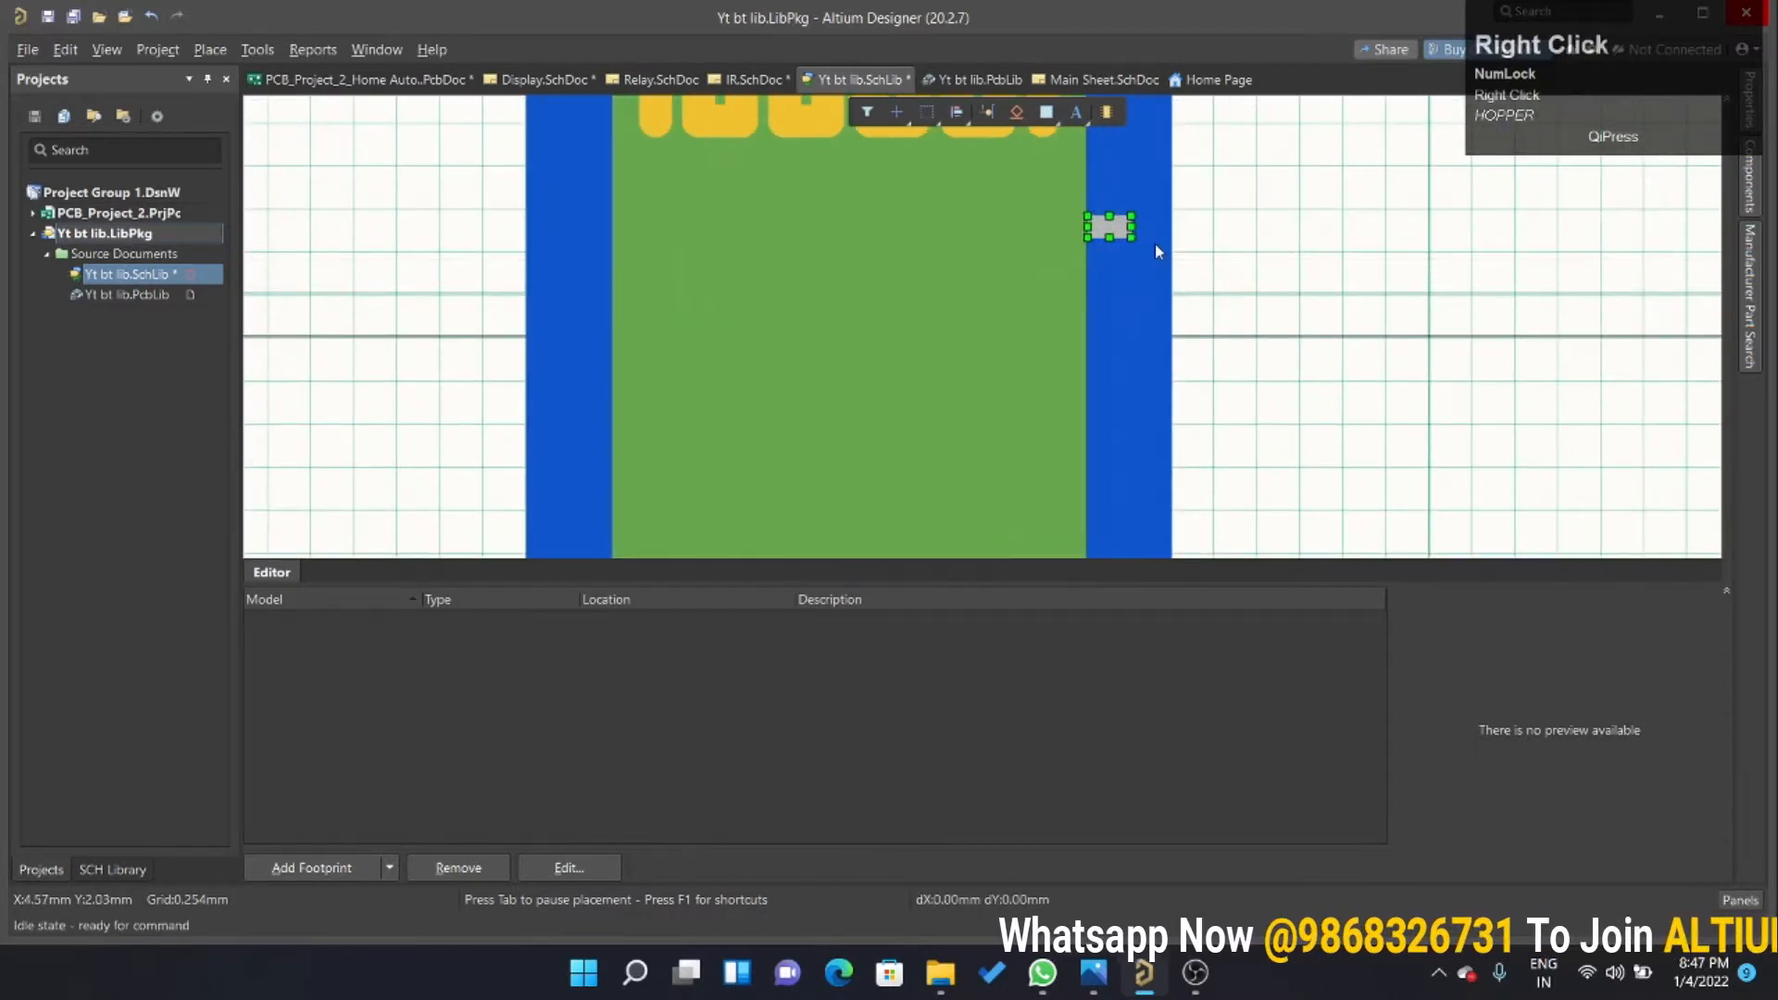
Using a 1 mm snap grid, stamp copies of the grey pad at 1 mm spacing down the right blue strip to the green rectangle's lower edge.
key(g)
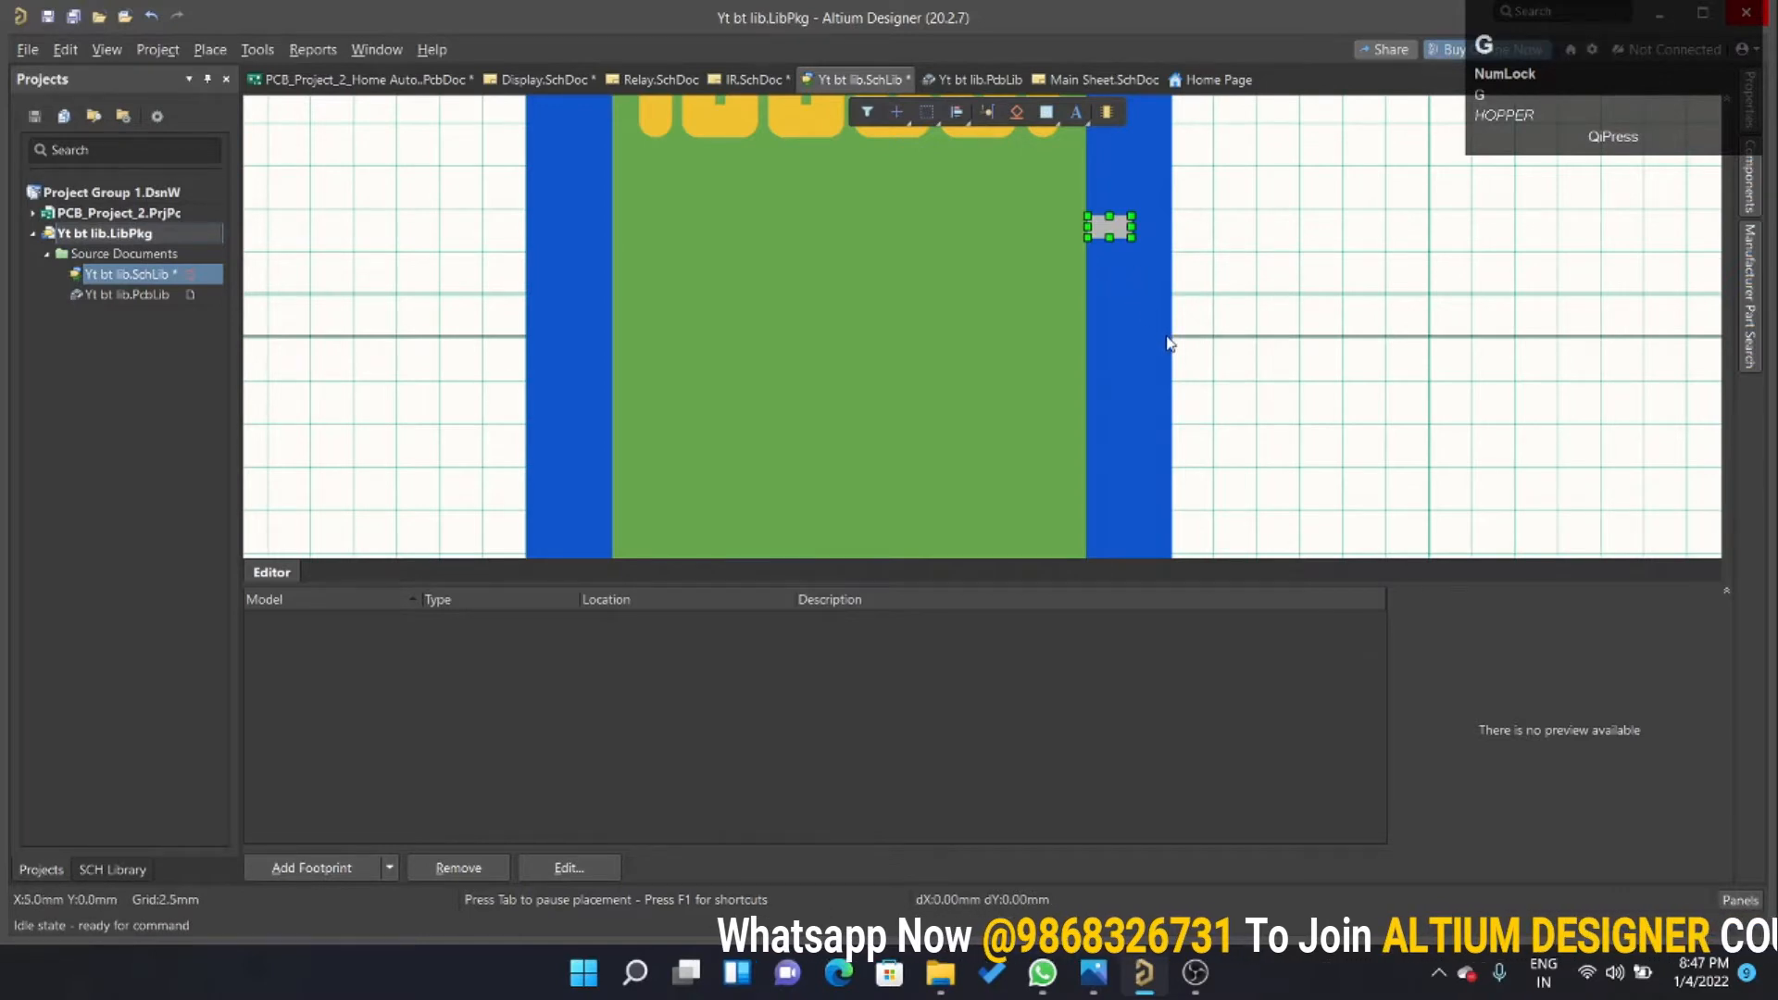
ctrl+scroll(1139, 176, up, 3)
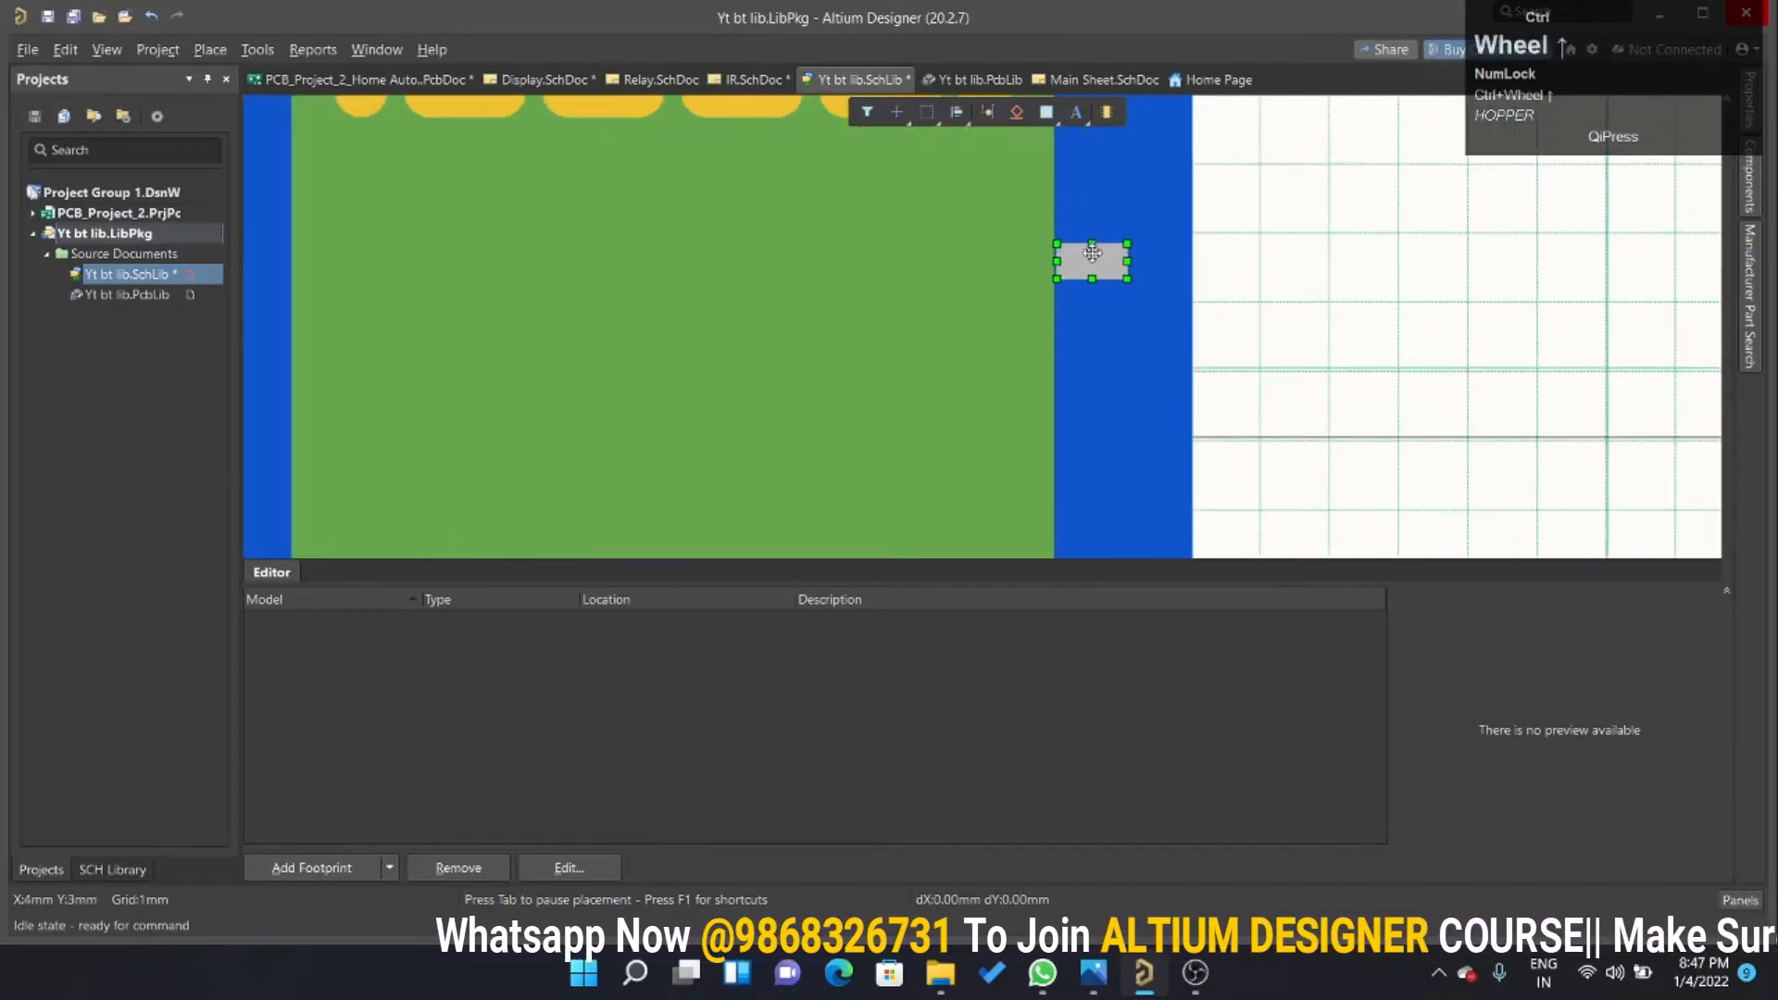
key(ctrl+r)
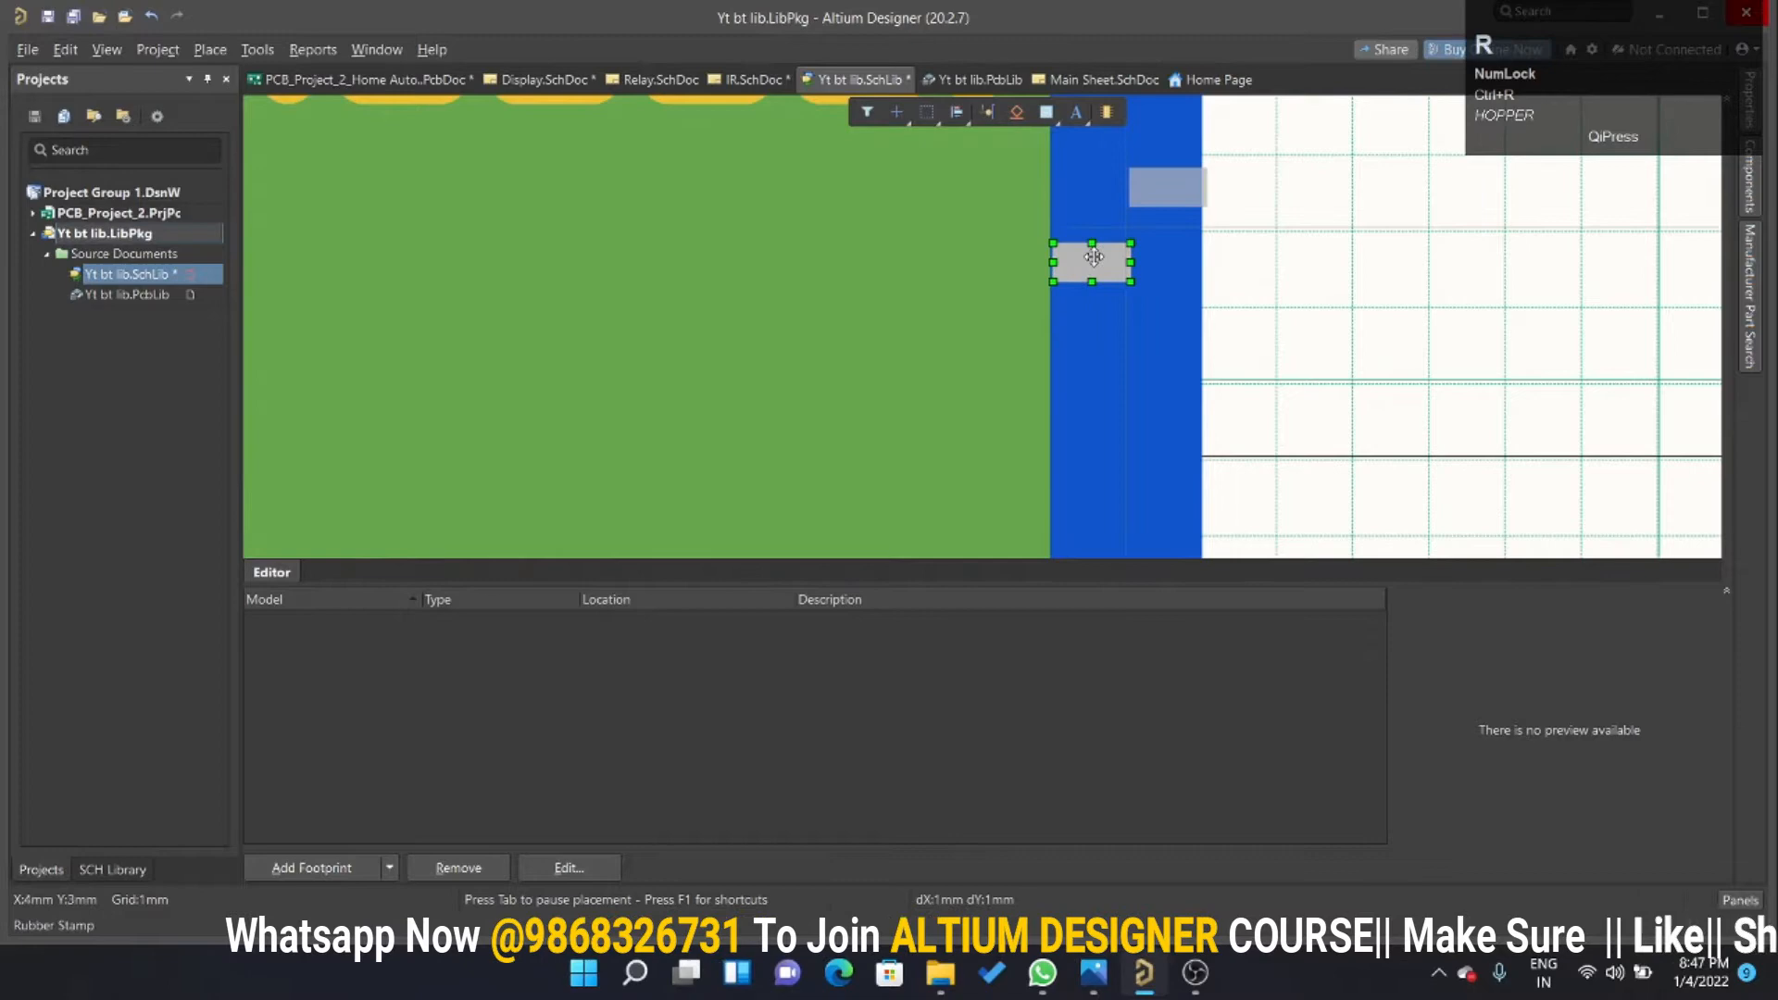
click(1092, 339)
ctrl+scroll(1065, 302, down, 3)
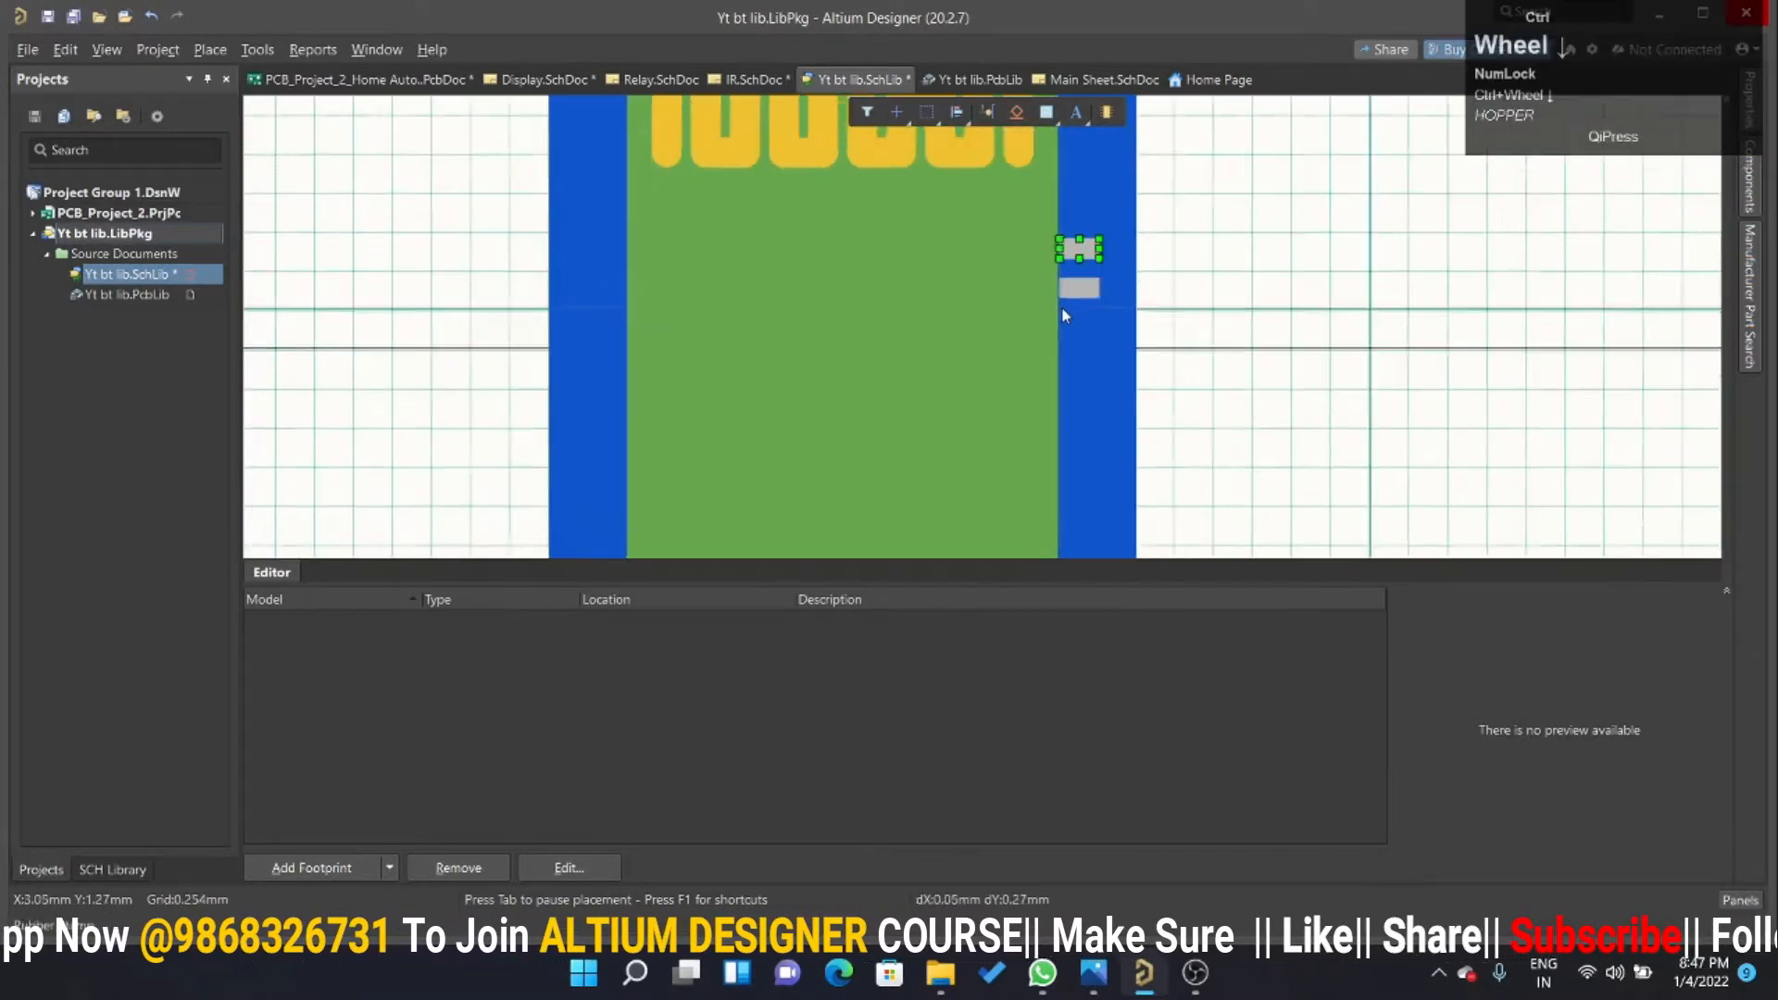
ctrl+scroll(1052, 341, up, 2)
click(1076, 307)
click(1077, 310)
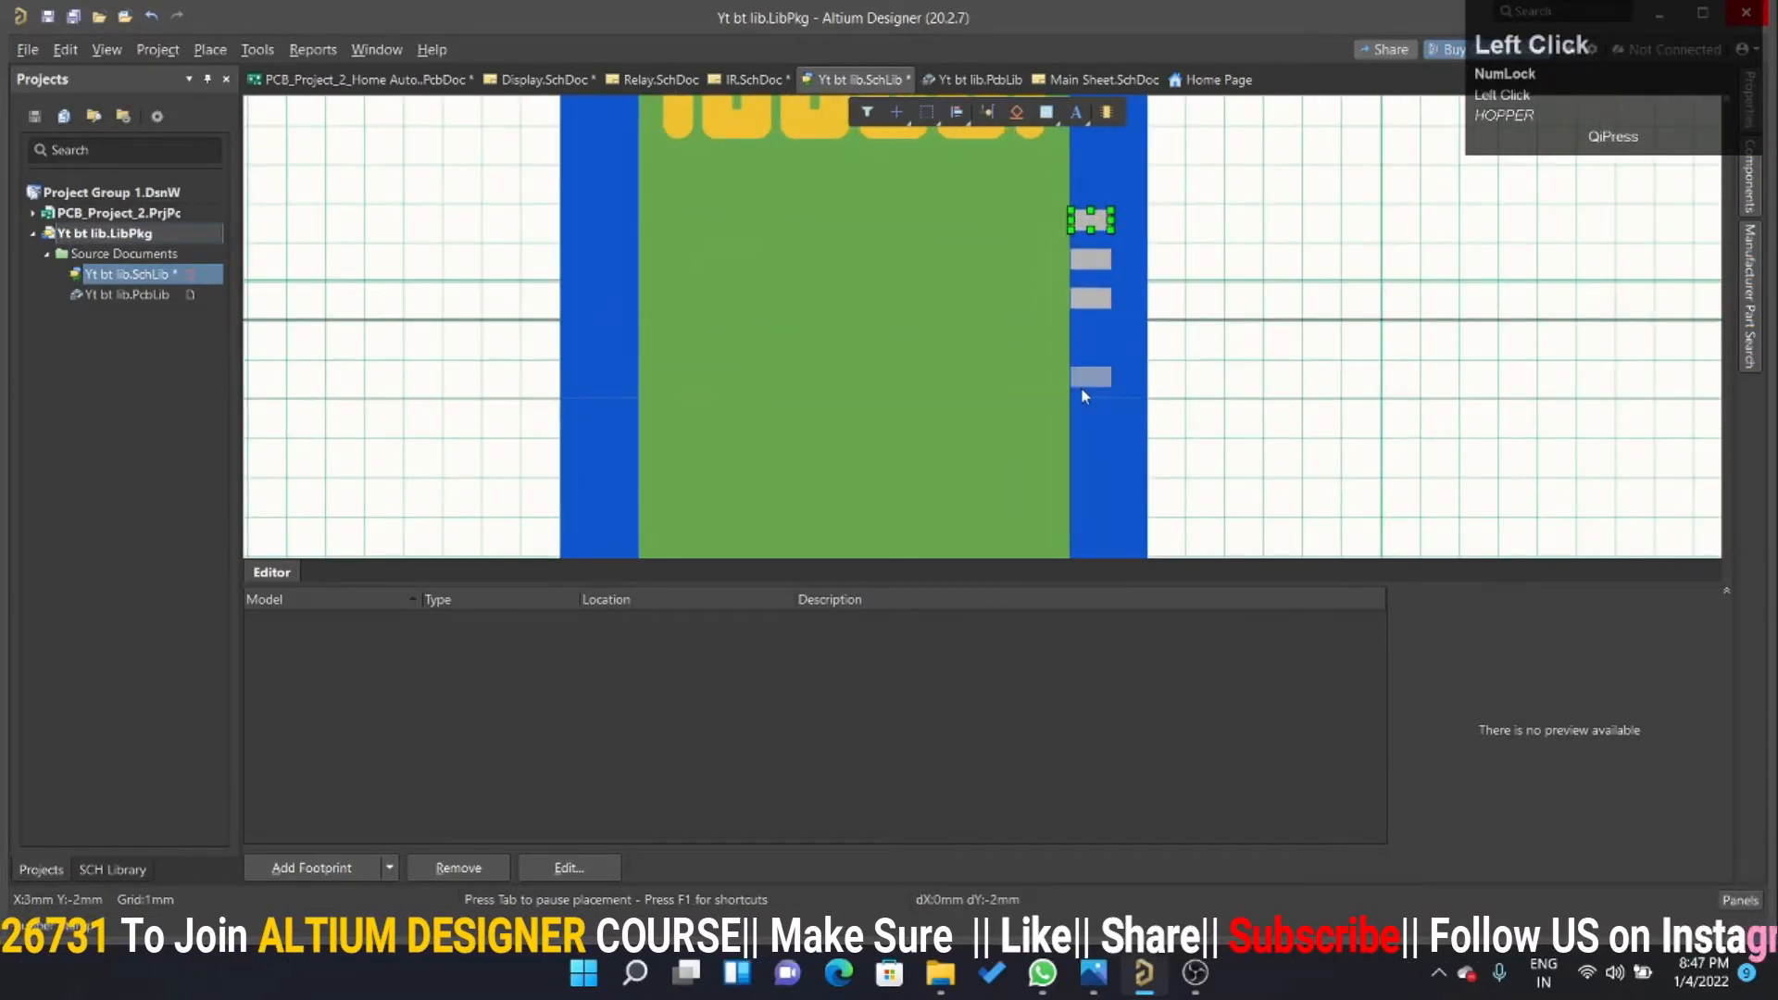
click(1069, 353)
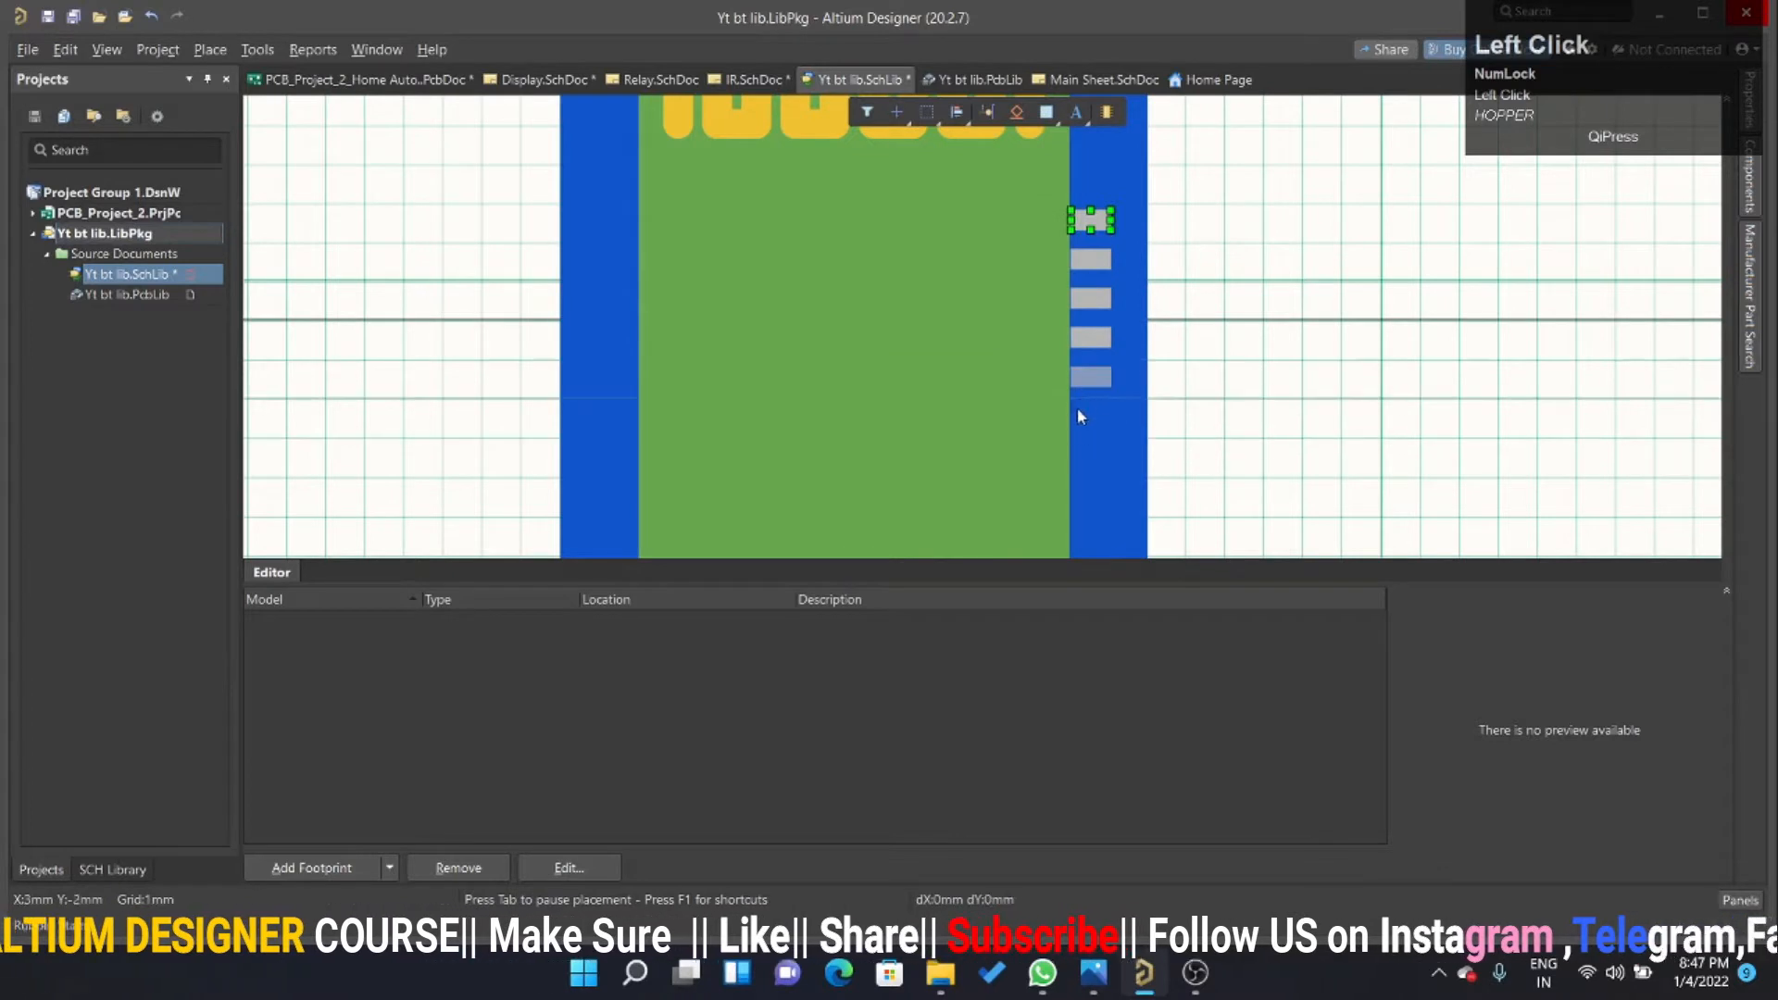
scroll(1081, 436, down, 2)
click(1072, 380)
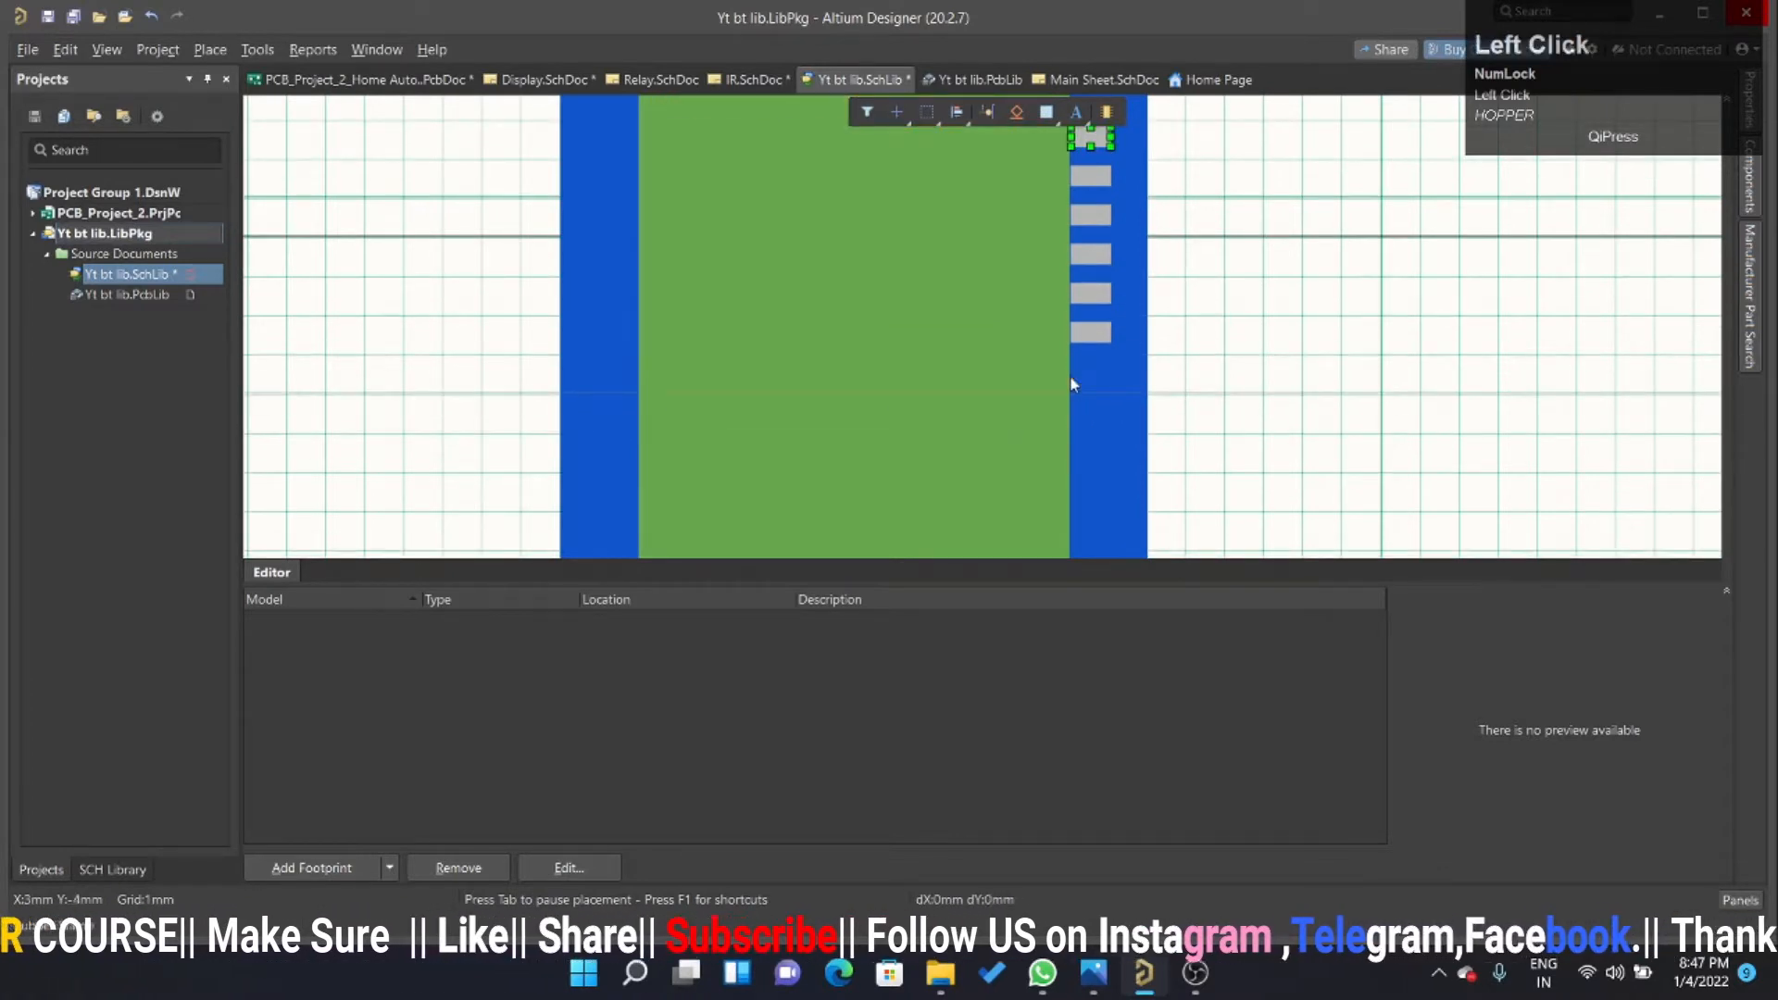
click(1072, 389)
scroll(1074, 426, down, 1)
click(1075, 407)
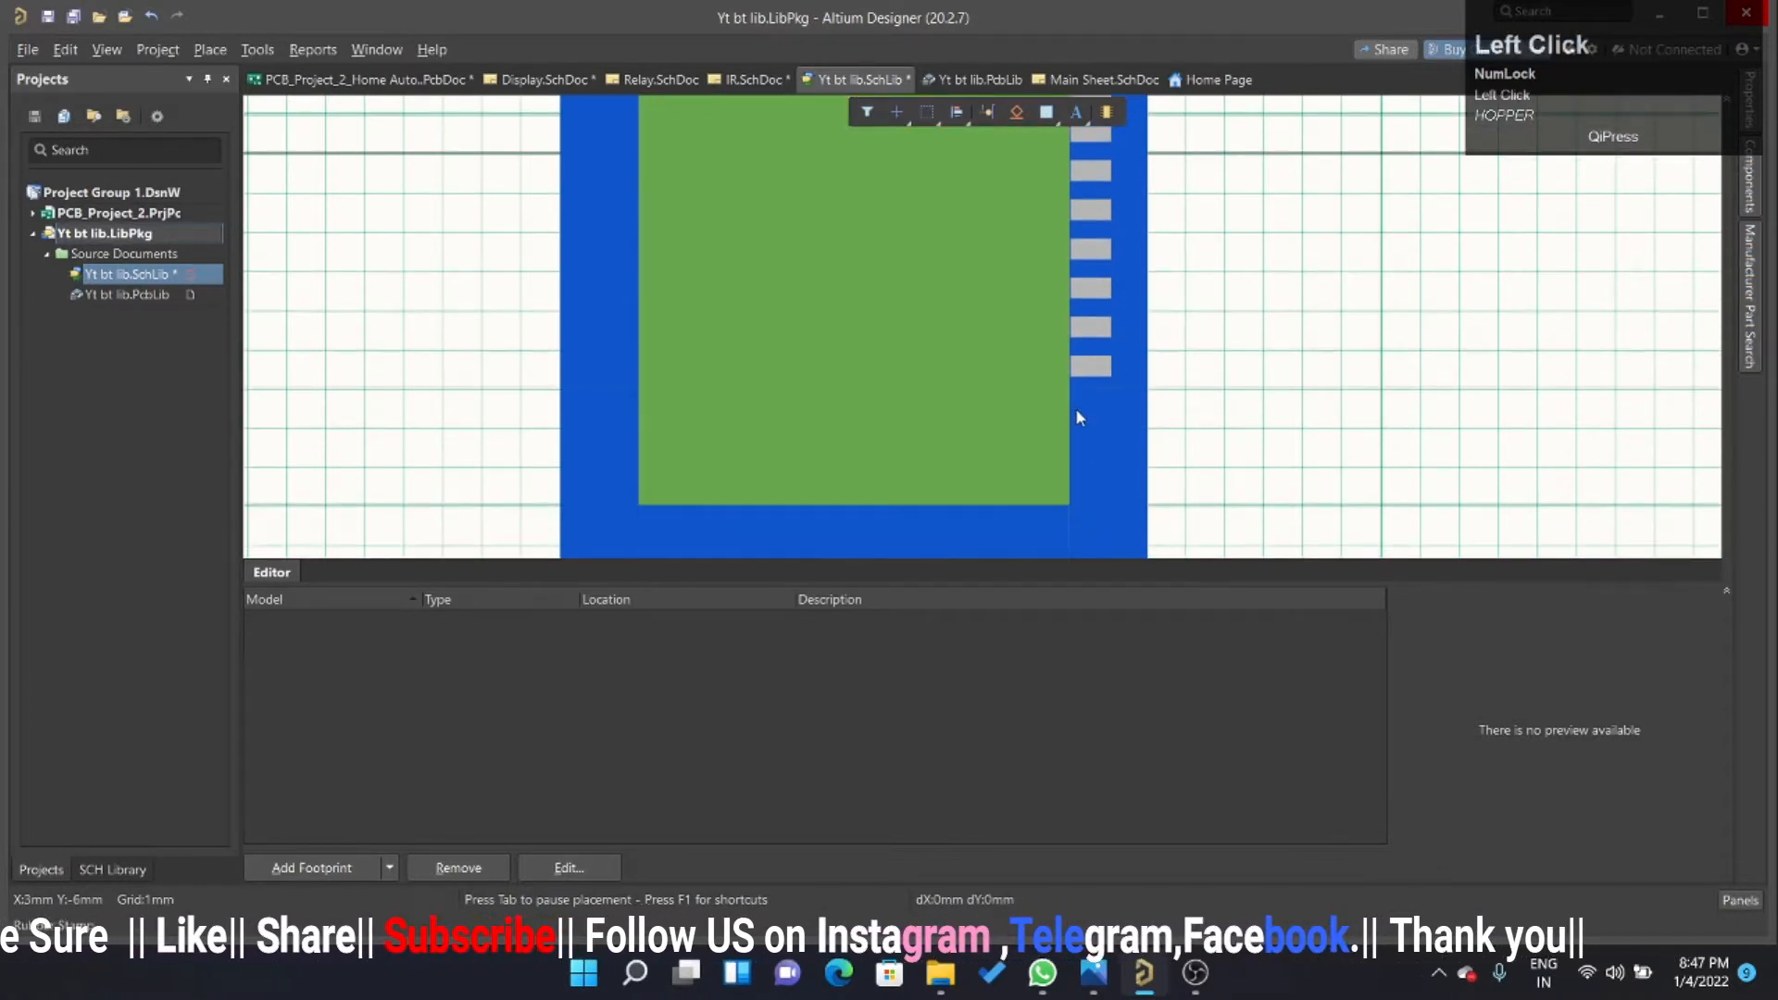
click(1078, 435)
click(1078, 479)
click(1078, 494)
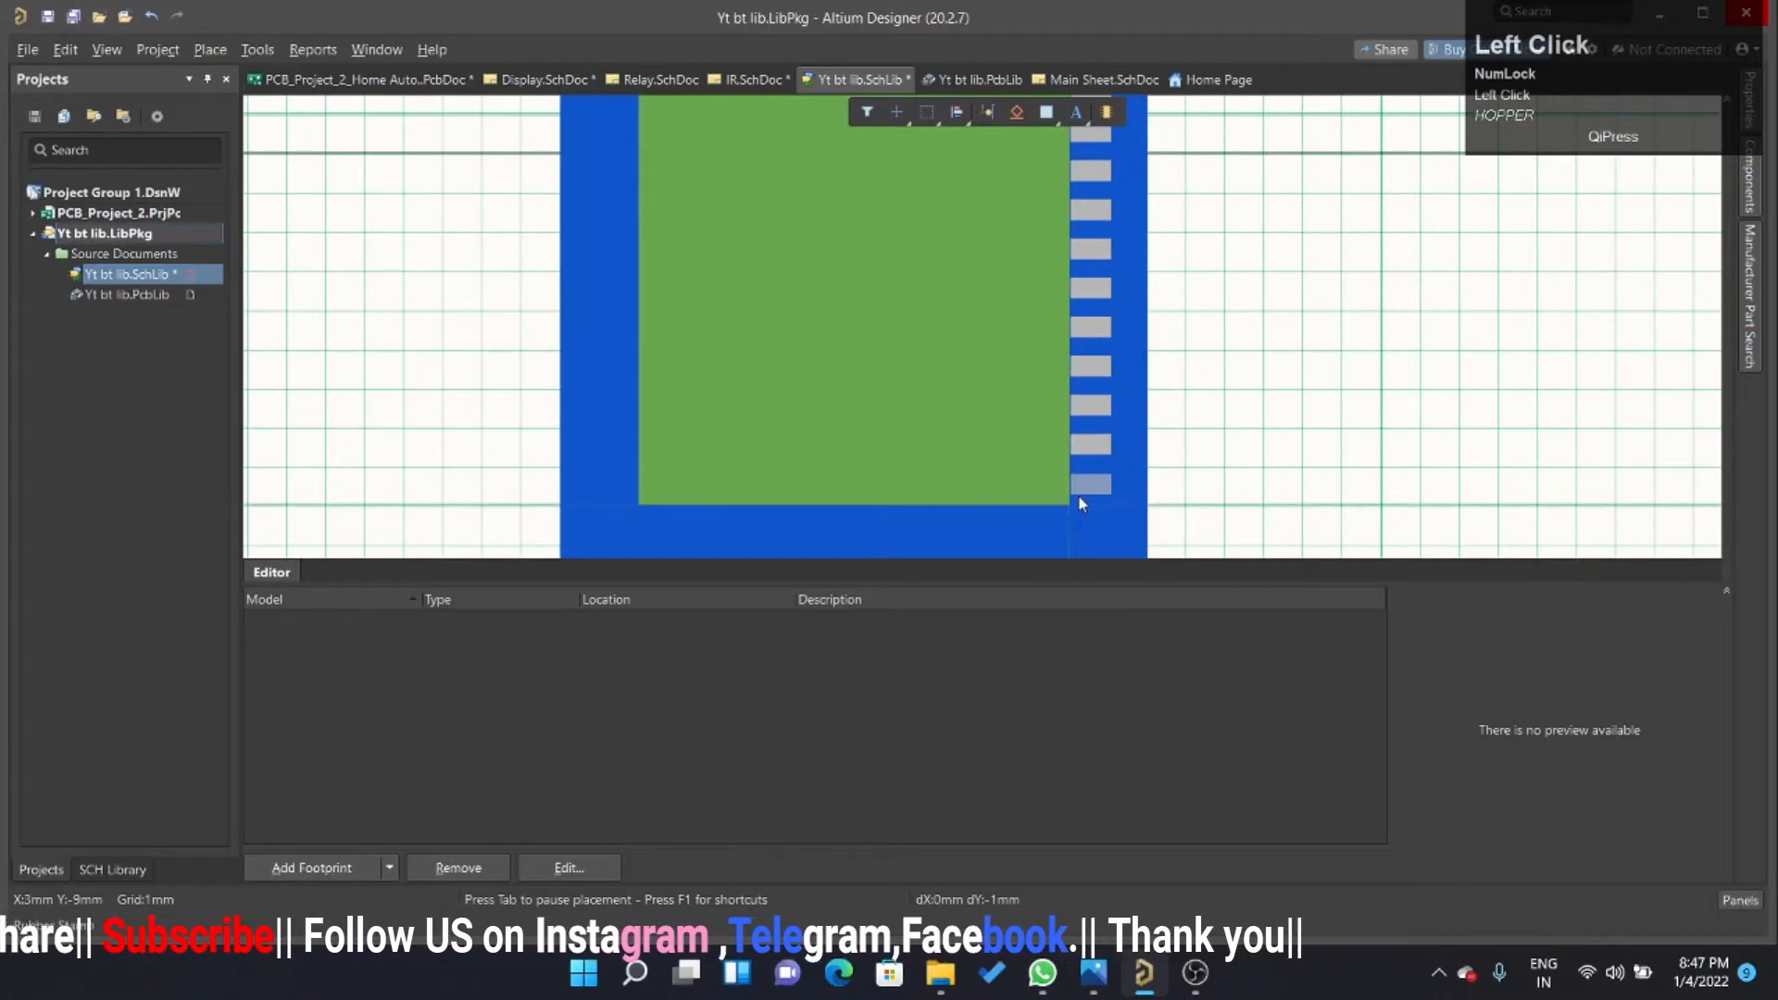
right_click(1332, 415)
Duplicate the whole column of right-hand pads 12 mm to the left, onto the left blue strip.
ctrl+scroll(1196, 445, down, 1)
ctrl+scroll(1222, 448, down, 2)
ctrl+scroll(1262, 337, up, 3)
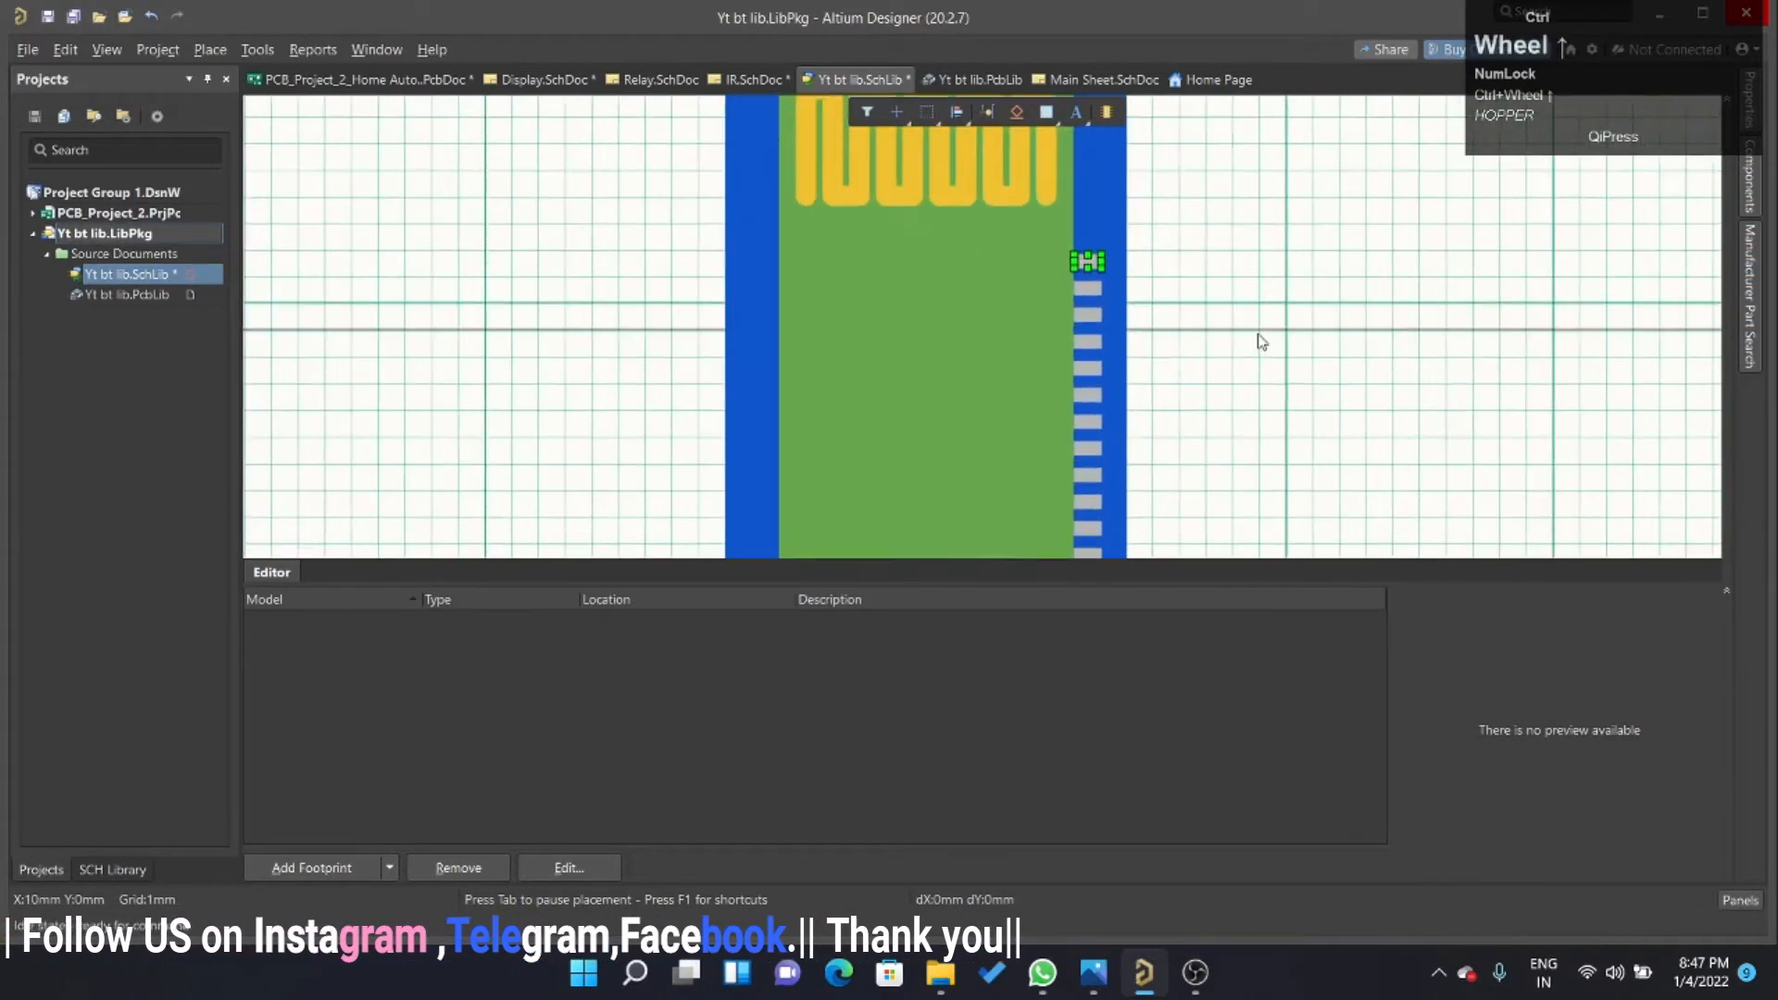
click(1231, 287)
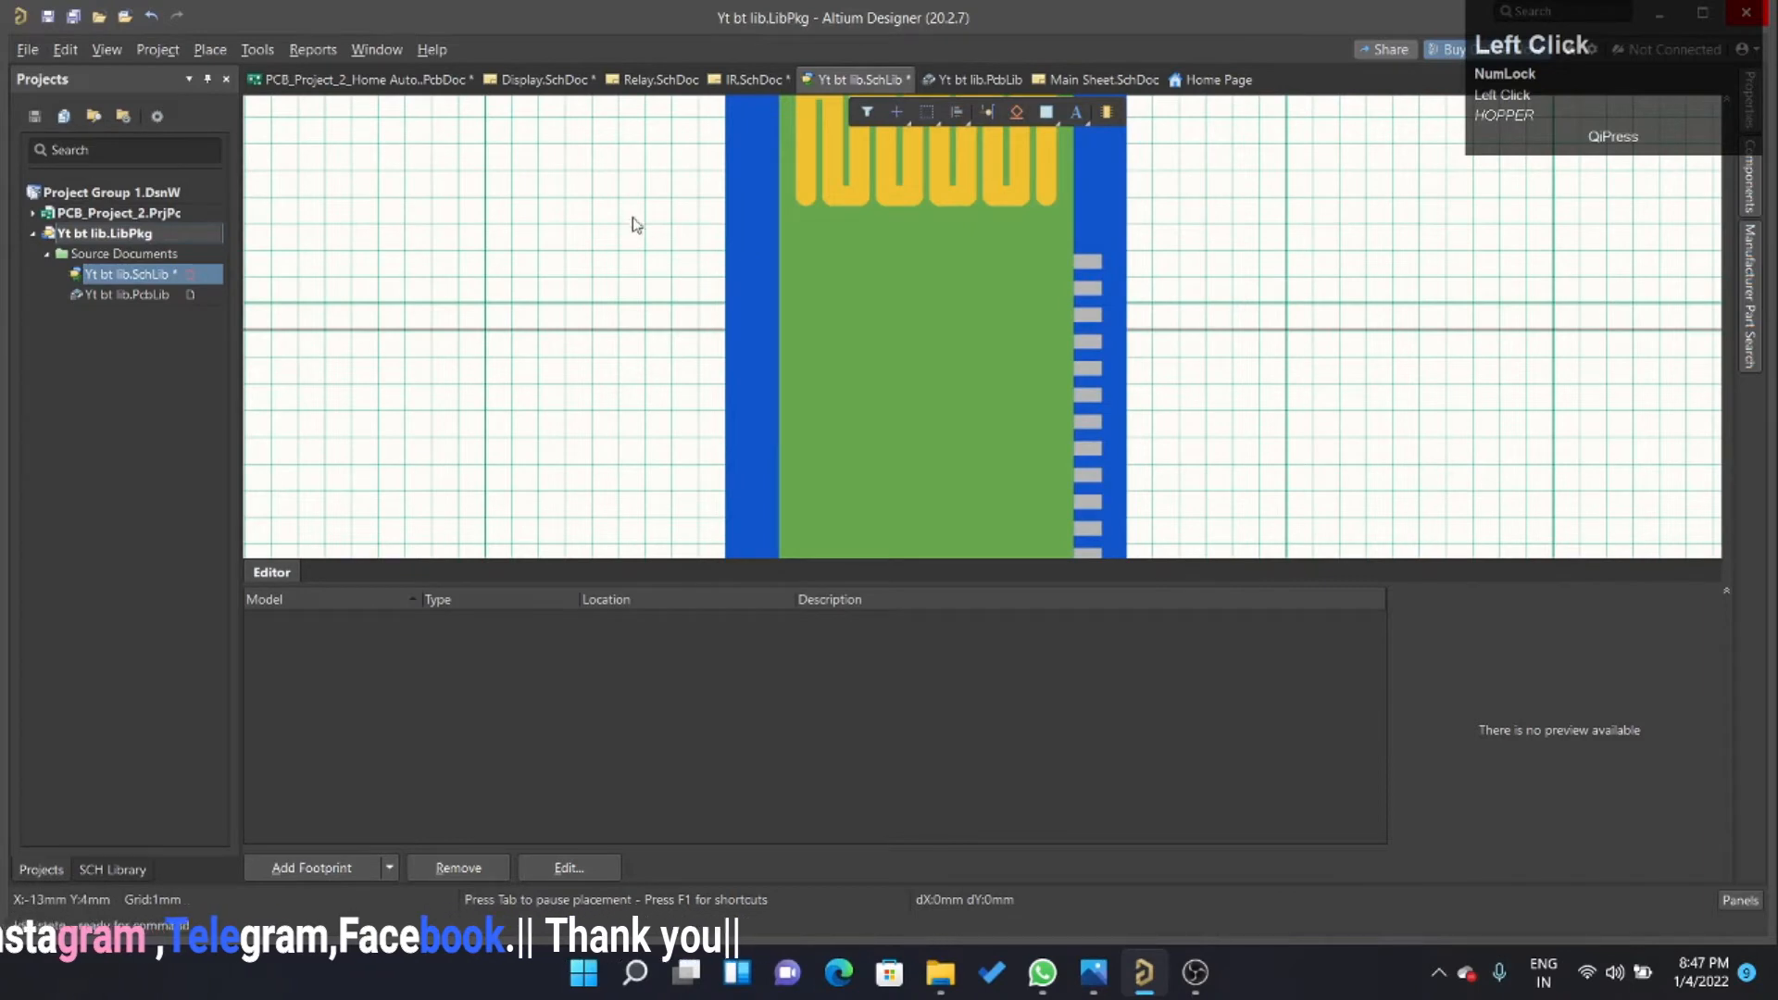
drag(637, 225, 1198, 319)
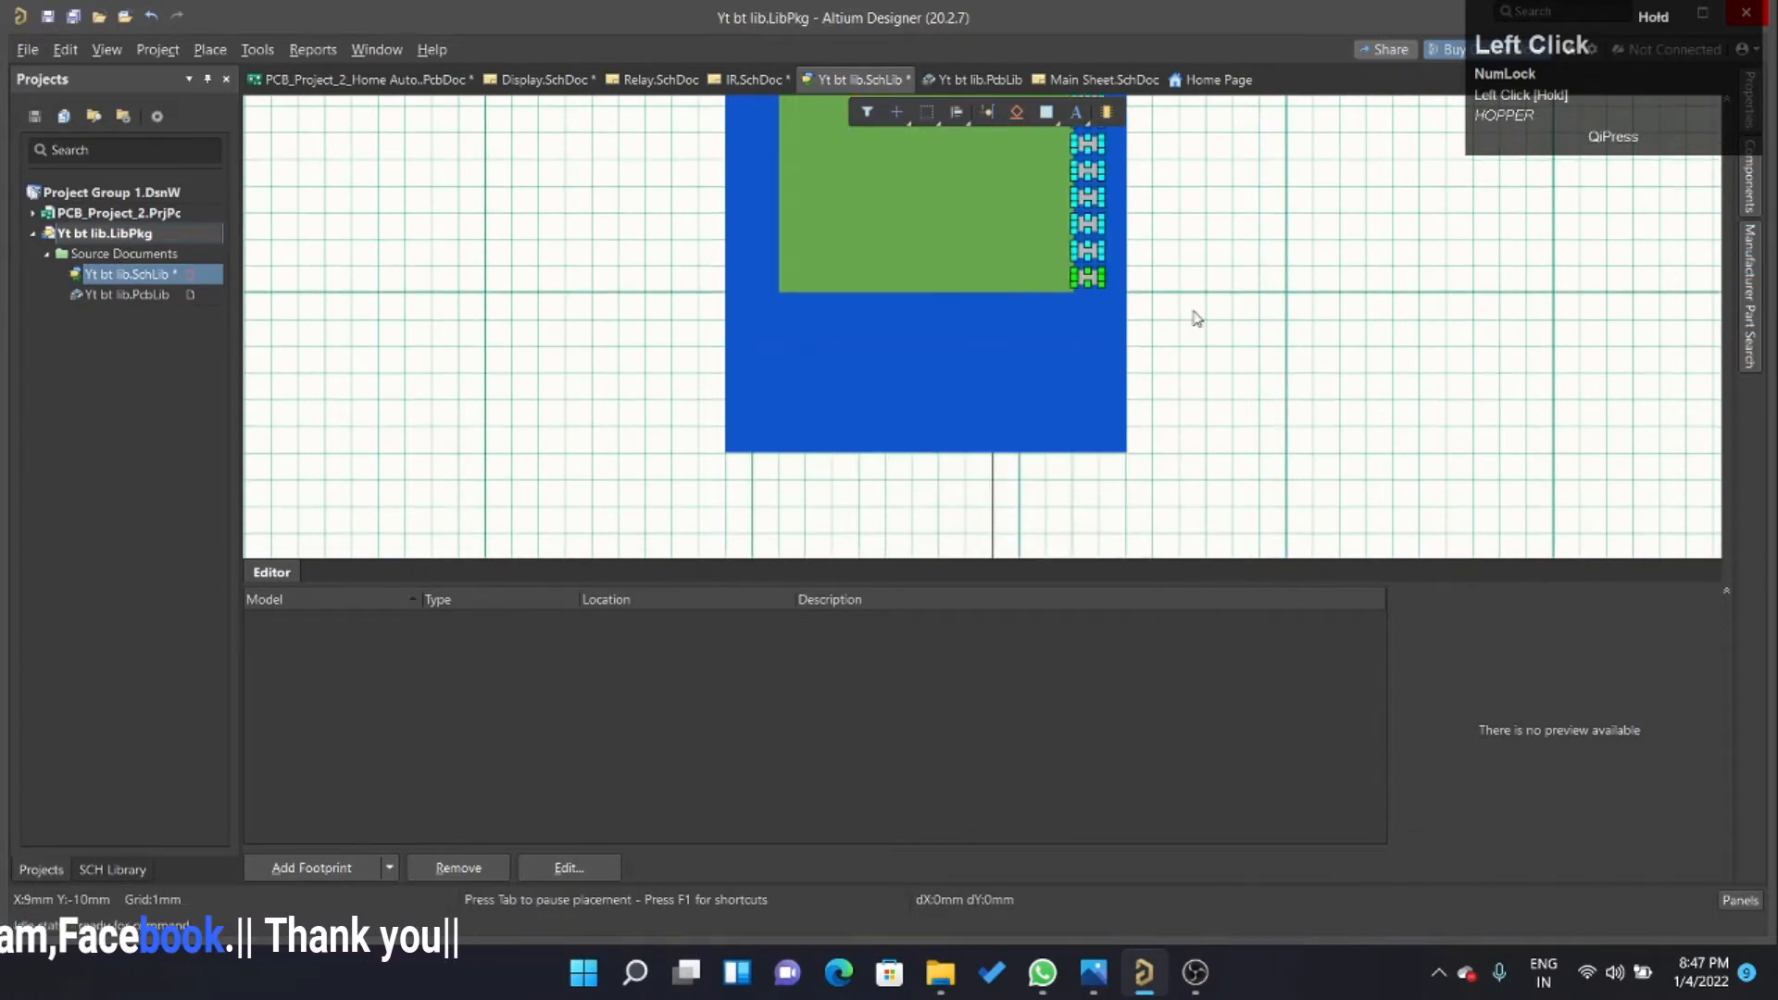
ctrl+scroll(1196, 319, up, 5)
key(ctrl+r)
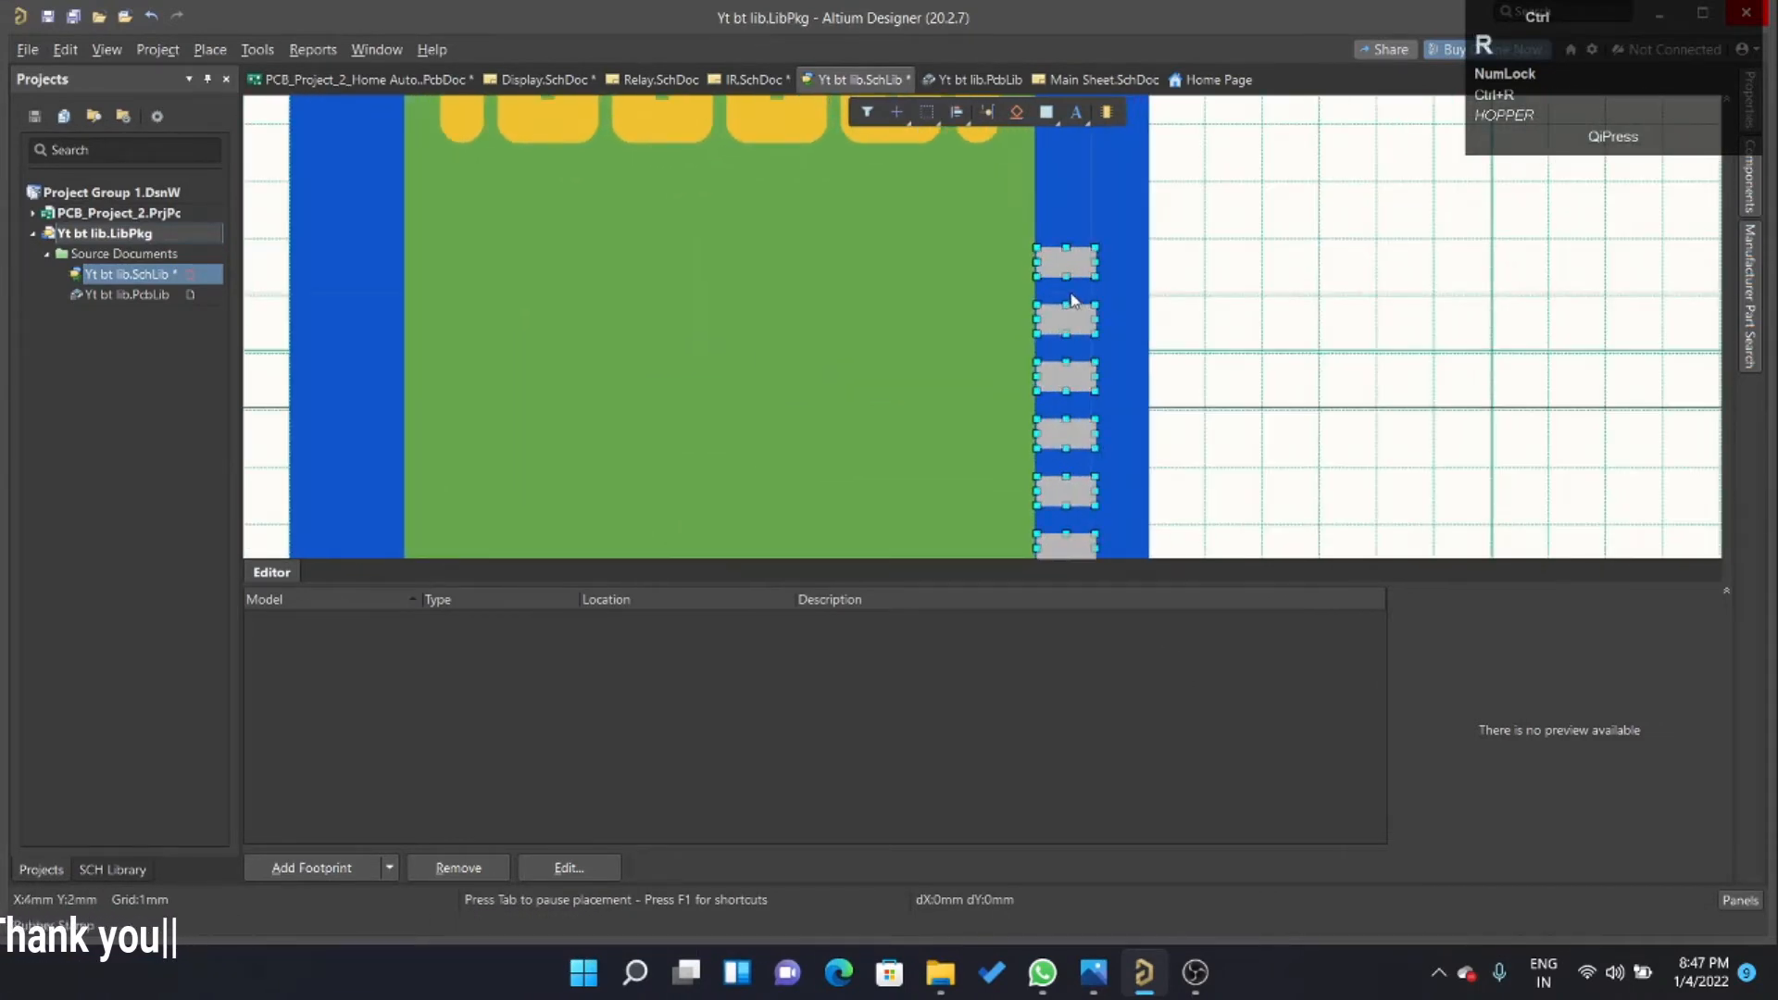
ctrl+scroll(1296, 255, down, 3)
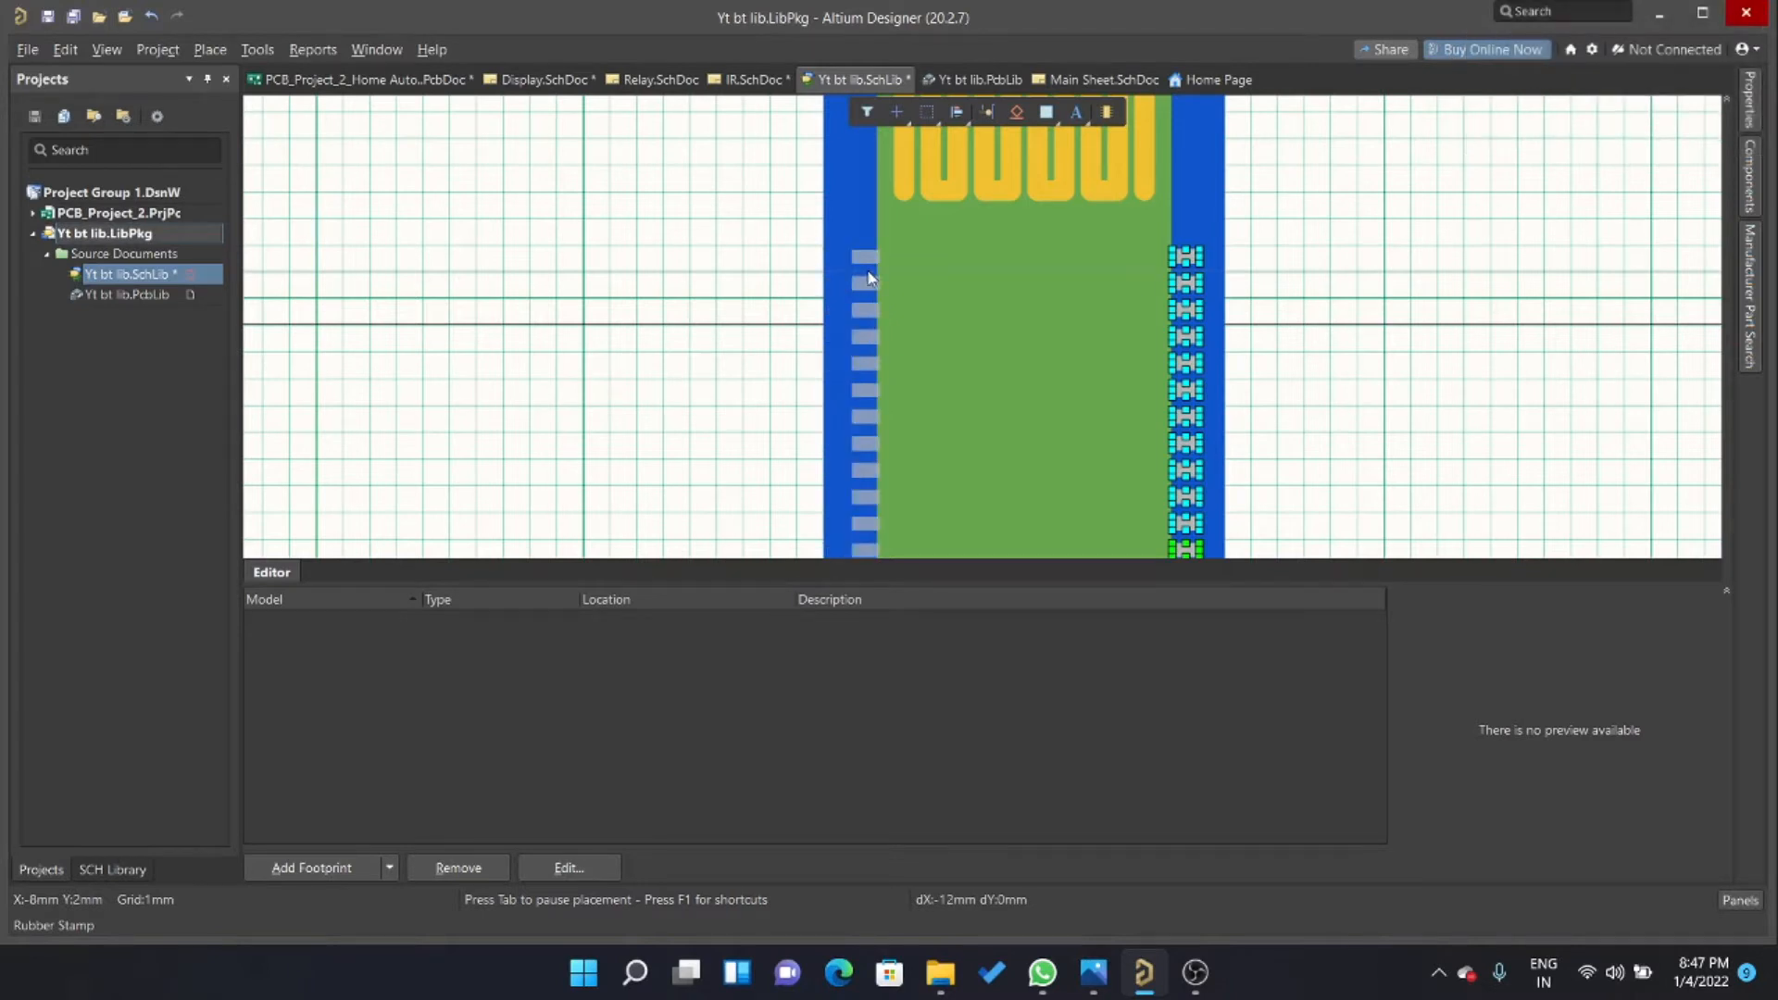
click(871, 278)
right_click(1496, 290)
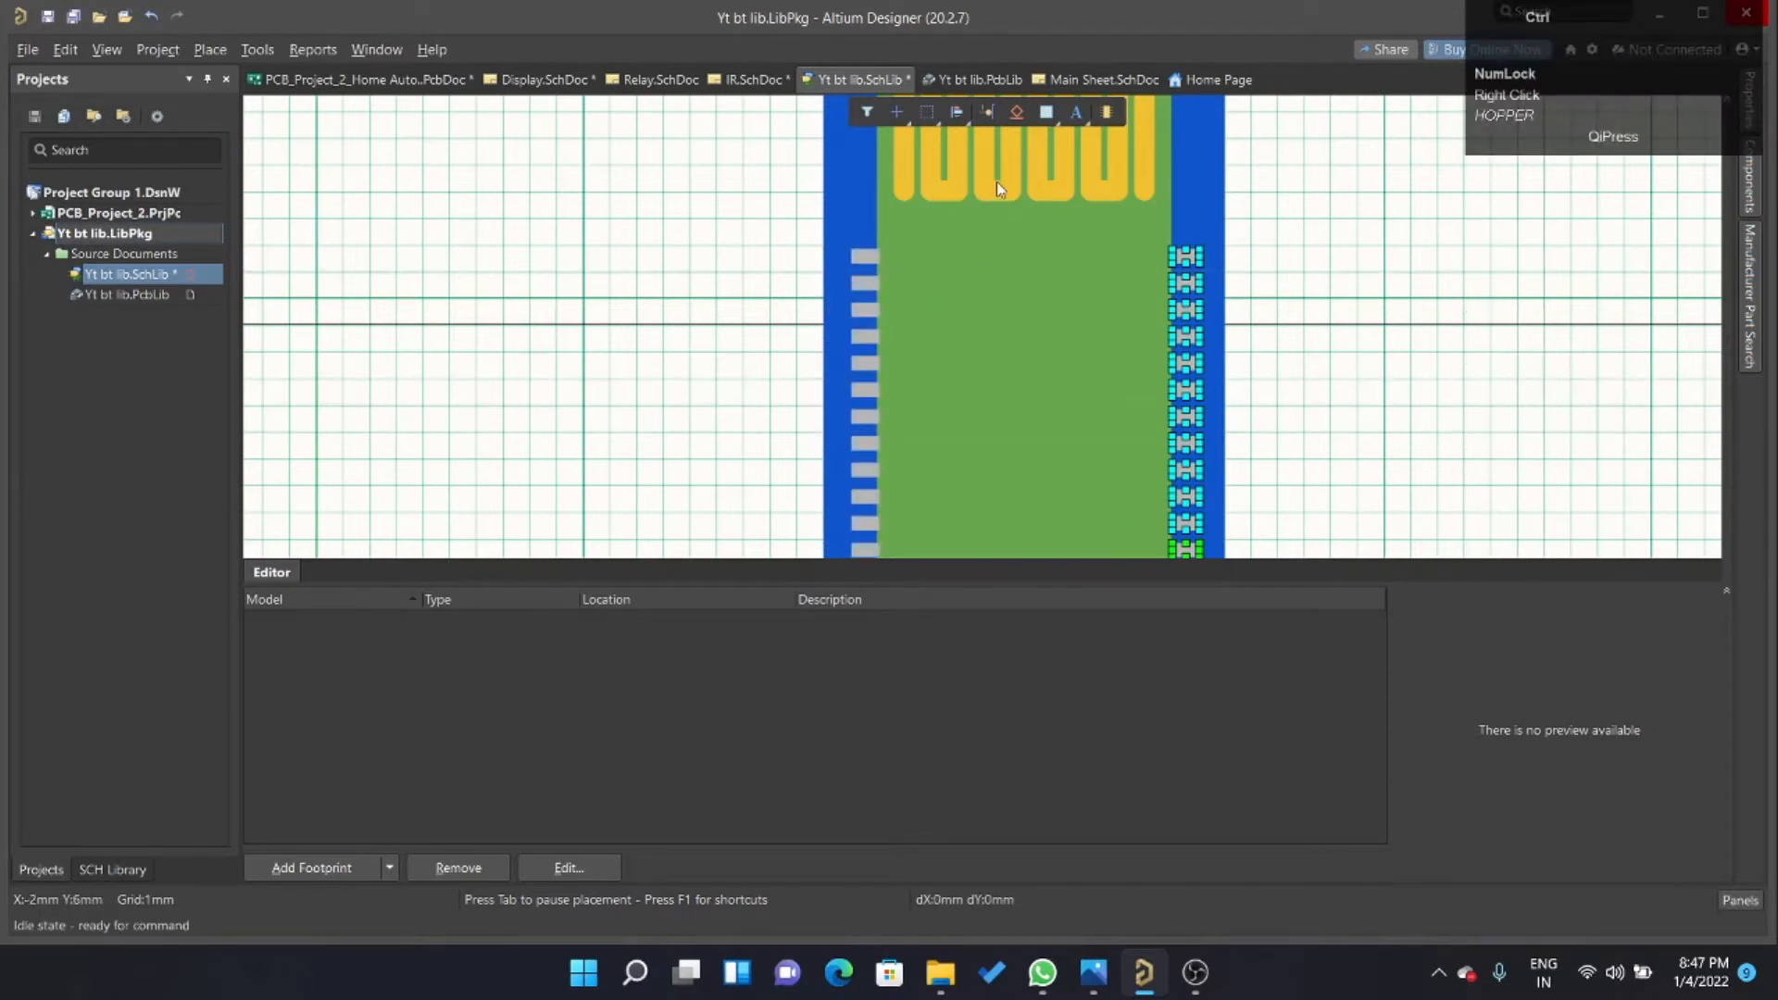
Deselect the pad column and select the large green rectangle between the two pad columns.
ctrl+scroll(1152, 315, up, 5)
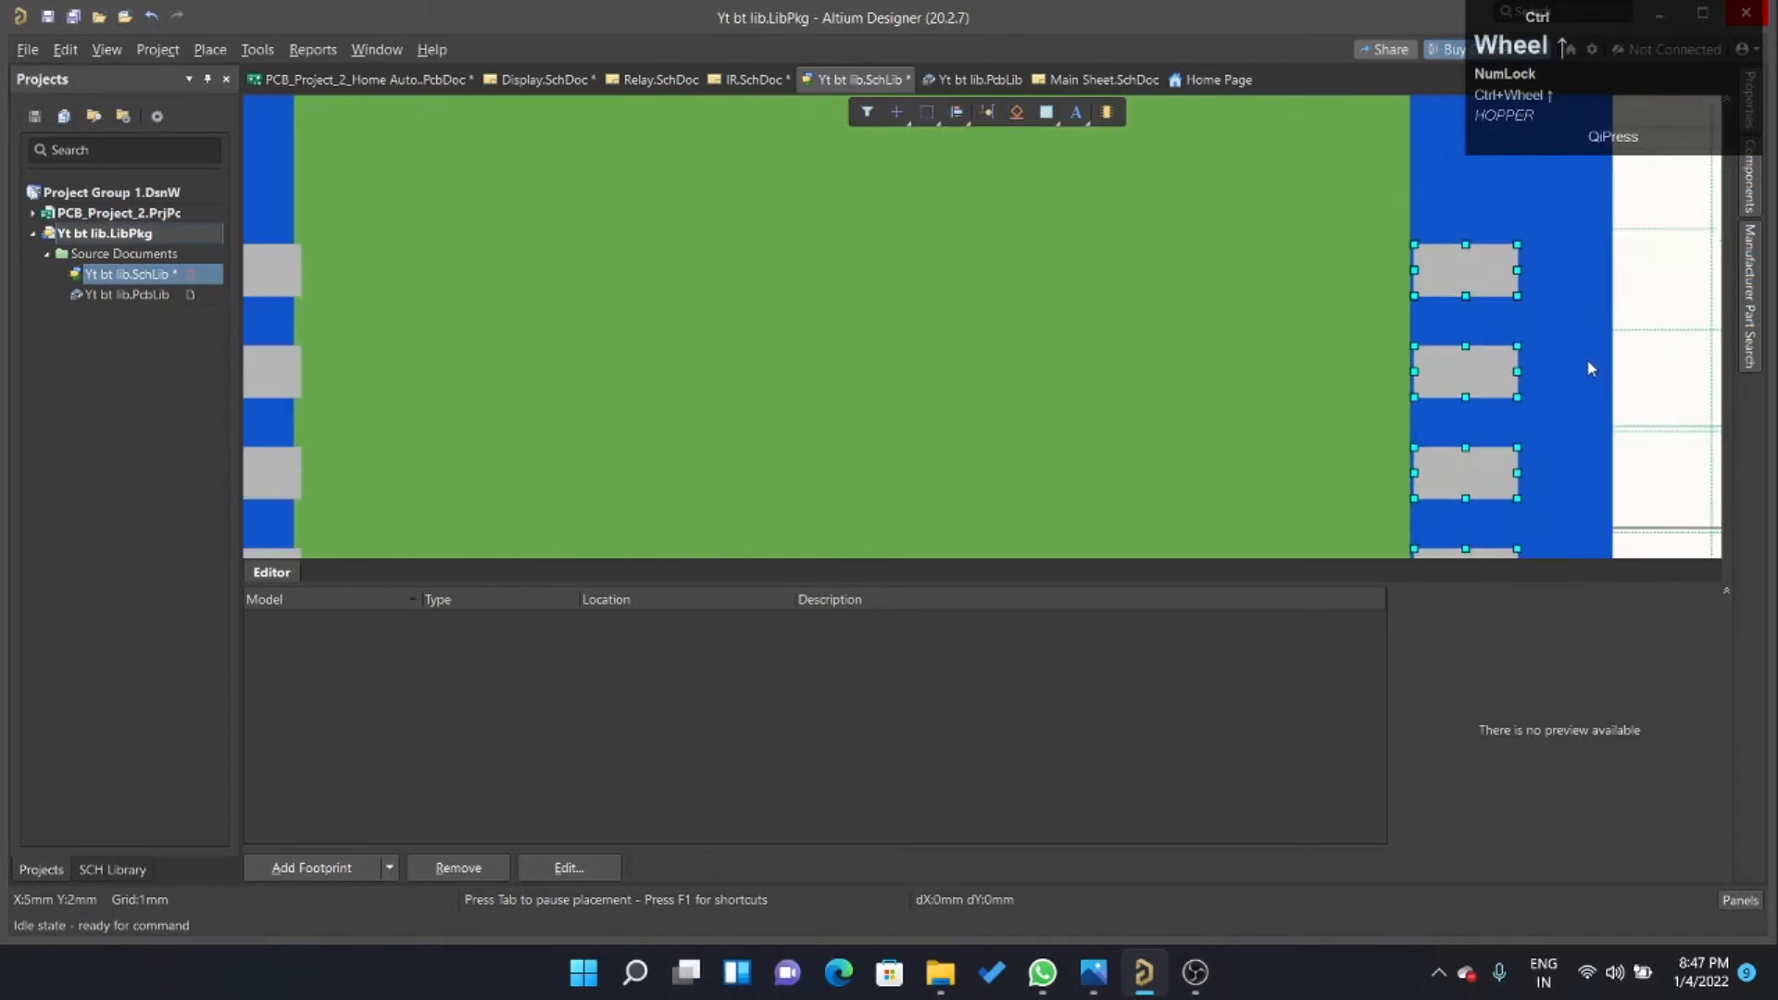
ctrl+scroll(1584, 360, down, 3)
click(1606, 349)
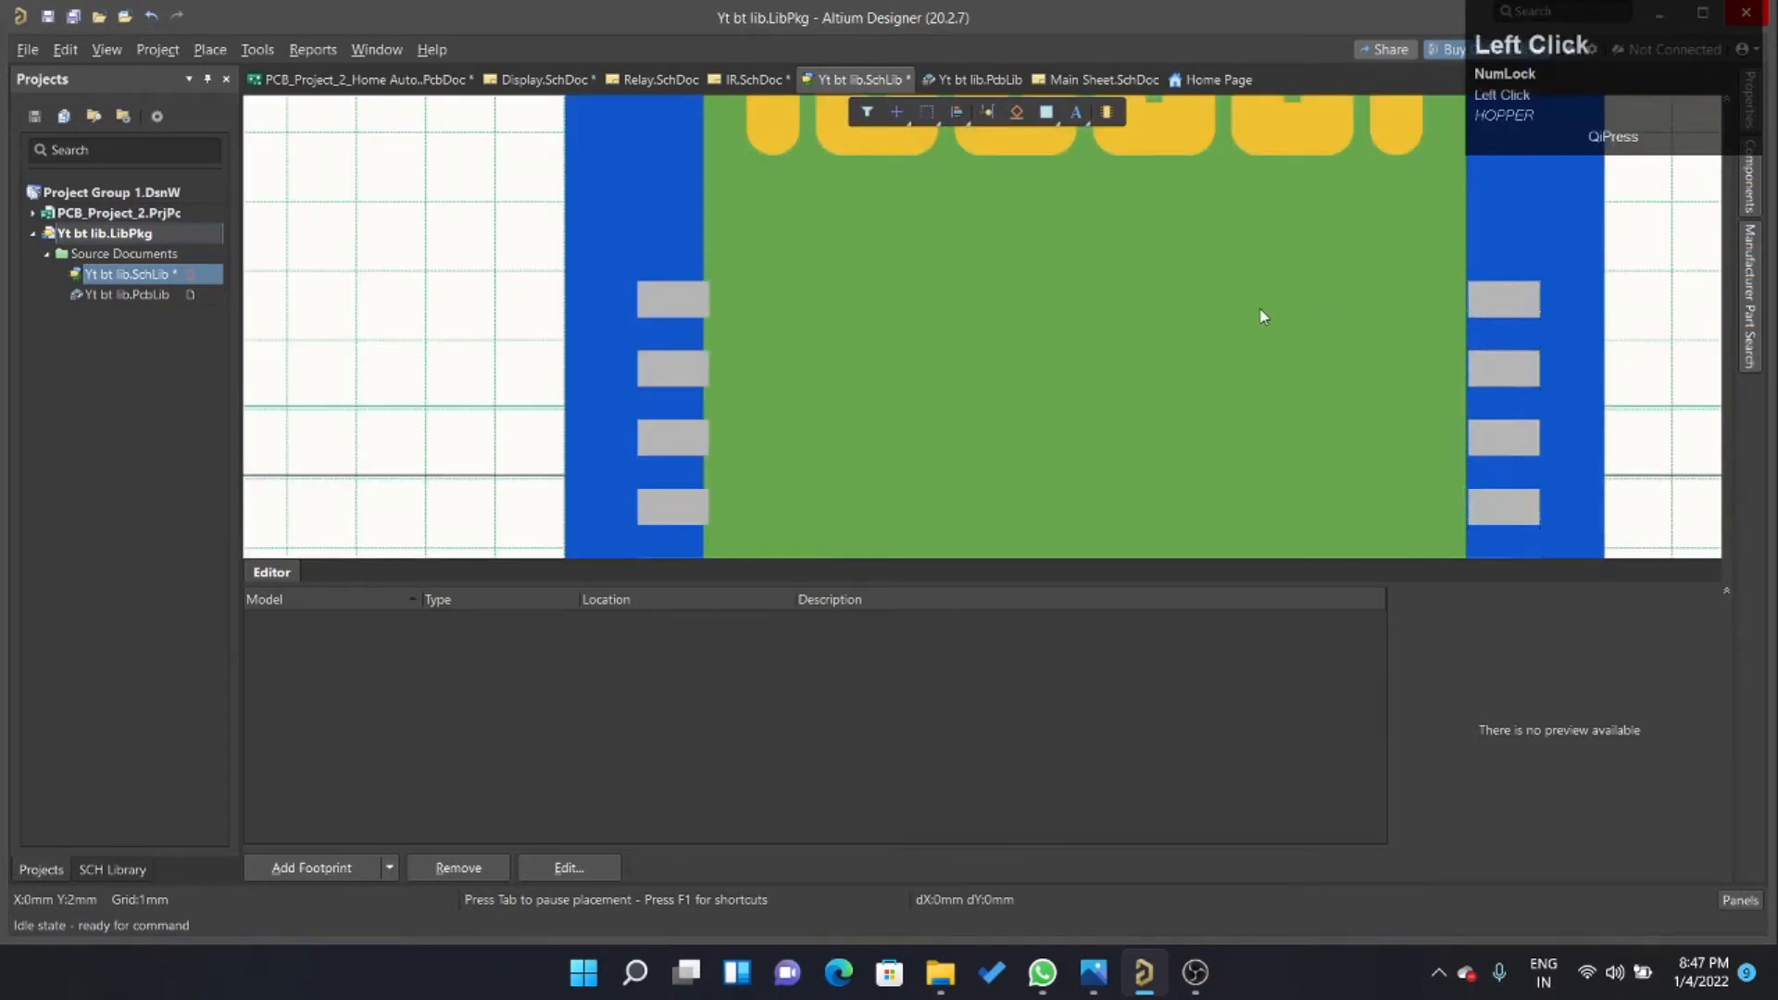
drag(1139, 365, 1148, 375)
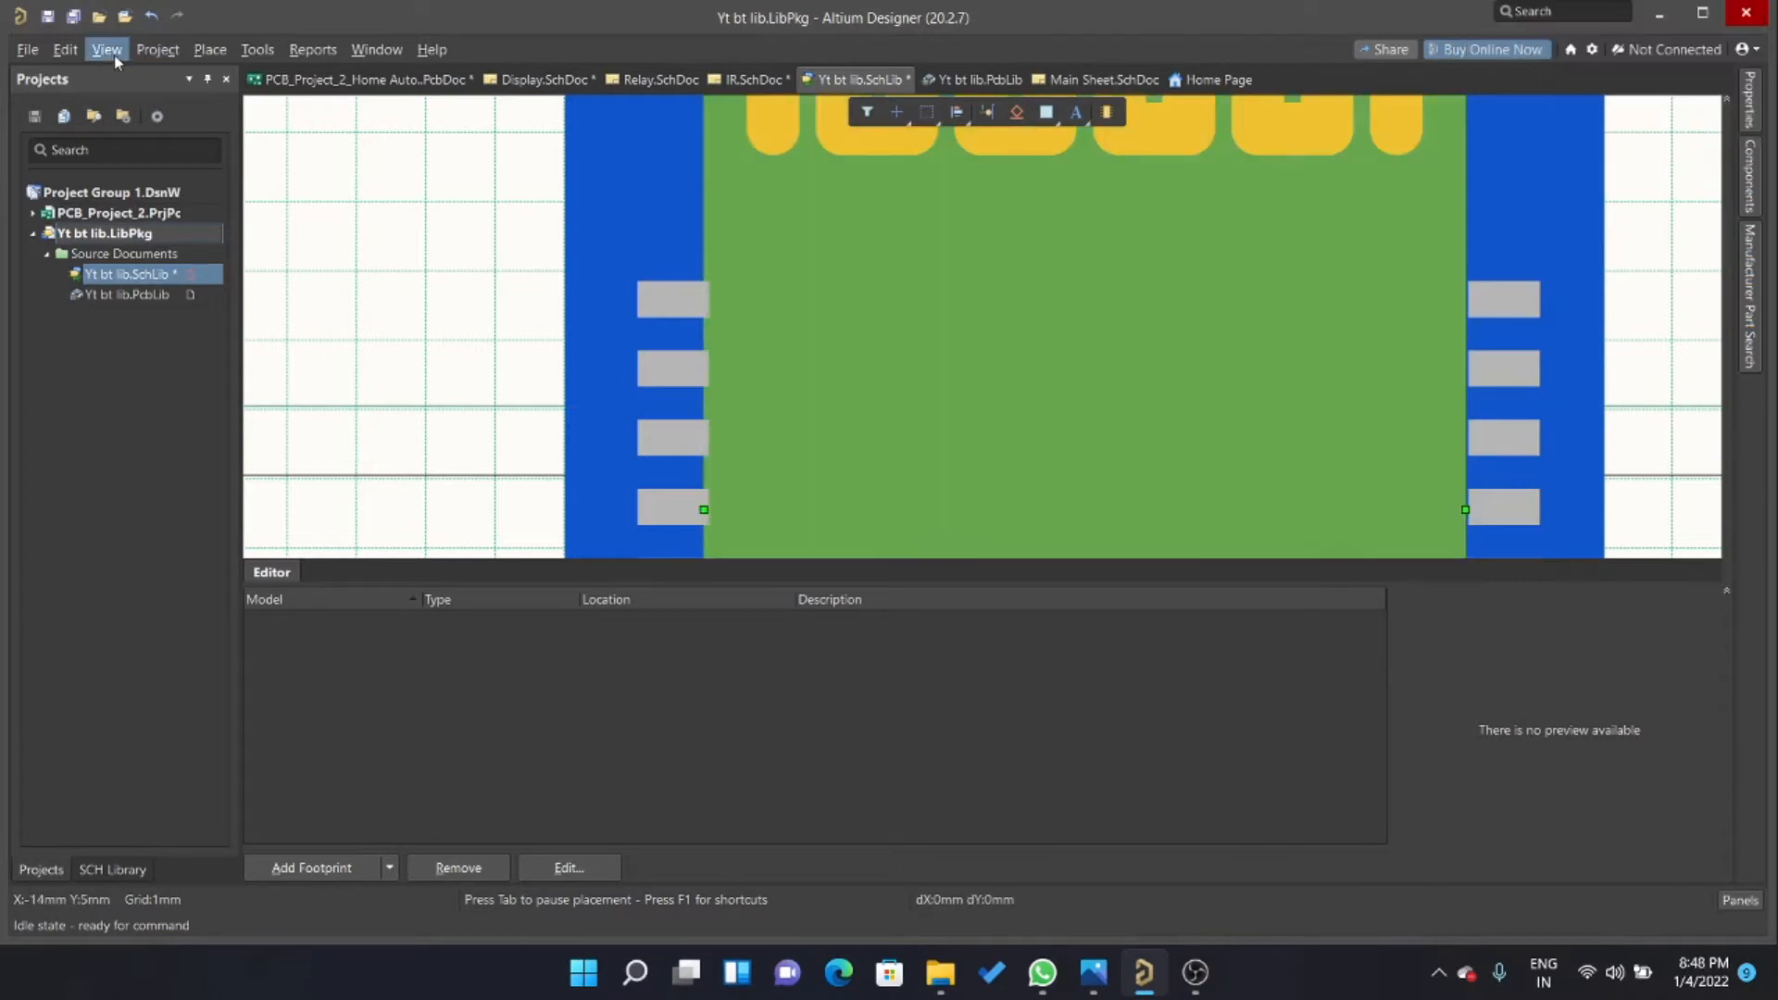
Set the snap grid size to 0.2 mm and try to shift the green rectangle's right edge onto the pads.
click(67, 53)
mouse_move(92, 54)
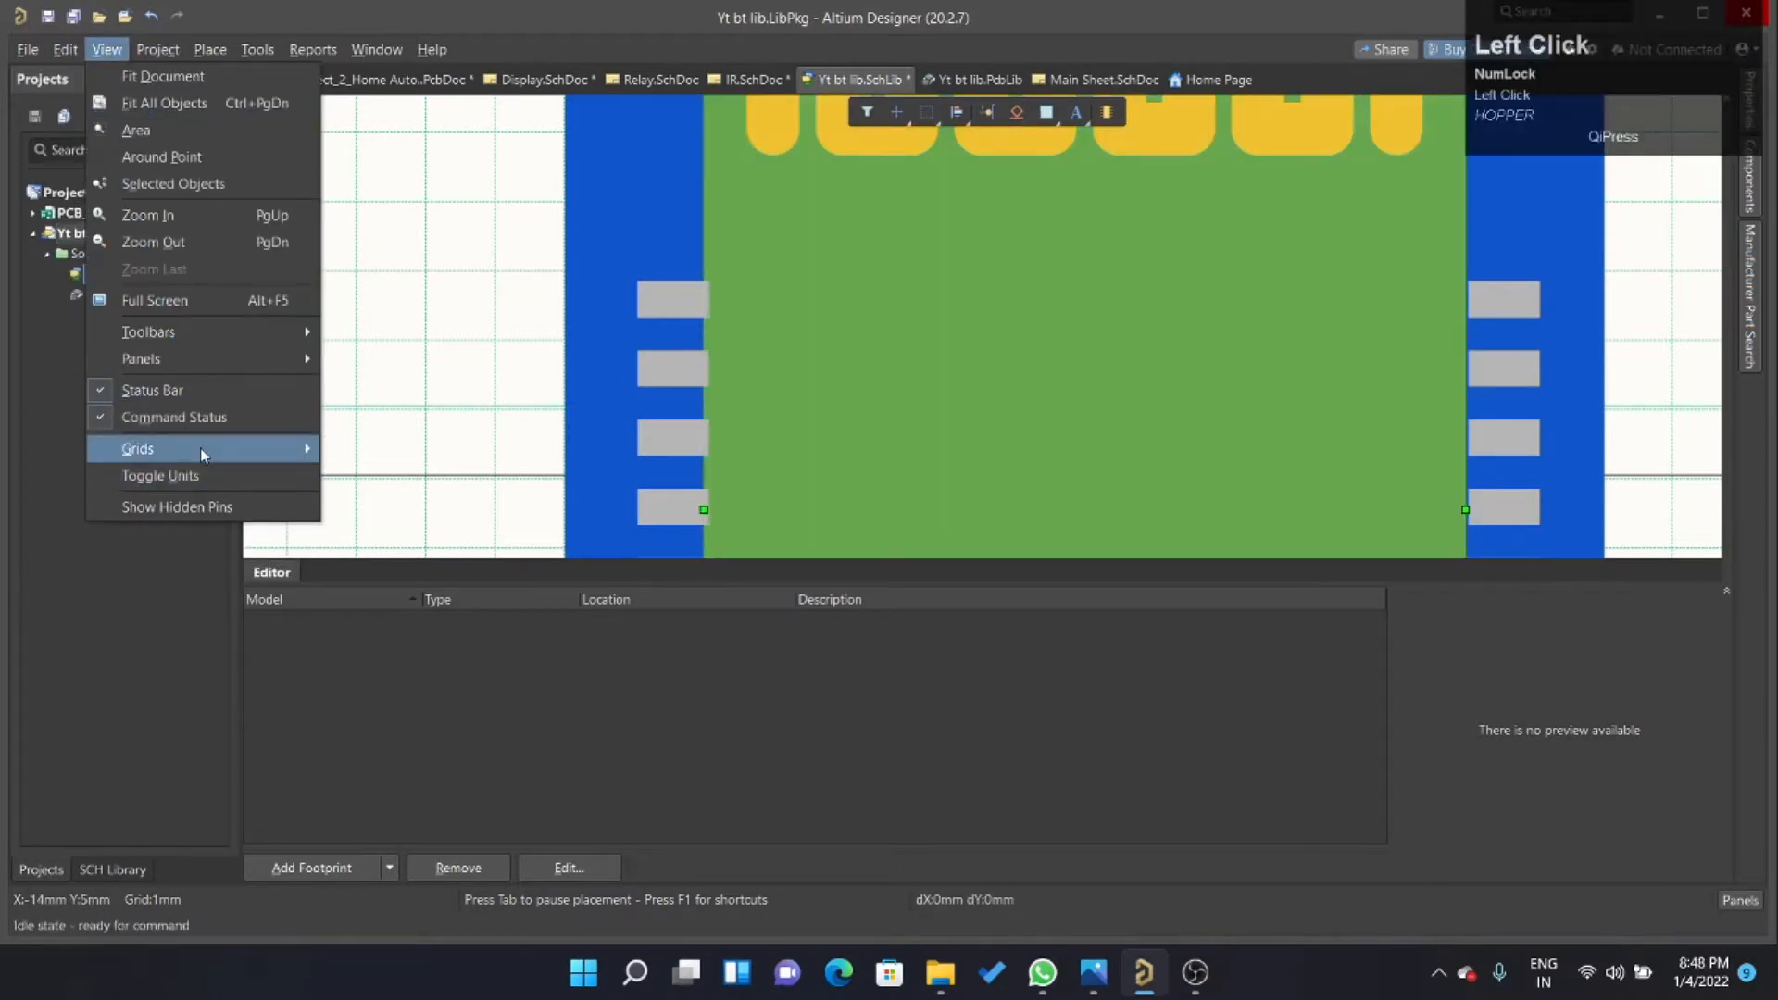
mouse_move(200, 448)
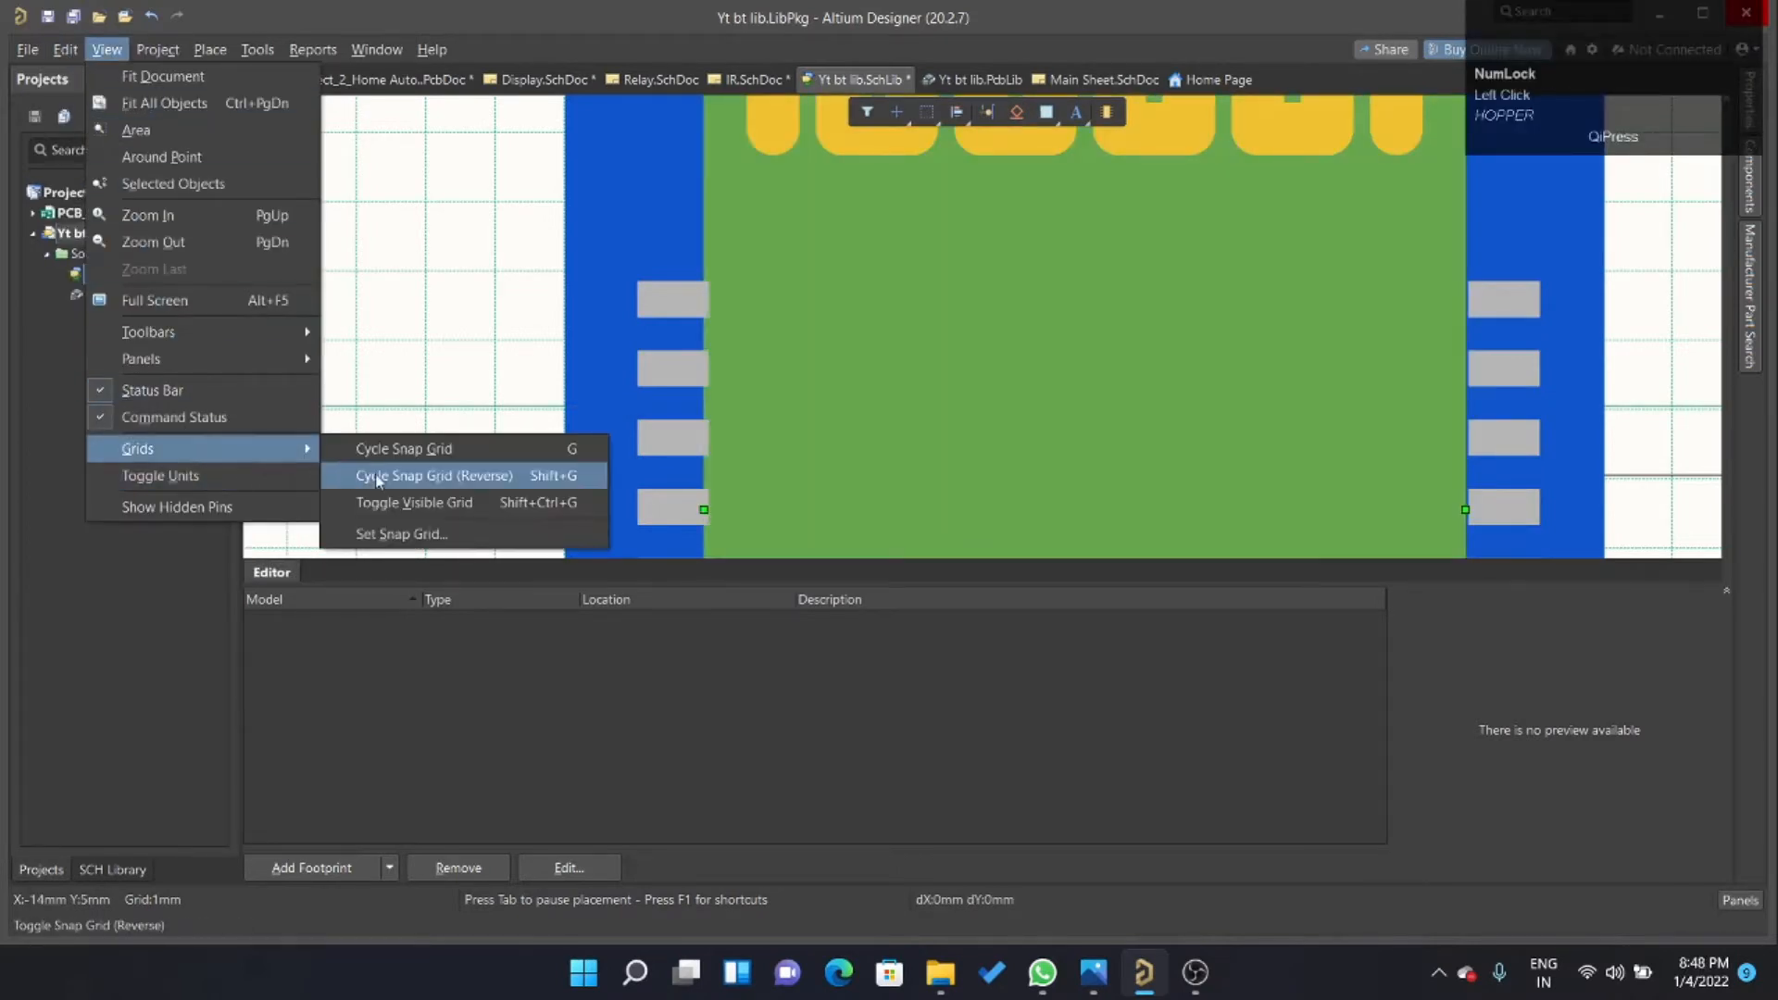
click(404, 532)
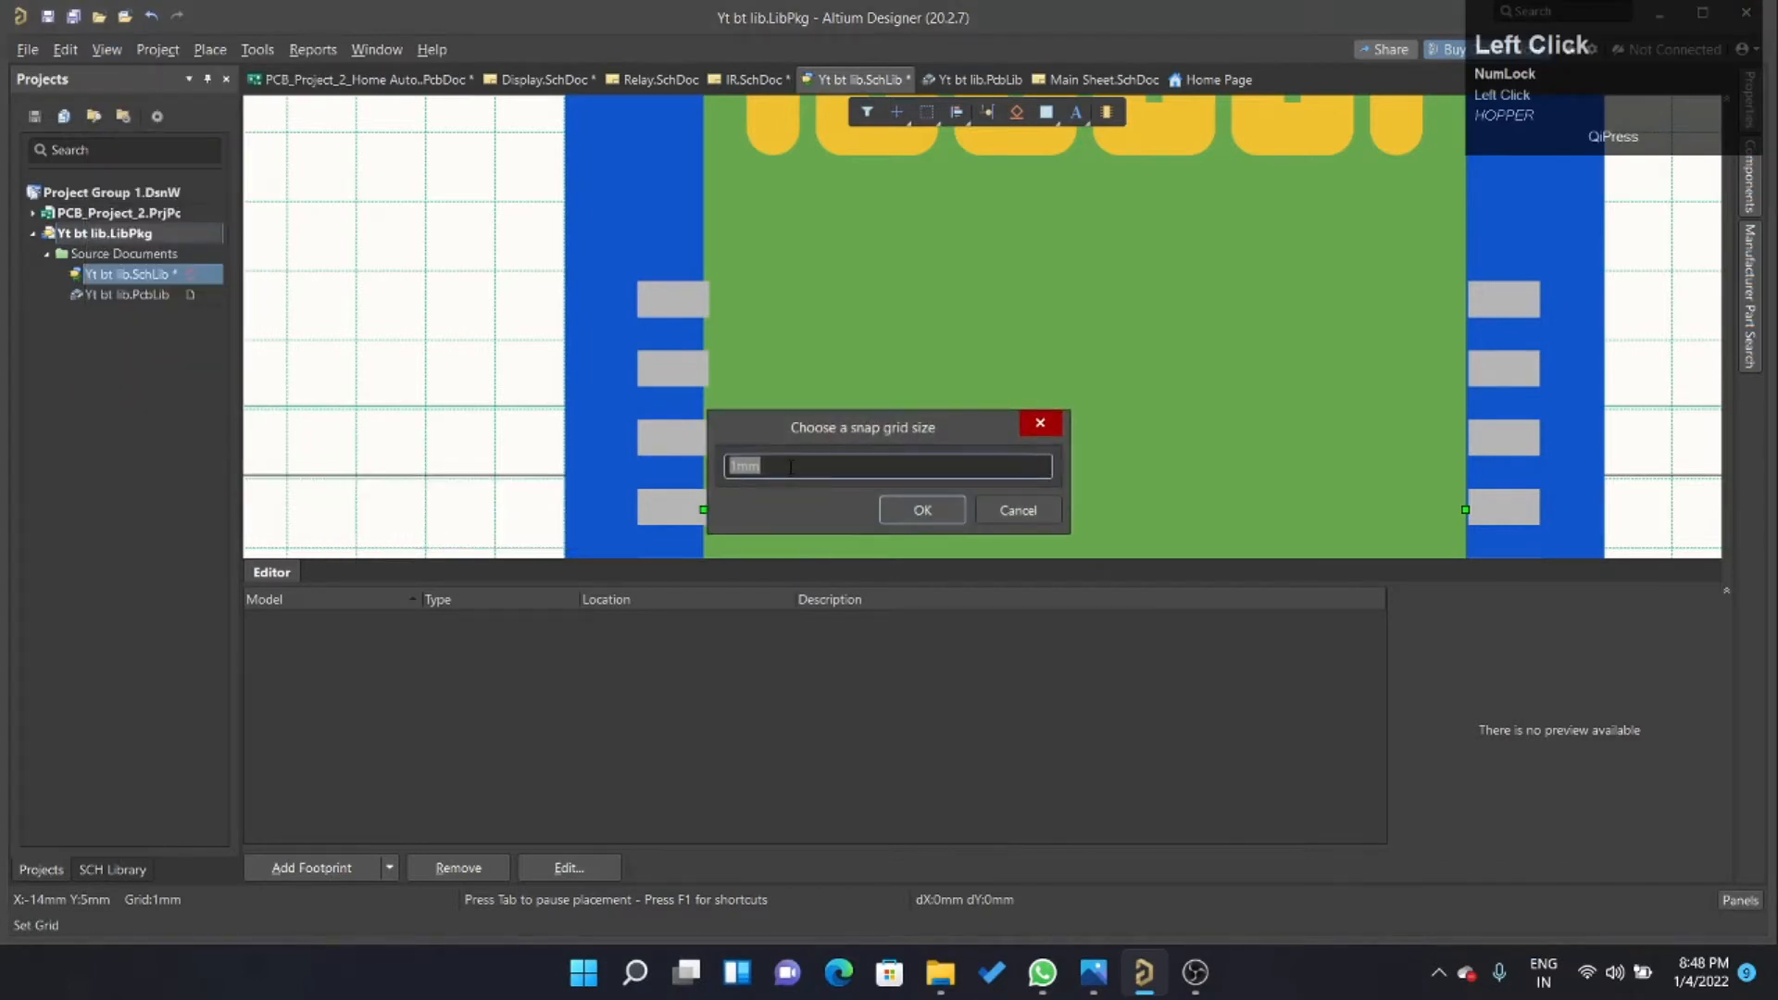
text(0.2)
key(Return)
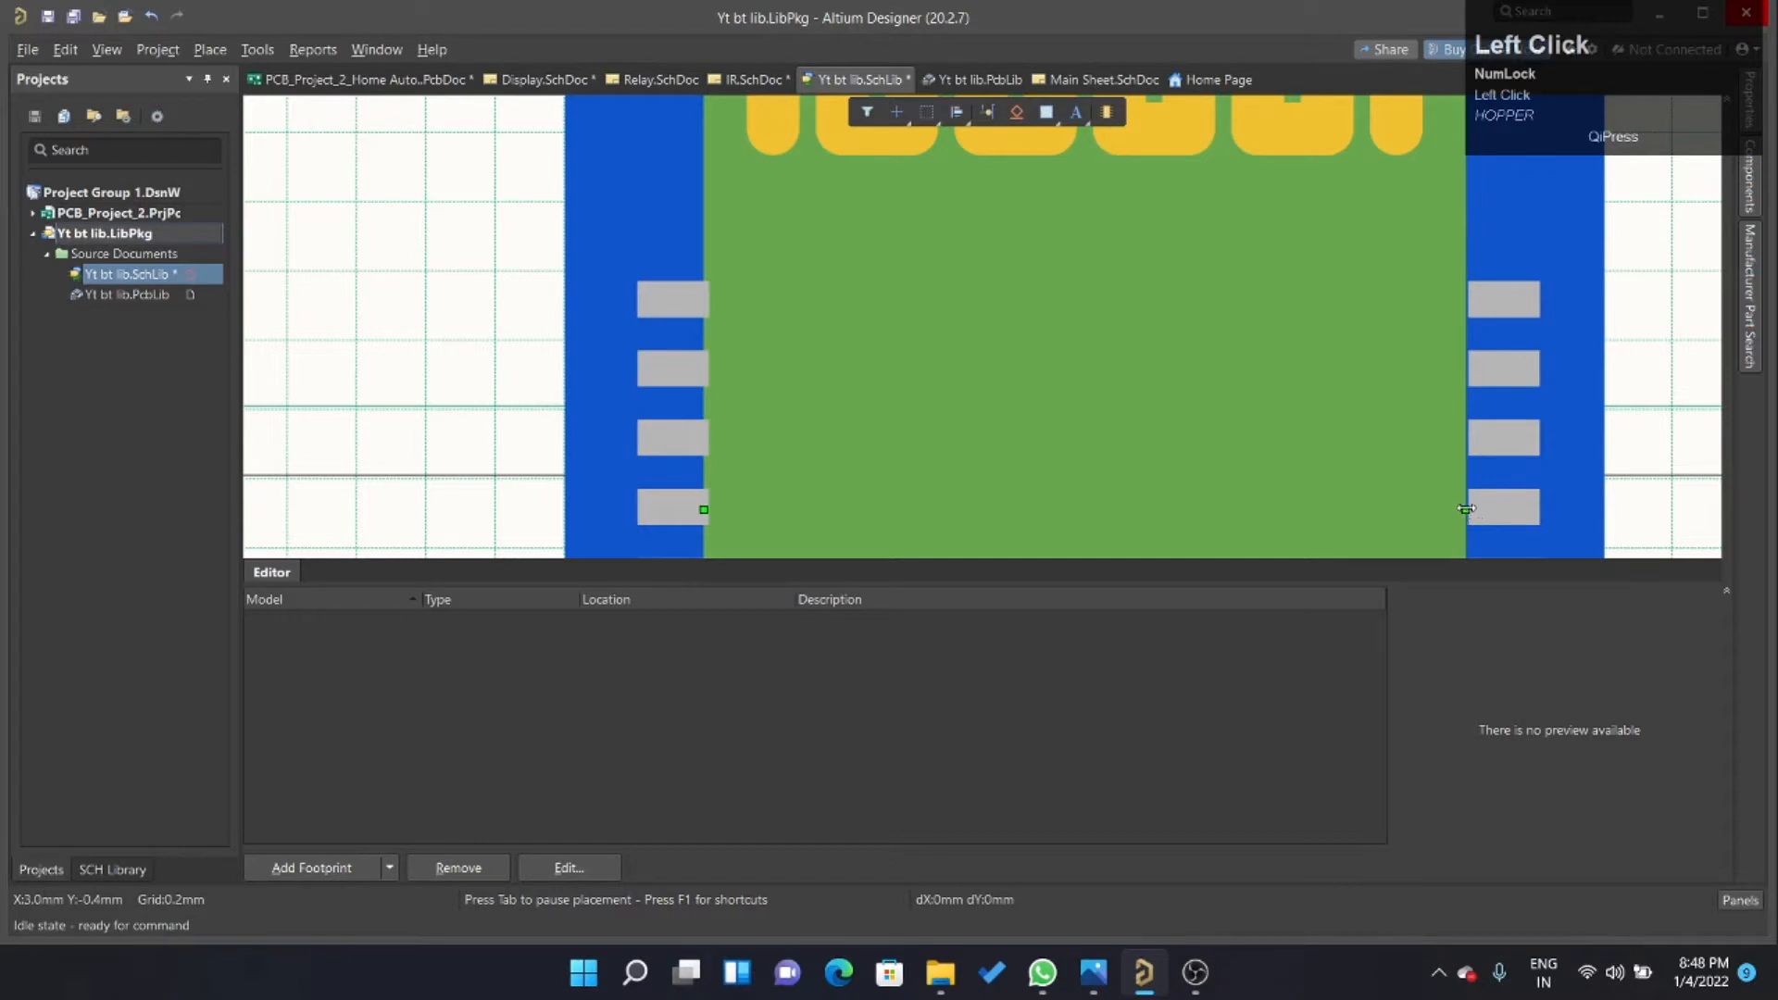
drag(1465, 508, 1465, 509)
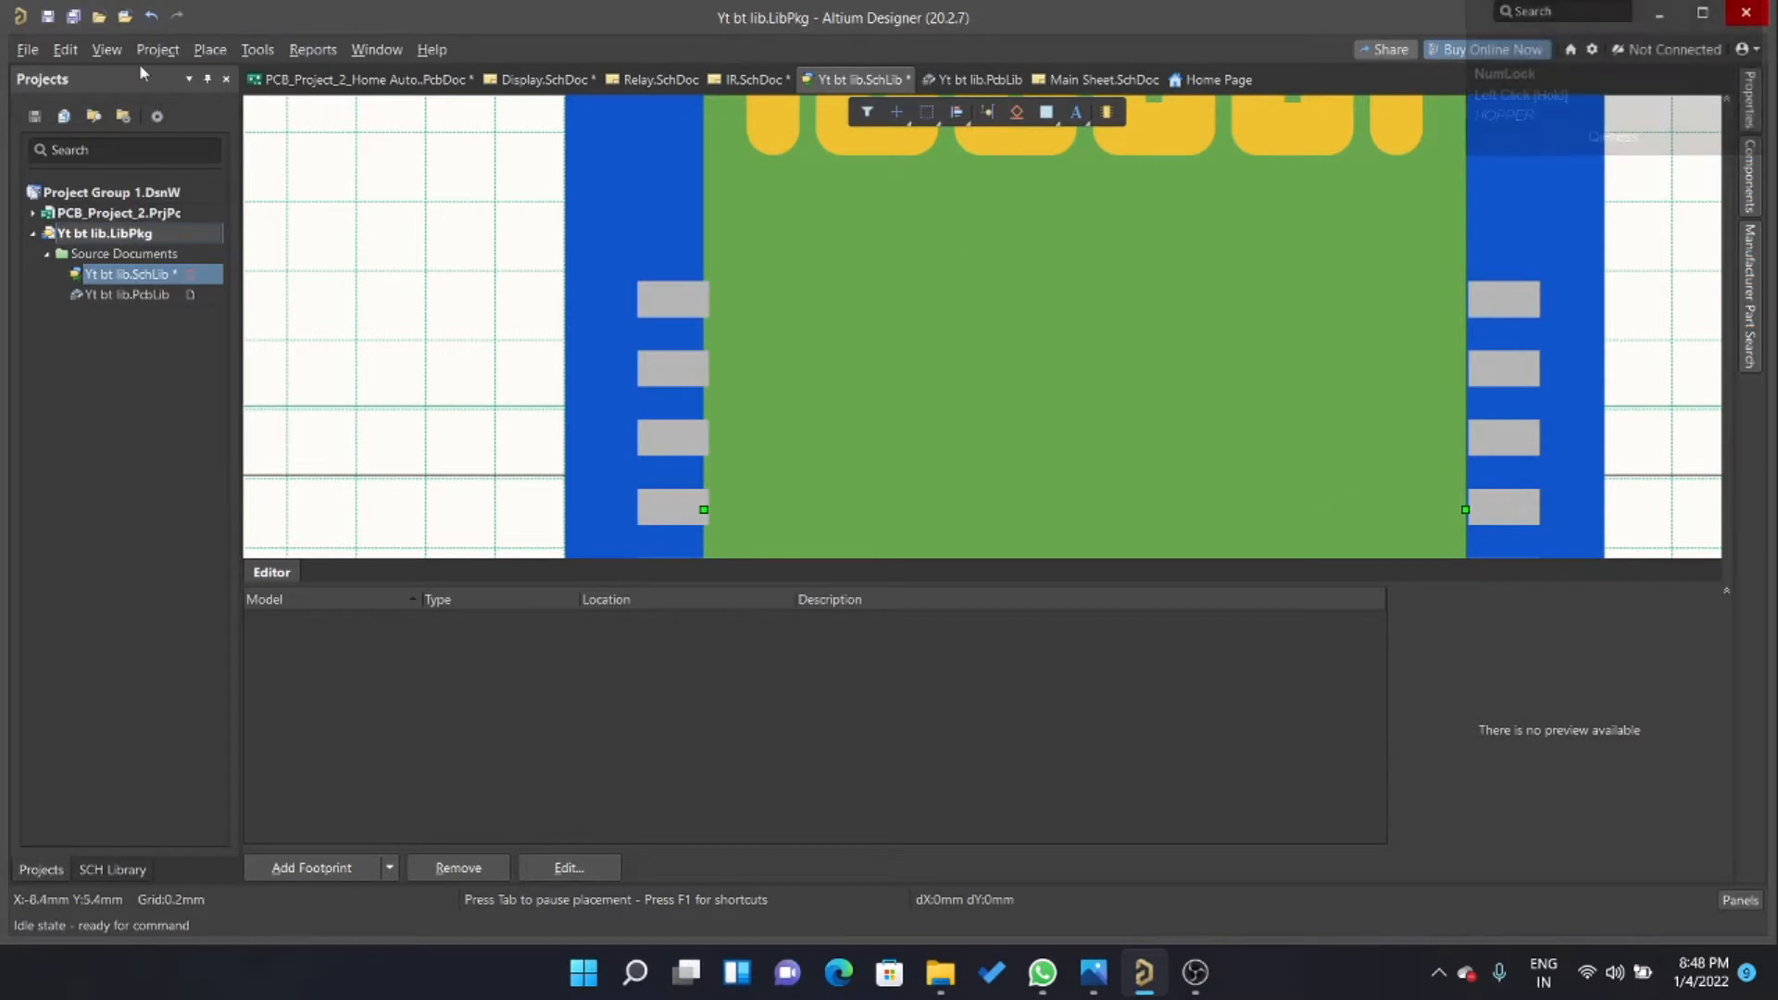
Set the snap grid size to 0.01 mm.
click(106, 49)
mouse_move(216, 460)
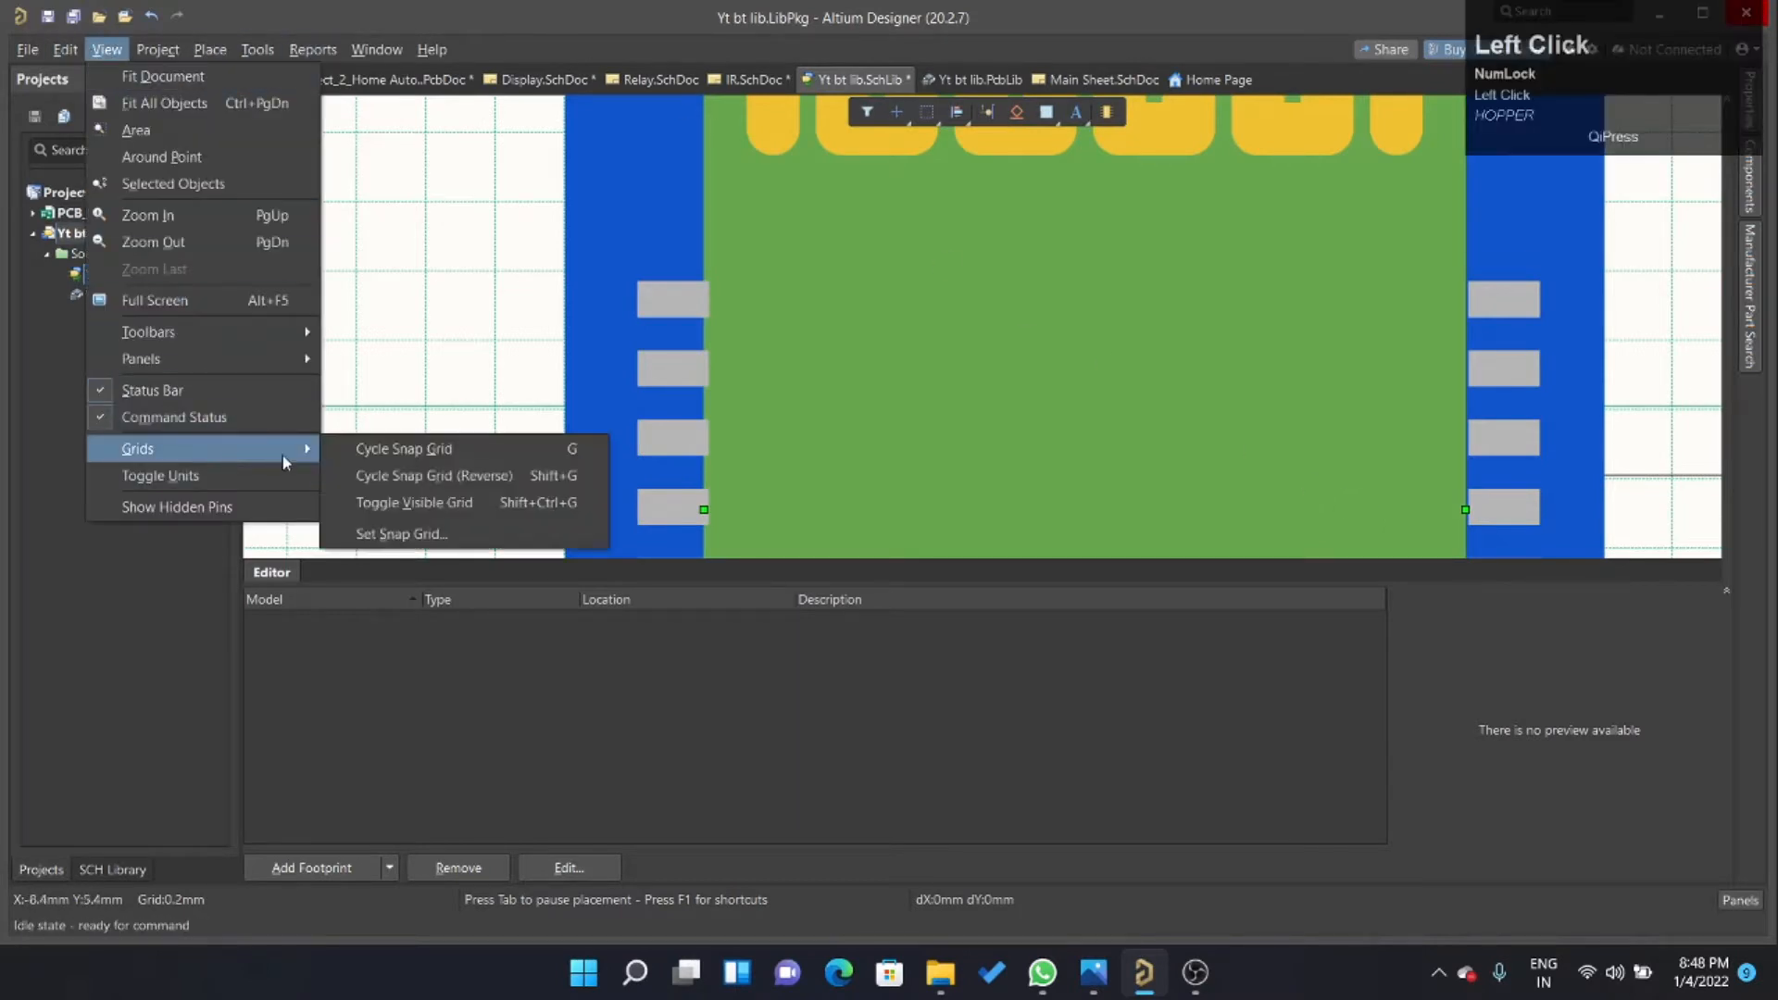
click(401, 535)
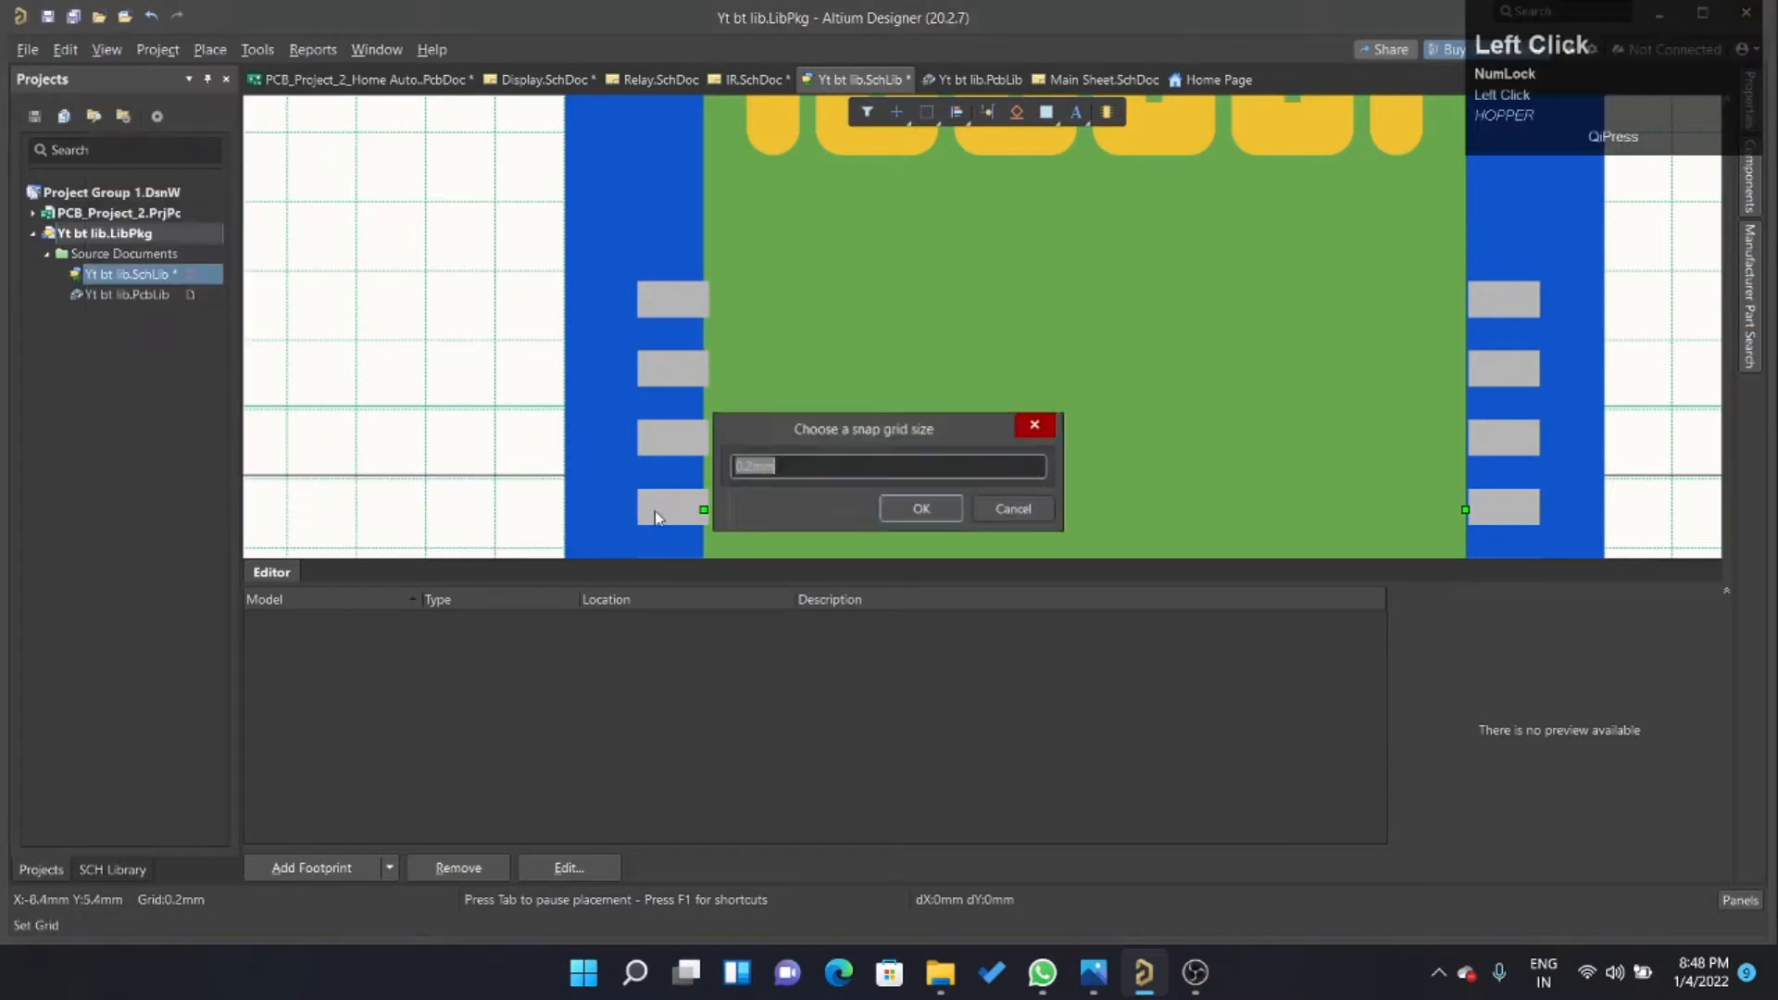
key(BackSpace)
text(0.01)
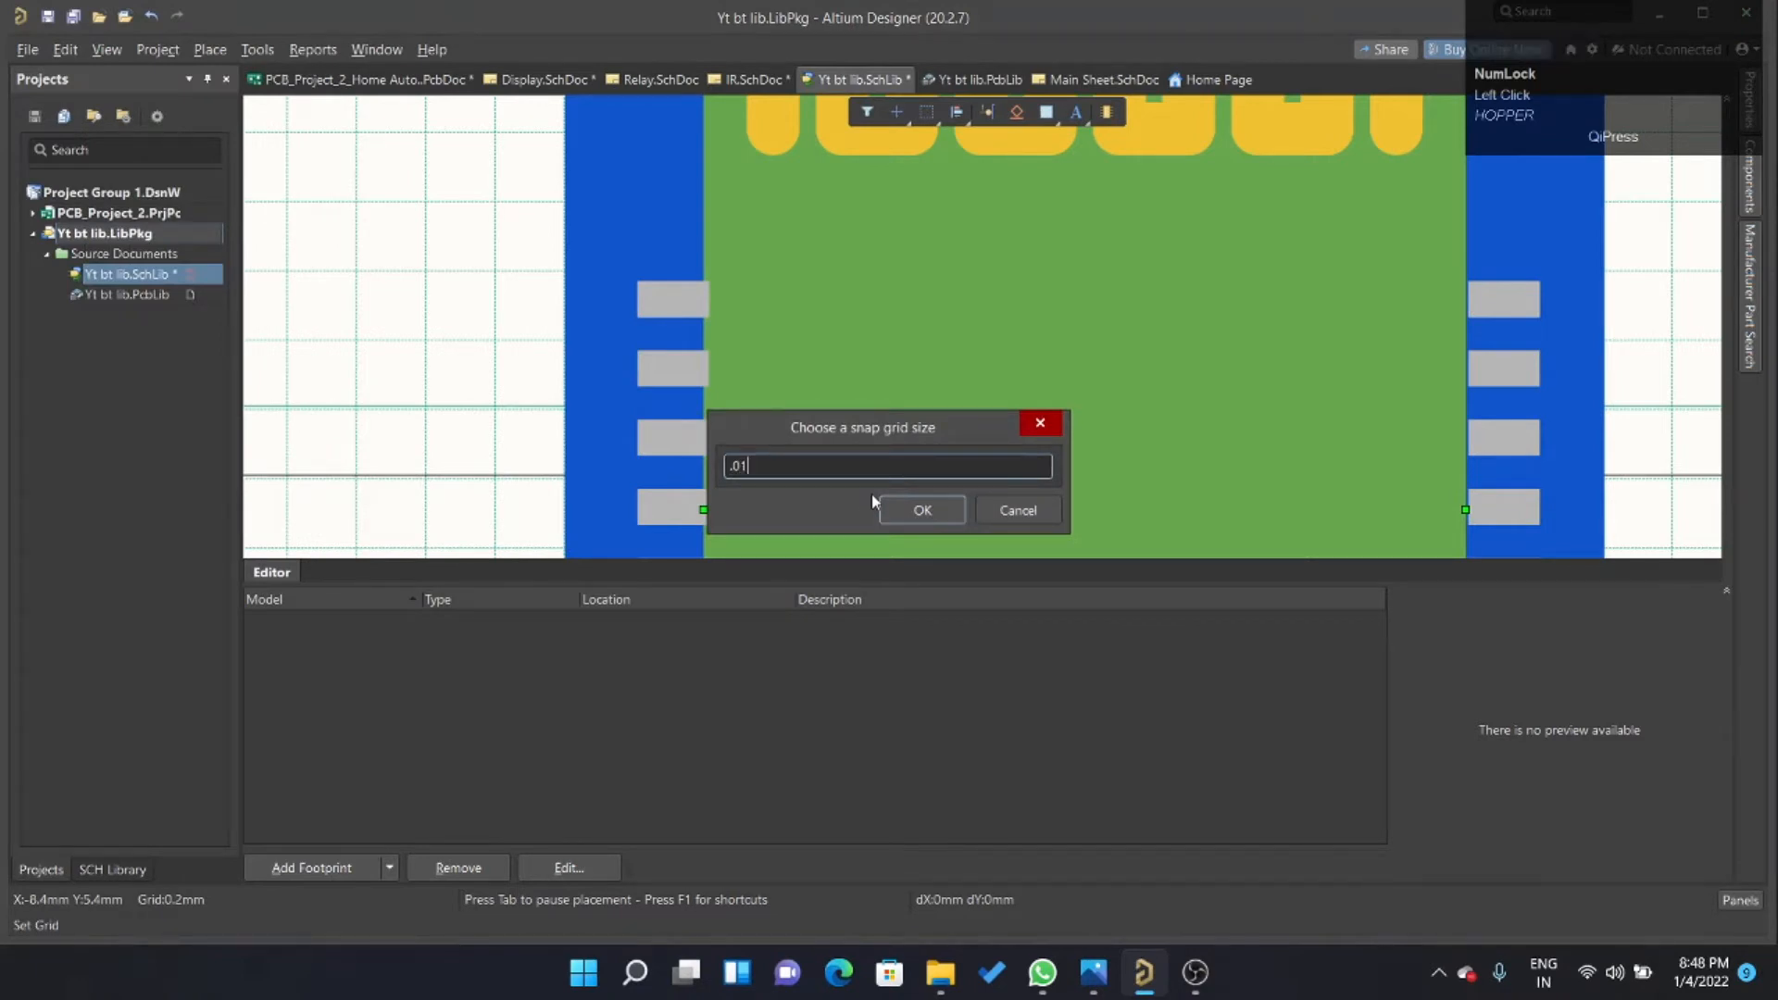
key(Return)
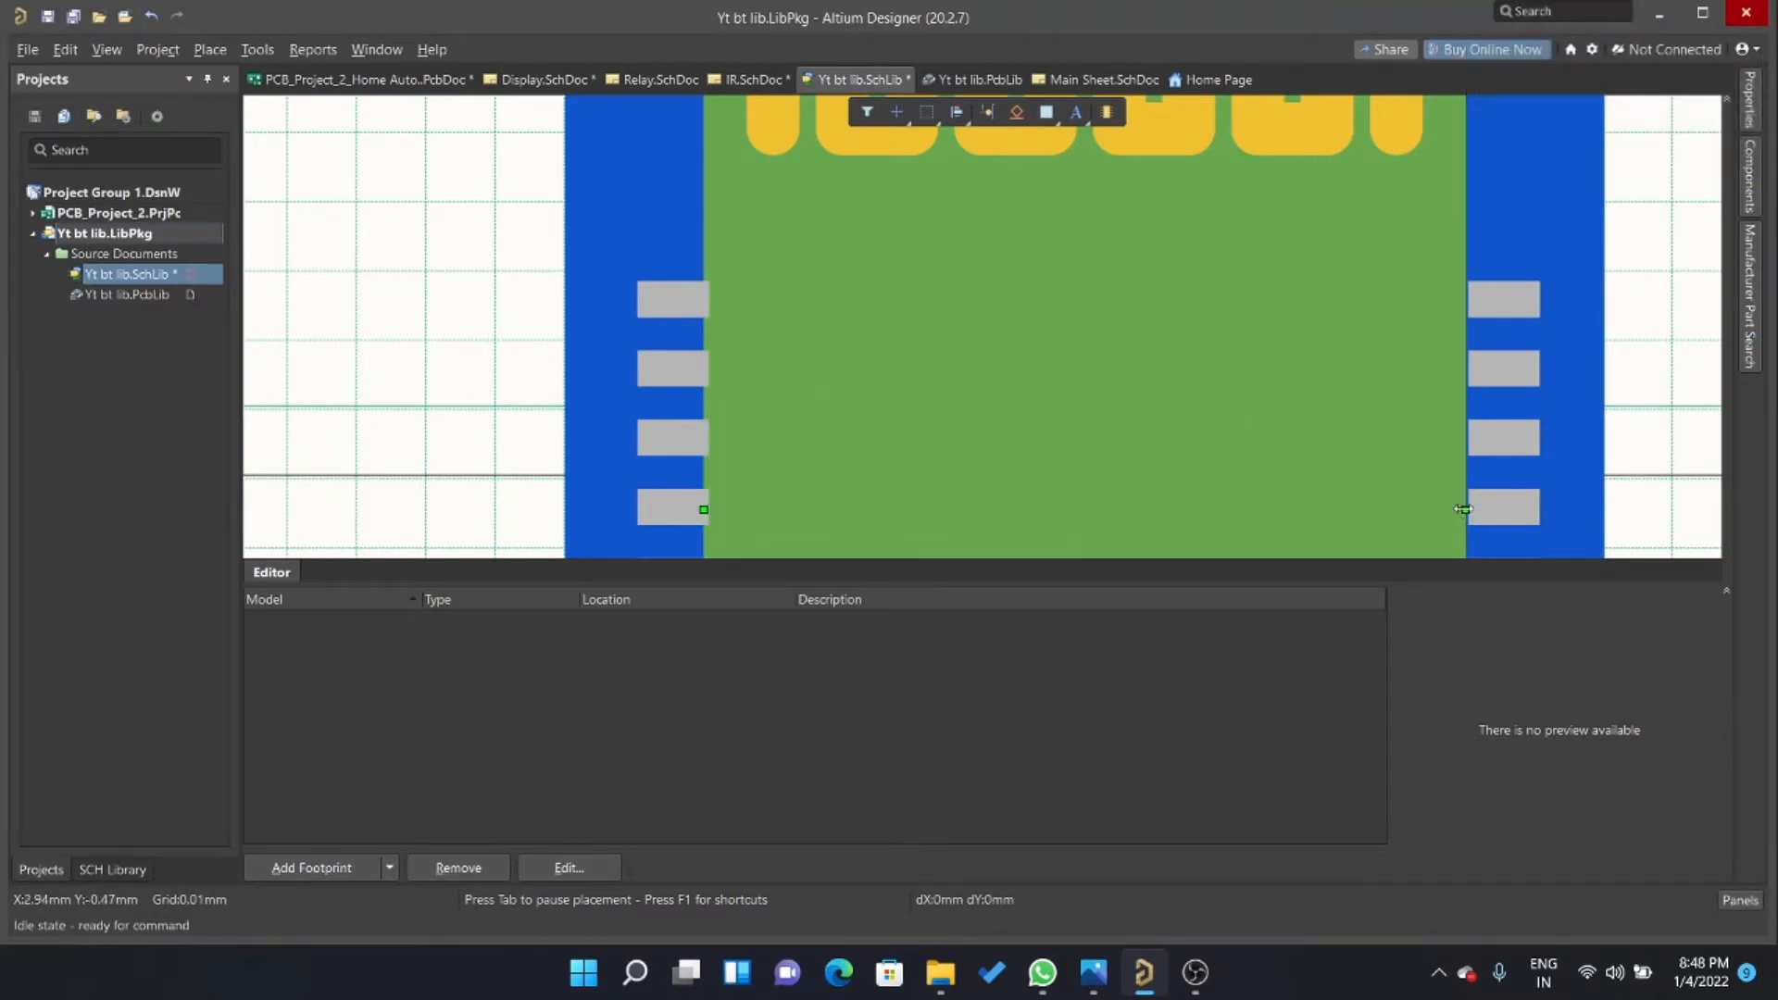
Extend the green rectangle's right edge until it sits flush against the right-hand pads.
drag(1463, 509, 1473, 512)
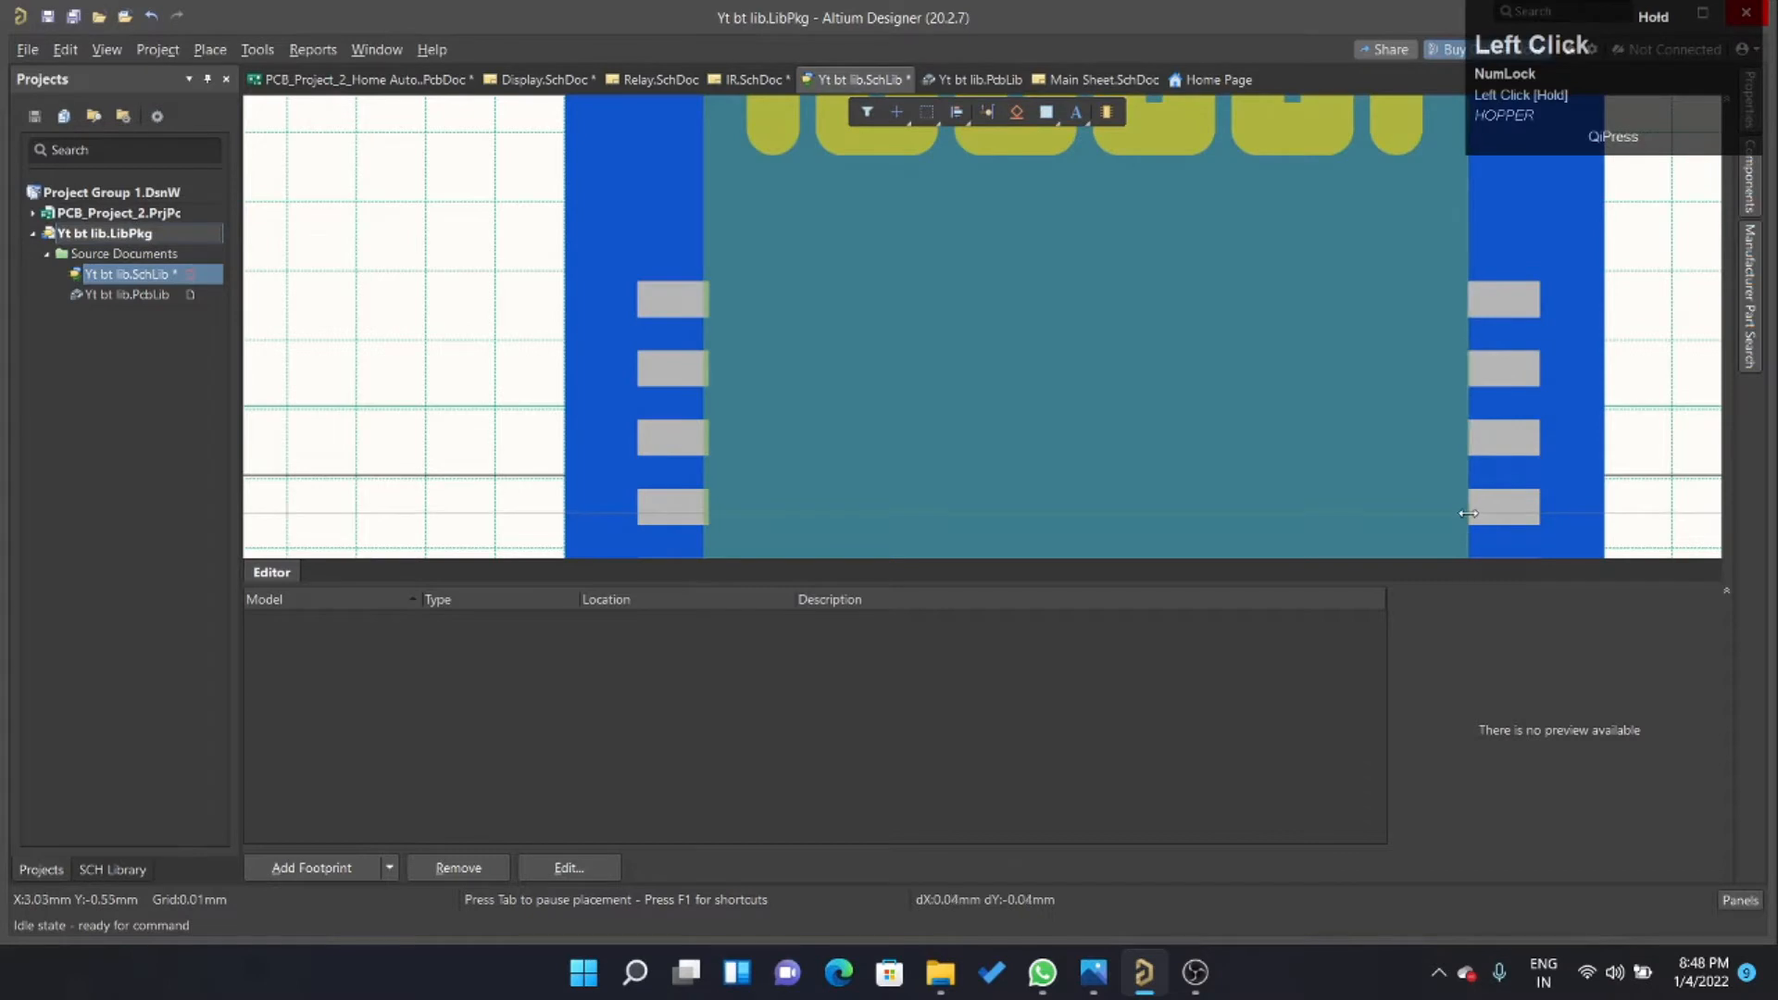
click(1470, 514)
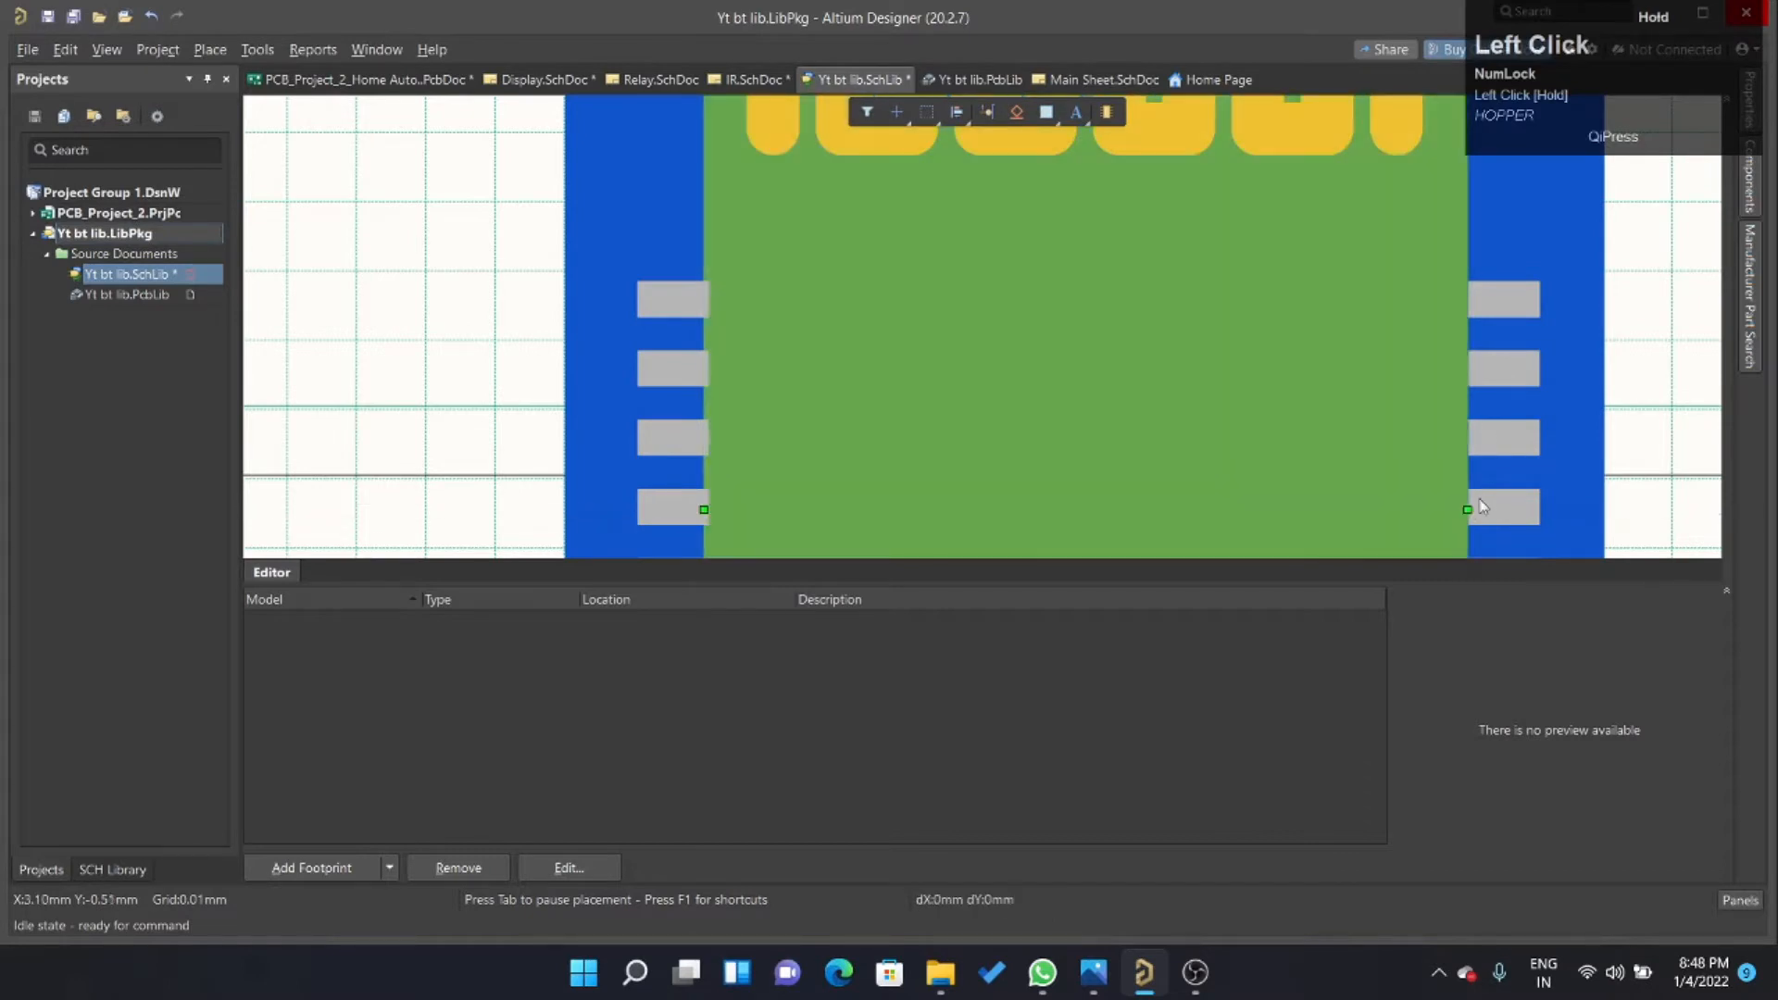
ctrl+scroll(1482, 370, up, 3)
ctrl+scroll(1313, 206, down, 5)
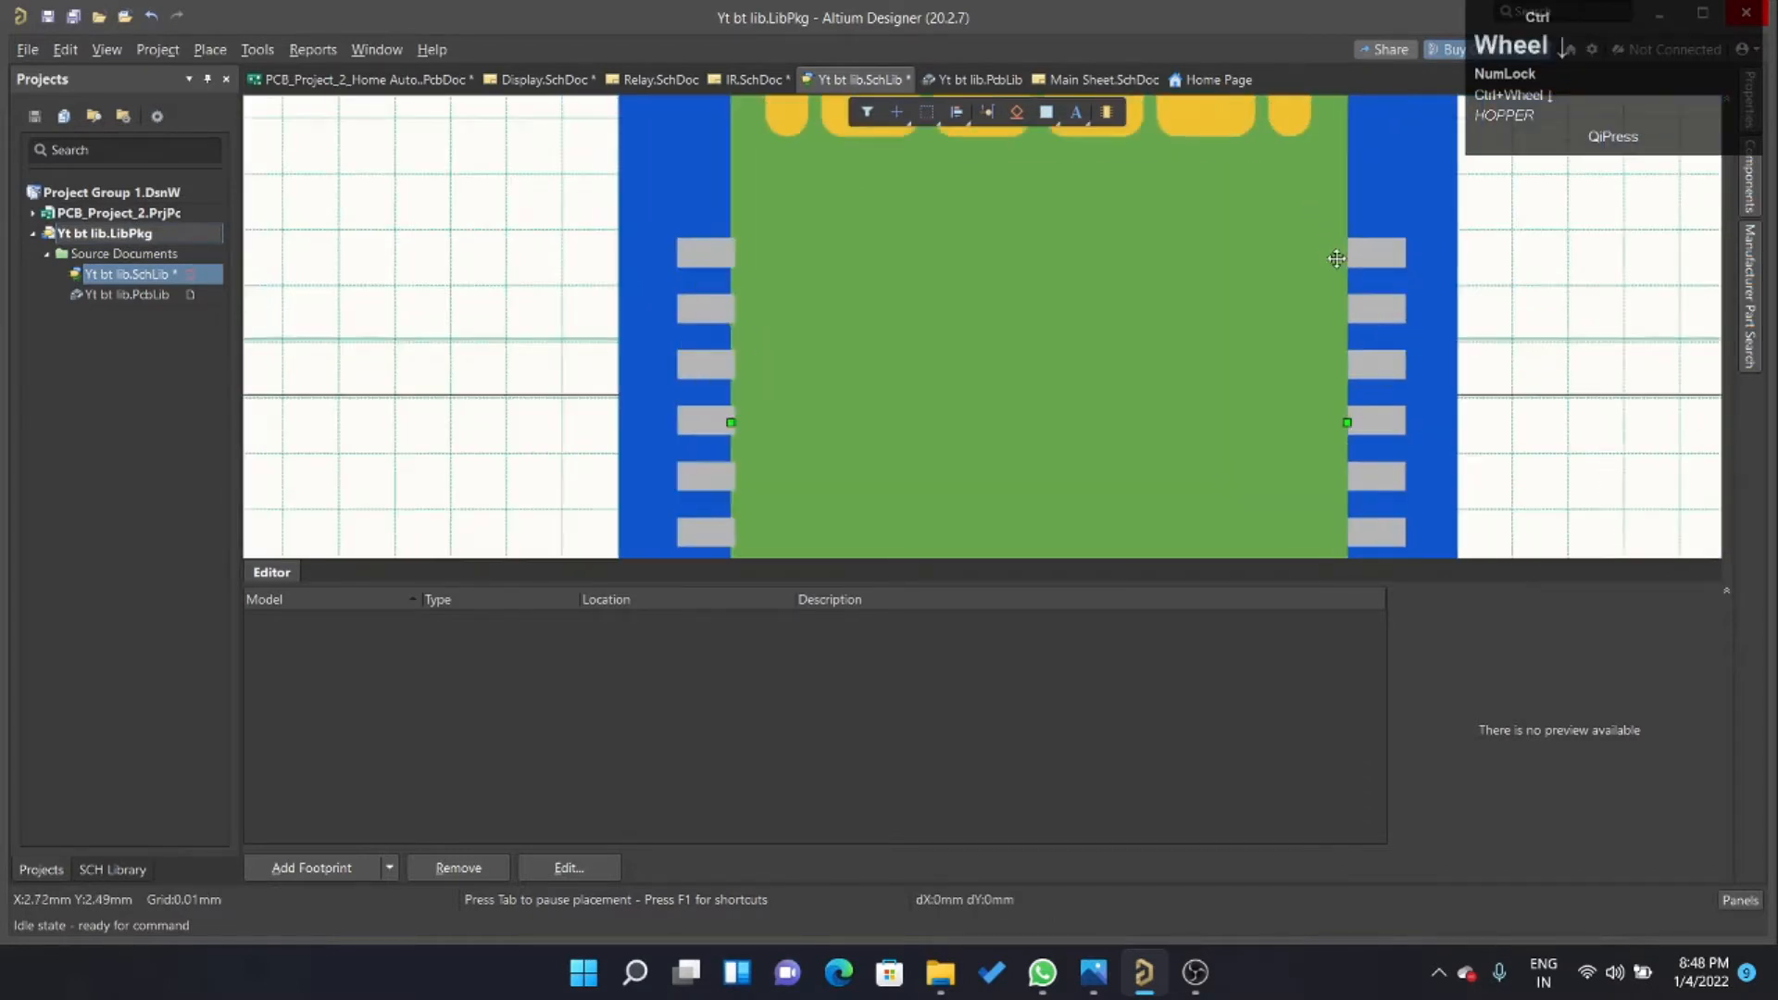
ctrl+scroll(1302, 311, up, 5)
ctrl+scroll(1260, 361, up, 1)
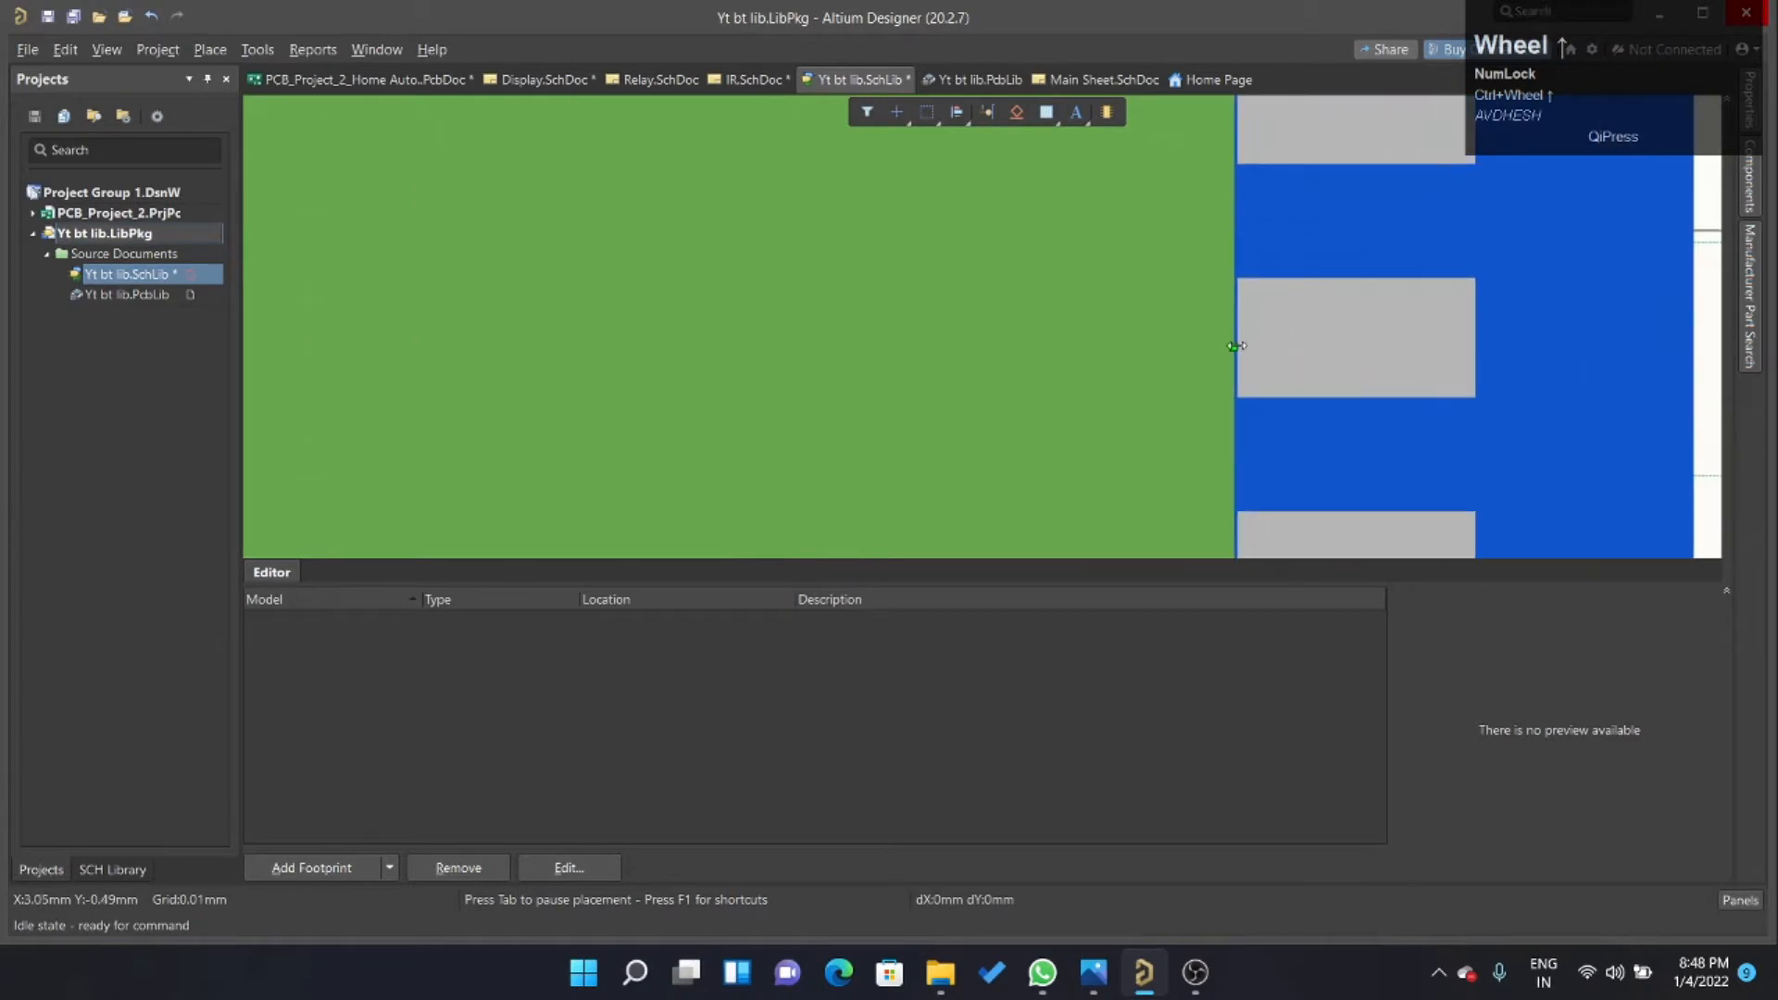
drag(1234, 346, 1236, 348)
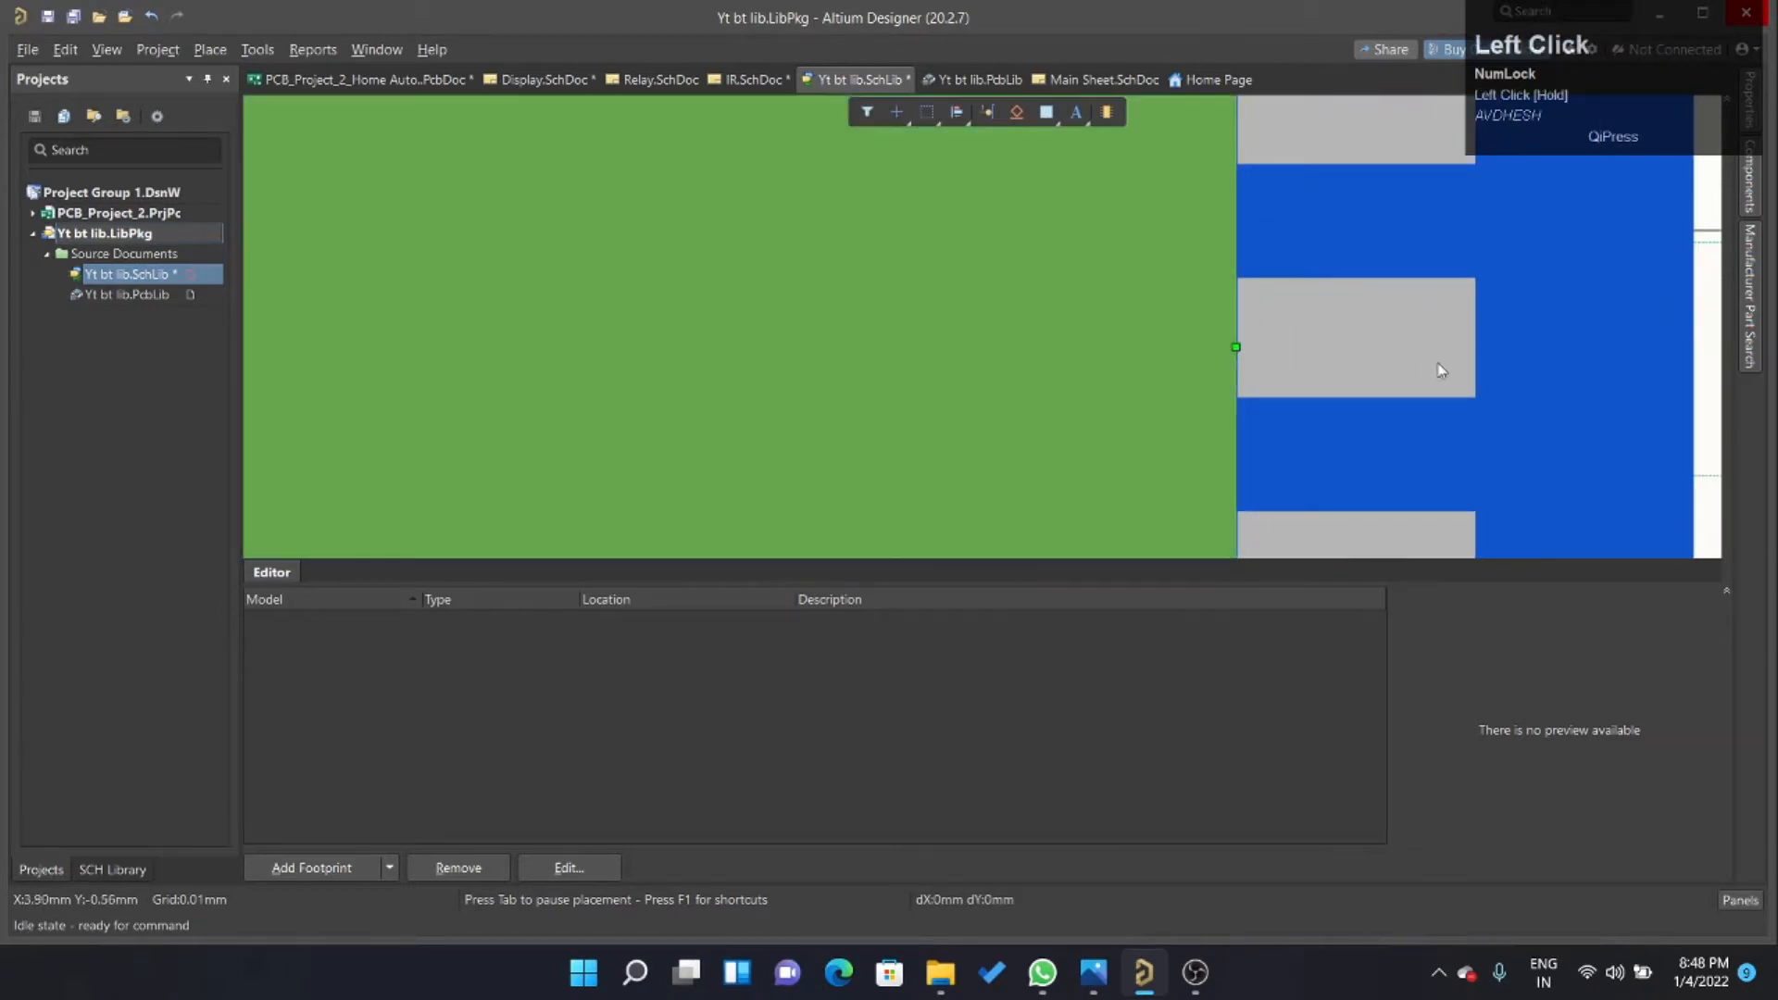
Pull the green rectangle's left edge inward until it is flush with the inner ends of the left-hand pads.
ctrl+scroll(1441, 369, down, 4)
ctrl+scroll(966, 278, up, 3)
ctrl+scroll(924, 269, up, 2)
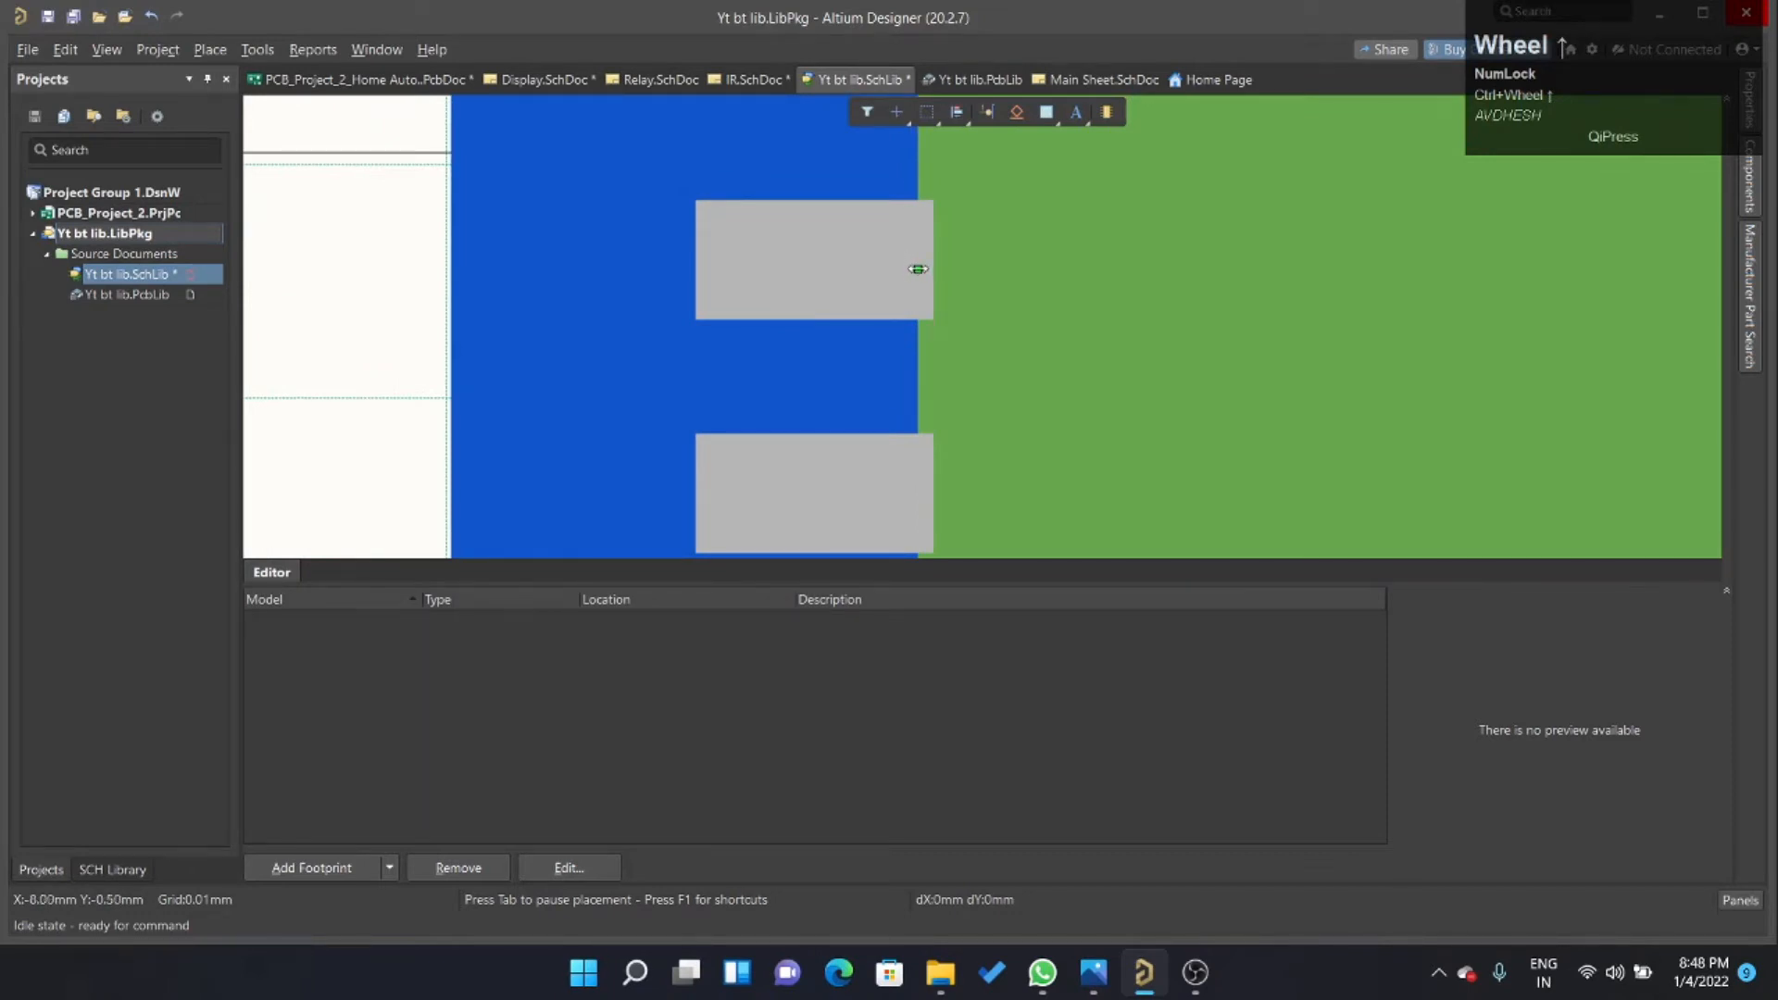
drag(918, 269, 931, 273)
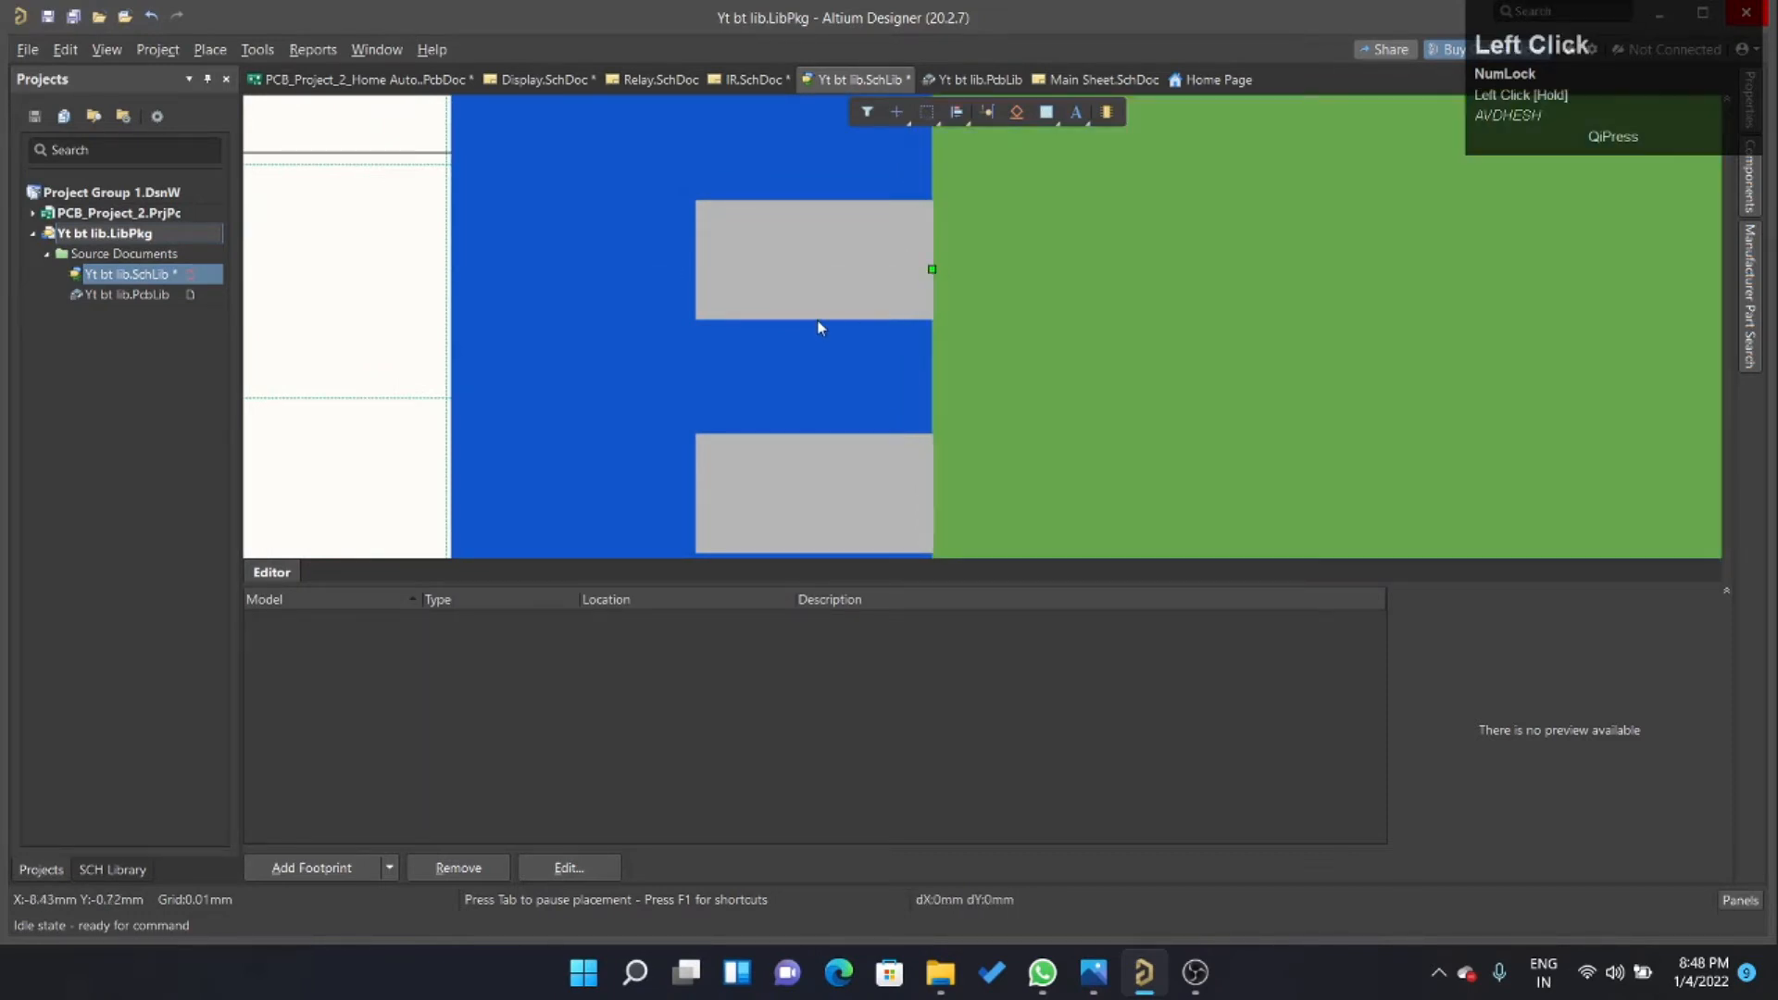
ctrl+scroll(991, 332, down, 4)
ctrl+scroll(1141, 491, up, 1)
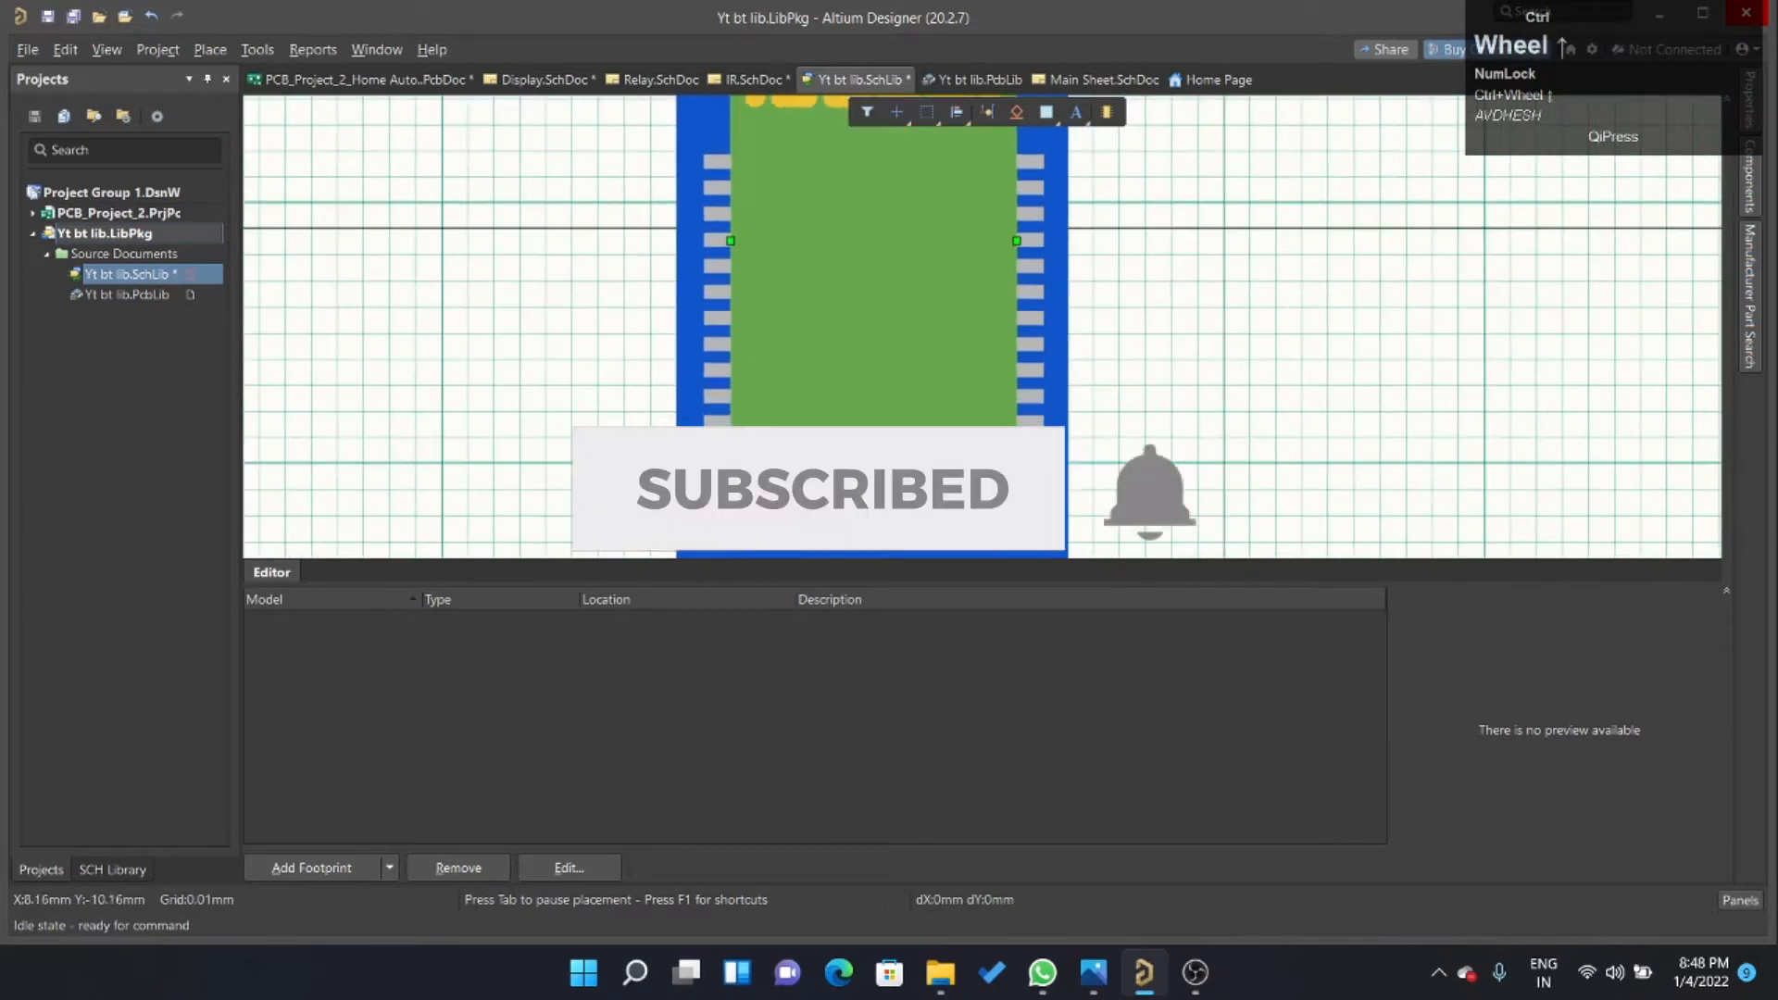
Duplicate the lowest right-hand pad with Rubber Stamp and rotate the copy 90 degrees to stand vertically.
click(1141, 491)
ctrl+scroll(1040, 470, up, 2)
ctrl+scroll(1037, 324, up, 1)
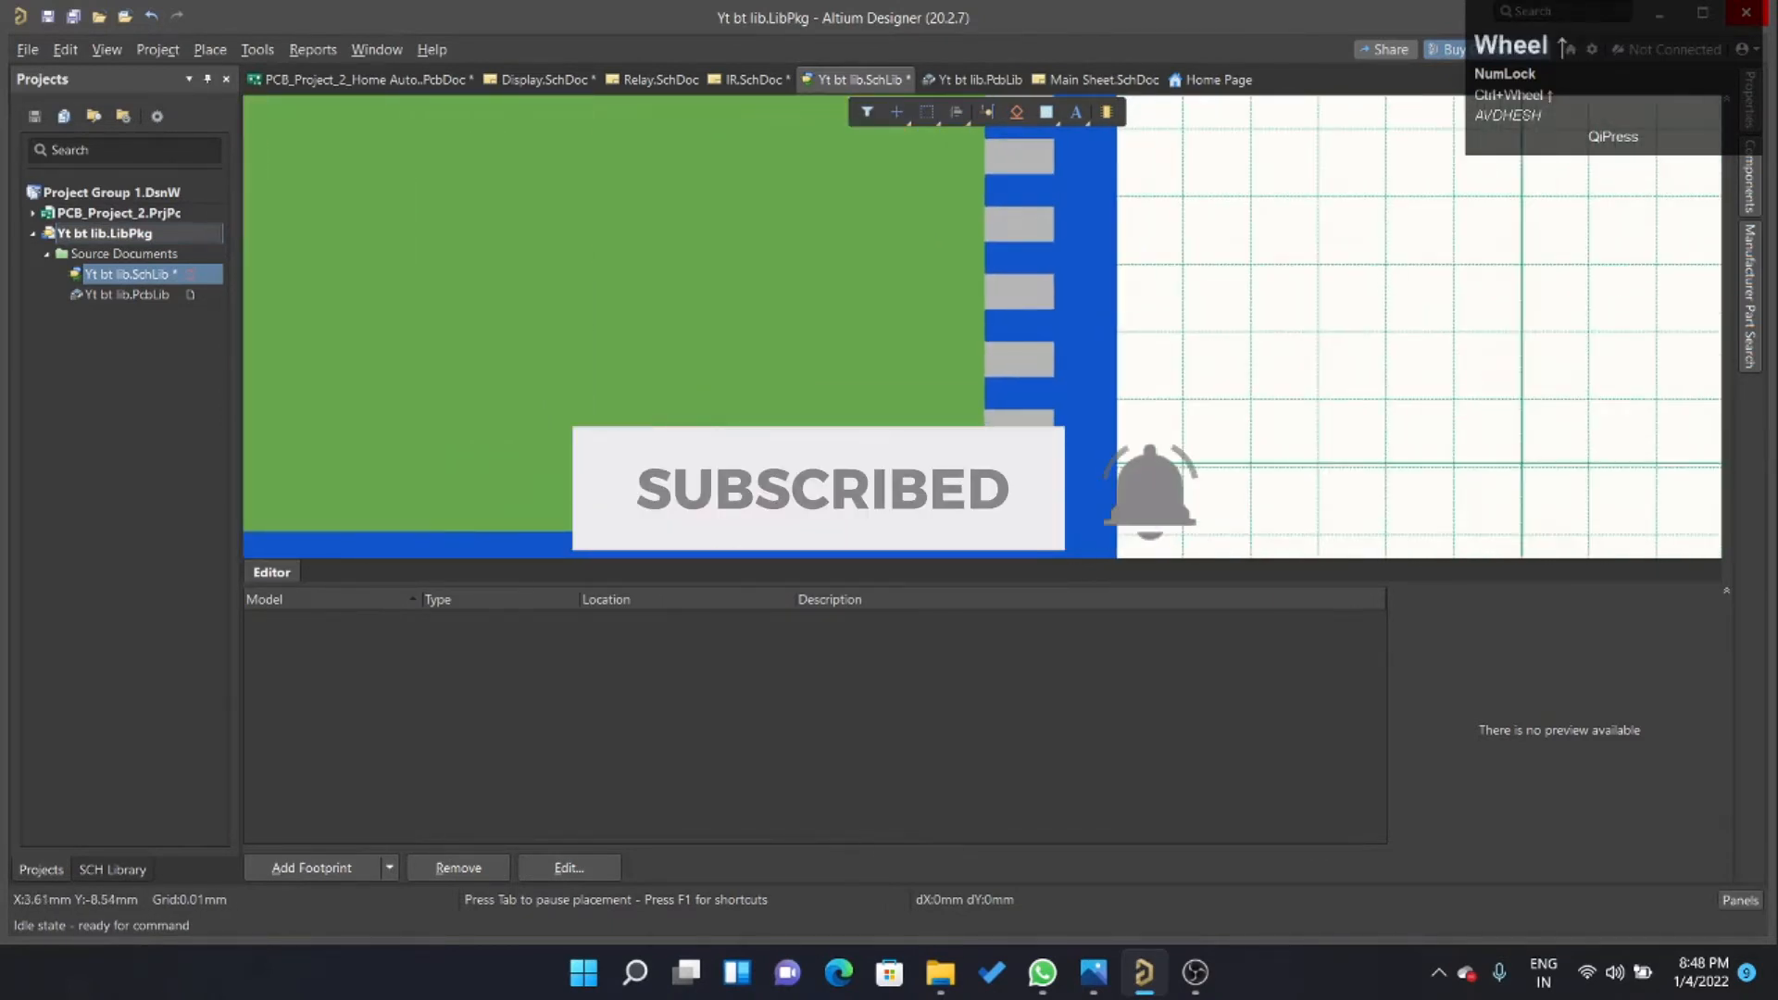
click(1026, 424)
key(ctrl+r)
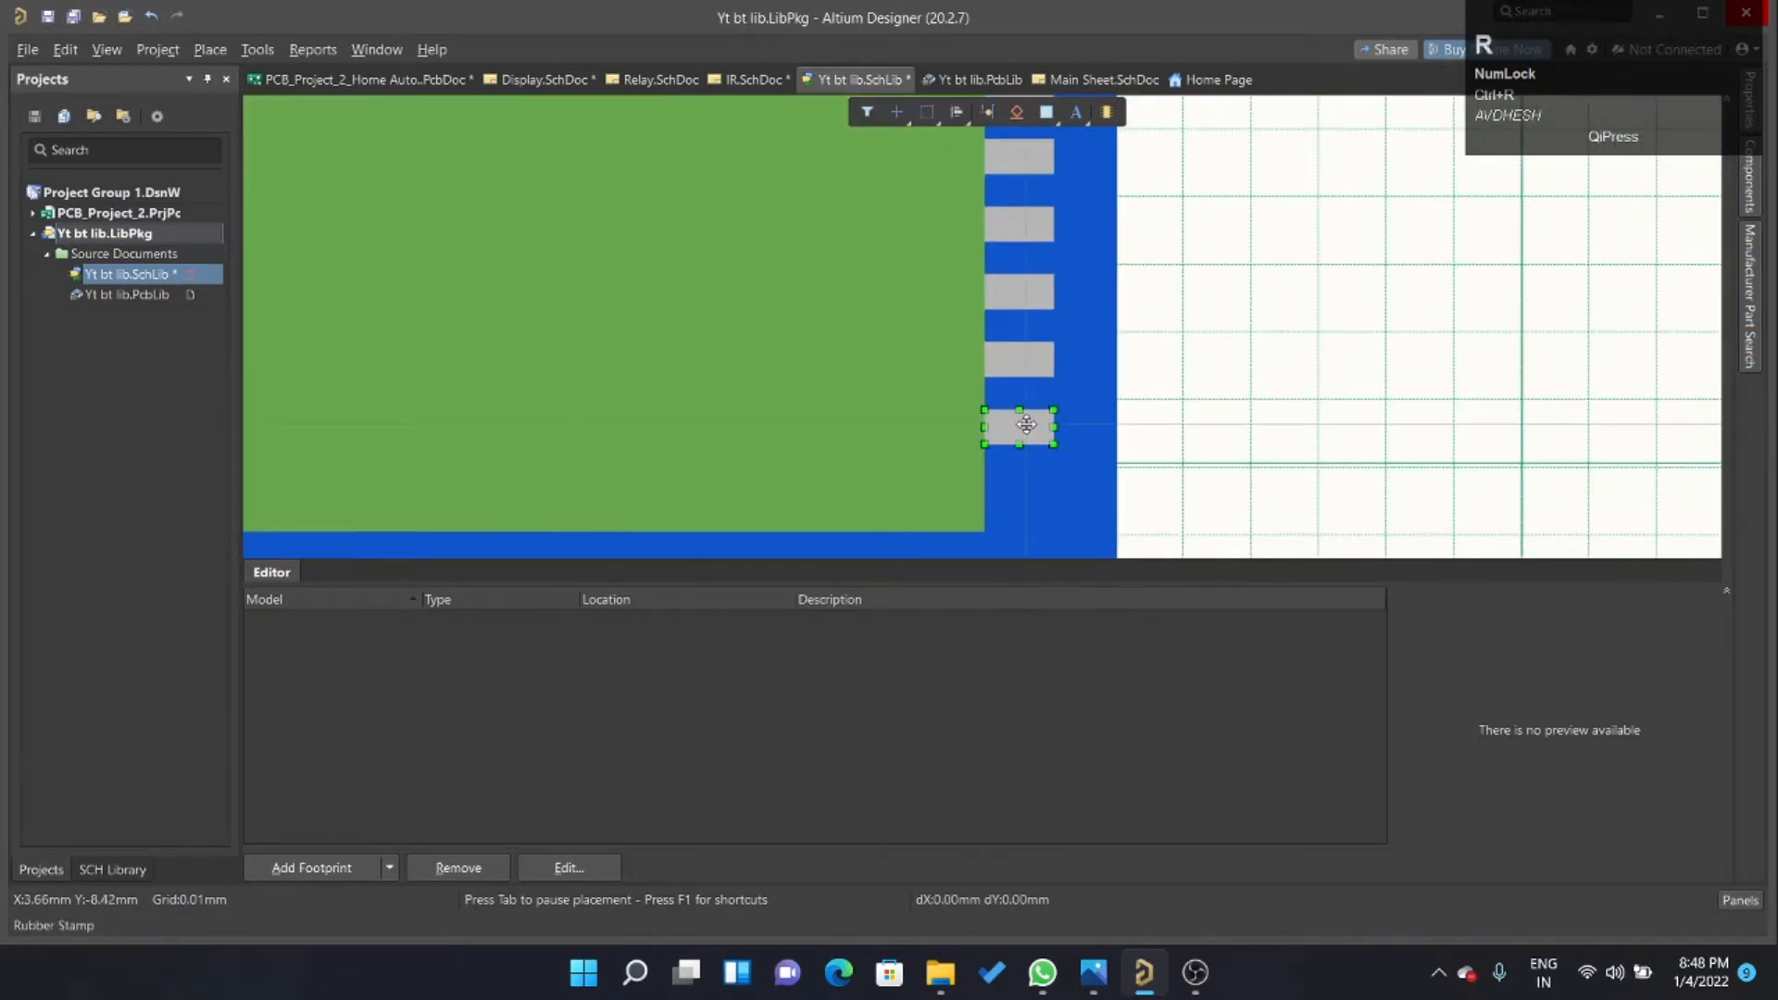
ctrl+scroll(1429, 481, down, 3)
key(space)
ctrl+scroll(1036, 231, down, 4)
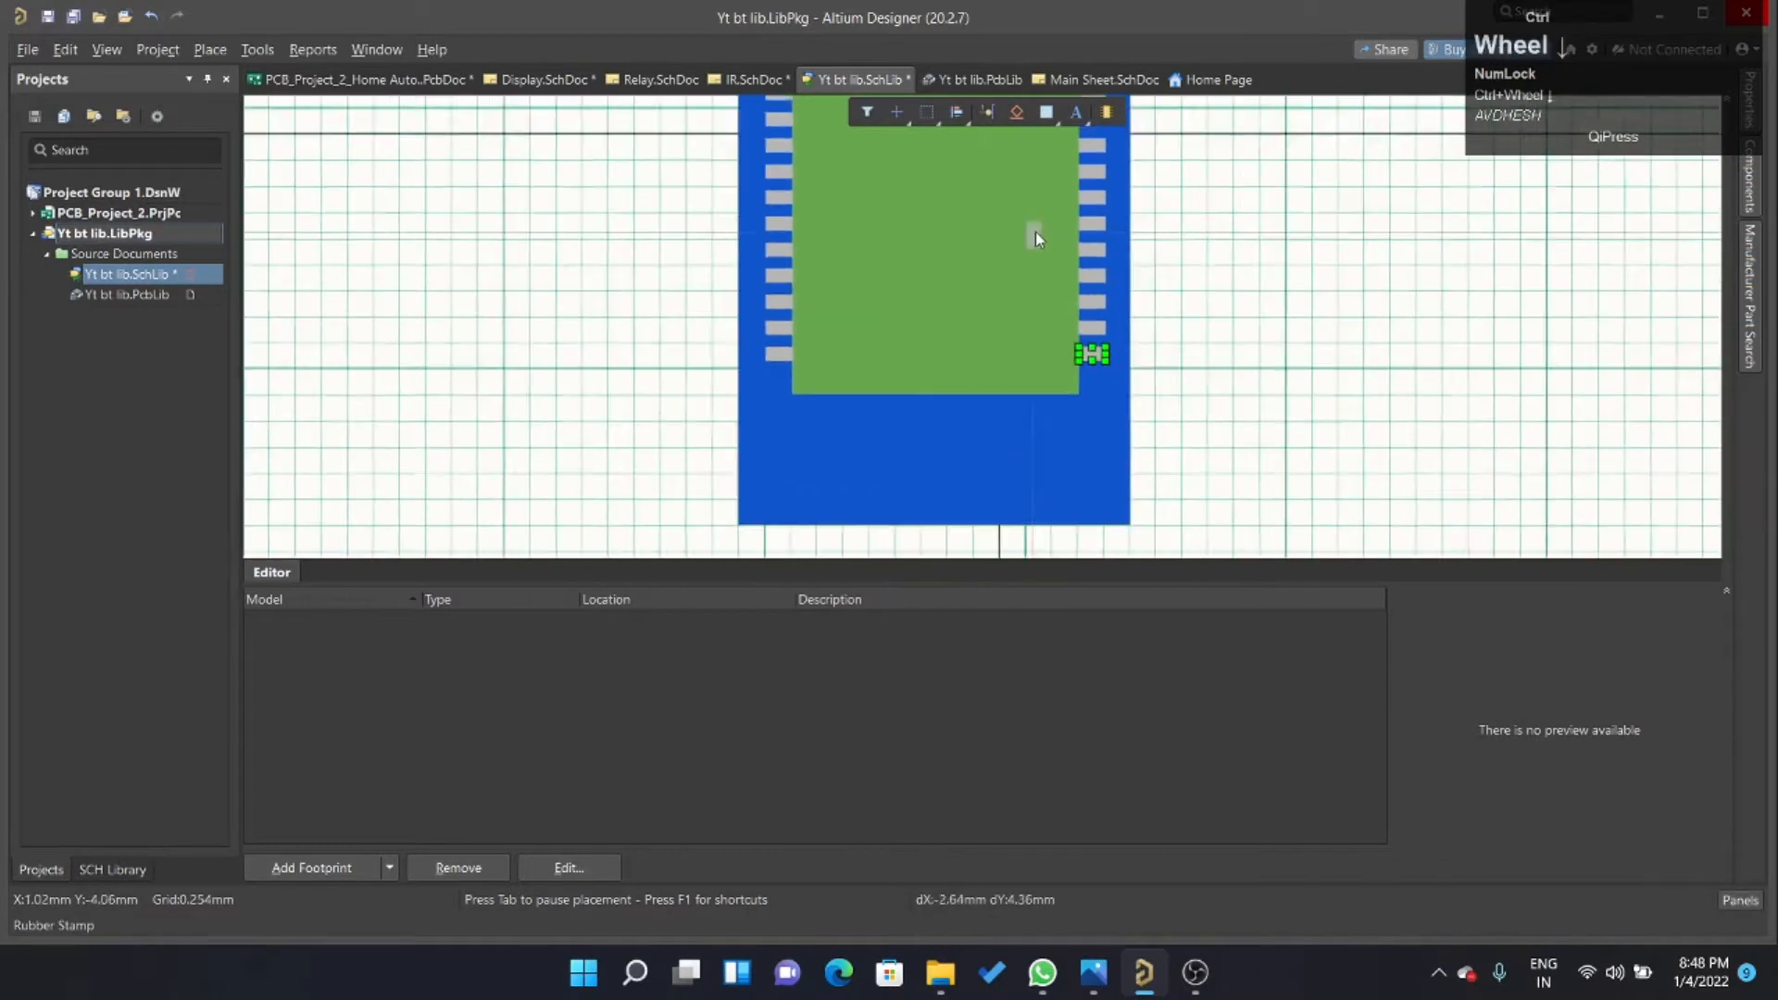
Cycle the snap grid to 1 mm and stamp a row of vertical pads at 1 mm spacing below the green rectangle.
key(g)
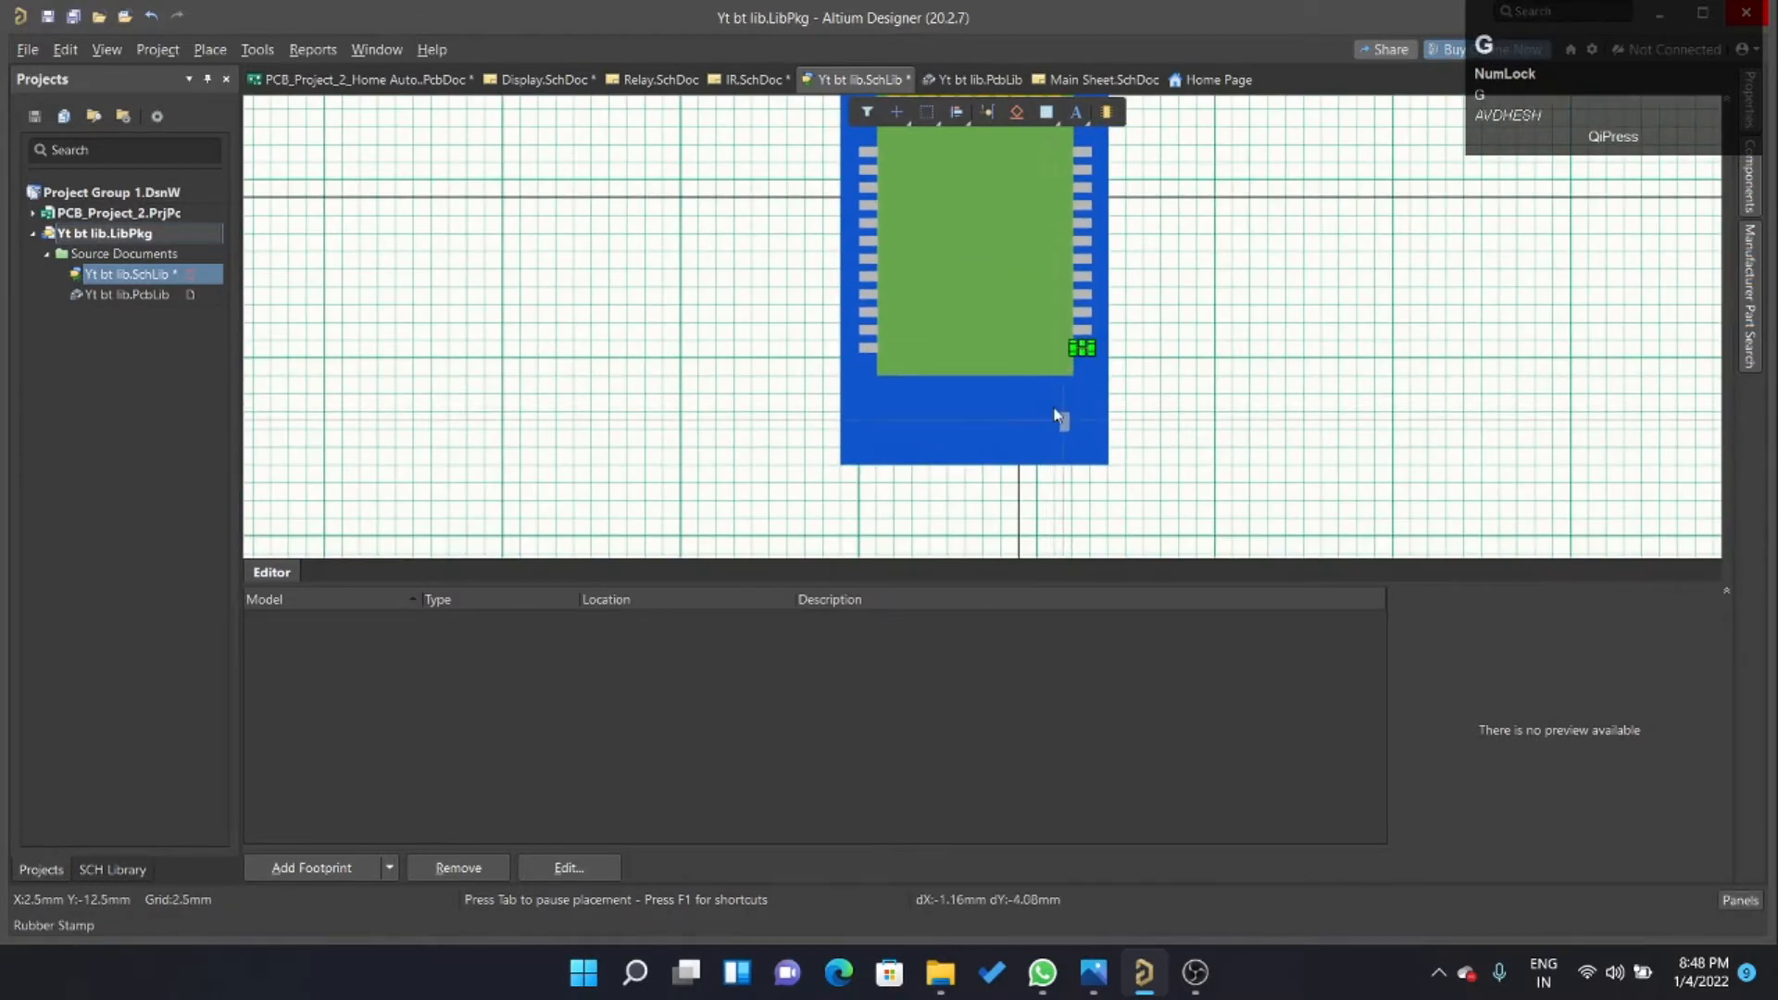
key(g)
key(g)
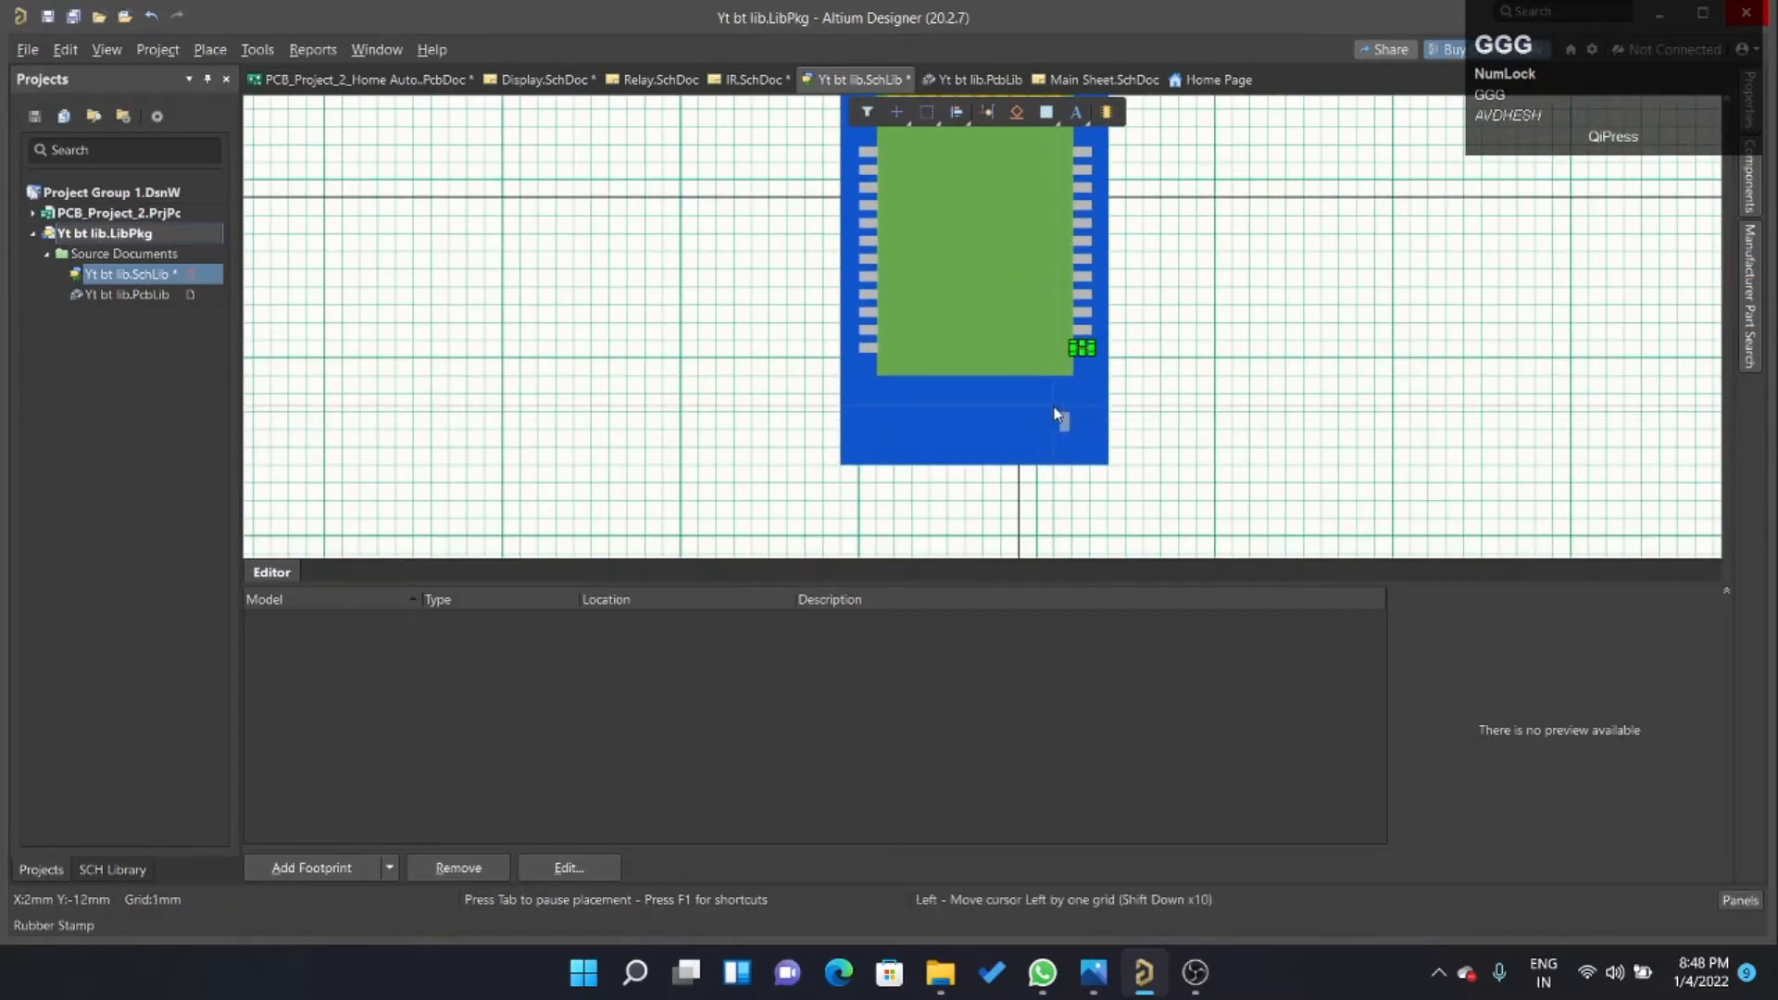
ctrl+scroll(926, 382, up, 5)
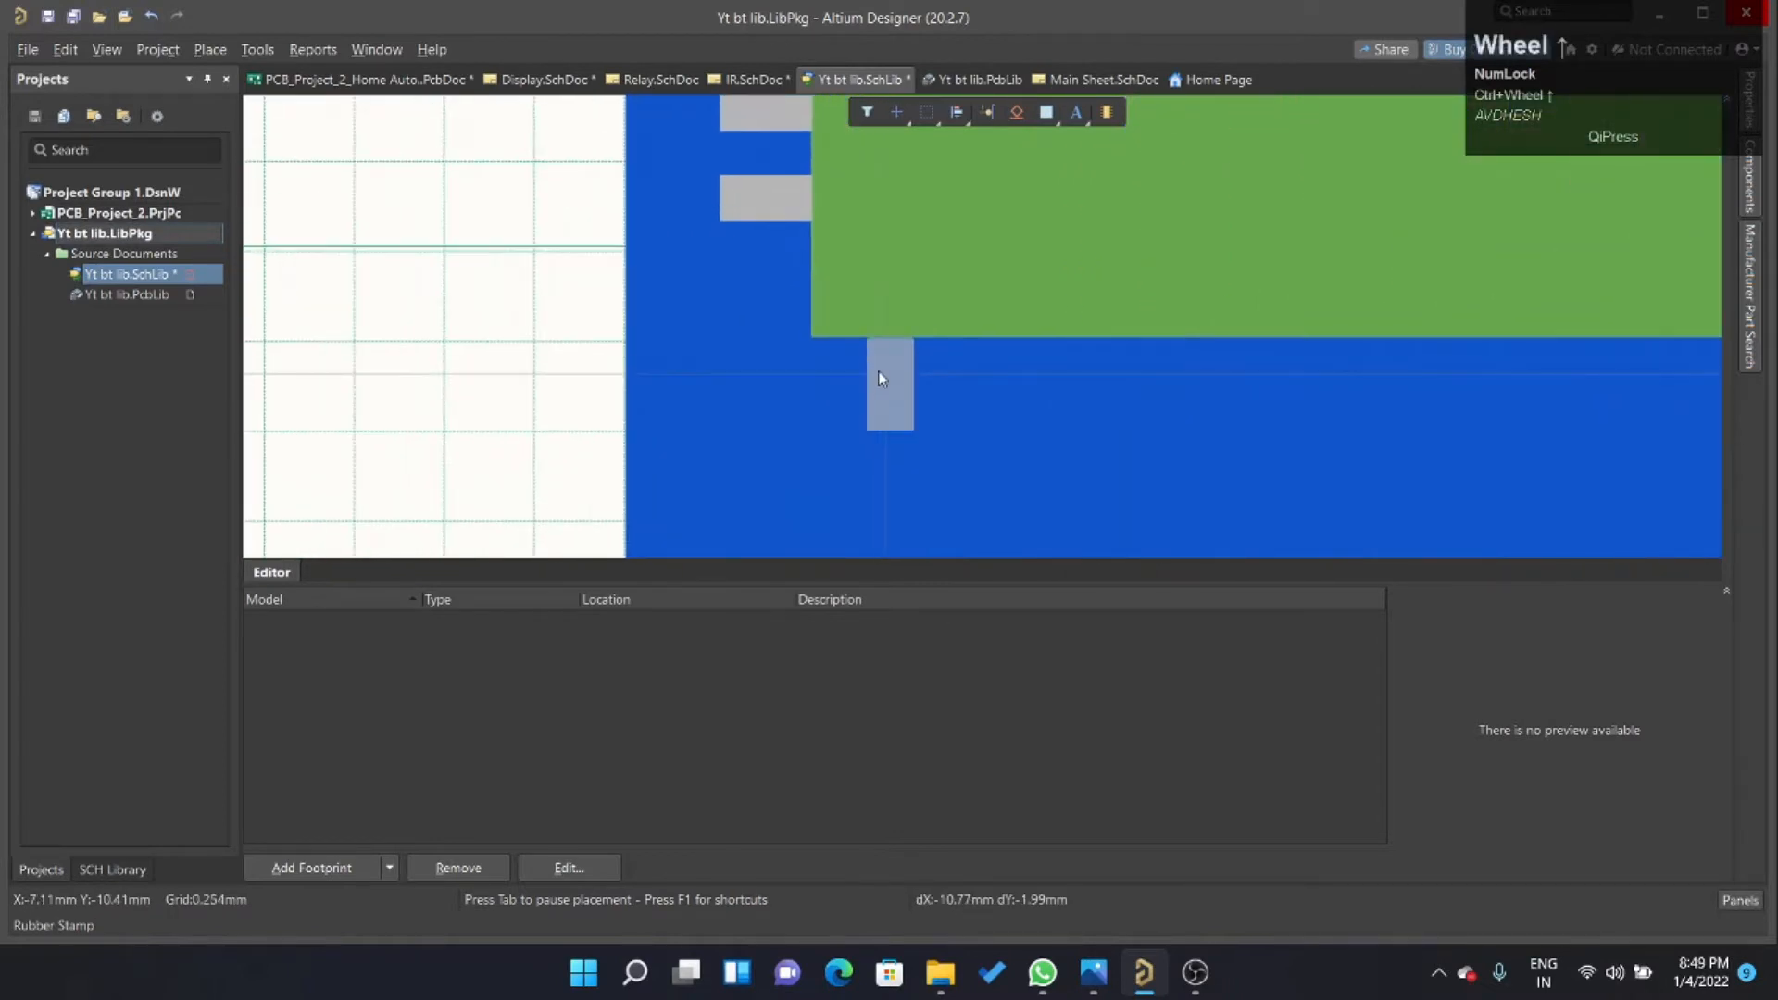
click(882, 379)
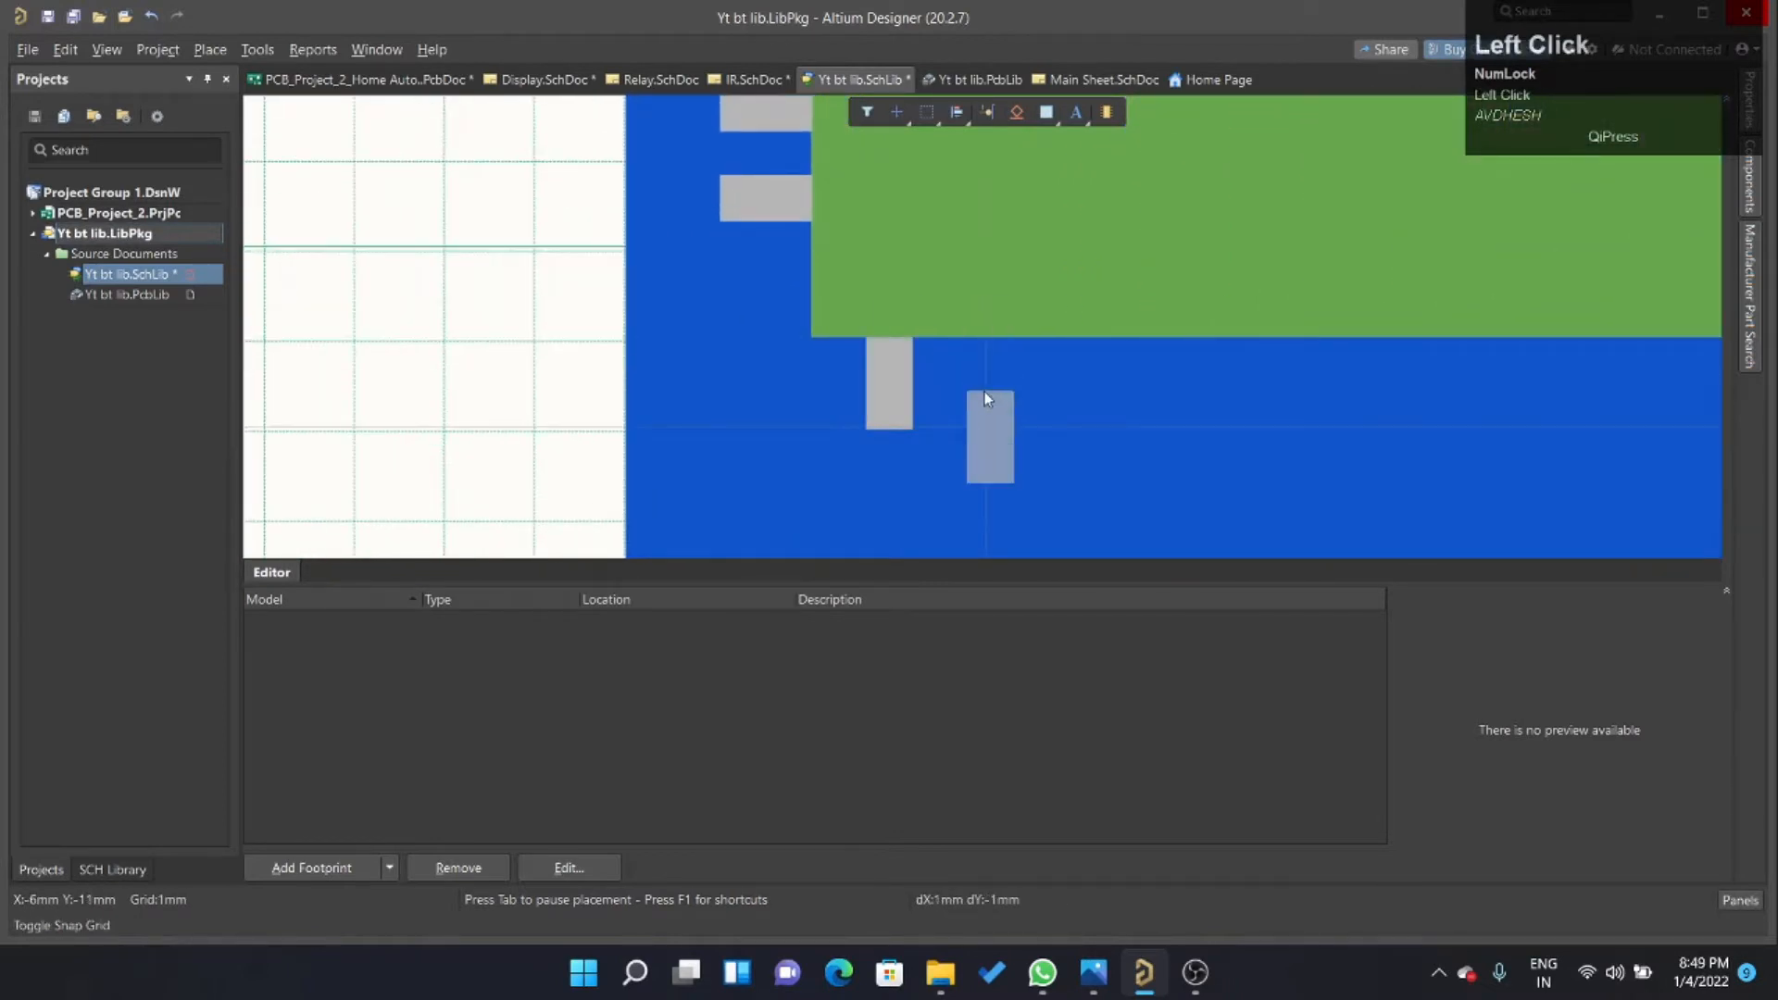
click(975, 398)
click(1086, 404)
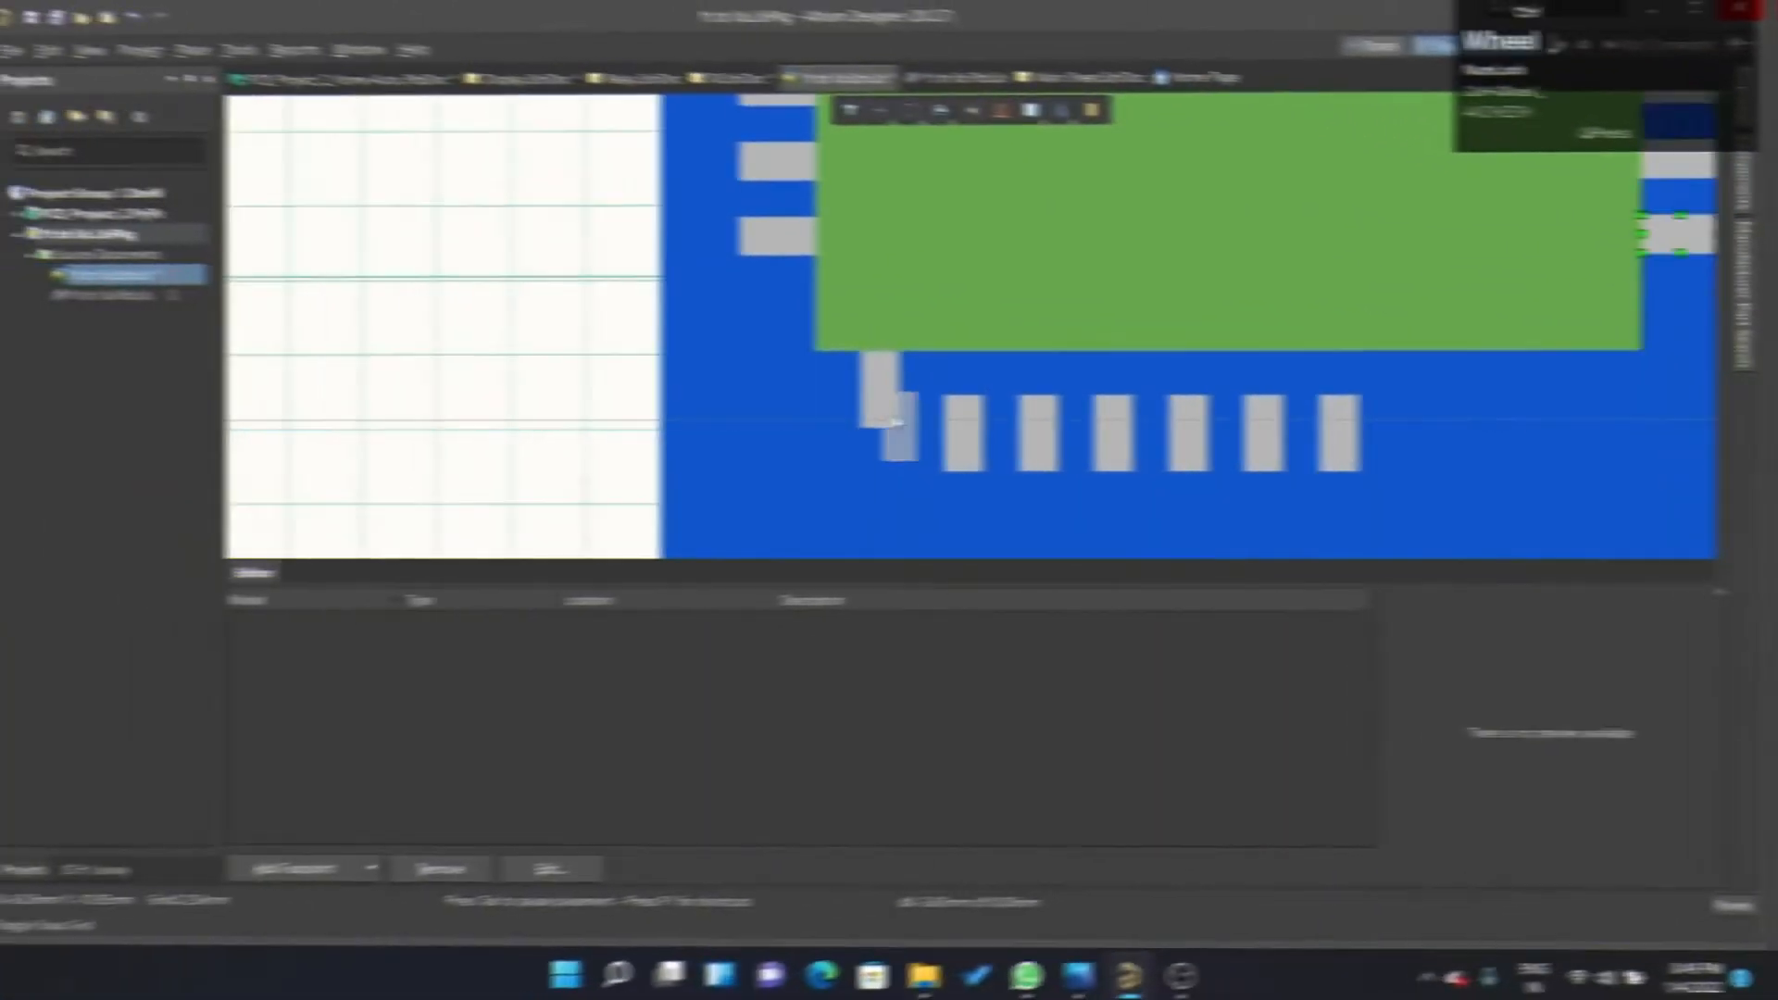
ctrl+scroll(1182, 419, up, 2)
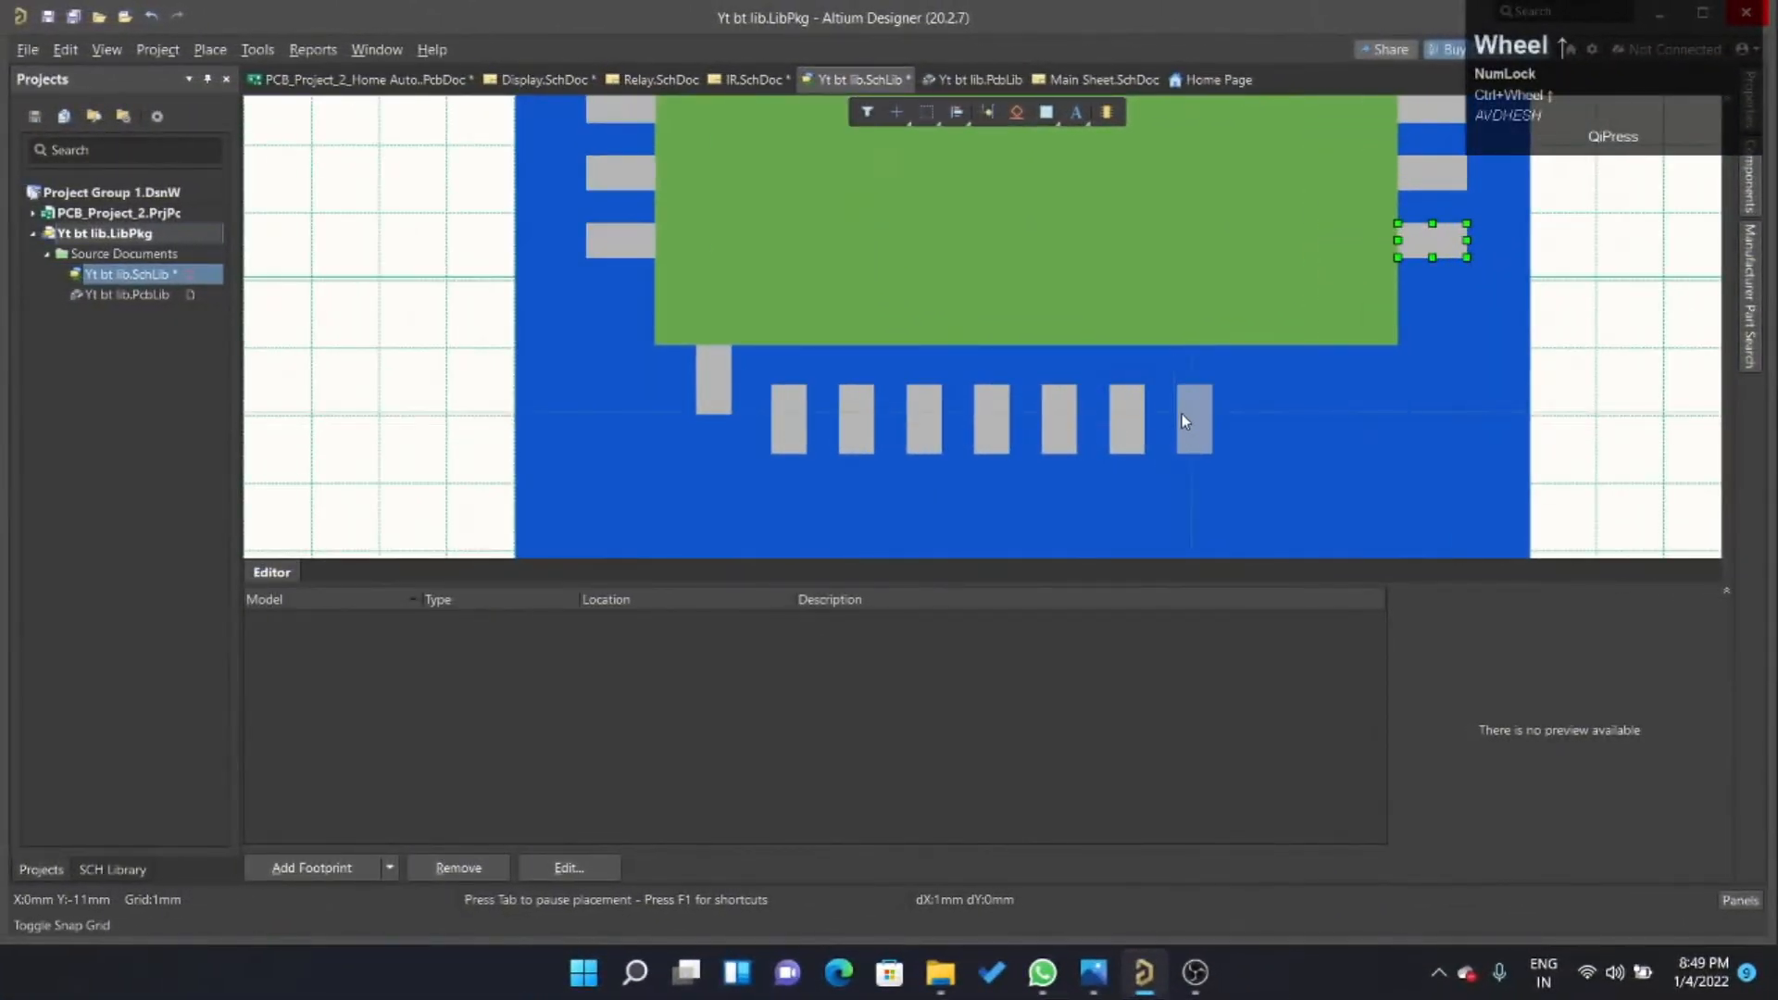
click(1182, 417)
click(1250, 412)
click(1334, 408)
click(1385, 403)
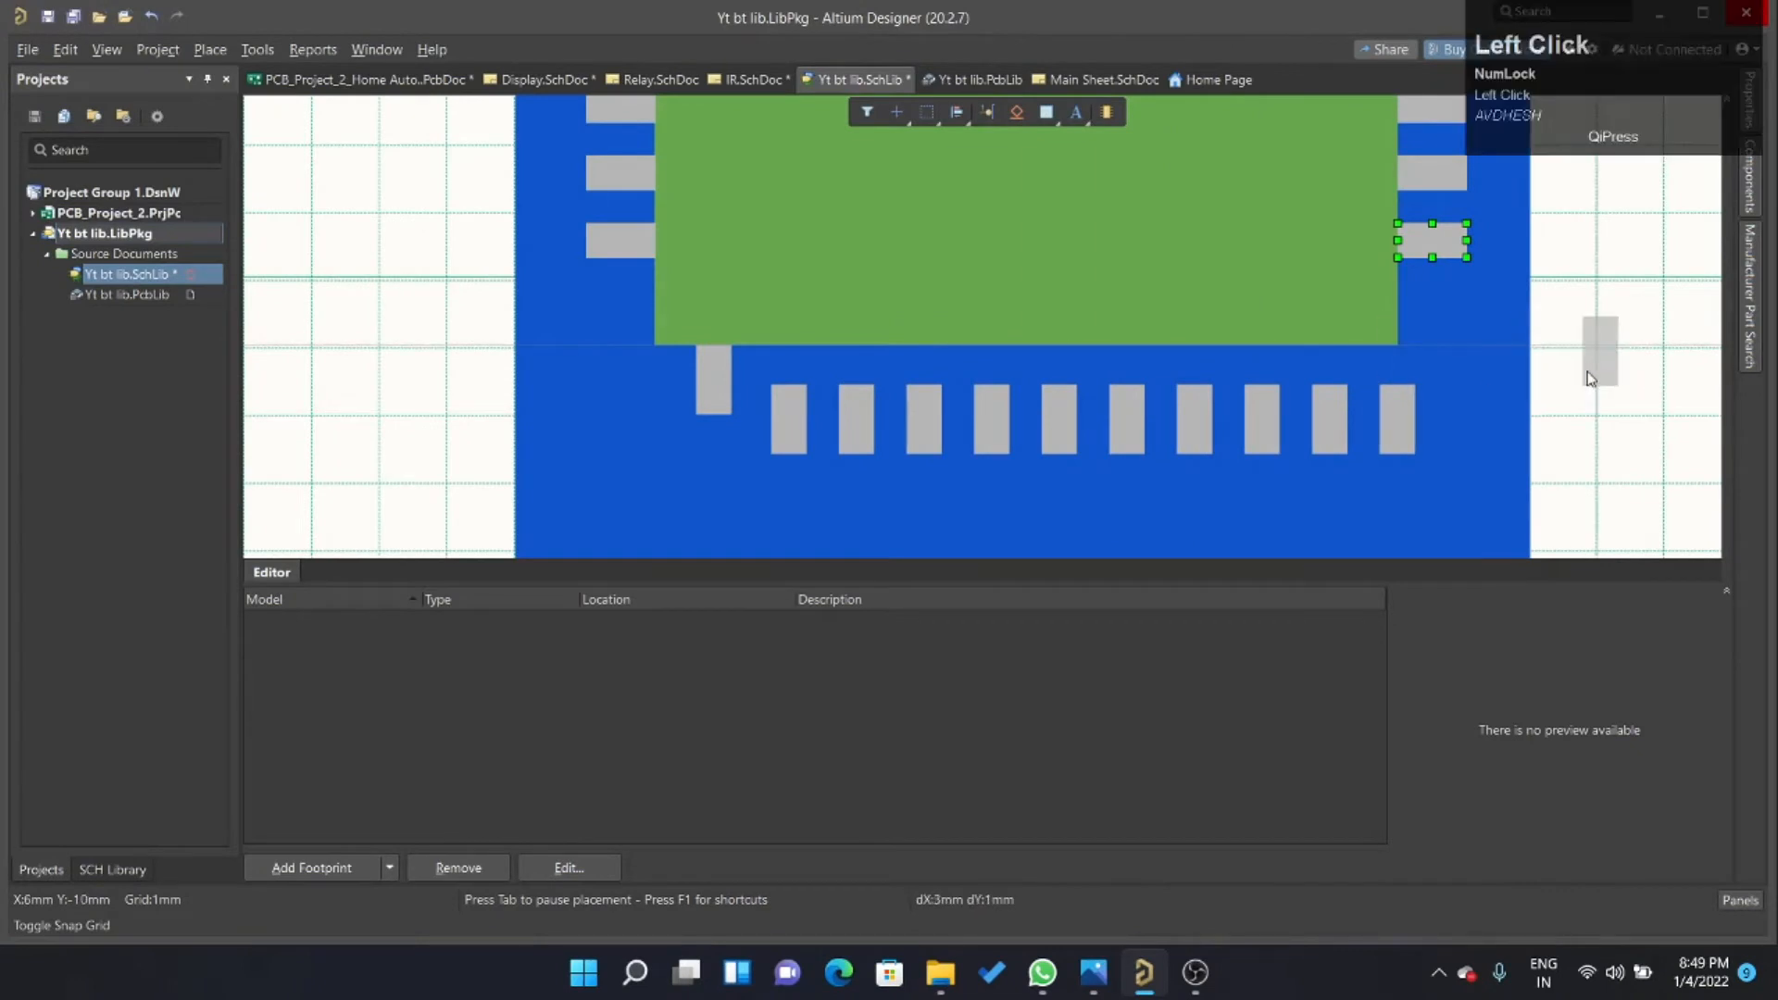
right_click(1590, 379)
Delete the rightmost pad of the lower row and the misaligned pad at its left end.
click(1399, 421)
key(Delete)
click(723, 398)
right_click(724, 398)
click(725, 398)
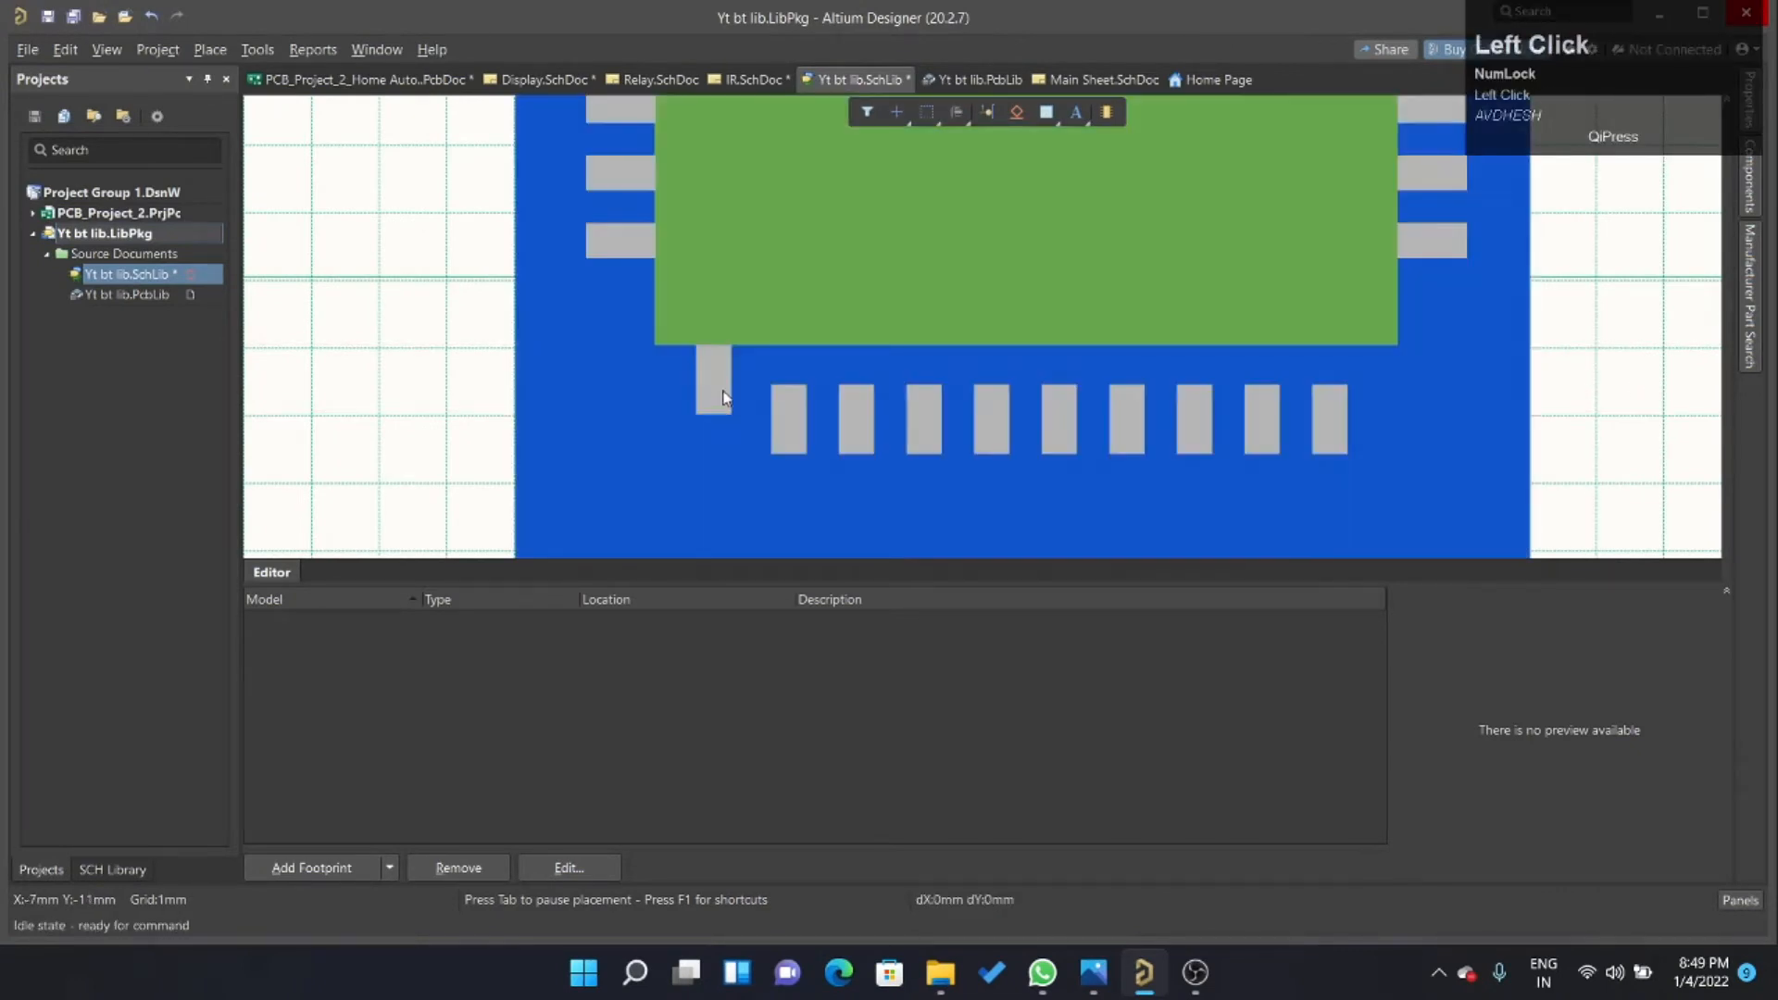
drag(724, 398, 675, 390)
key(Delete)
Move the lower pad row 1 mm left and 1 mm up, and stamp a tenth pad at its right end.
drag(275, 371, 1386, 508)
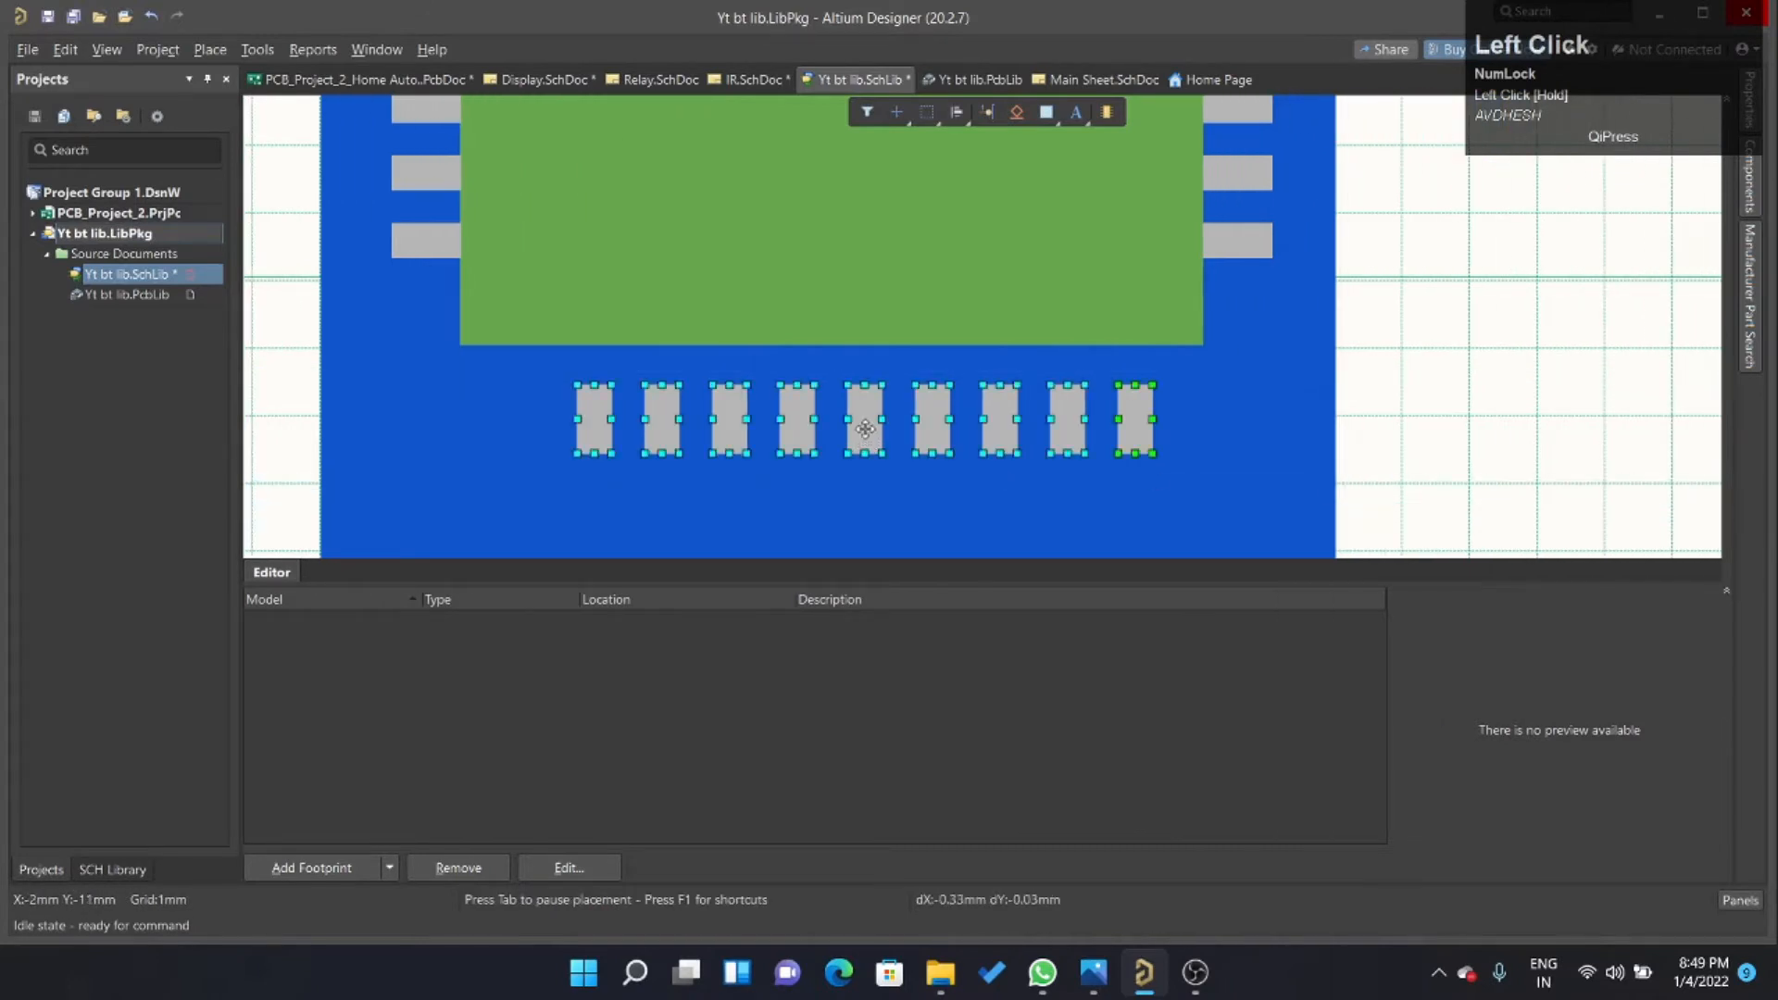
drag(865, 428, 814, 365)
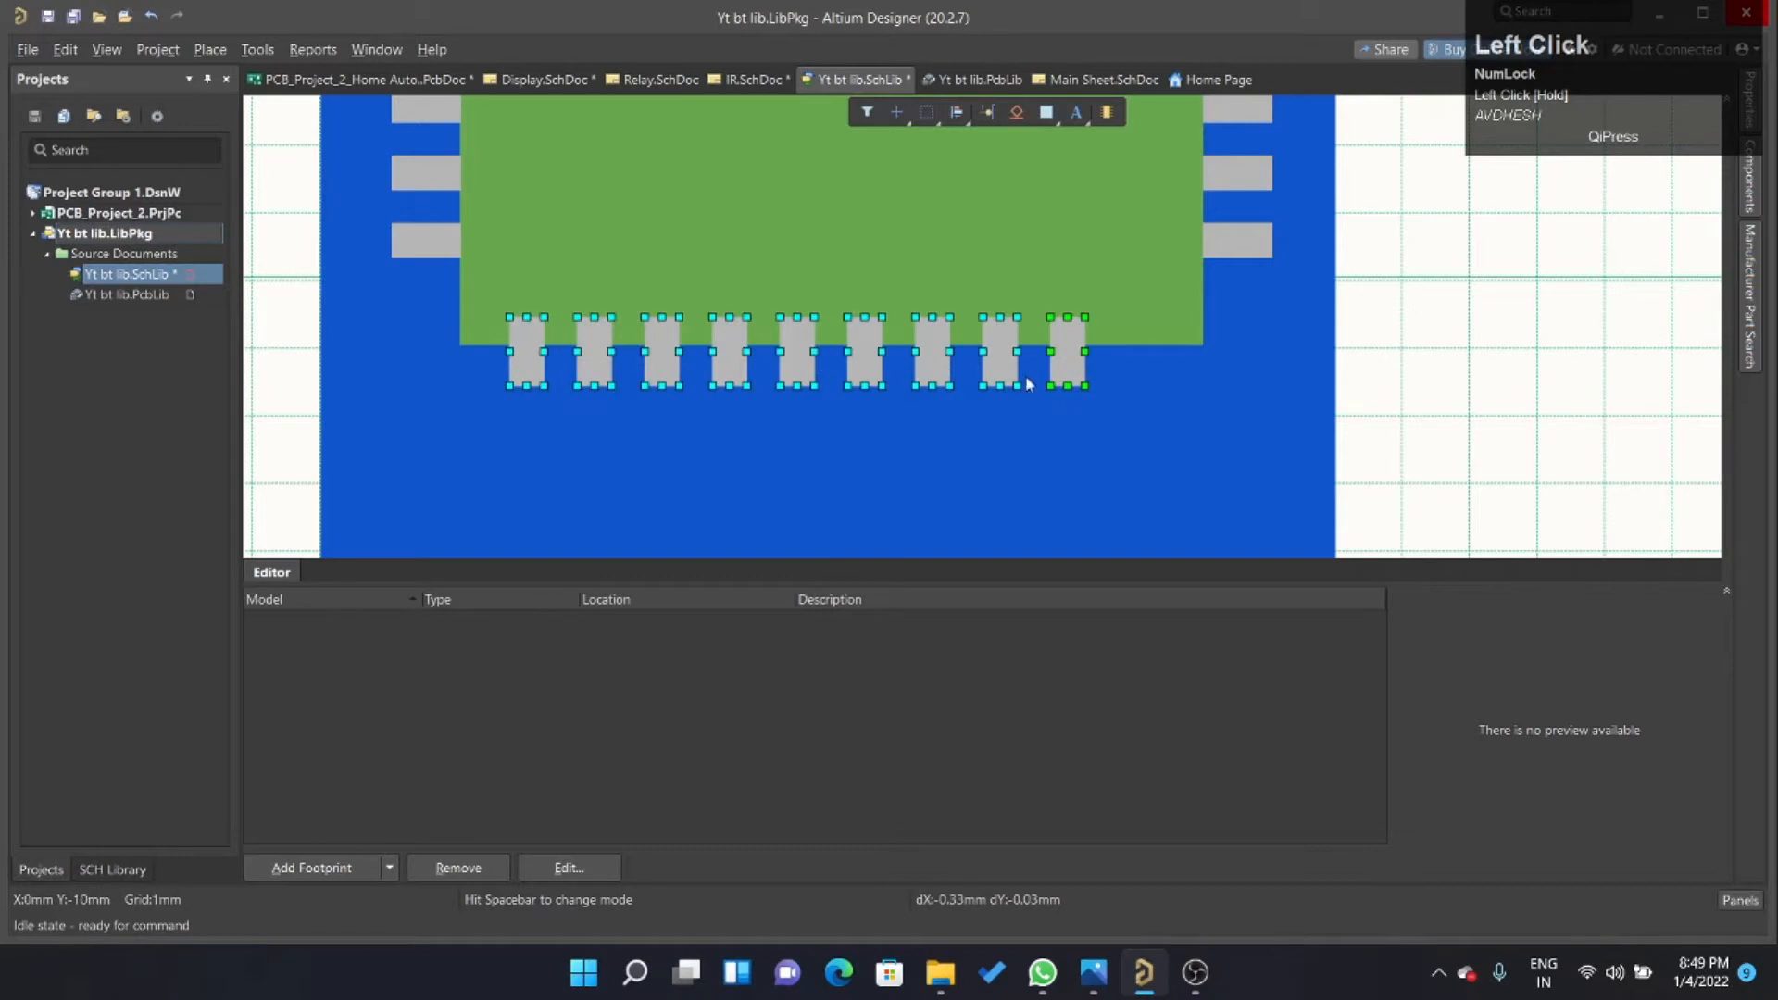
click(1066, 356)
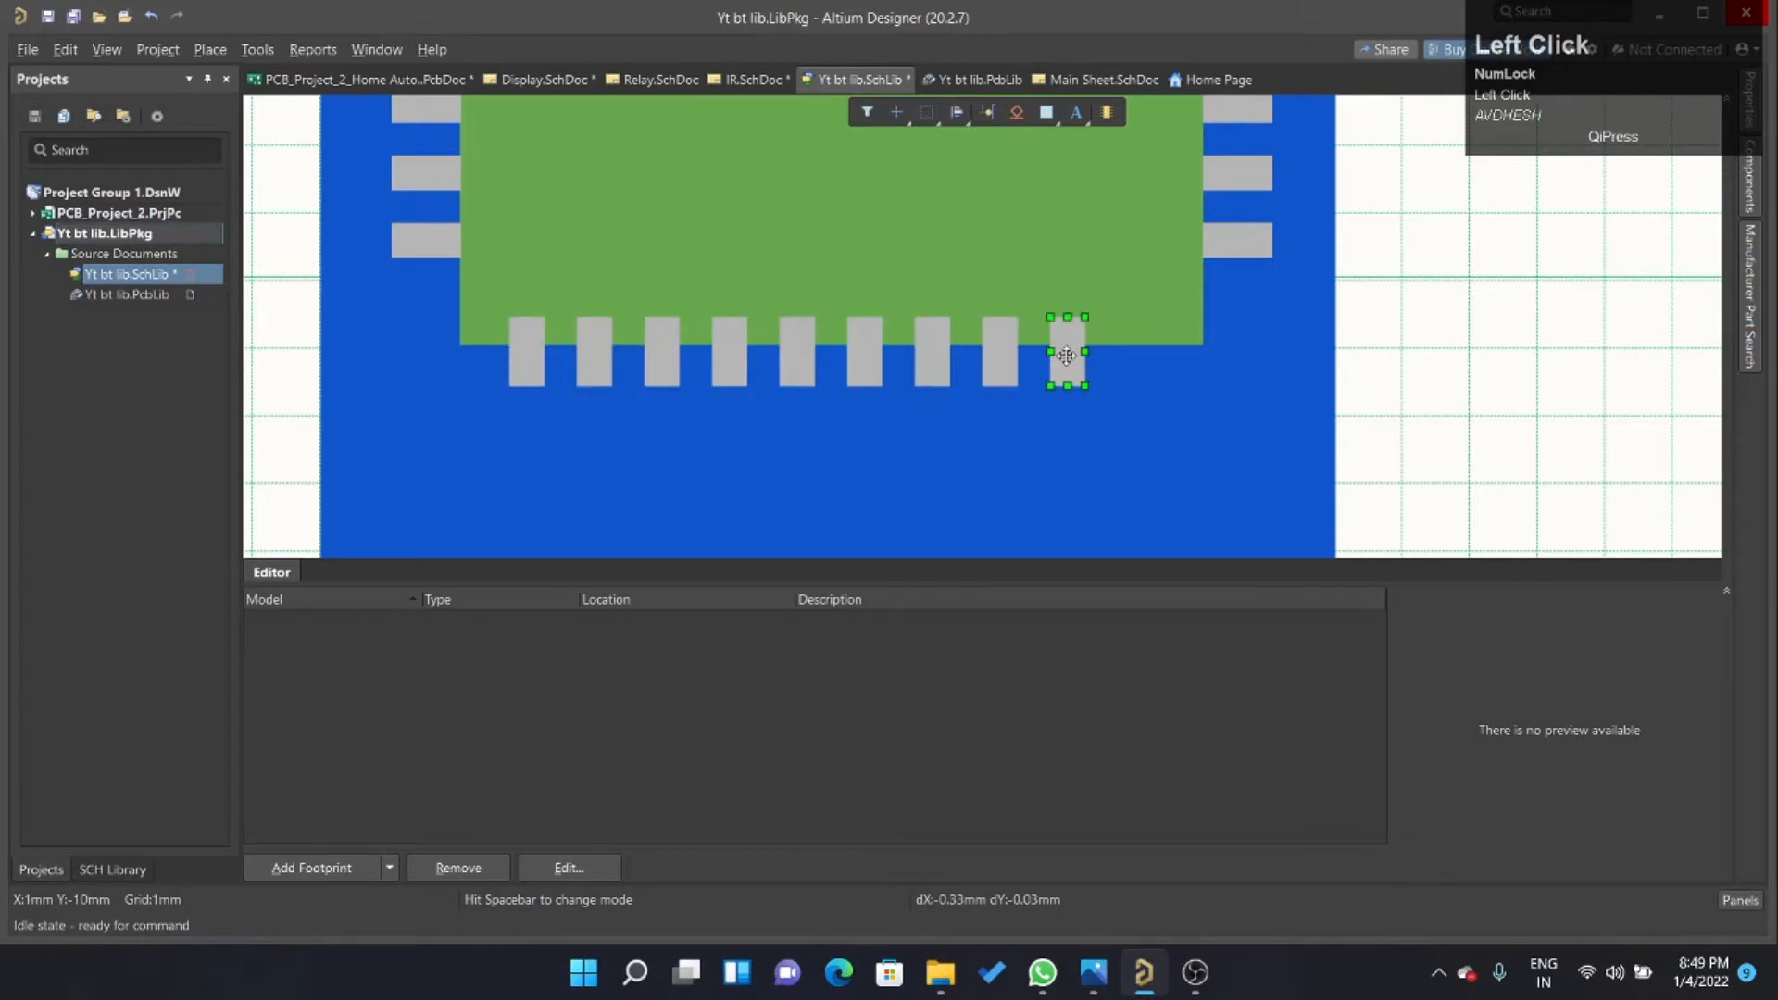
key(ctrl+r)
click(1066, 355)
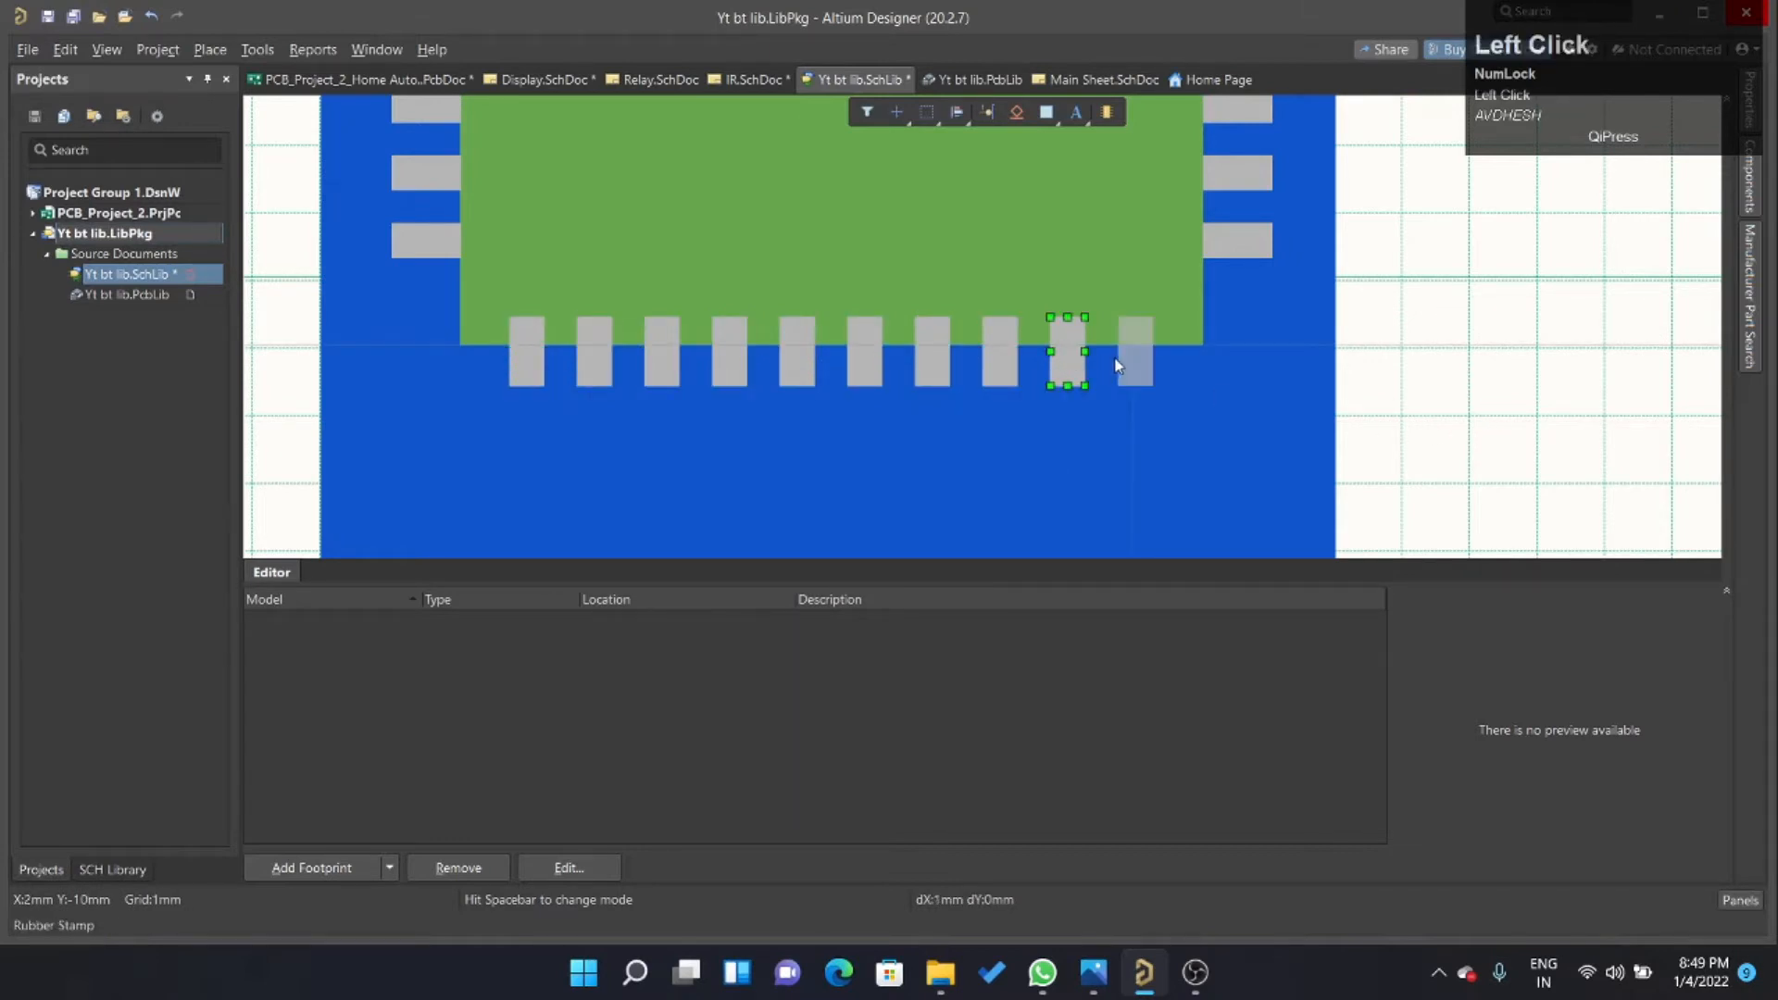
click(1118, 364)
right_click(1523, 361)
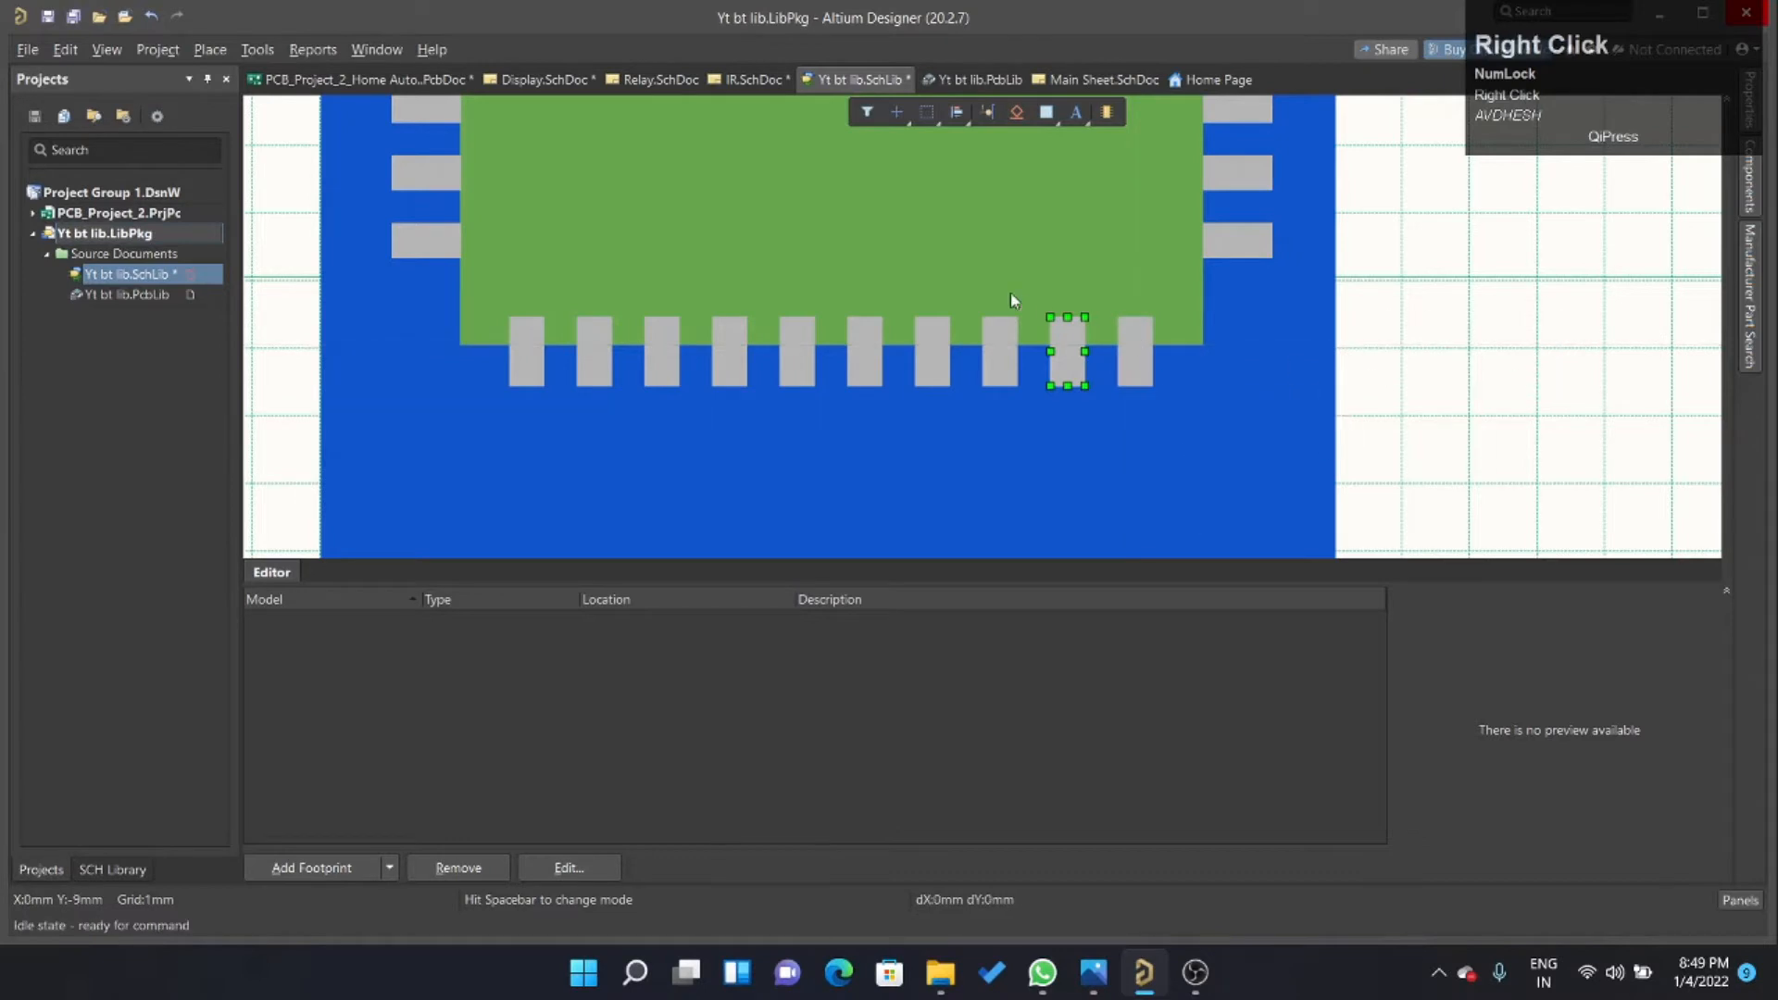
Set the snap grid size to 0.01 mm and raise the green rectangle's lower edge until it meets the tops of the lower pads.
click(958, 264)
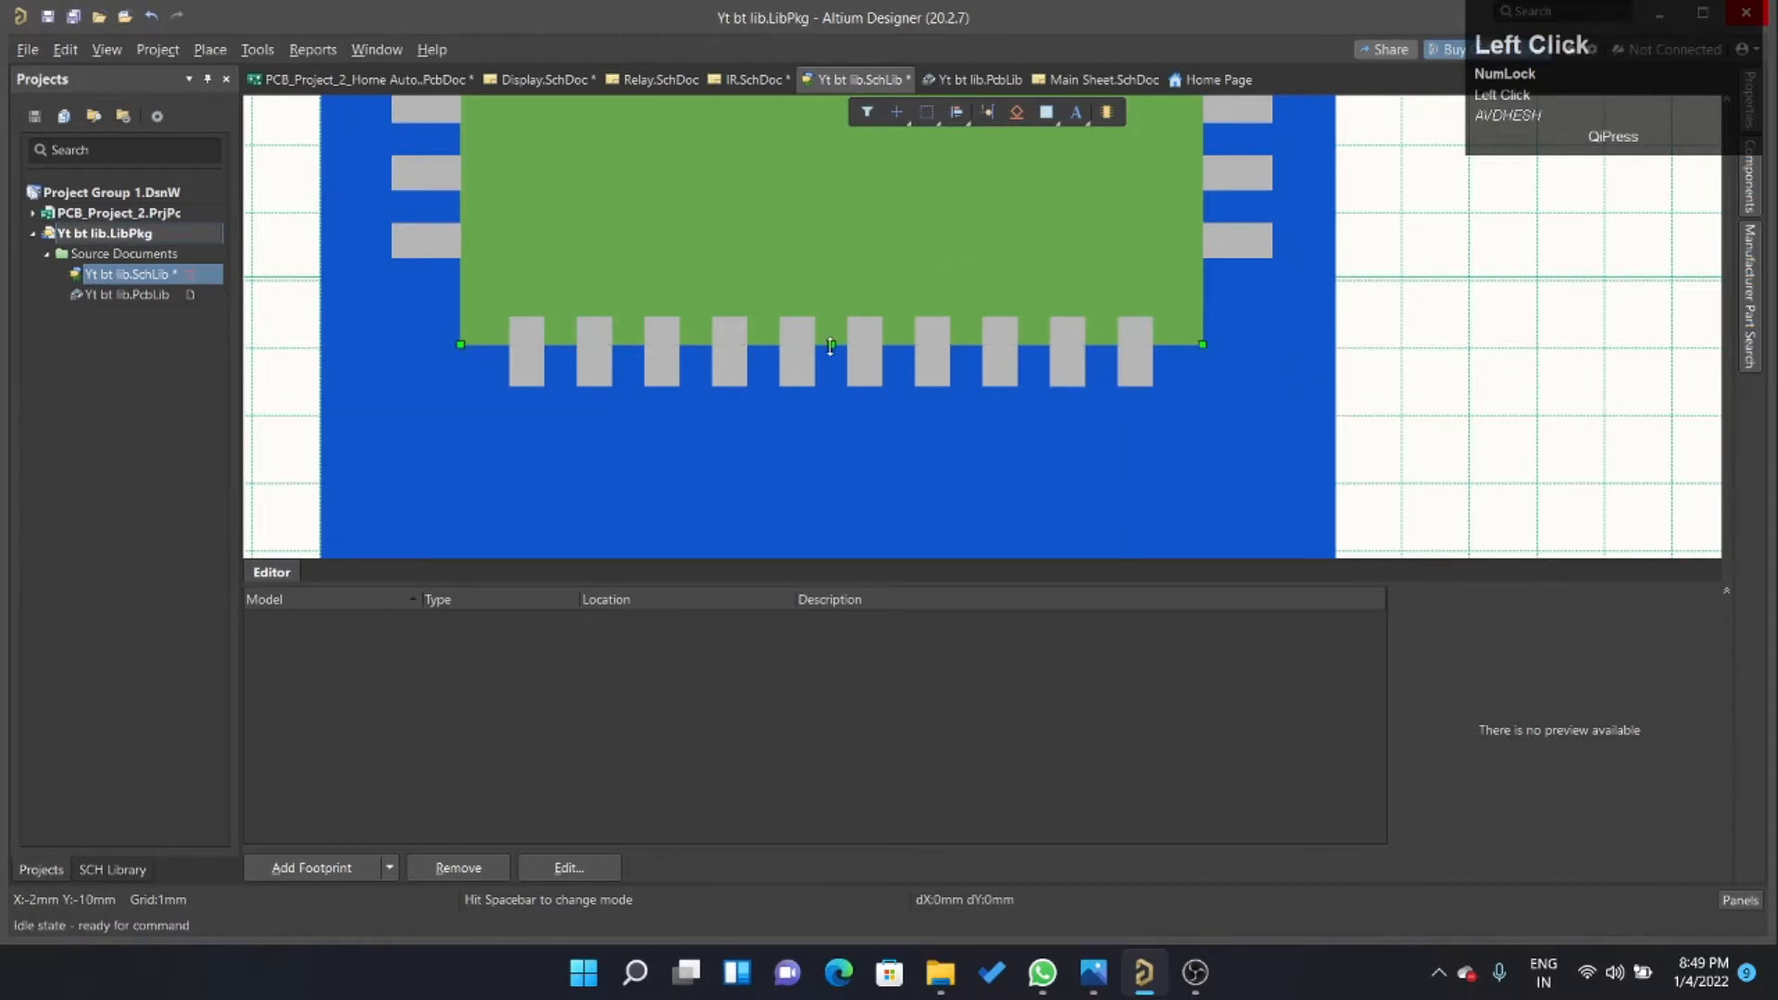
mouse_move(834, 346)
mouse_down()
mouse_move(836, 292)
mouse_move(832, 344)
mouse_up()
click(106, 49)
mouse_move(178, 450)
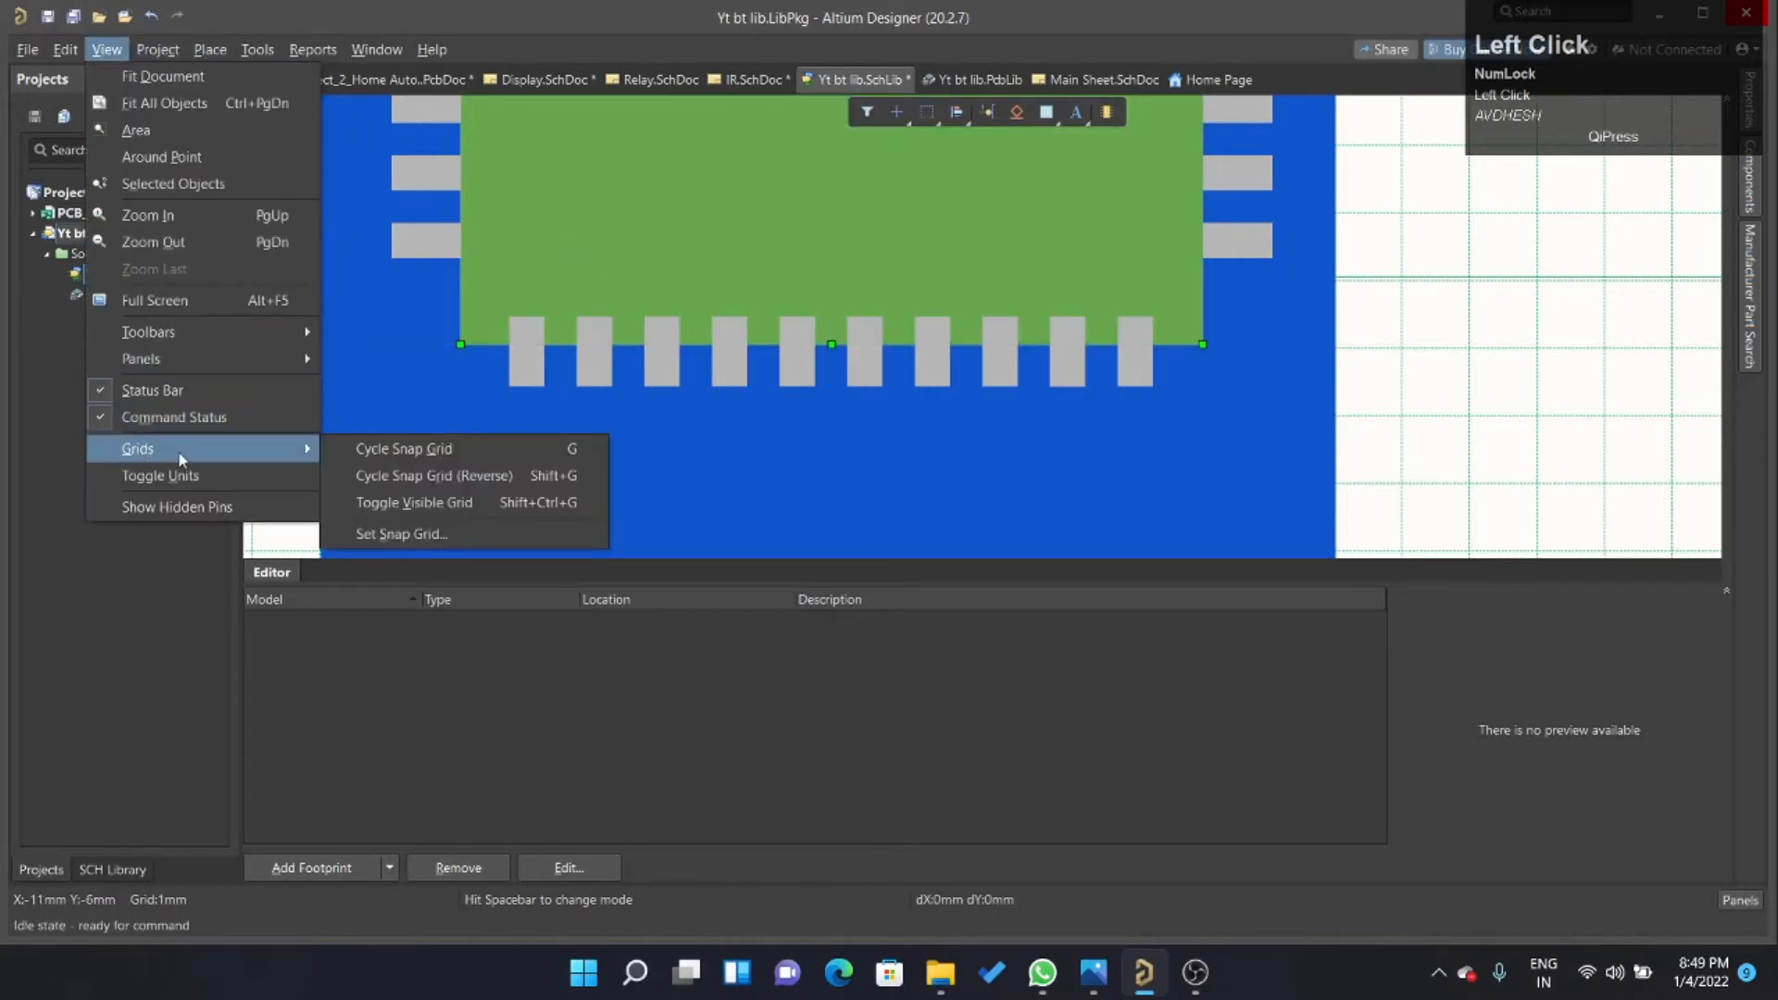
click(467, 531)
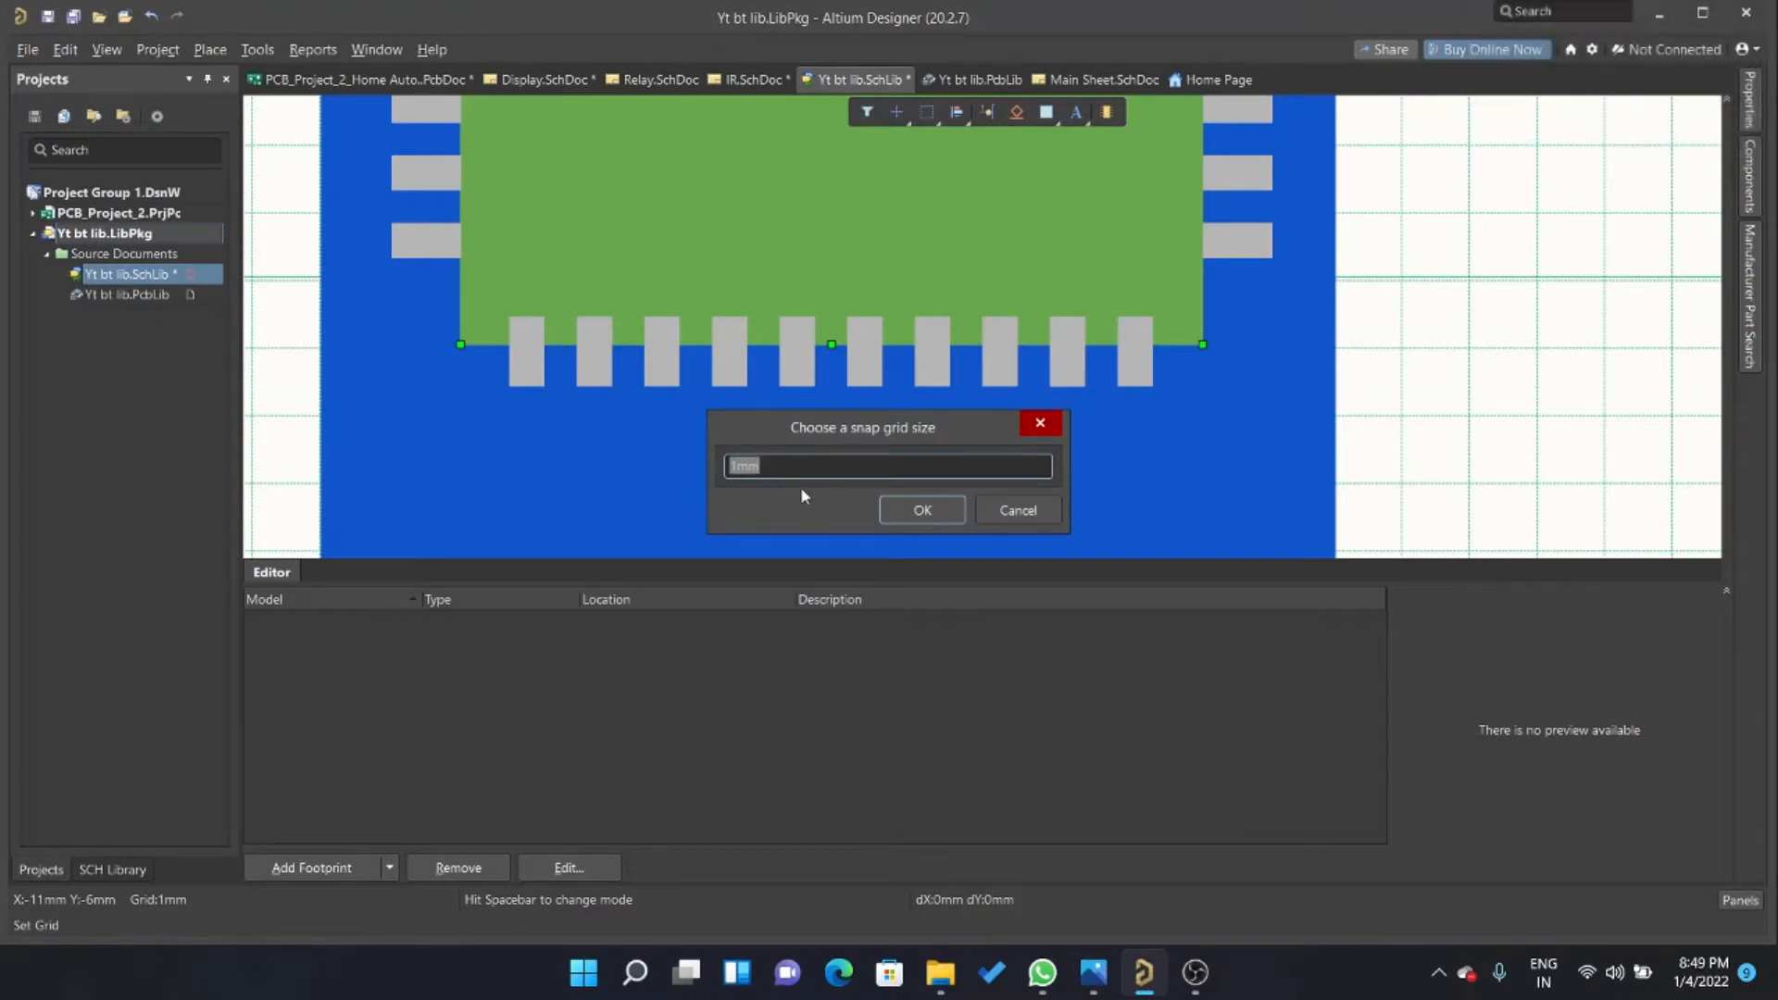
text(.01)
key(Return)
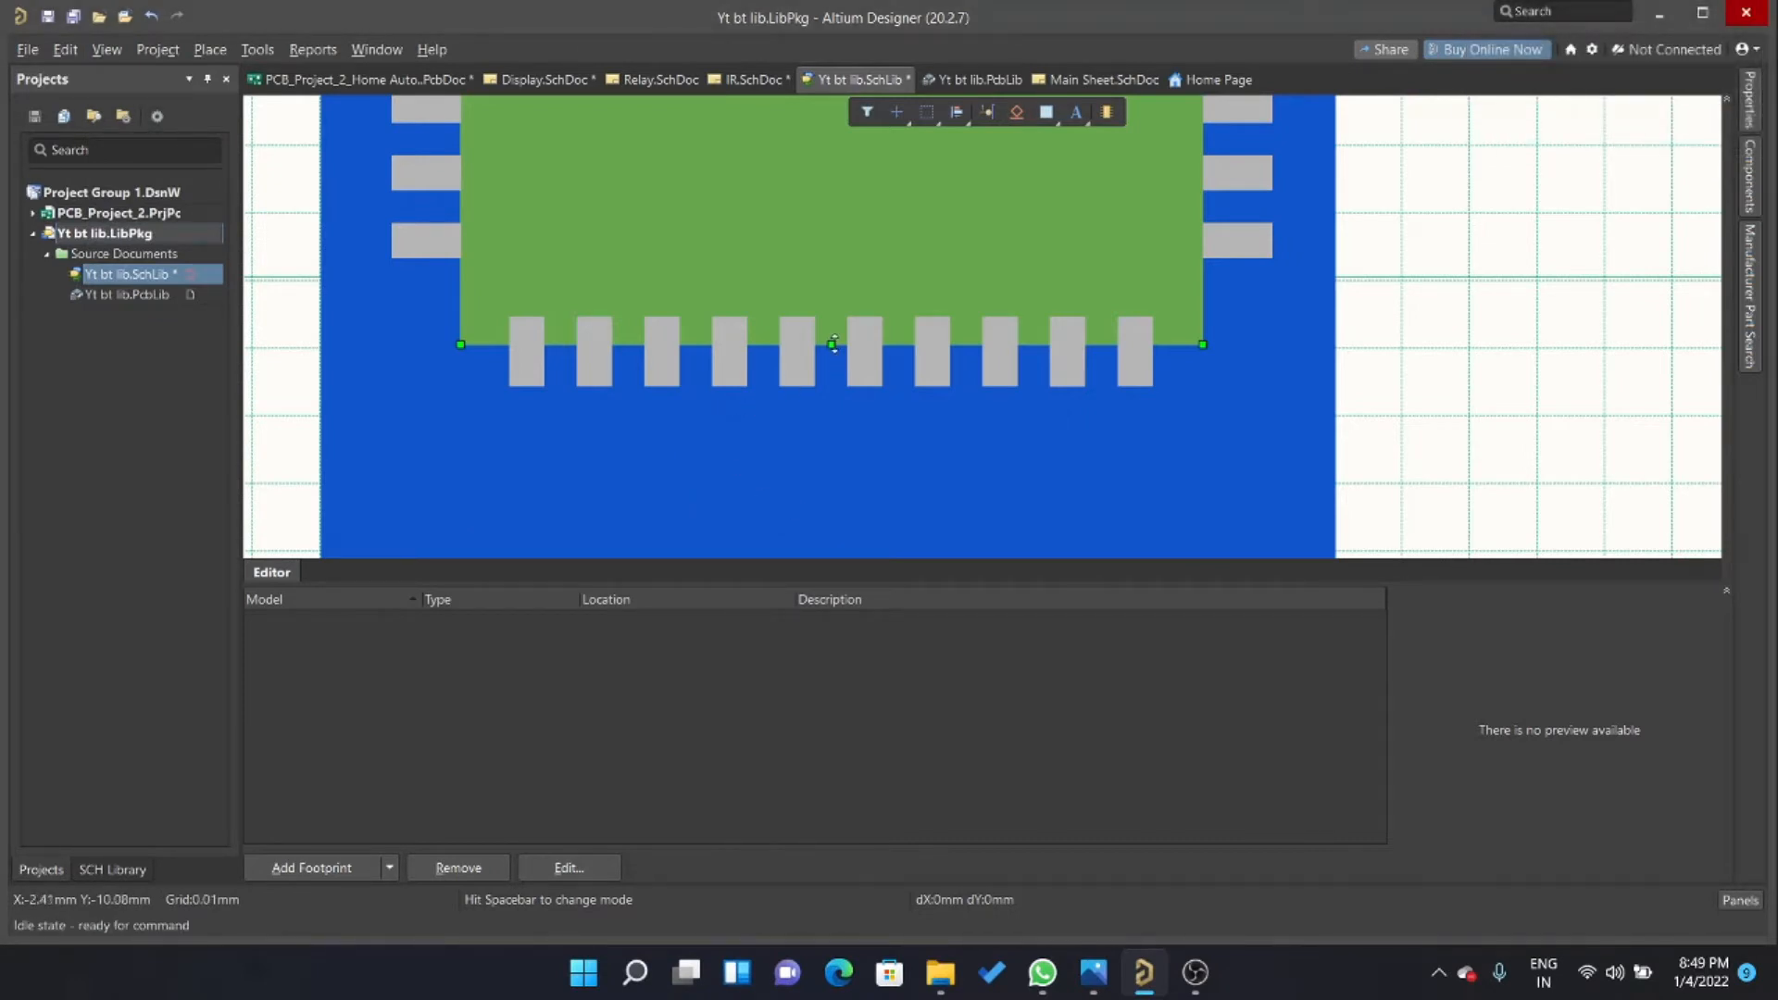
drag(831, 347, 832, 317)
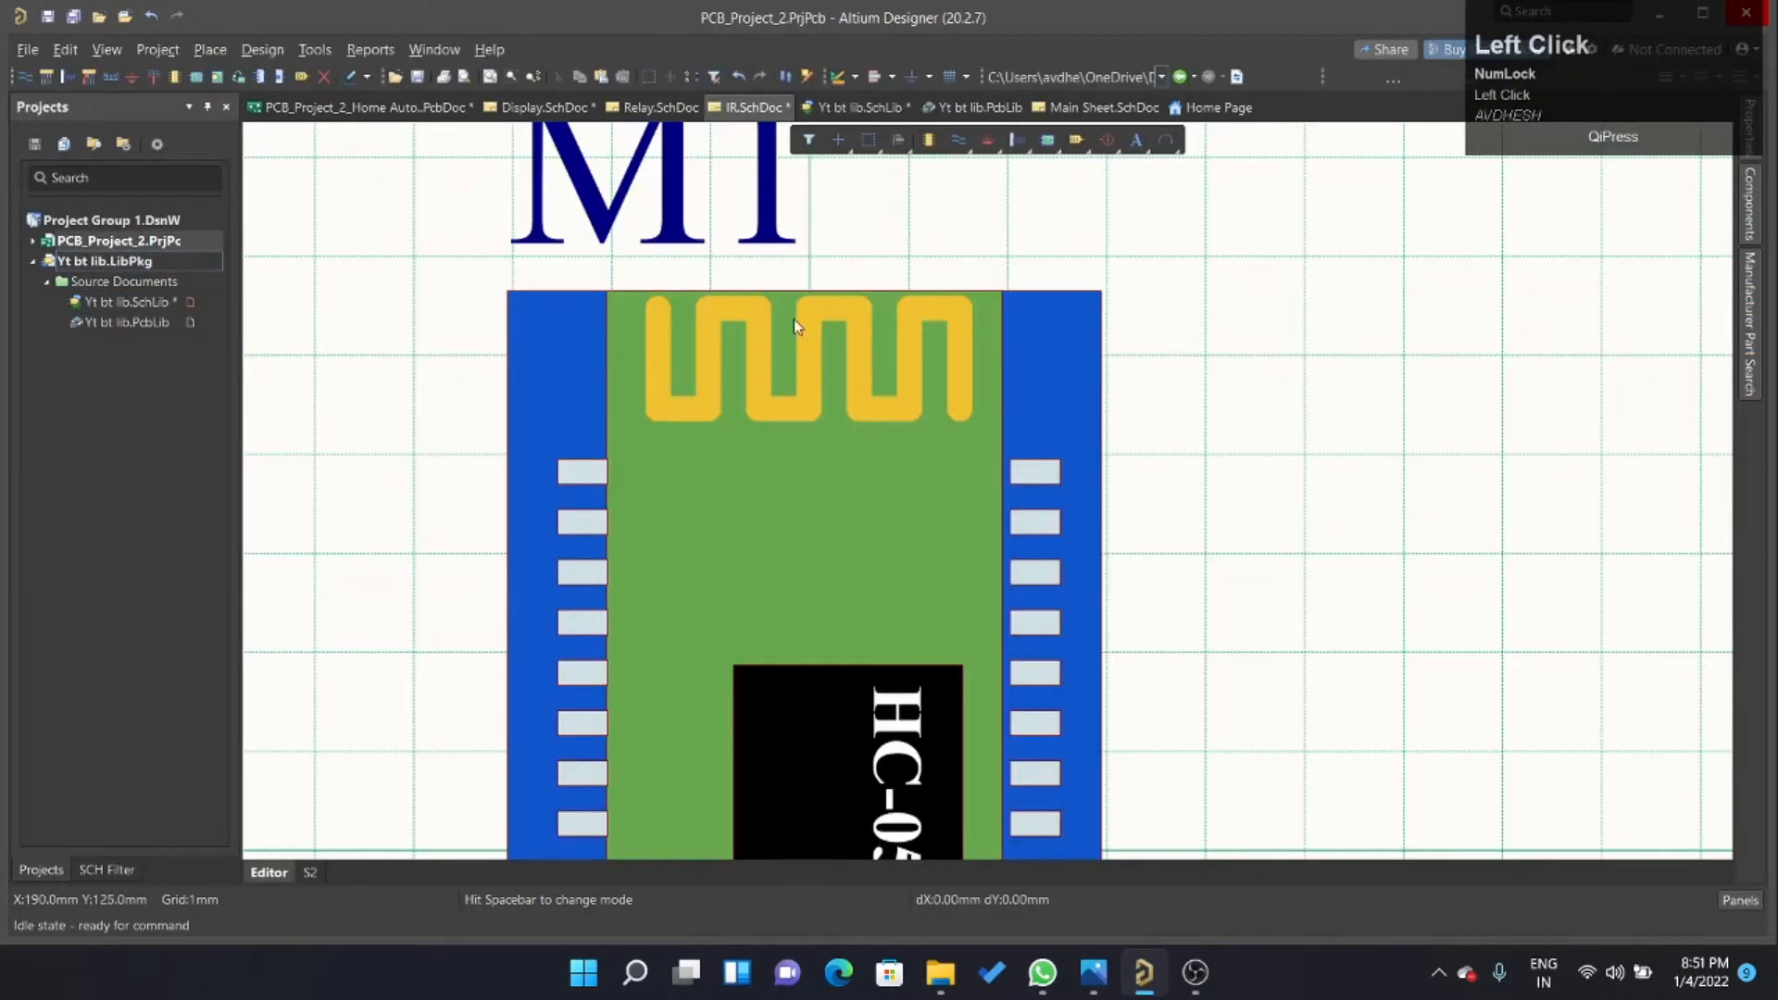
Using M1 in IR.SchDoc as reference, draw a nearly square rectangle for the HC-05 chip in the green area's upper right in Yt bt lib.SchLib.
scroll(792, 319, down, 3)
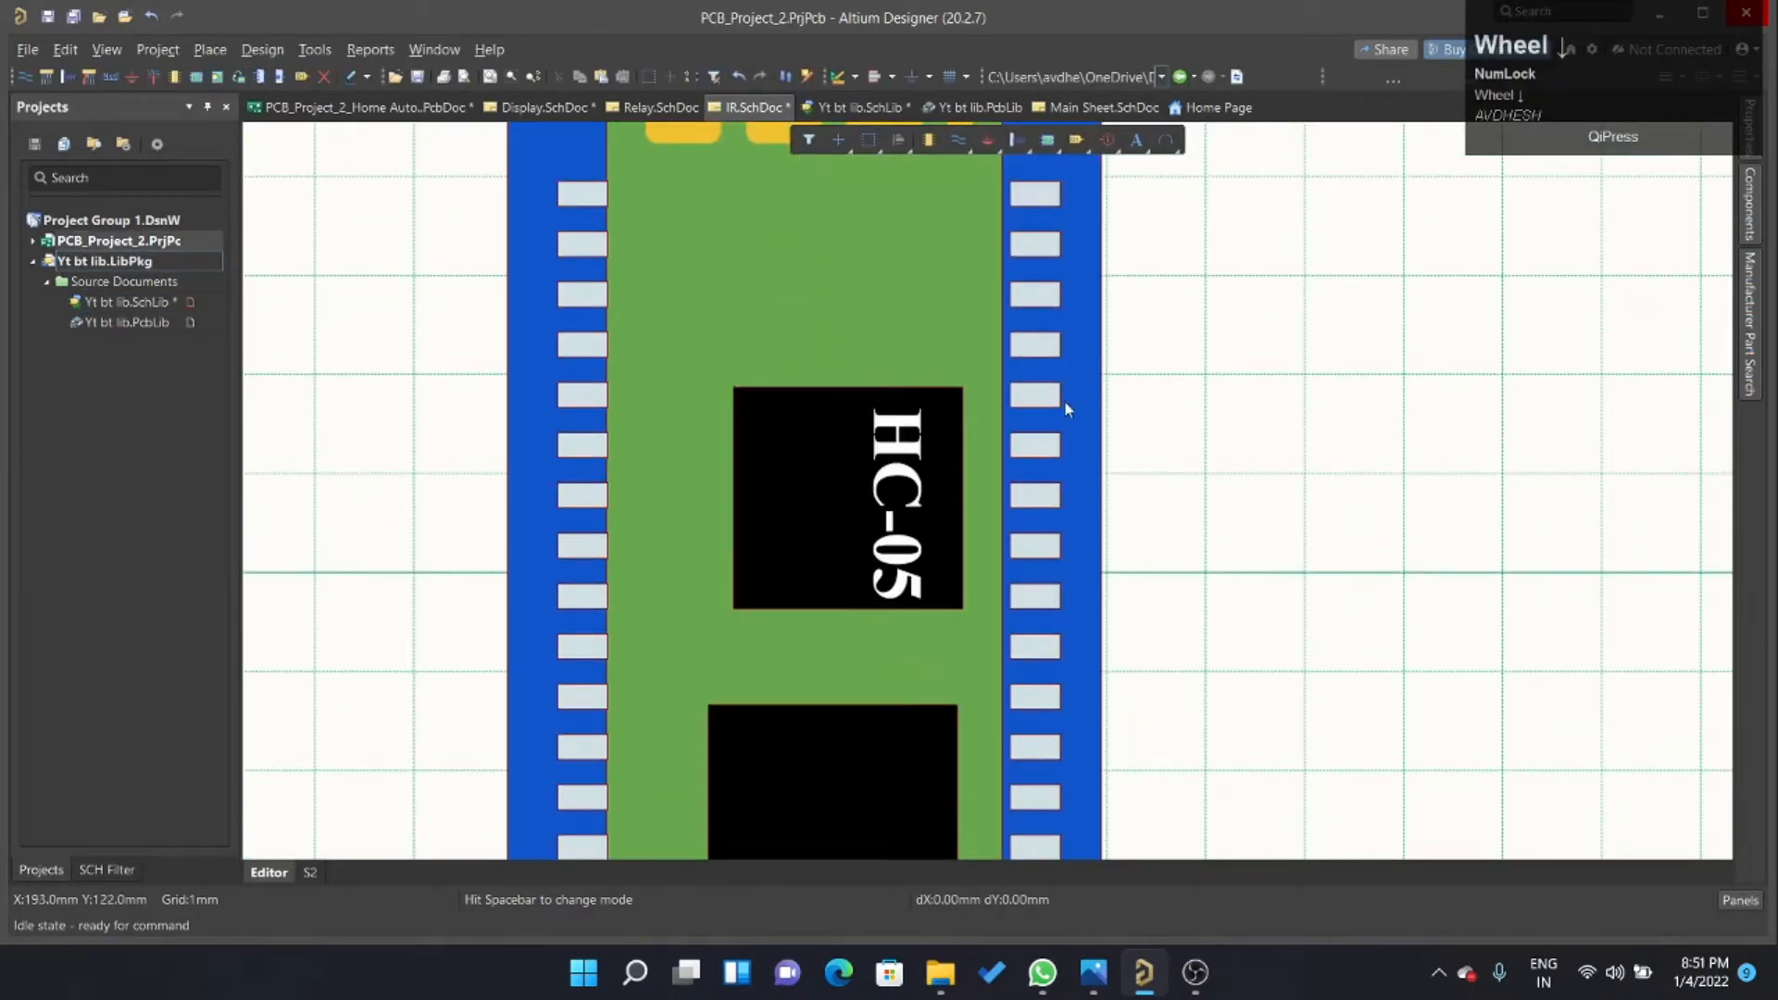
click(824, 108)
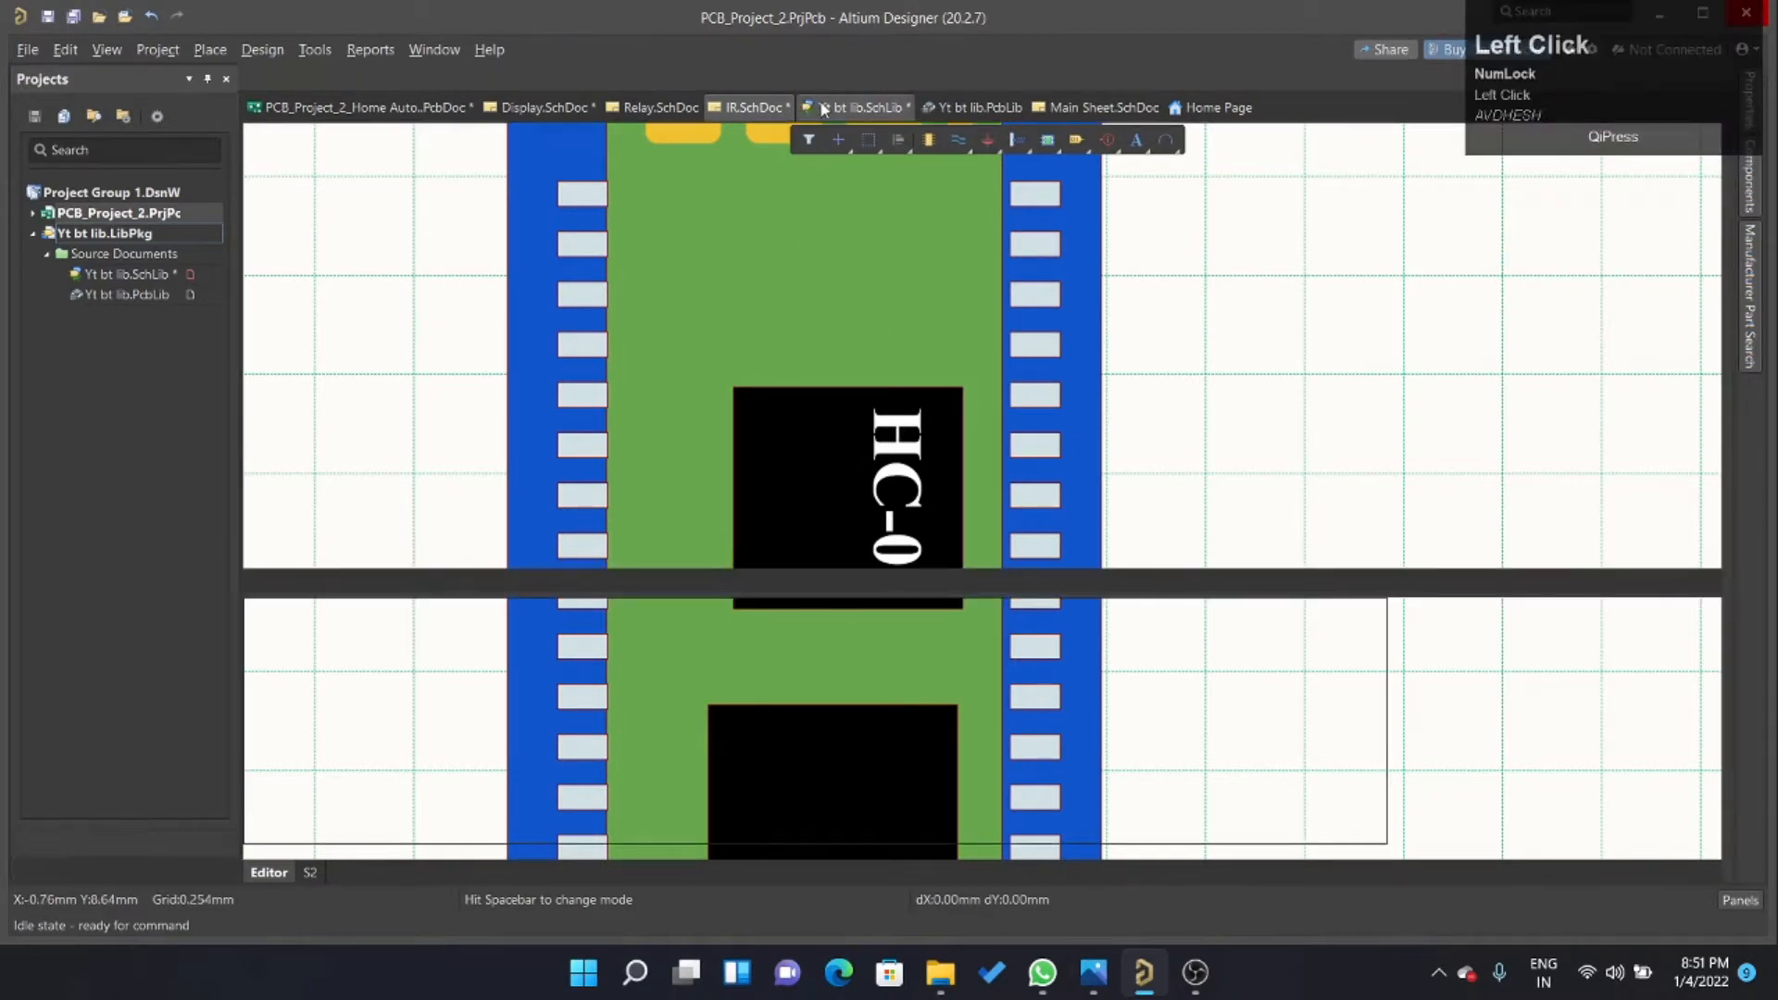
right_click(1047, 113)
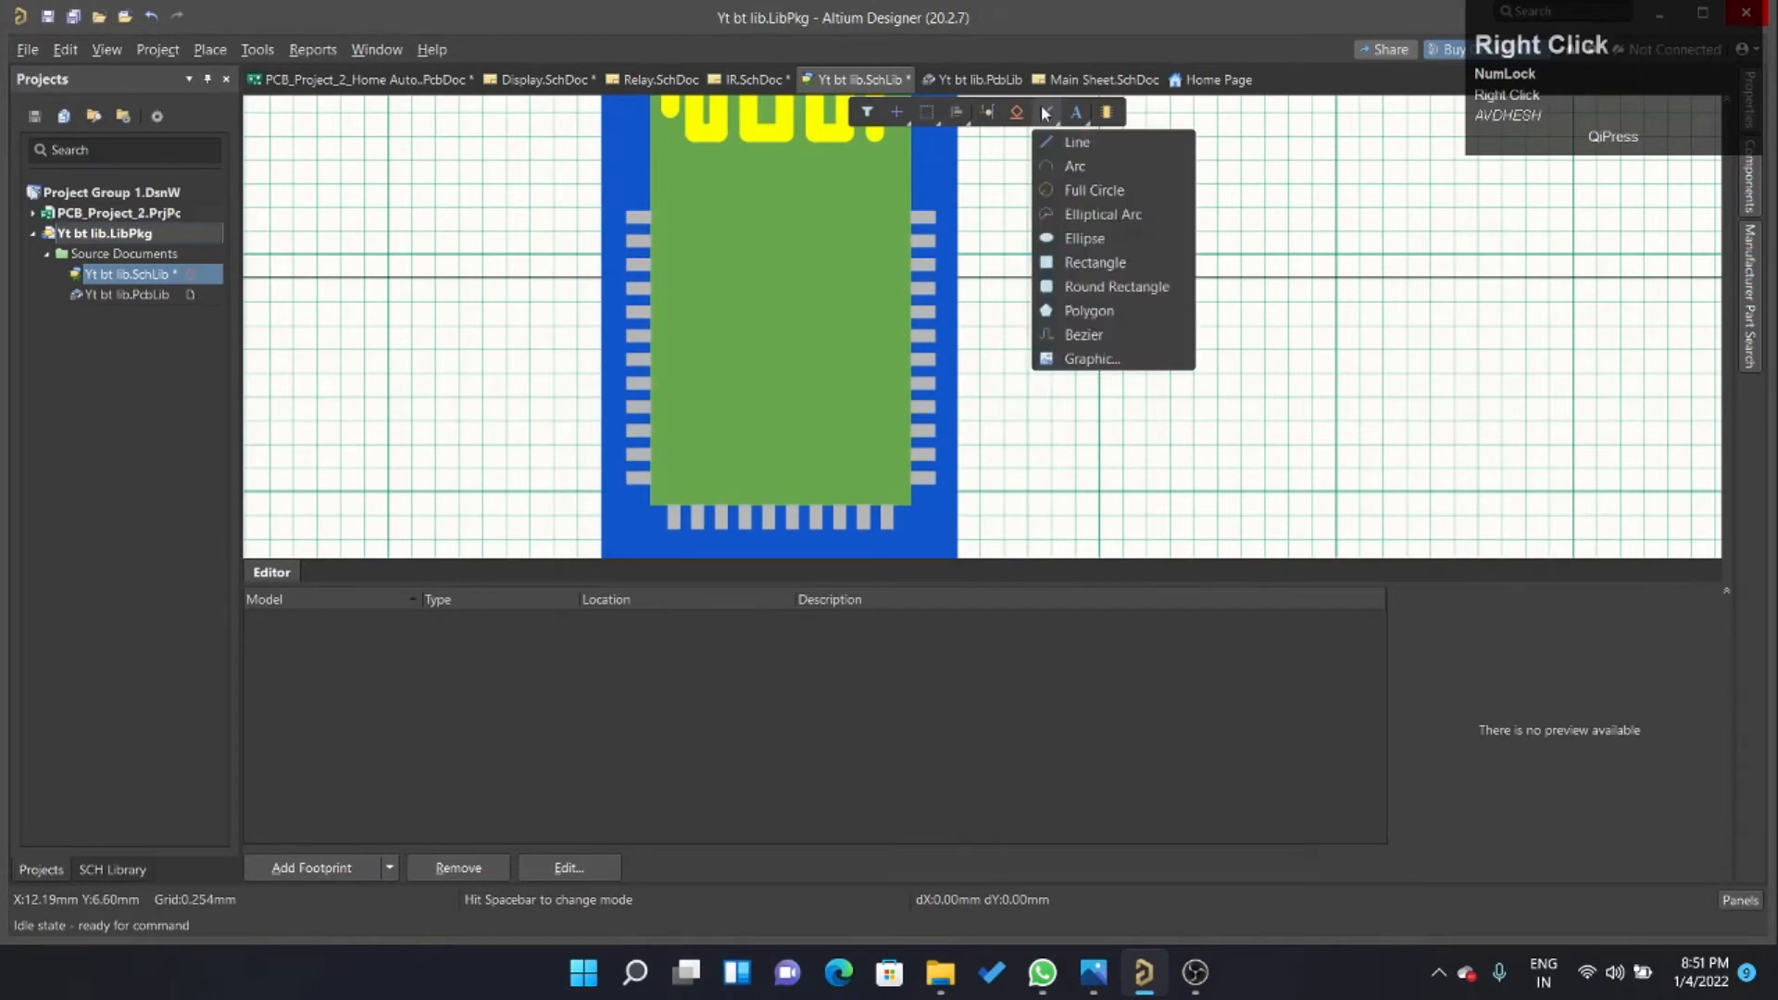
click(1074, 264)
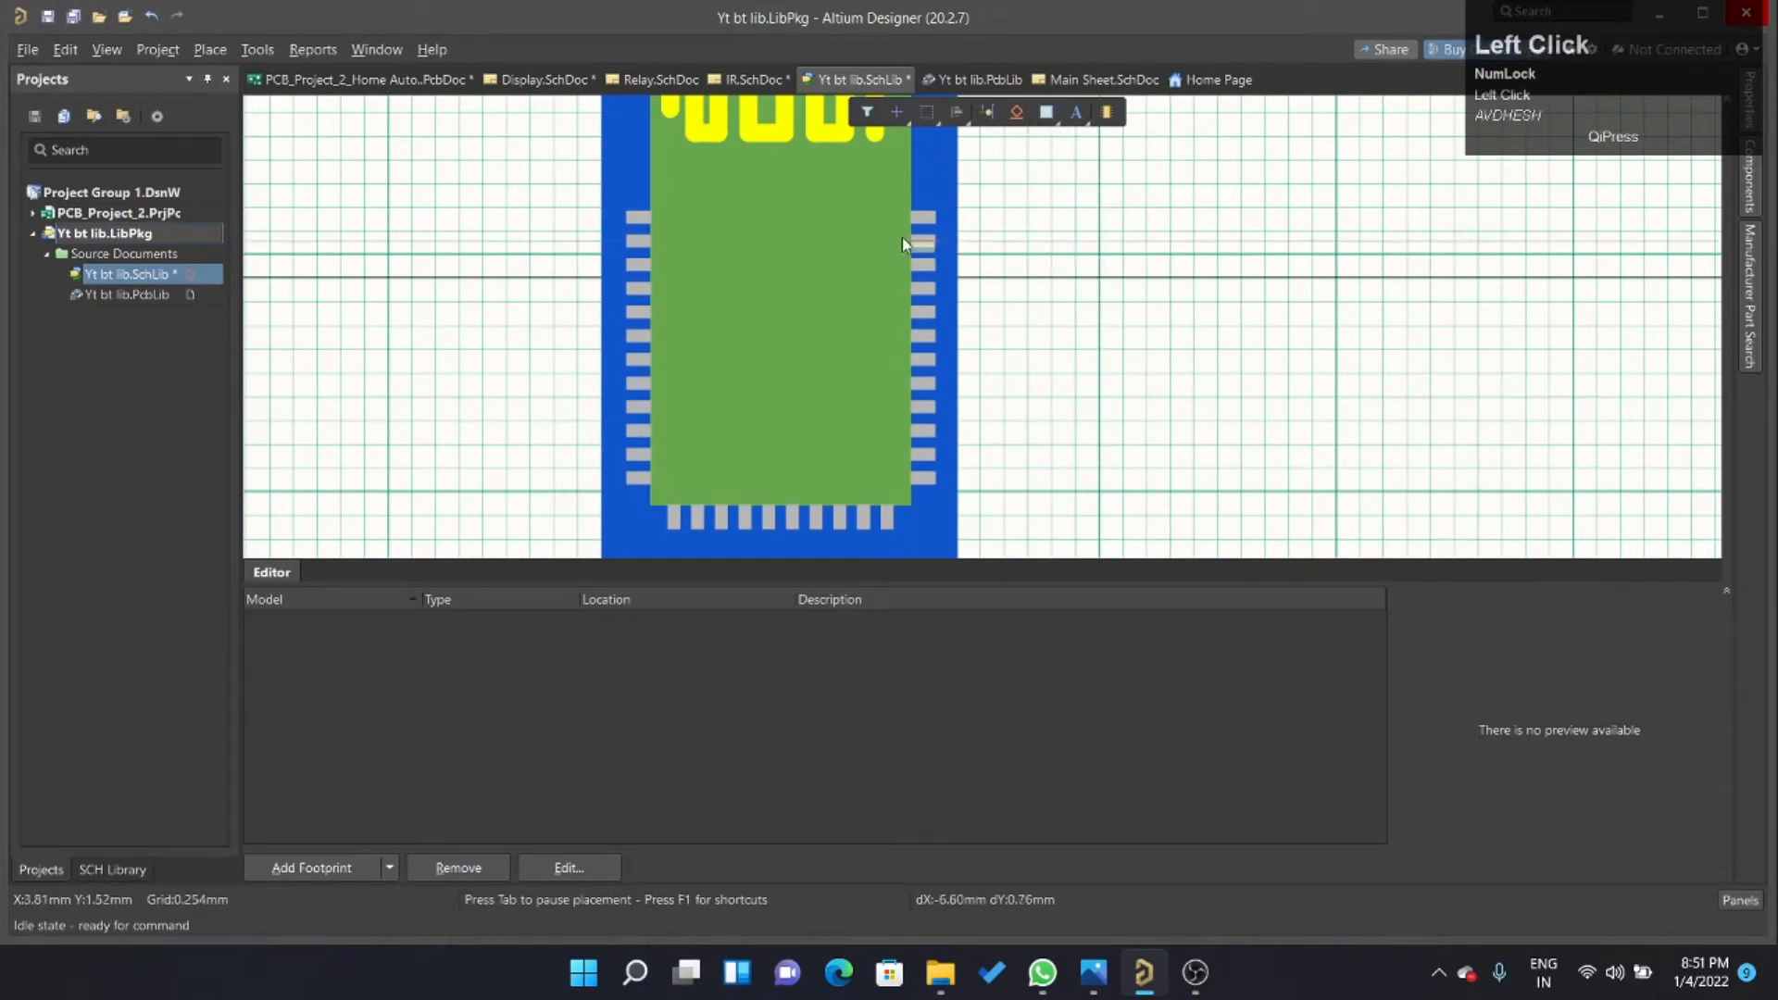
click(790, 188)
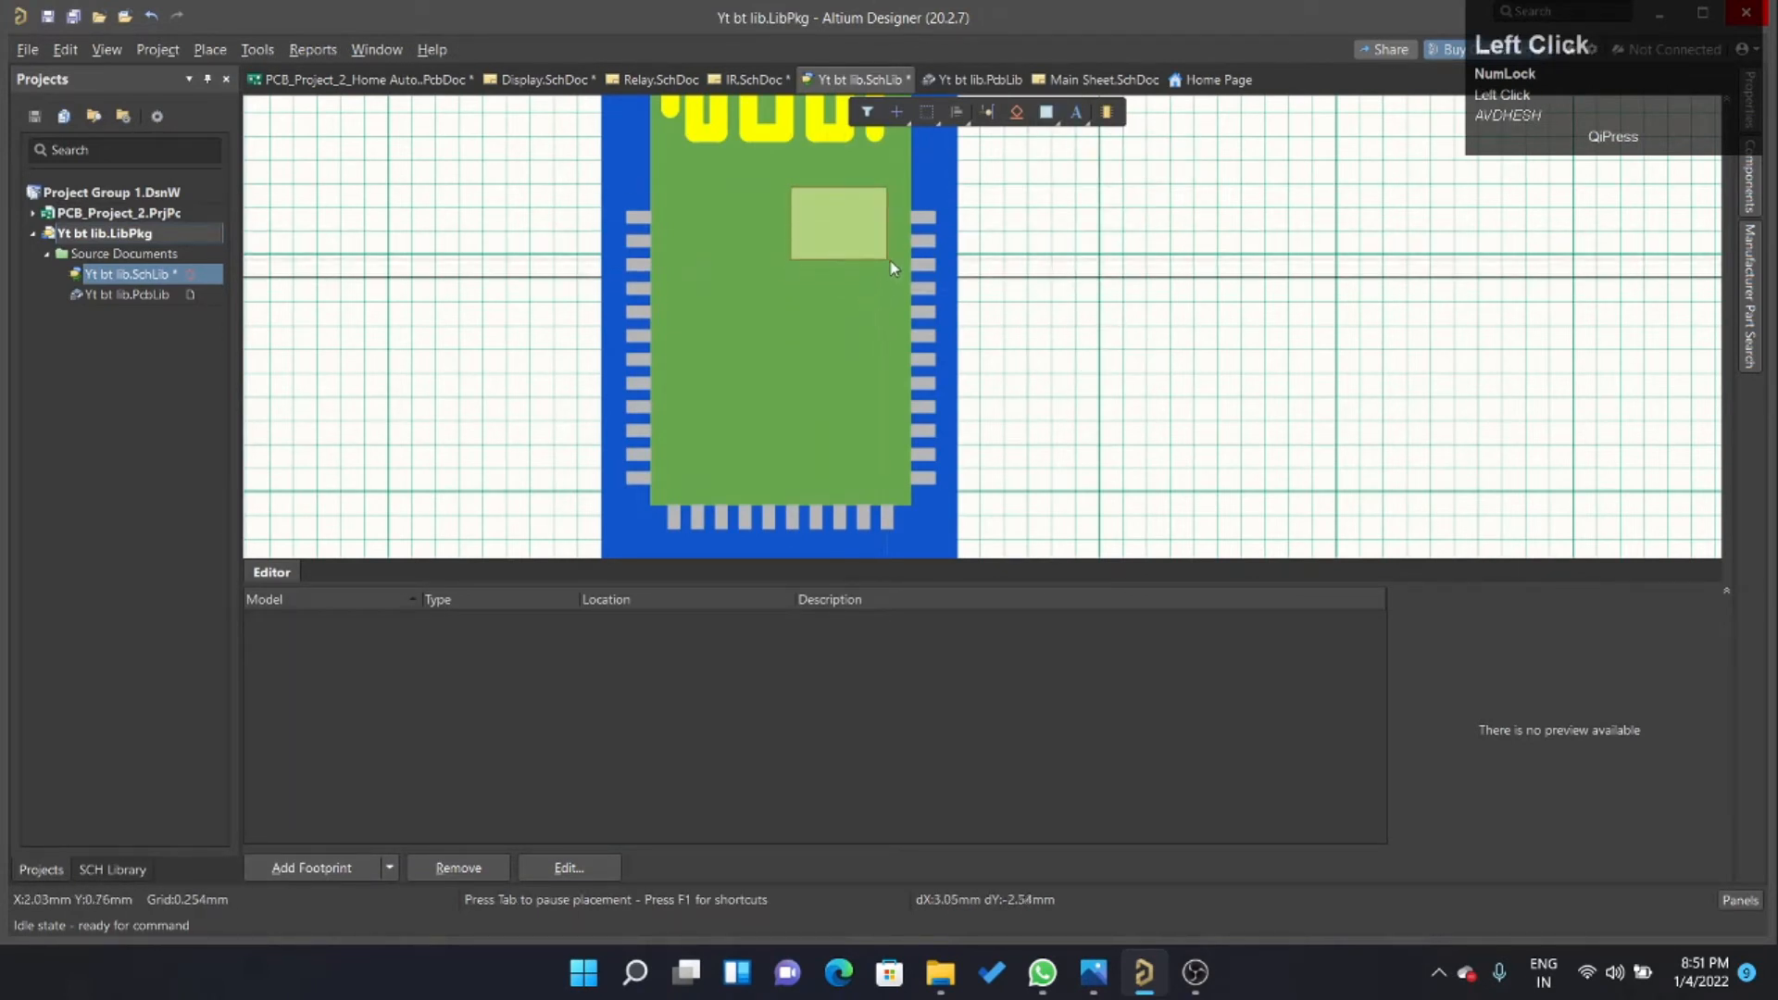
click(893, 289)
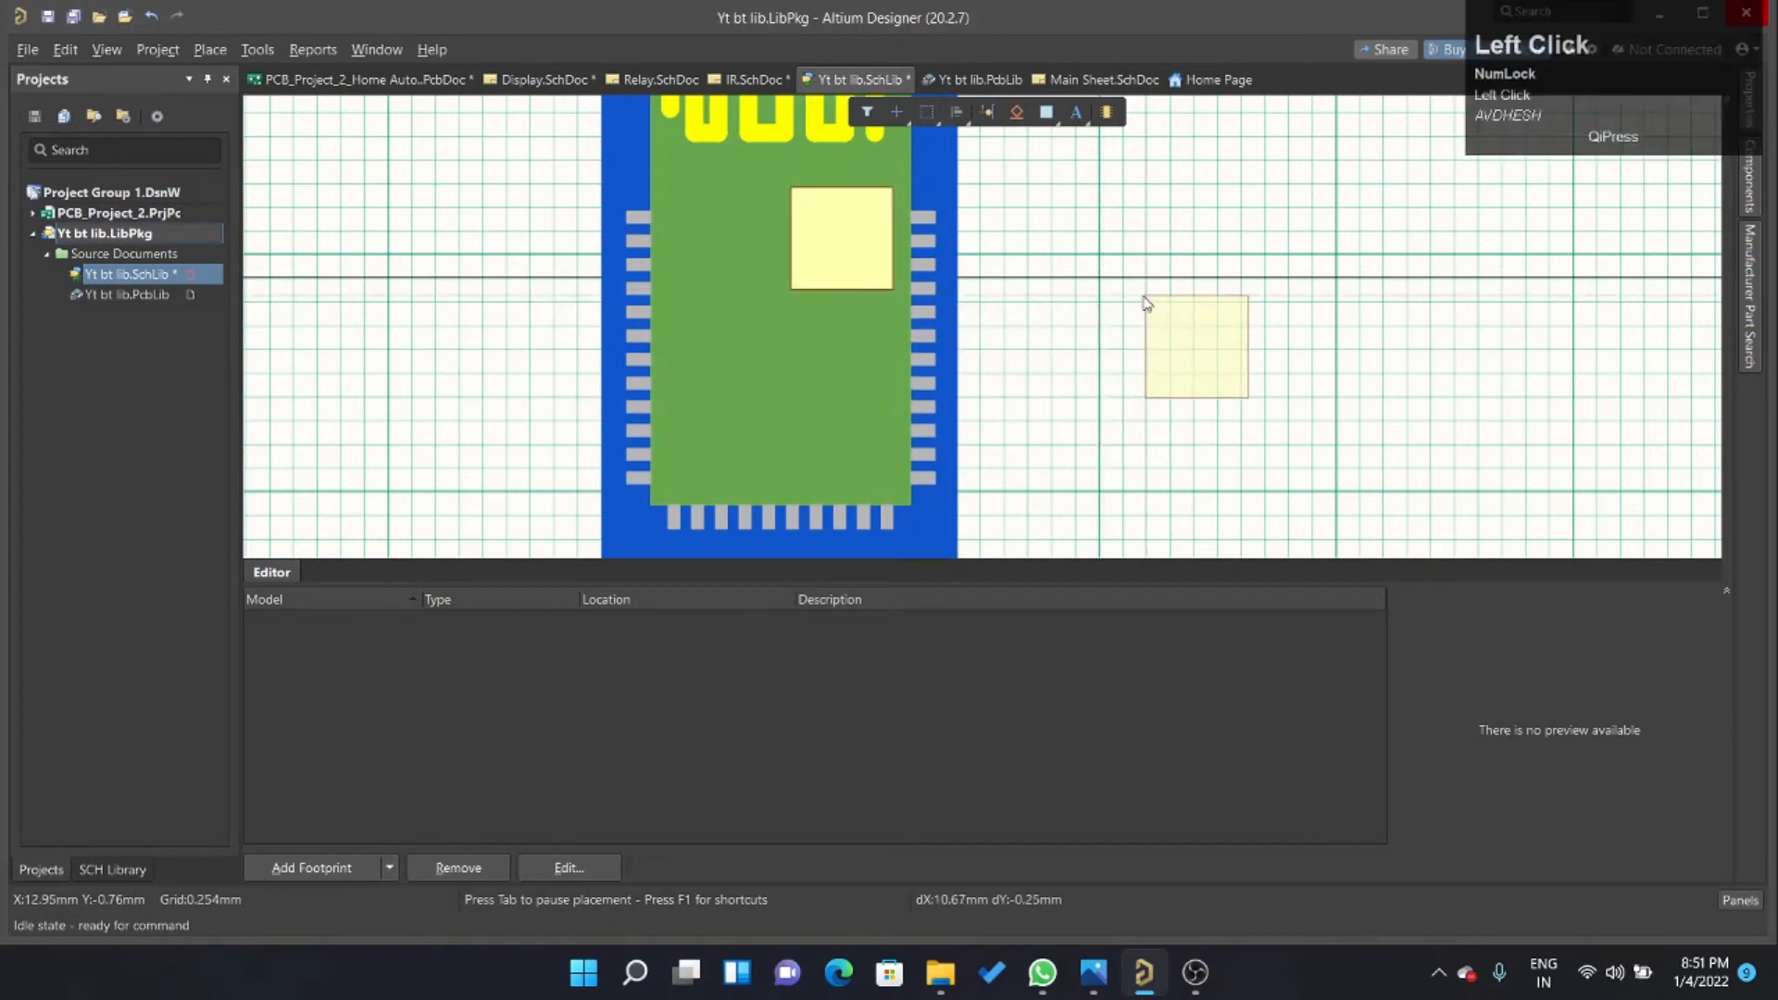
right_click(1142, 302)
Compare with M1's chip again and enlarge the new rectangle leftward and downward to about 5.6 mm wide by 5.8 mm high.
click(880, 187)
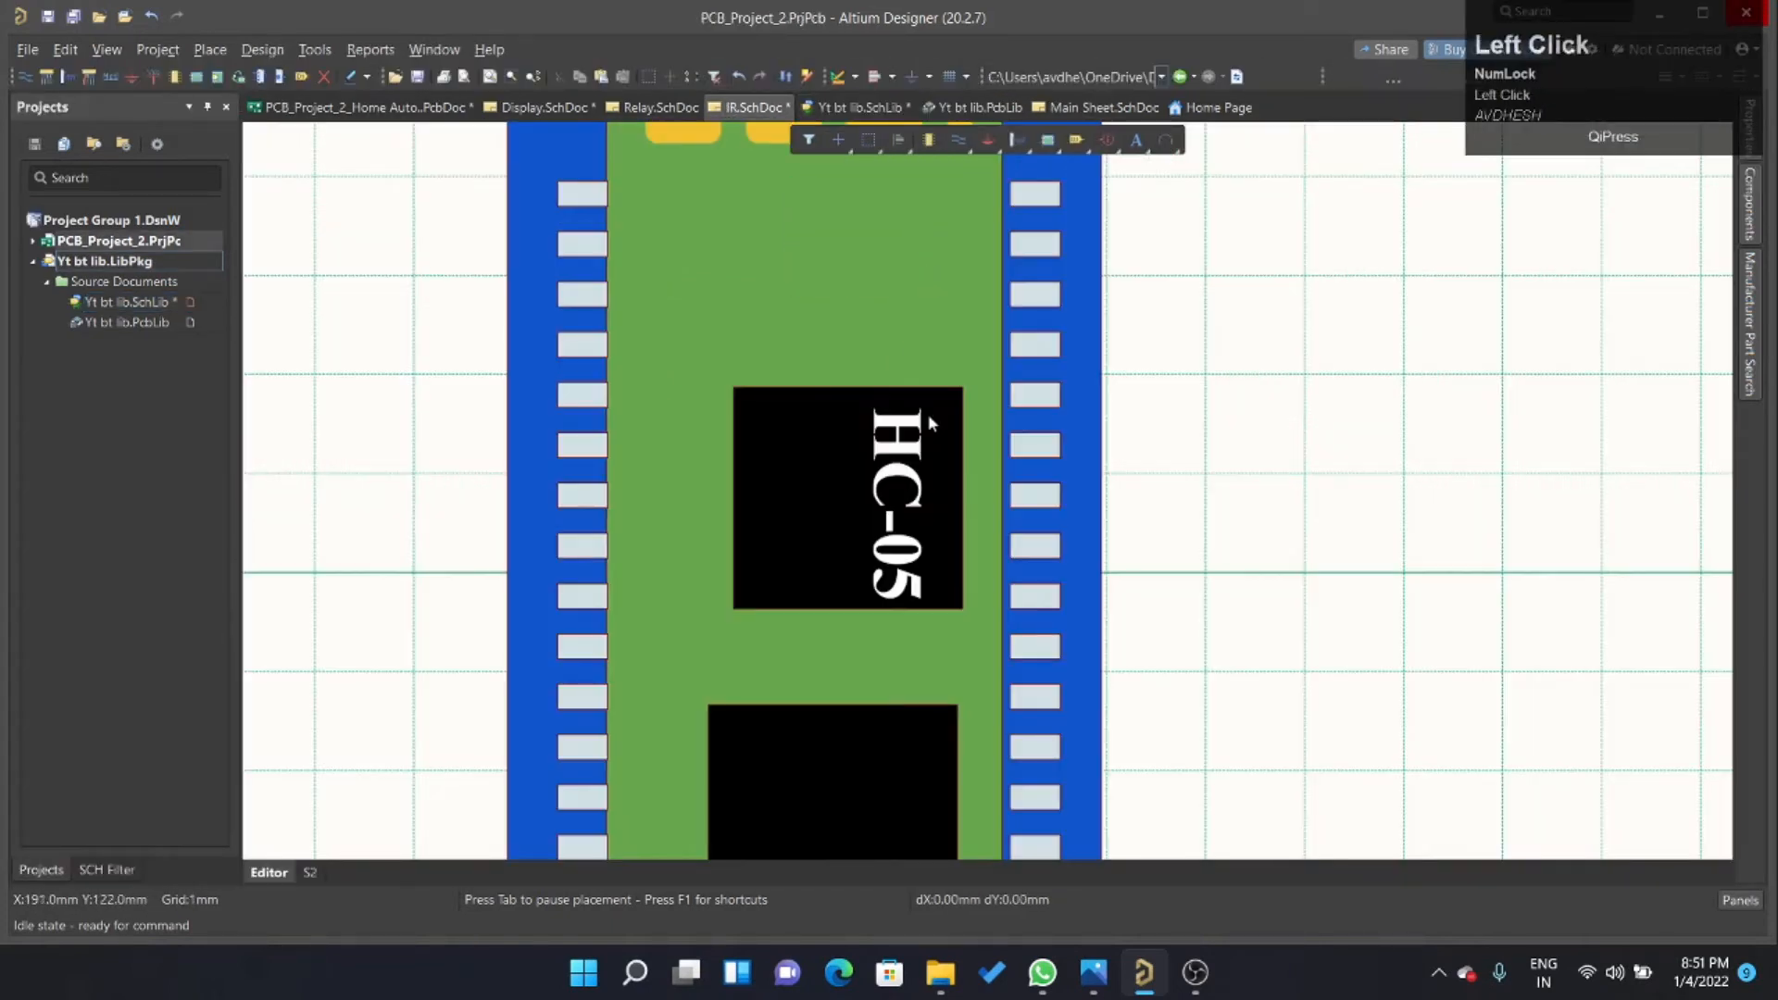
scroll(871, 380, down, 2)
click(857, 108)
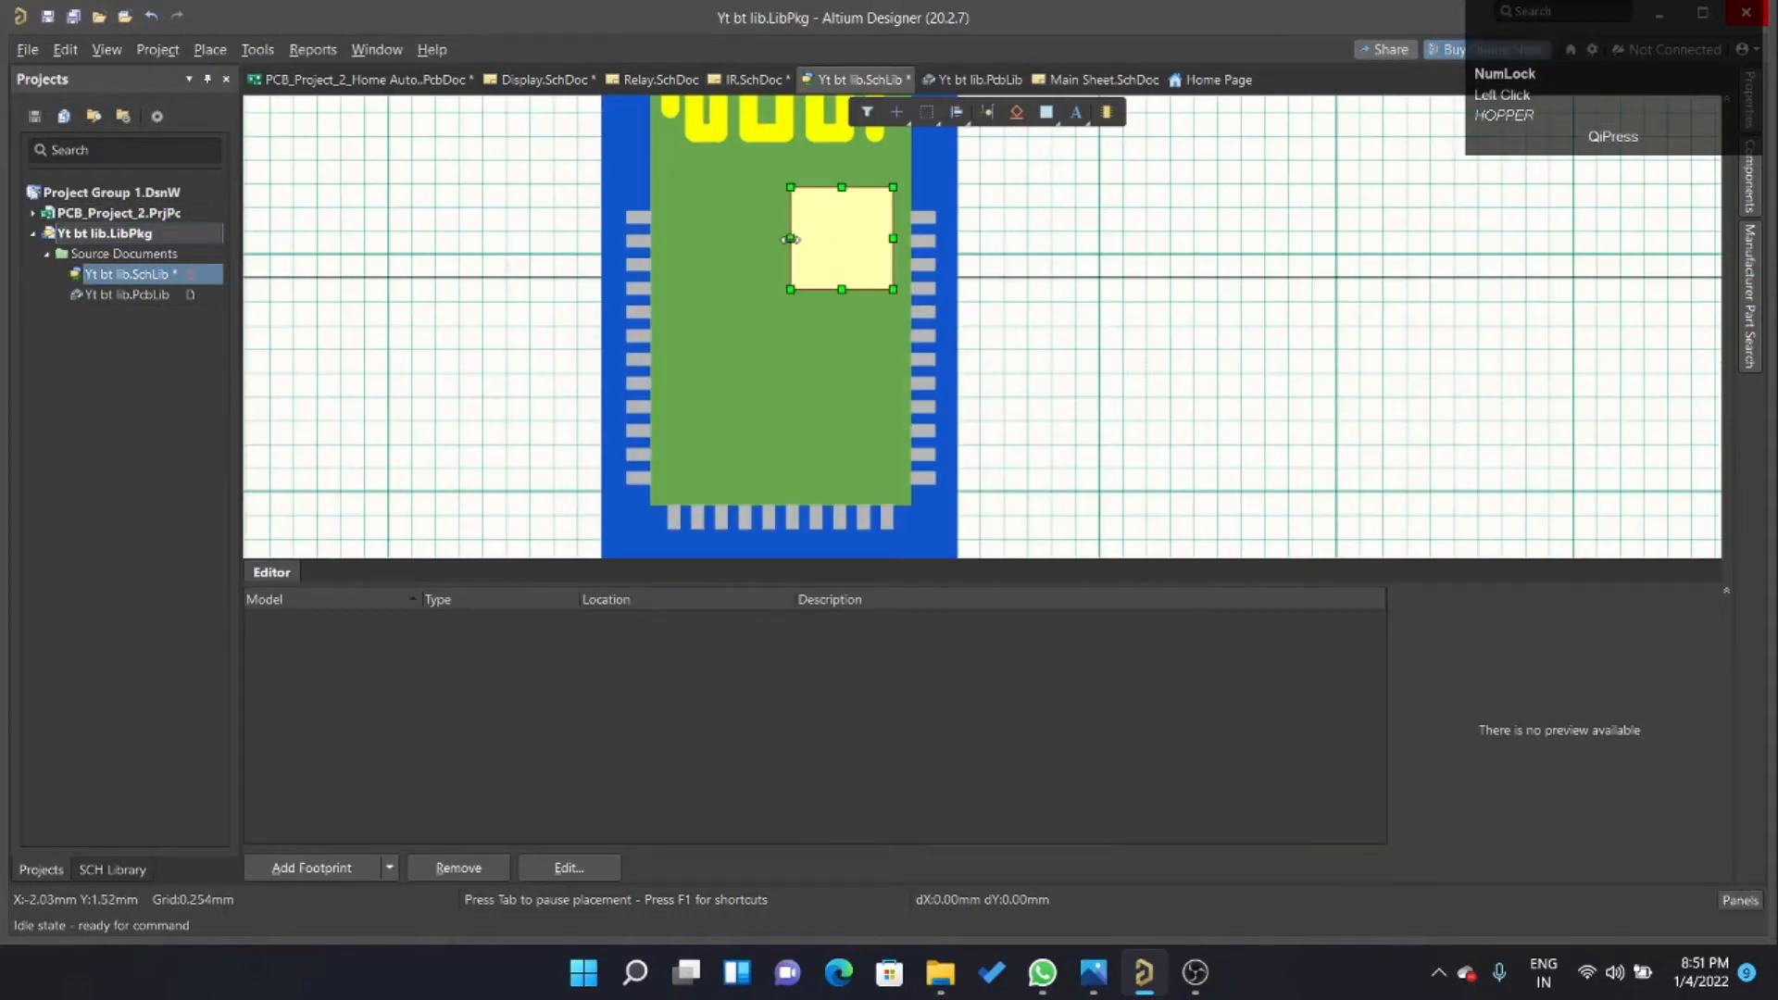
click(790, 239)
ctrl+scroll(827, 229, up, 3)
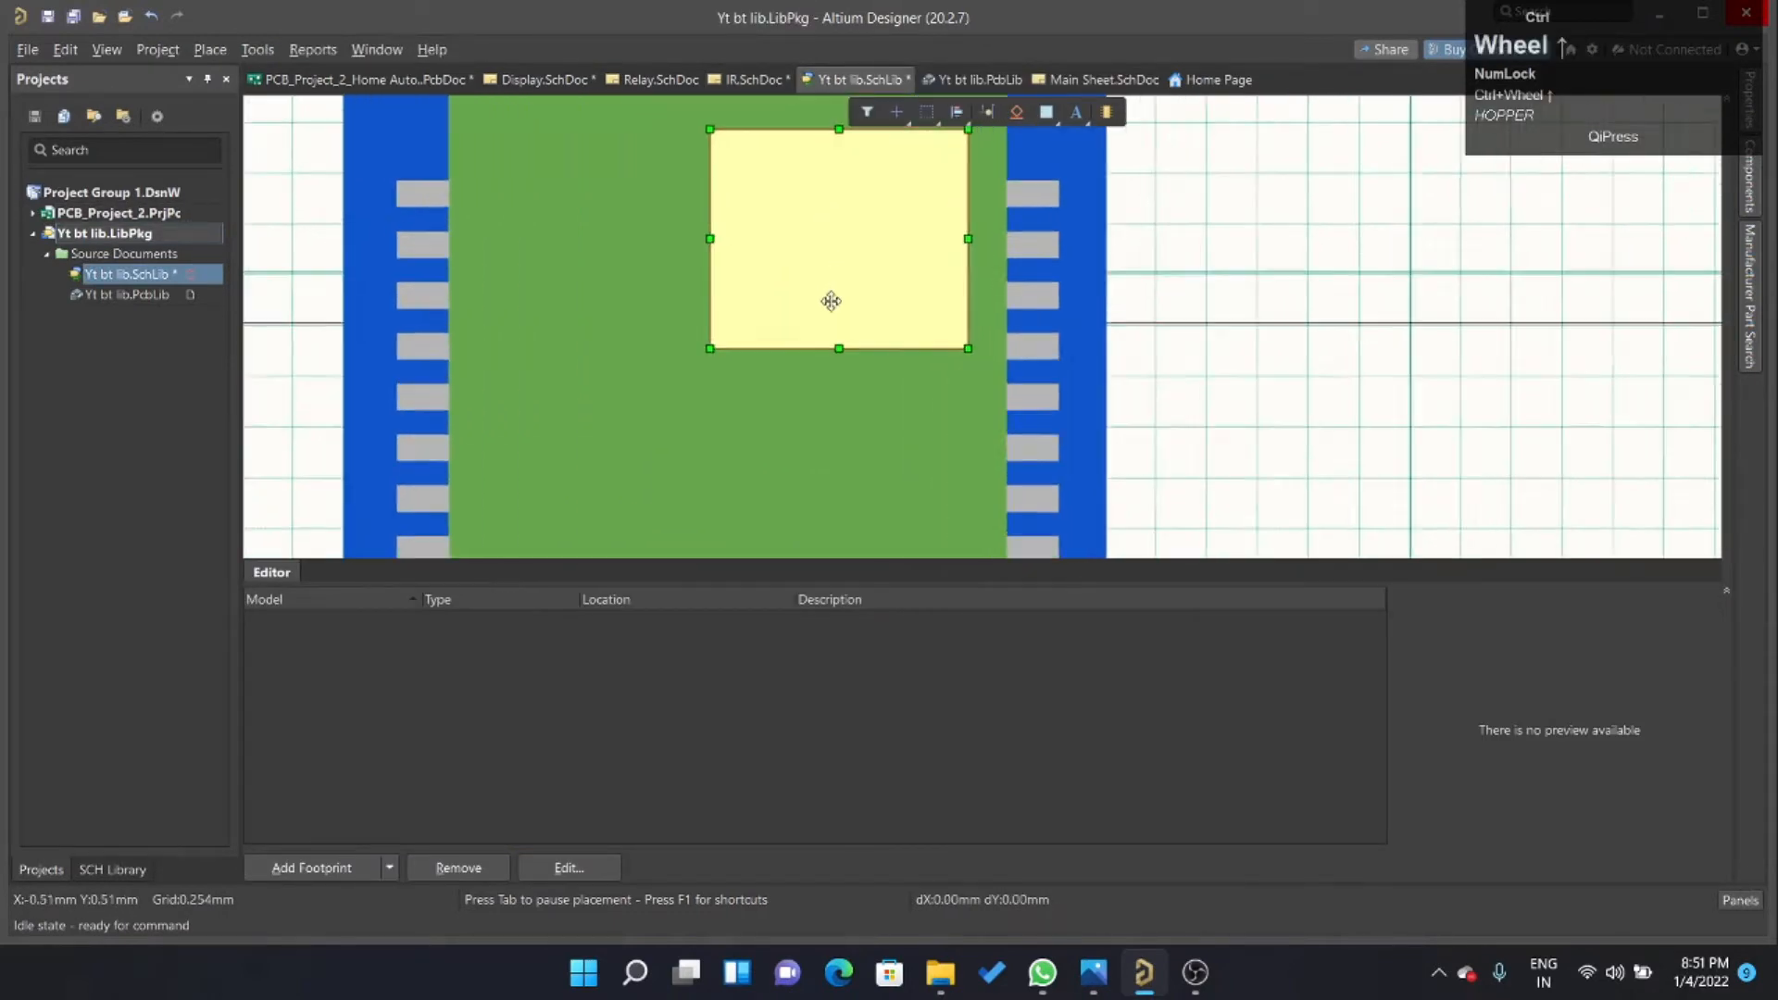
ctrl+scroll(831, 301, up, 1)
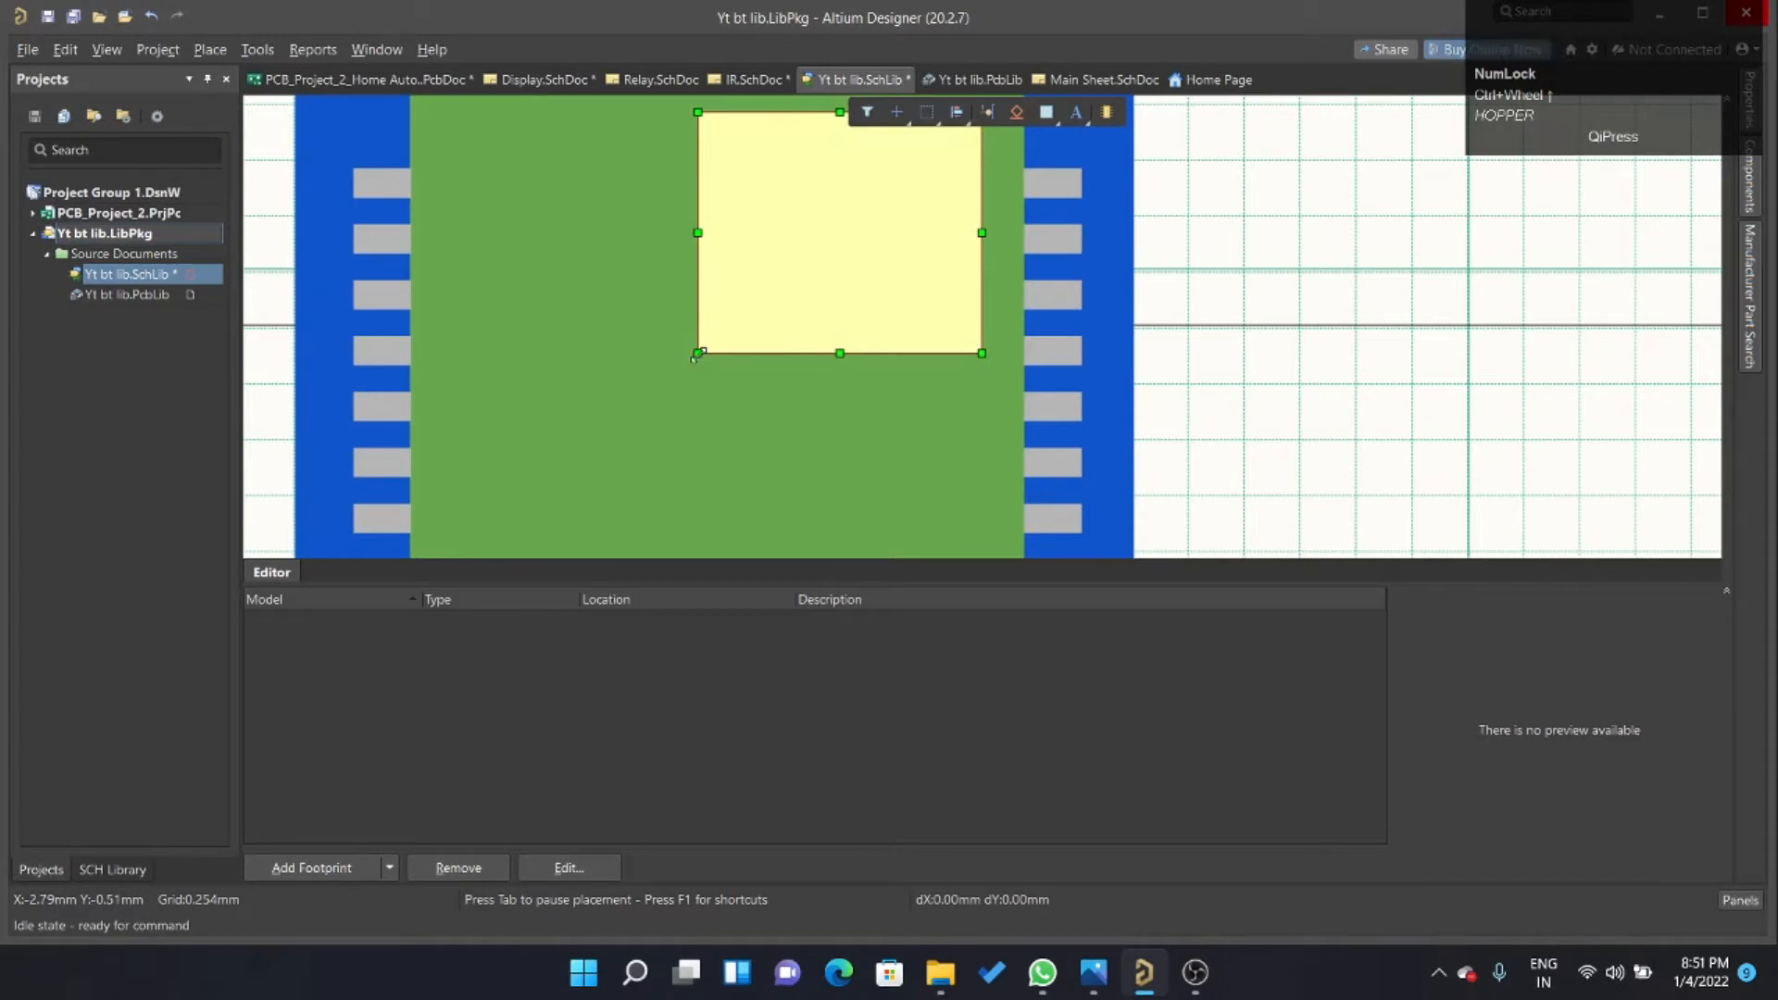
drag(698, 353, 670, 382)
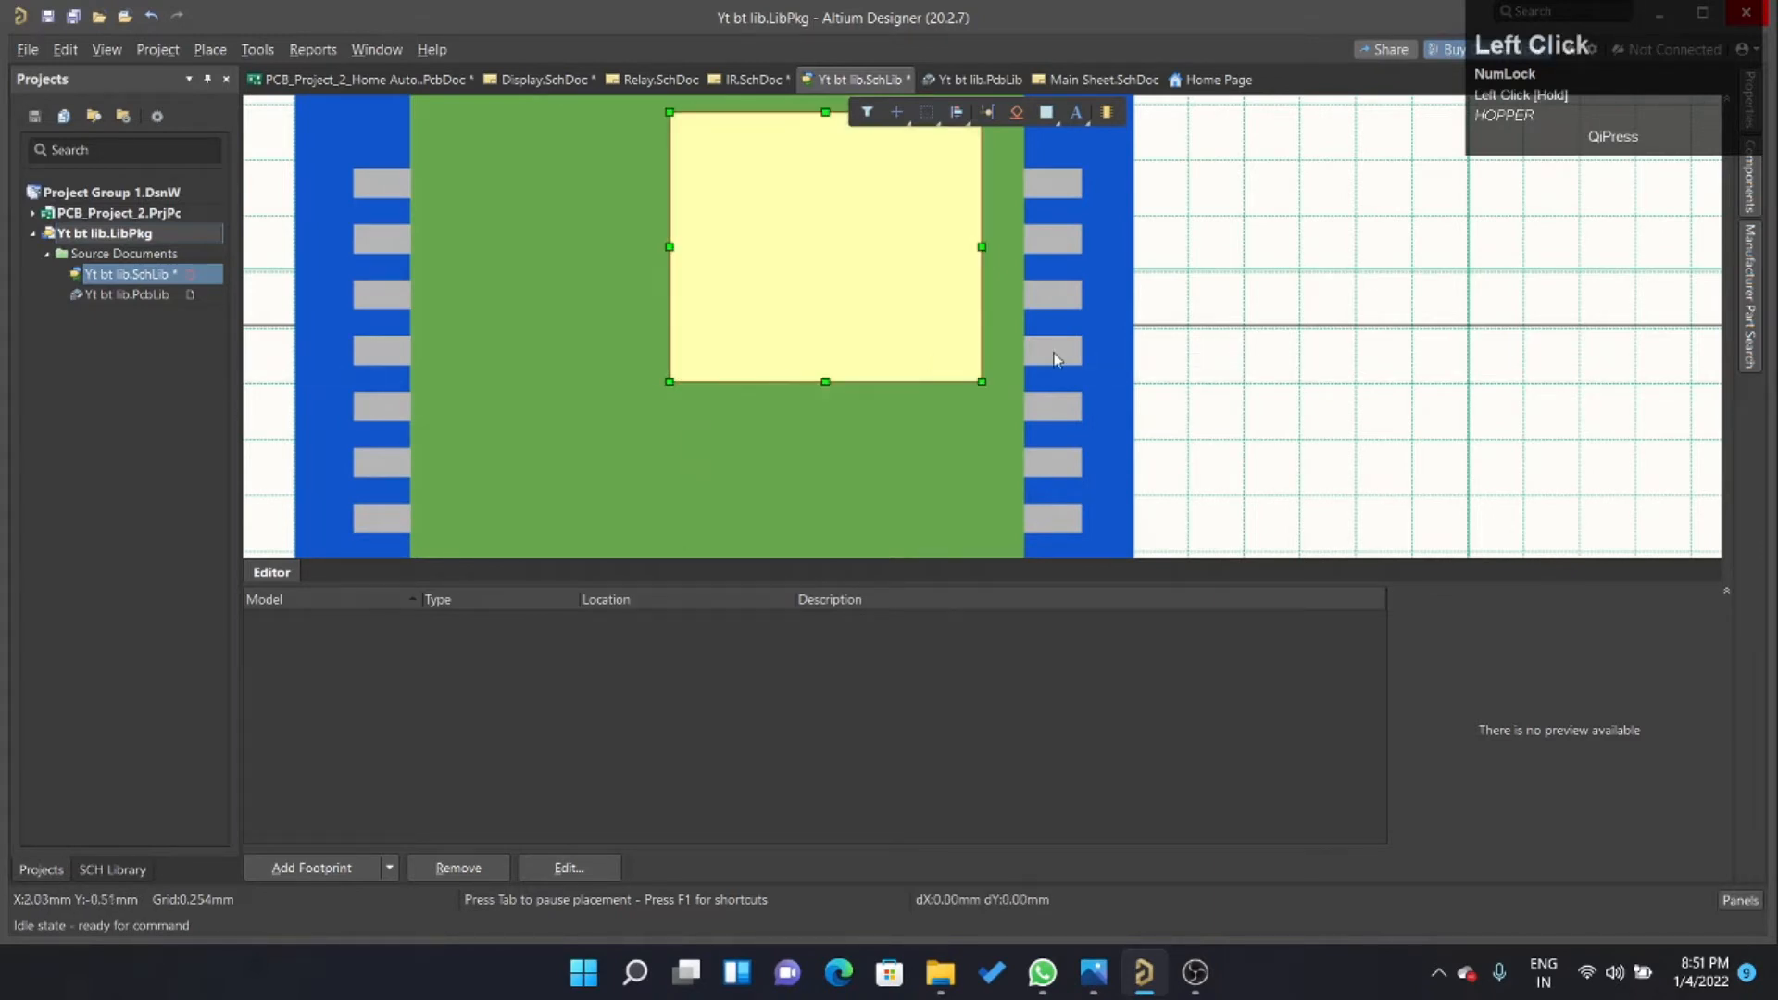
ctrl+scroll(1250, 328, down, 3)
ctrl+scroll(1070, 361, up, 3)
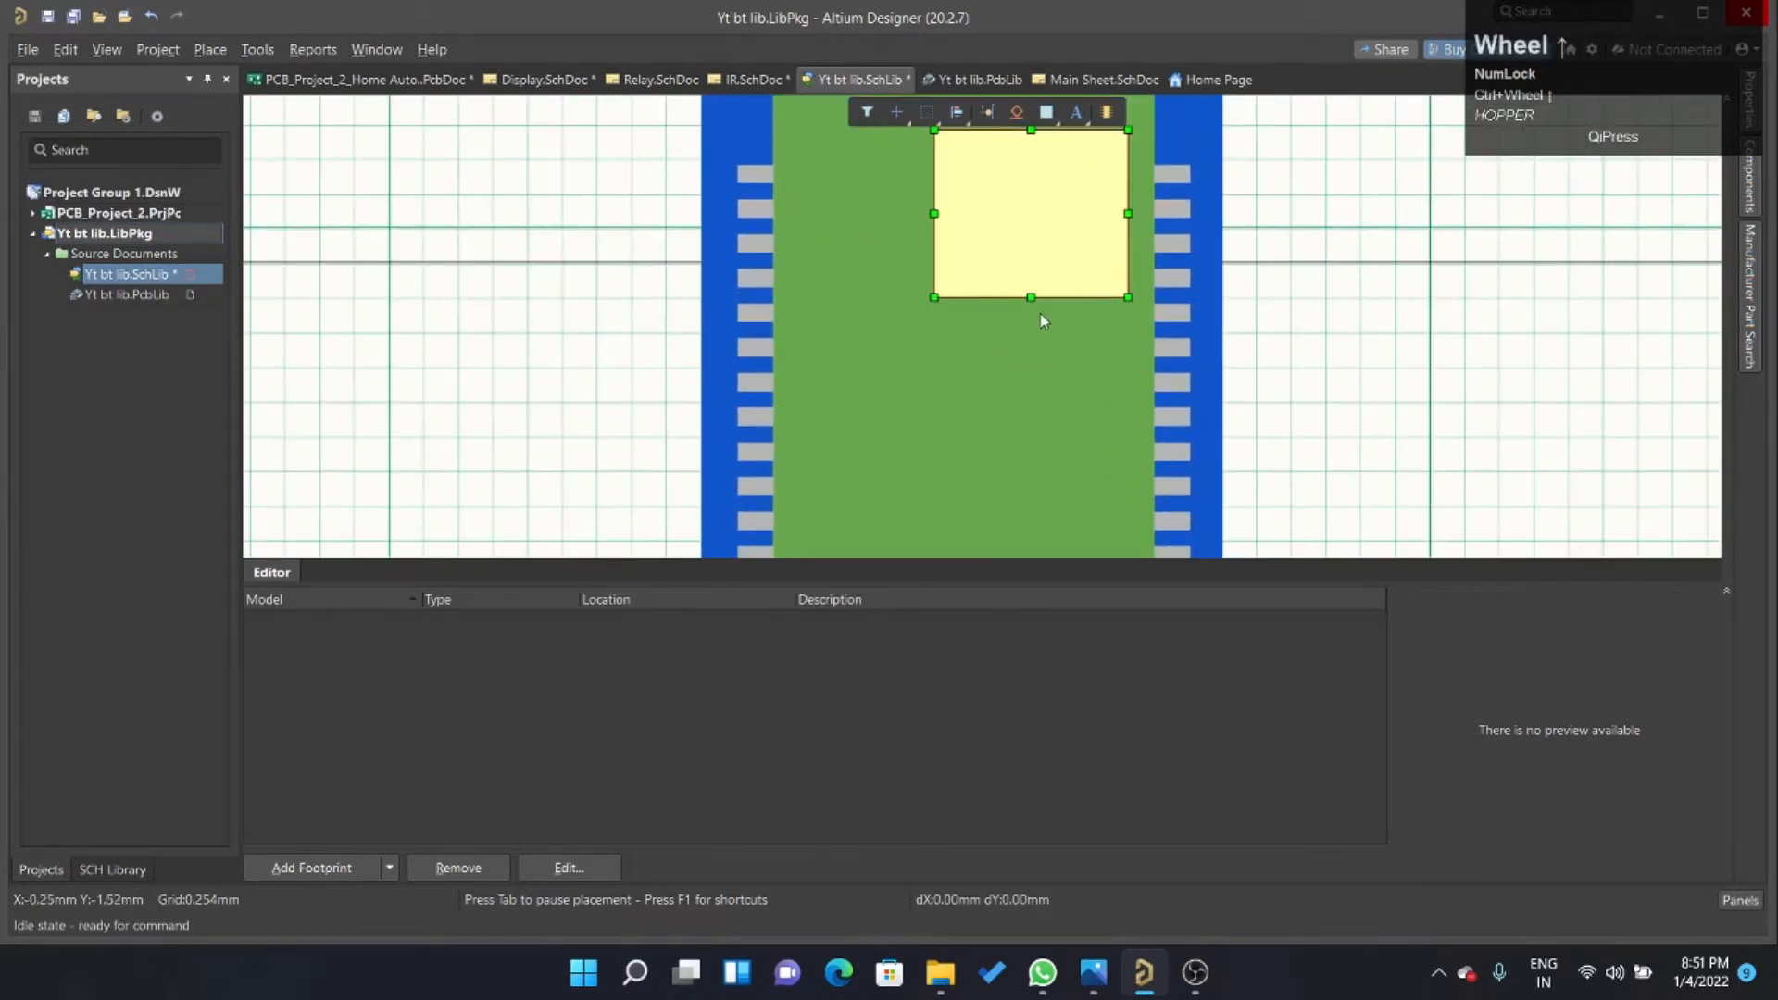
drag(1030, 297, 1031, 333)
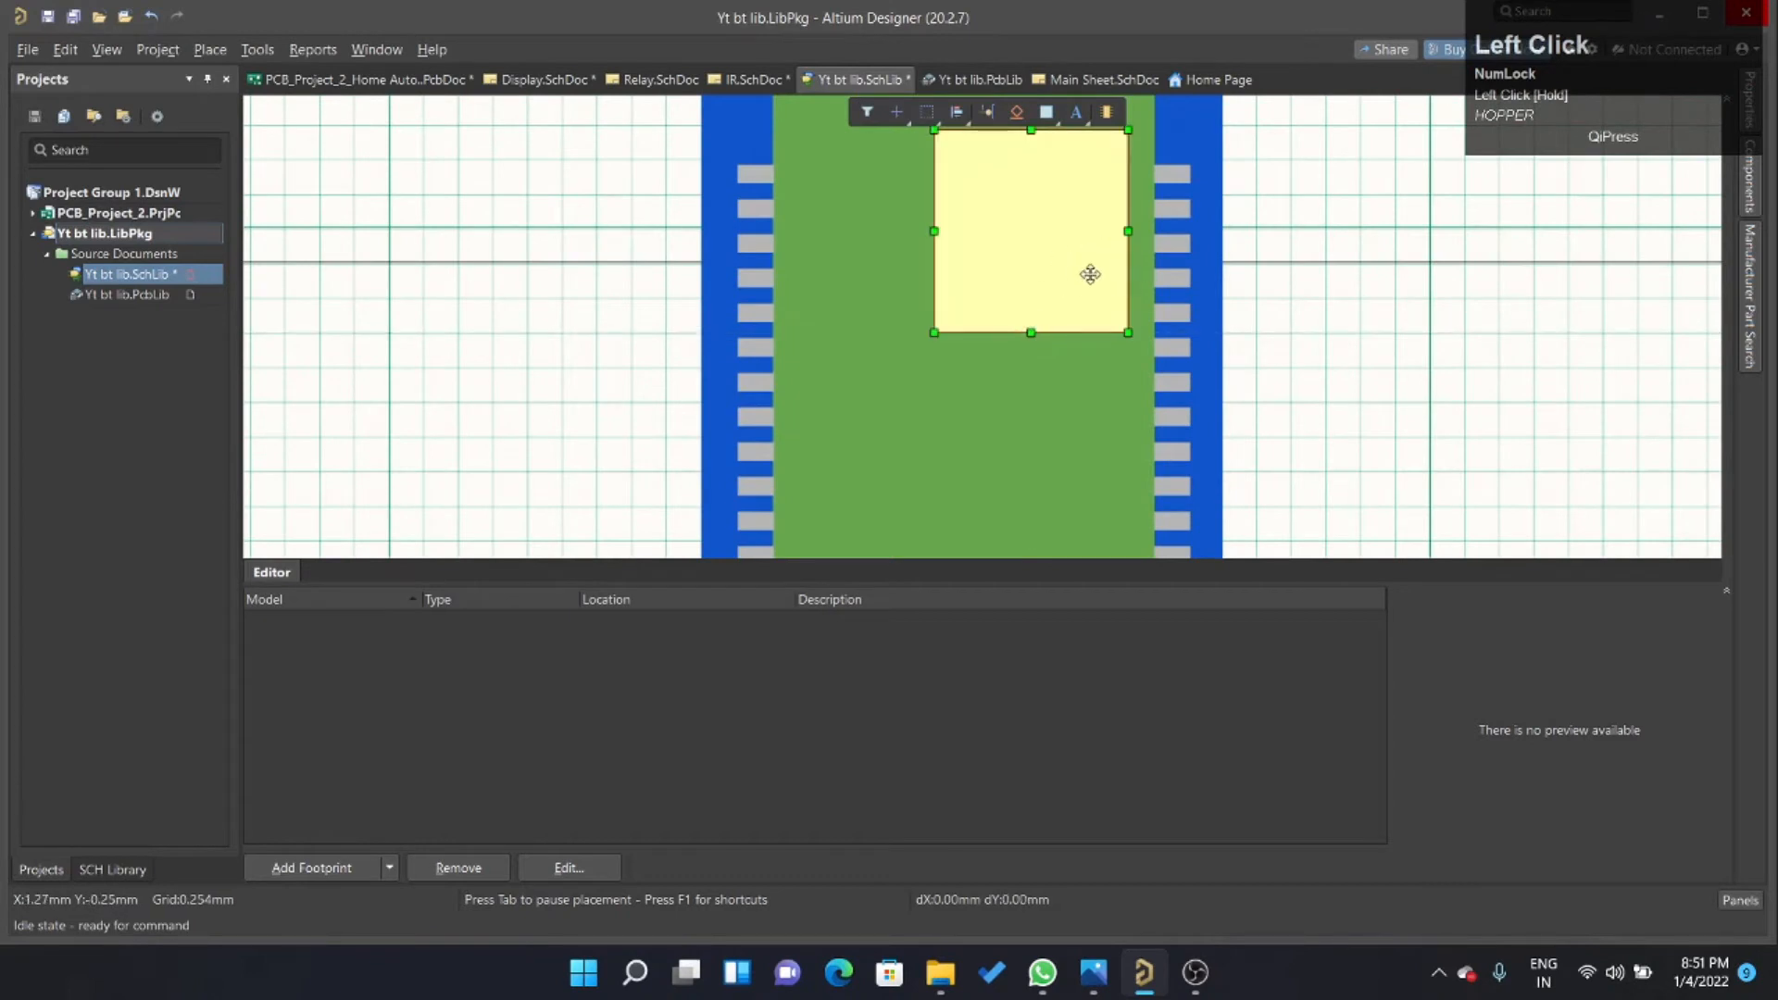
Set both the fill and border colours of the chip rectangle in the green area to black.
double_click(1041, 218)
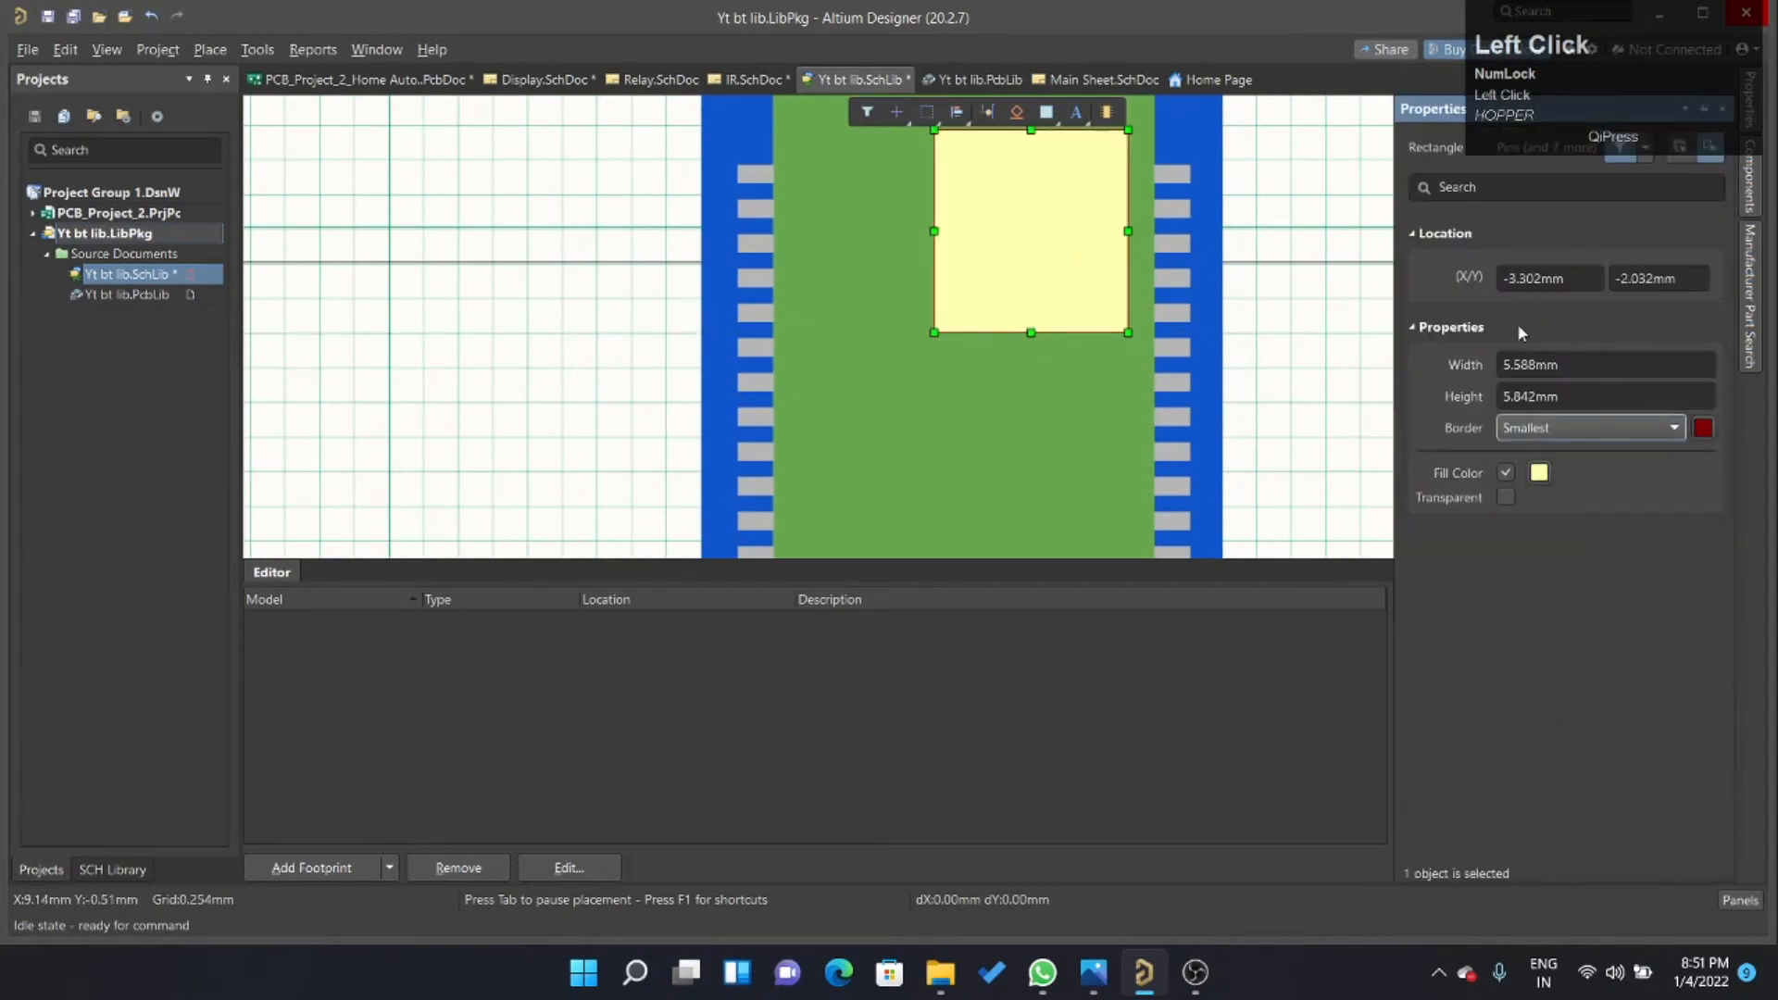
click(1541, 473)
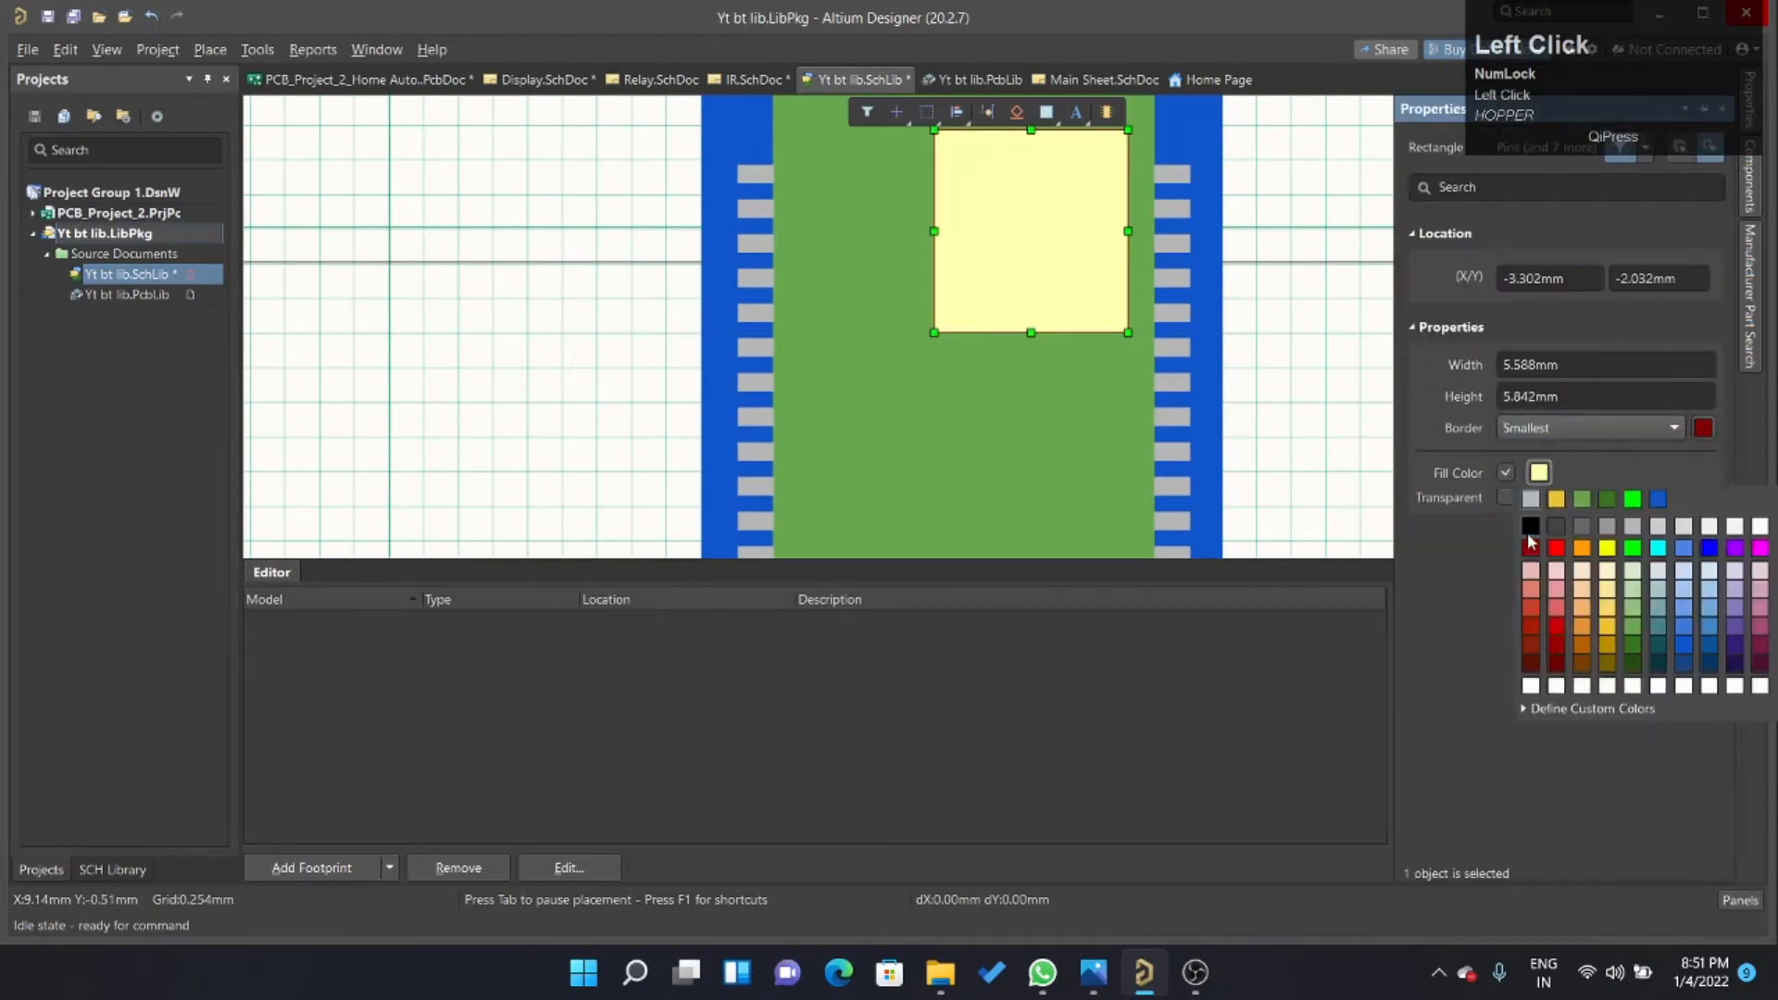
click(1530, 526)
click(1702, 427)
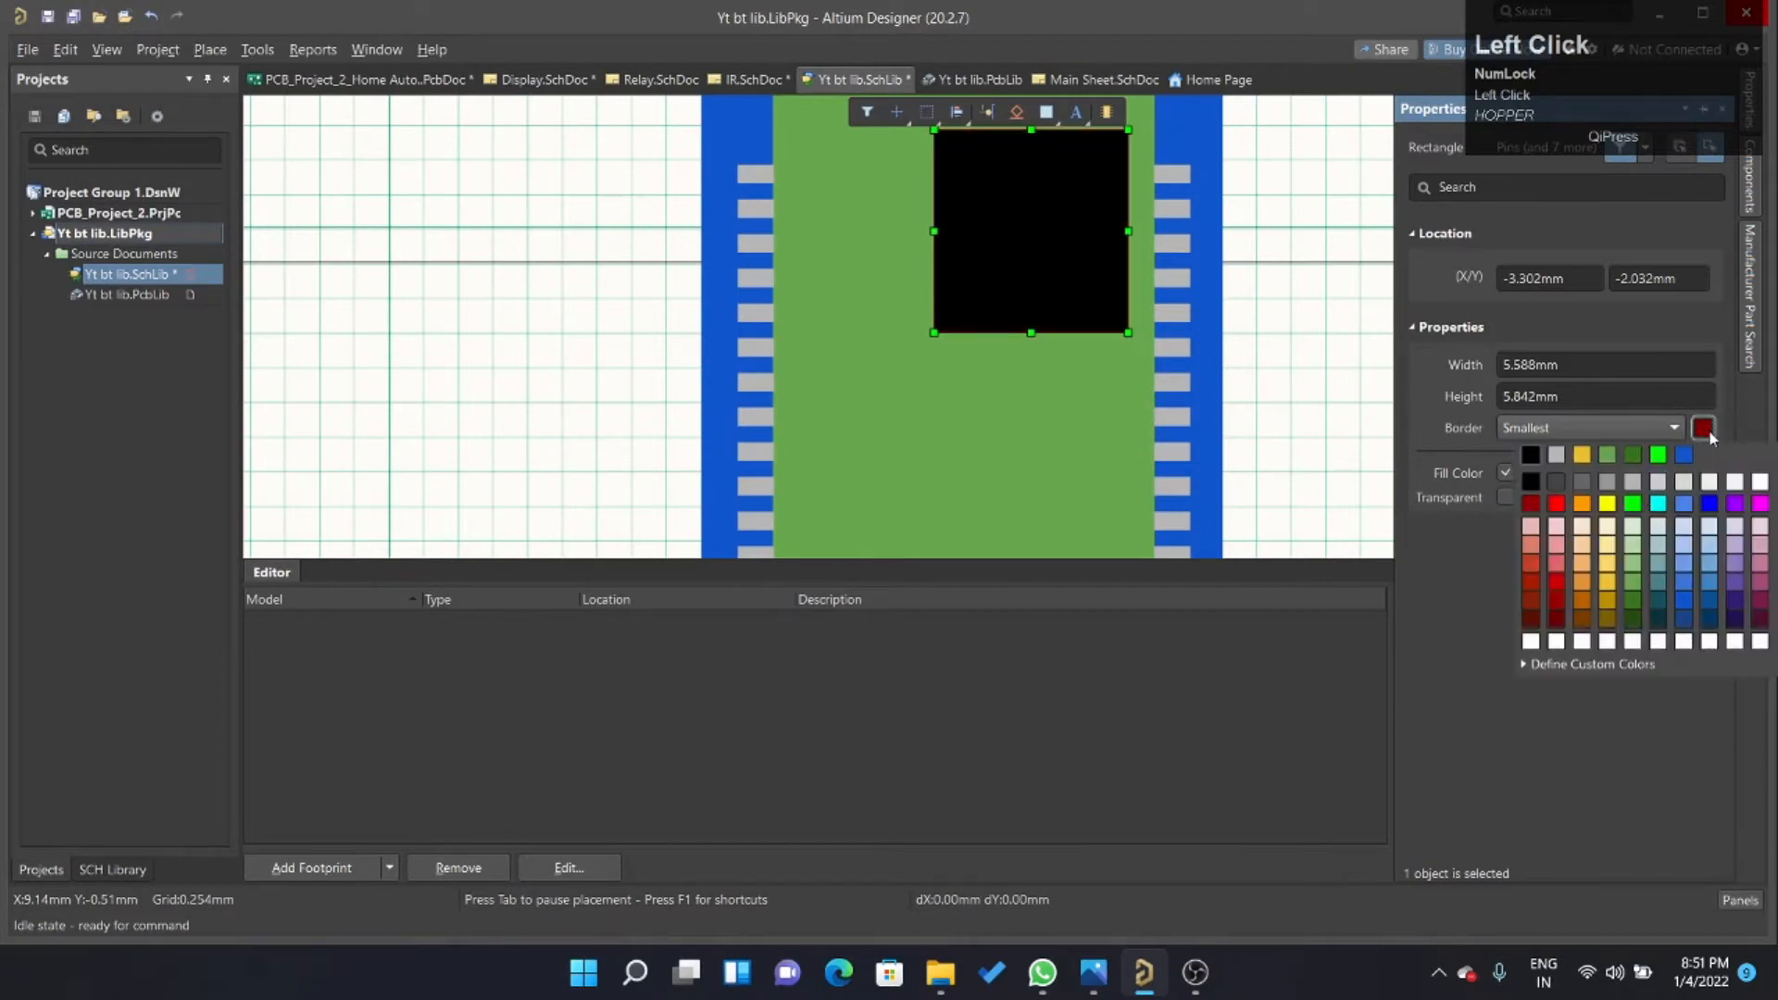
ctrl+scroll(1028, 424, down, 5)
ctrl+scroll(1039, 461, up, 3)
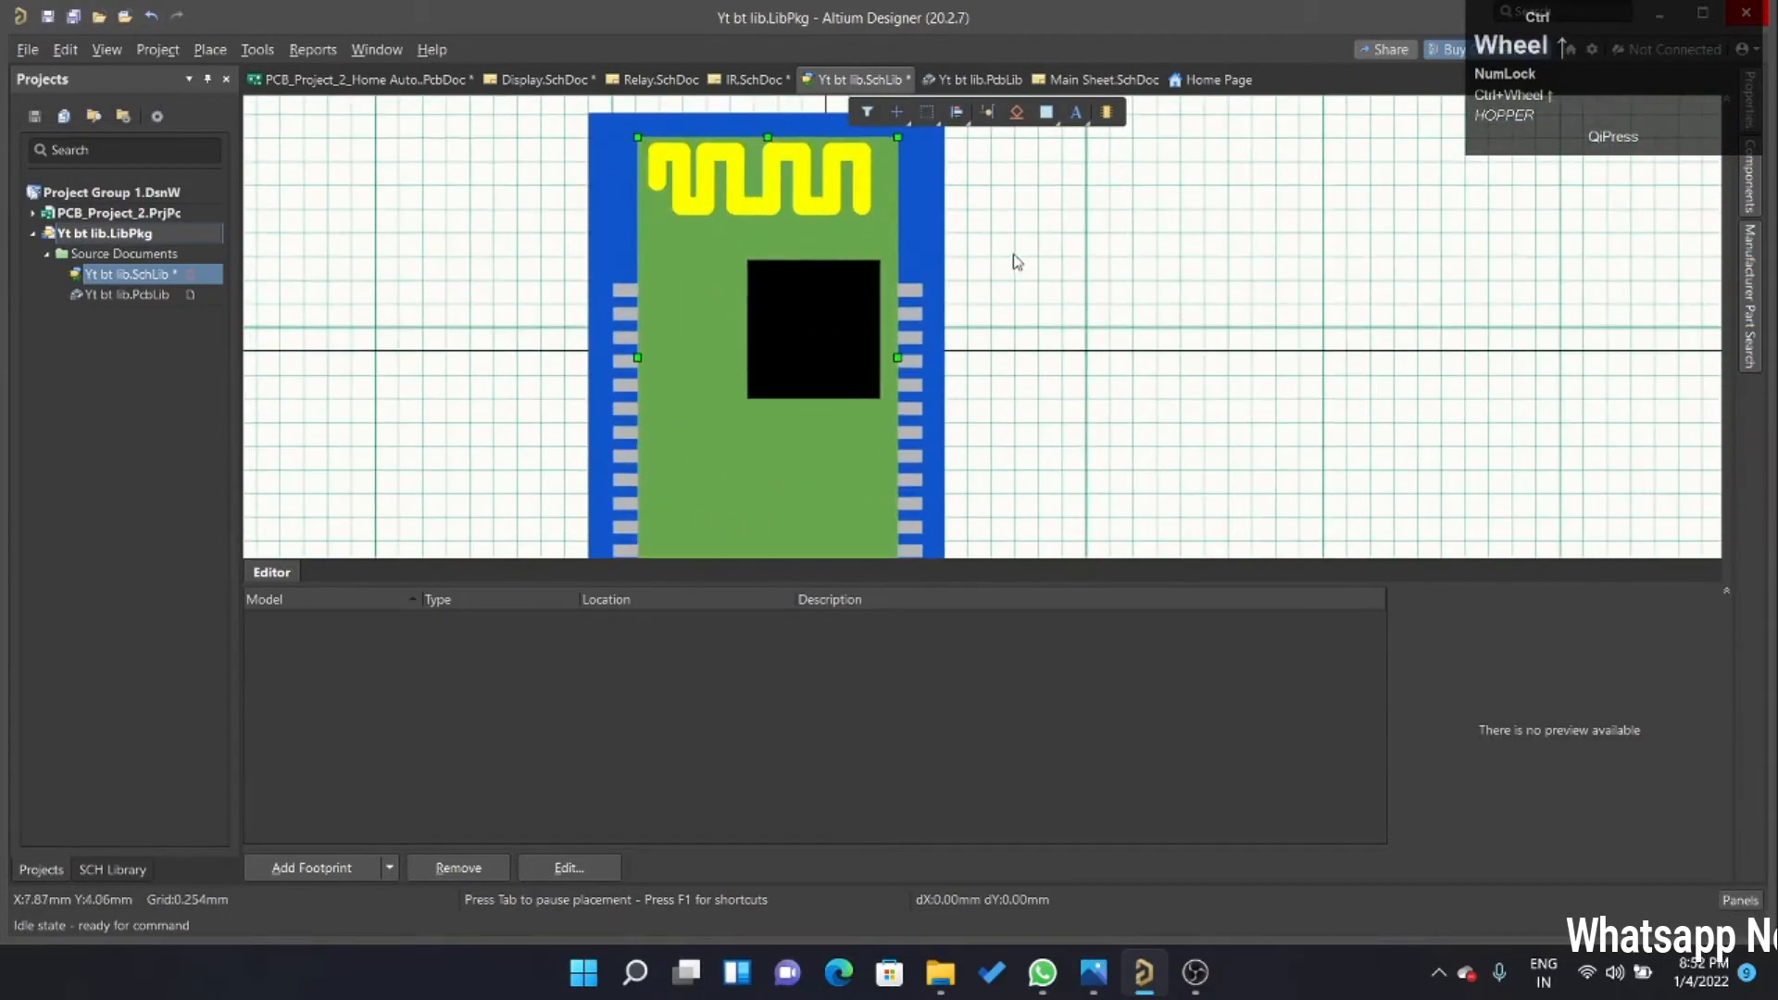
Stamp a copy of the black chip rectangle just below the original, aligned with it, and raise the copy's lower edge to about half its height.
click(851, 317)
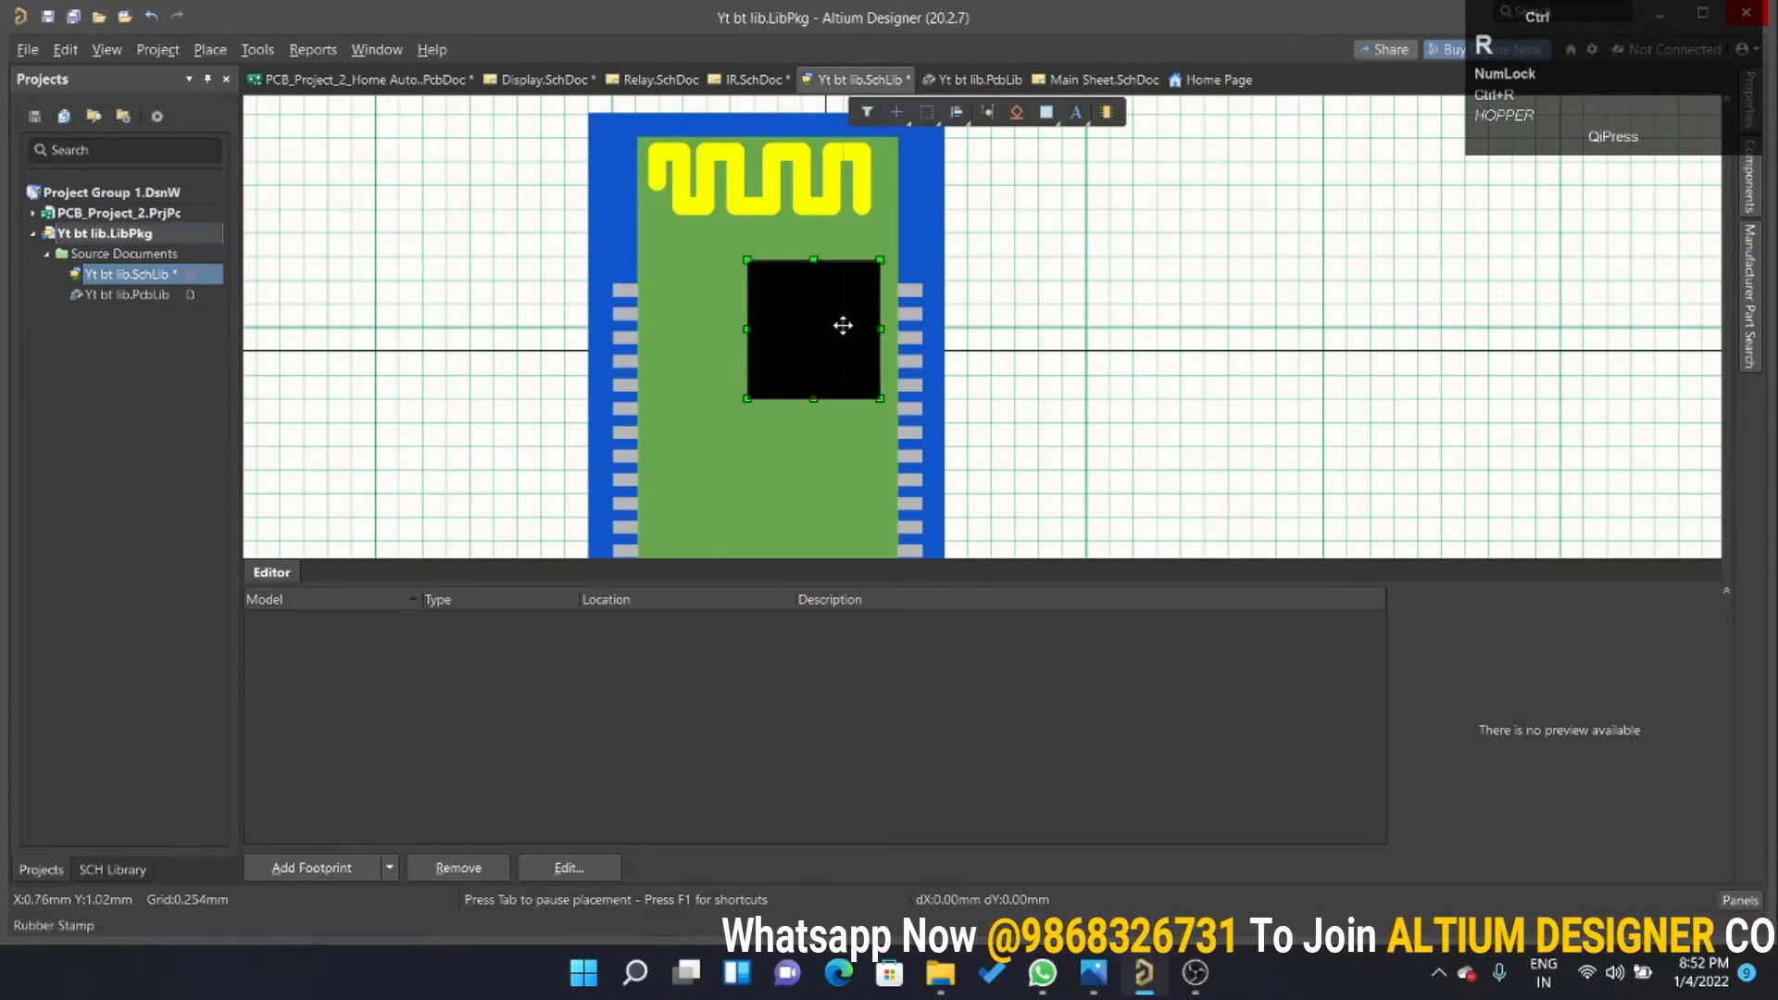
ctrl+scroll(847, 296, down, 2)
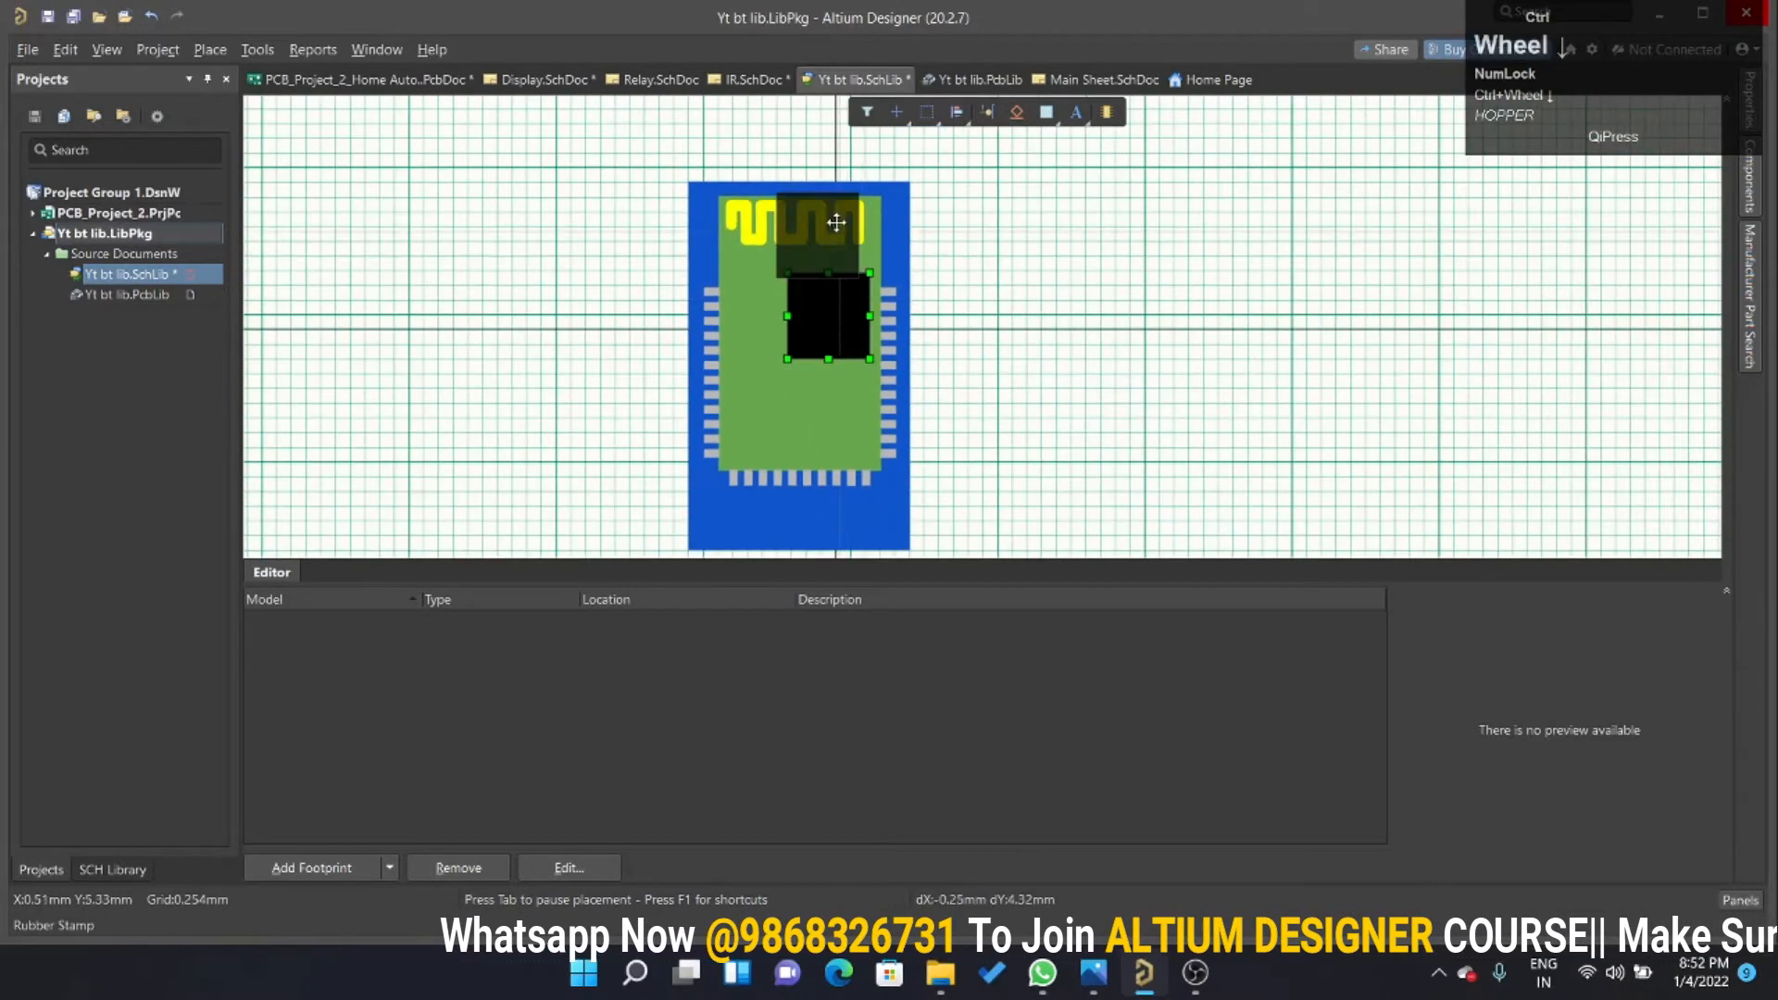
ctrl+scroll(836, 222, down, 1)
ctrl+scroll(859, 337, up, 4)
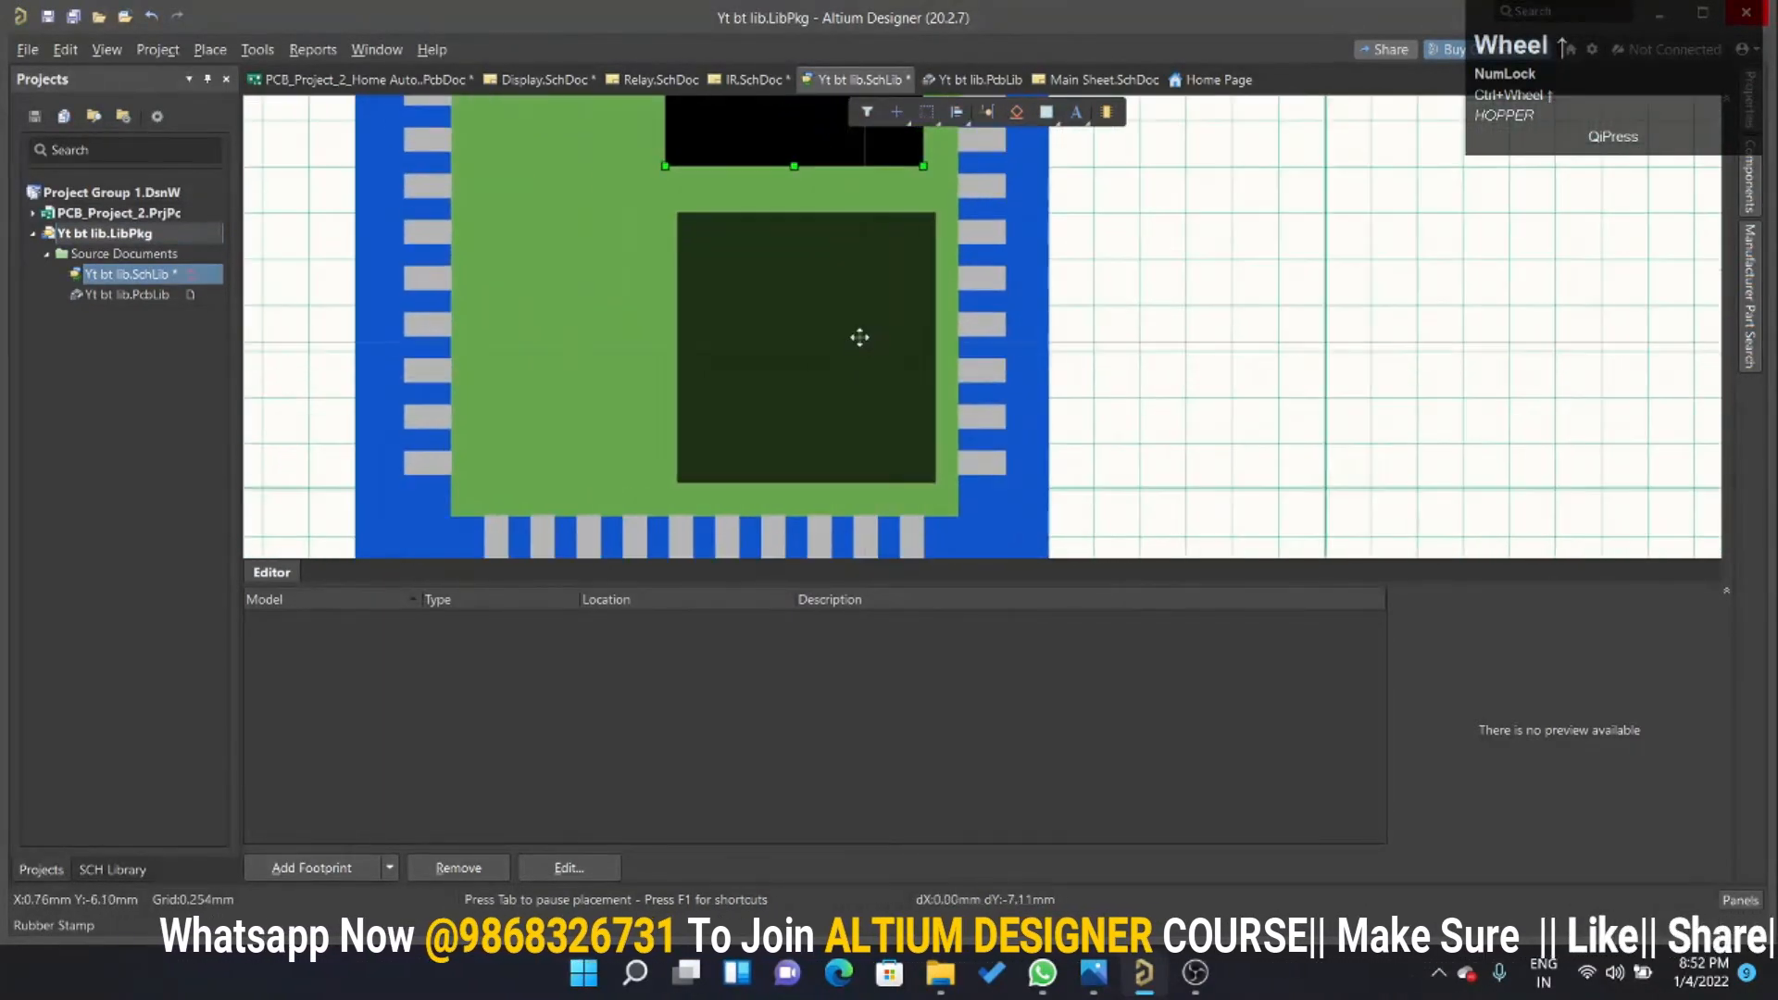
click(850, 316)
right_click(1063, 315)
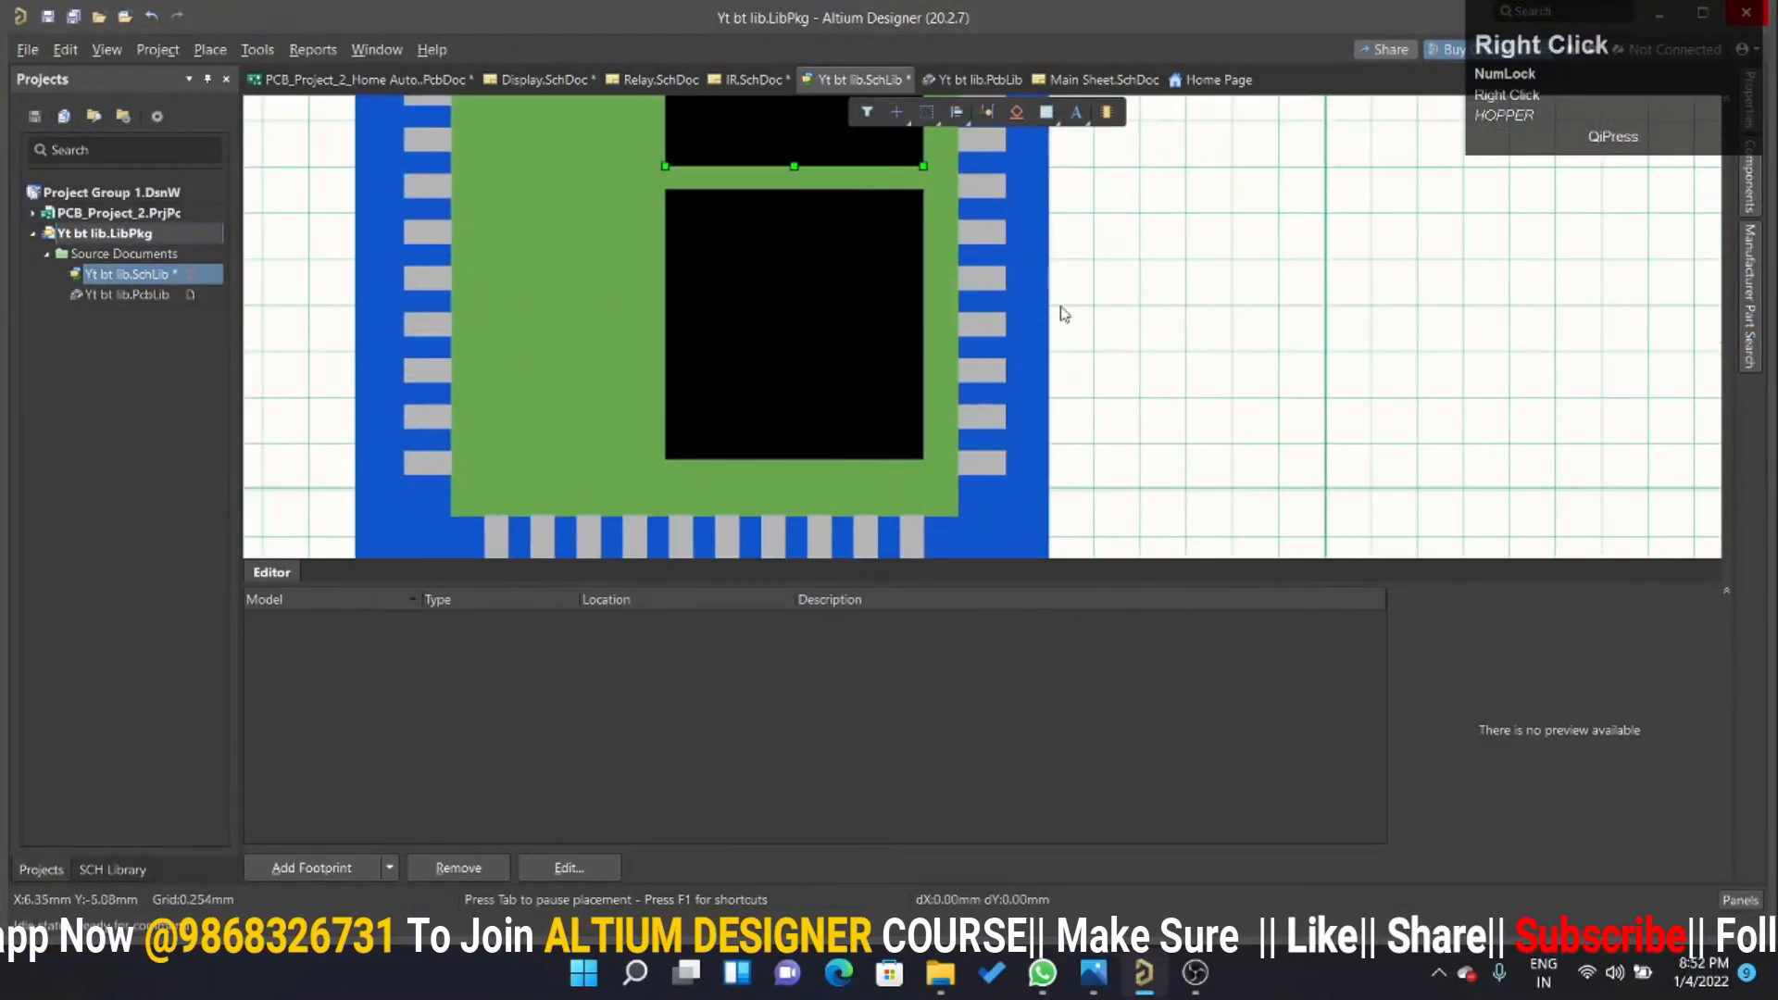
click(841, 281)
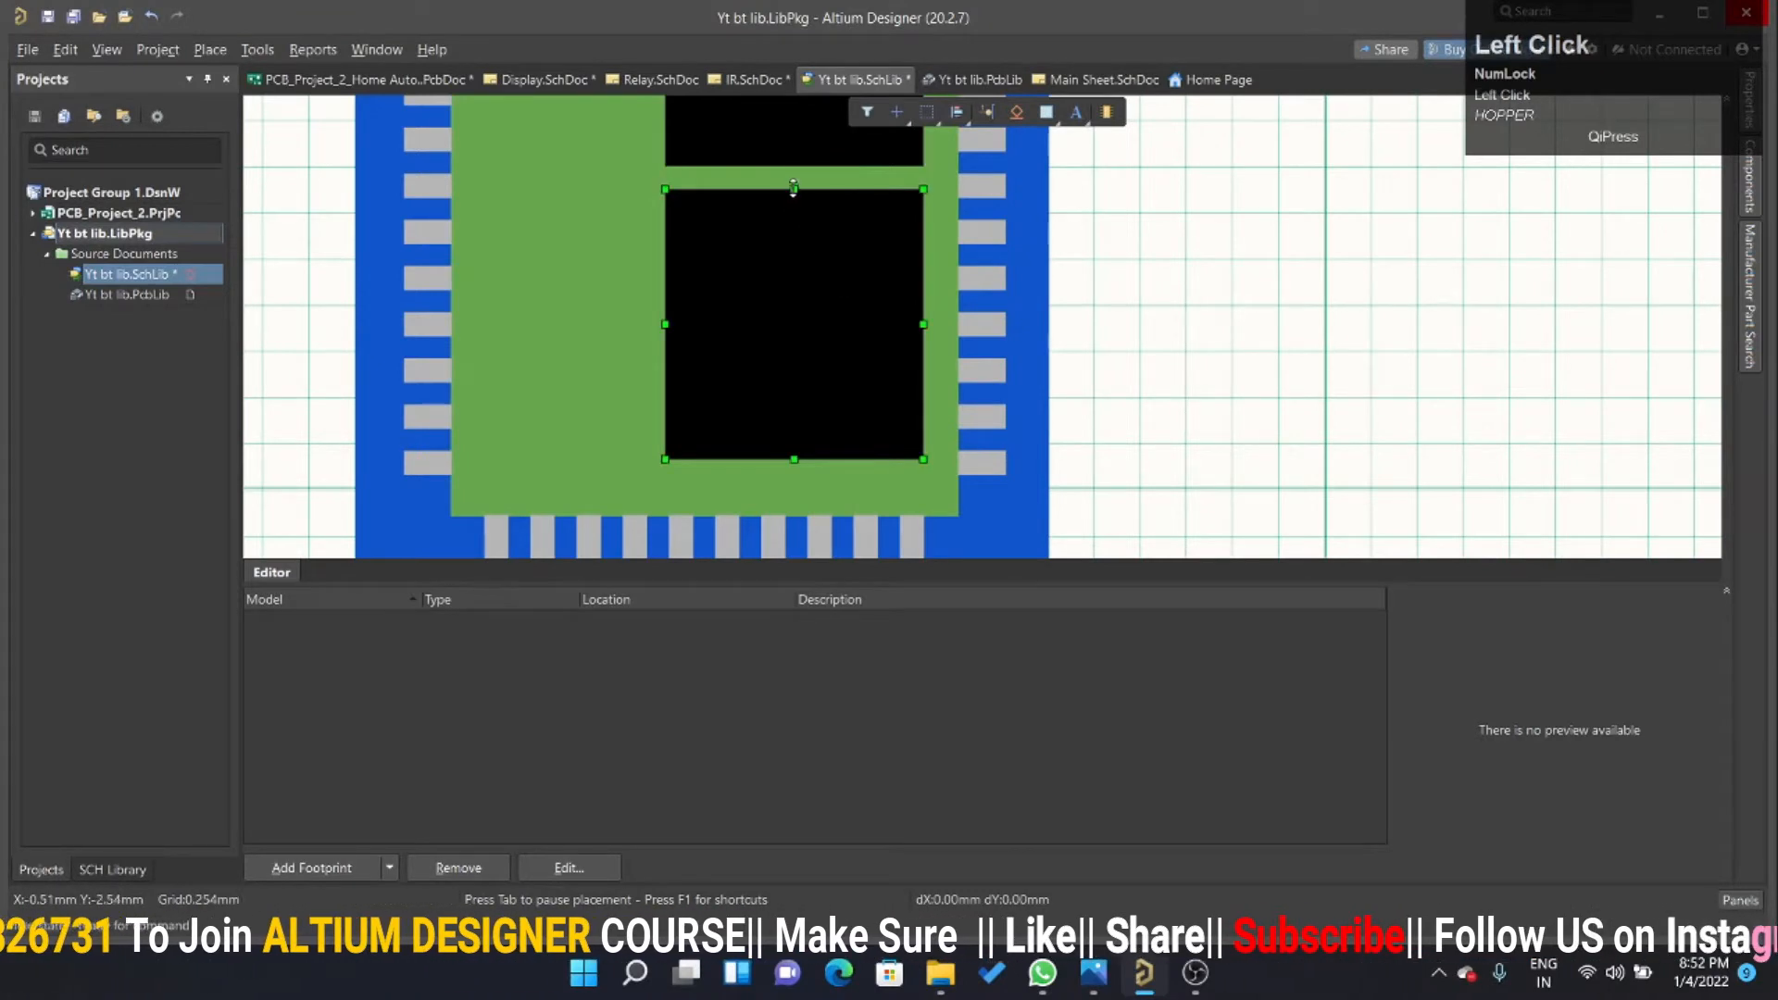
drag(793, 458, 783, 319)
ctrl+scroll(1107, 394, down, 2)
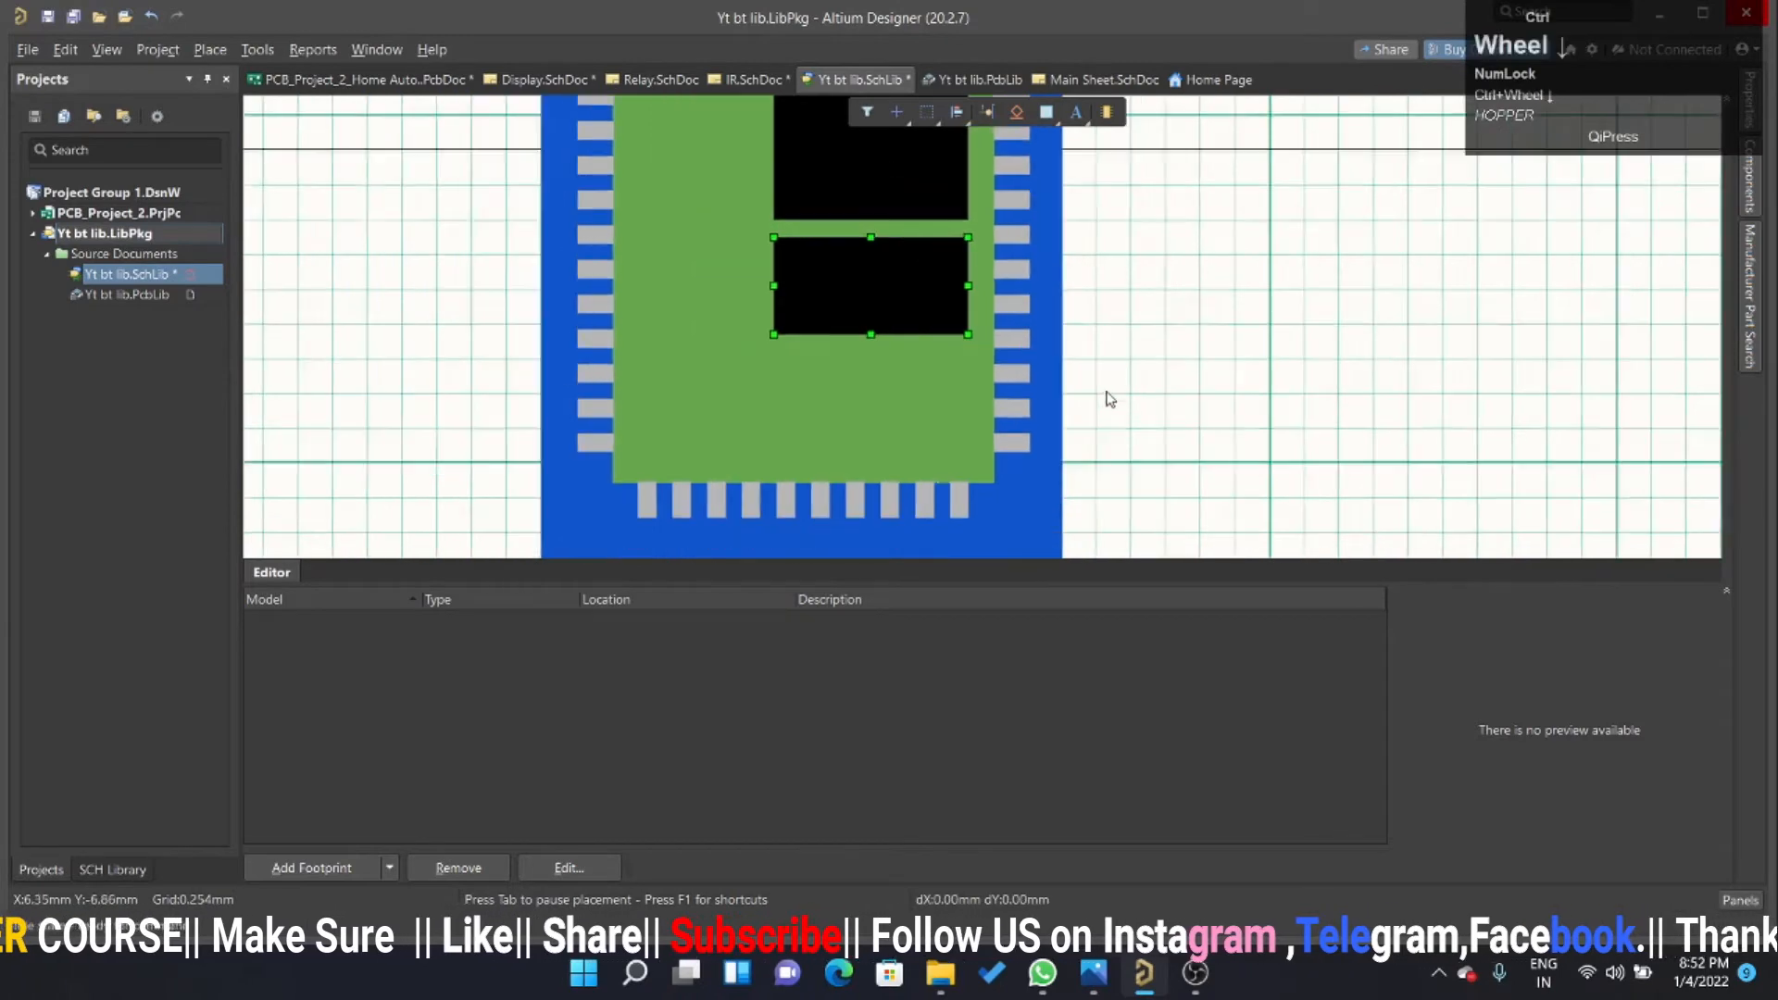
Compare with M1's lower chip in IR.SchDoc and widen the lower black rectangle in Yt bt lib.SchLib leftward, slightly past the upper chip's left edge.
click(728, 81)
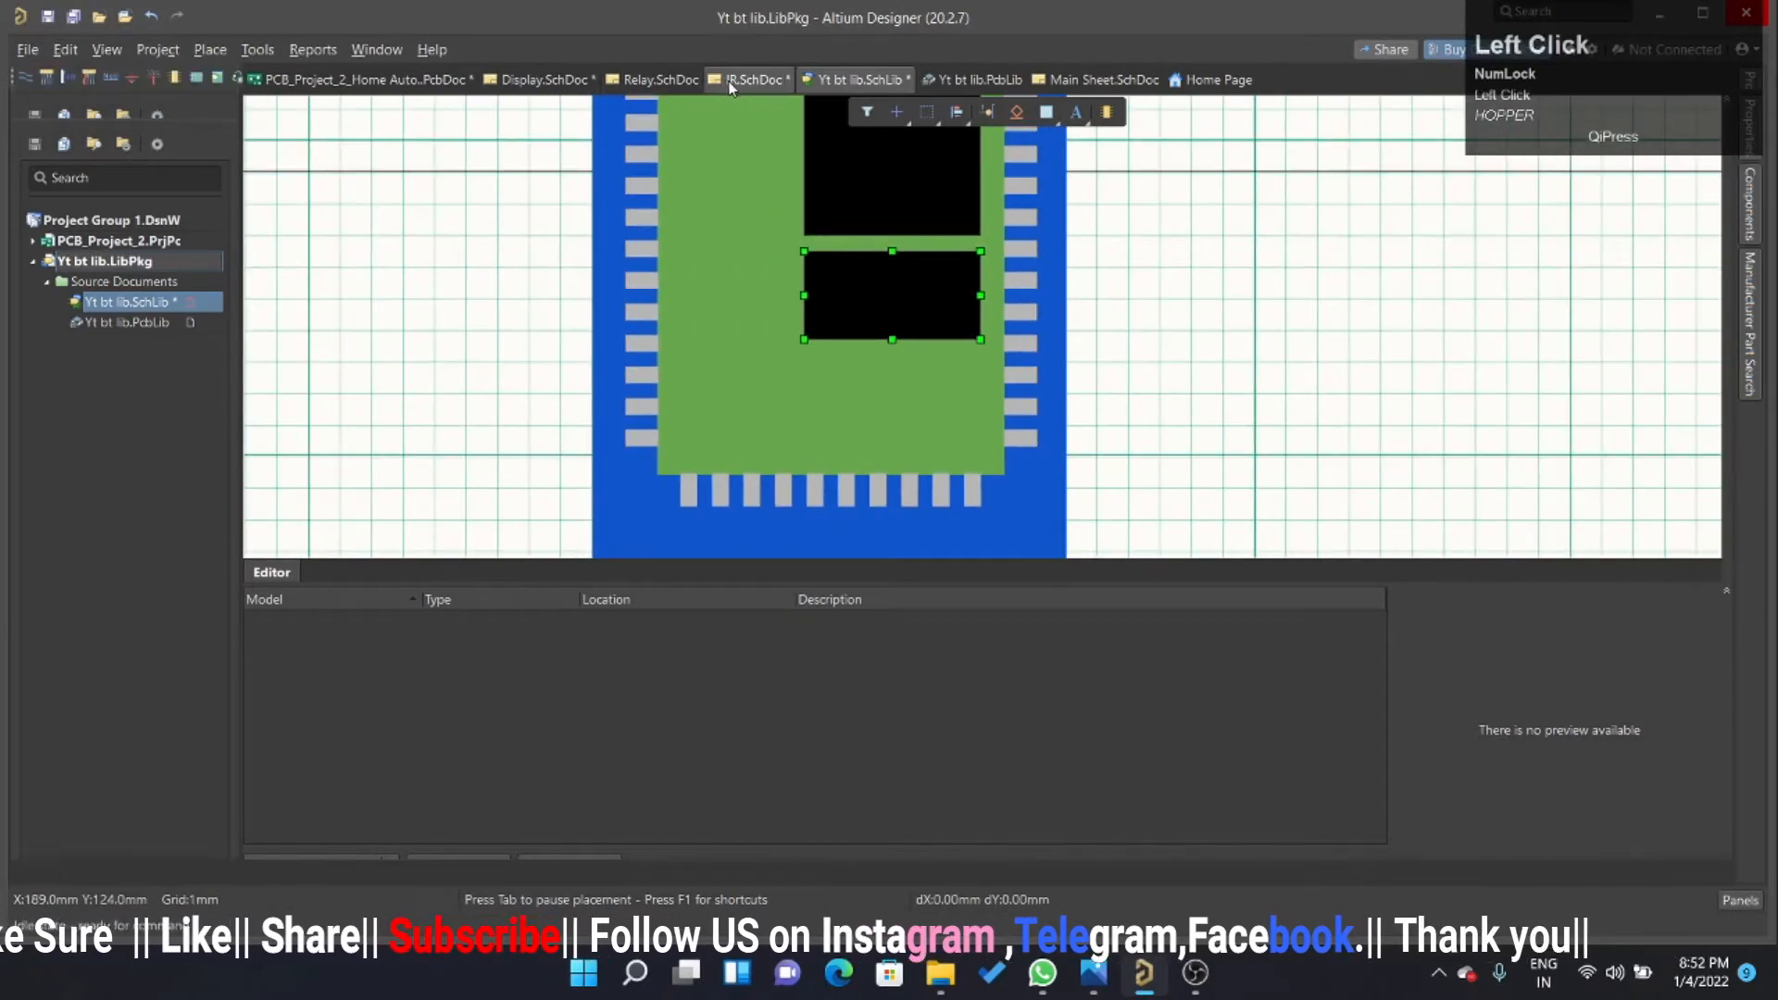
ctrl+scroll(836, 376, down, 2)
ctrl+scroll(926, 544, up, 2)
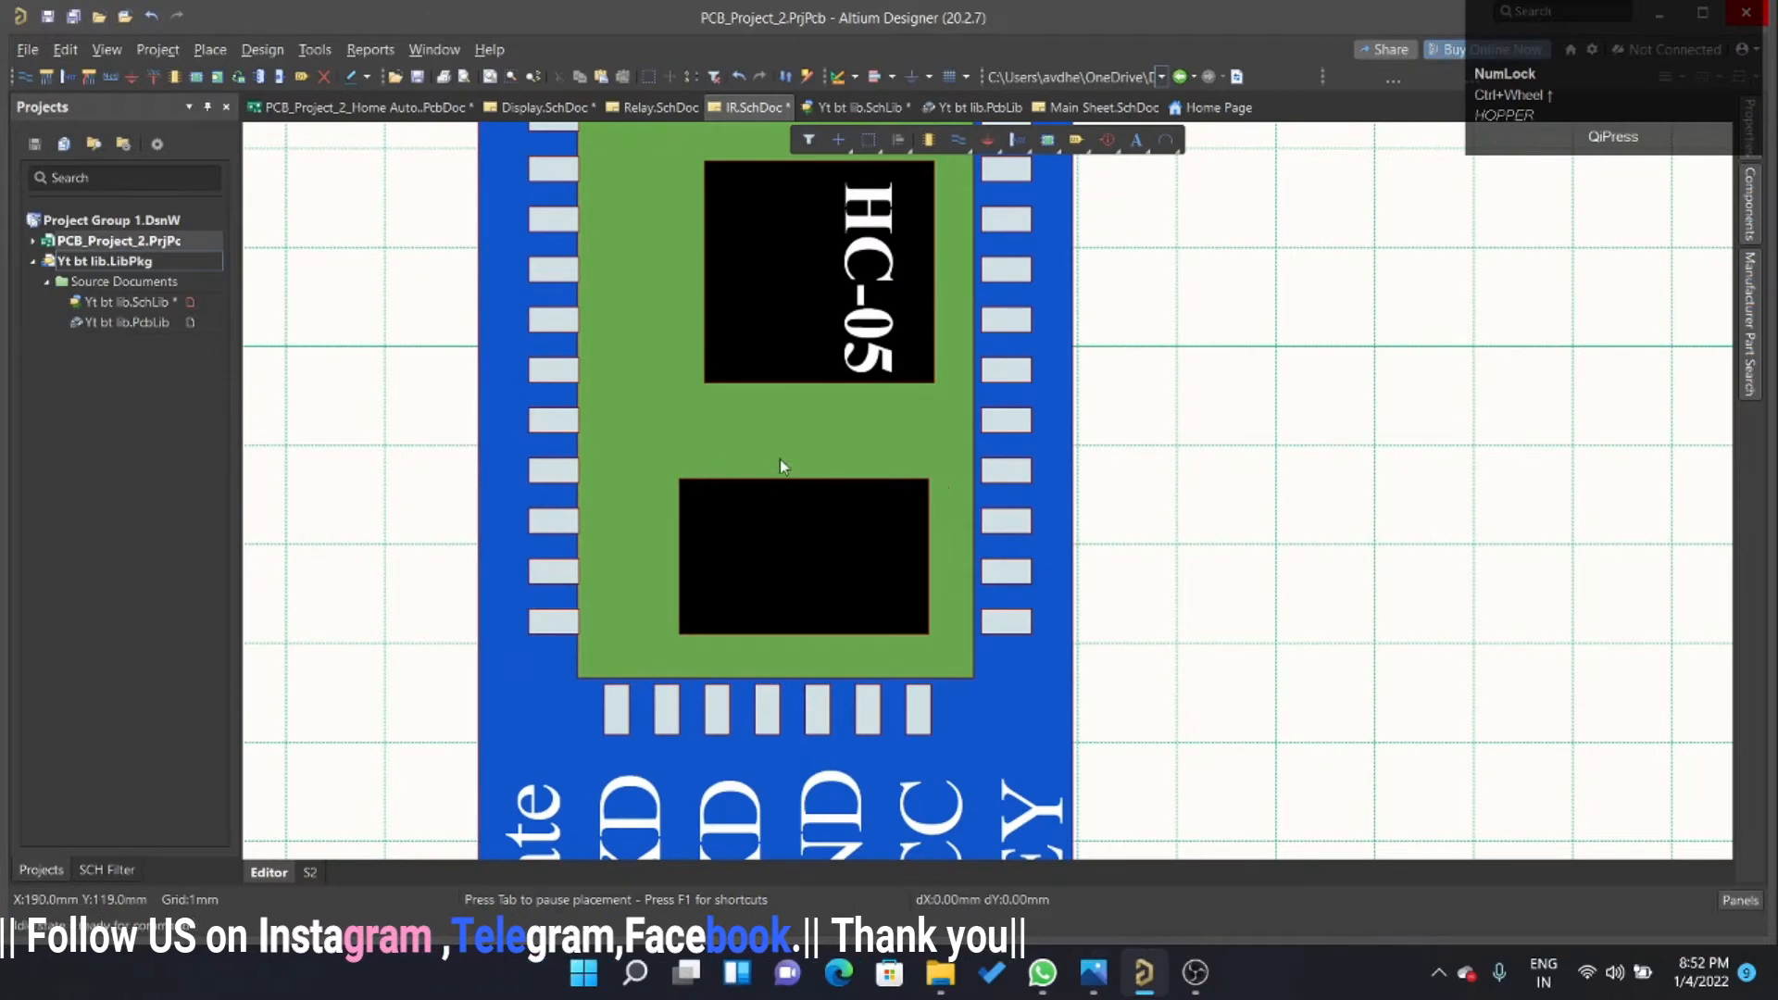
click(857, 107)
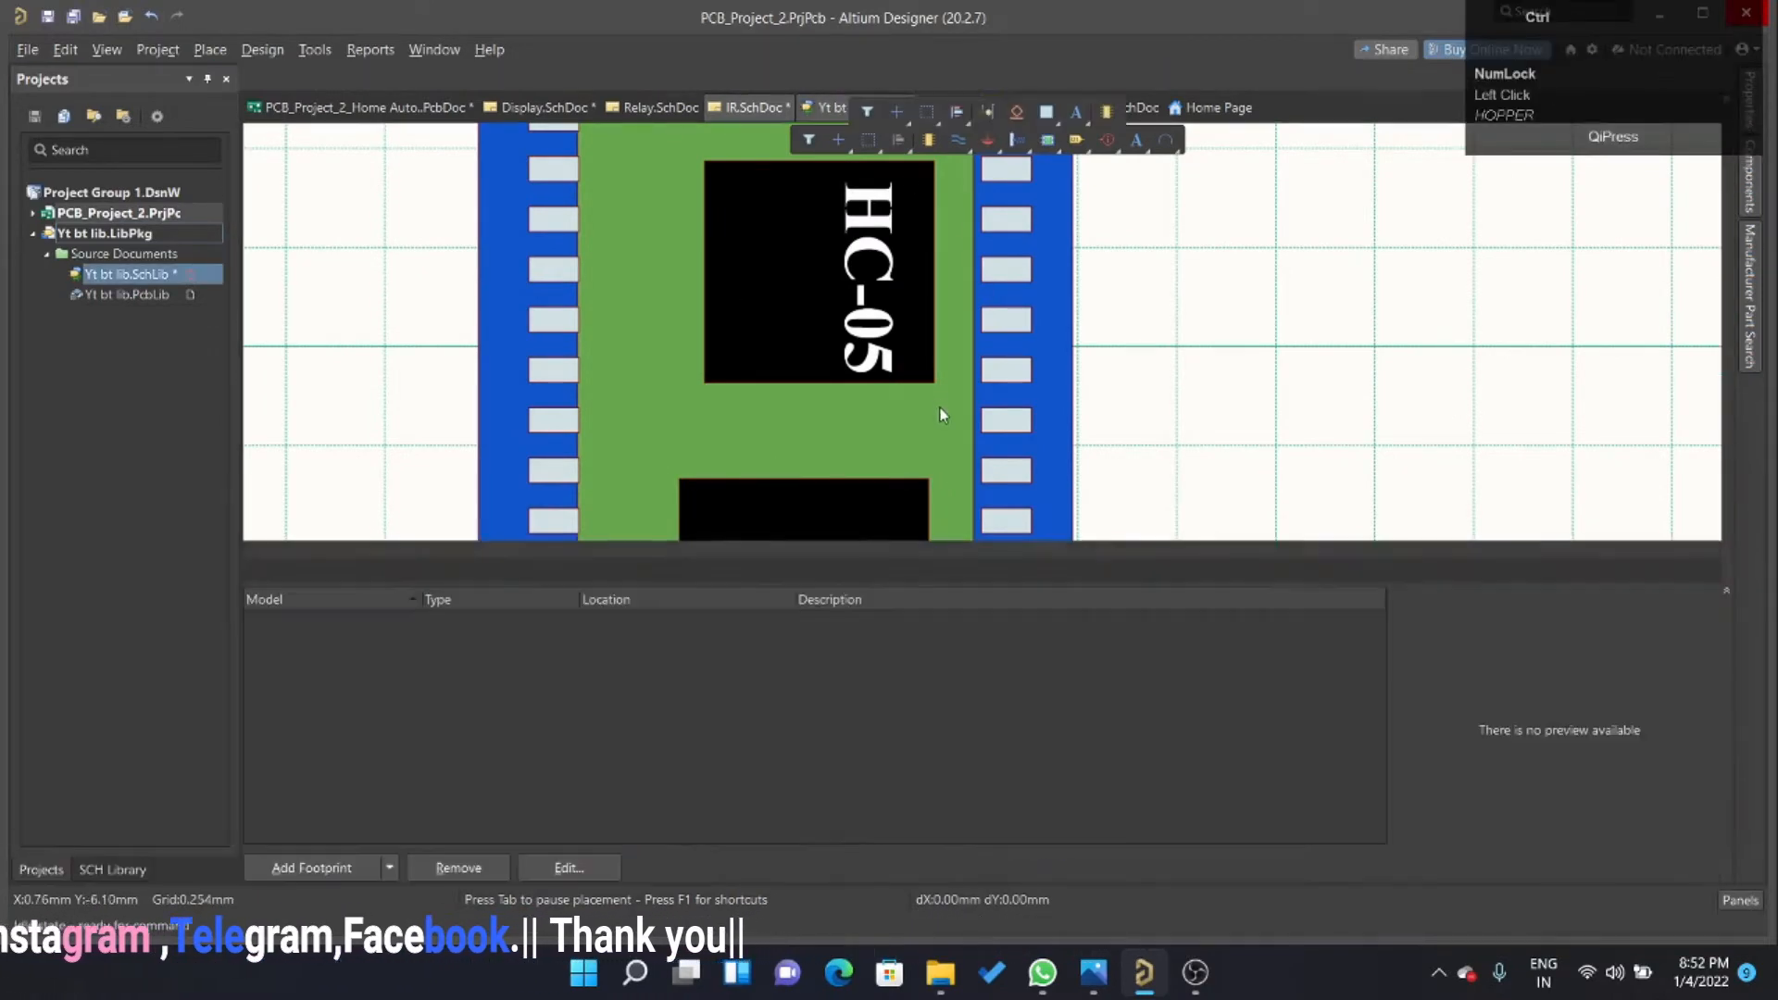
ctrl+scroll(899, 379, up, 3)
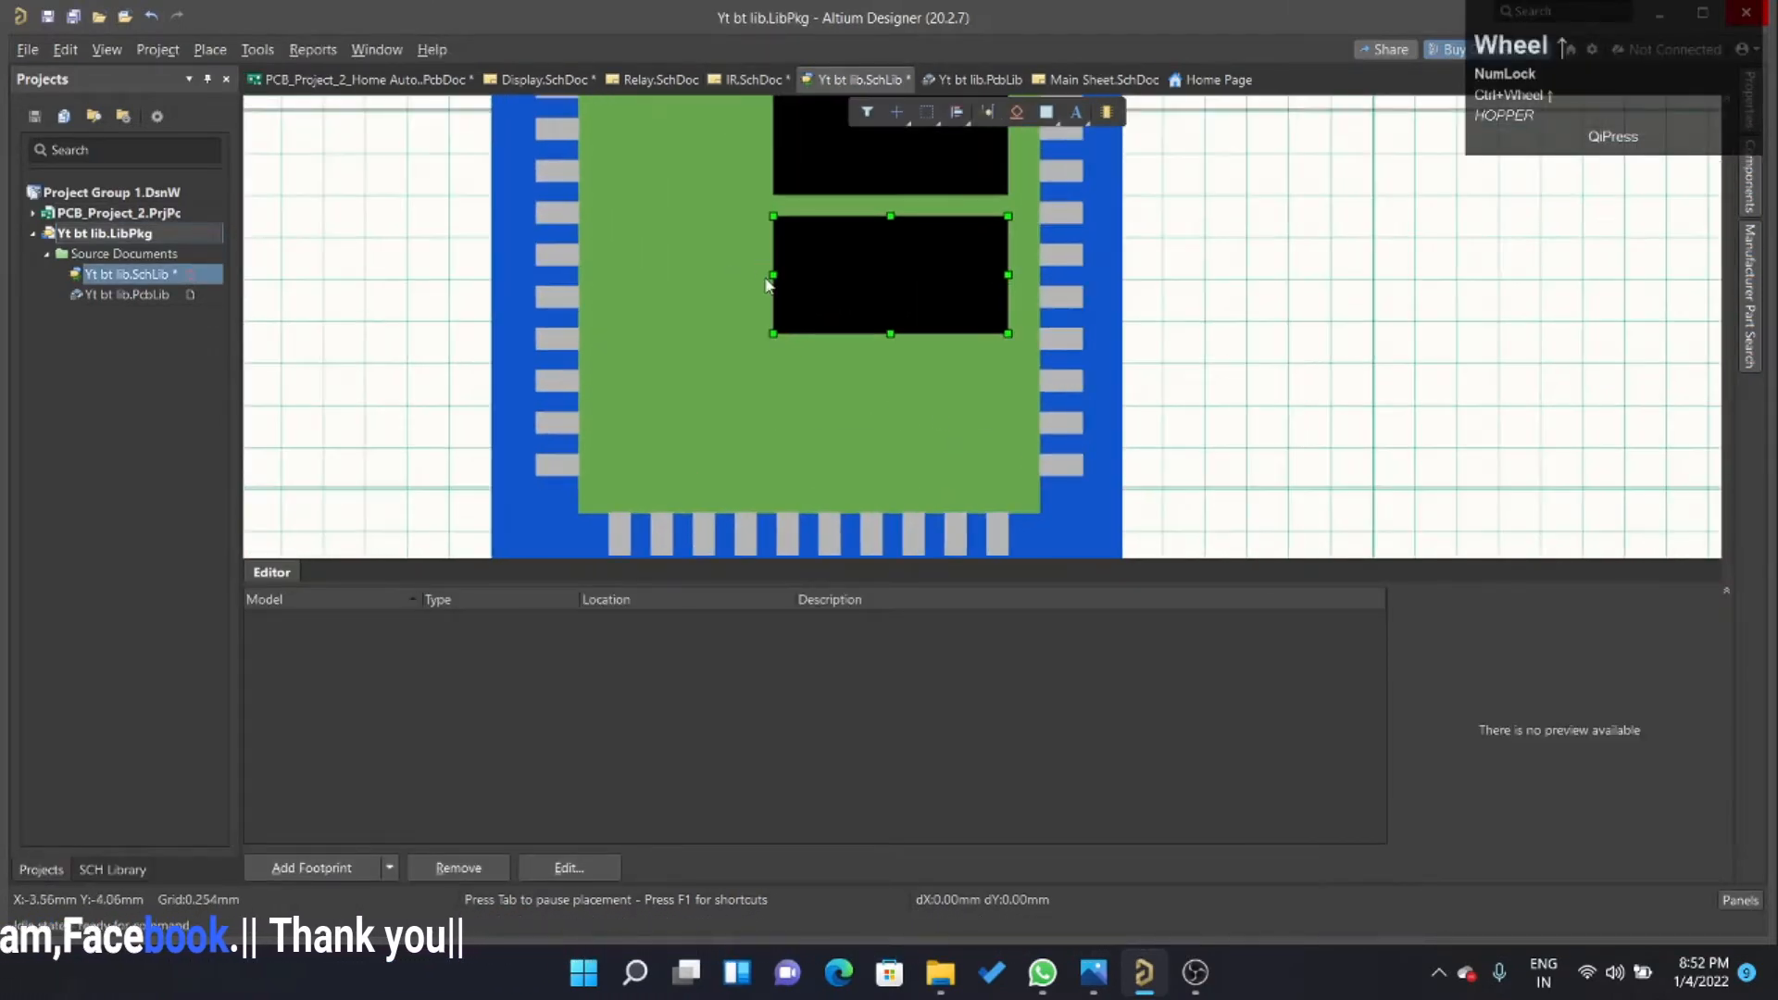
drag(776, 275, 742, 275)
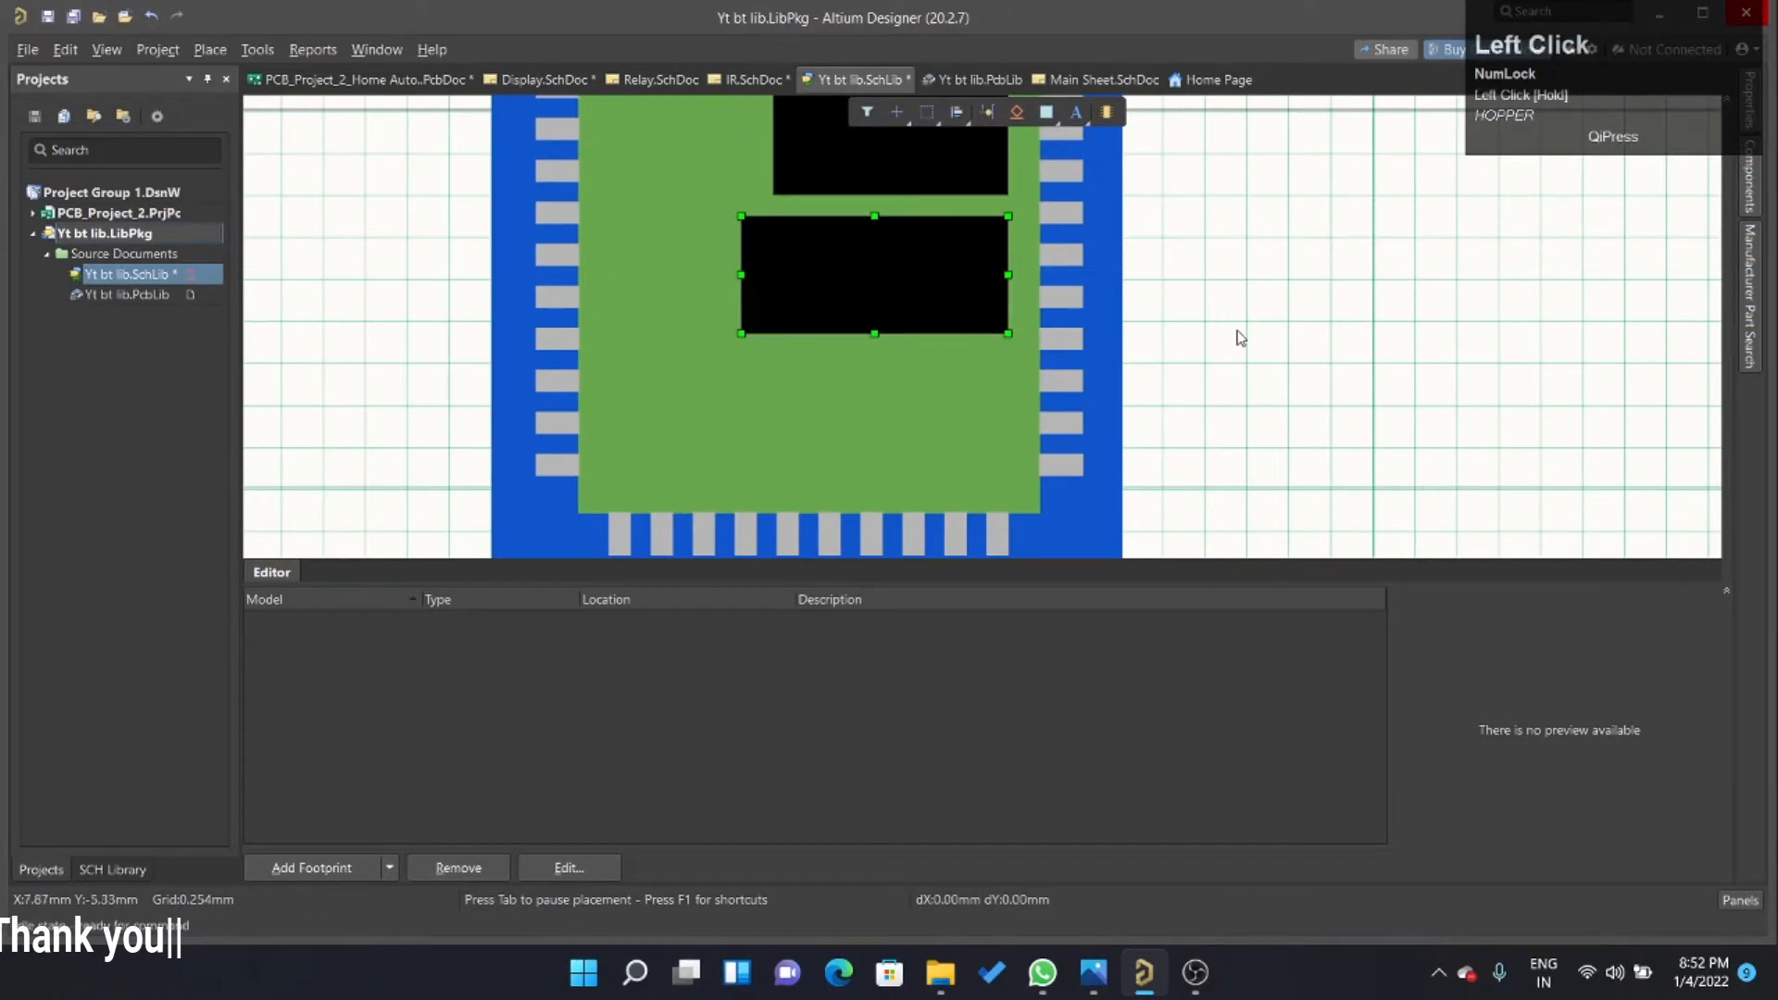
ctrl+scroll(1238, 333, down, 3)
ctrl+scroll(1222, 244, up, 6)
ctrl+scroll(1037, 225, down, 6)
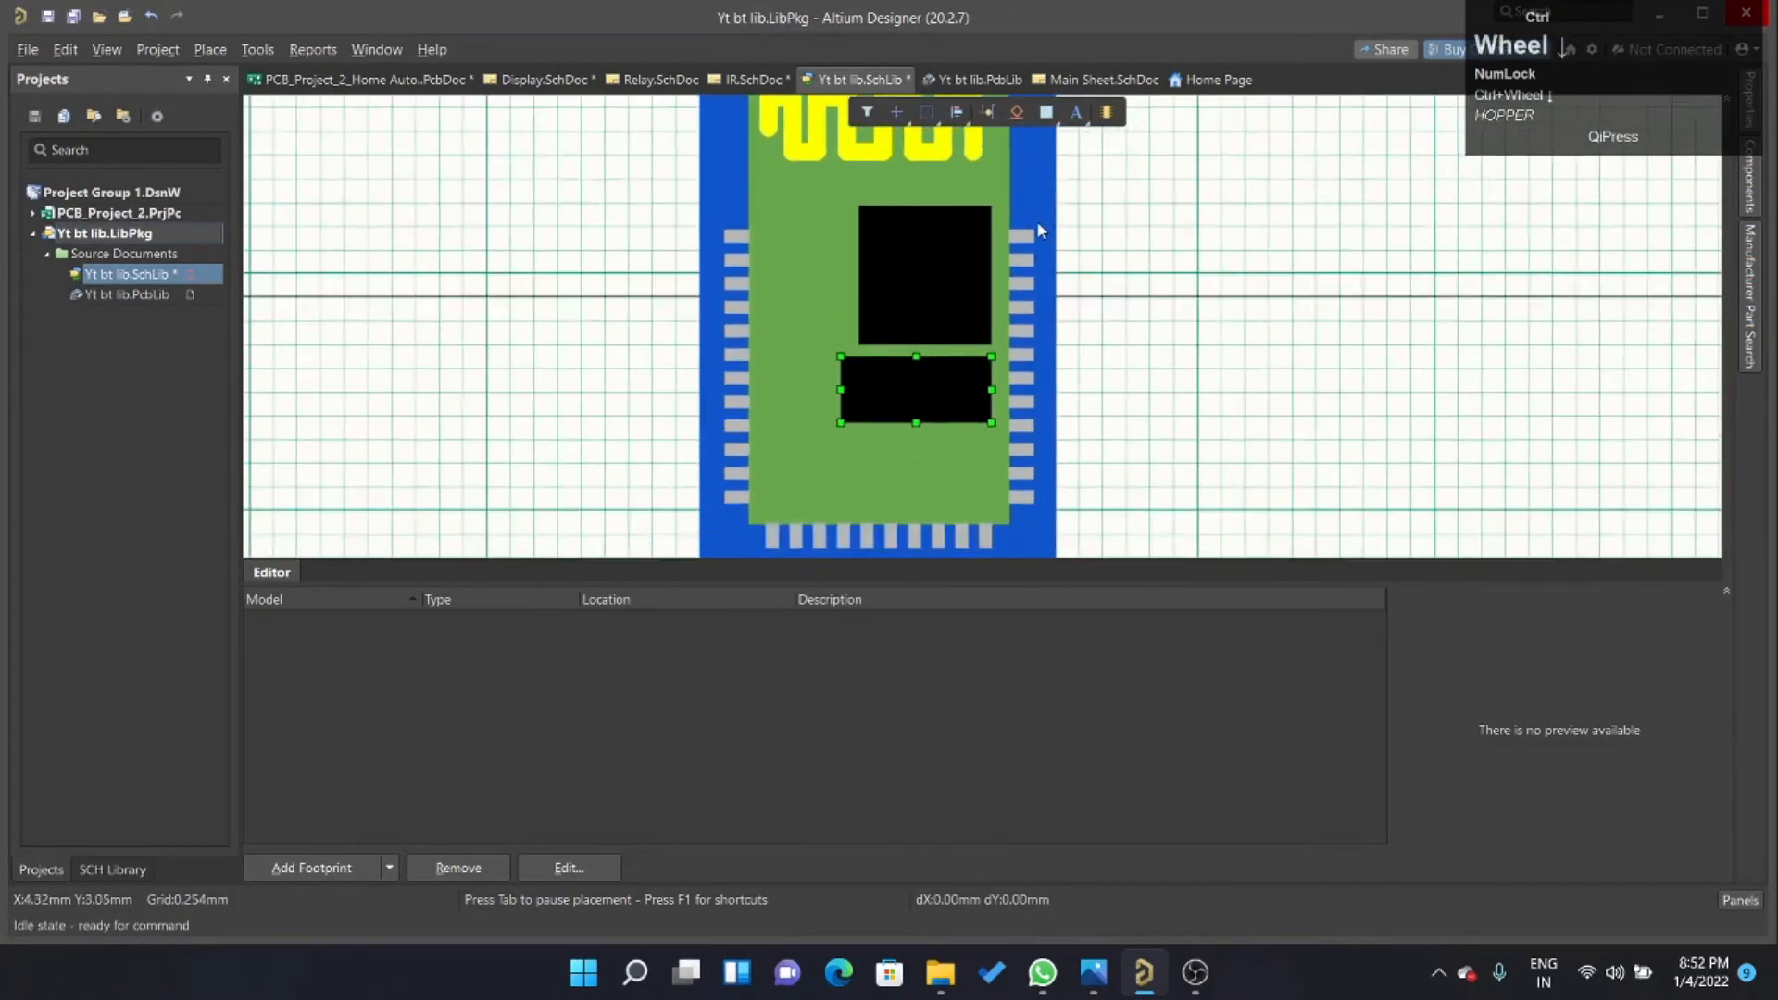
ctrl+scroll(970, 401, up, 5)
ctrl+scroll(926, 398, up, 2)
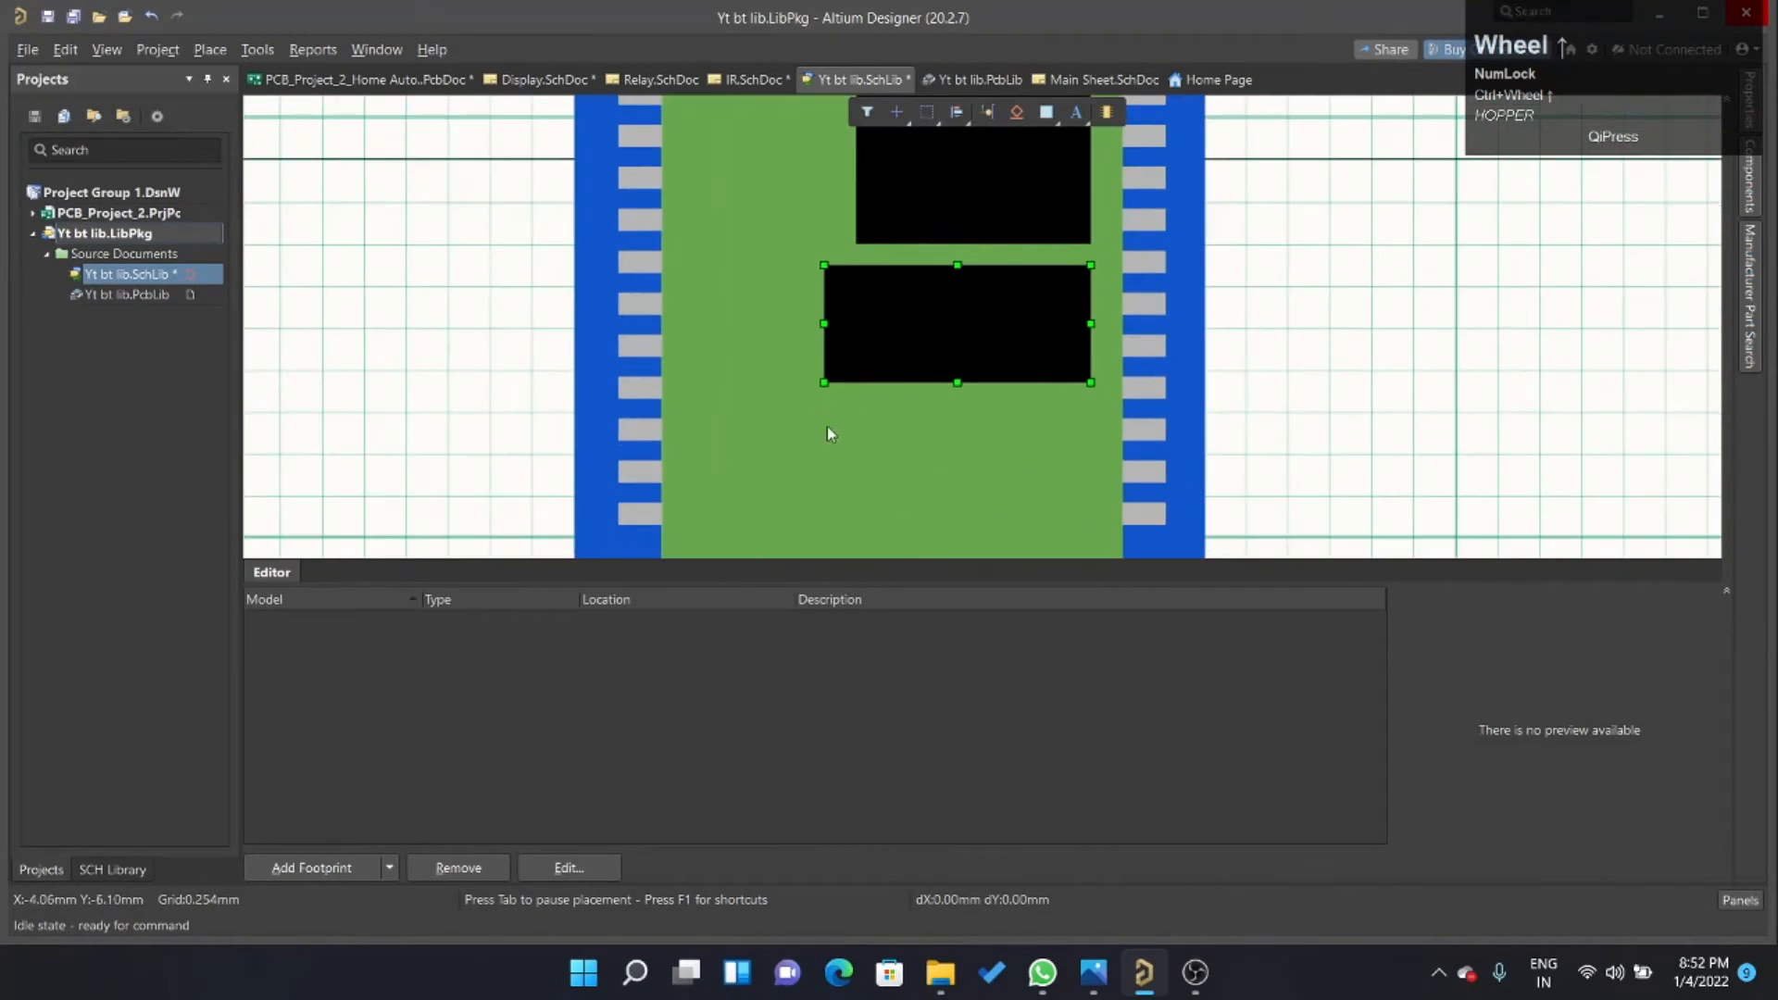
ctrl+scroll(823, 469, down, 4)
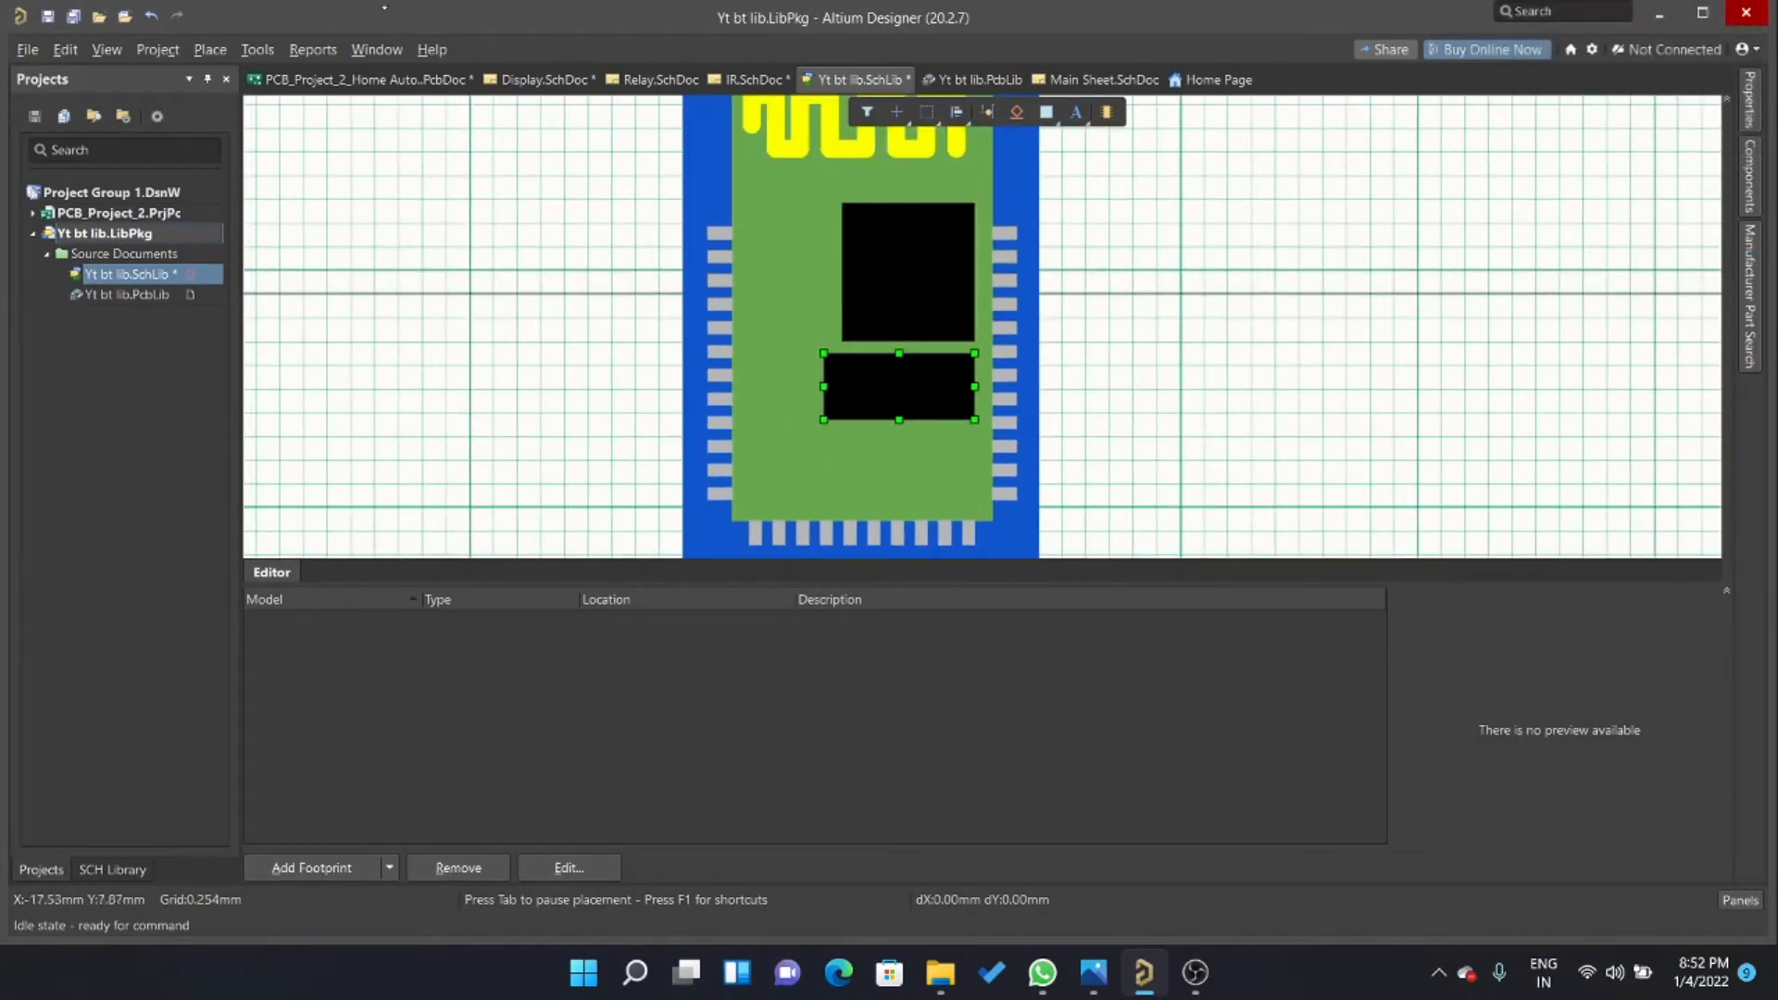
Start placing a graphic image and define its frame over the green area of the module.
click(210, 49)
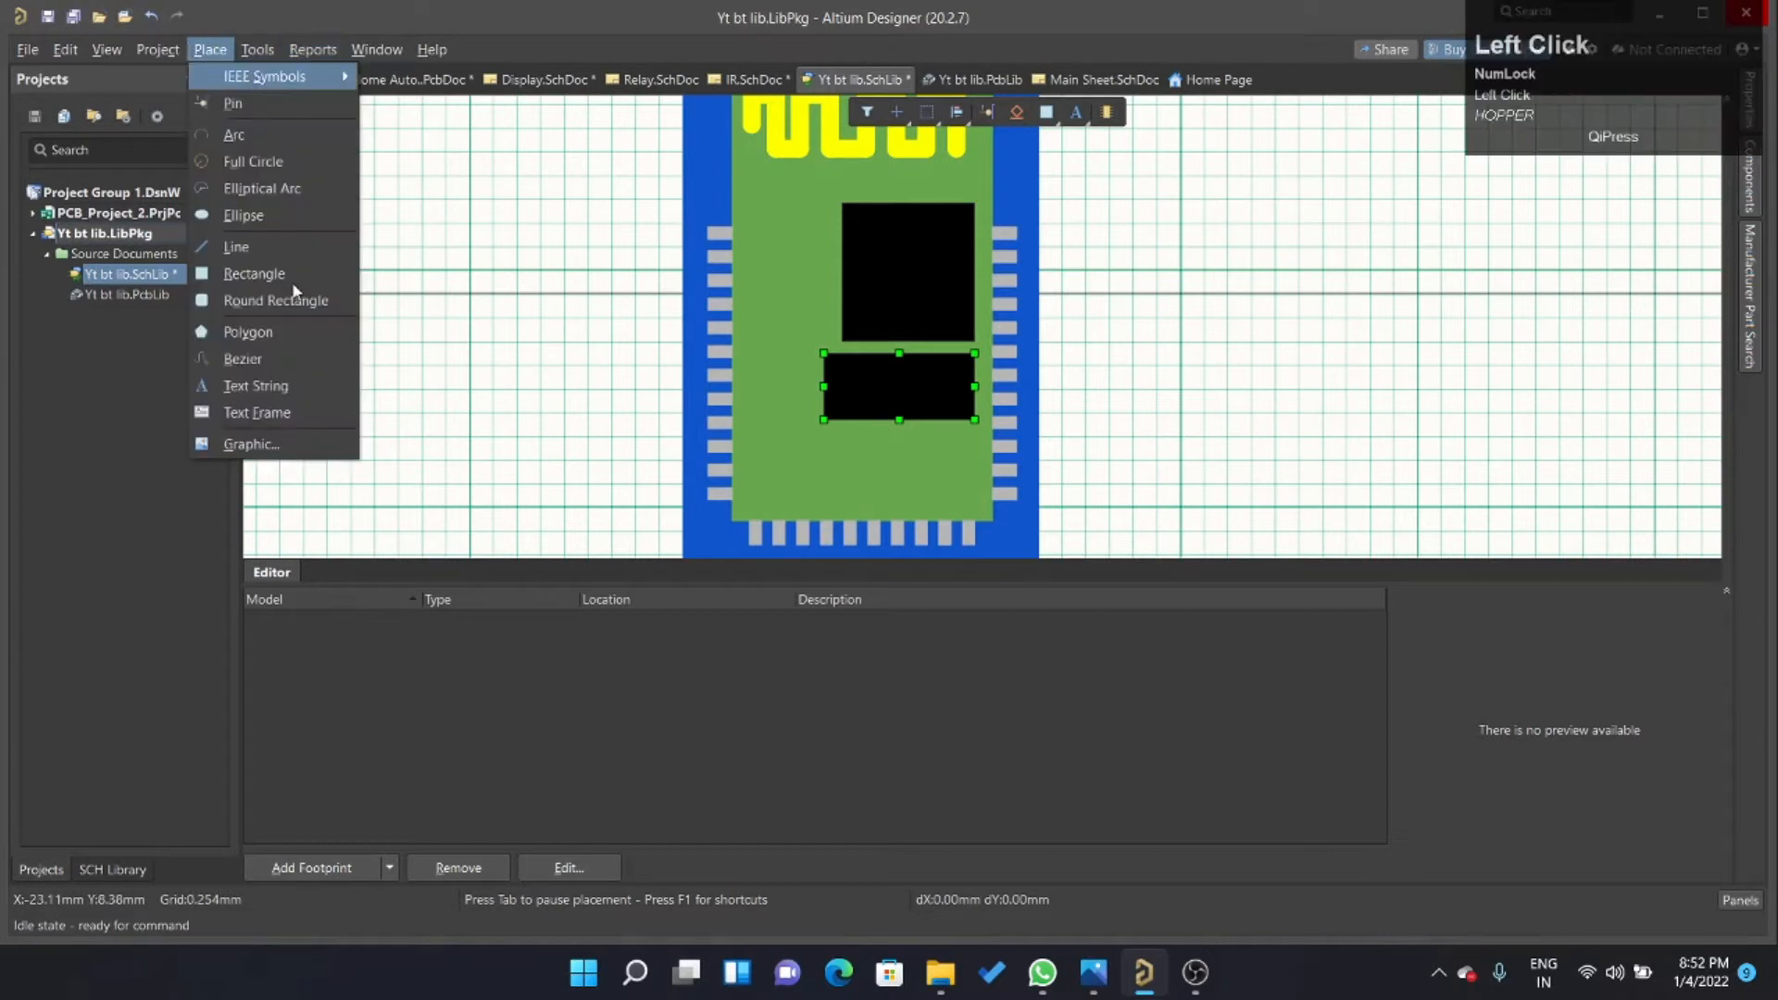
click(246, 443)
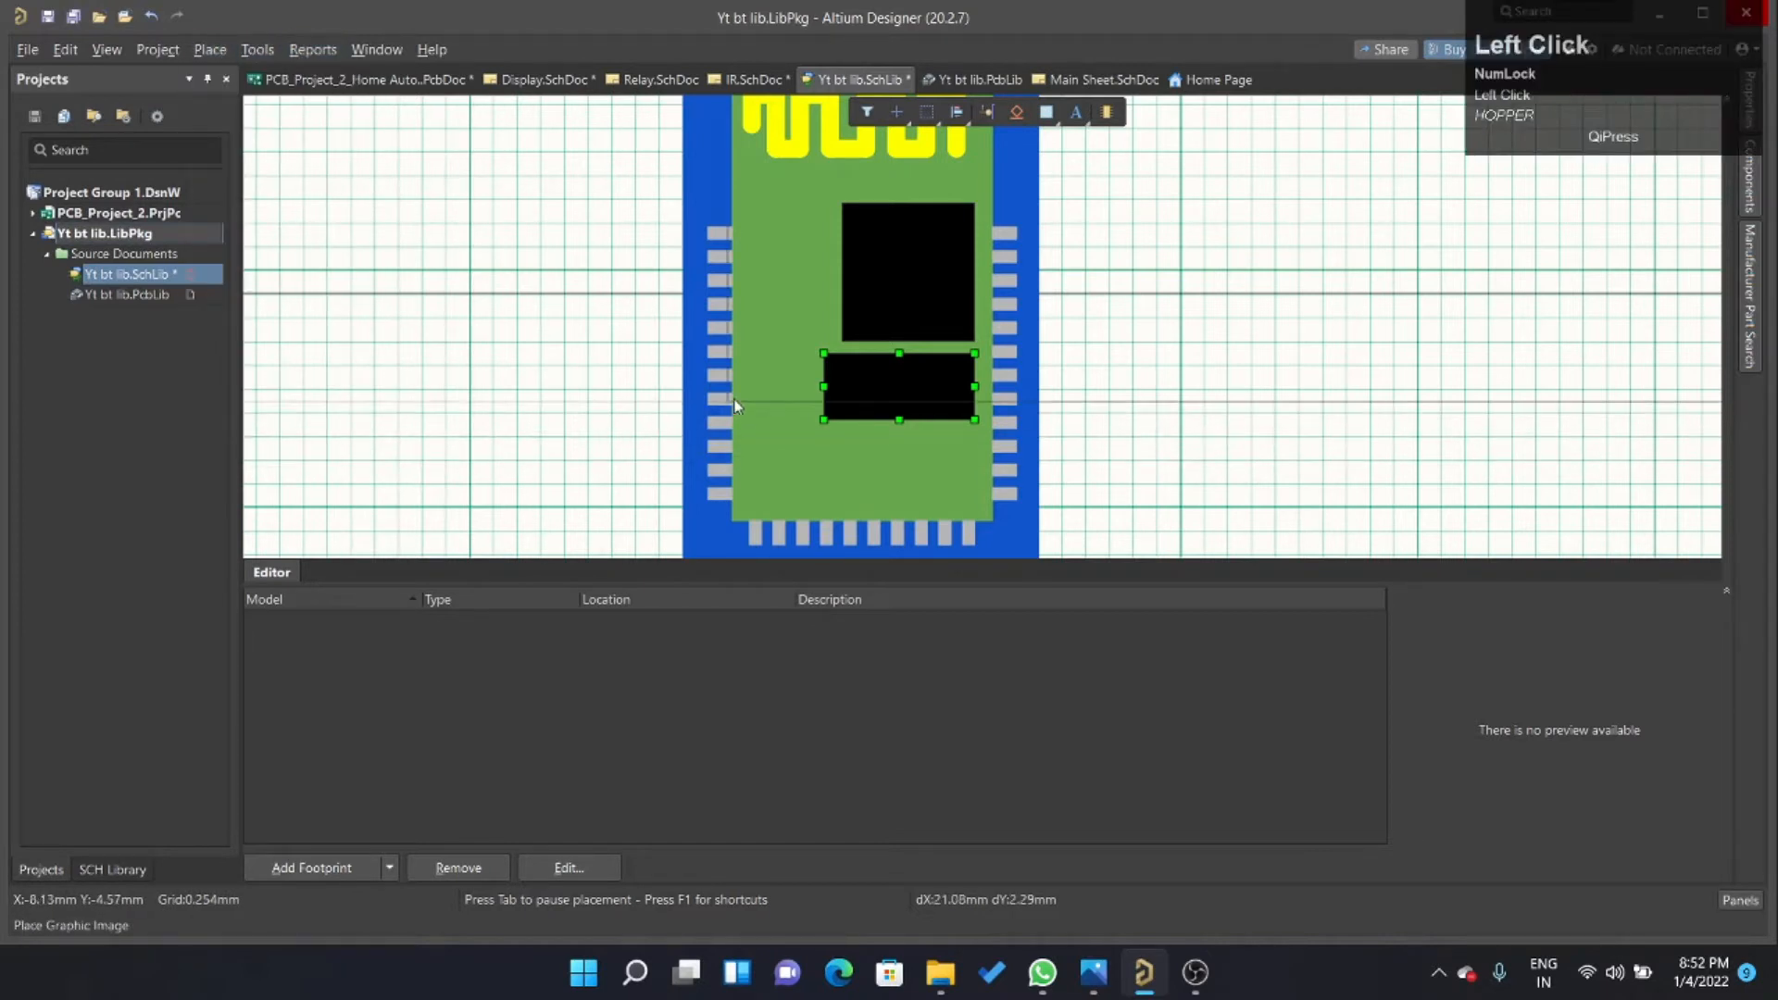
ctrl+scroll(1121, 206, down, 2)
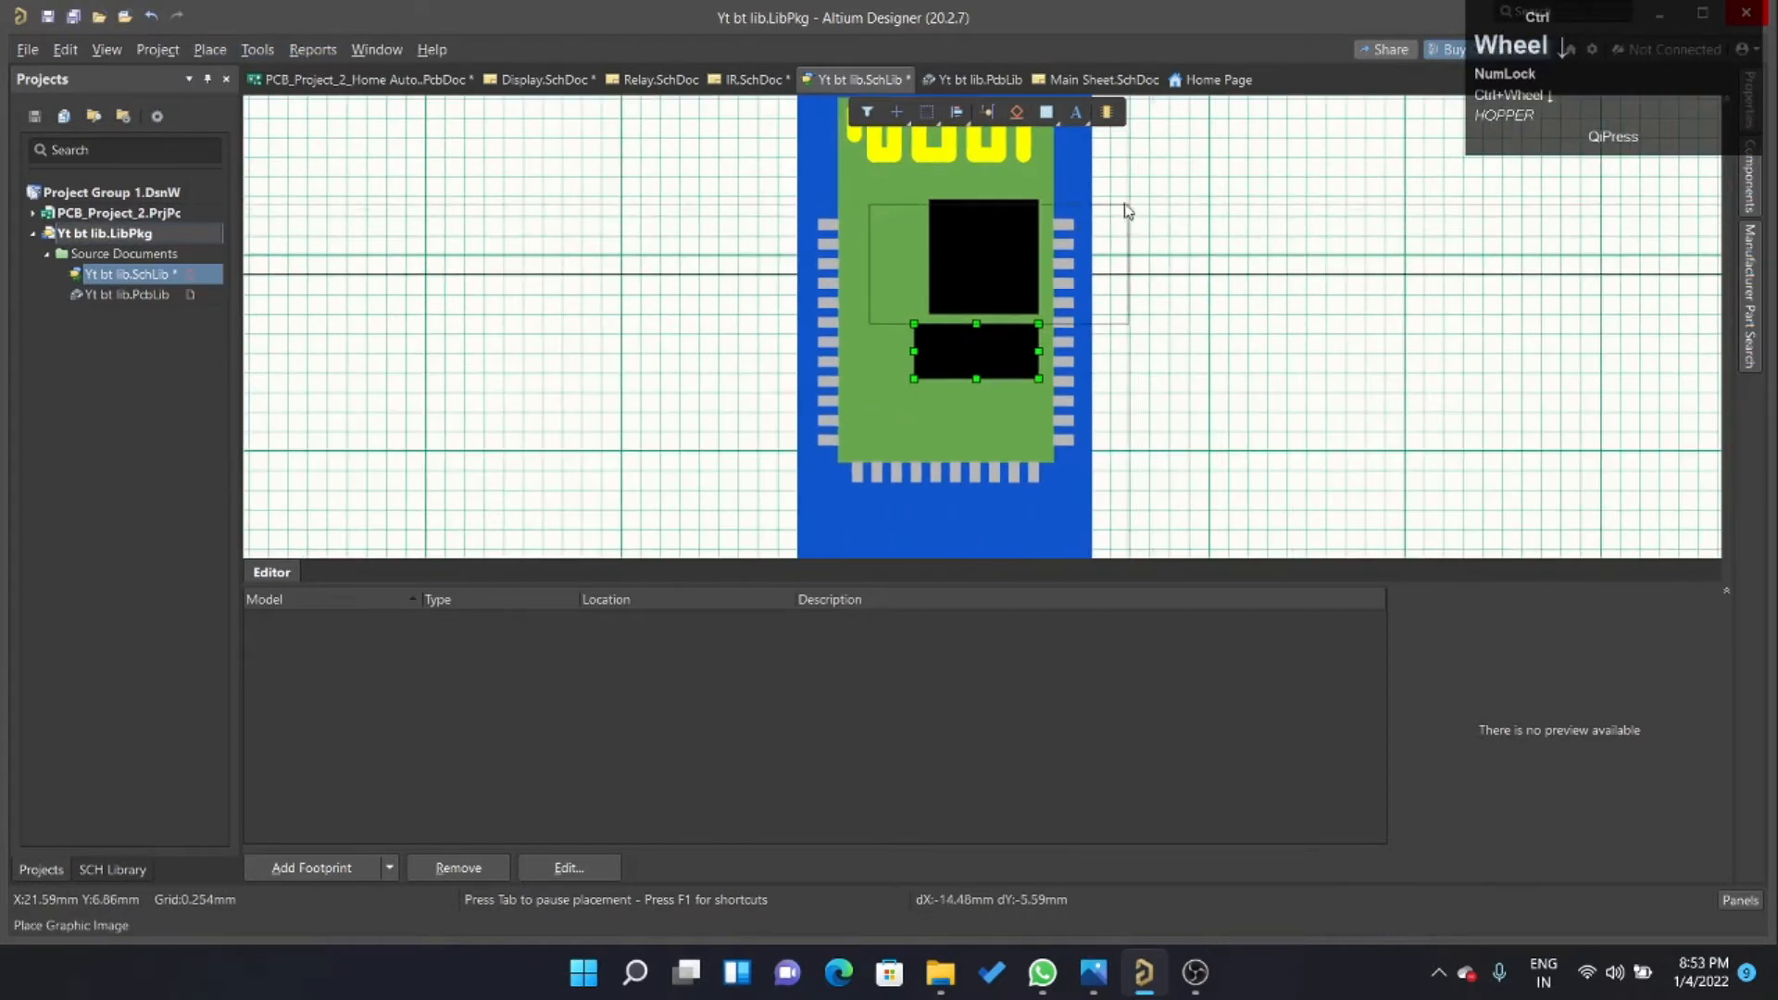
click(1000, 222)
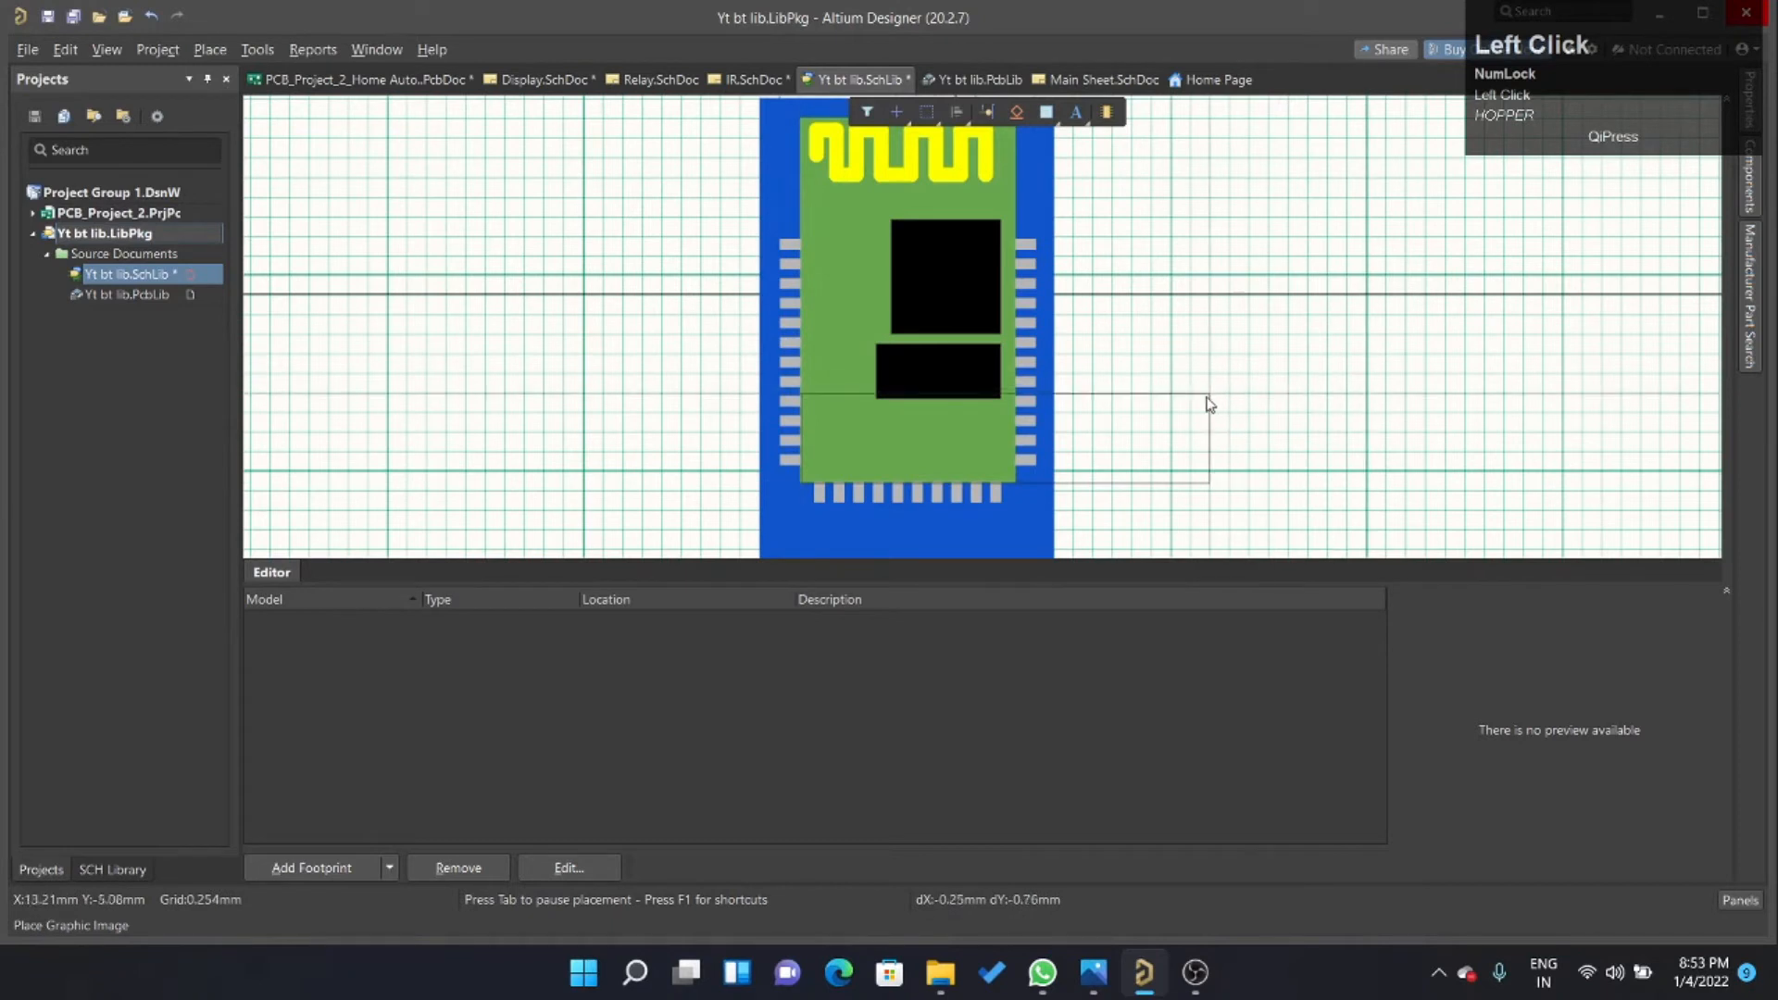
click(1000, 412)
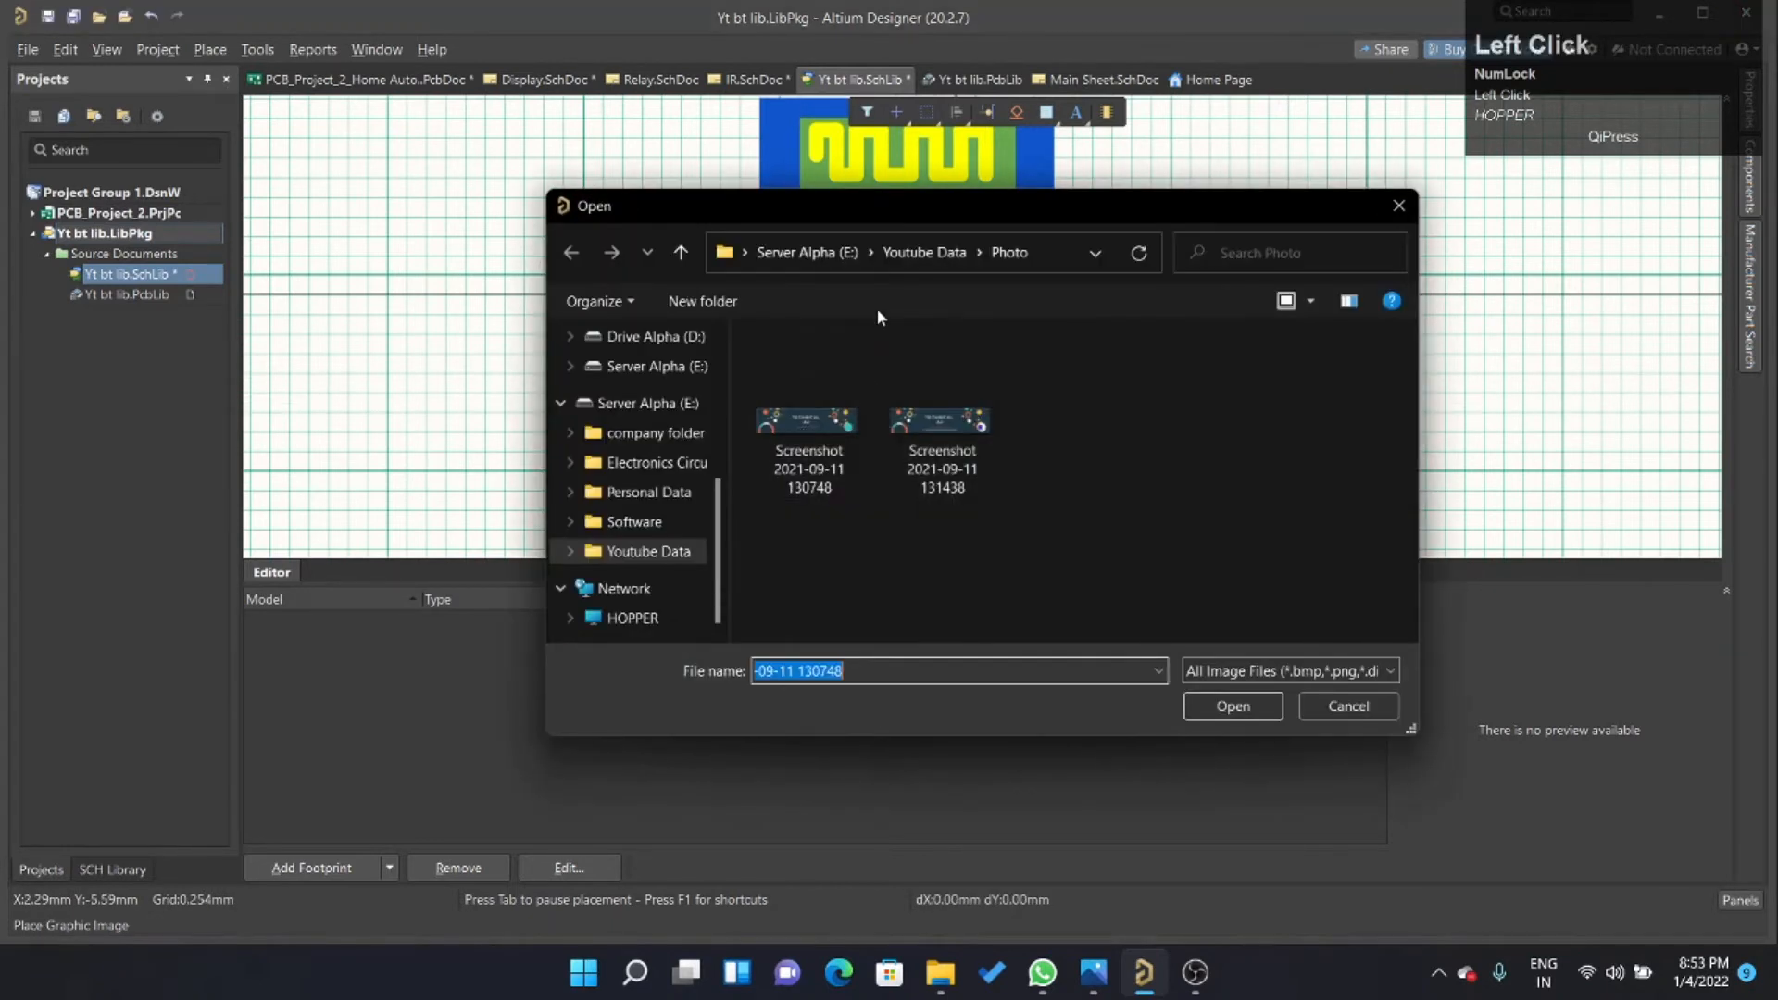
Insert the "logo company" image from the Personal Data > DOC > Photo folder on Server Alpha (E:) into the symbol.
click(915, 254)
click(842, 377)
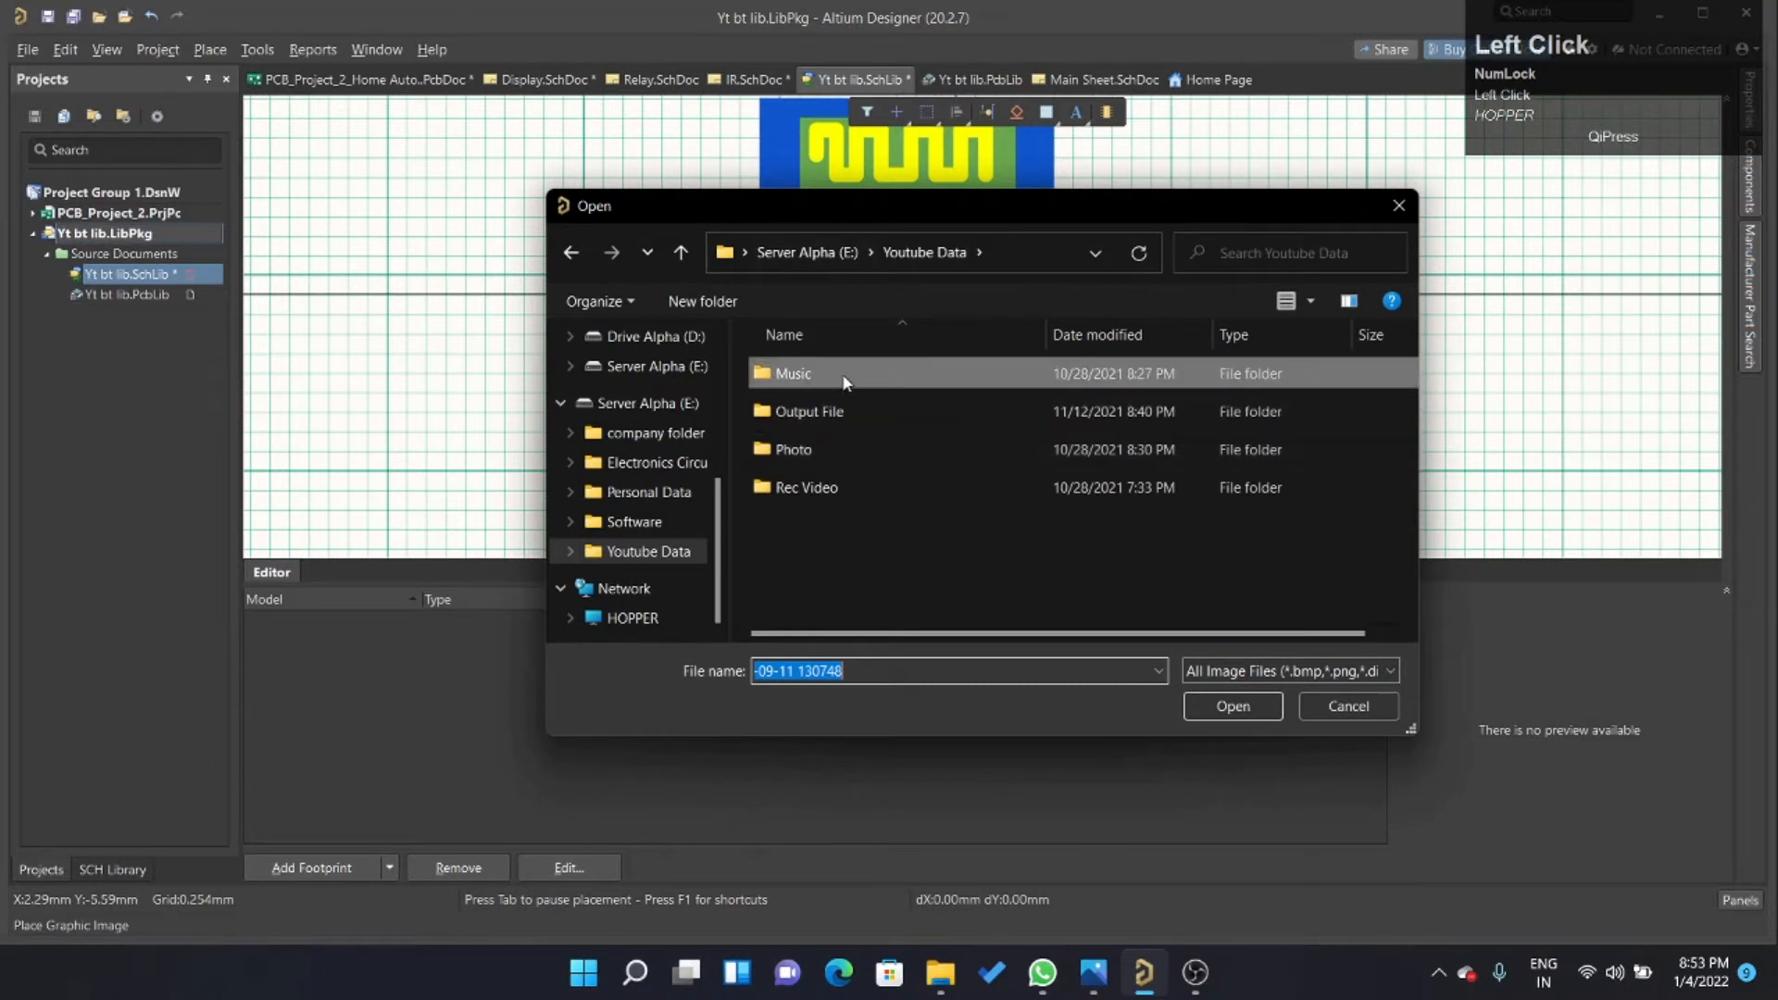
click(648, 522)
click(657, 492)
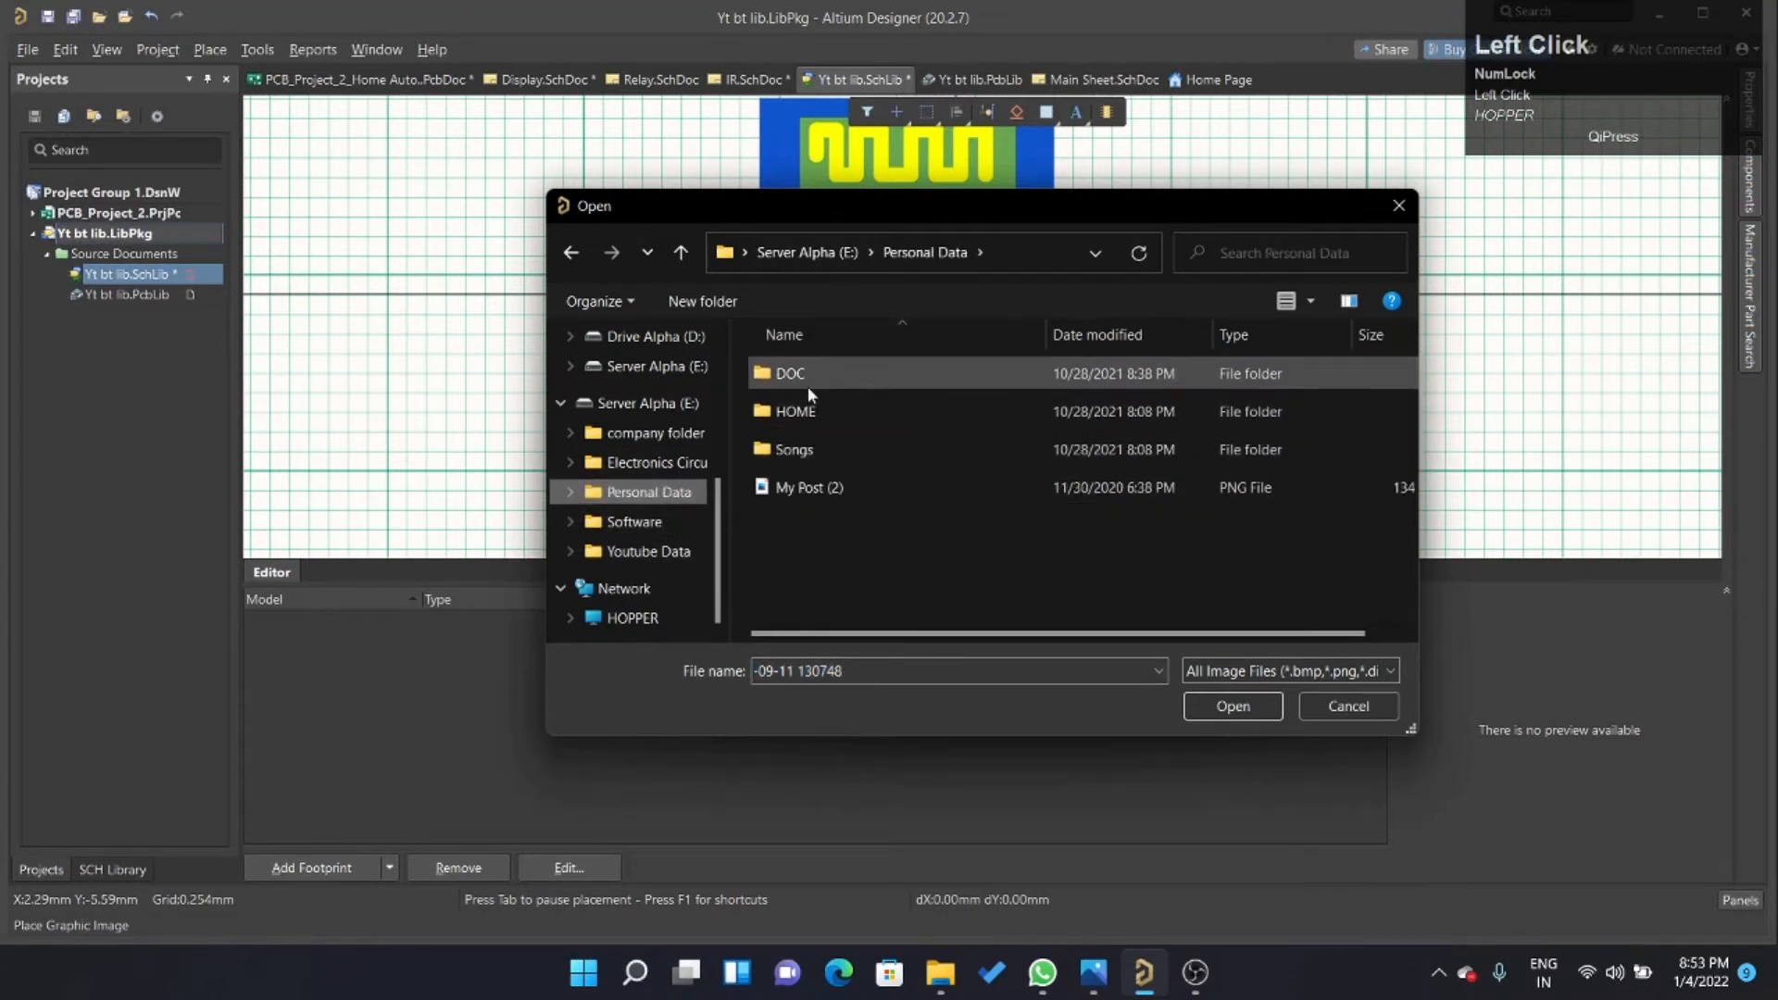
double_click(808, 387)
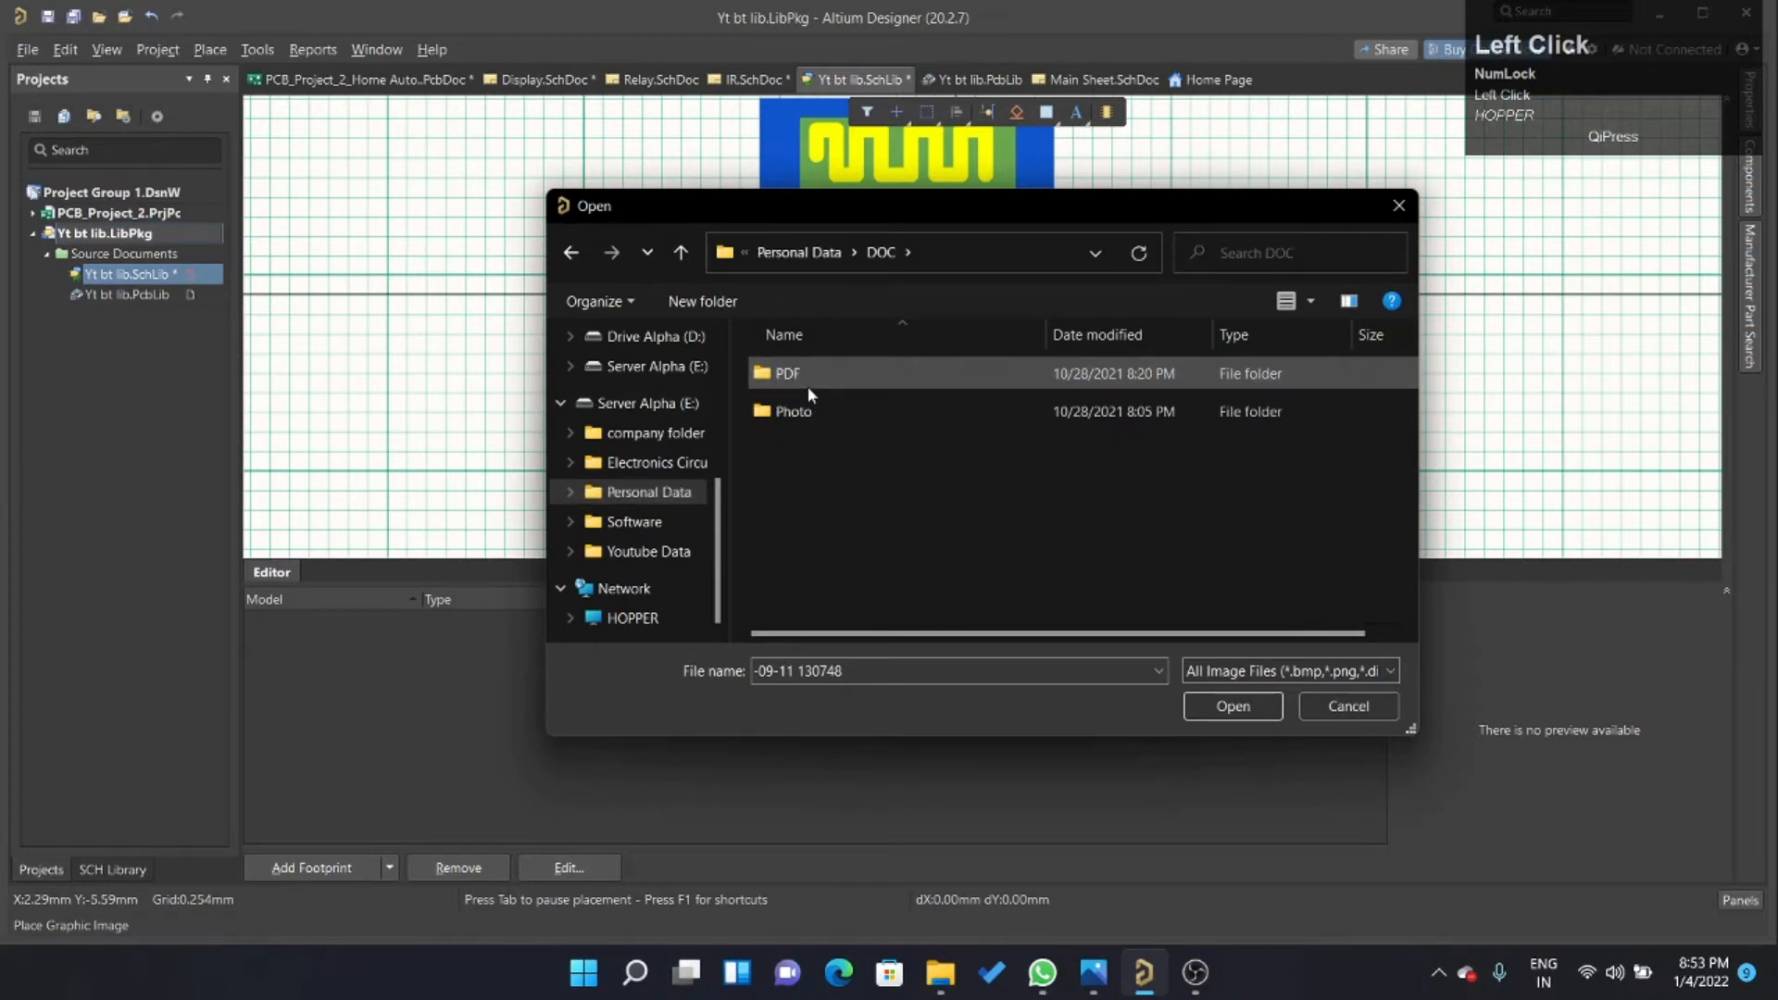
double_click(814, 413)
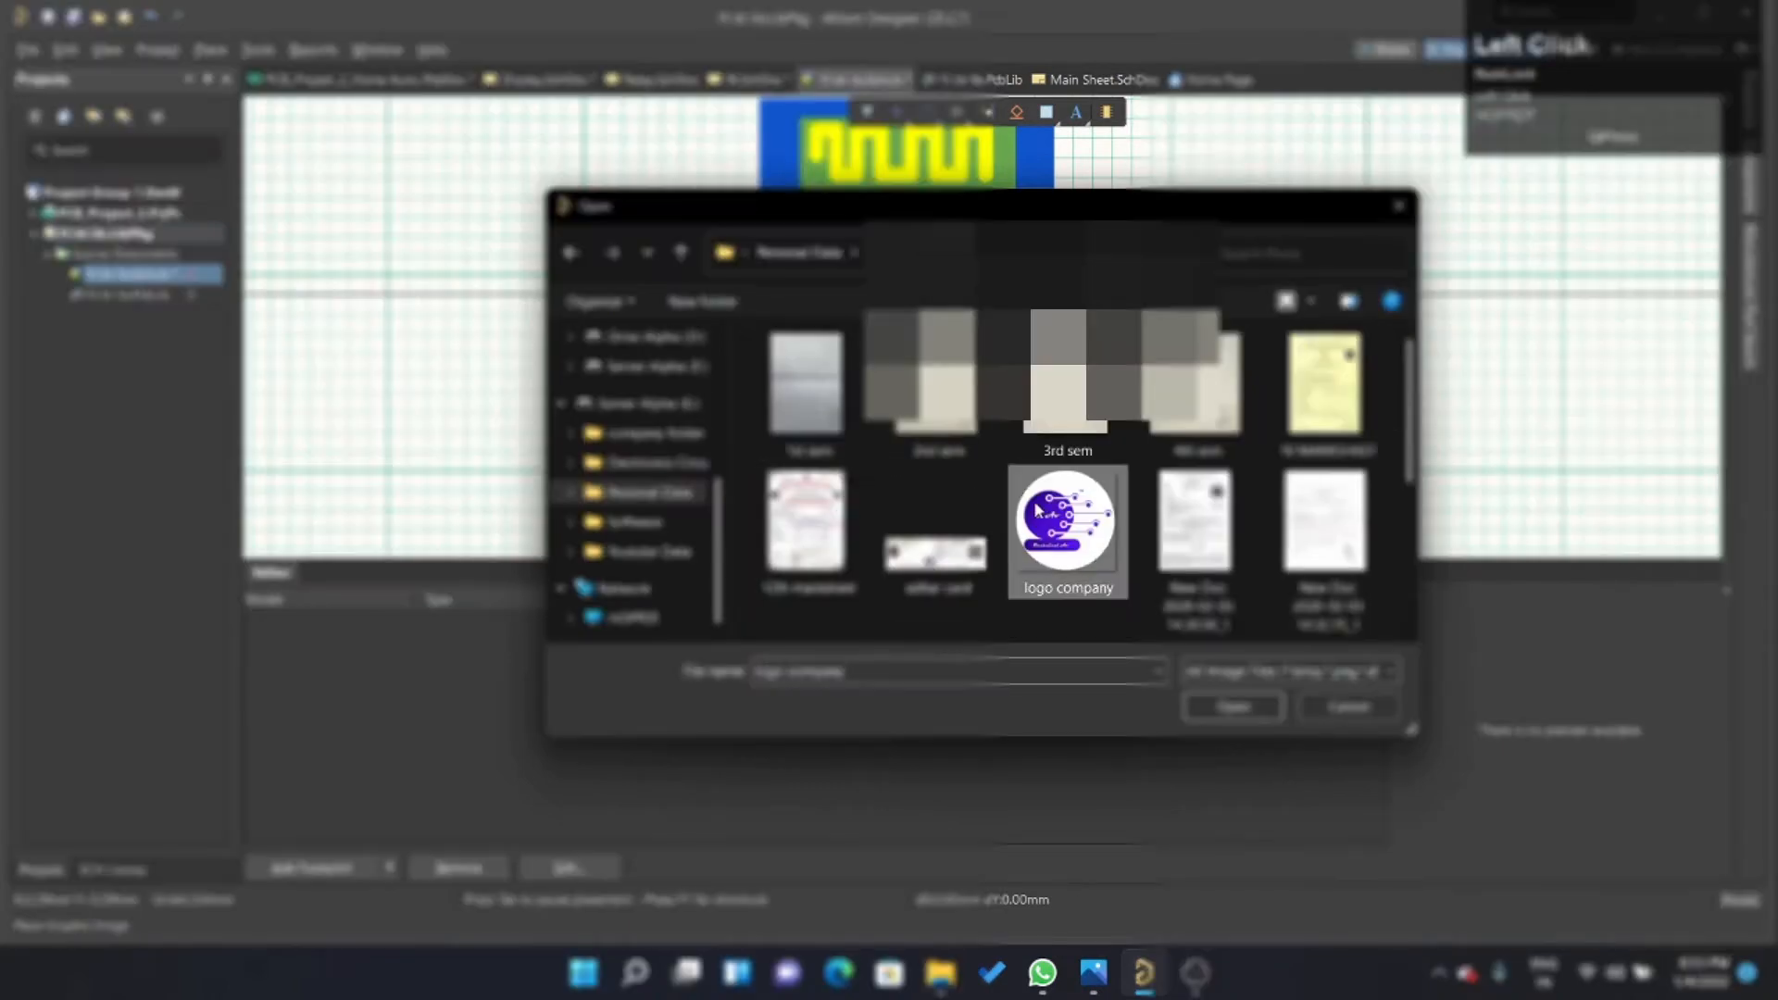
click(1241, 708)
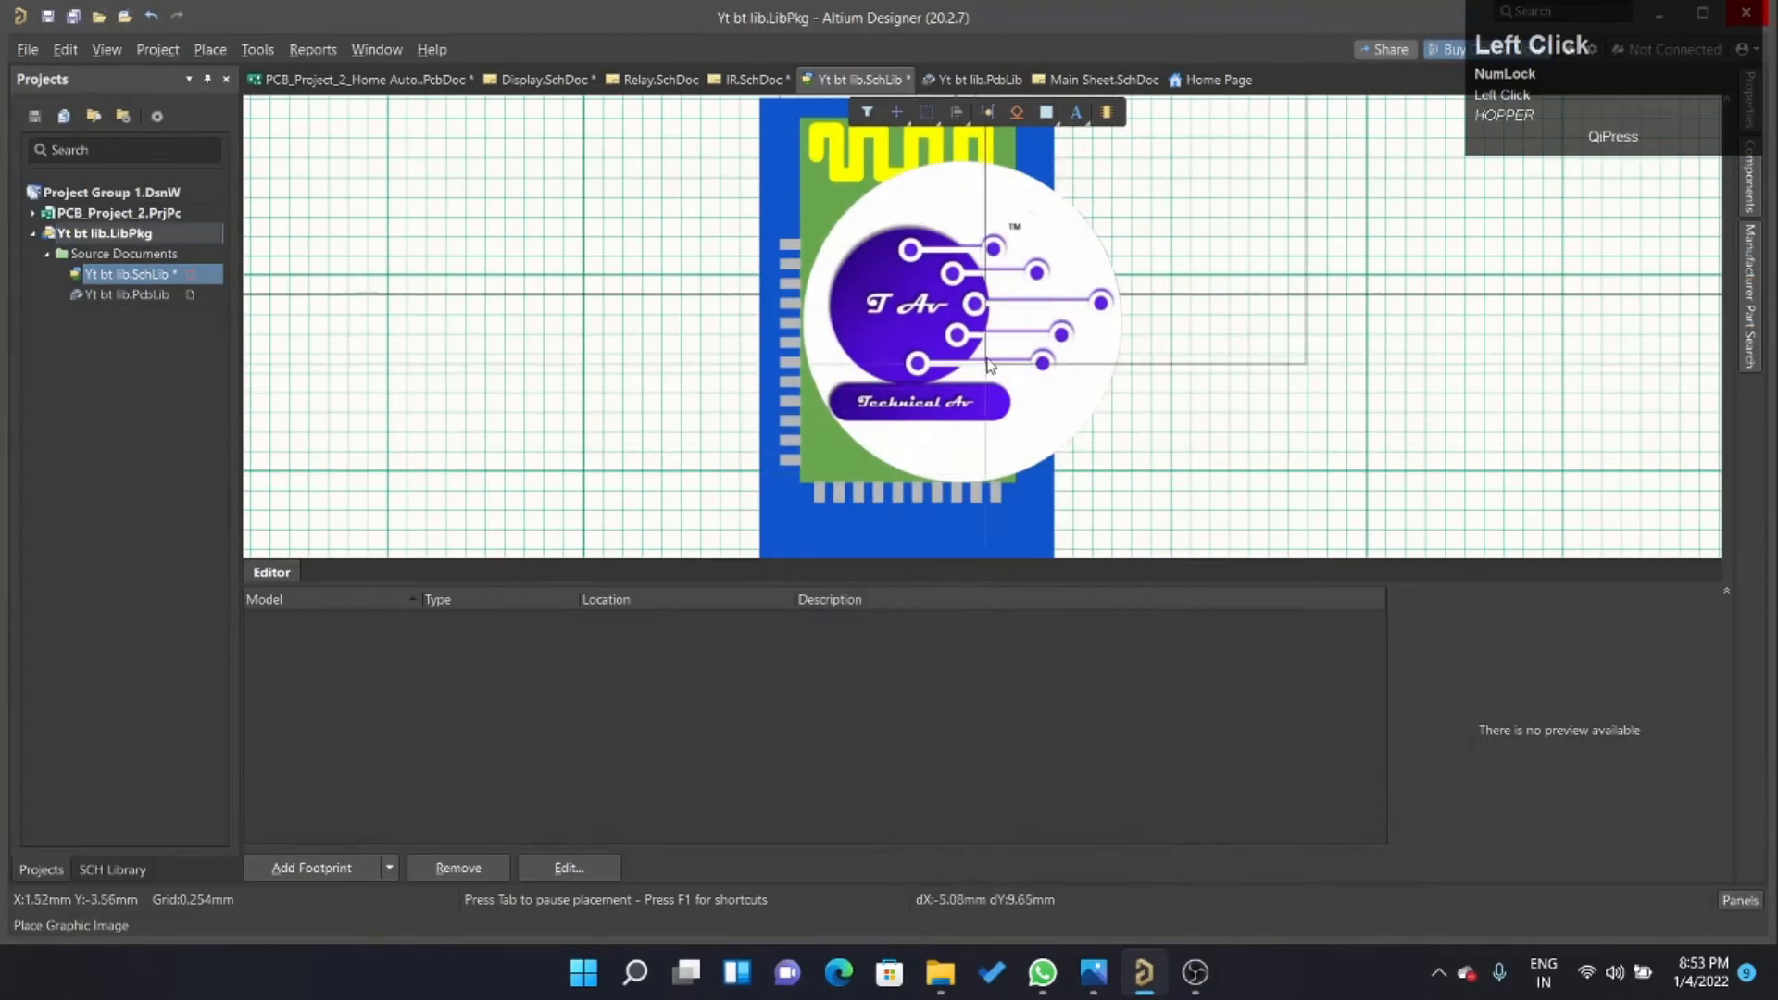
right_click(1421, 417)
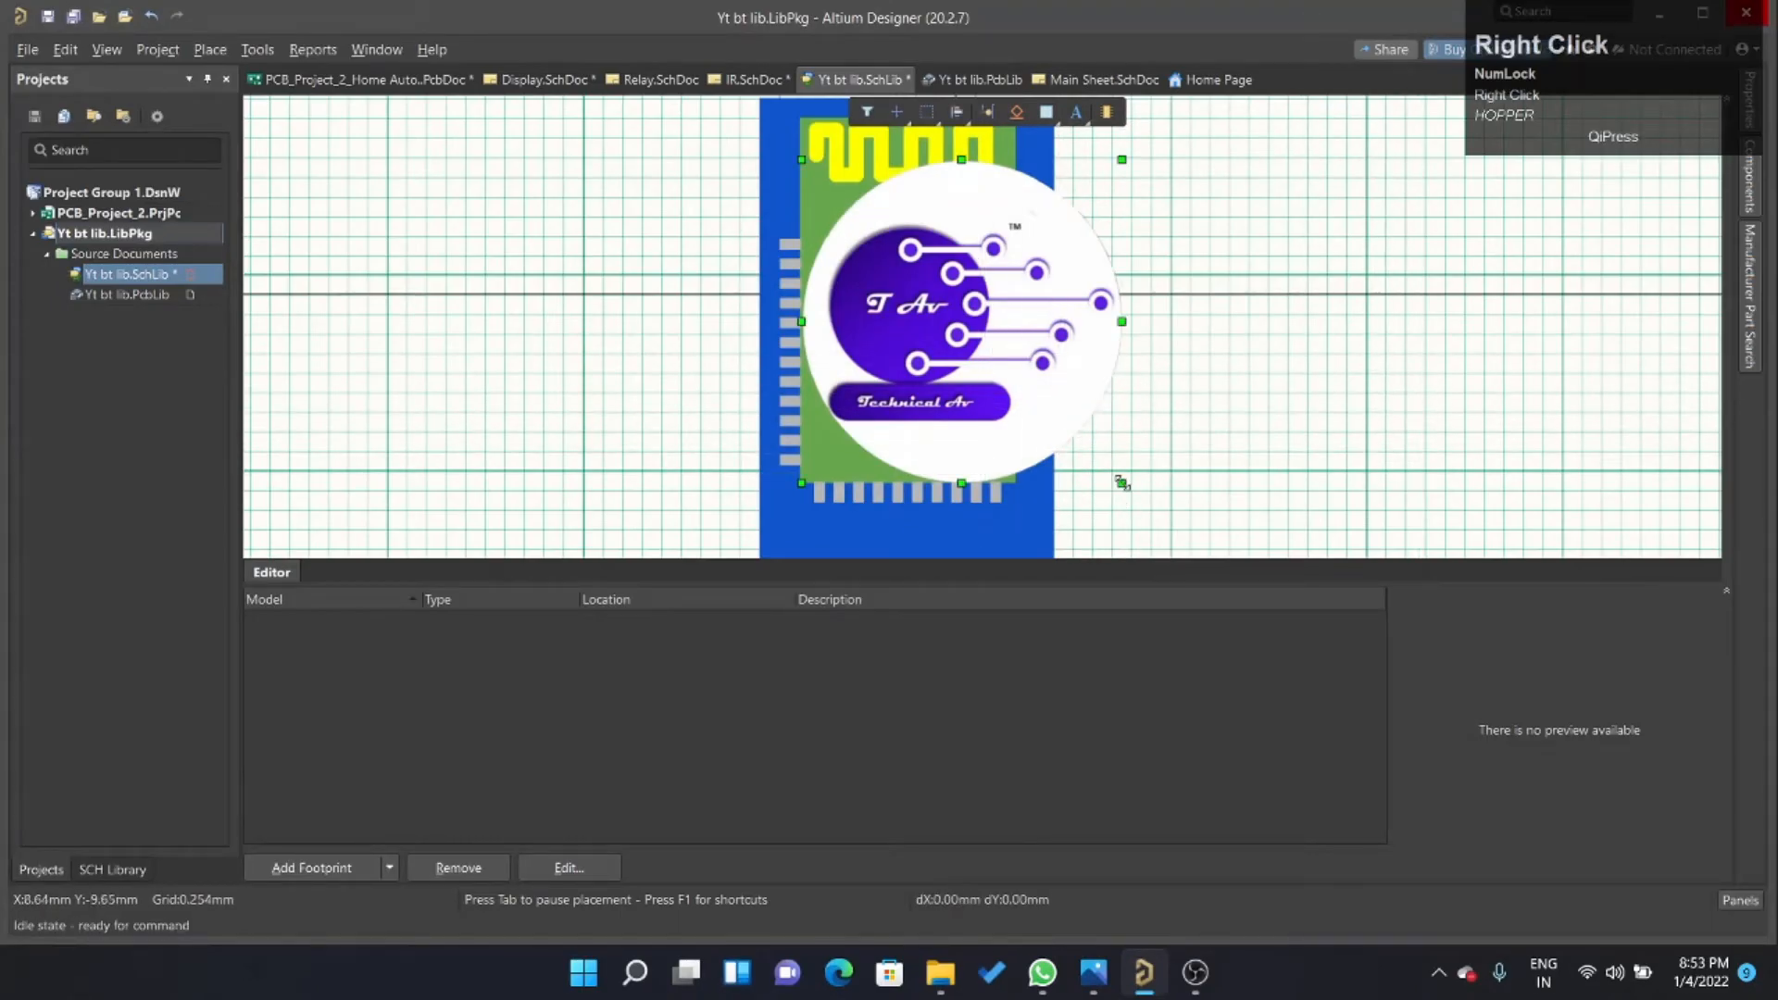
Shrink the logo to roughly a third of the green area's width and position it in the green area's lower-left corner.
drag(1121, 483, 842, 426)
ctrl+scroll(964, 448, up, 3)
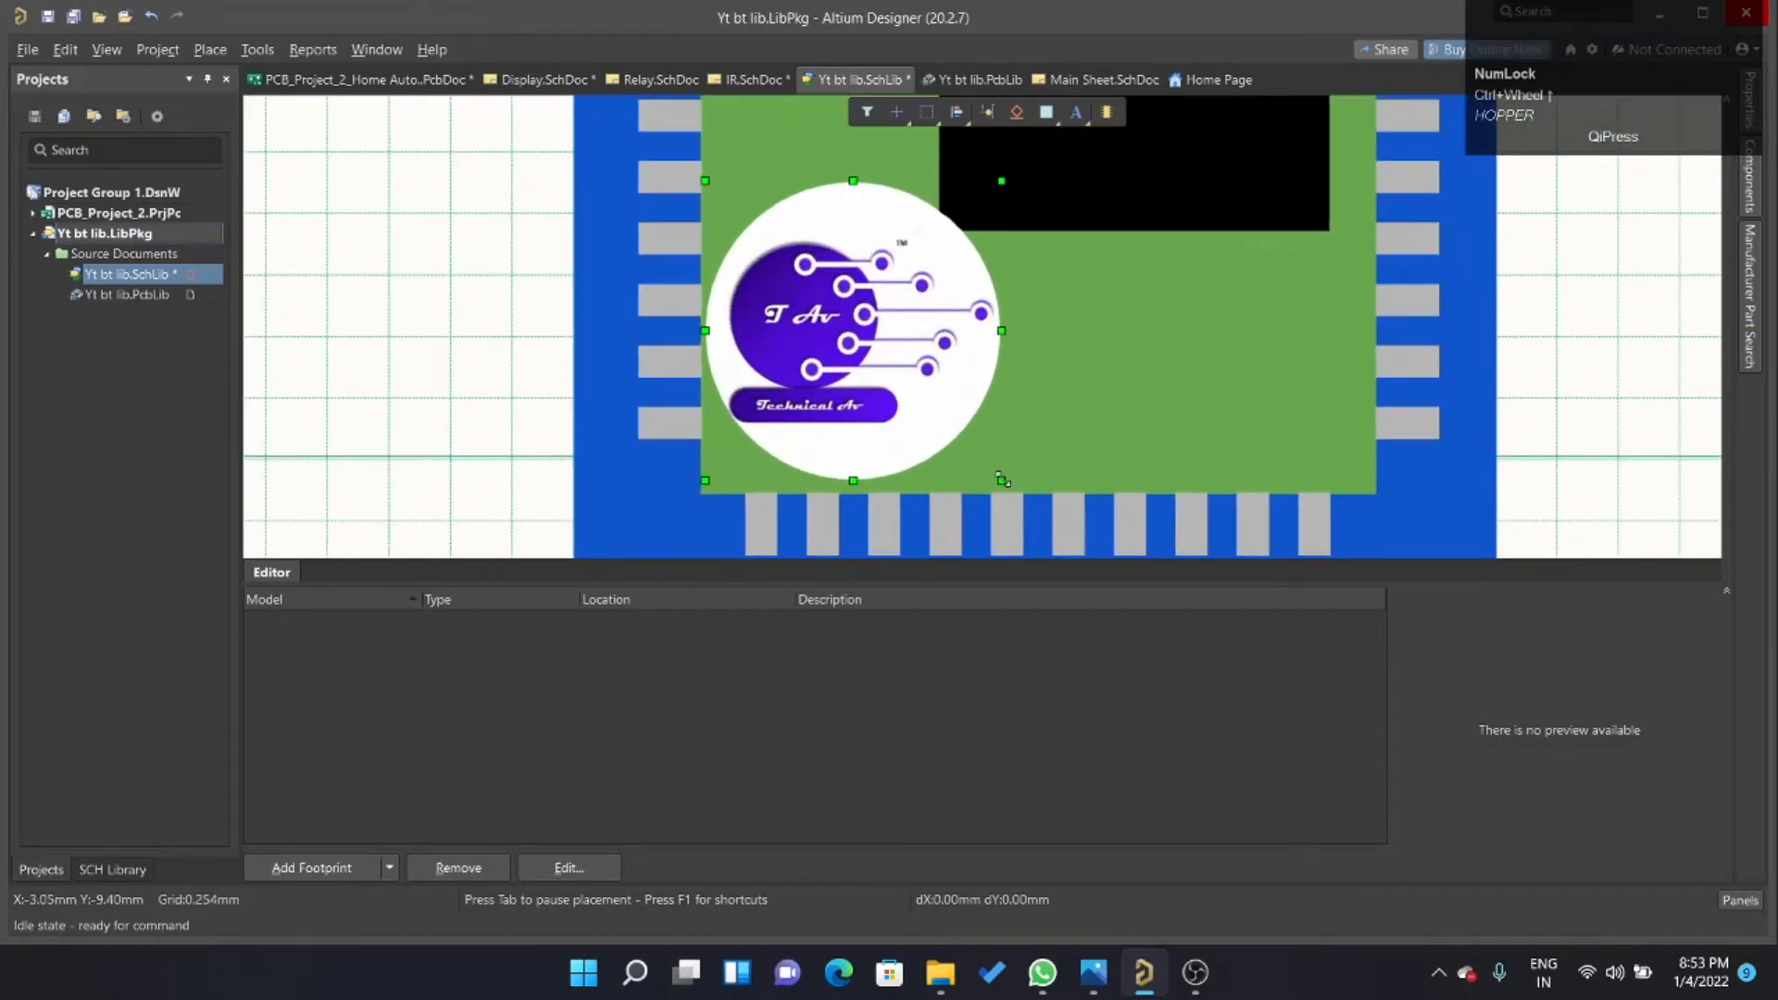
drag(1002, 480, 944, 431)
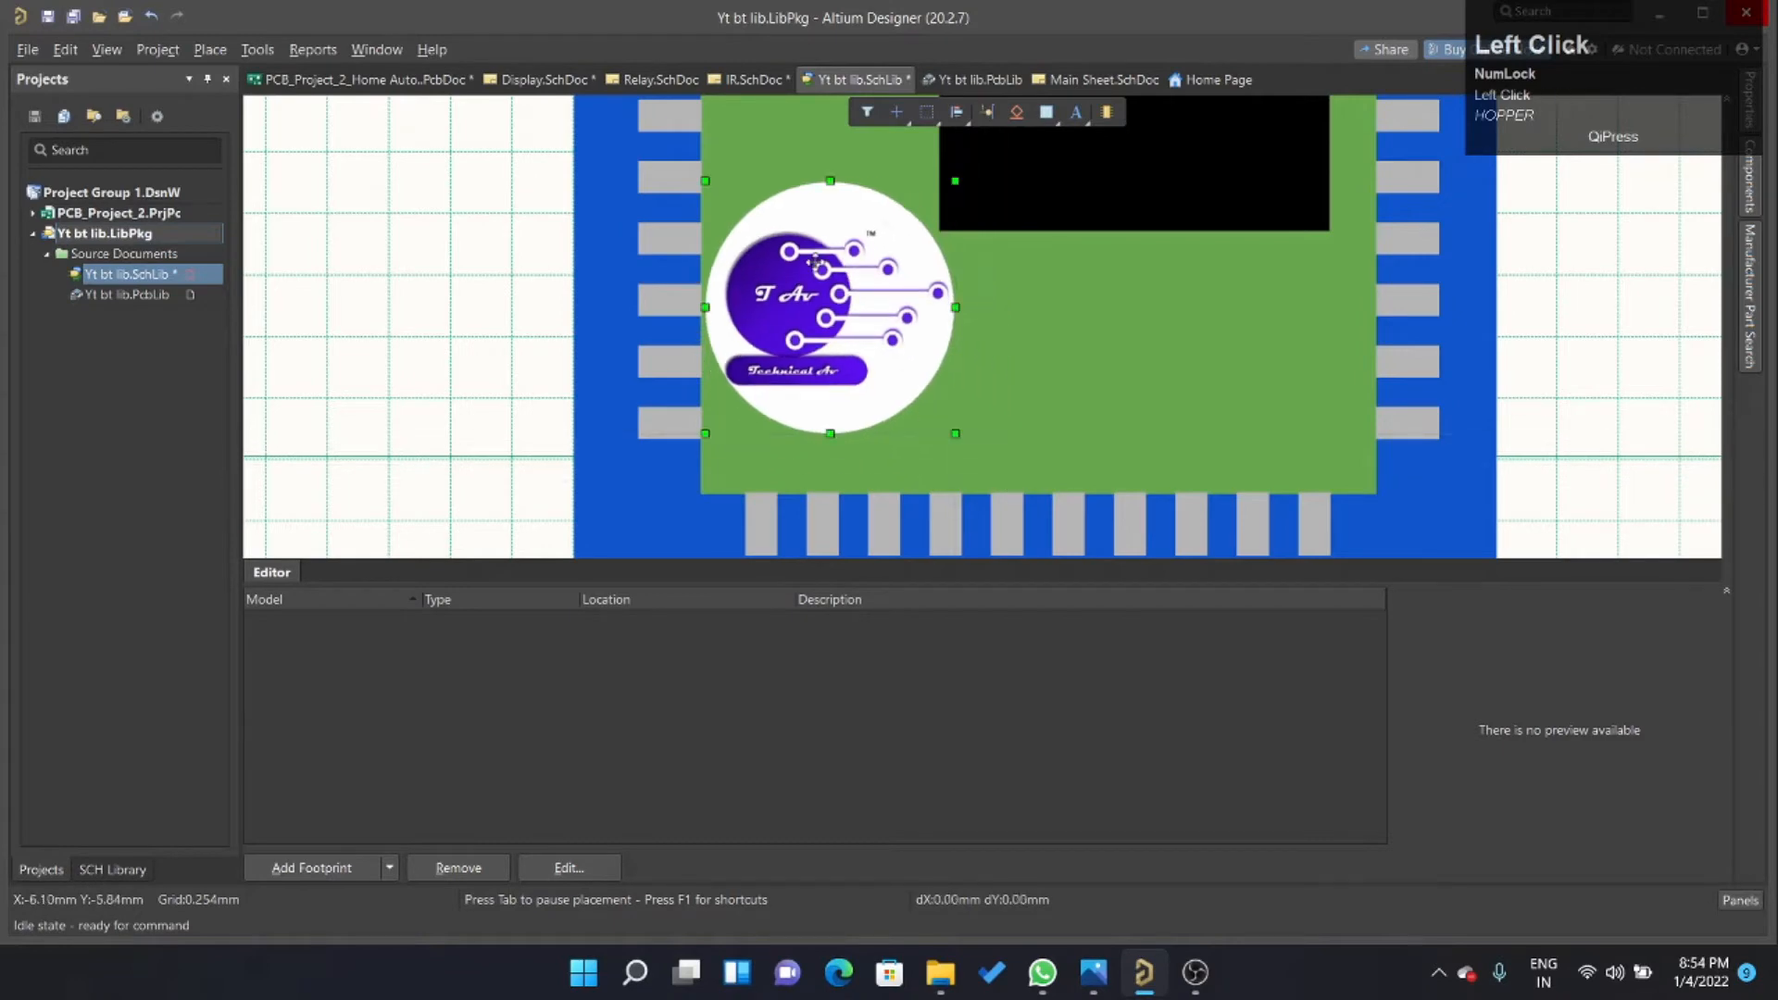
drag(839, 286, 853, 330)
ctrl+scroll(931, 280, down, 3)
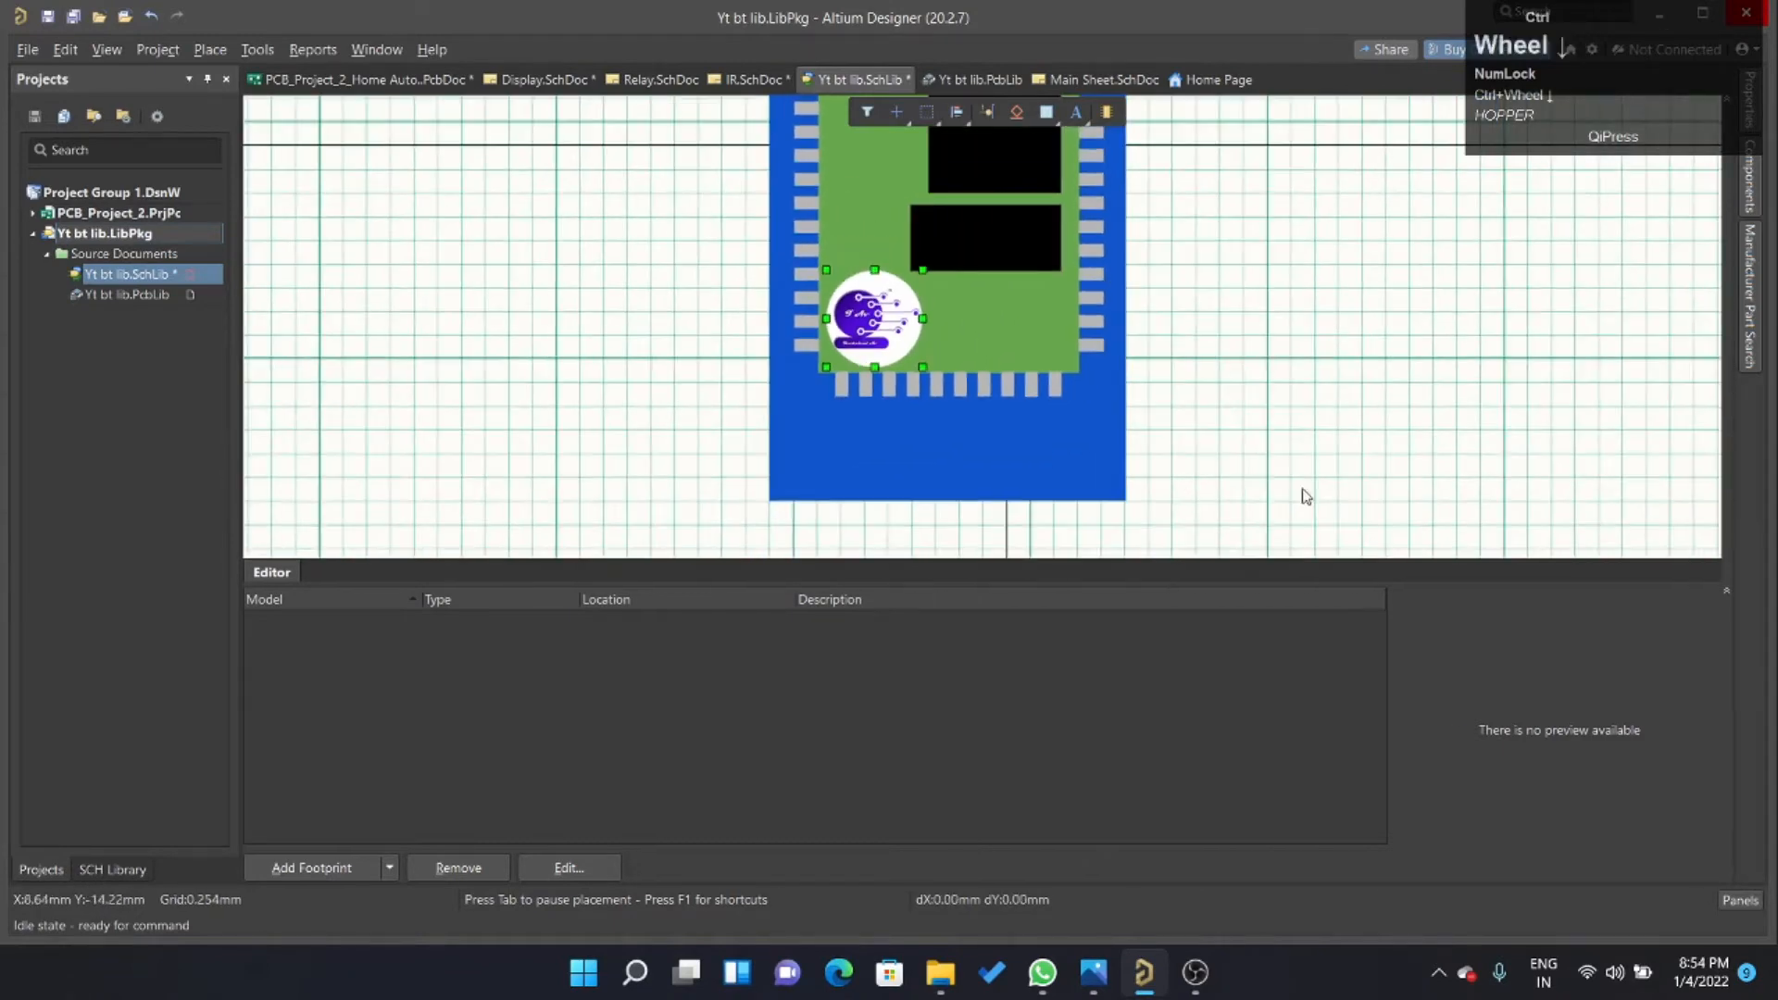
click(1305, 385)
Place a text string in the empty area to the right of the module's blue board.
ctrl+scroll(960, 180, down, 1)
ctrl+scroll(960, 181, up, 2)
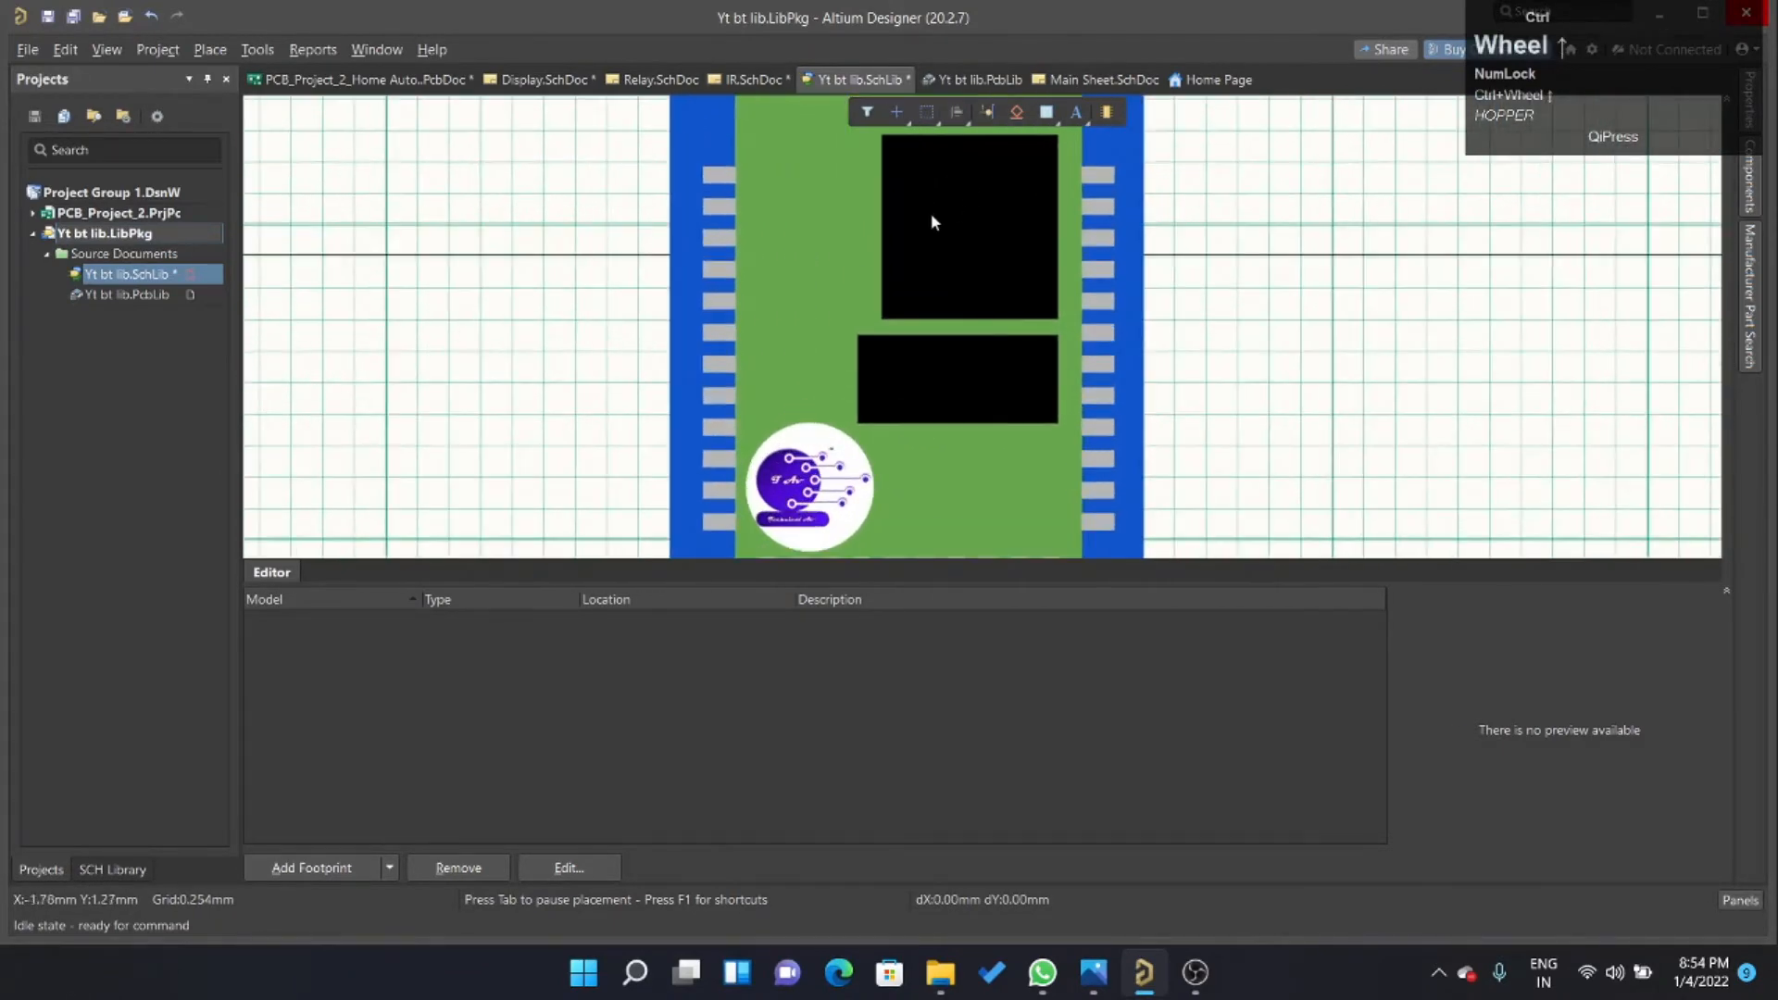
click(1074, 109)
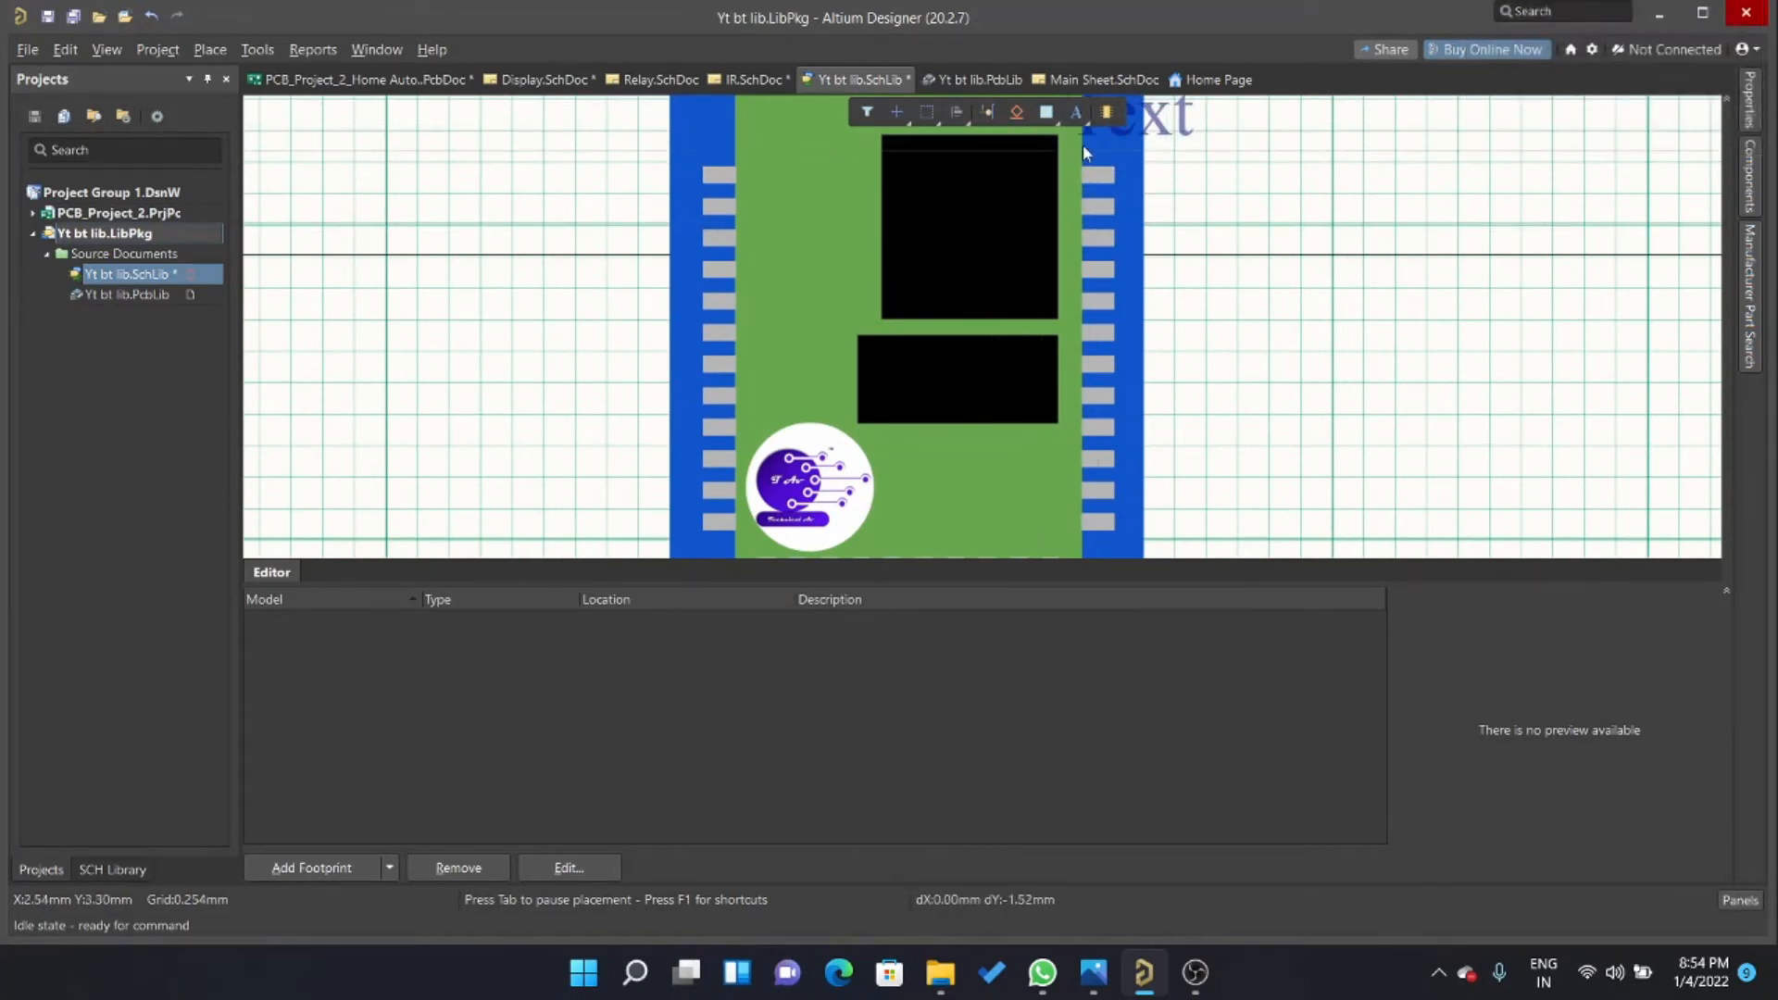
right_click(1219, 263)
click(1079, 116)
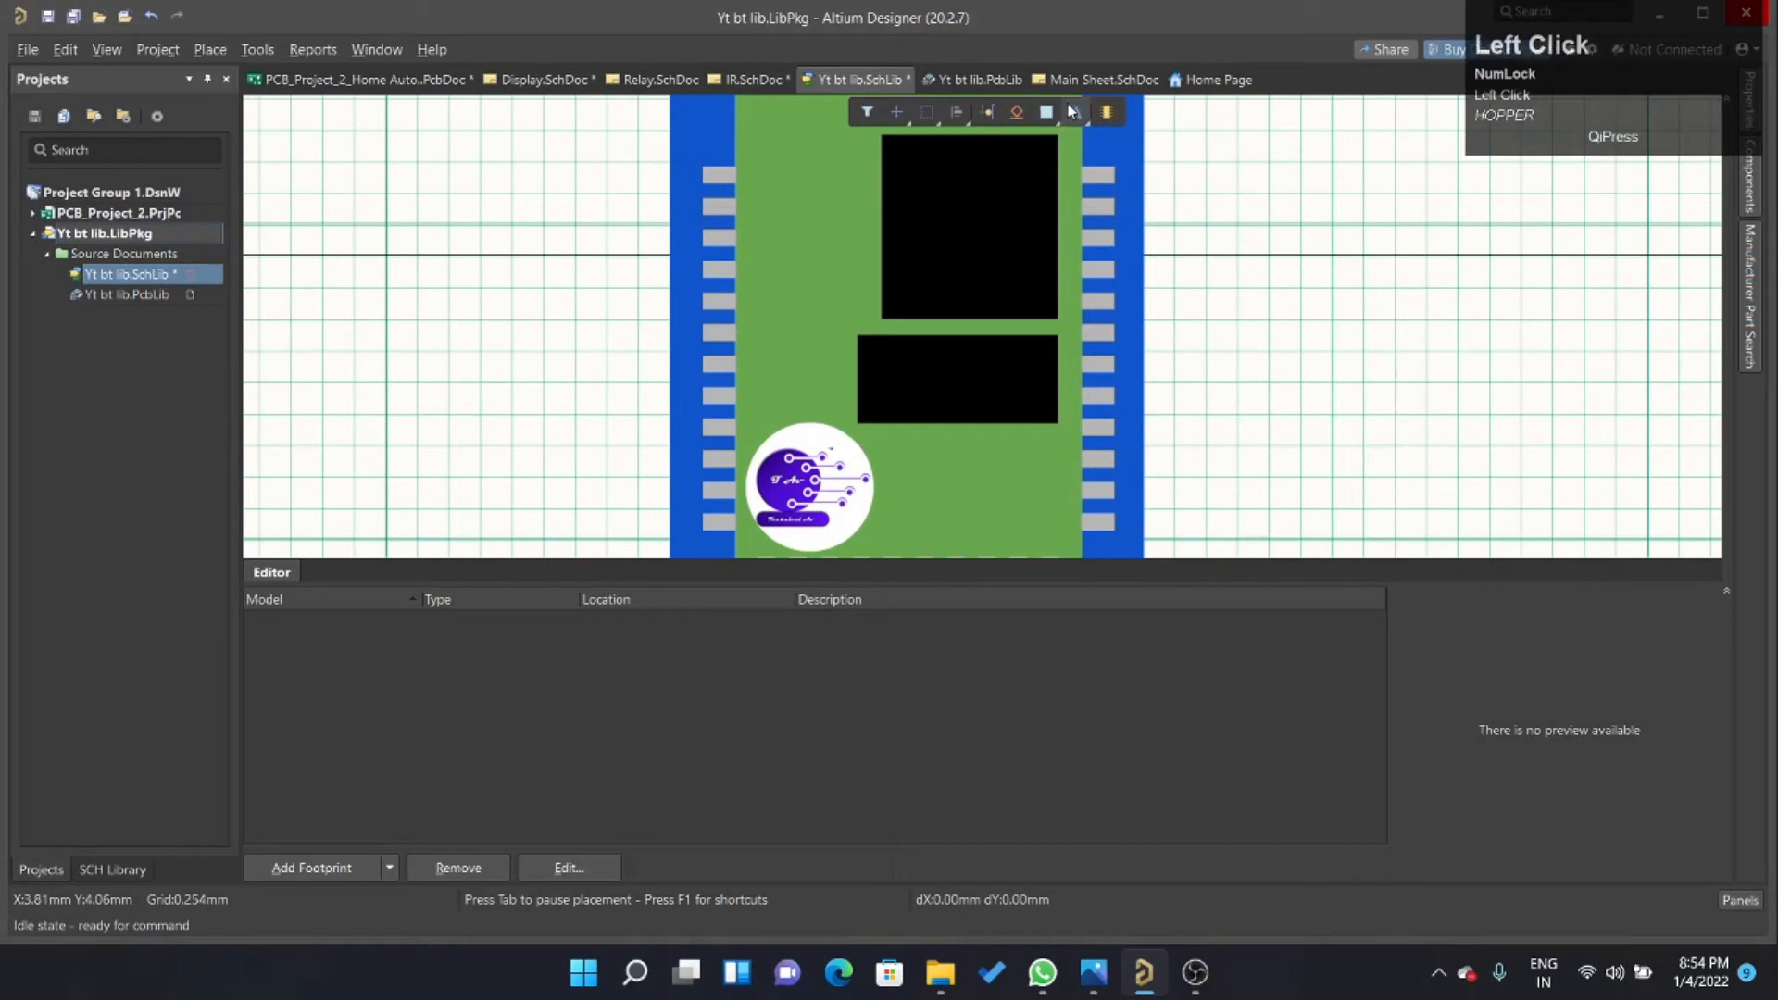
click(1245, 283)
right_click(1329, 301)
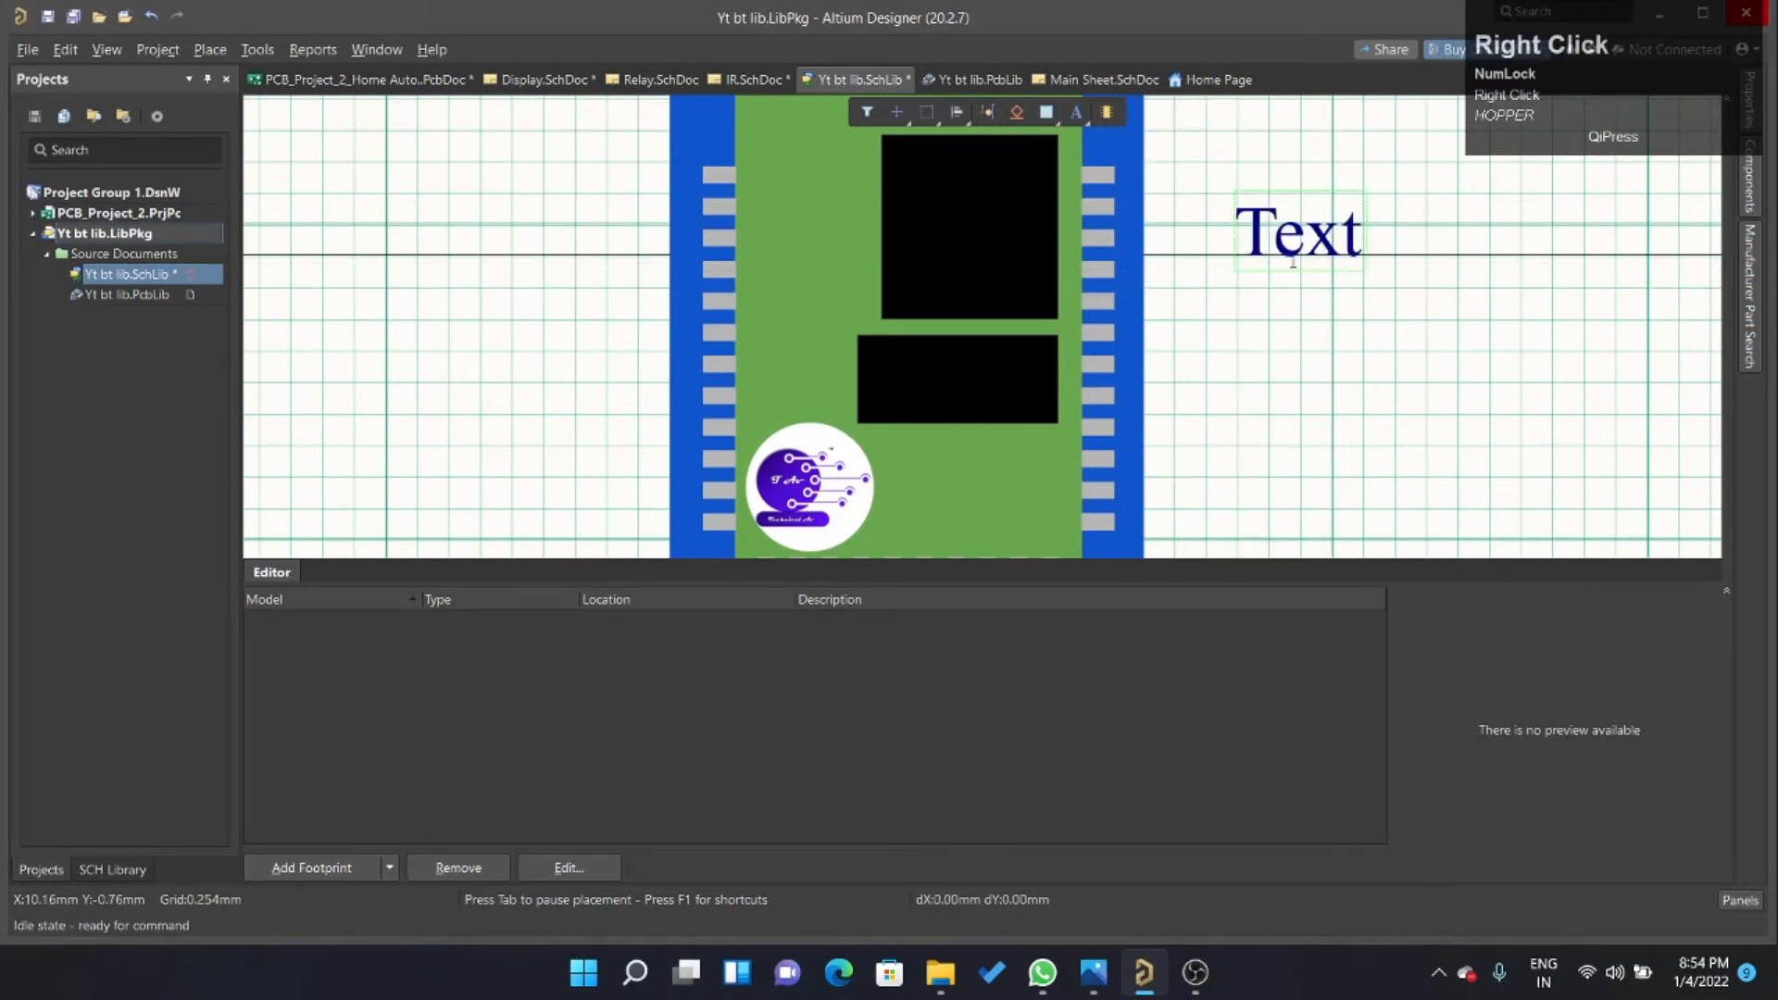
Compare with the module's chip label in IR.SchDoc and change the placed text in Yt bt lib.SchLib to HC-05 in white.
double_click(1297, 236)
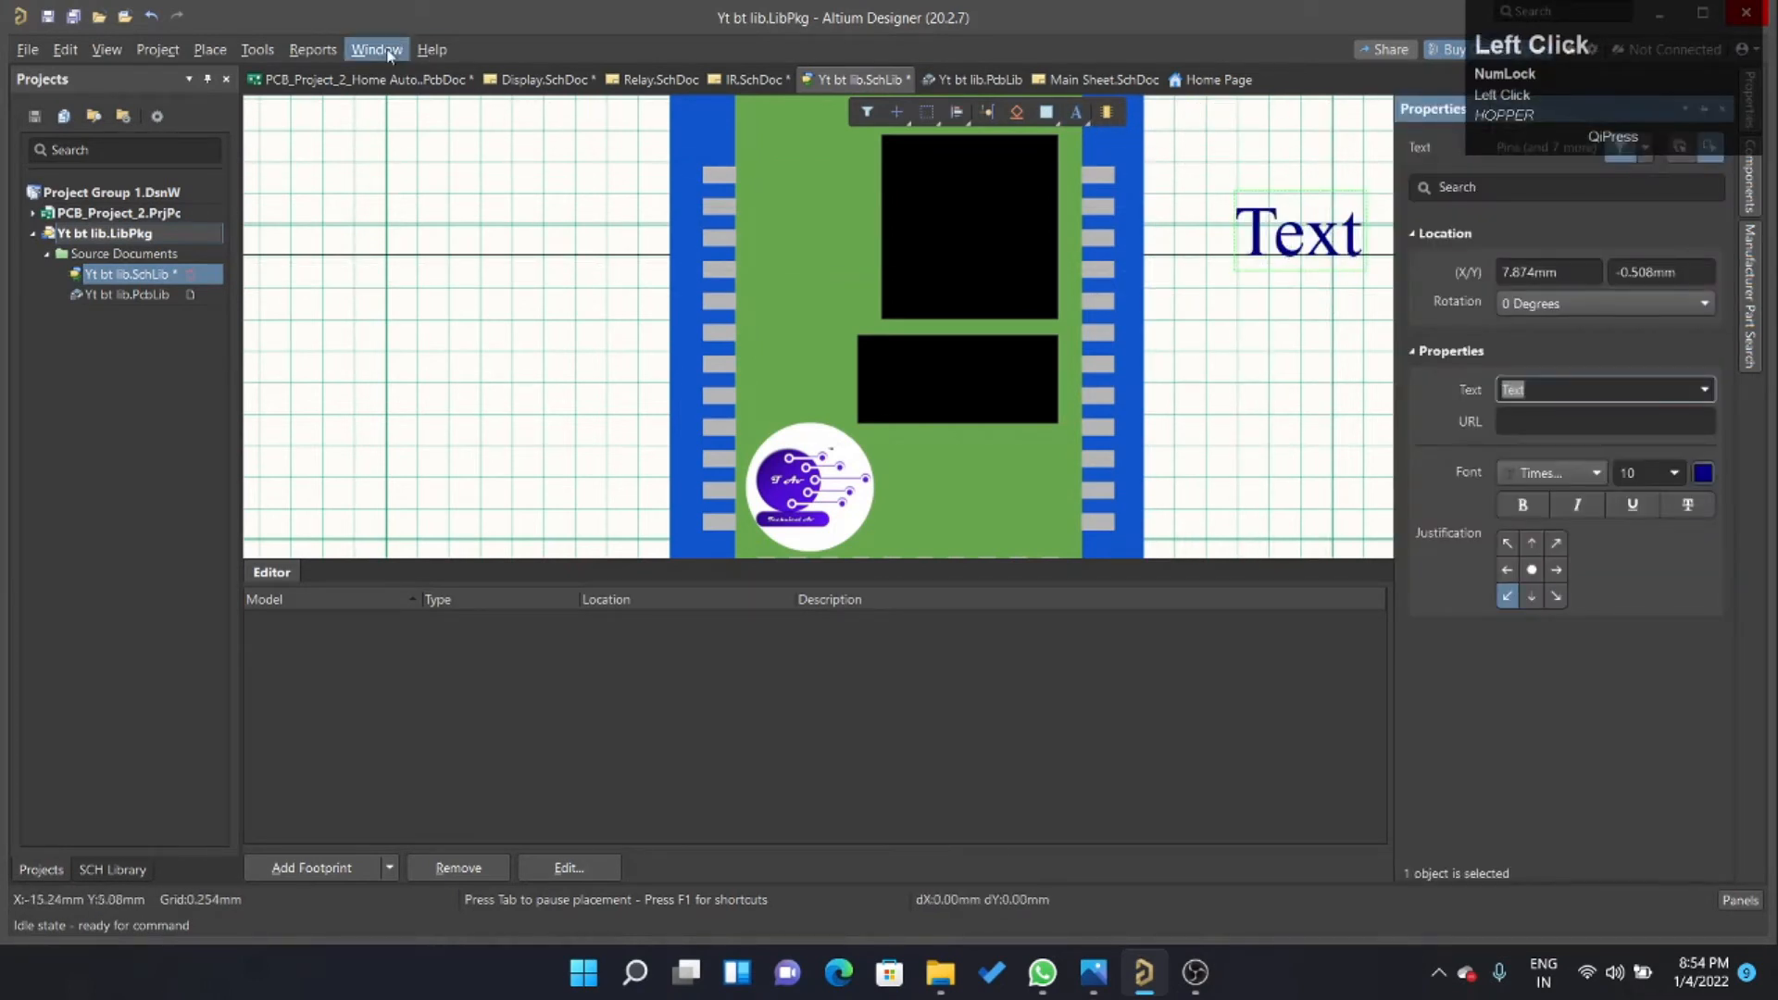
click(753, 79)
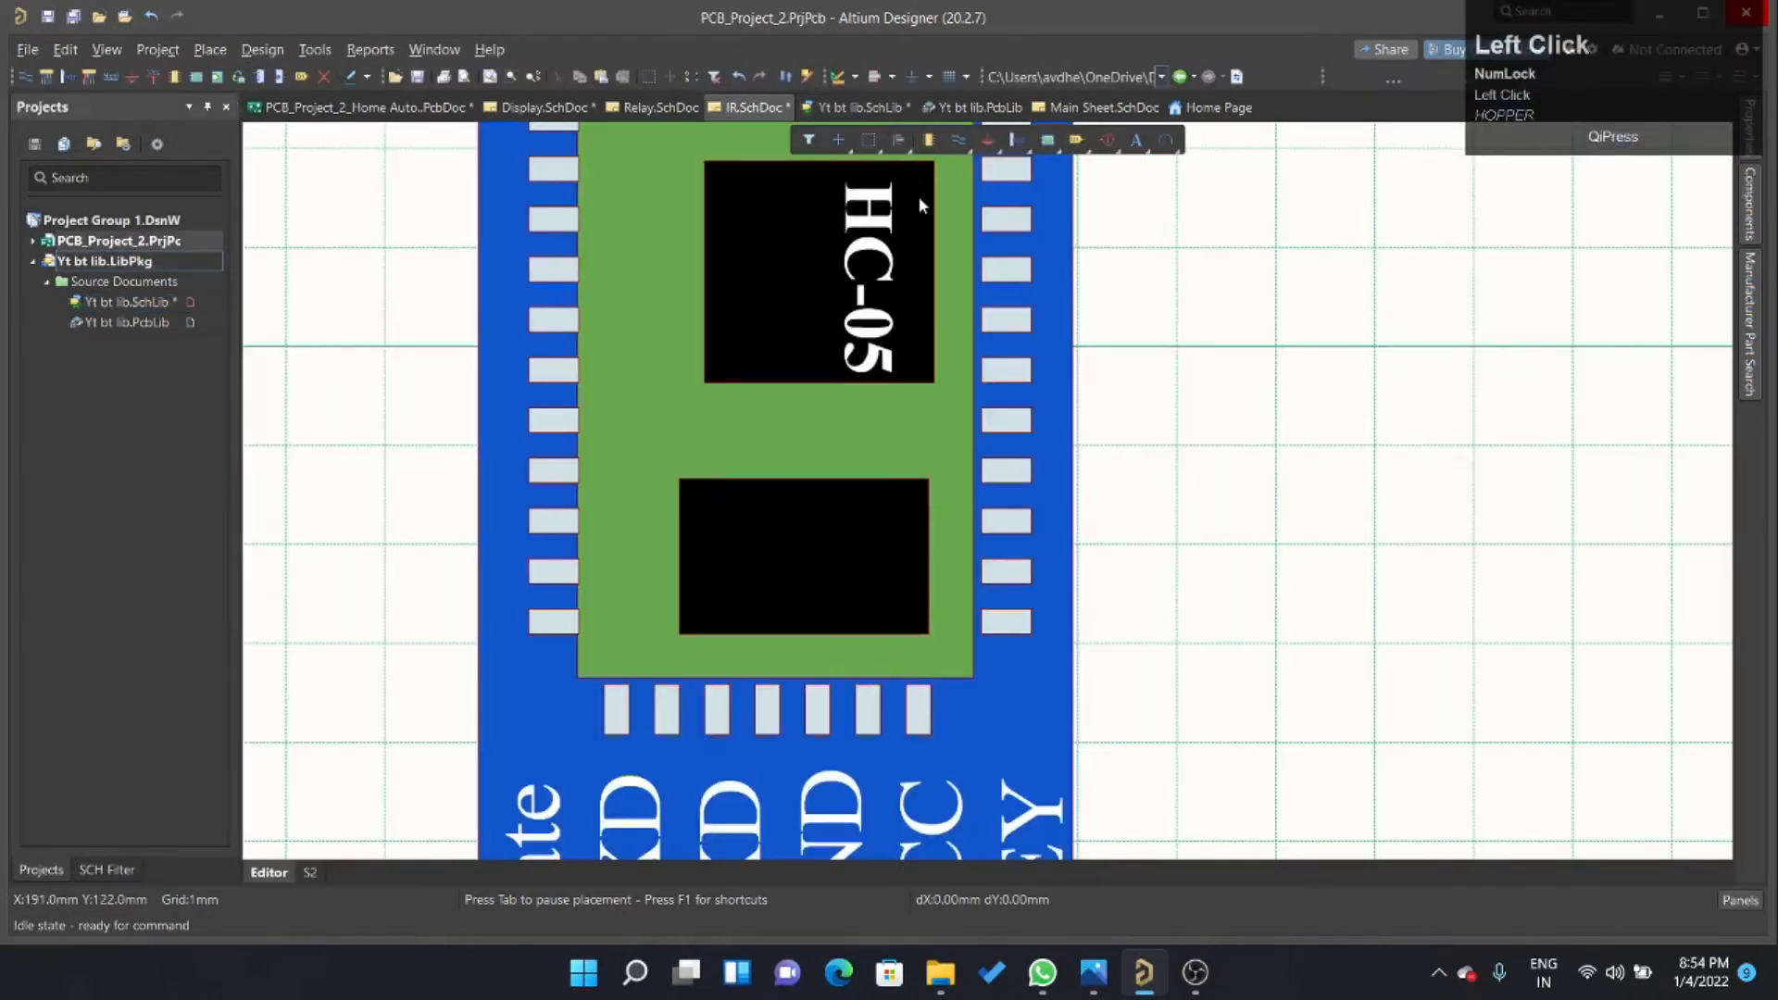
click(845, 107)
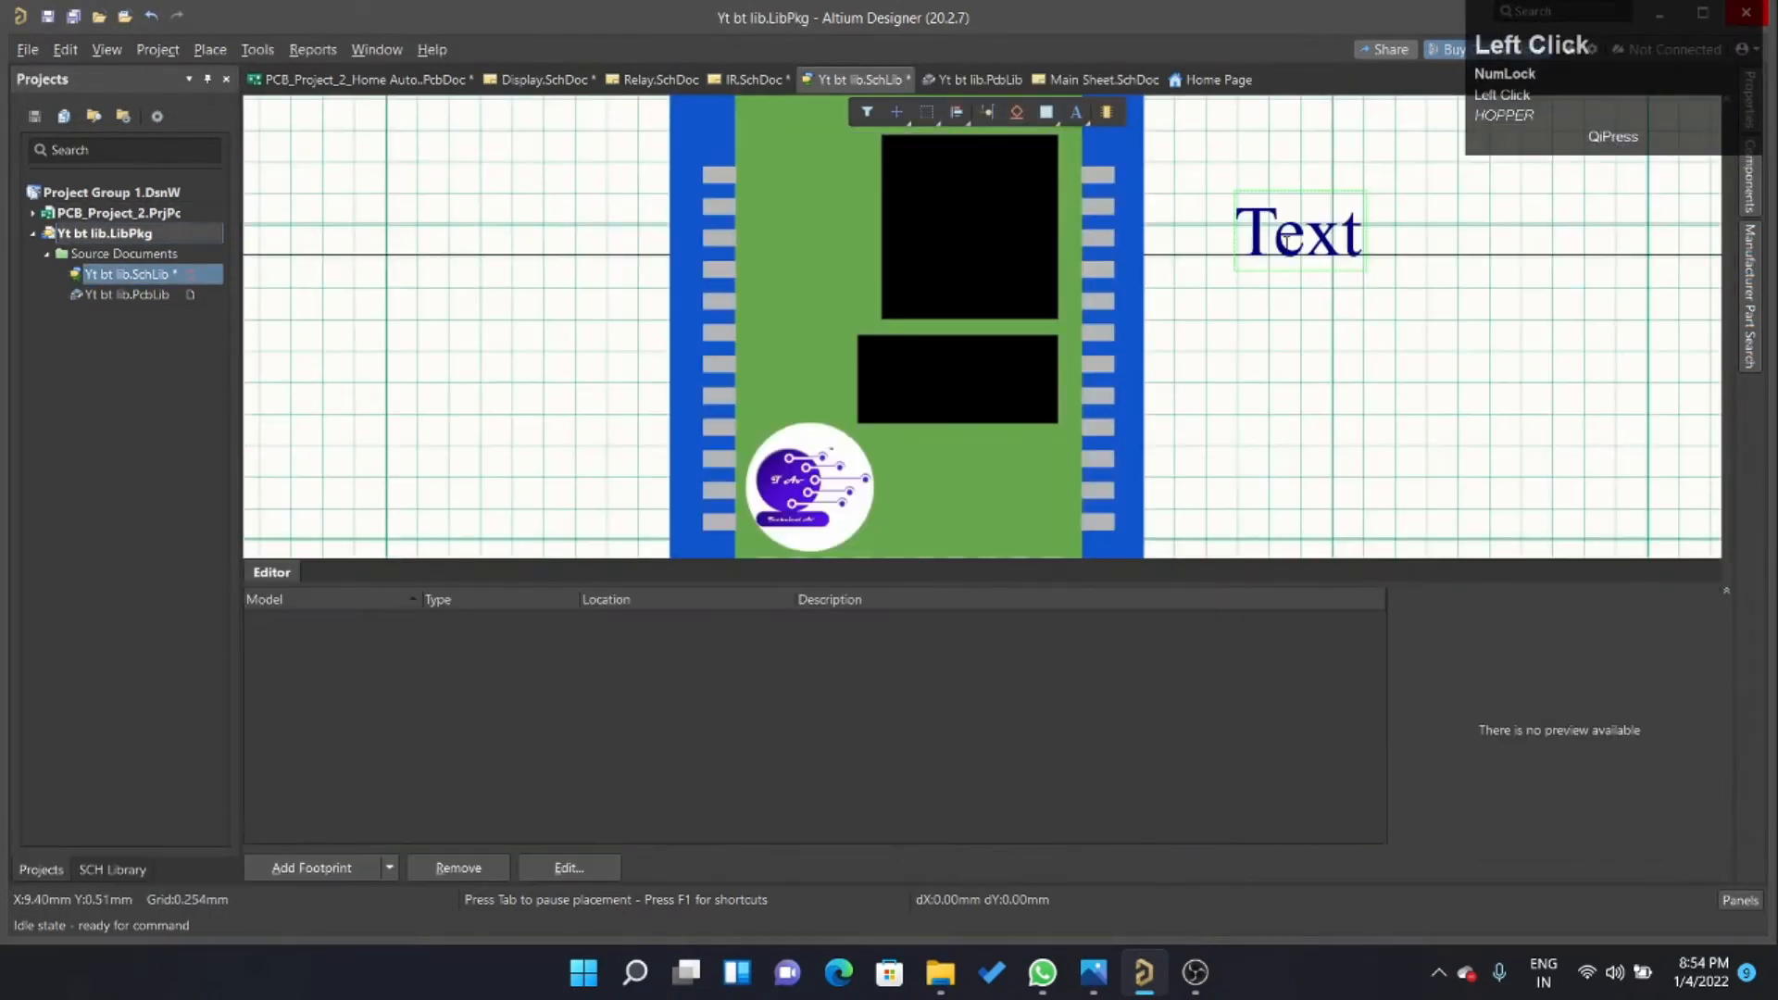
double_click(1290, 239)
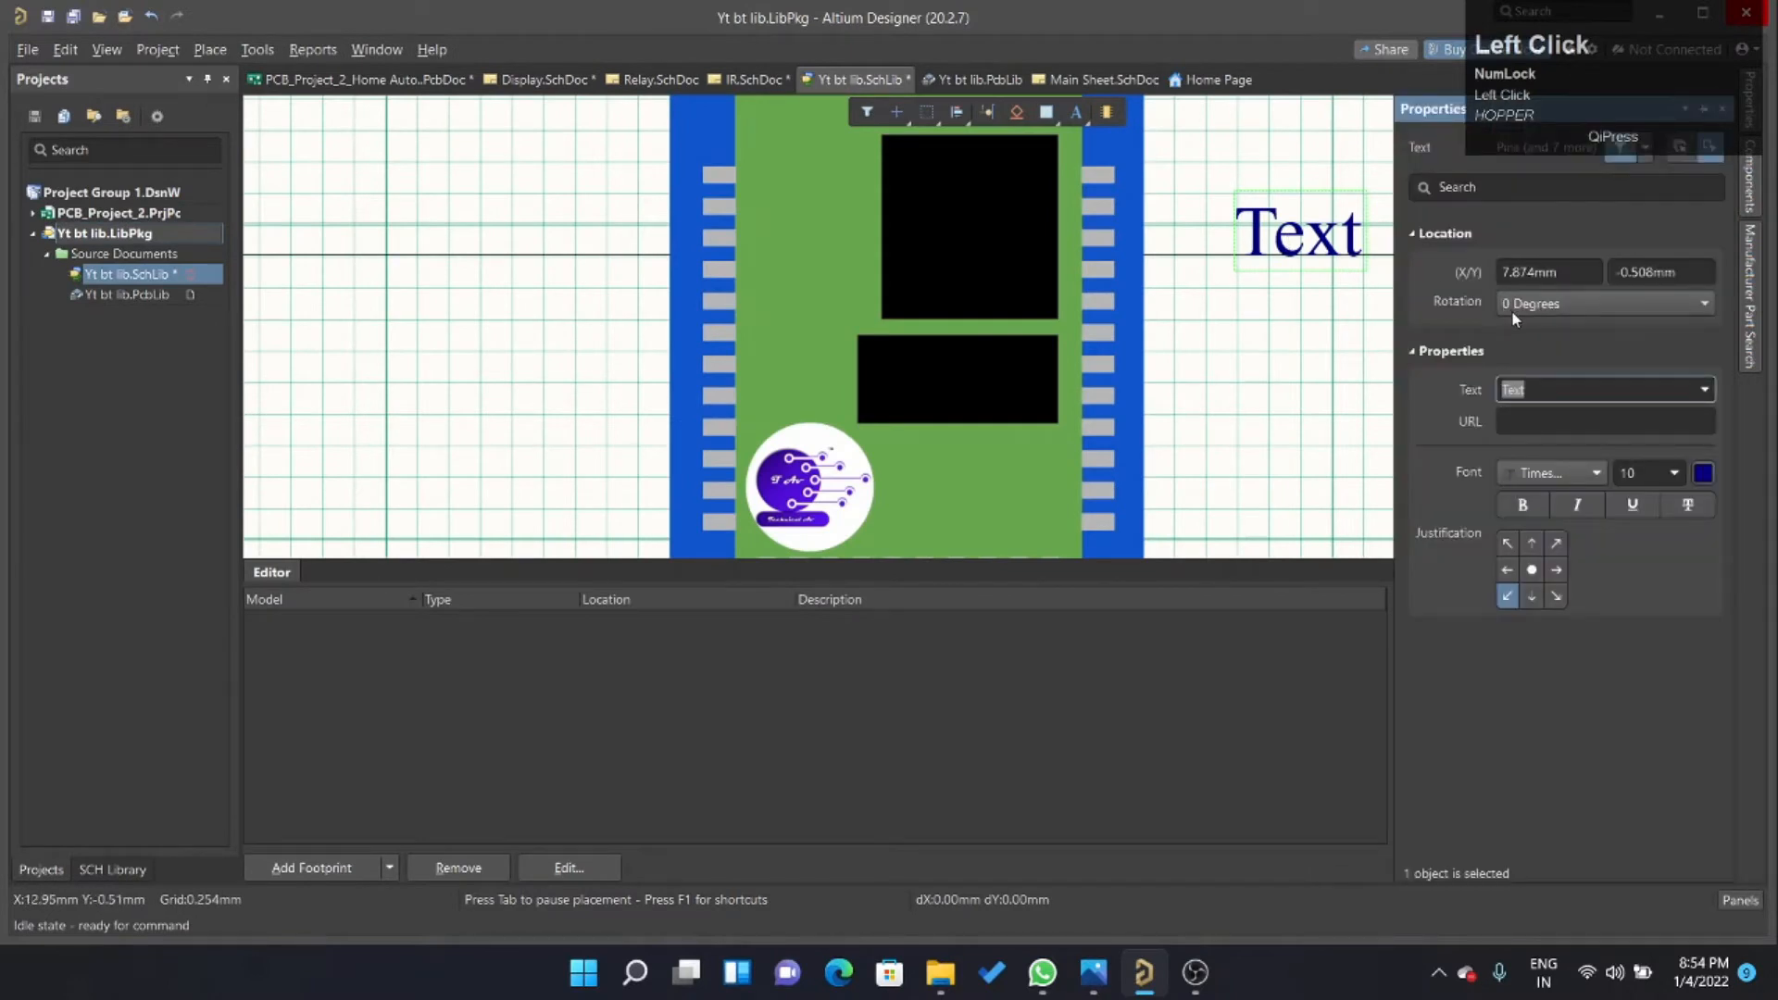
key(Caps_Lock)
text(HC)
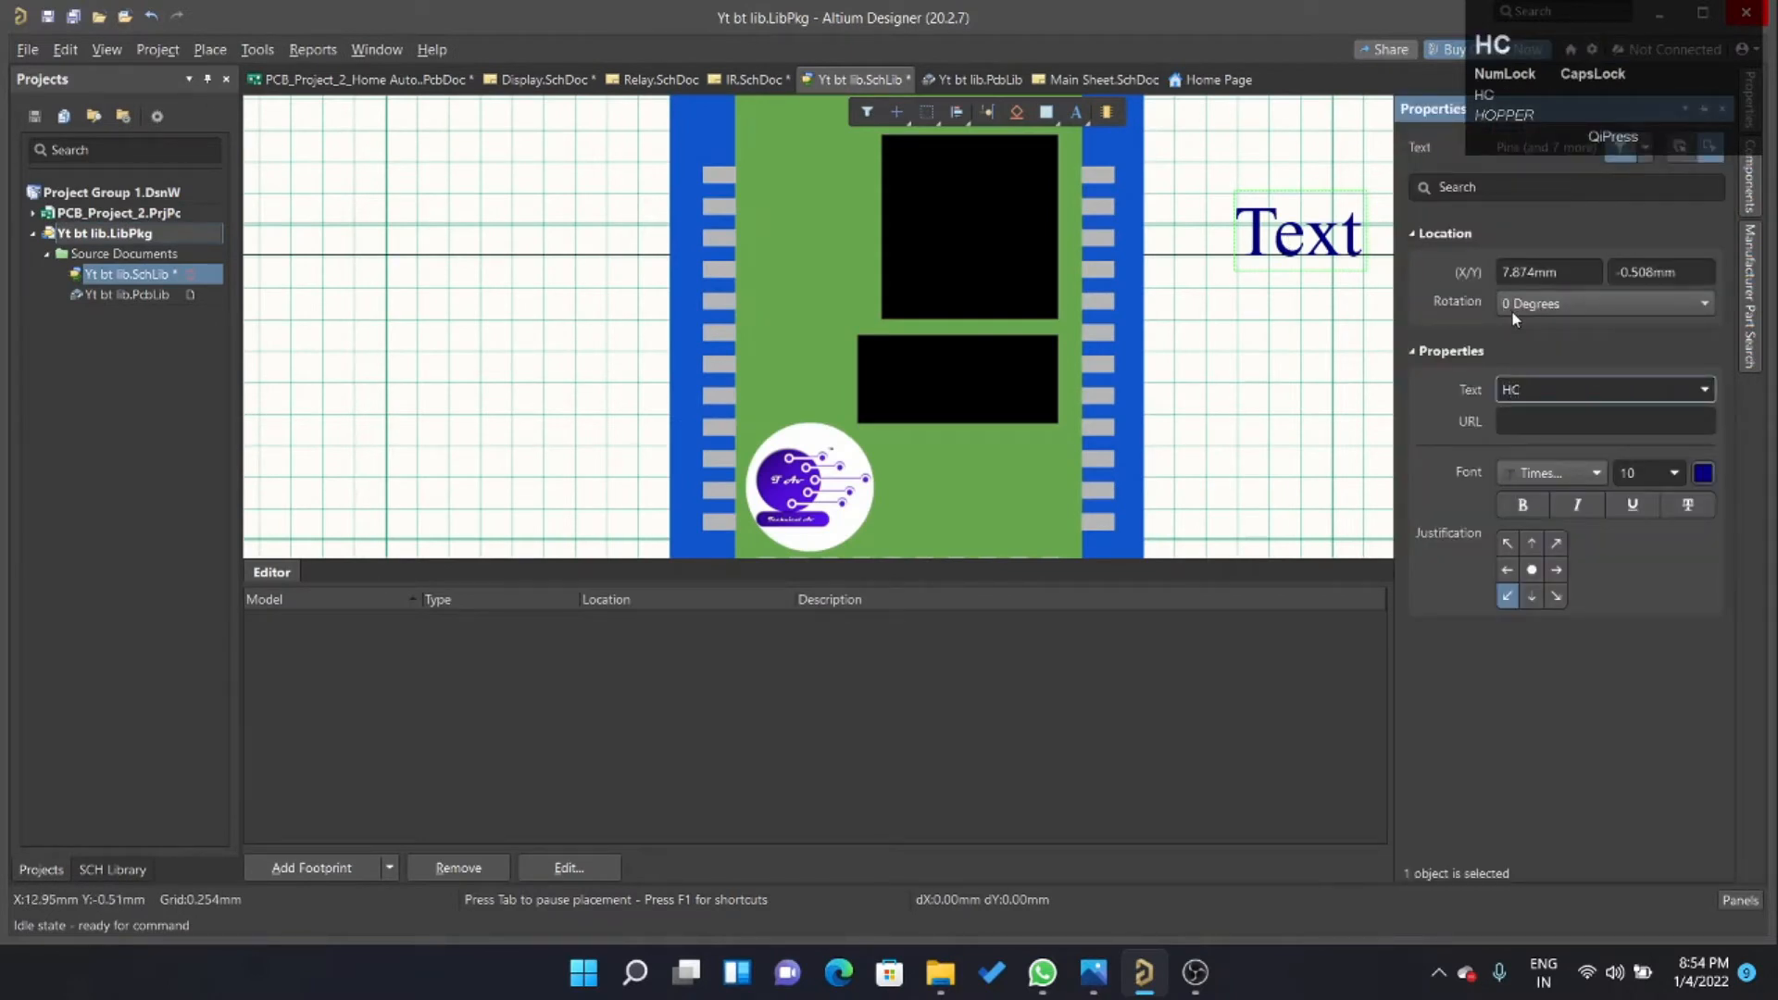
text(-05)
scroll(1334, 289, up, 1)
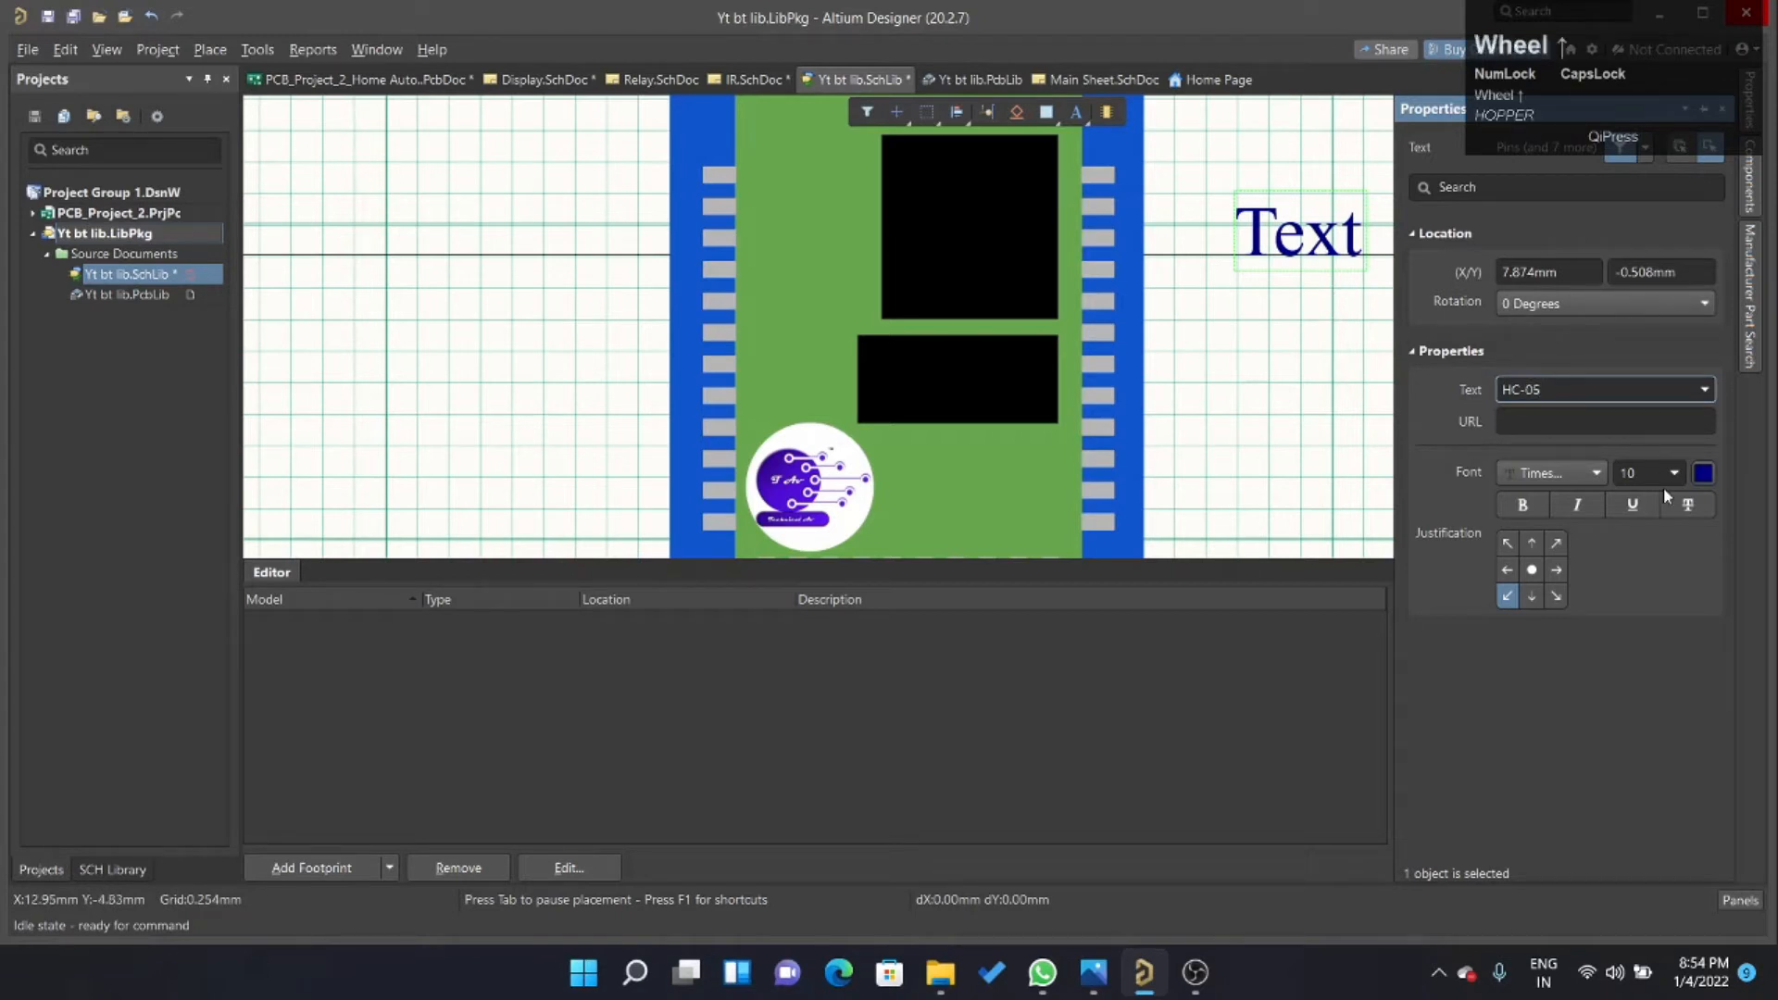
click(1704, 475)
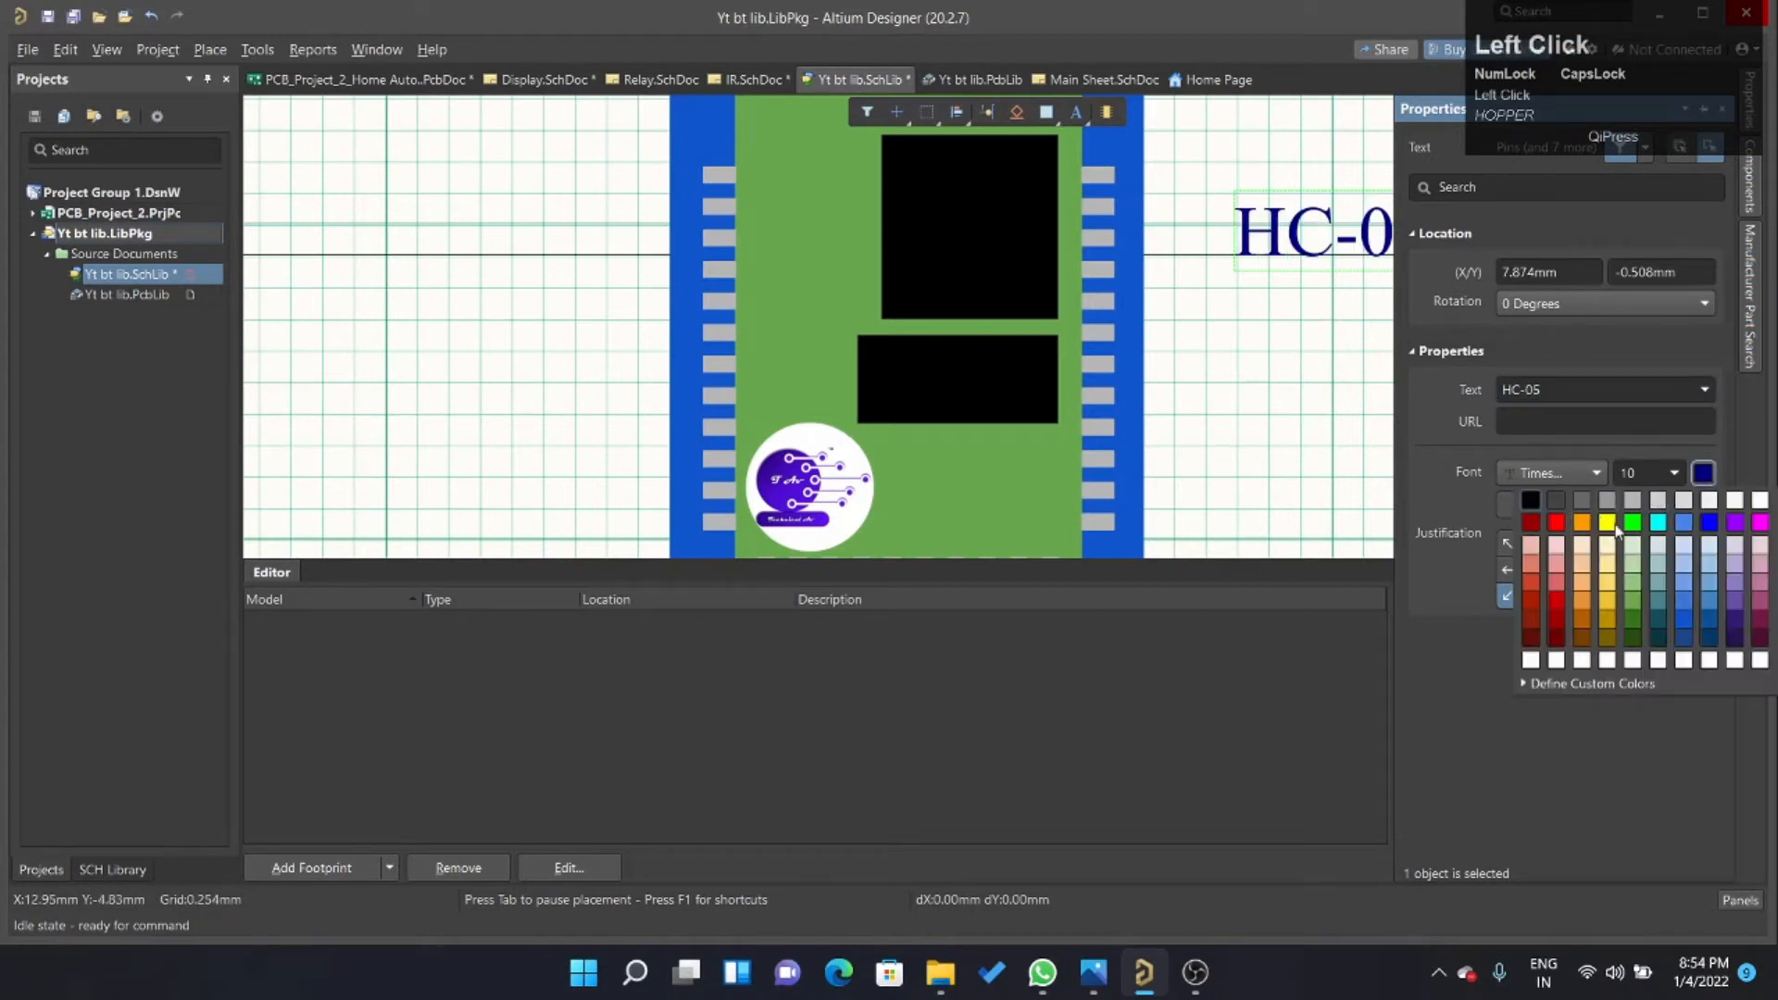
click(1730, 503)
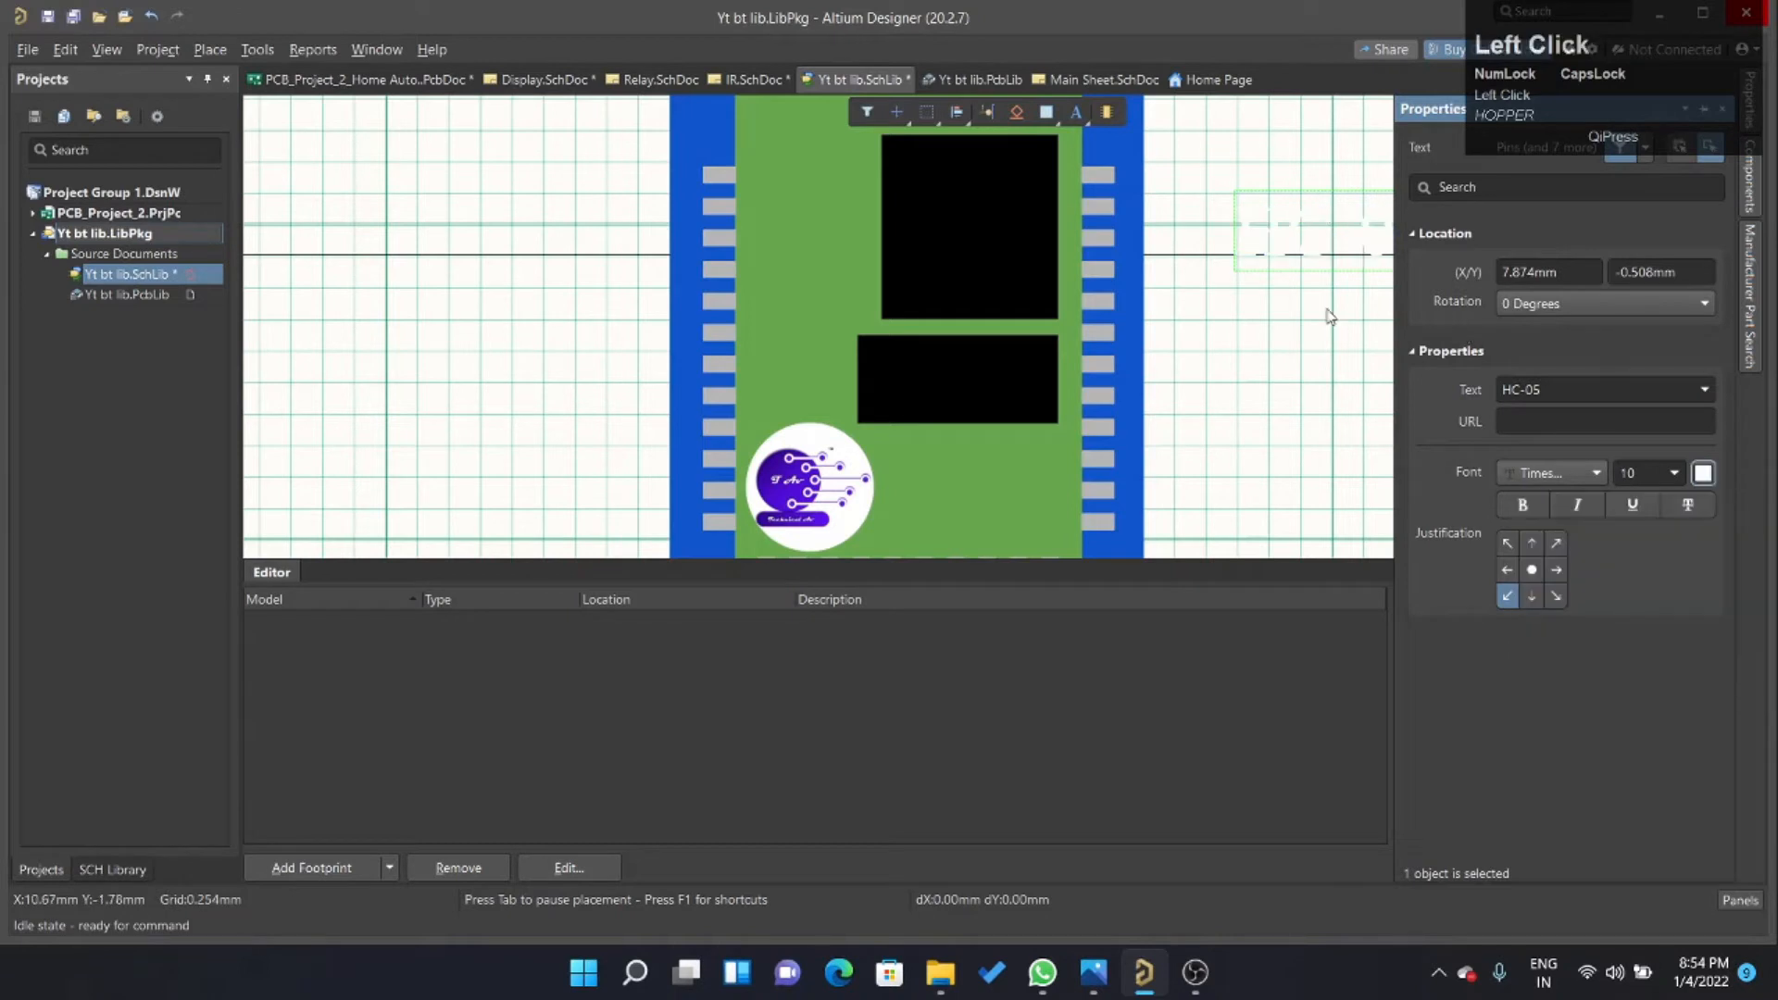
Move the HC-05 label onto the upper black chip, rotated 270 degrees, and reduce its font size to fit centred inside.
drag(1326, 231, 963, 205)
key(space)
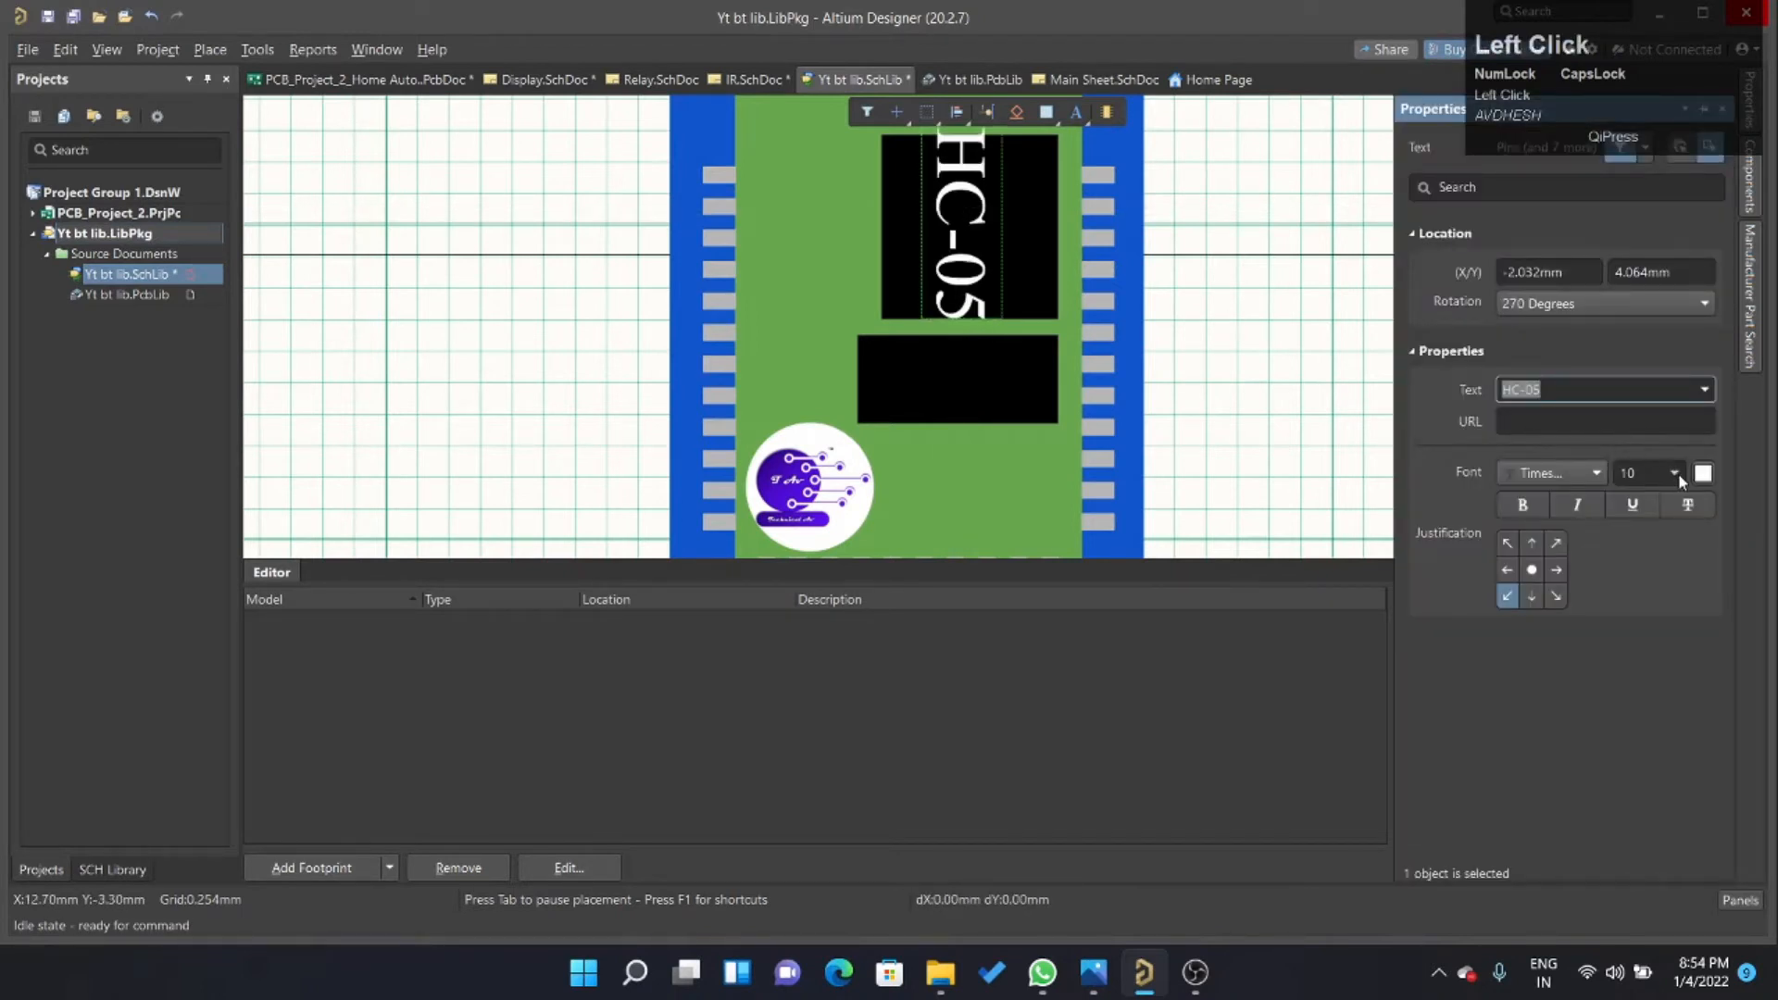
click(1678, 474)
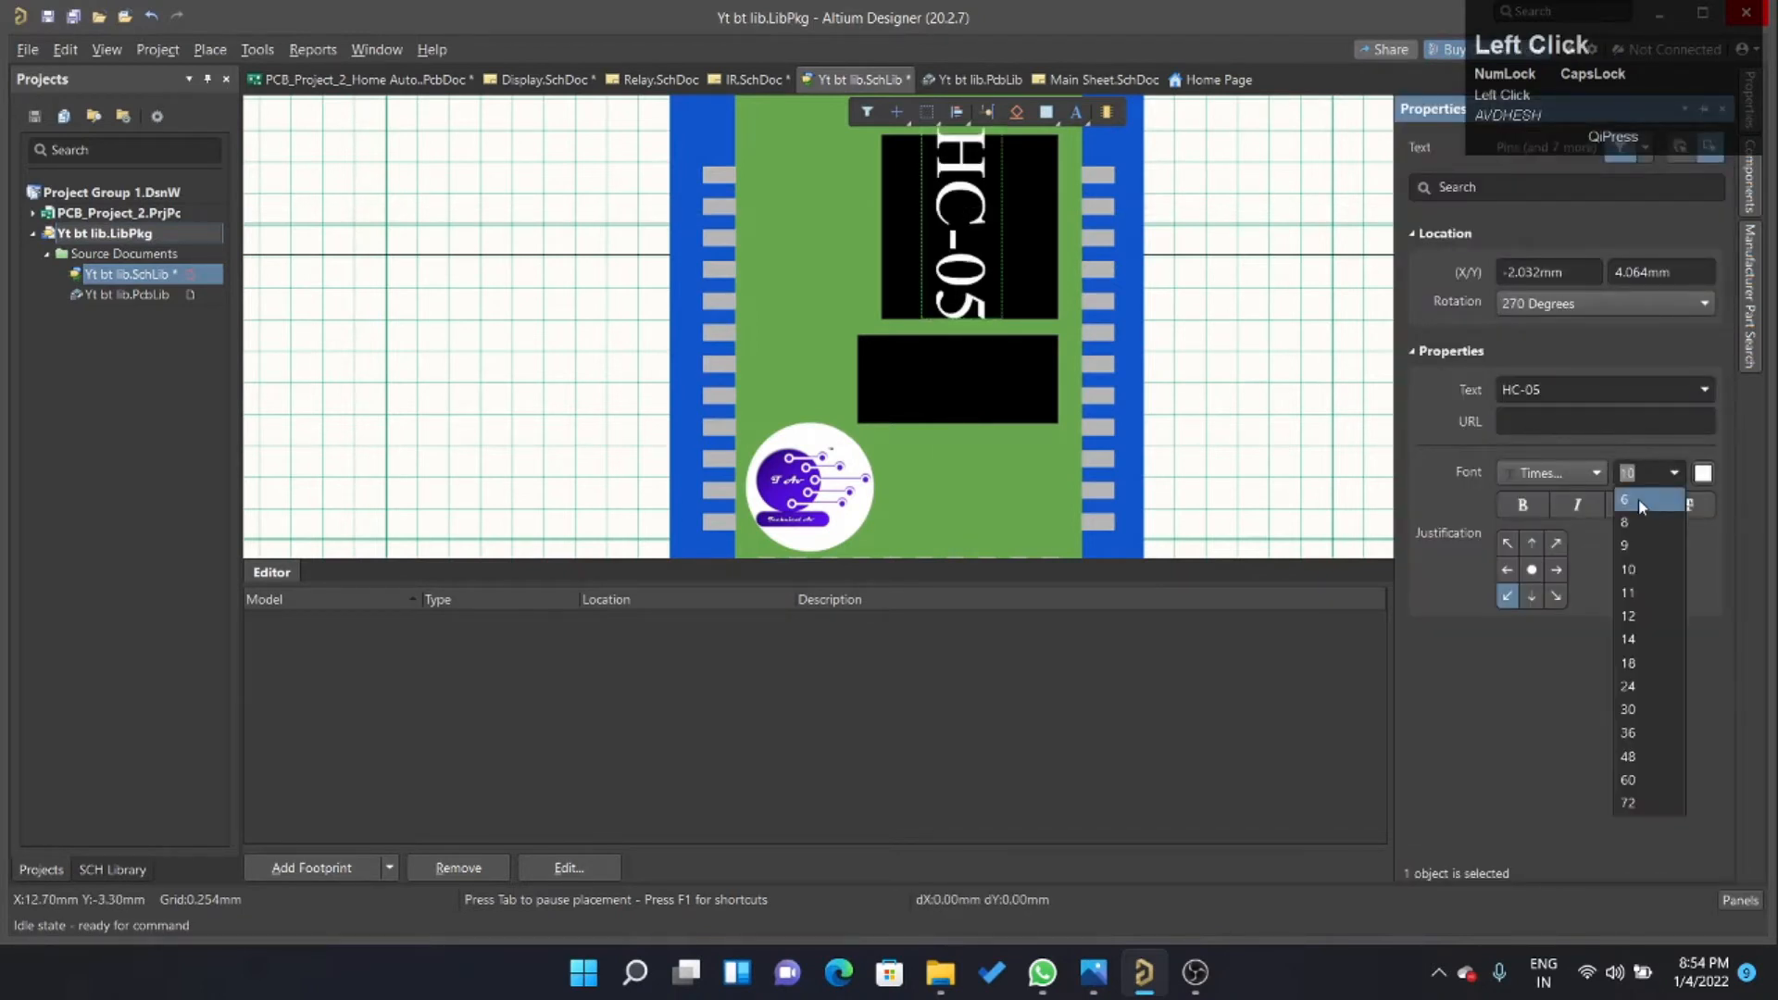
click(1637, 555)
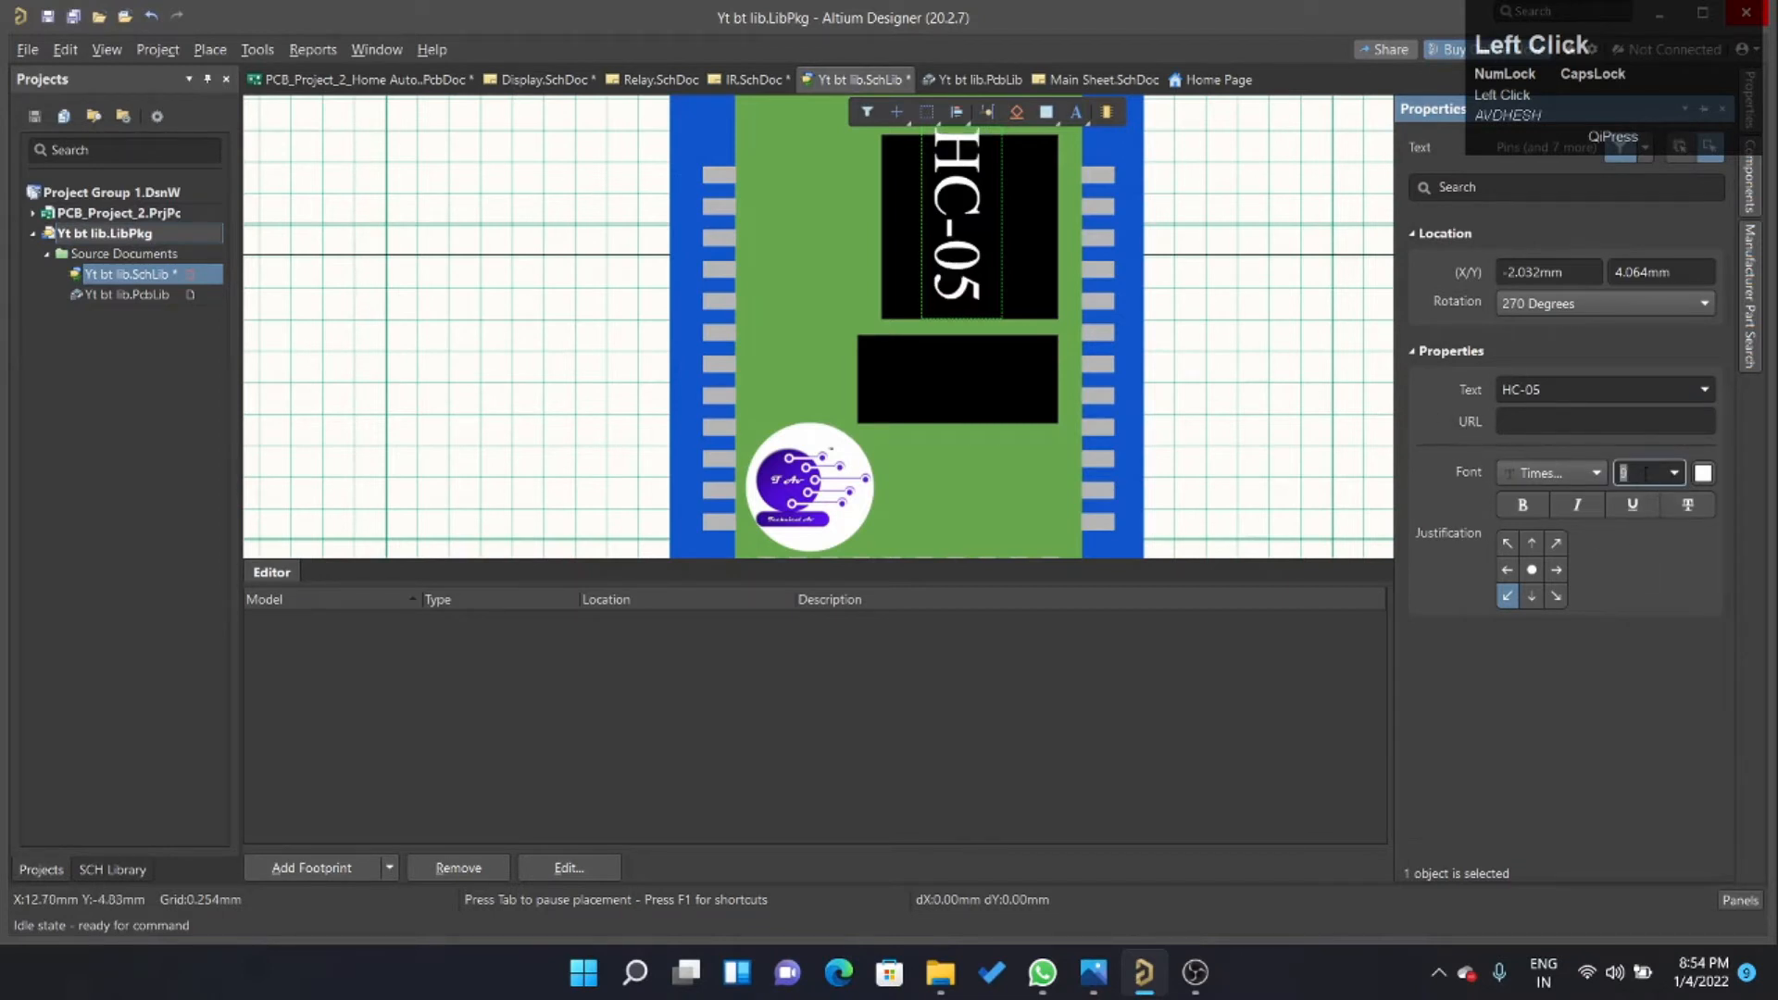
click(1054, 213)
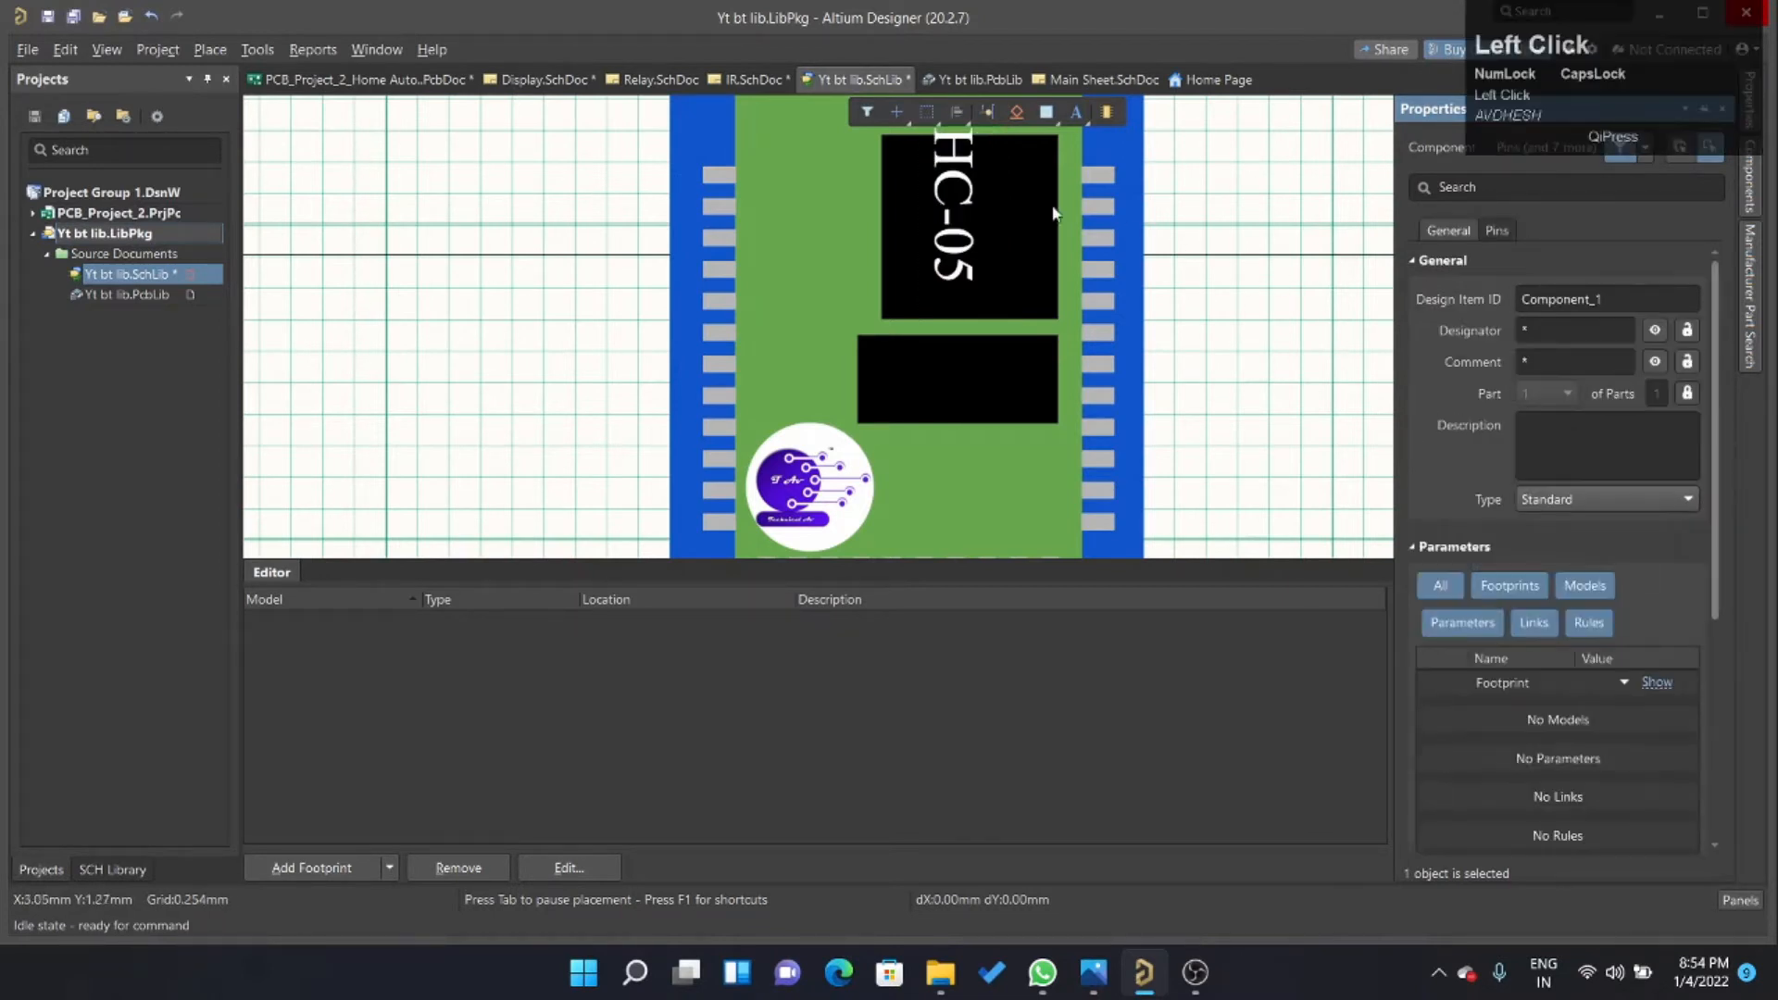
click(961, 206)
click(961, 201)
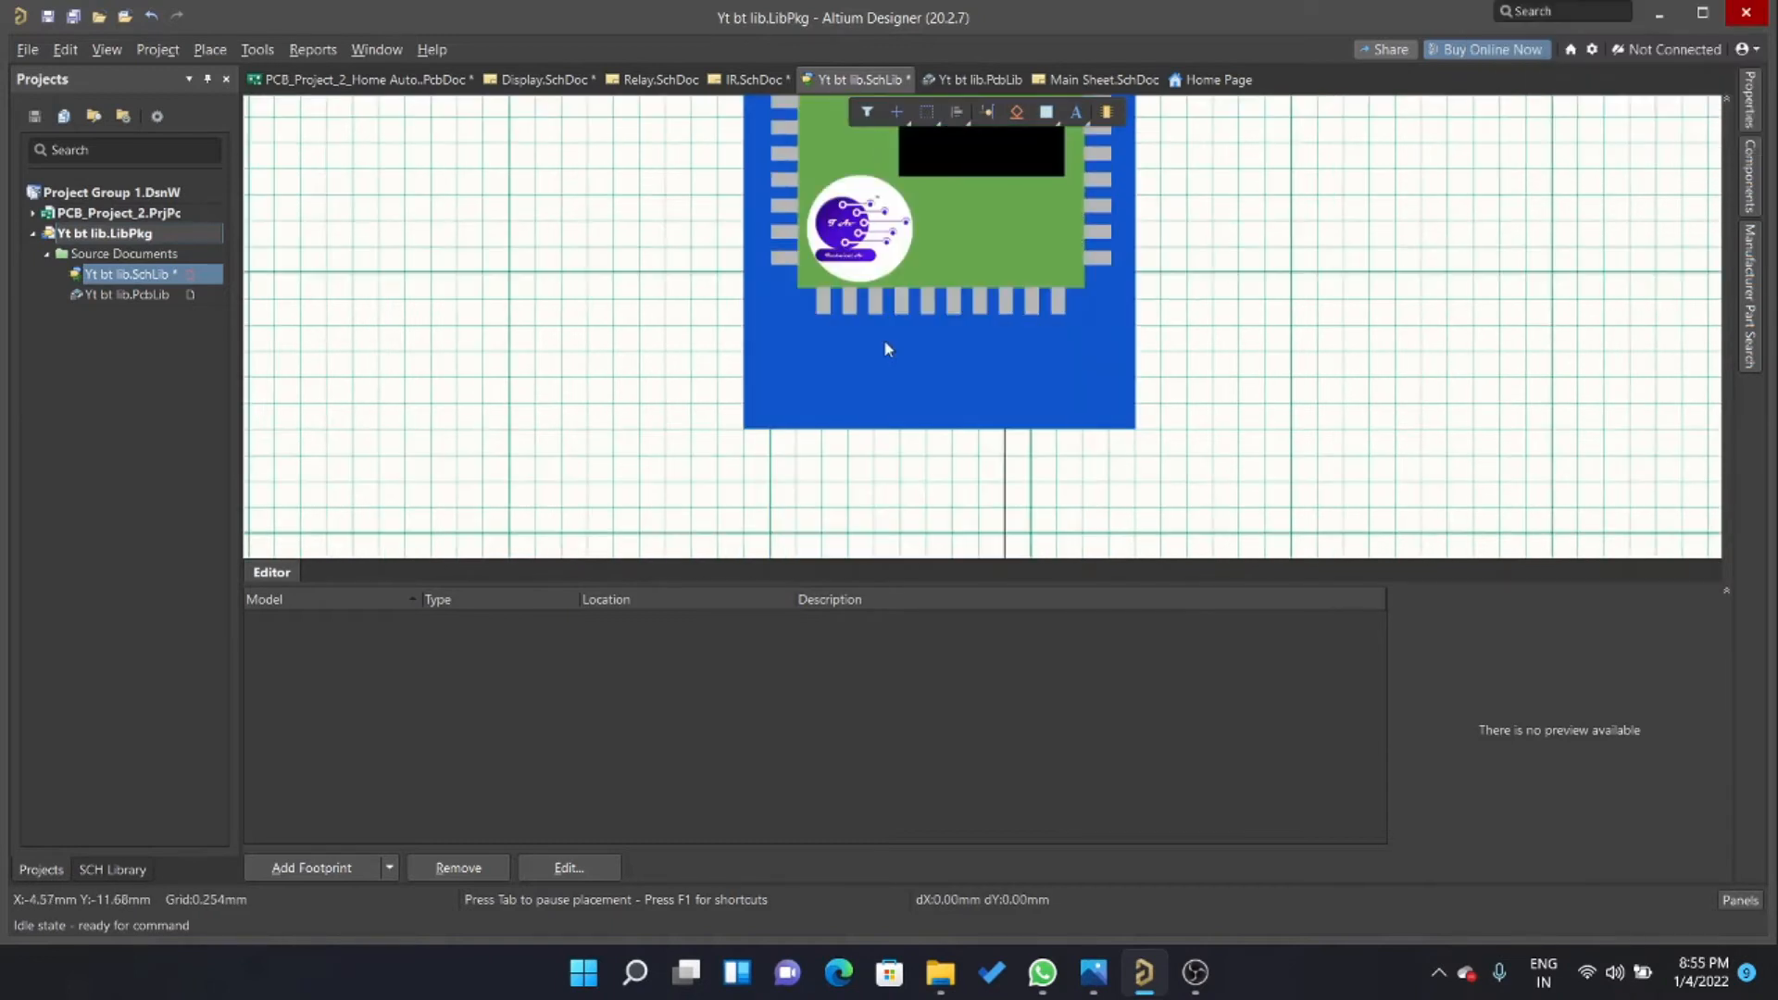
Place six vertical pins spaced 2.5 mm apart on a 2.5 mm snap grid, extending downward from the blue board's lower edge.
key(g)
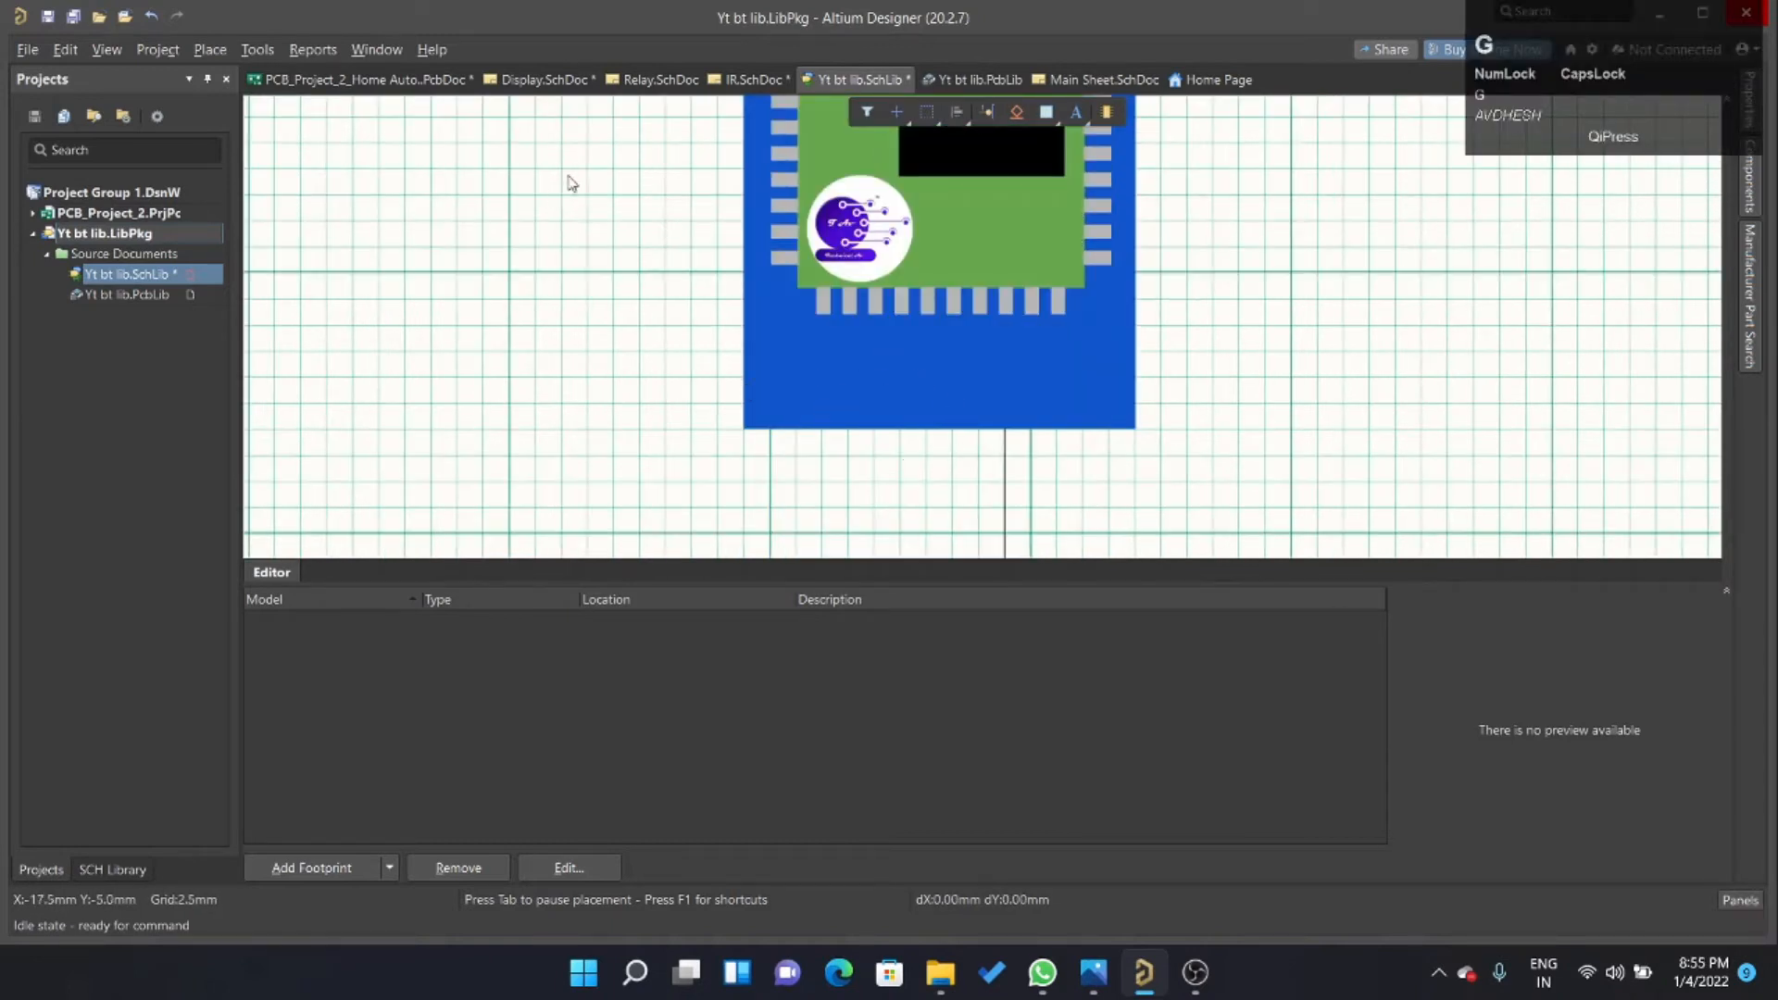
ctrl+scroll(952, 400, down, 2)
ctrl+scroll(1030, 163, up, 2)
ctrl+scroll(1030, 163, up, 1)
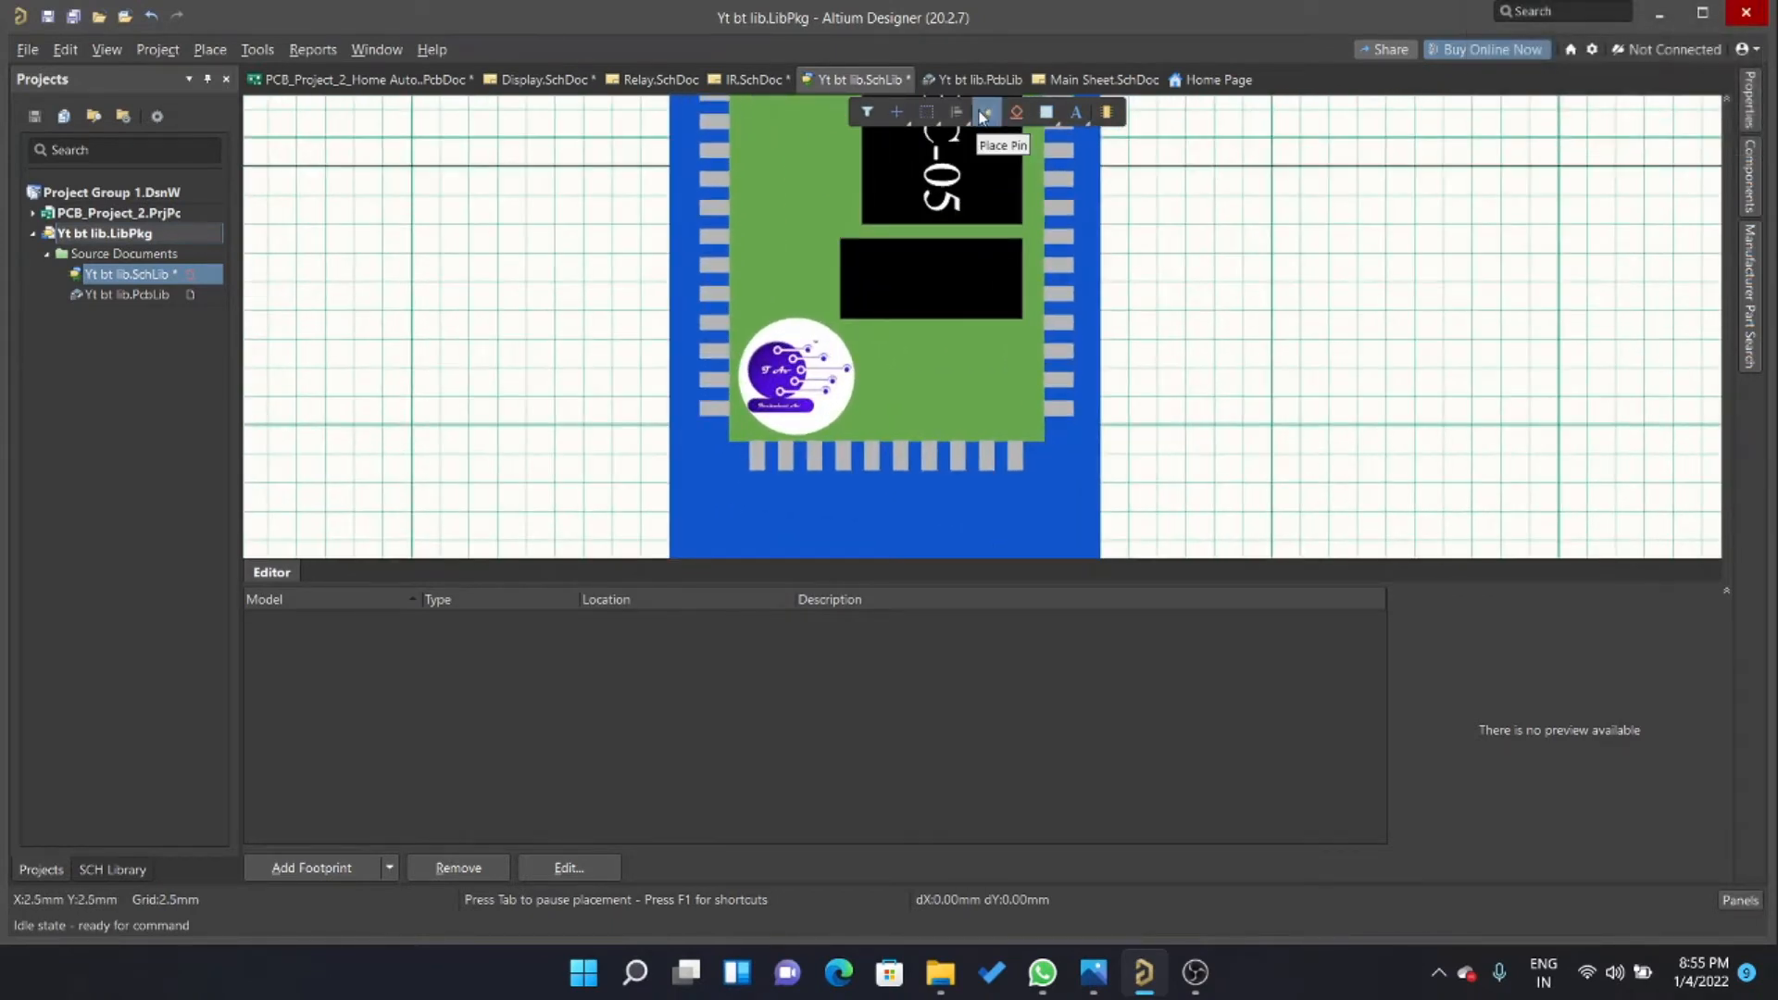
click(987, 118)
ctrl+scroll(958, 286, down, 3)
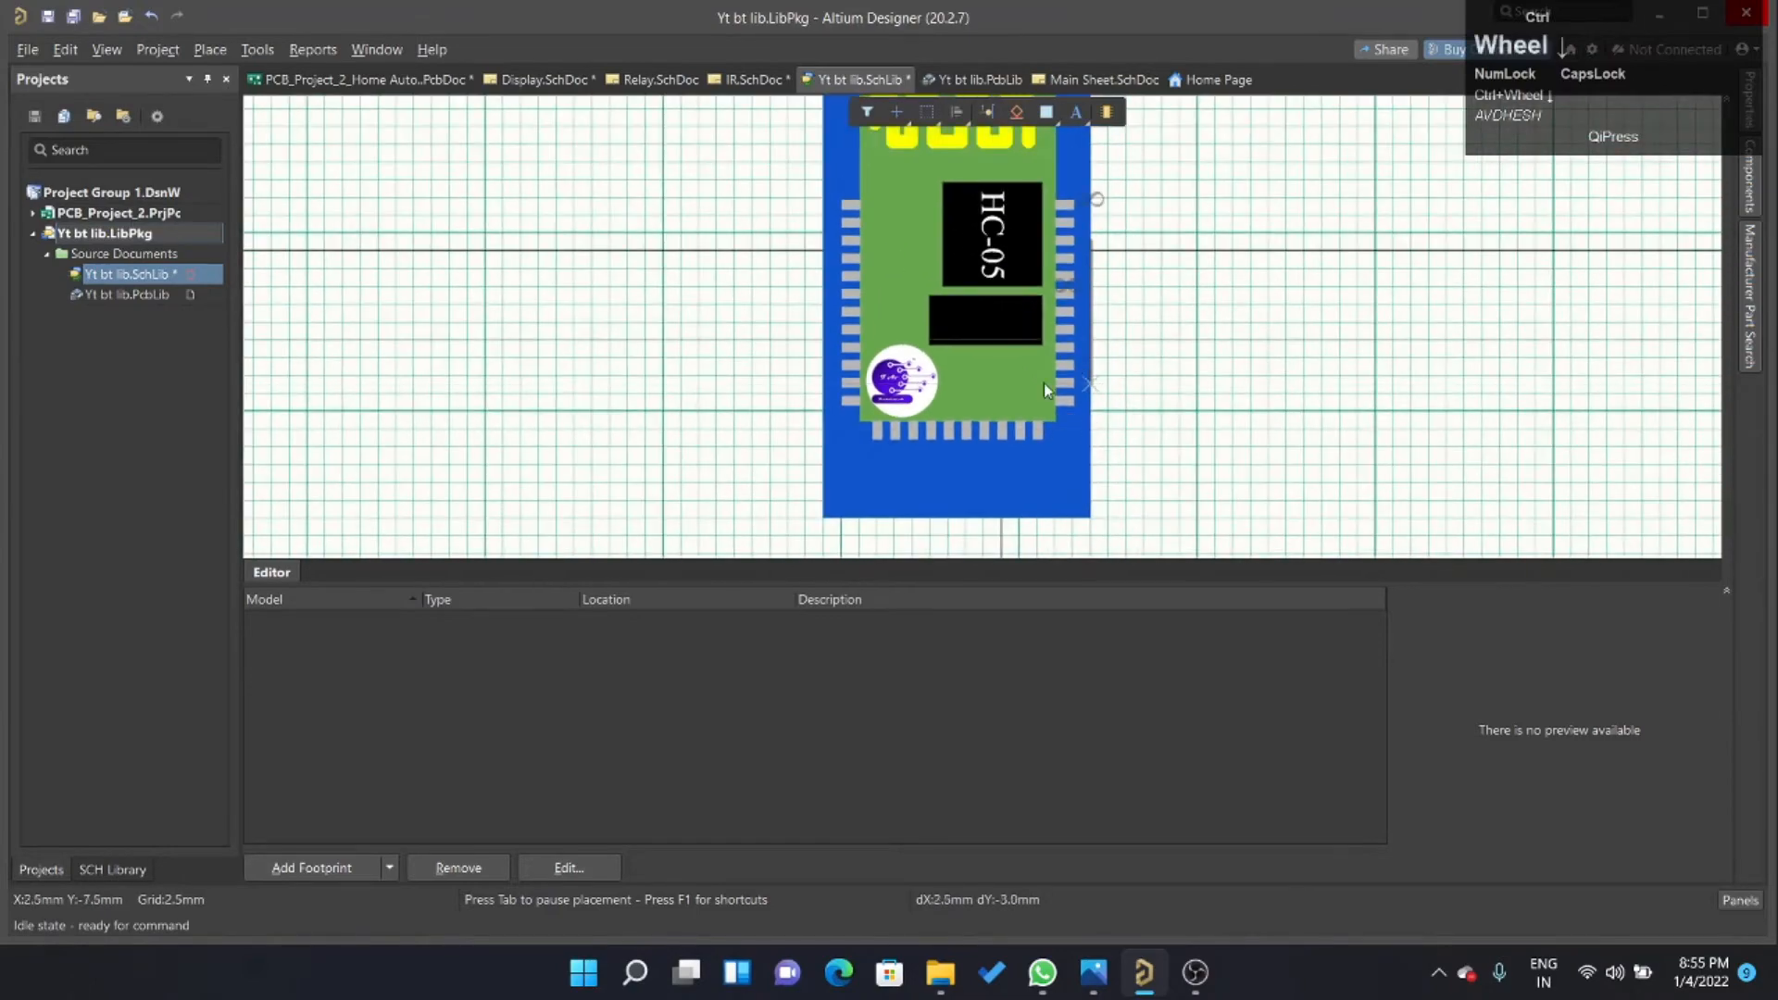
ctrl+scroll(815, 425, down, 2)
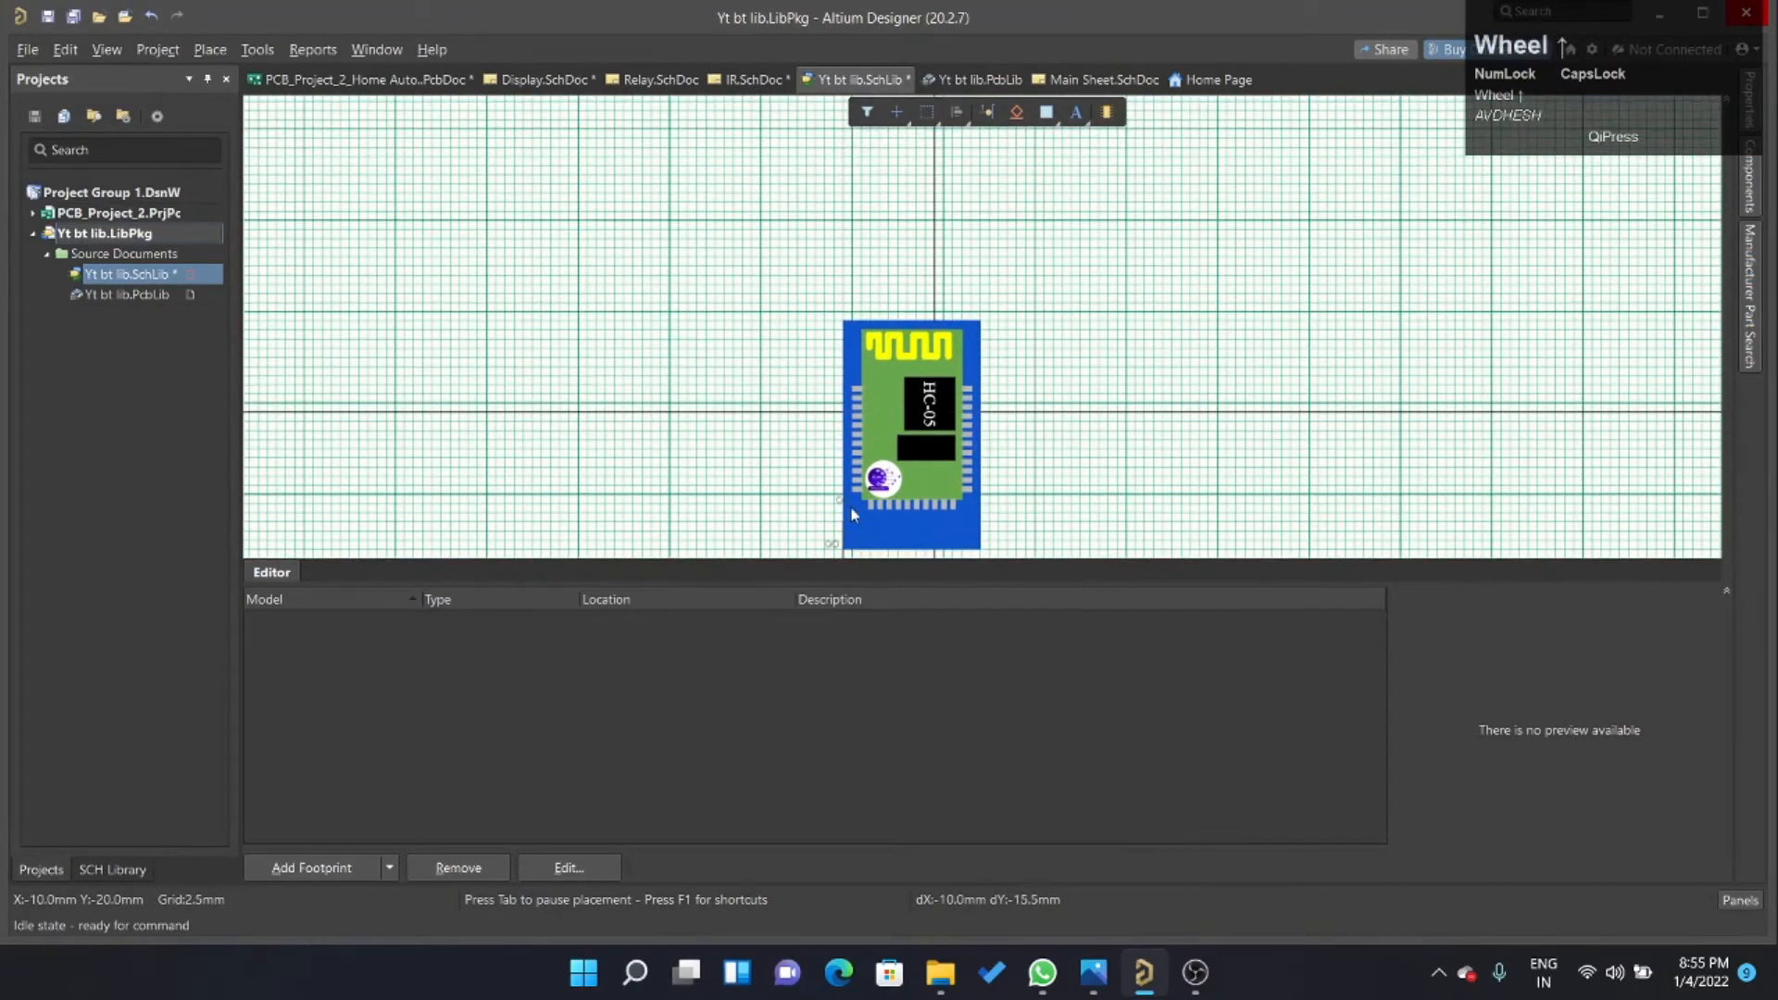
ctrl+scroll(819, 381, up, 5)
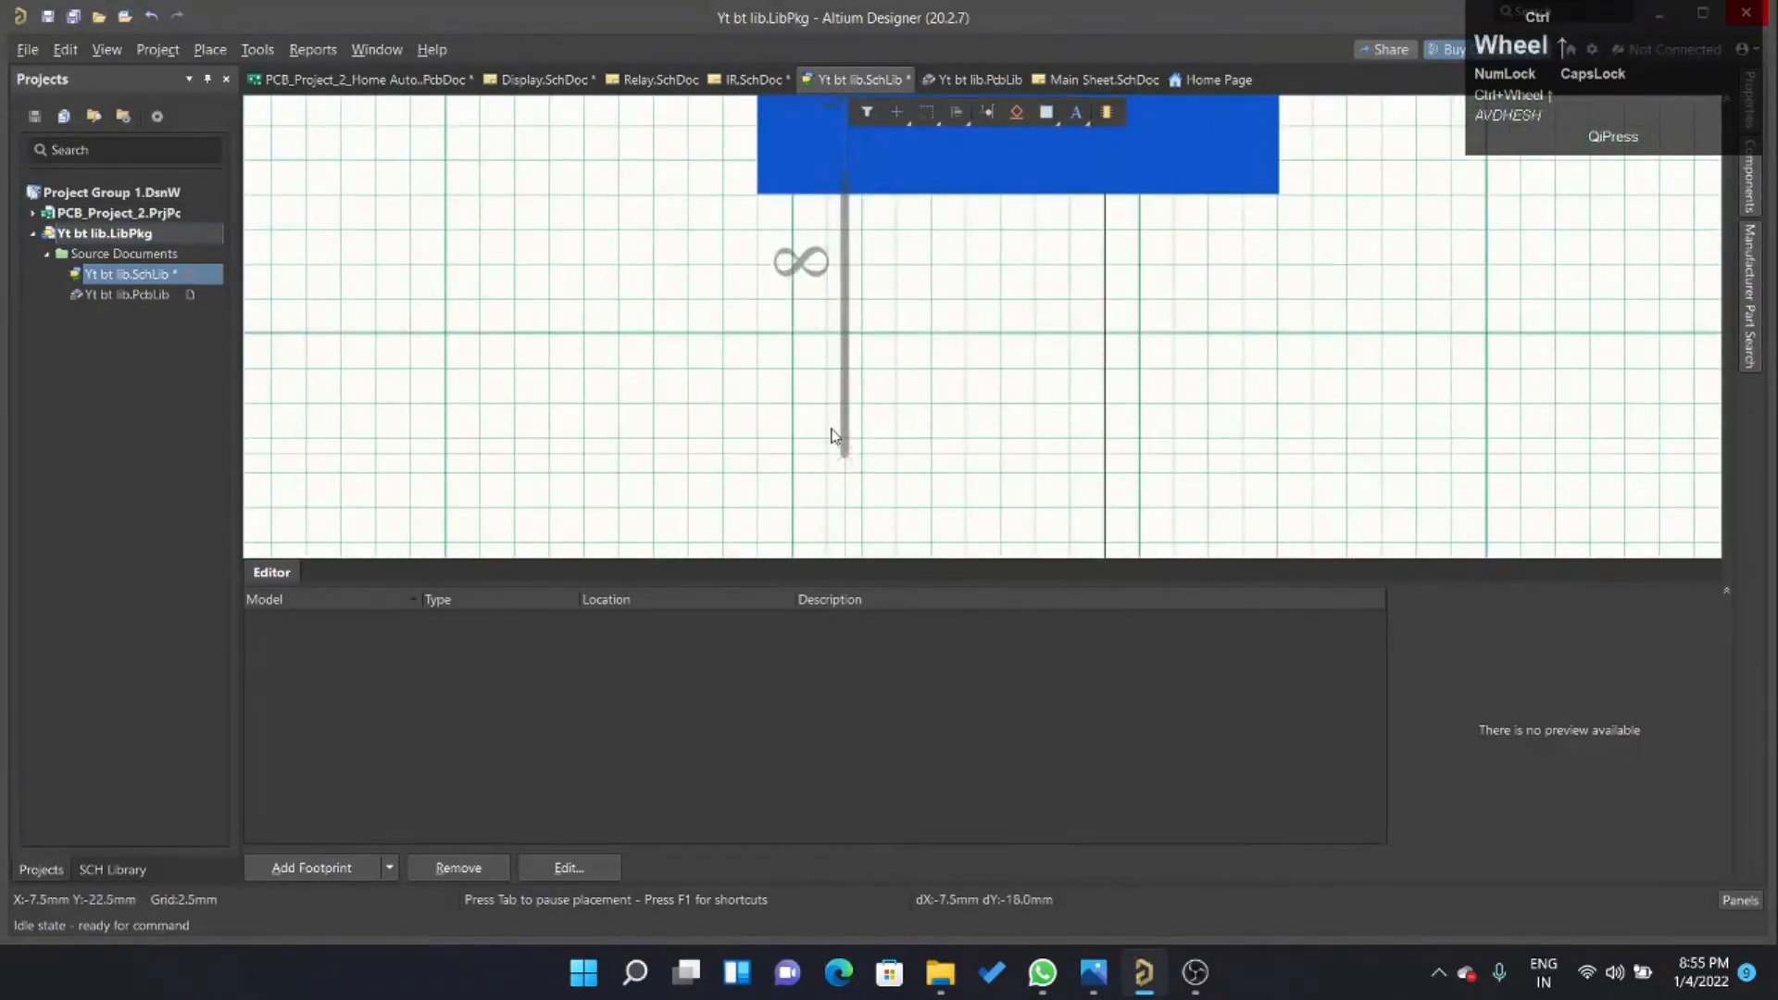
click(839, 428)
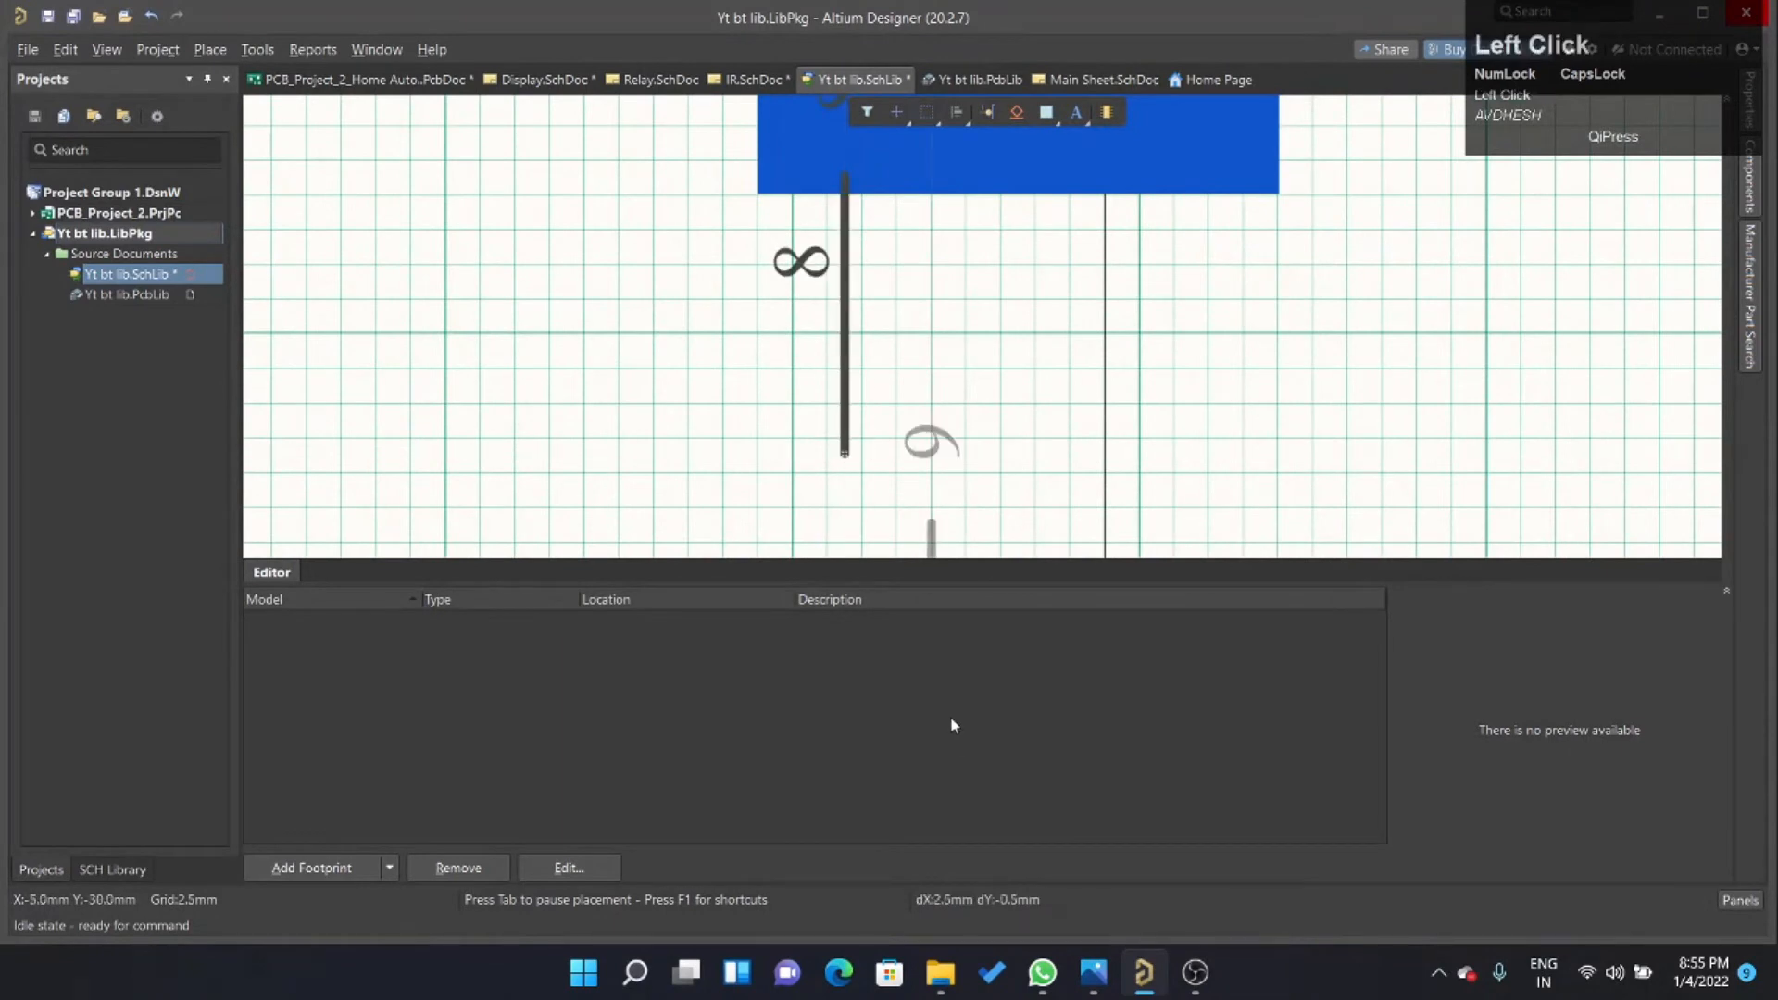
click(913, 405)
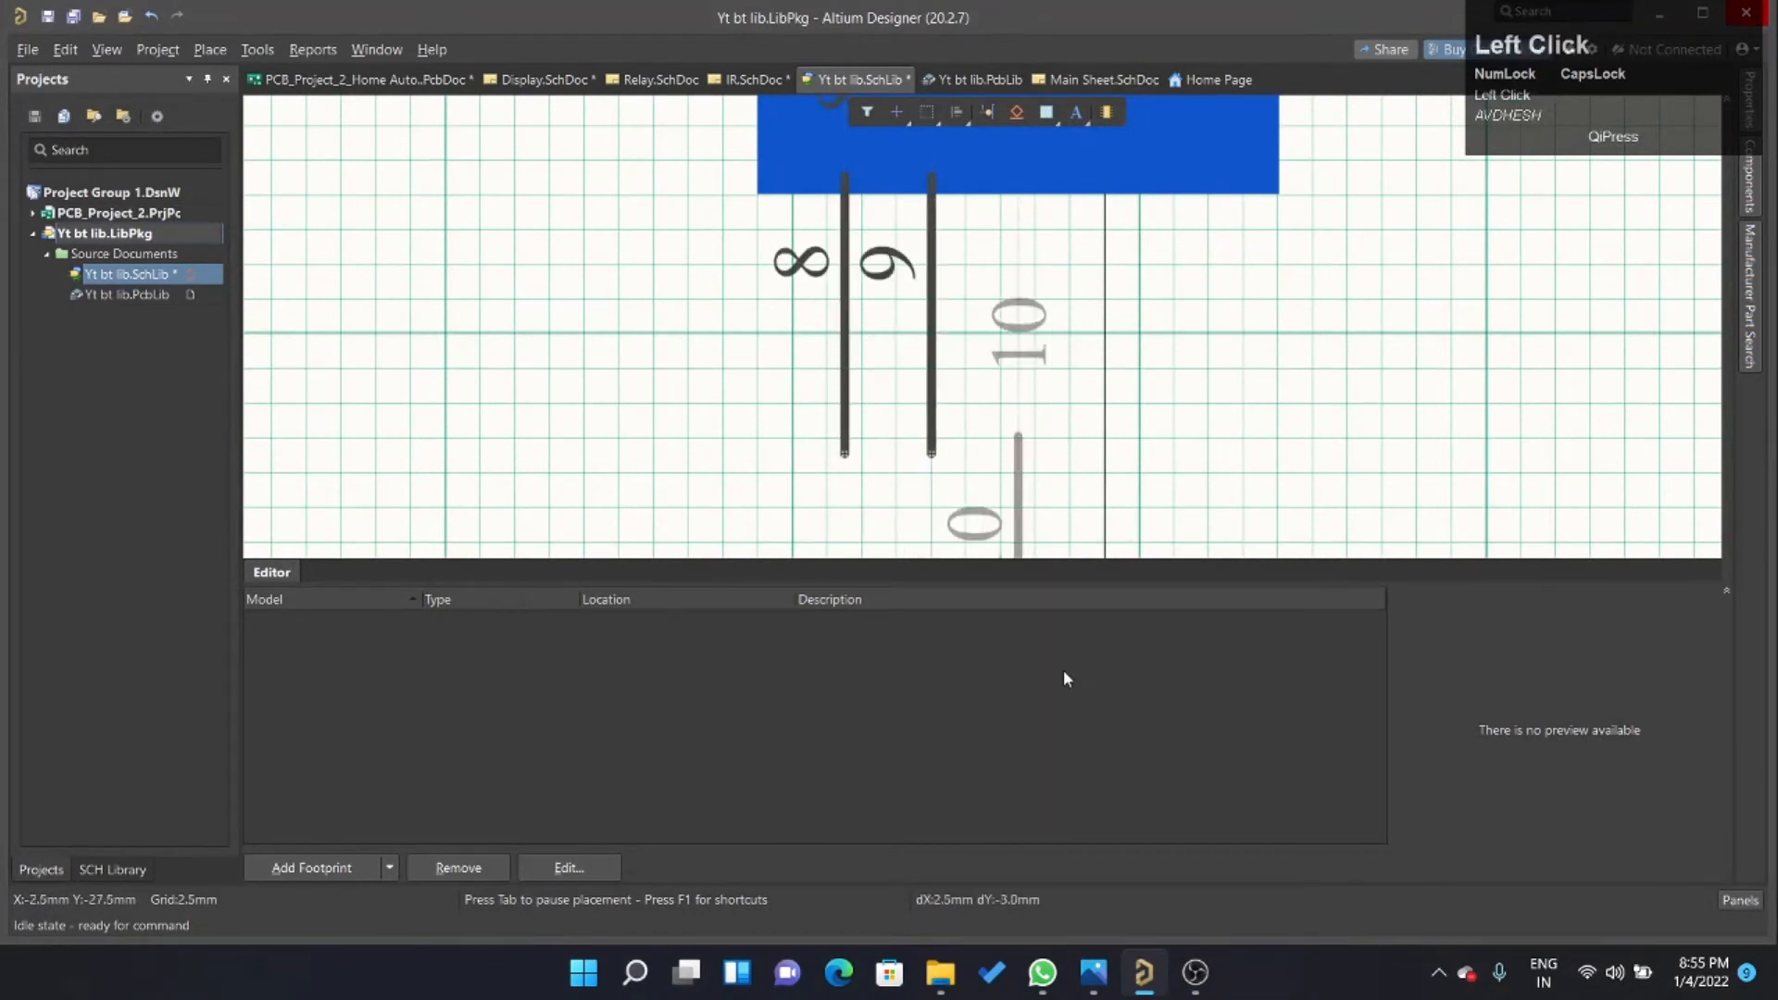
click(988, 429)
click(1067, 429)
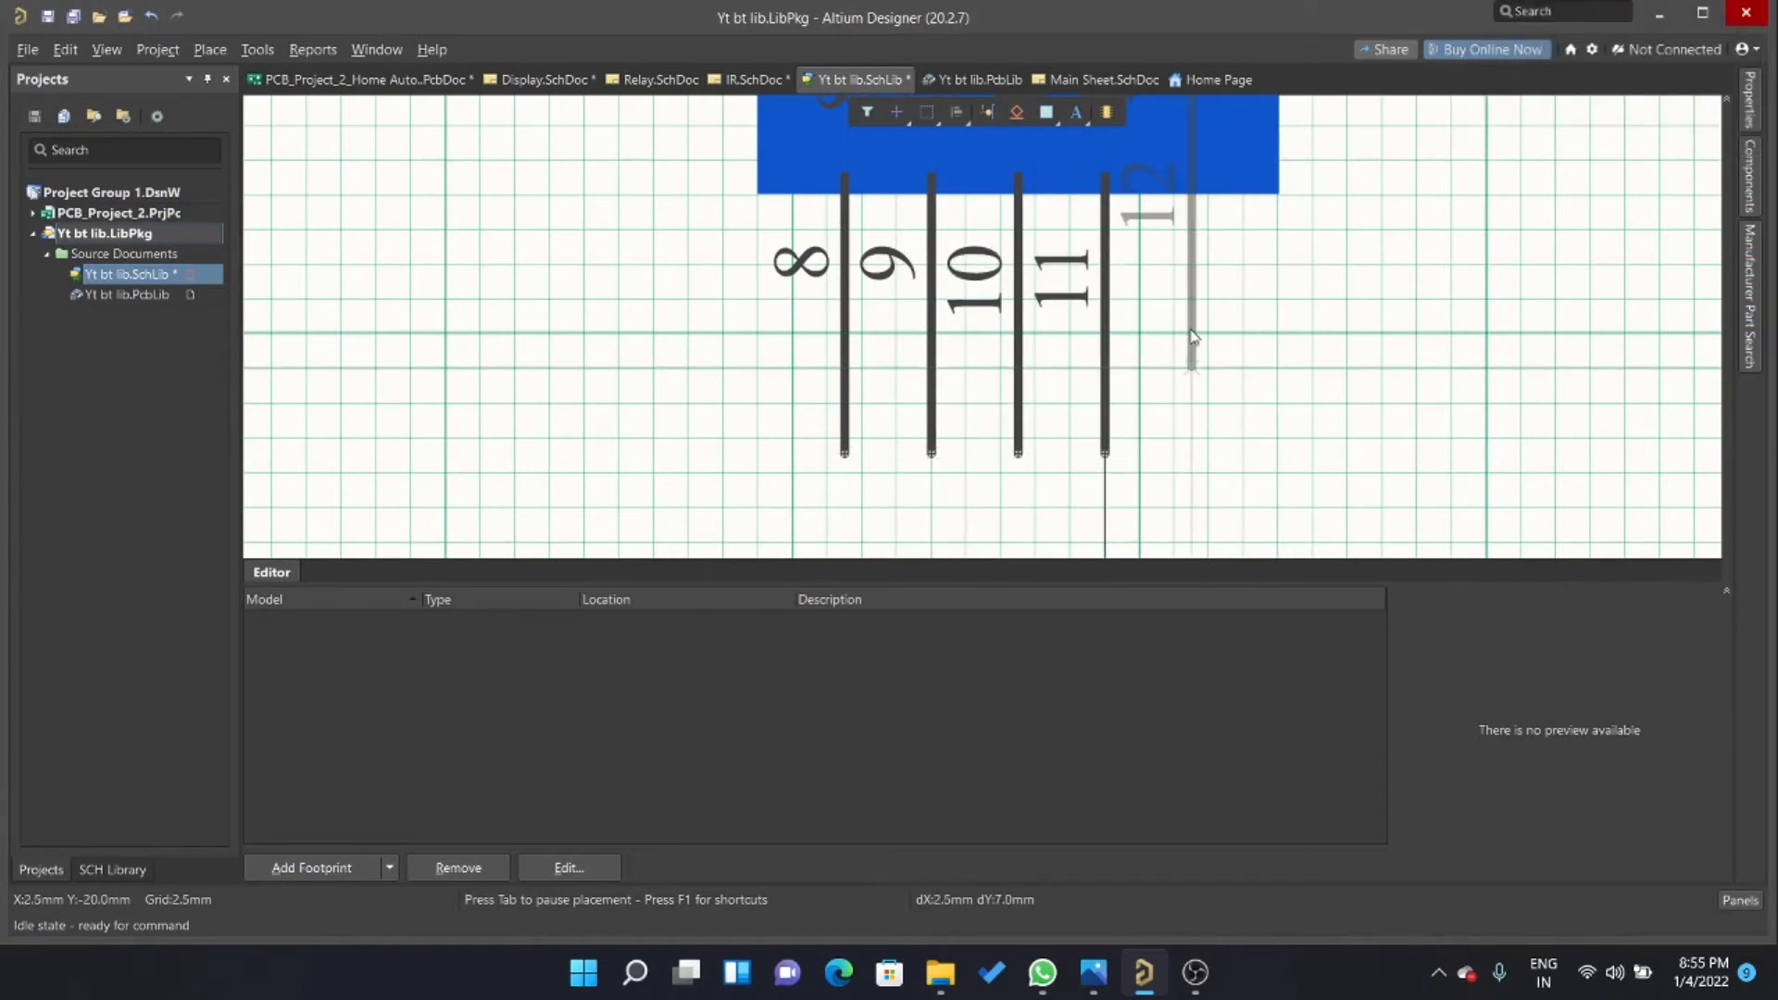
click(1181, 409)
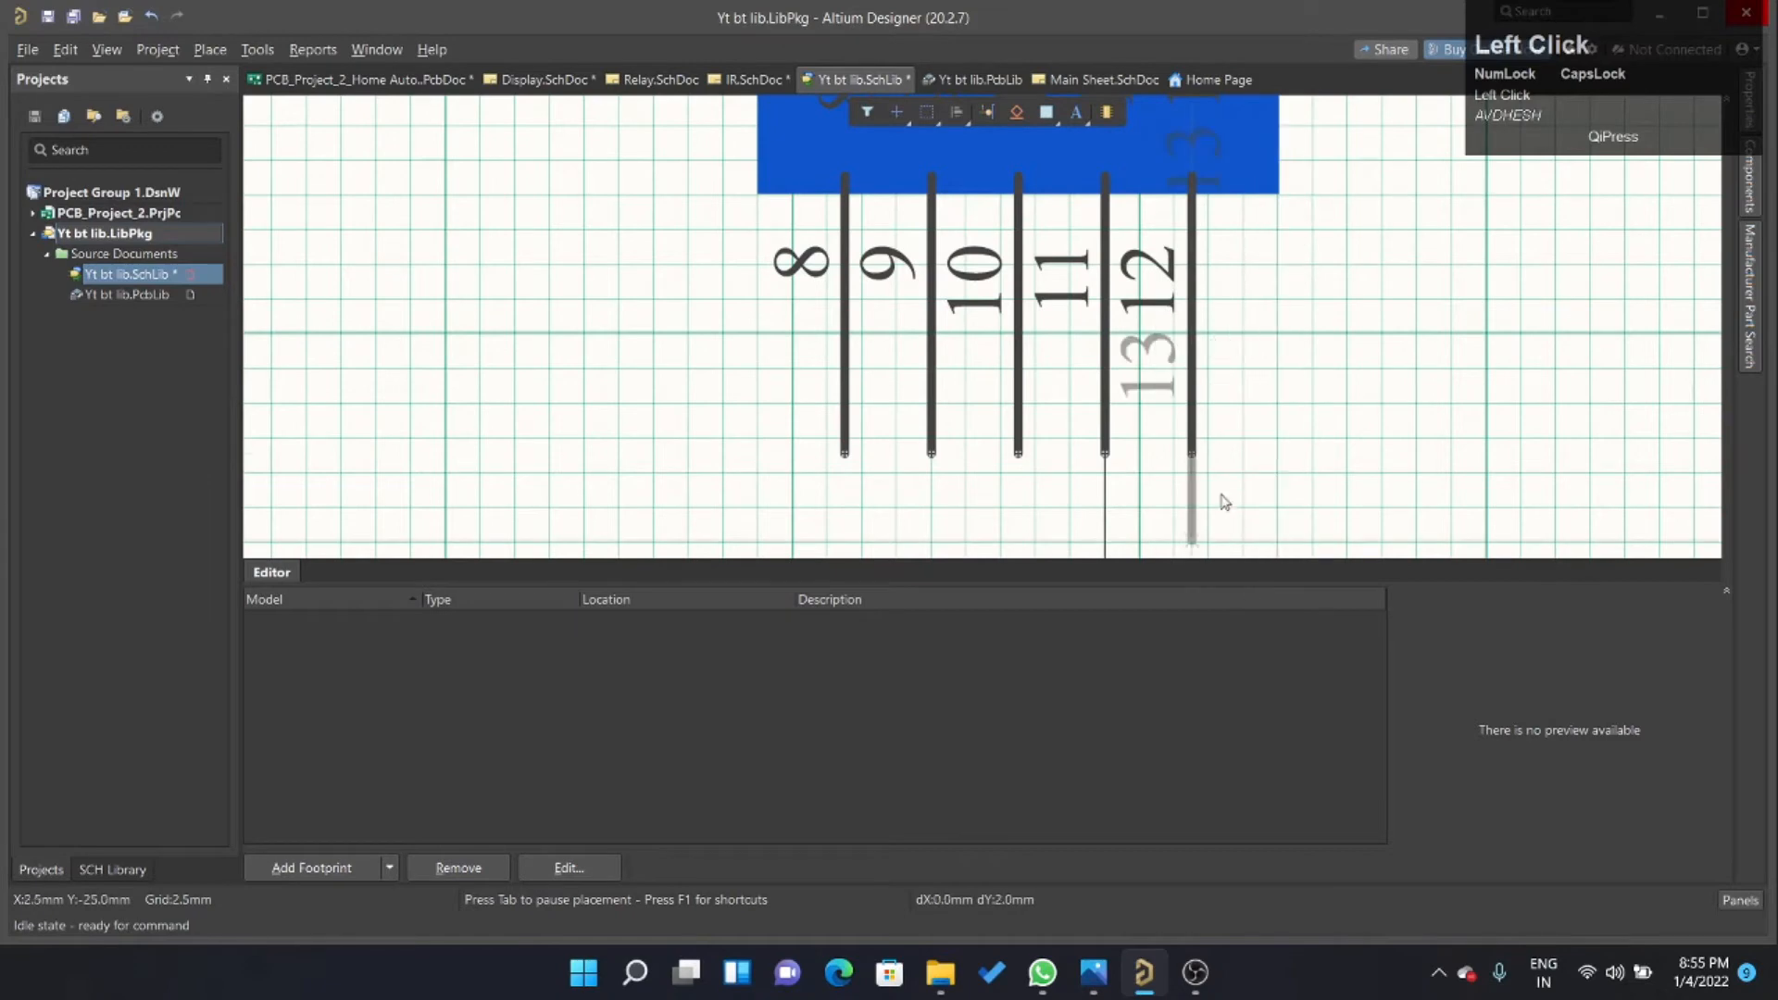
click(1245, 450)
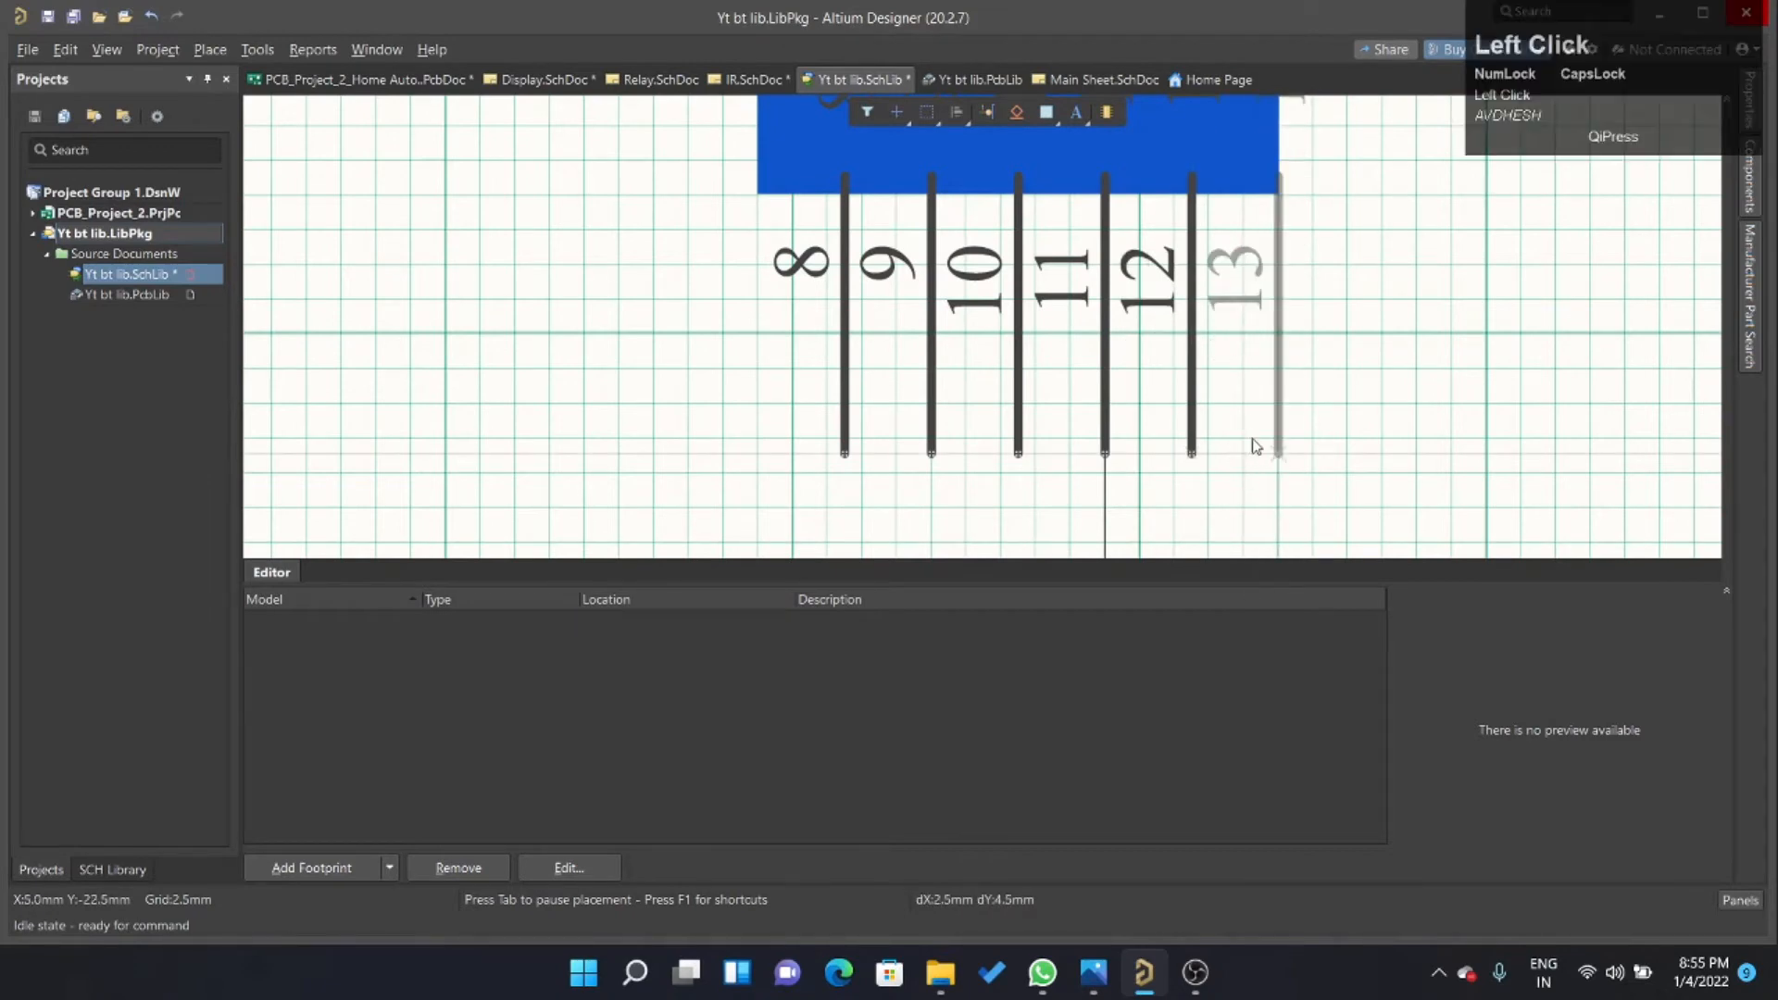
right_click(1453, 268)
Set the snap grid to 1 mm and shift all six pins together 1 mm to the right along the board's lower edge.
scroll(1191, 464, down, 2)
ctrl+scroll(1294, 417, down, 2)
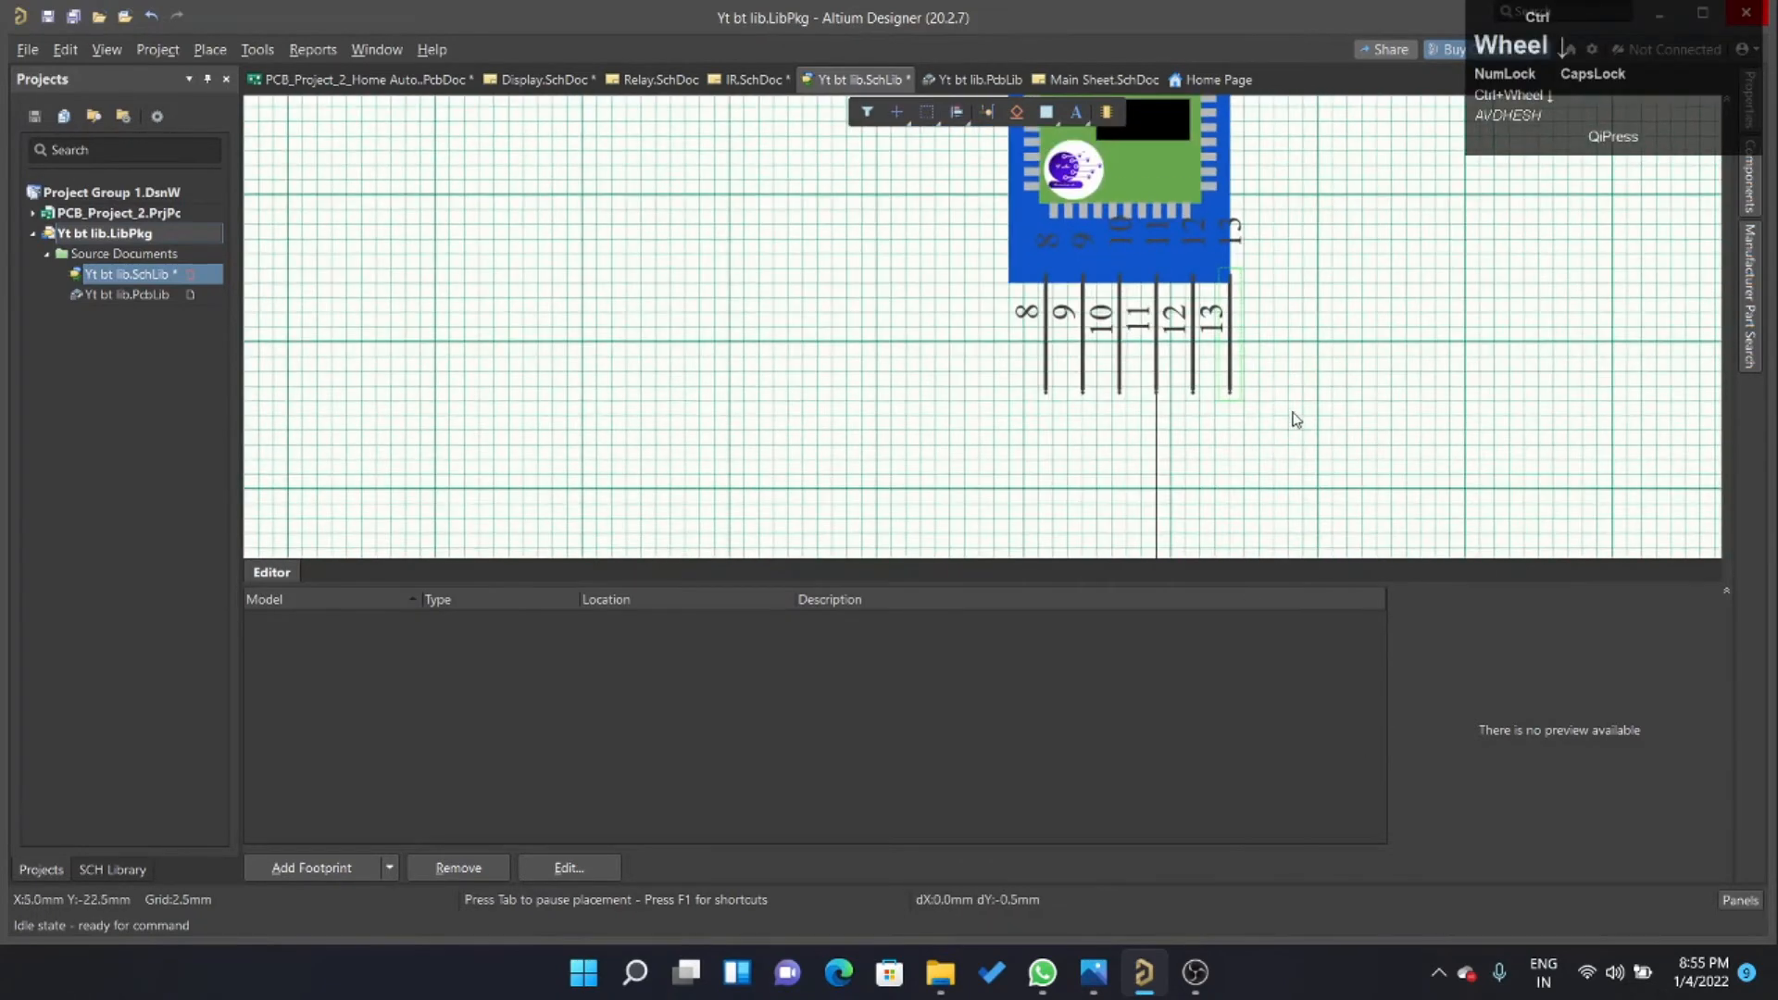
ctrl+scroll(1336, 414, up, 1)
drag(1287, 433, 785, 271)
drag(933, 282, 968, 409)
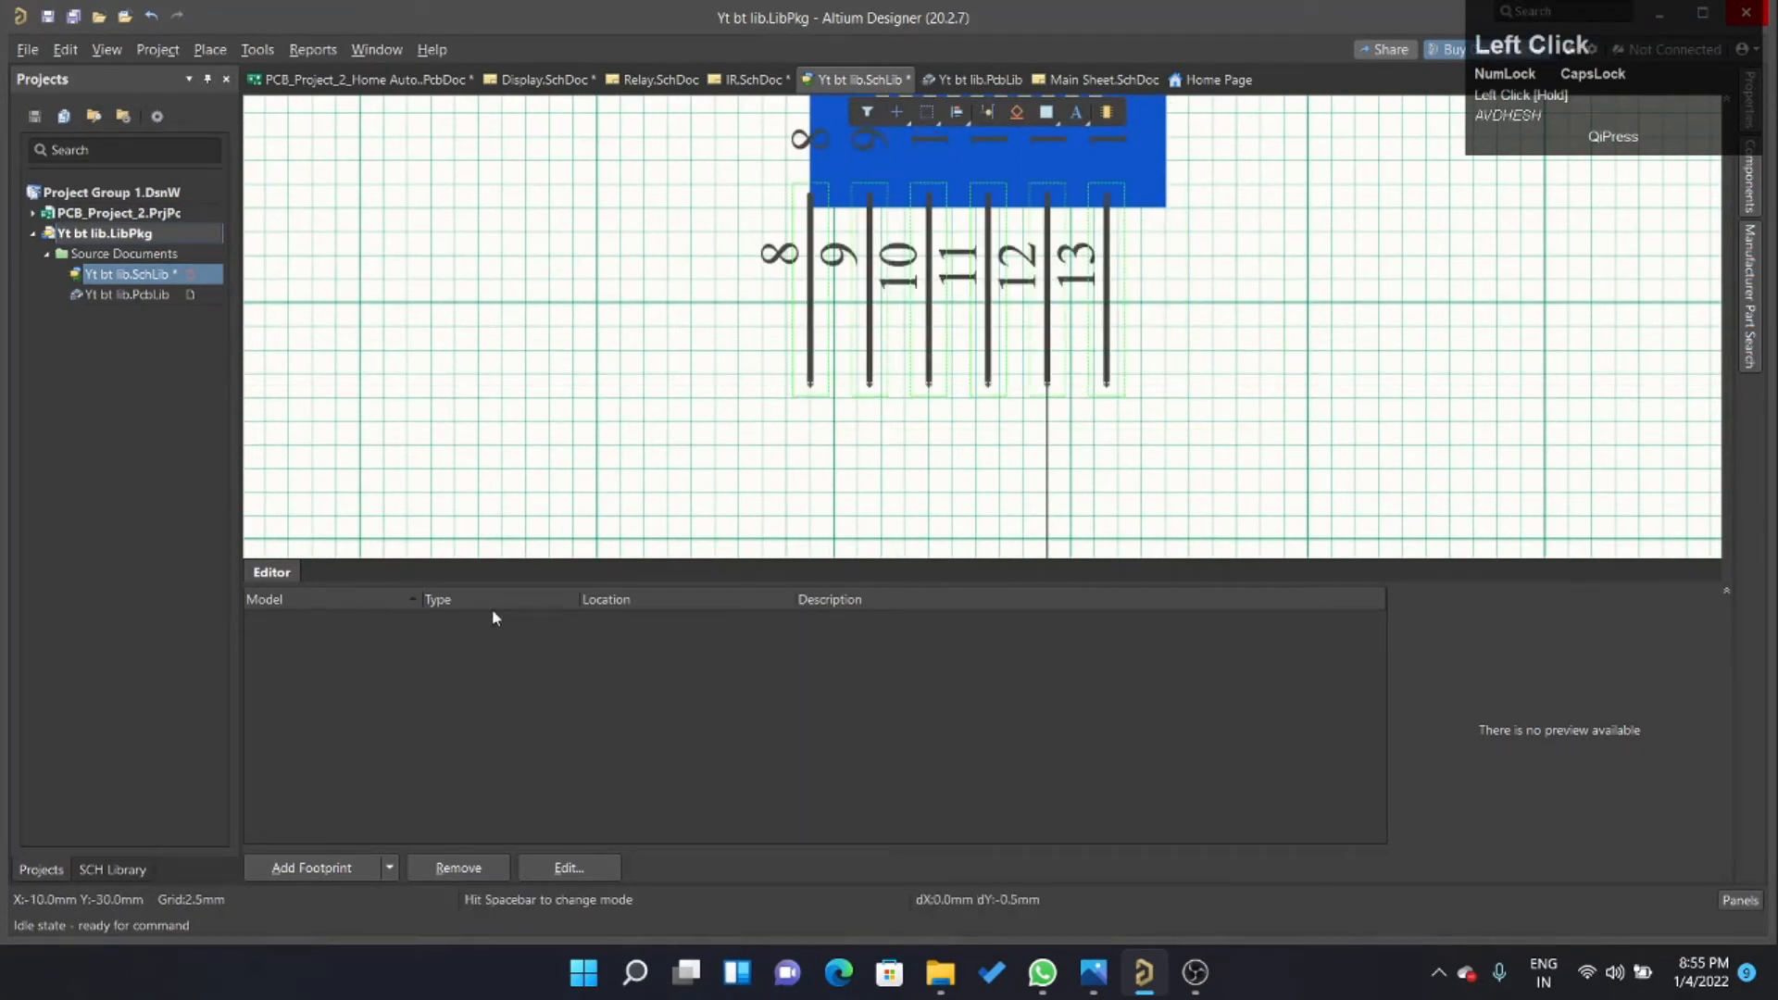
key(g)
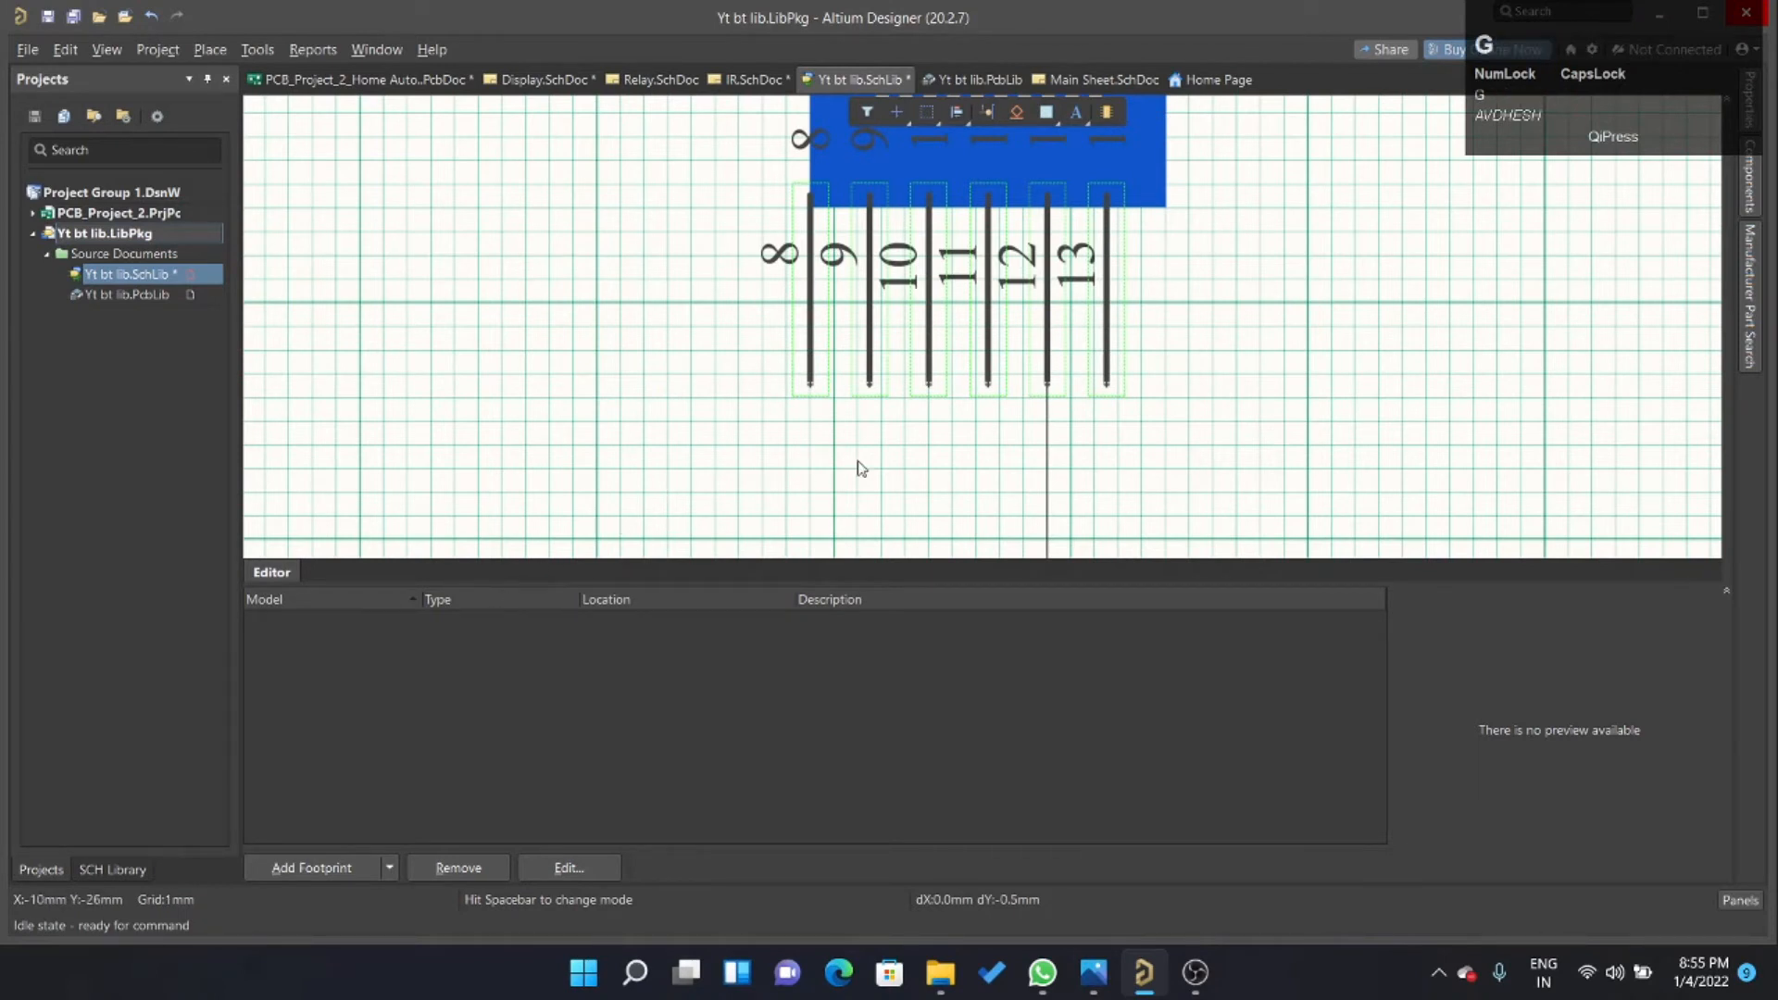
drag(931, 327, 954, 328)
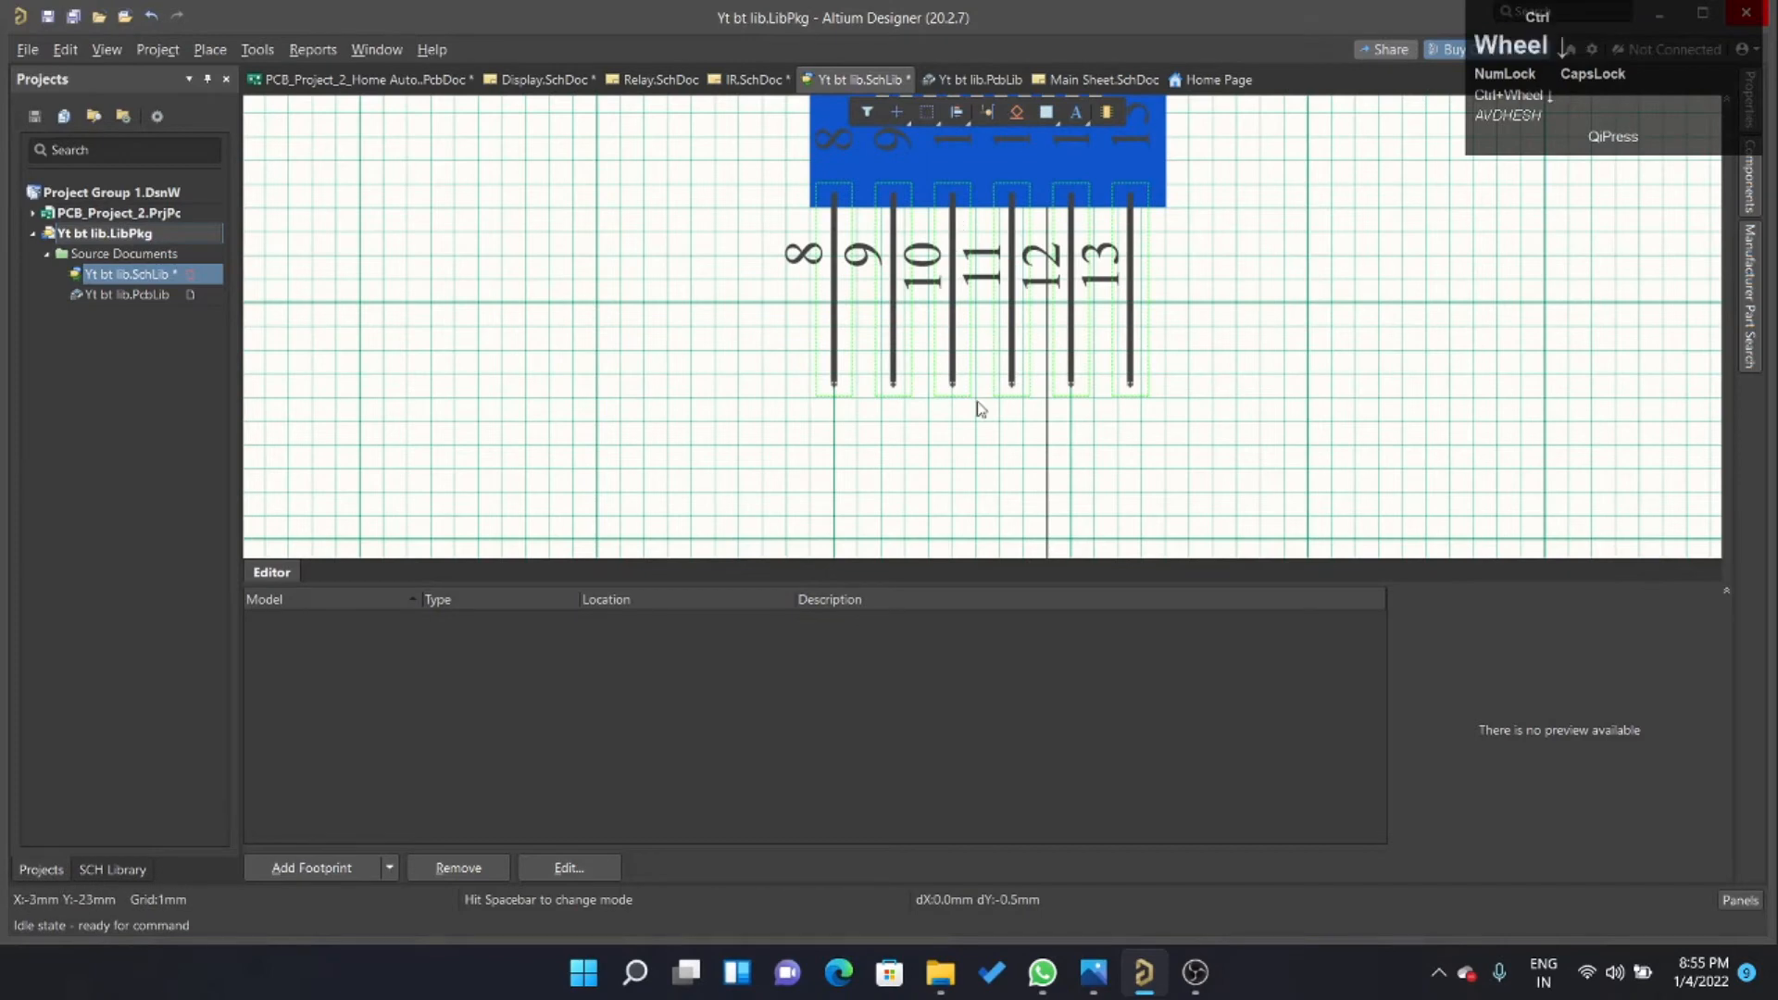
ctrl+scroll(977, 401, down, 2)
ctrl+scroll(895, 440, up, 2)
click(1267, 421)
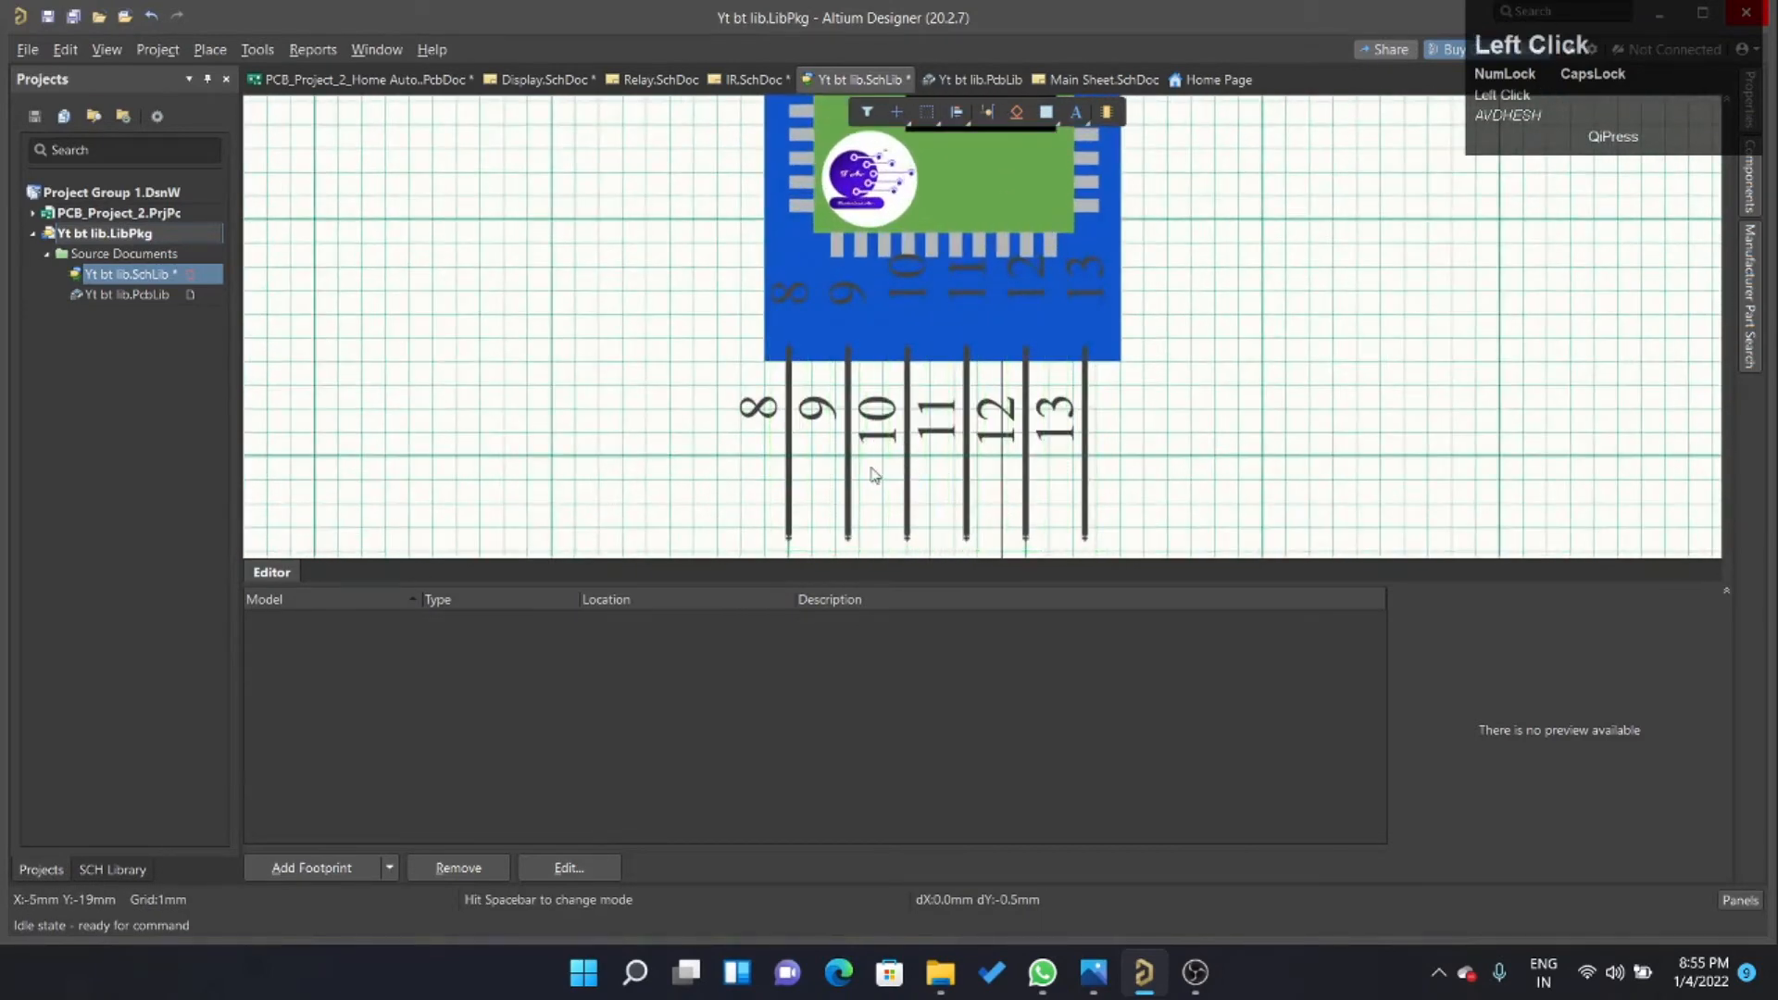
ctrl+scroll(802, 226, down, 2)
ctrl+scroll(821, 359, up, 5)
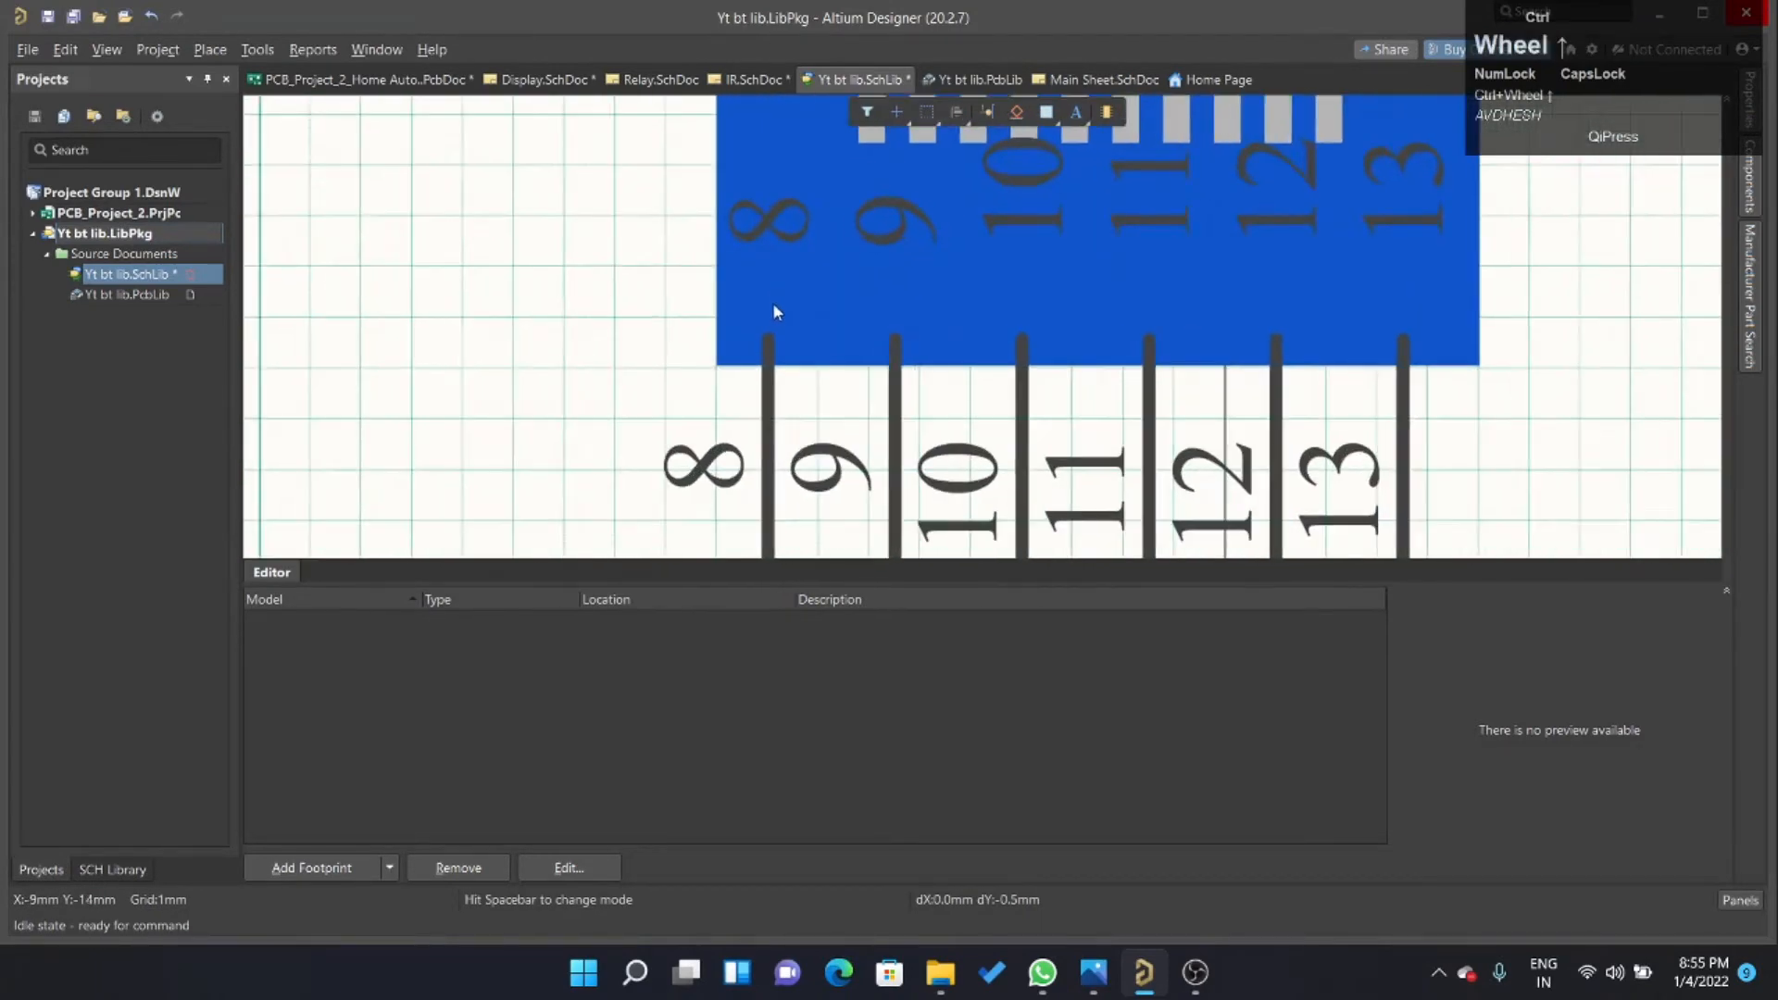
ctrl+scroll(788, 348, up, 2)
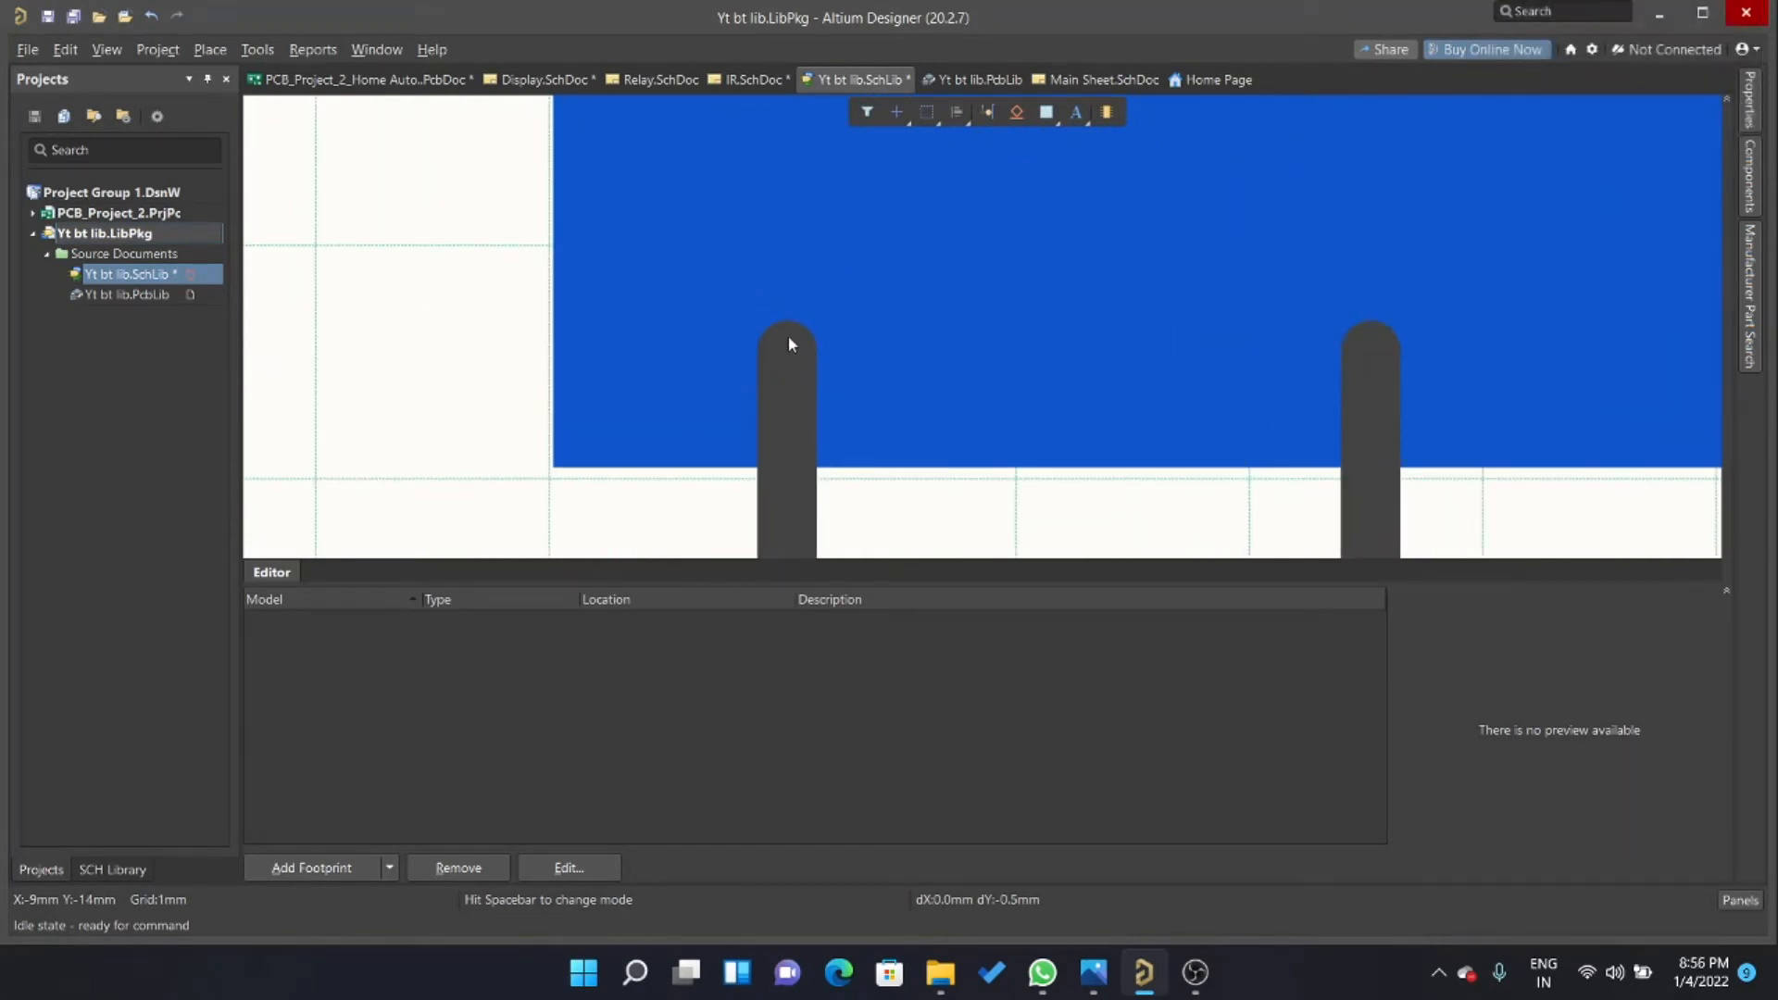
scroll(790, 344, down, 10)
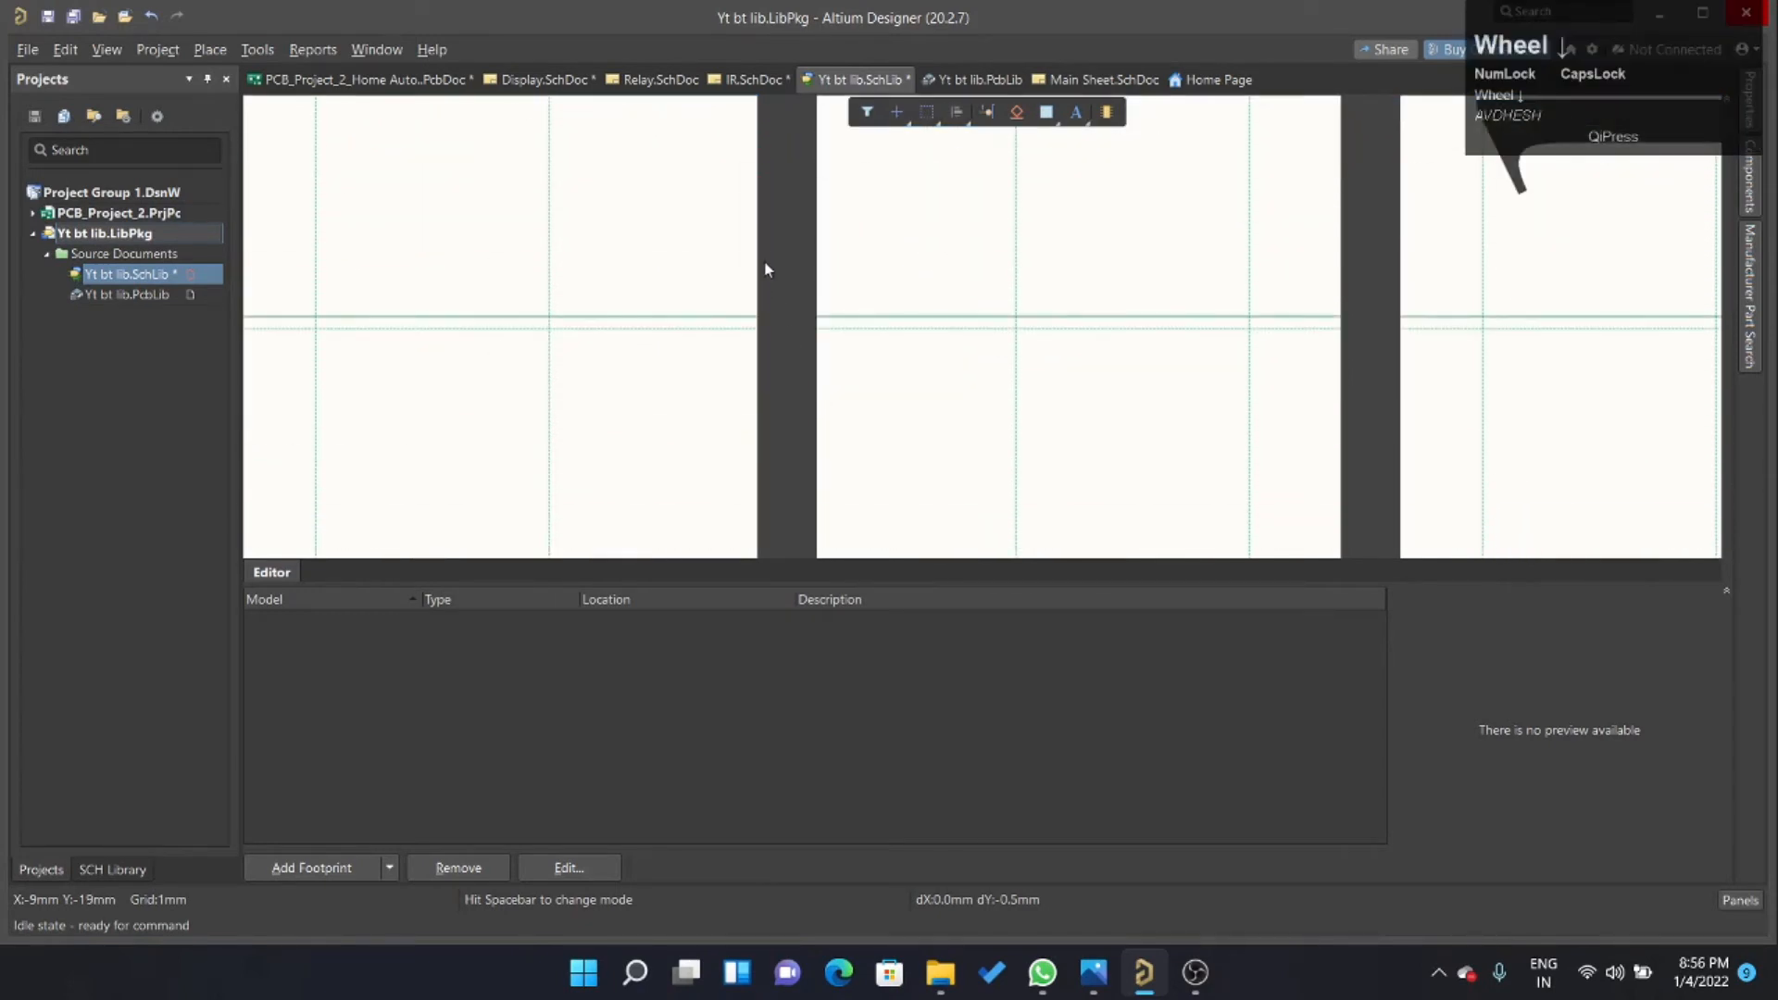
In IR.SchDoc, draw a short L-shaped wire from the free end of the HC-05 module's pin 6, ending to its right.
scroll(769, 278, down, 3)
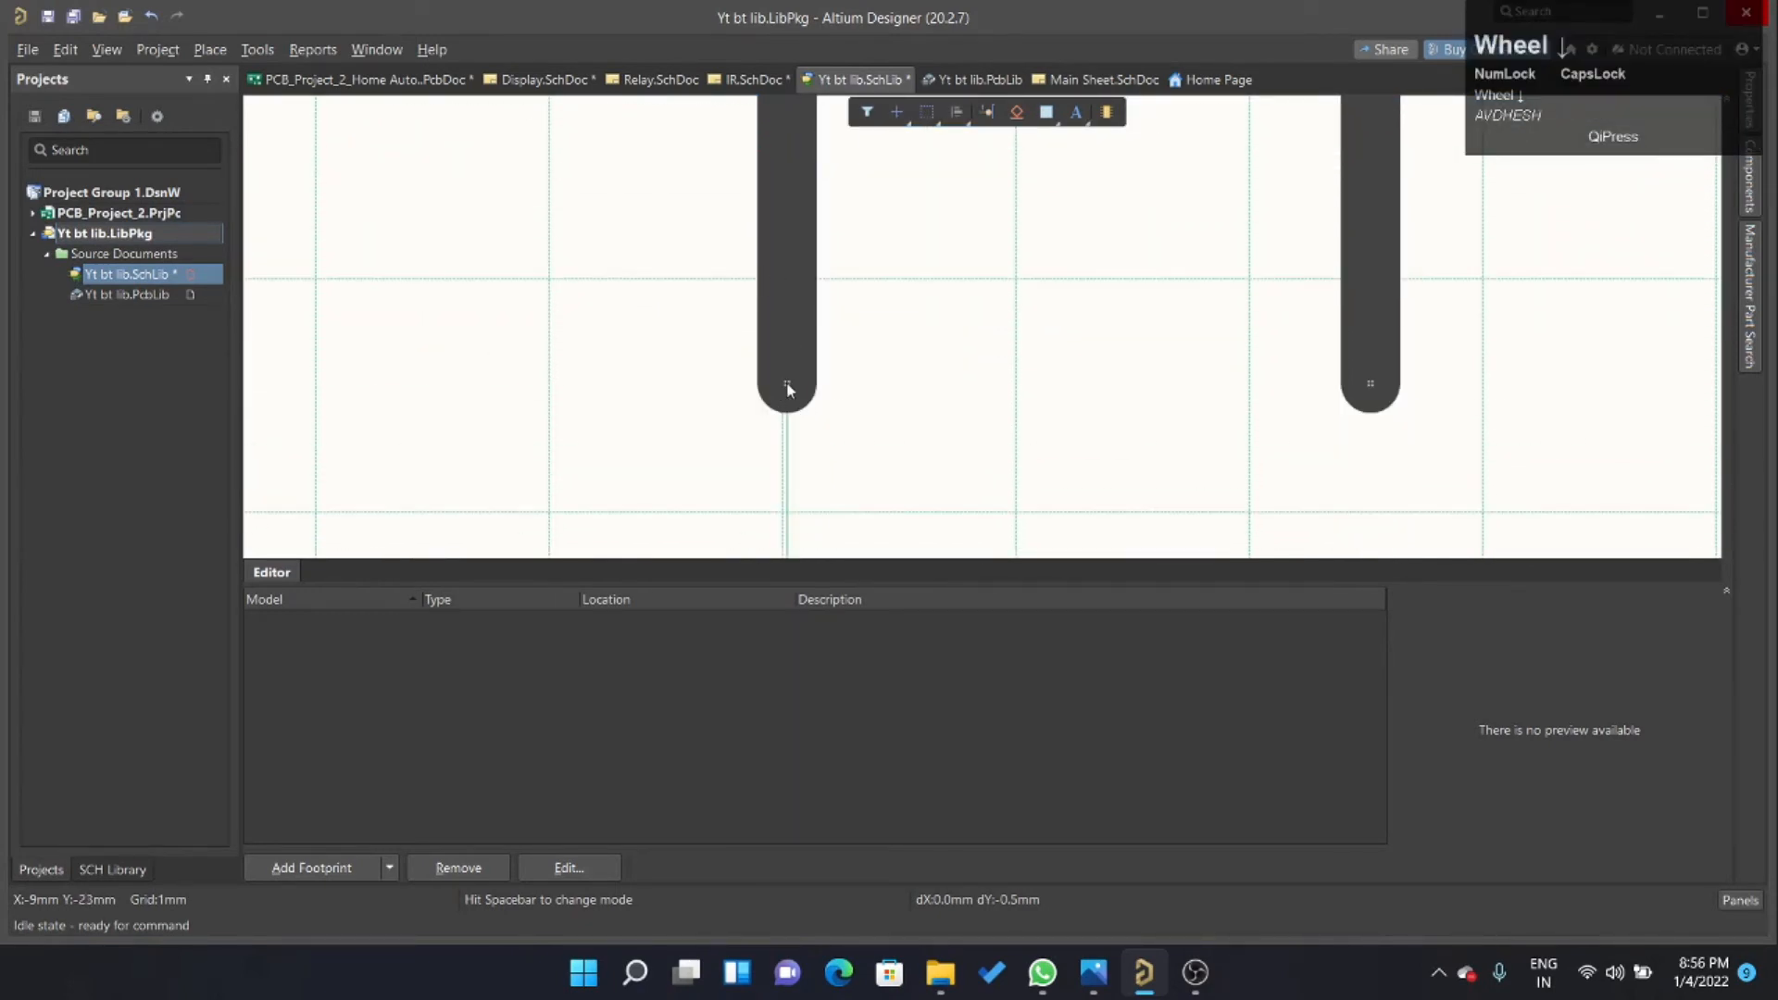
click(750, 80)
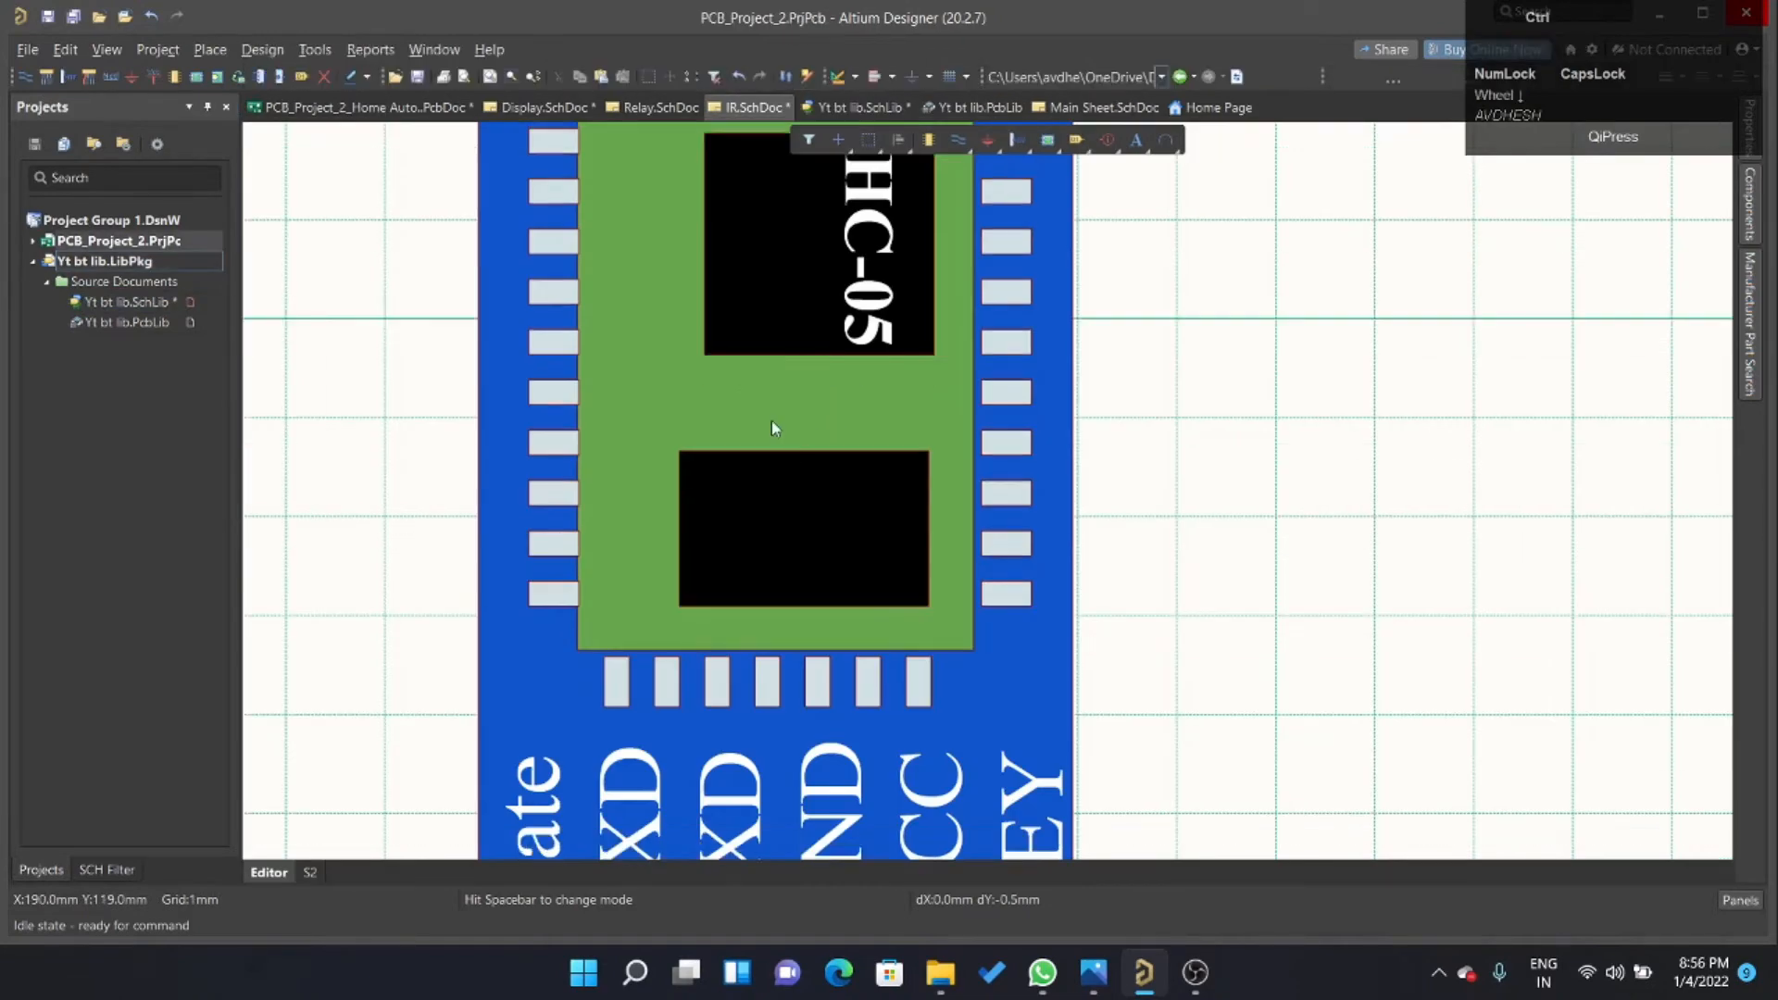
ctrl+scroll(740, 370, down, 3)
ctrl+scroll(714, 310, down, 2)
ctrl+scroll(782, 402, up, 8)
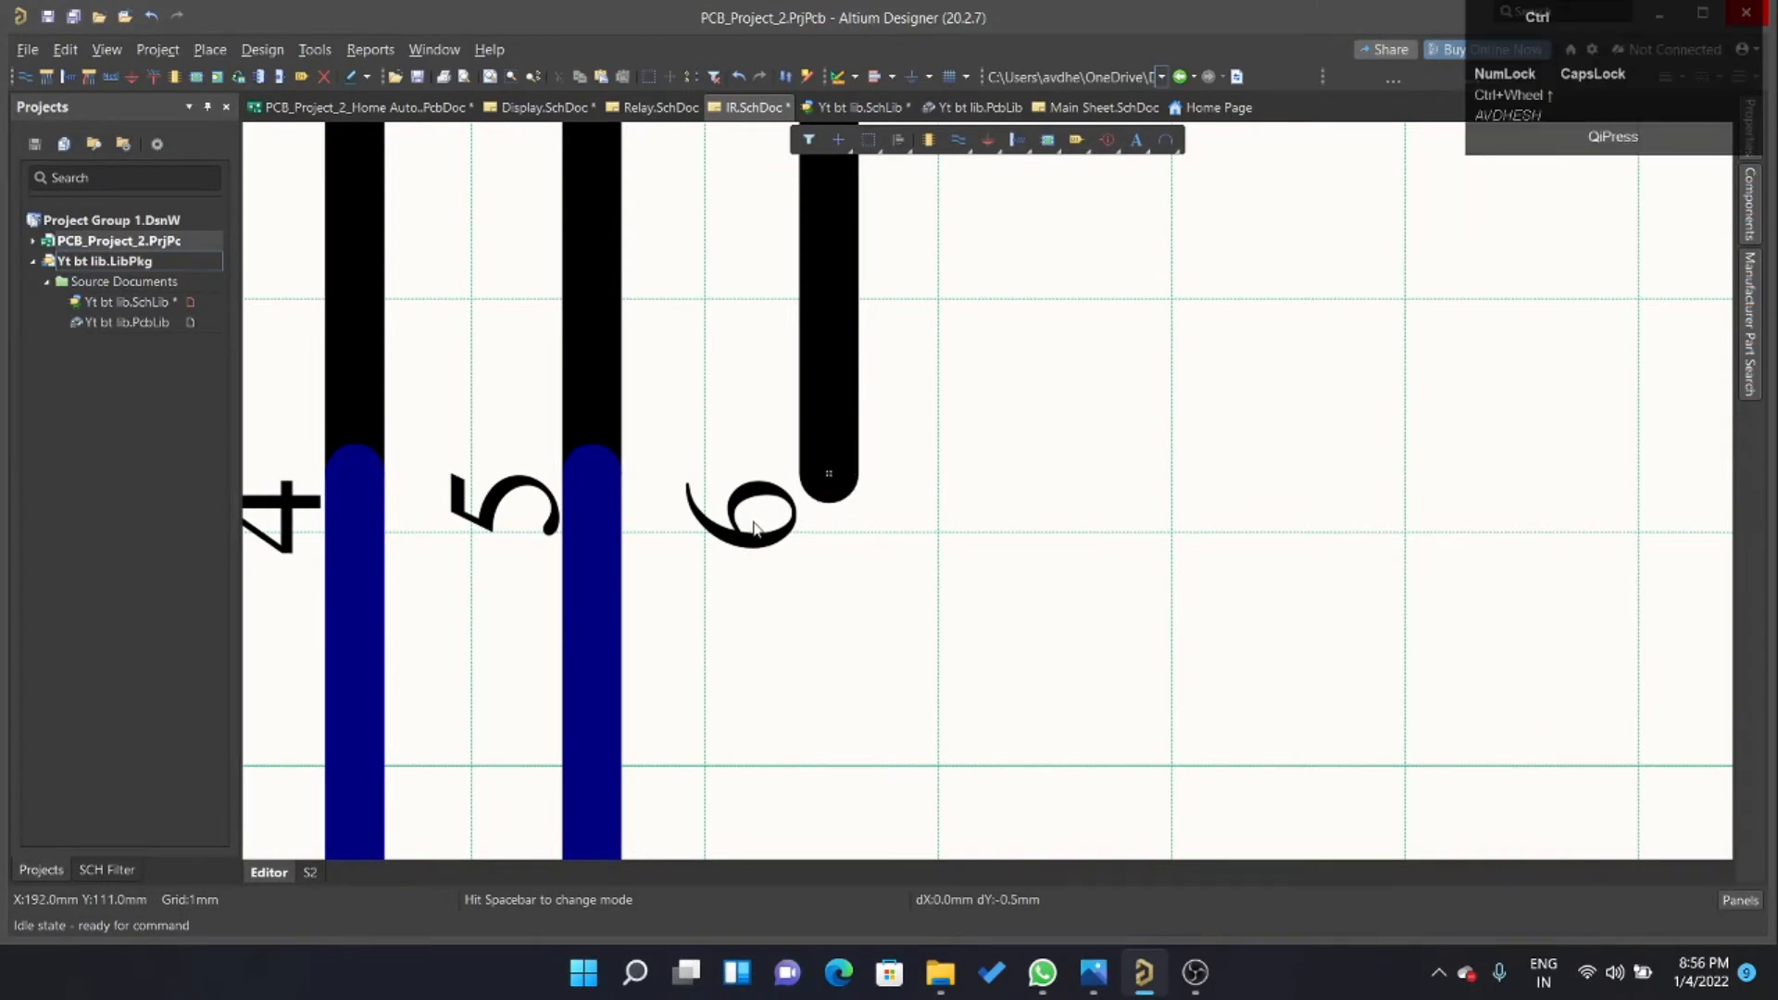
key(ctrl+w)
click(829, 473)
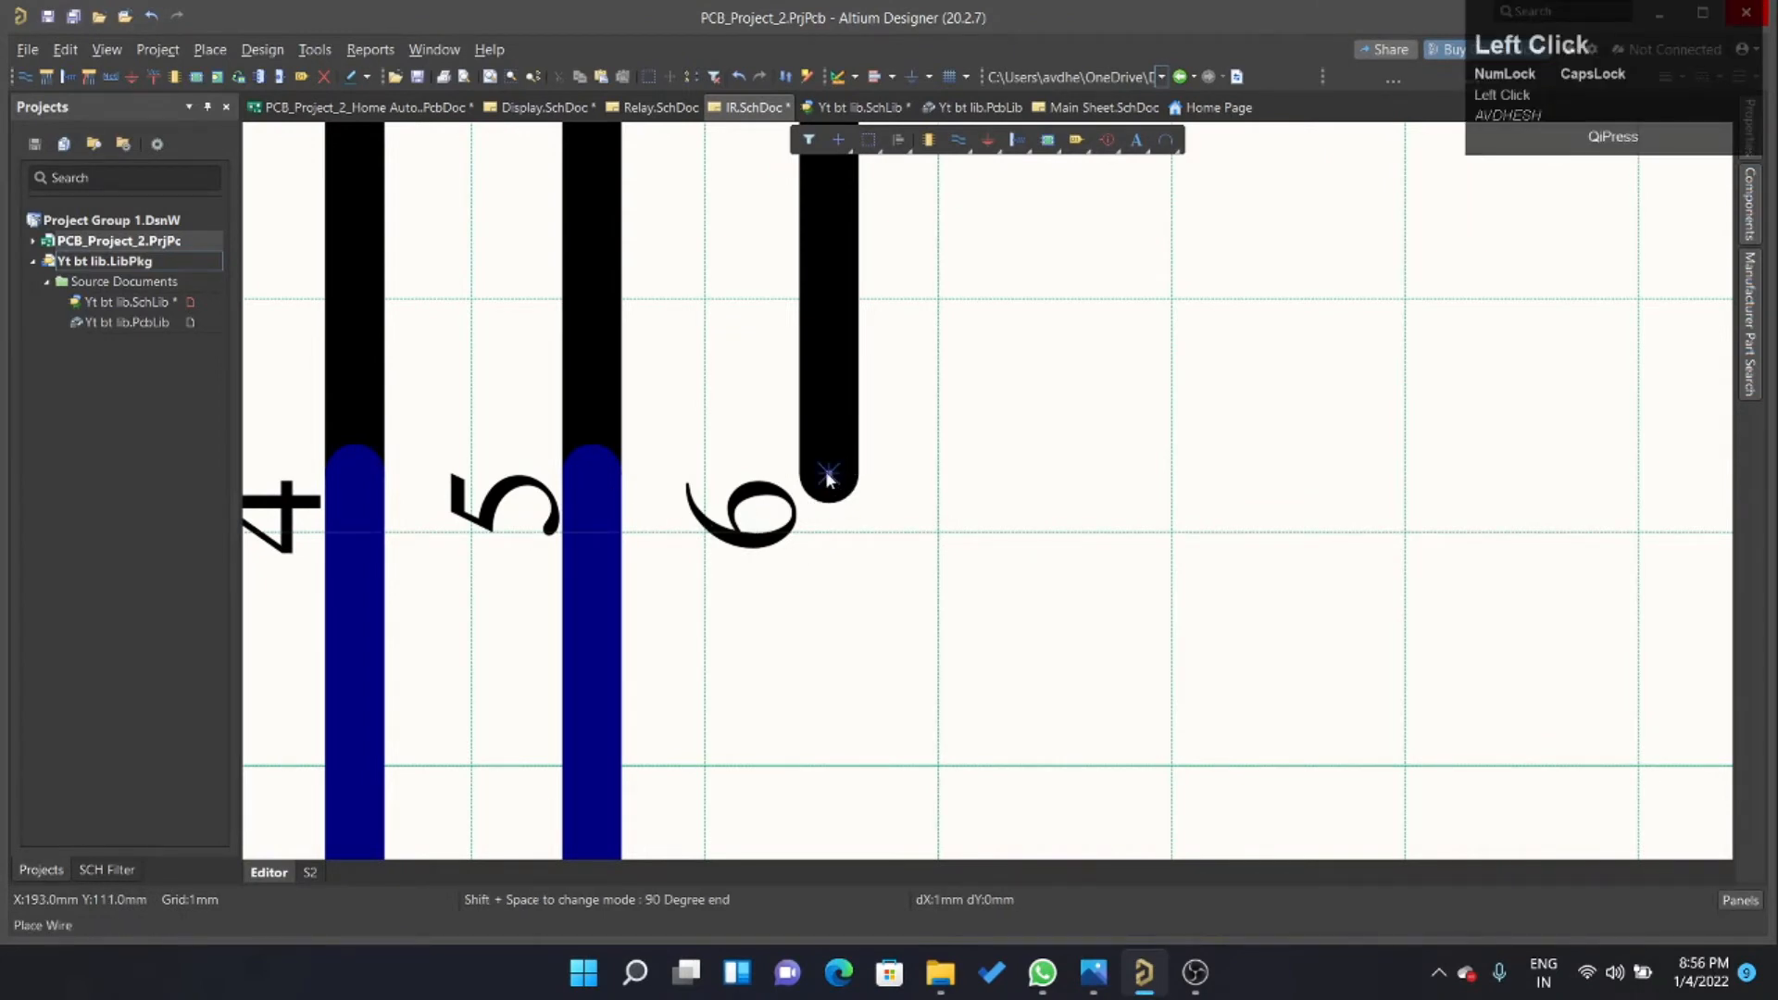
click(1137, 532)
click(1162, 572)
right_click(1041, 659)
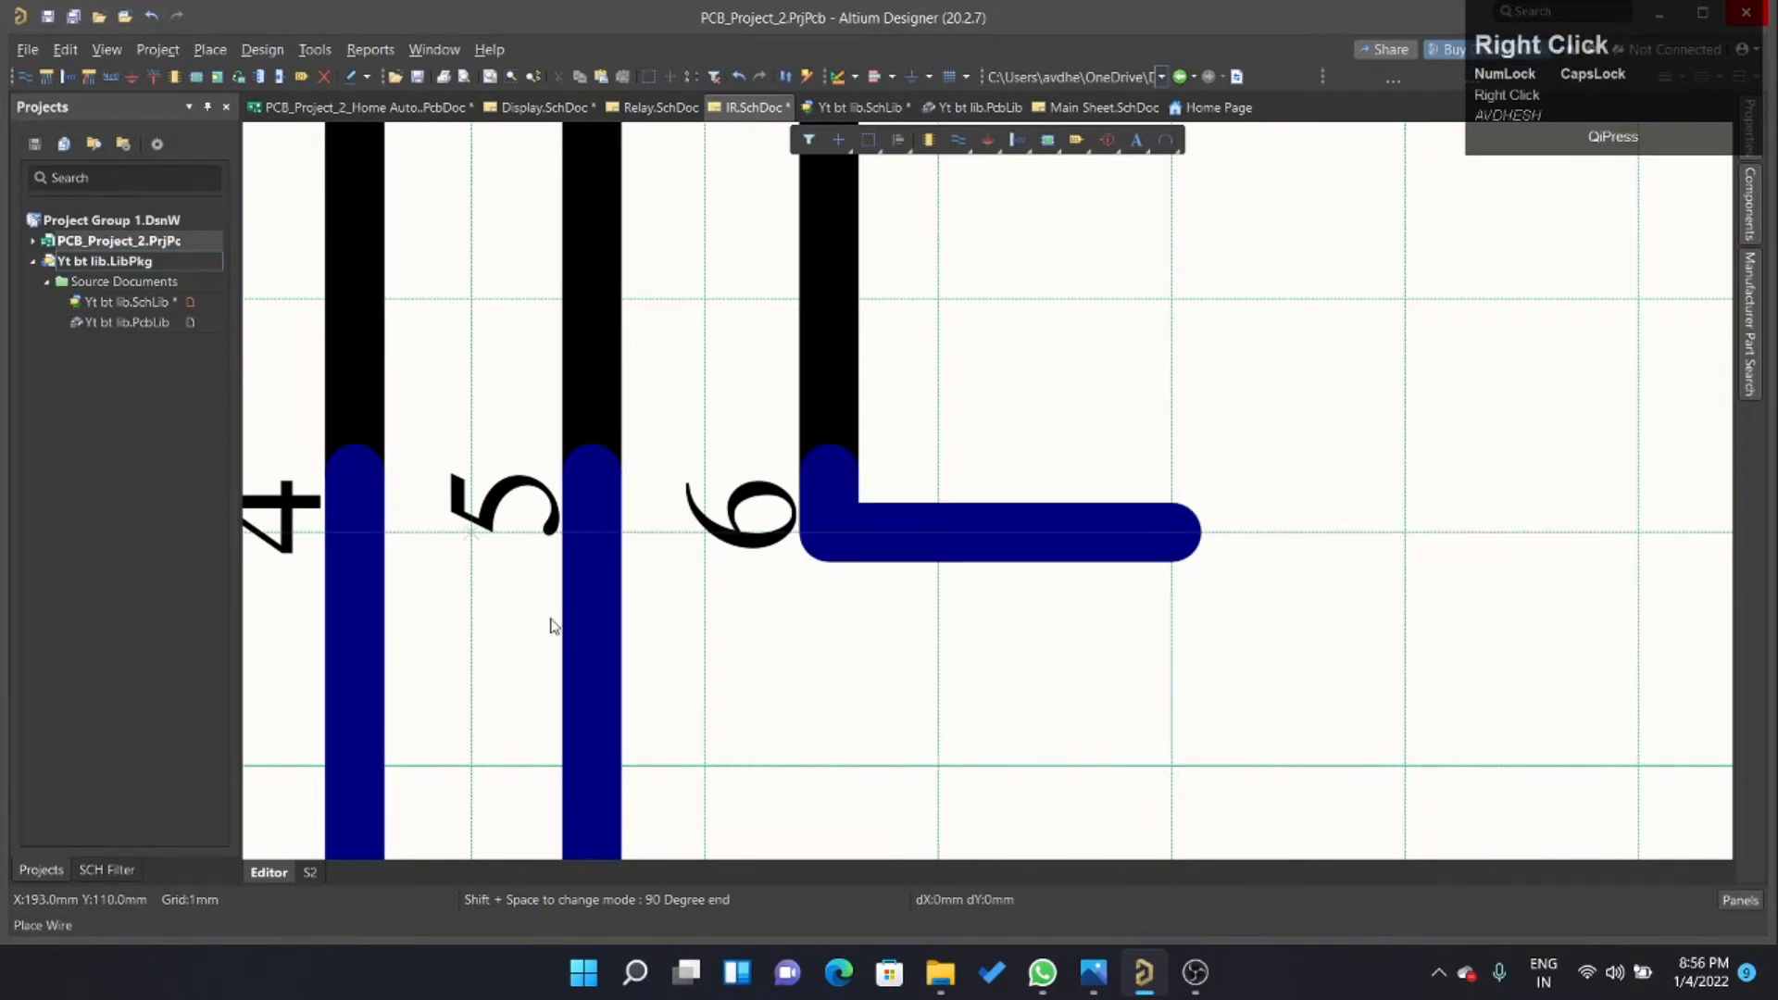
ctrl+scroll(774, 711, down, 12)
ctrl+scroll(778, 465, up, 5)
ctrl+scroll(778, 465, up, 2)
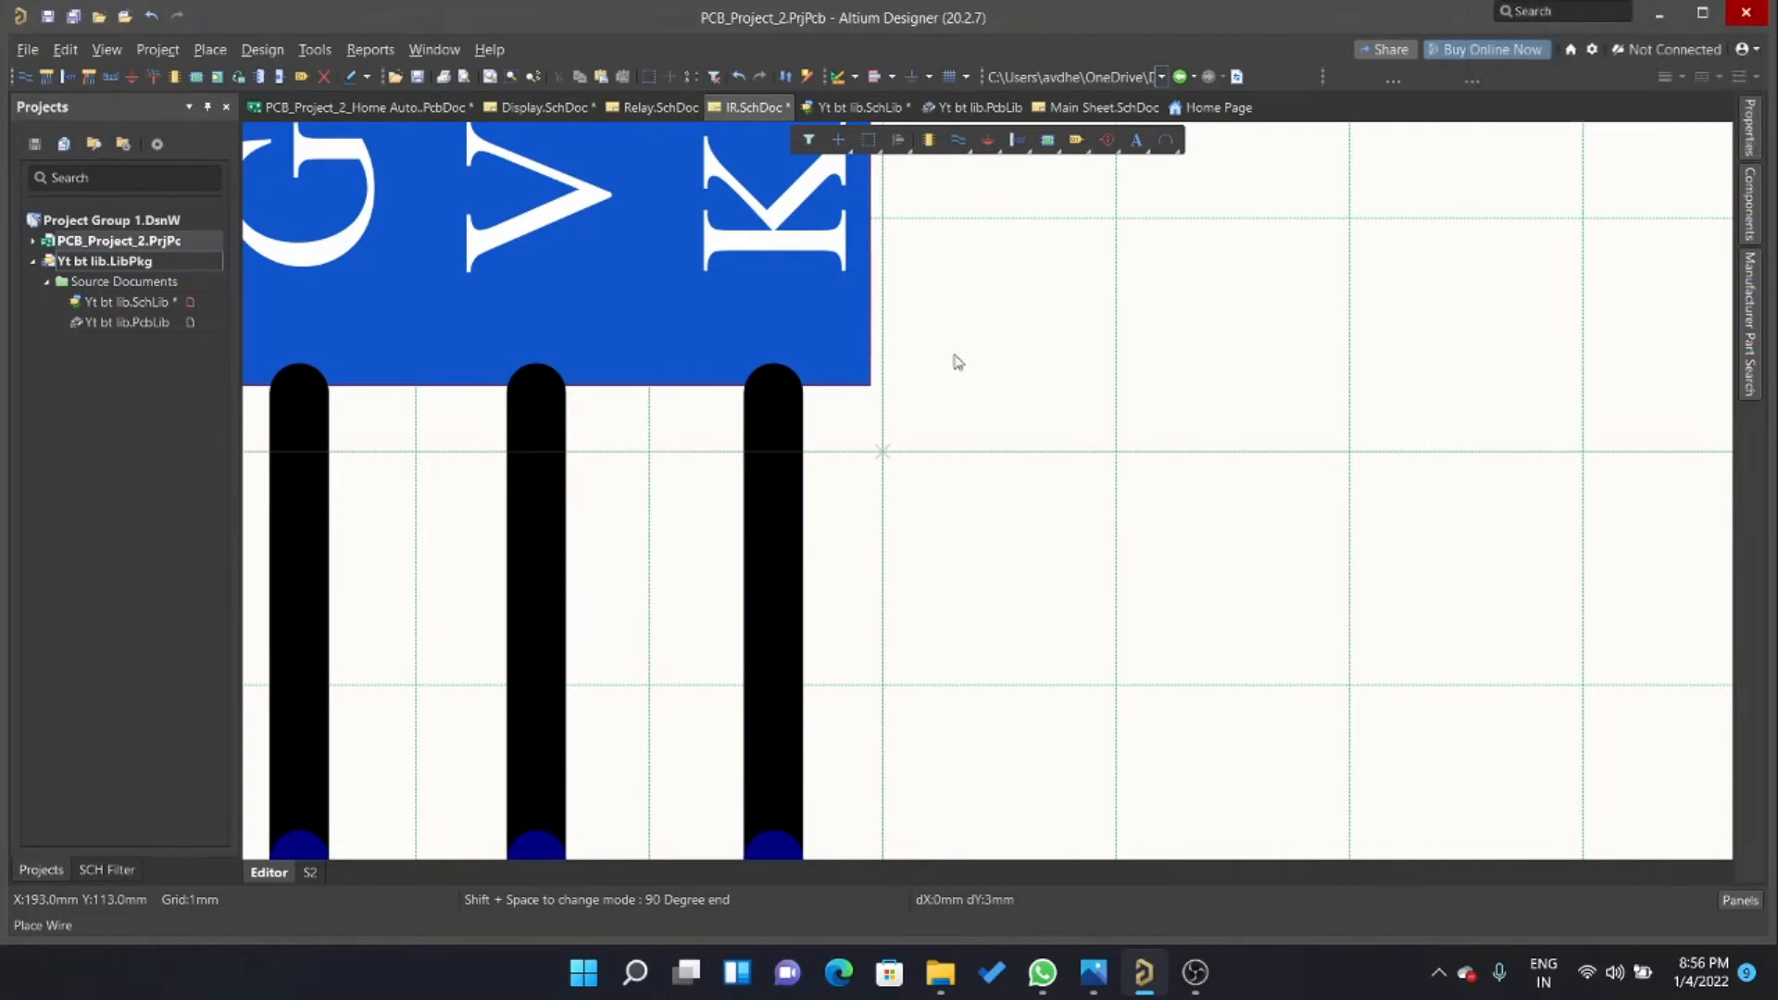
right_click(905, 287)
Open the leftmost pin's properties in Yt bt lib.SchLib and examine the reference module's pin numbers and names in IR.SchDoc.
click(843, 108)
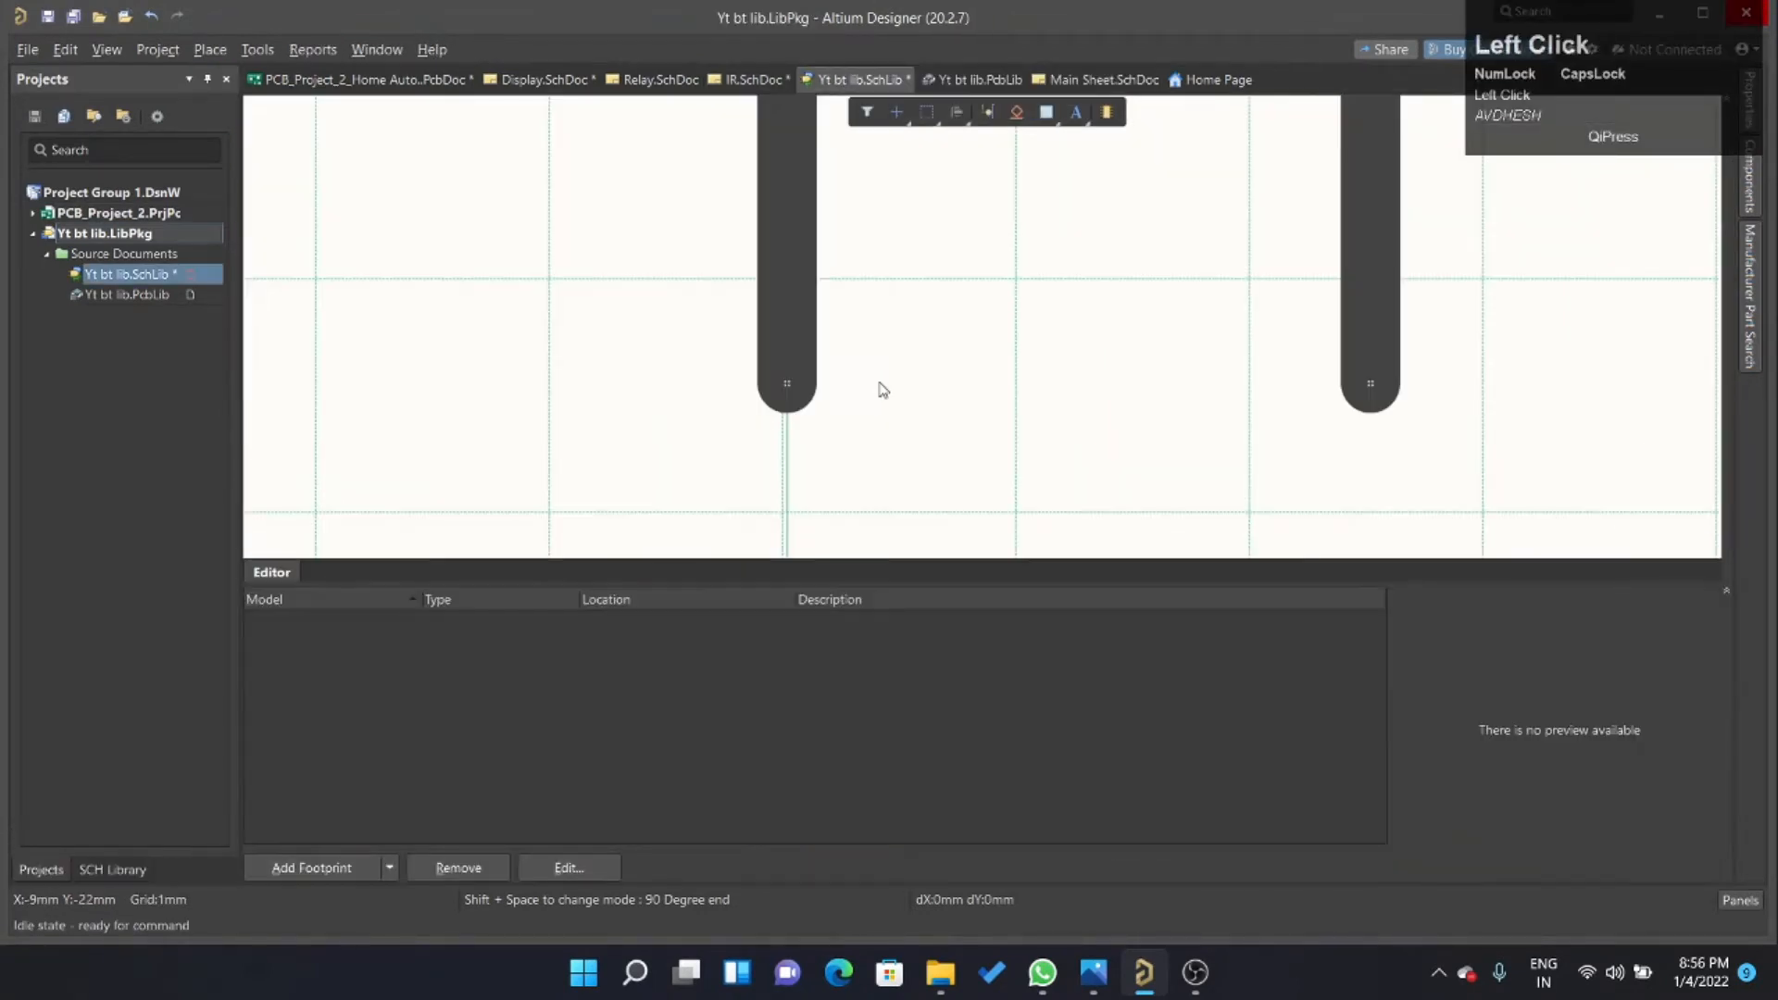
ctrl+scroll(713, 424, down, 5)
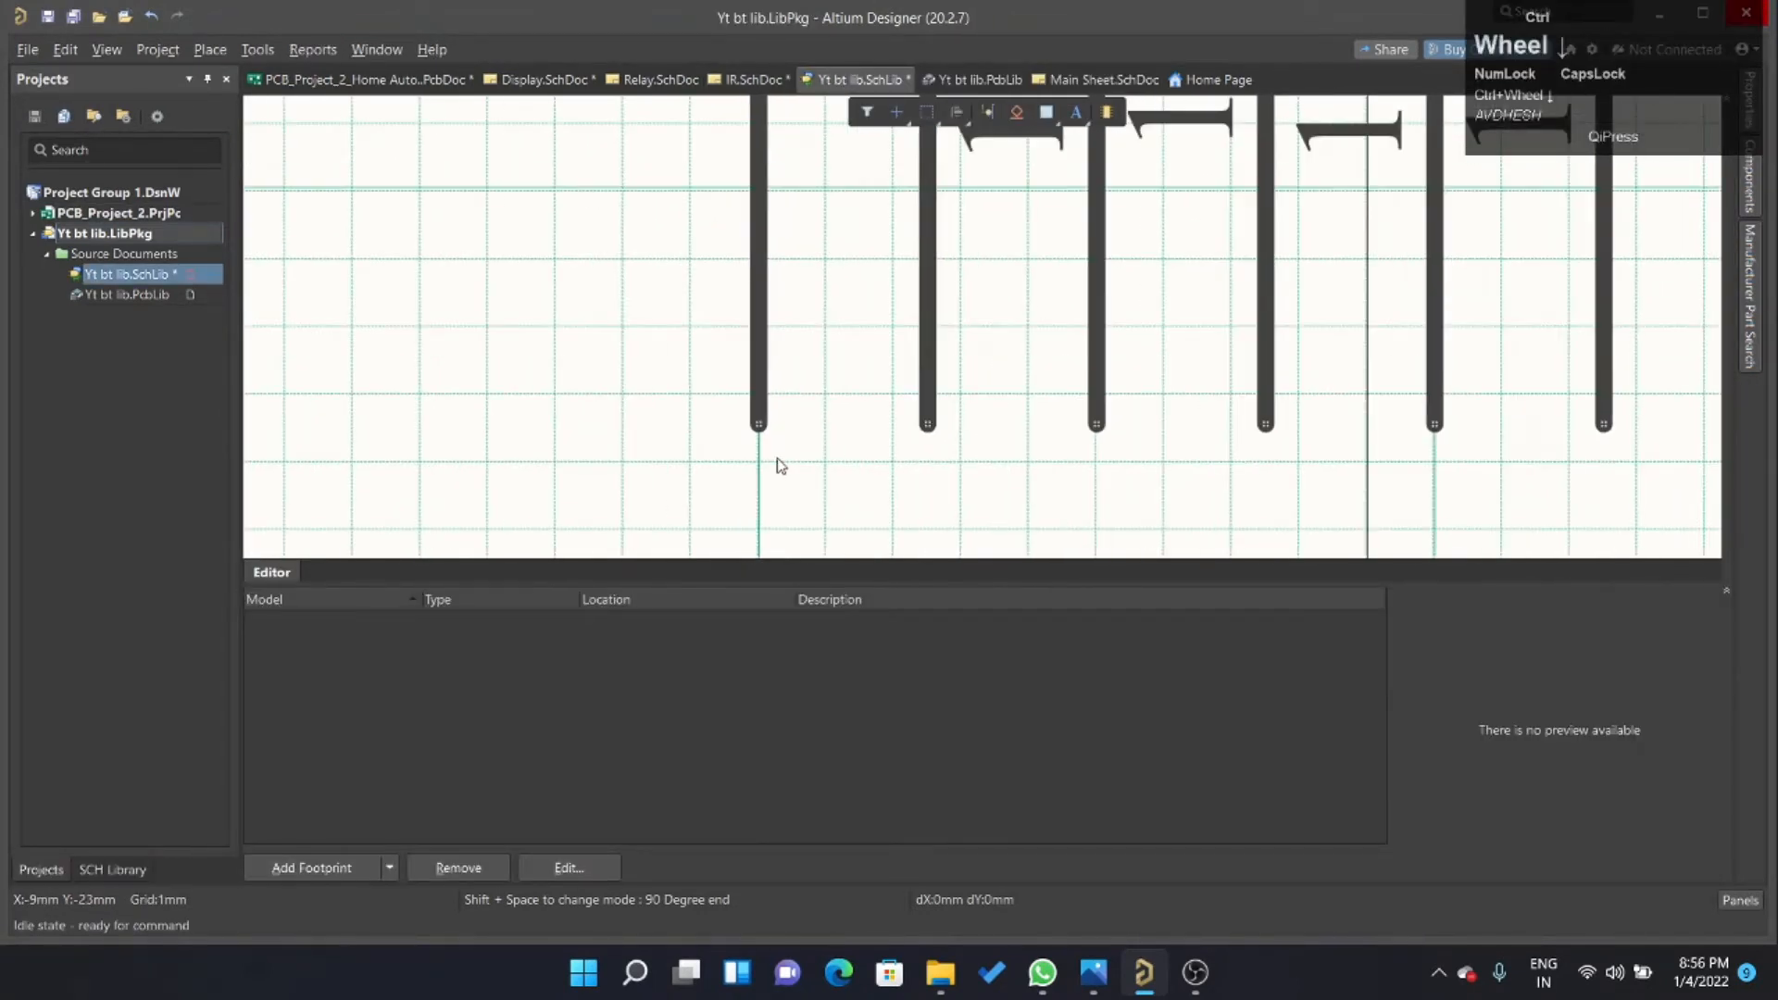
ctrl+scroll(787, 445, down, 2)
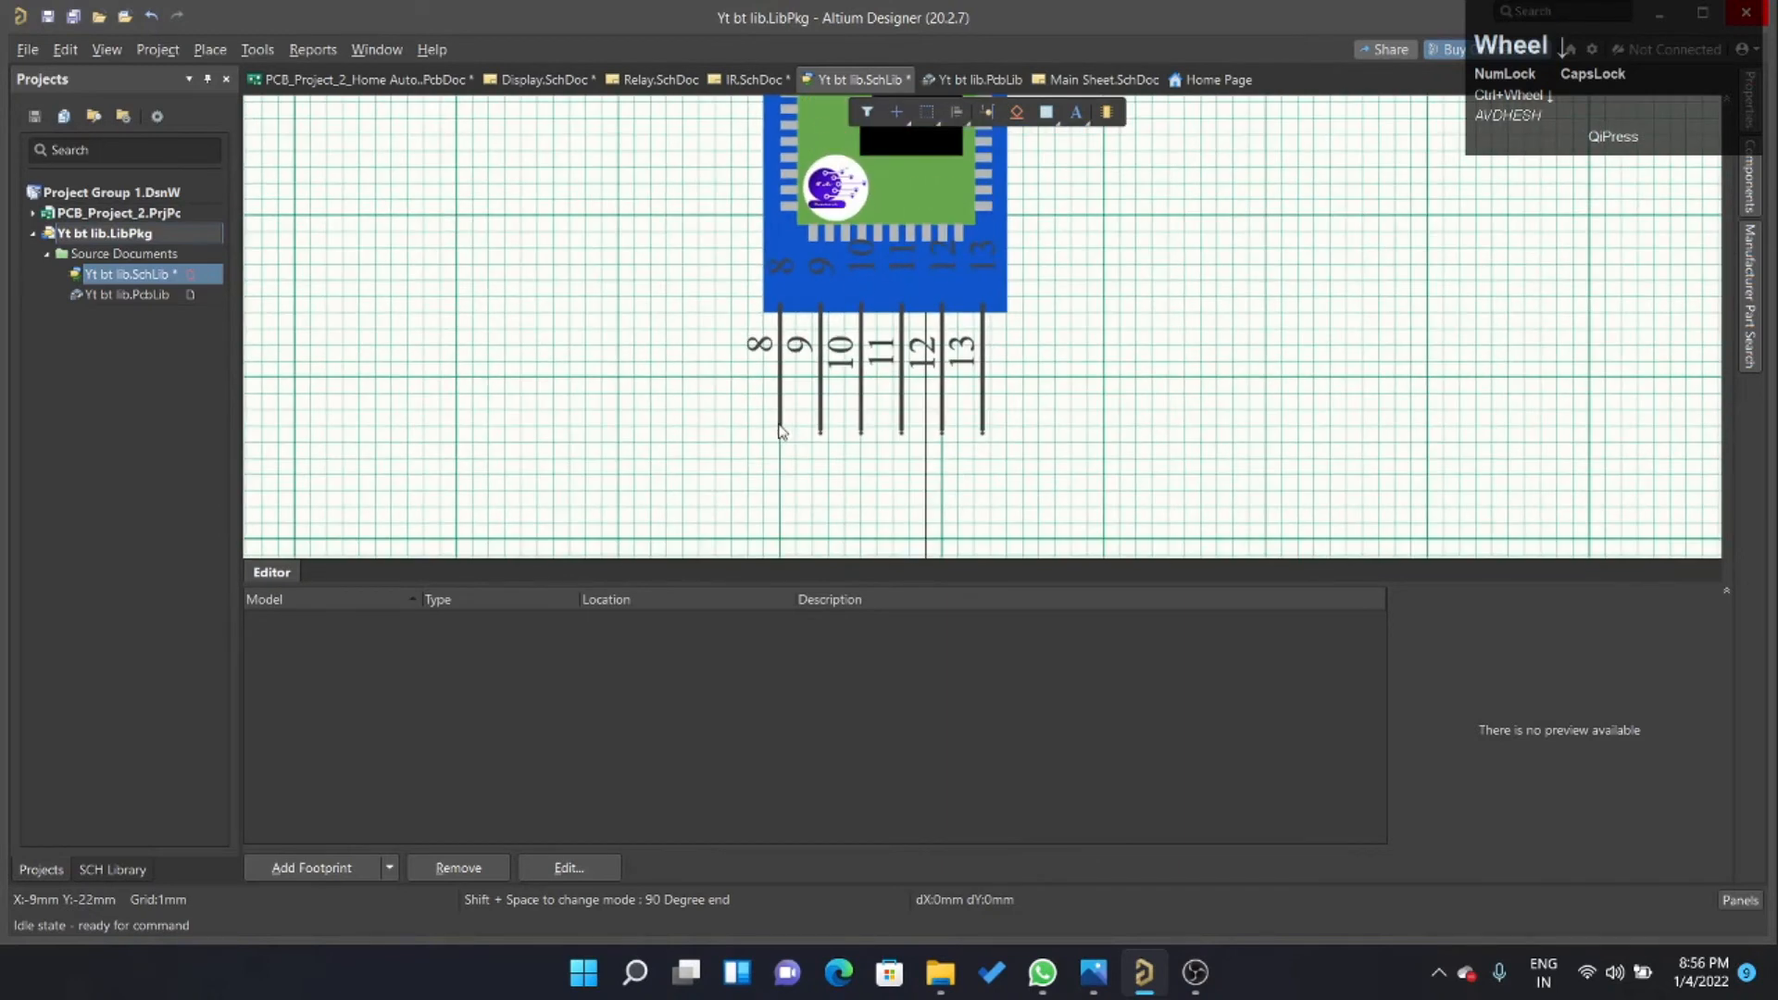
double_click(780, 428)
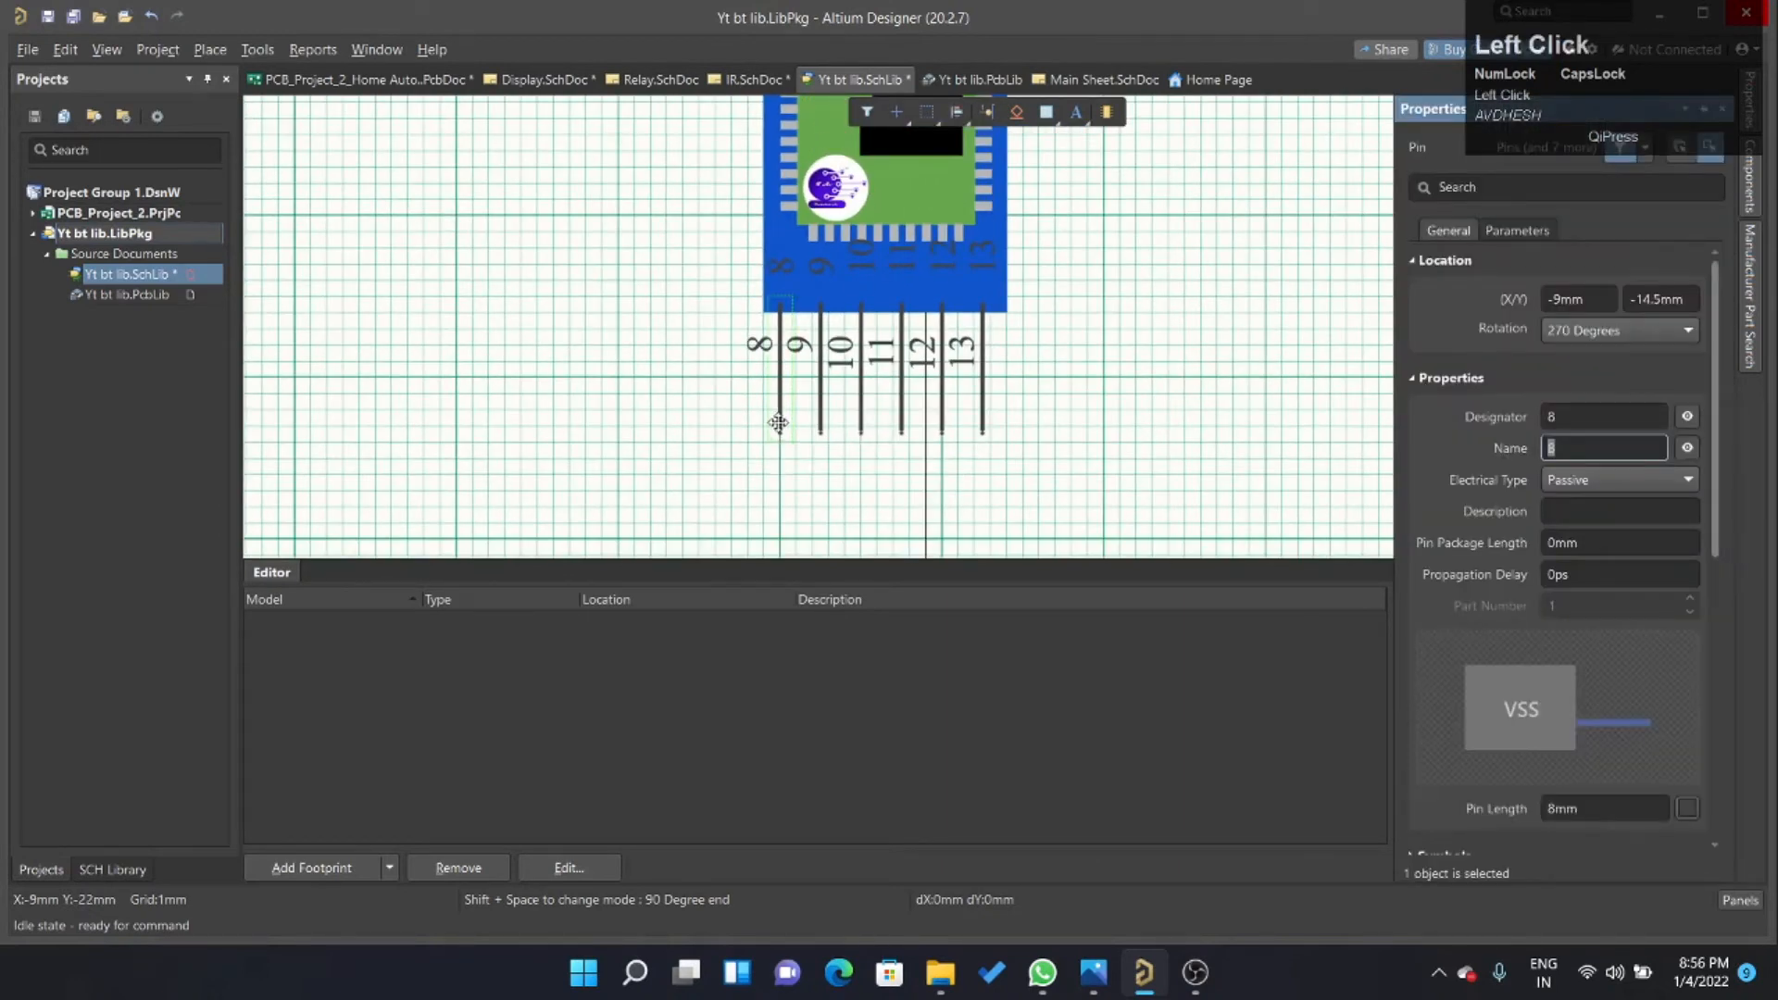
click(746, 80)
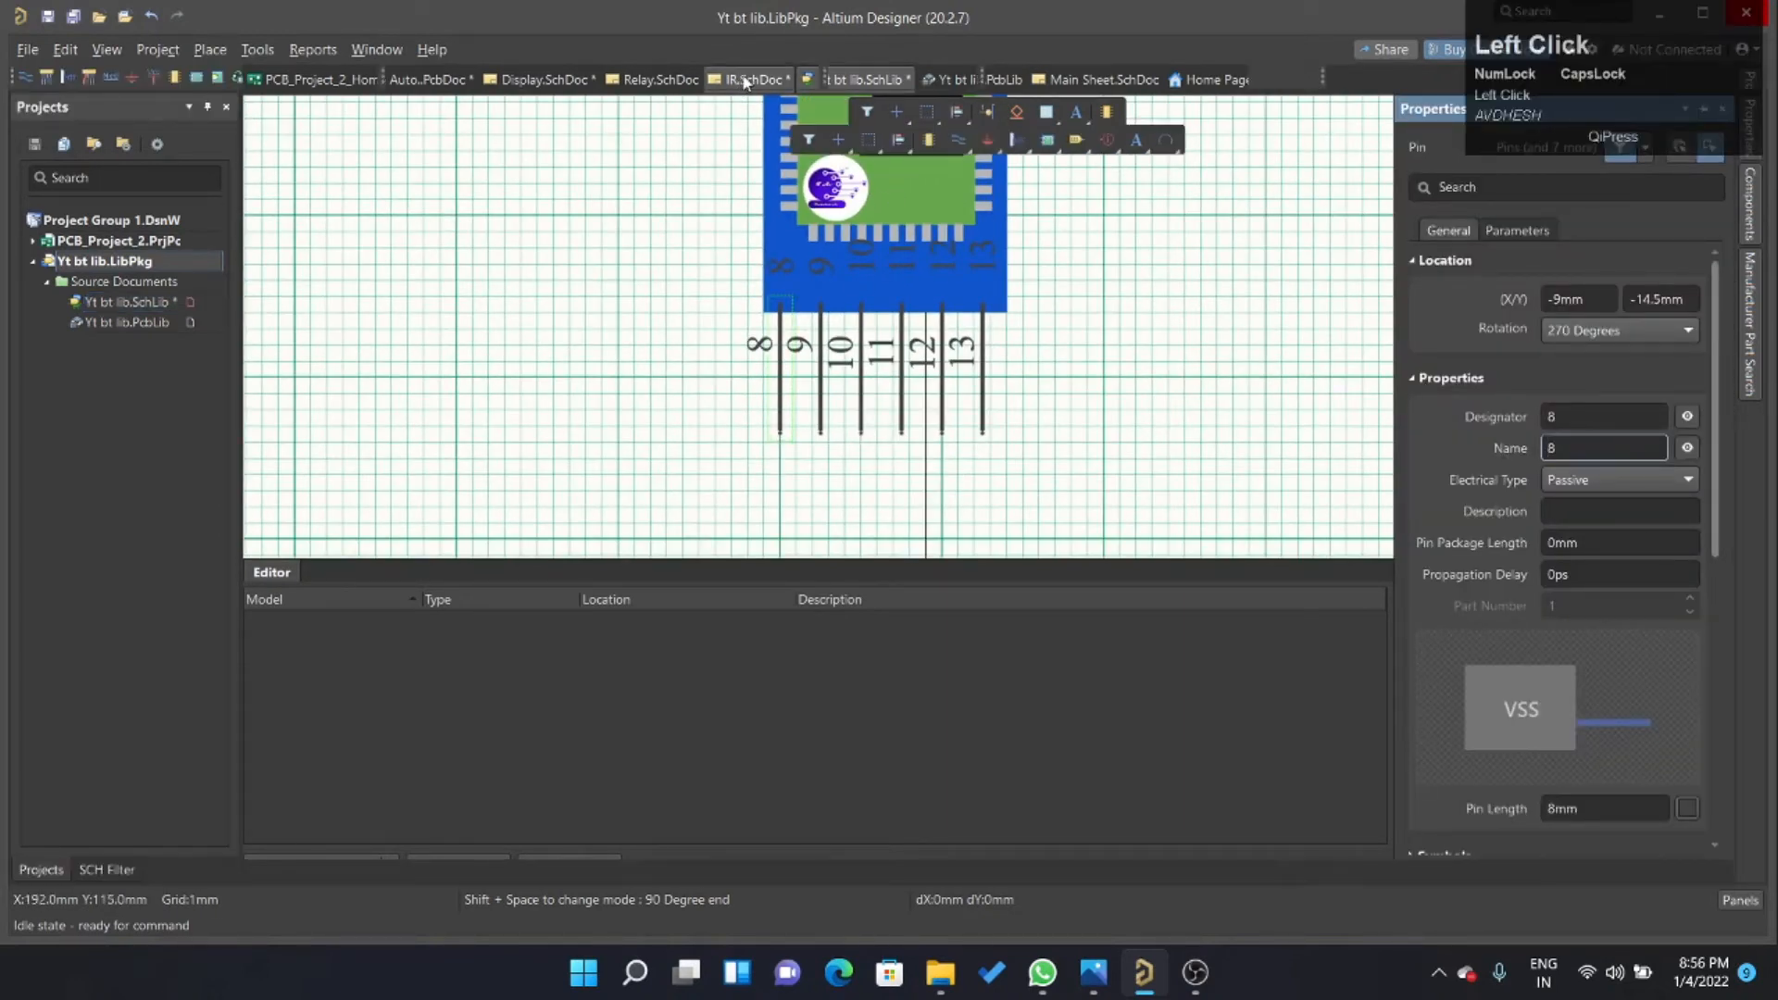
ctrl+scroll(1183, 642, down, 3)
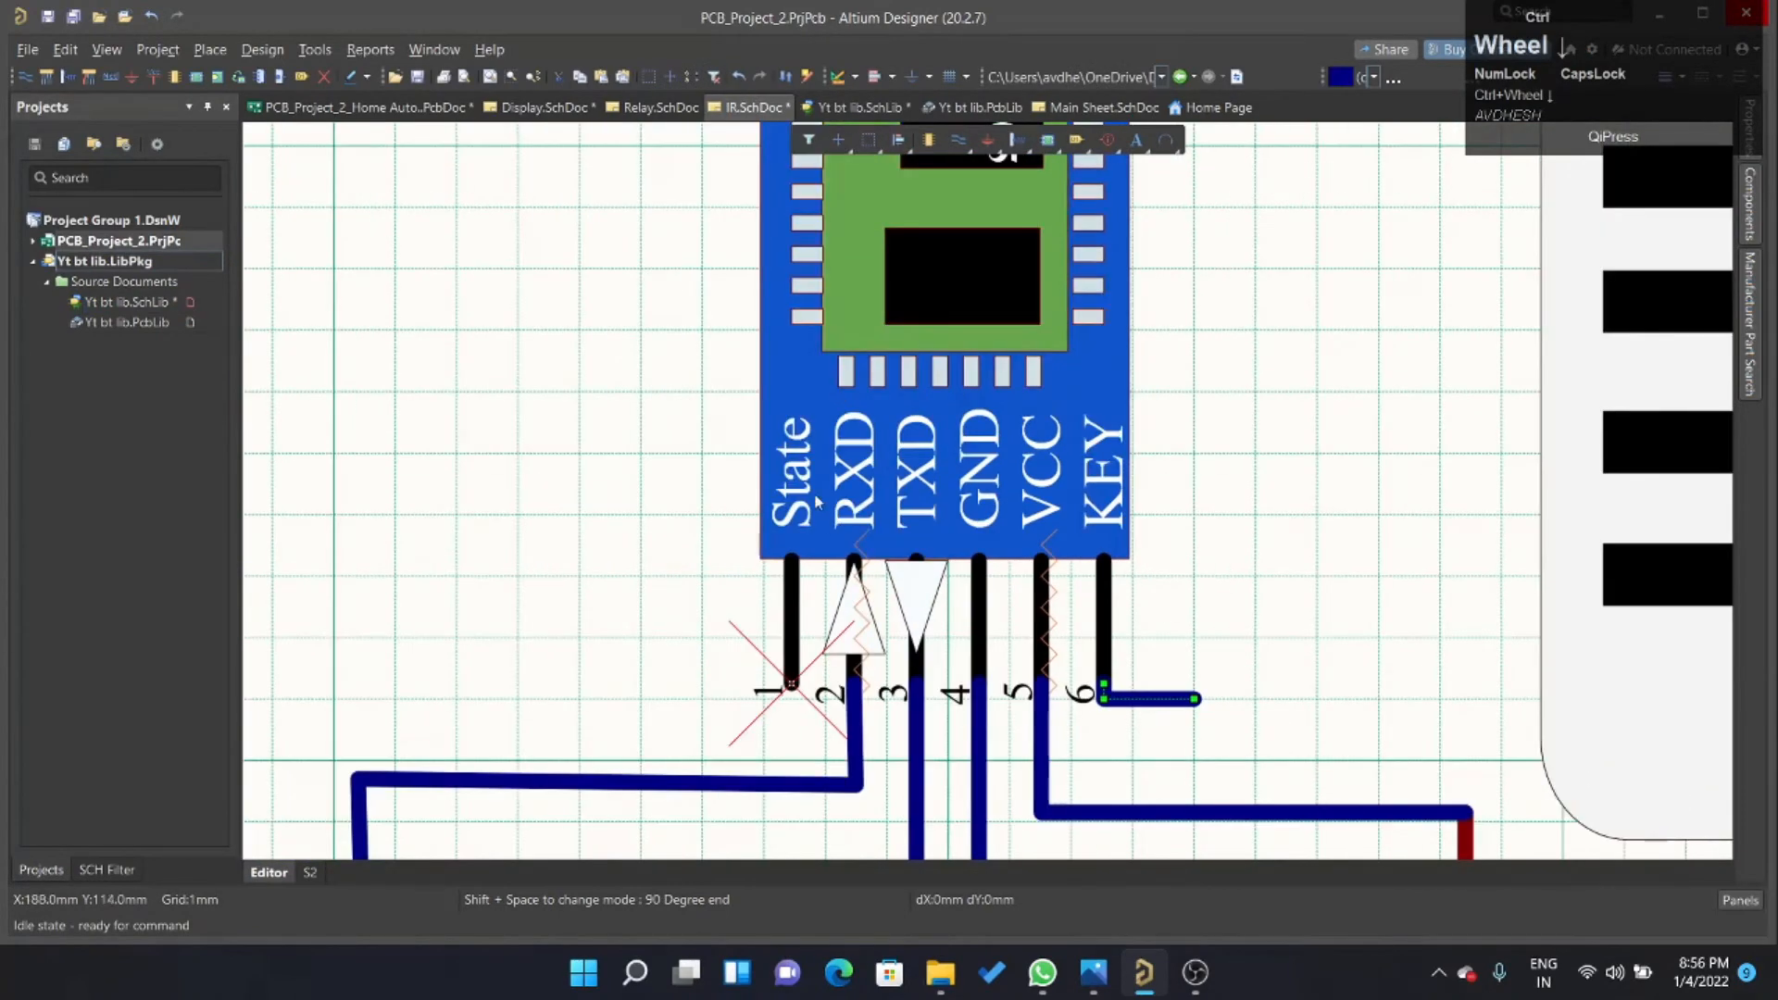
ctrl+scroll(817, 501, up, 1)
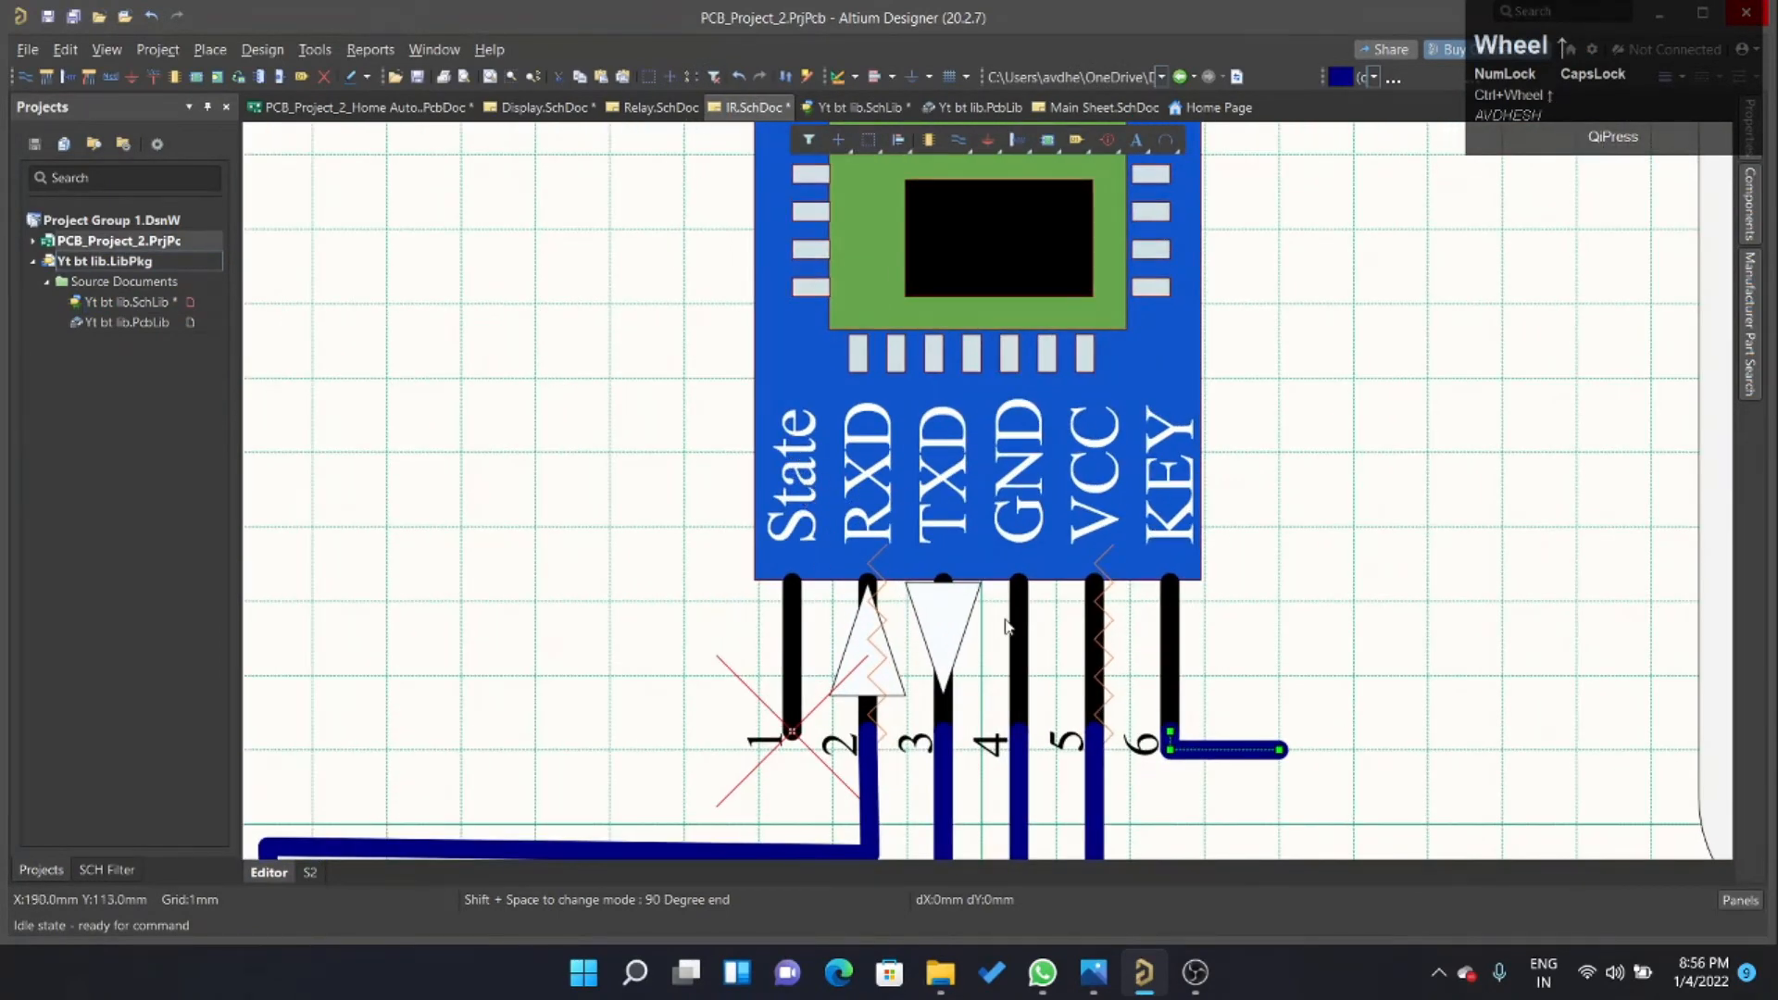
In Yt bt lib.SchLib, set the leftmost pin's designator to 1 and its name to STATE.
click(852, 108)
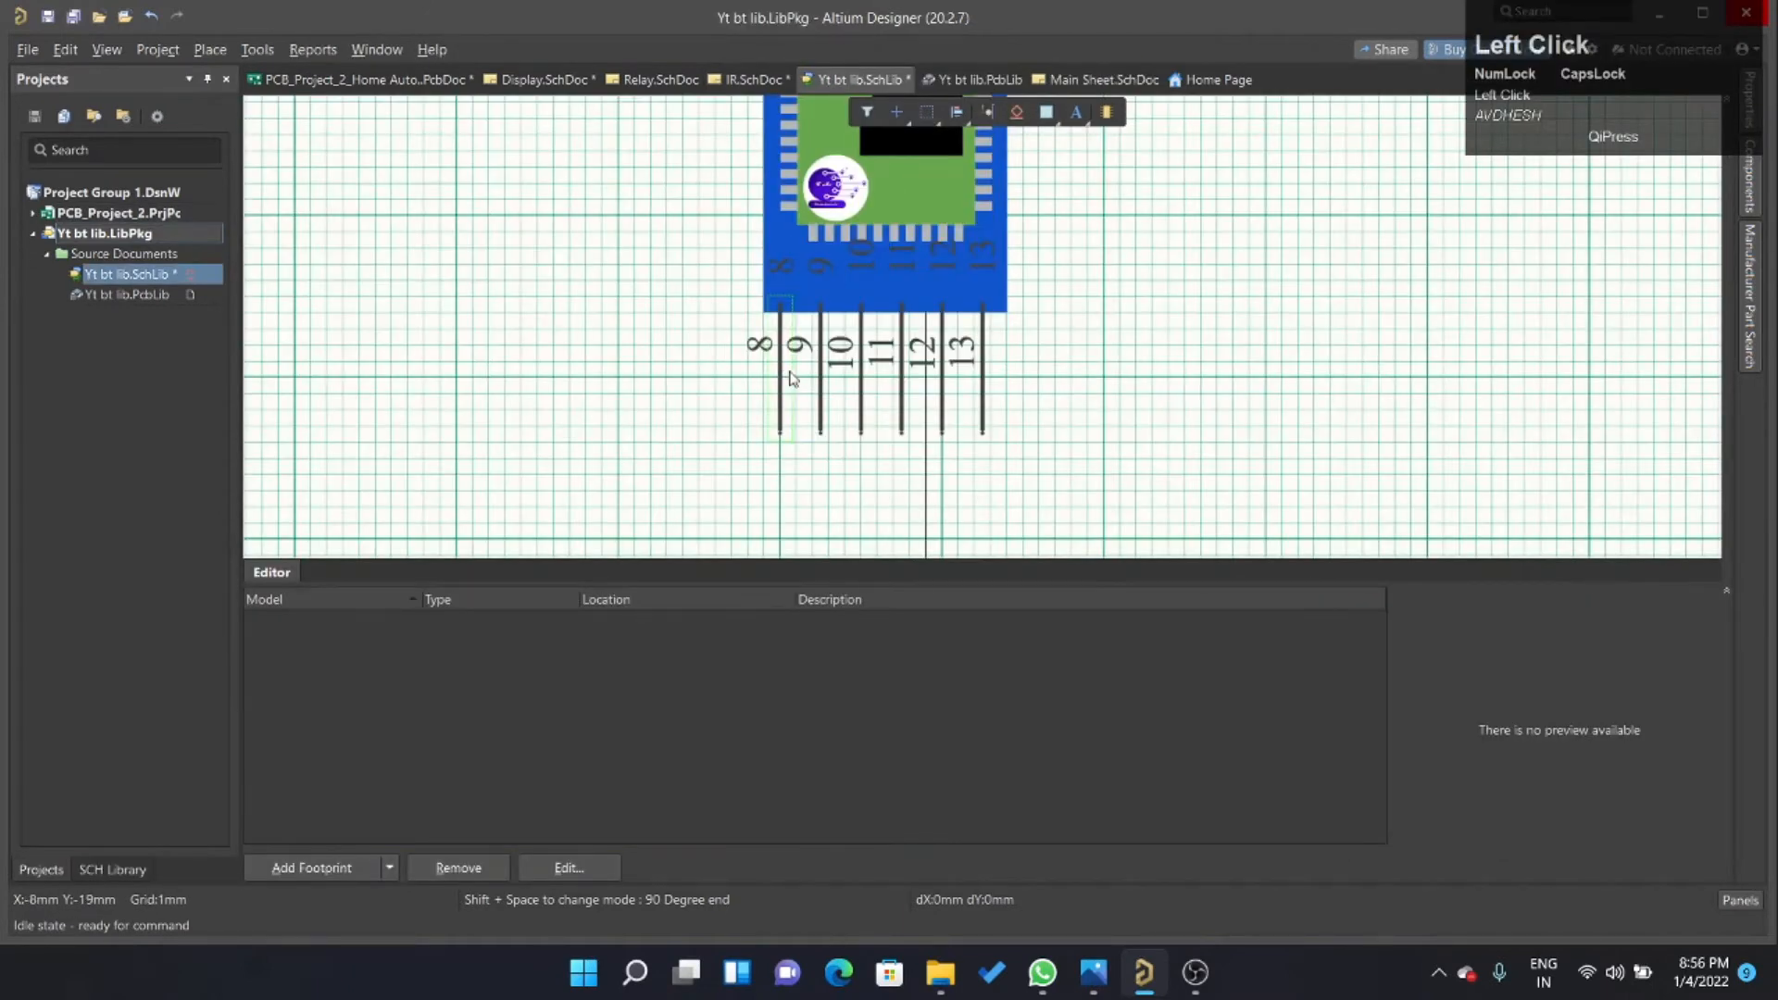
double_click(787, 375)
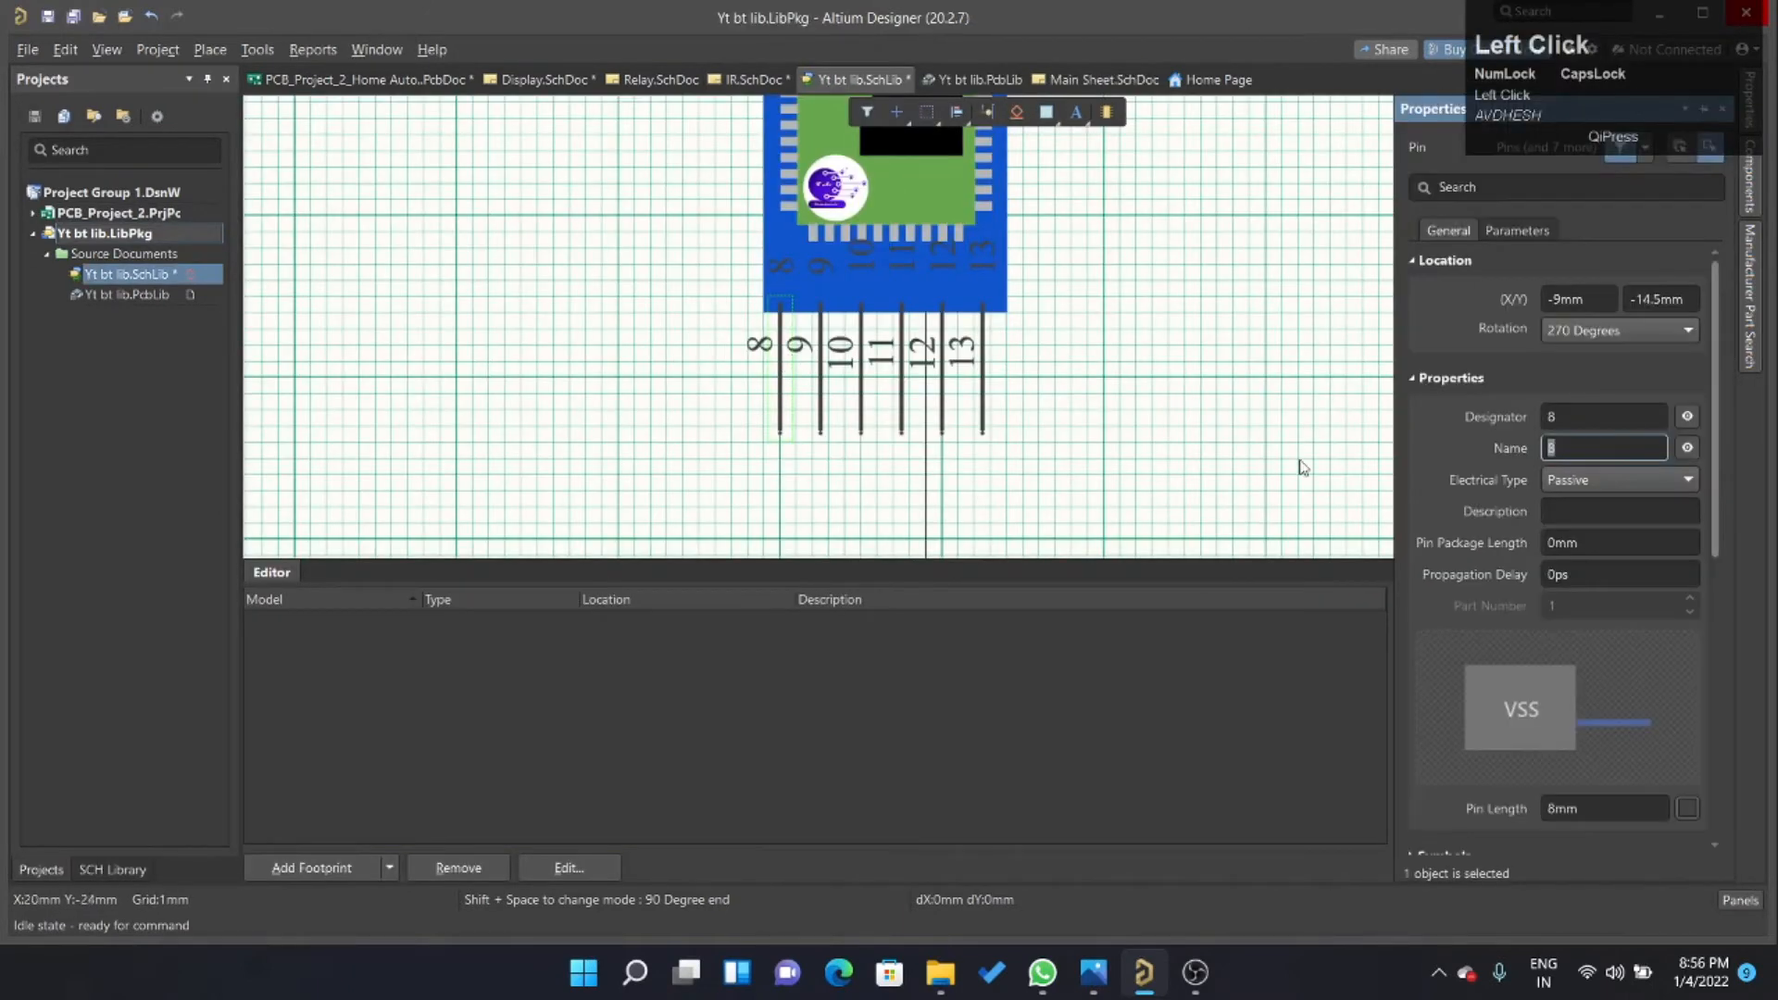
click(1559, 414)
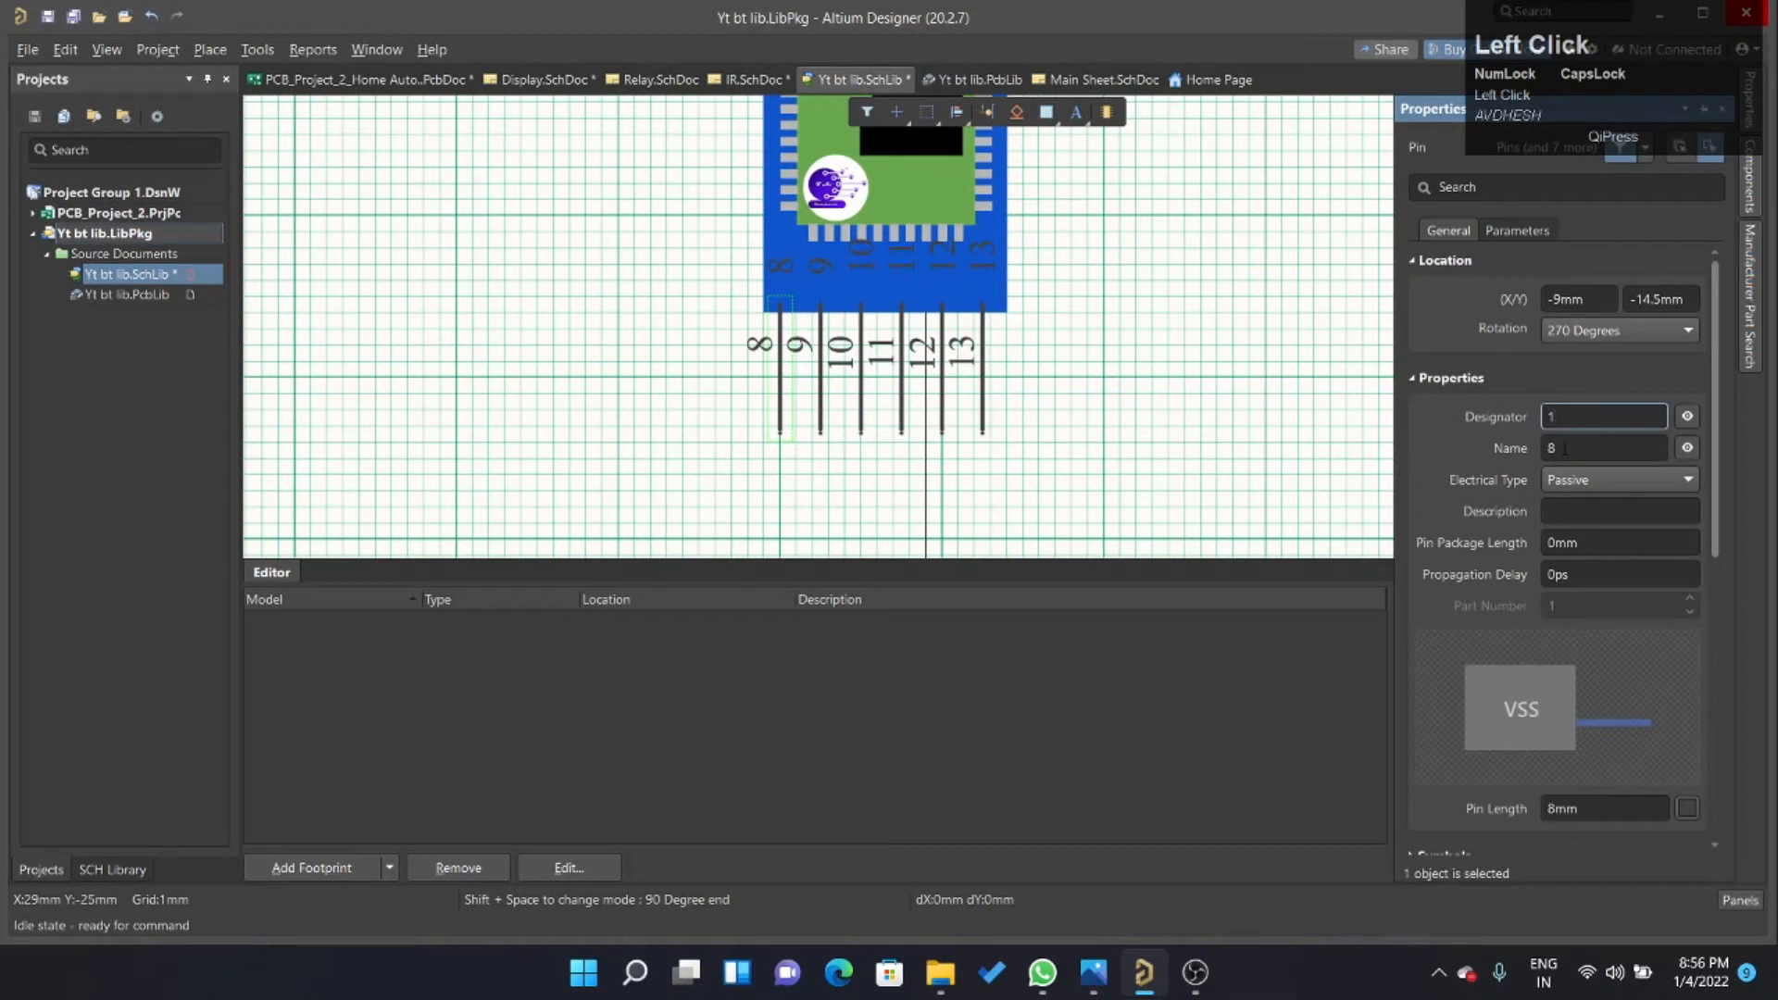
click(1565, 448)
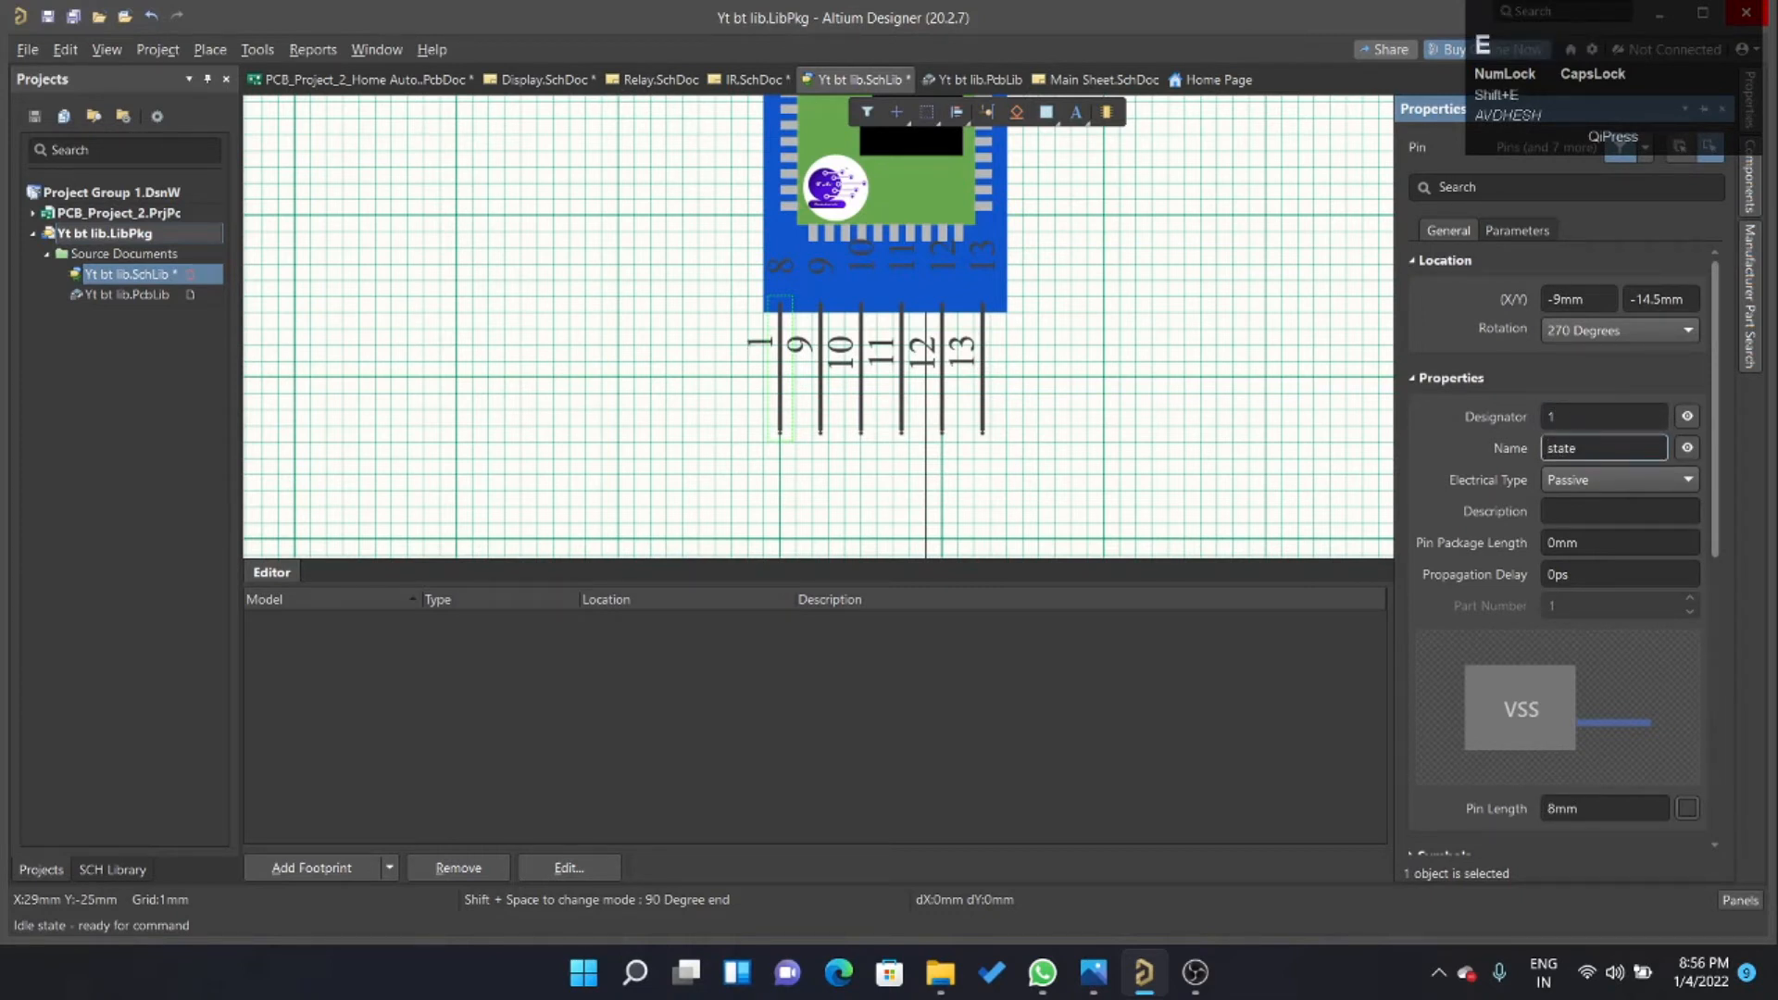
text(state)
key(BackSpace)
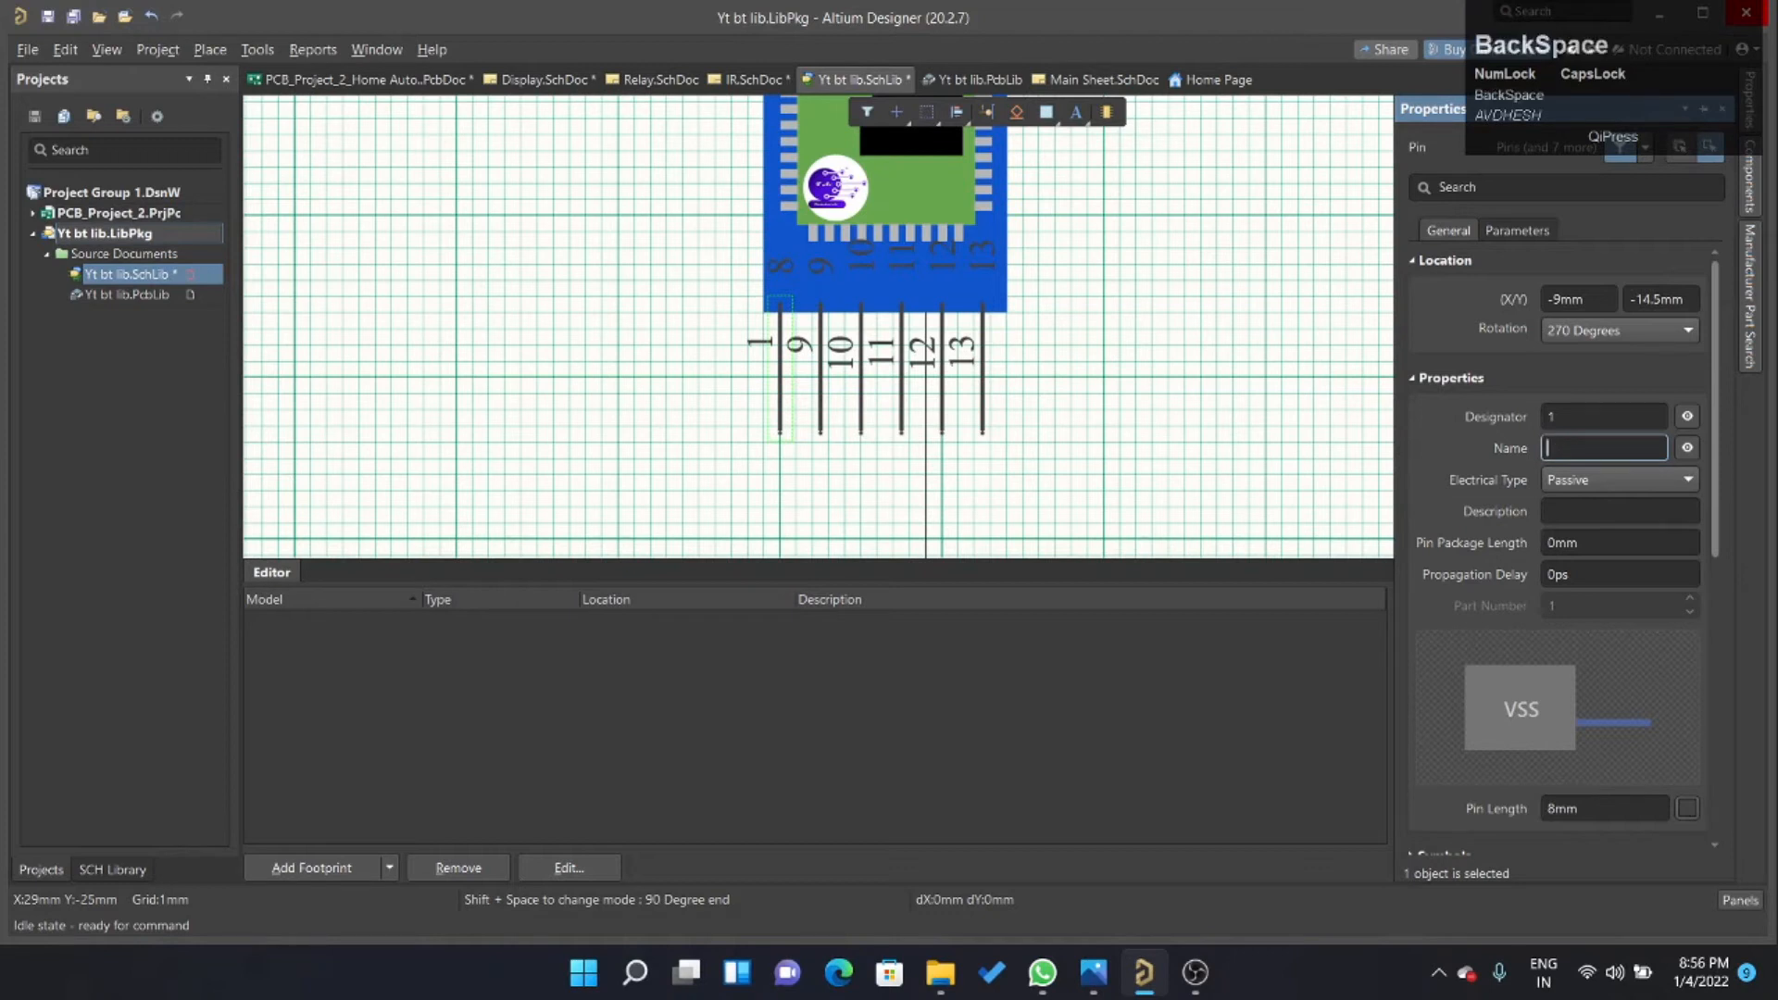
text(STATE)
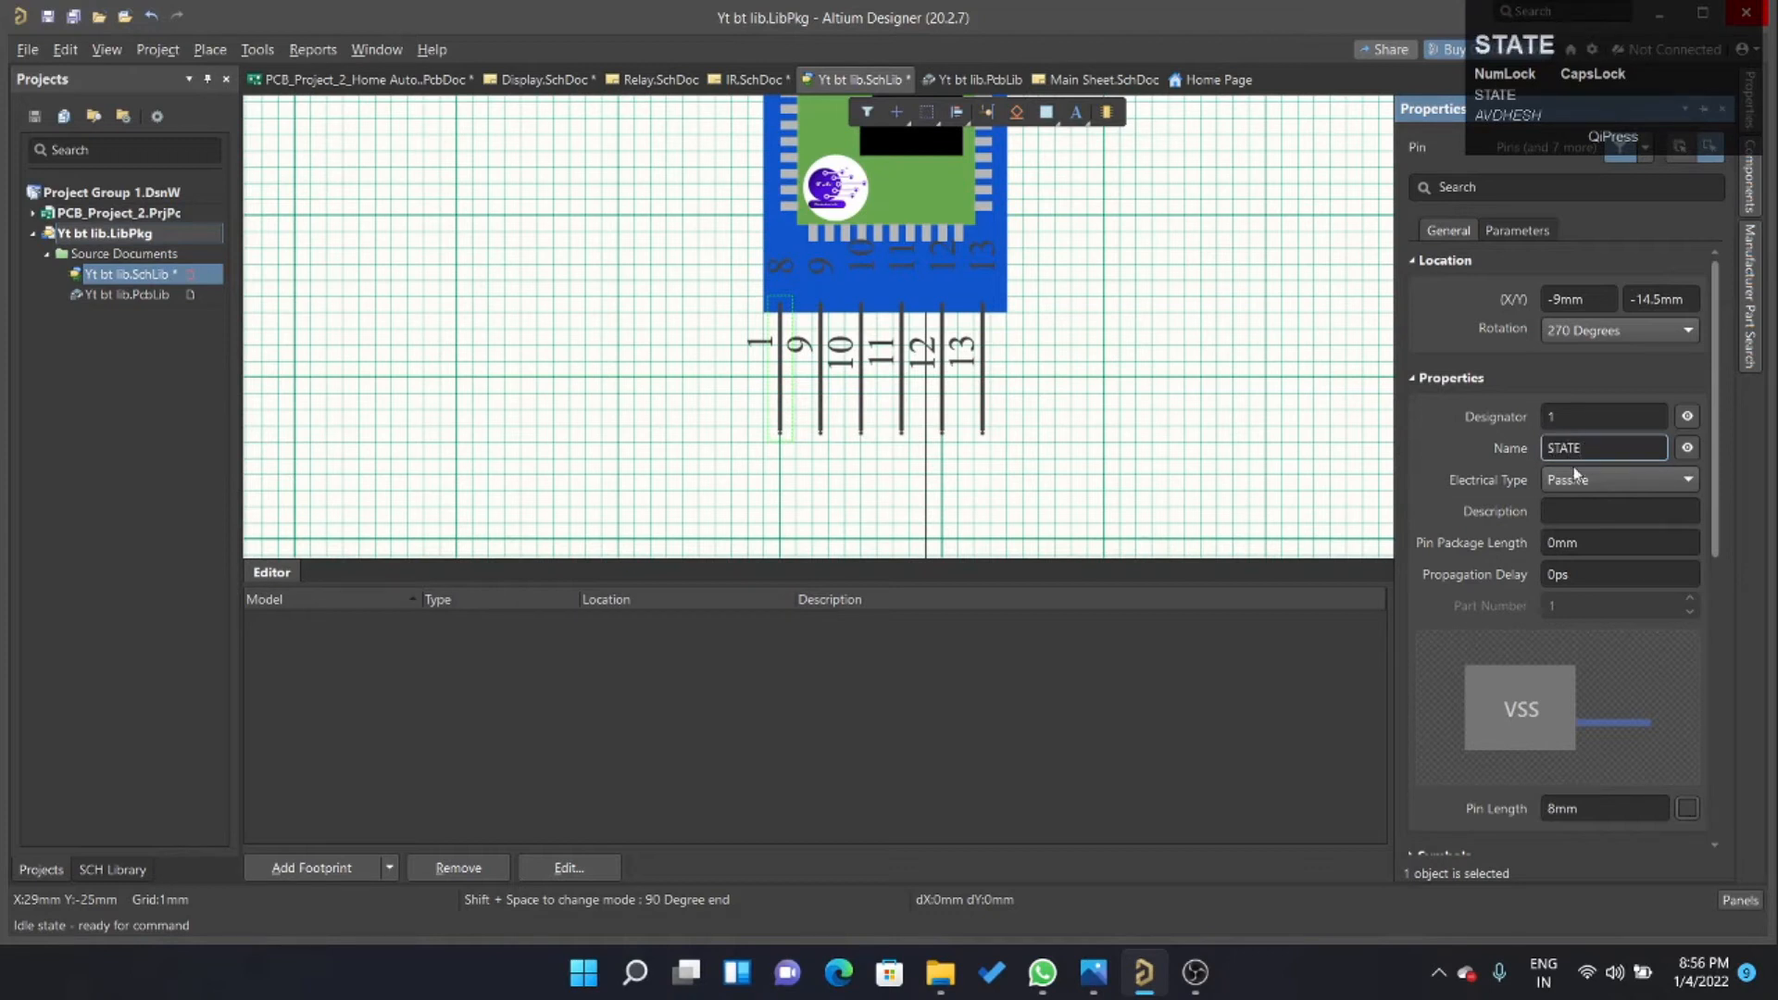
click(1235, 425)
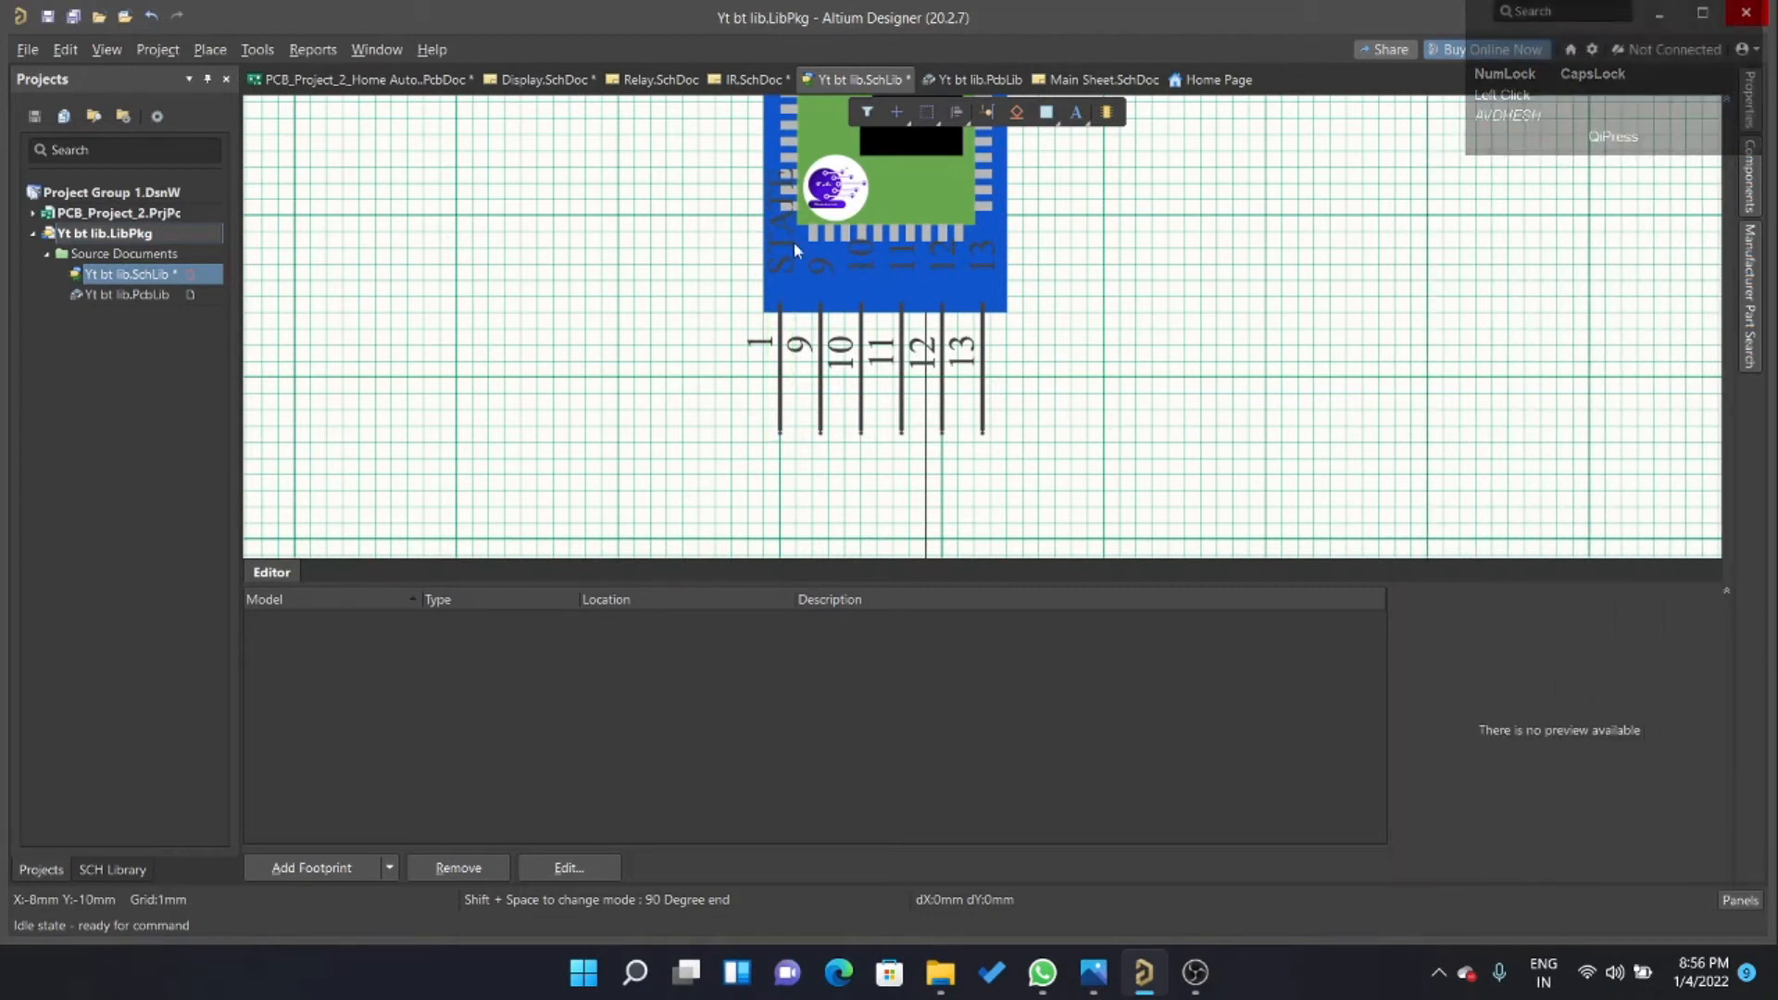
Enable custom font settings for the designator of the STATE pin.
click(785, 371)
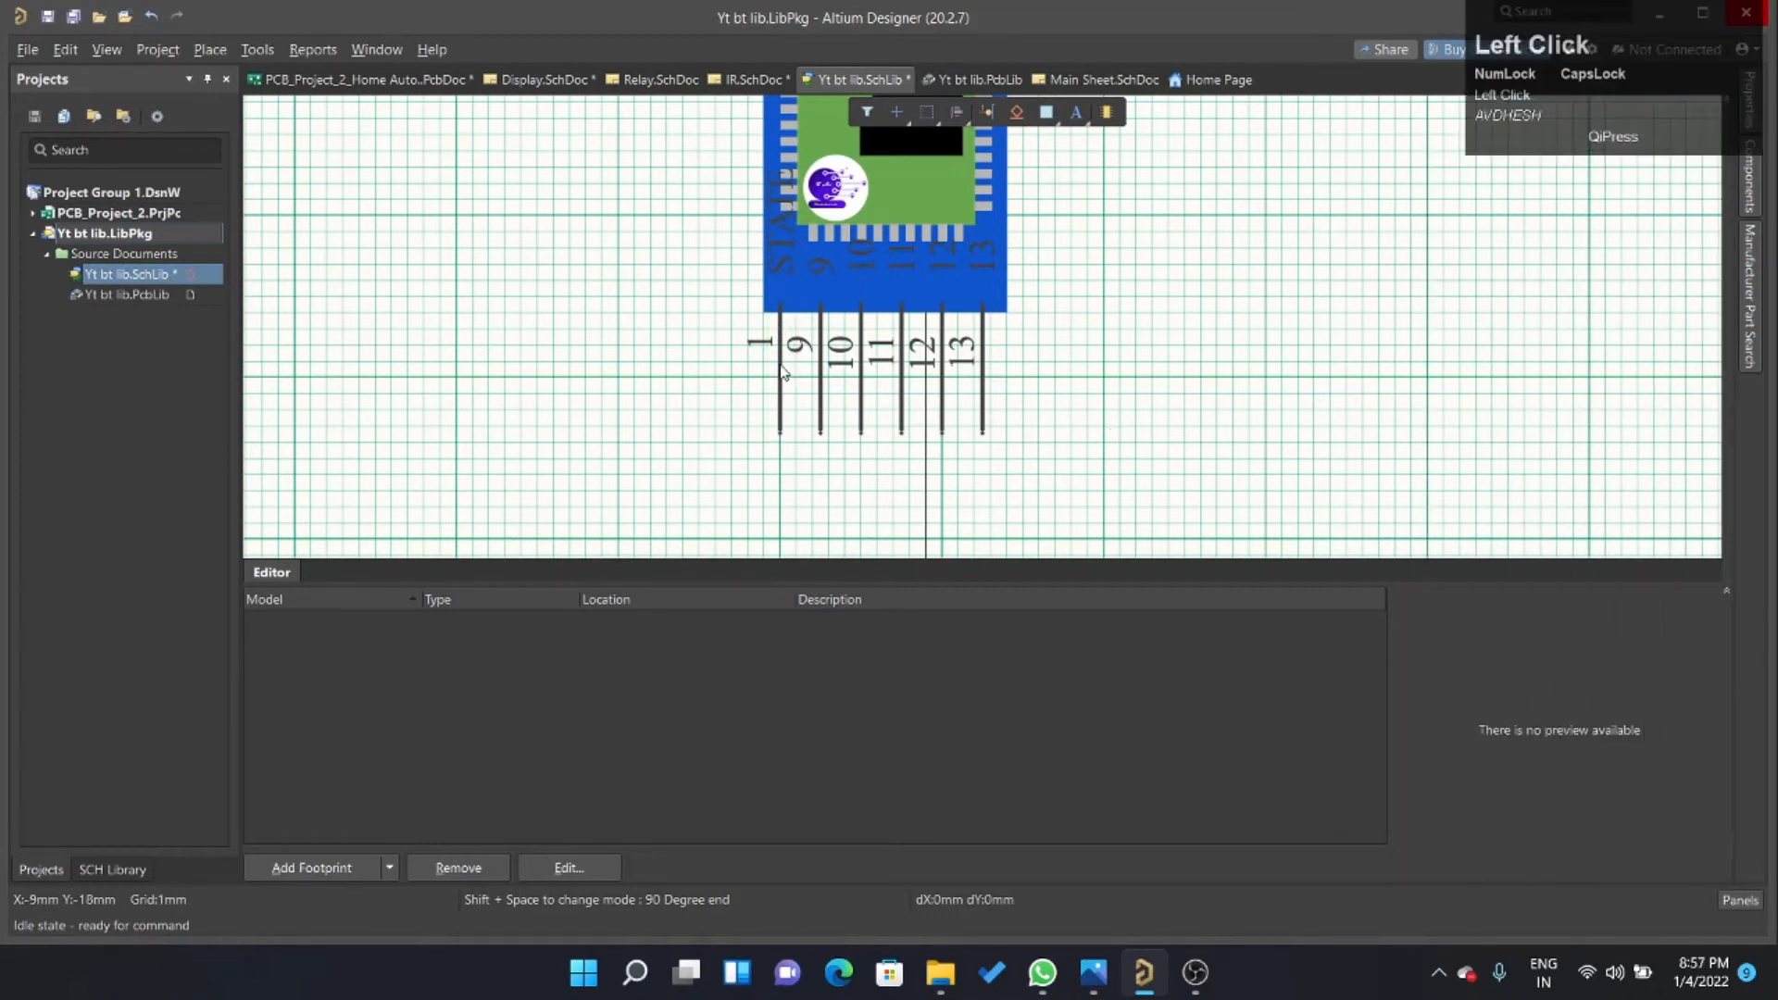
scroll(1589, 500, down, 5)
scroll(1584, 491, down, 2)
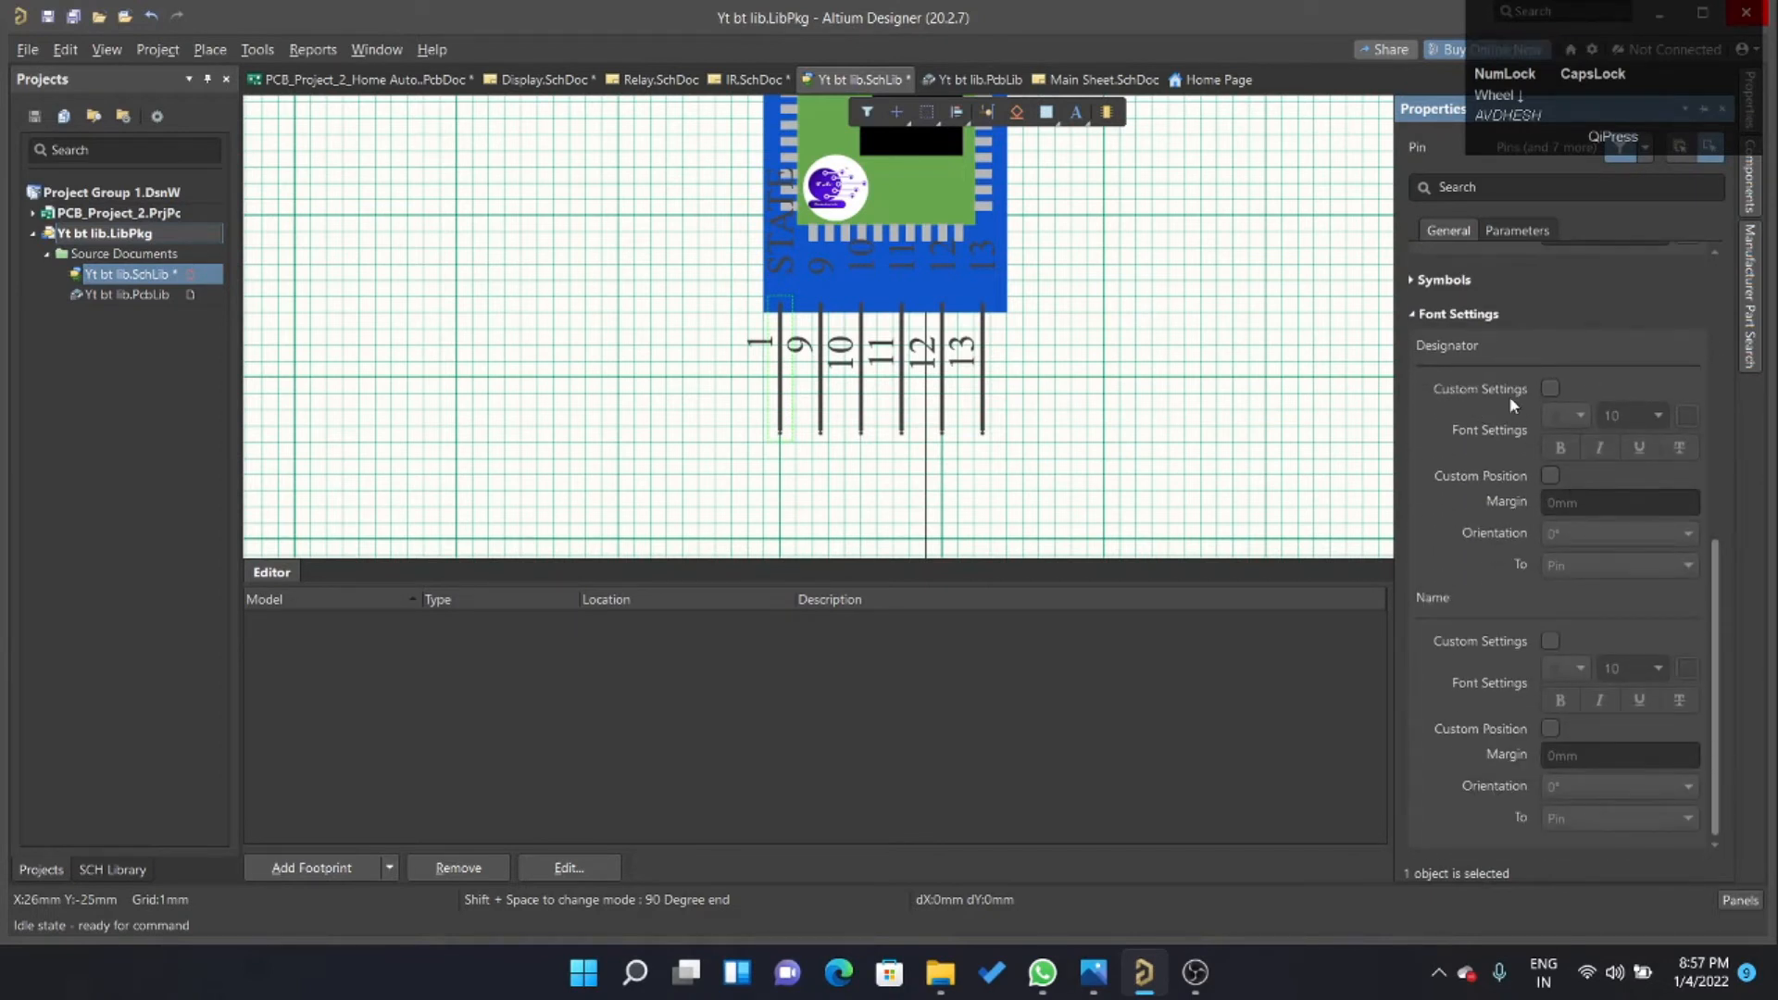
click(1549, 389)
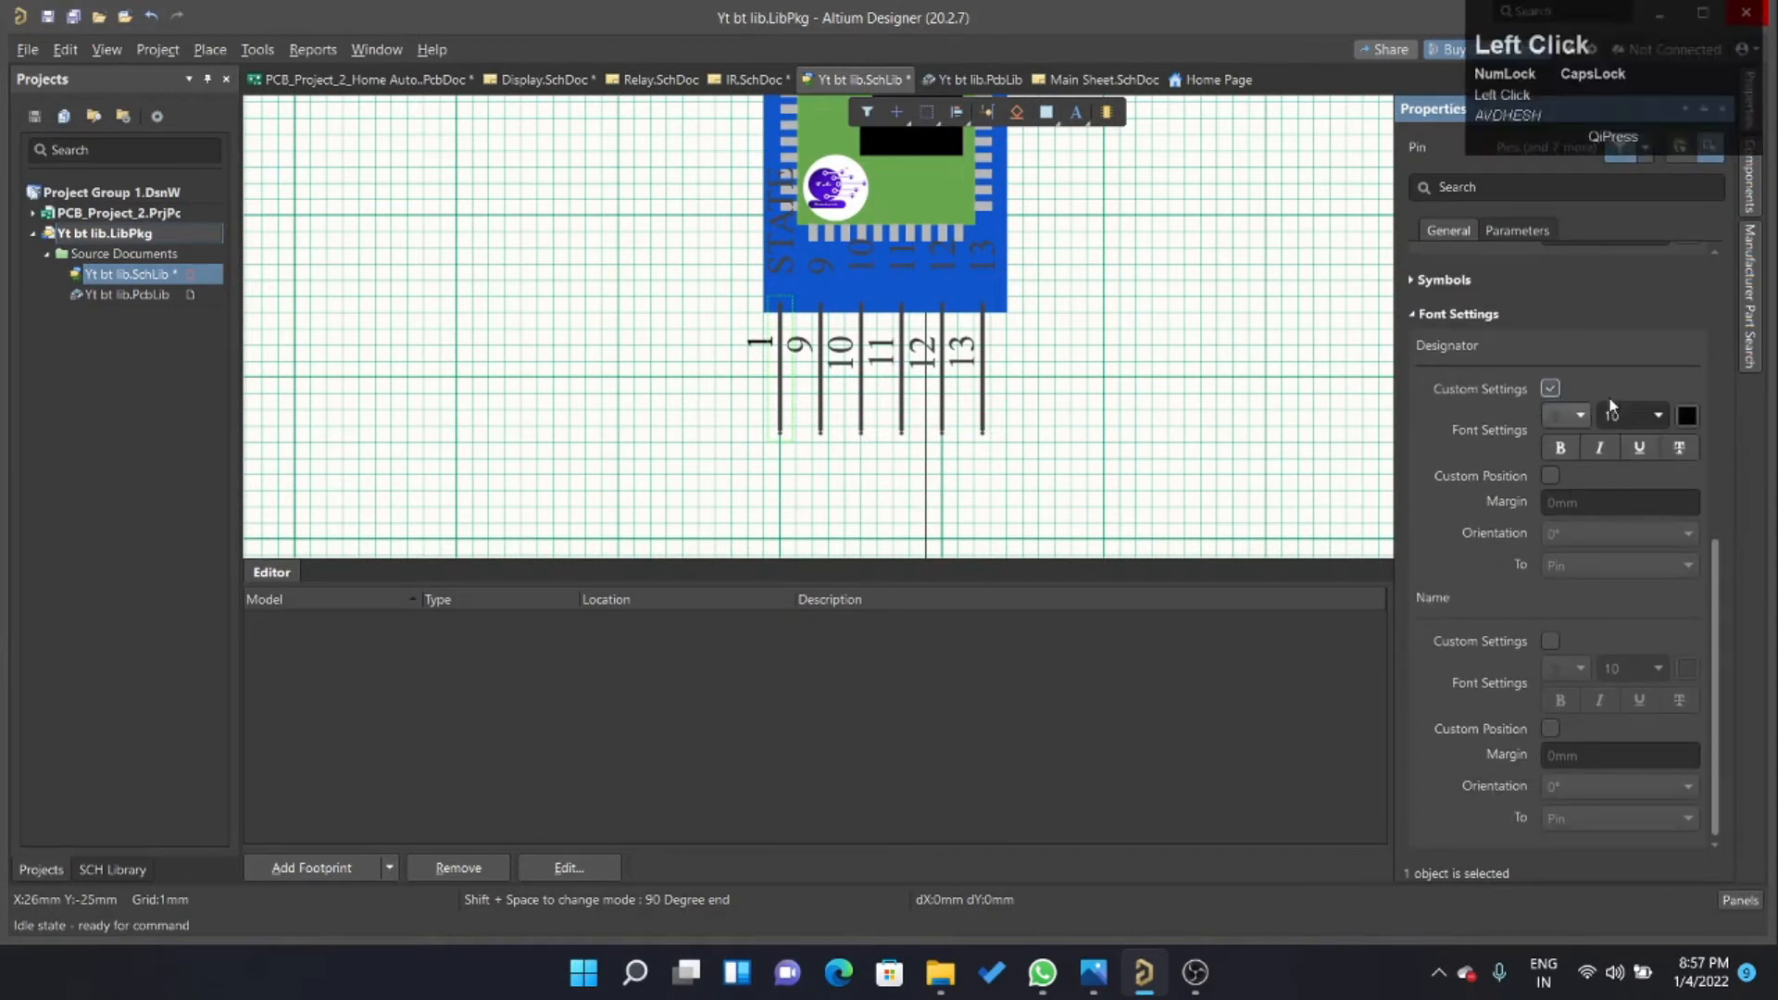
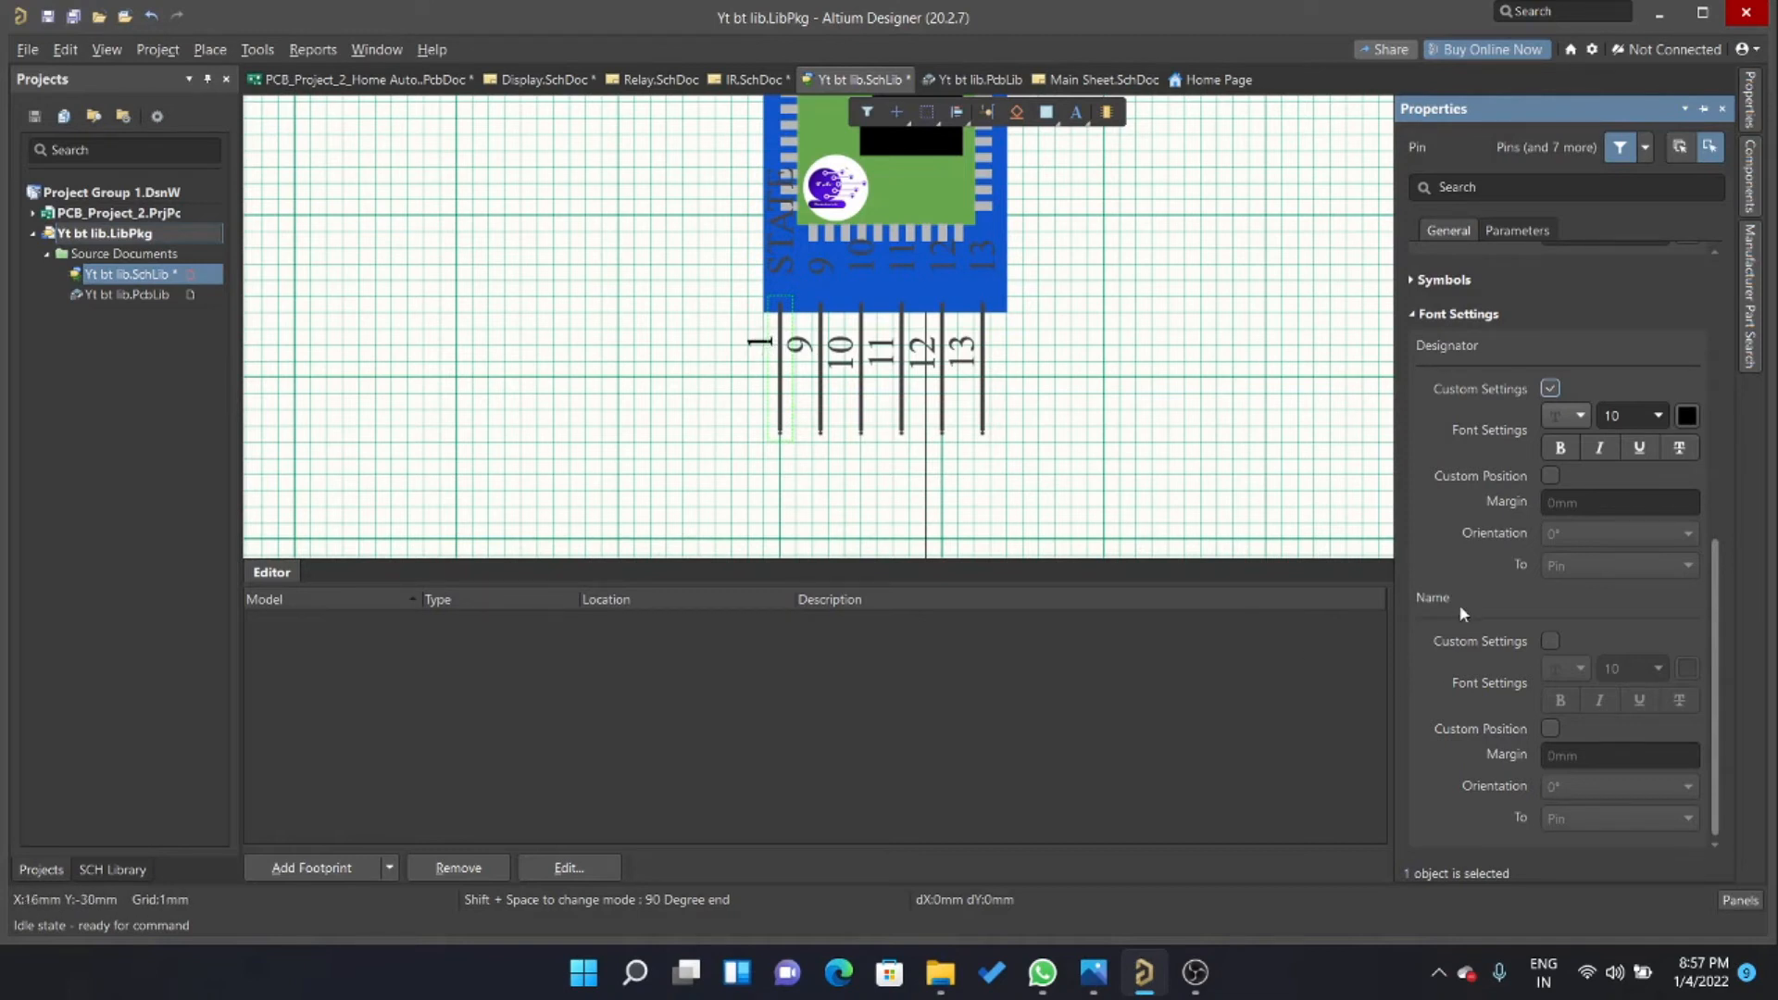
Give the STATE pin's name custom font settings of size 5, white and bold, and enable its custom position.
click(1551, 641)
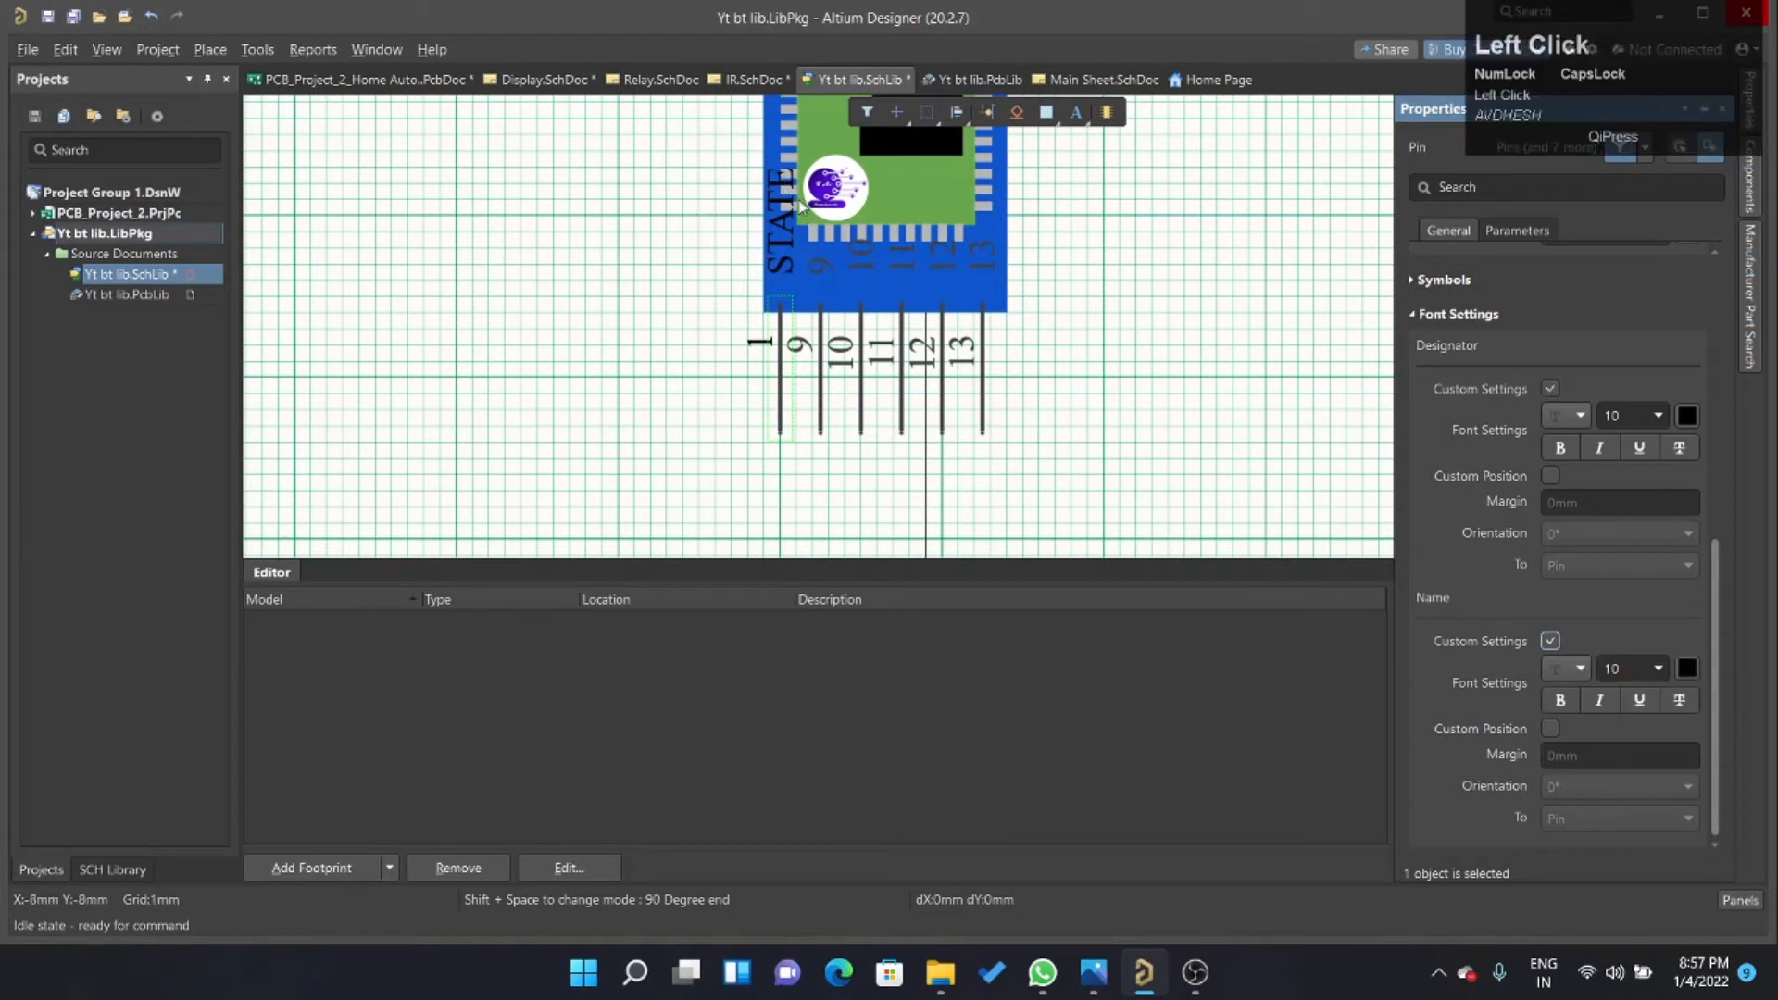
click(1636, 674)
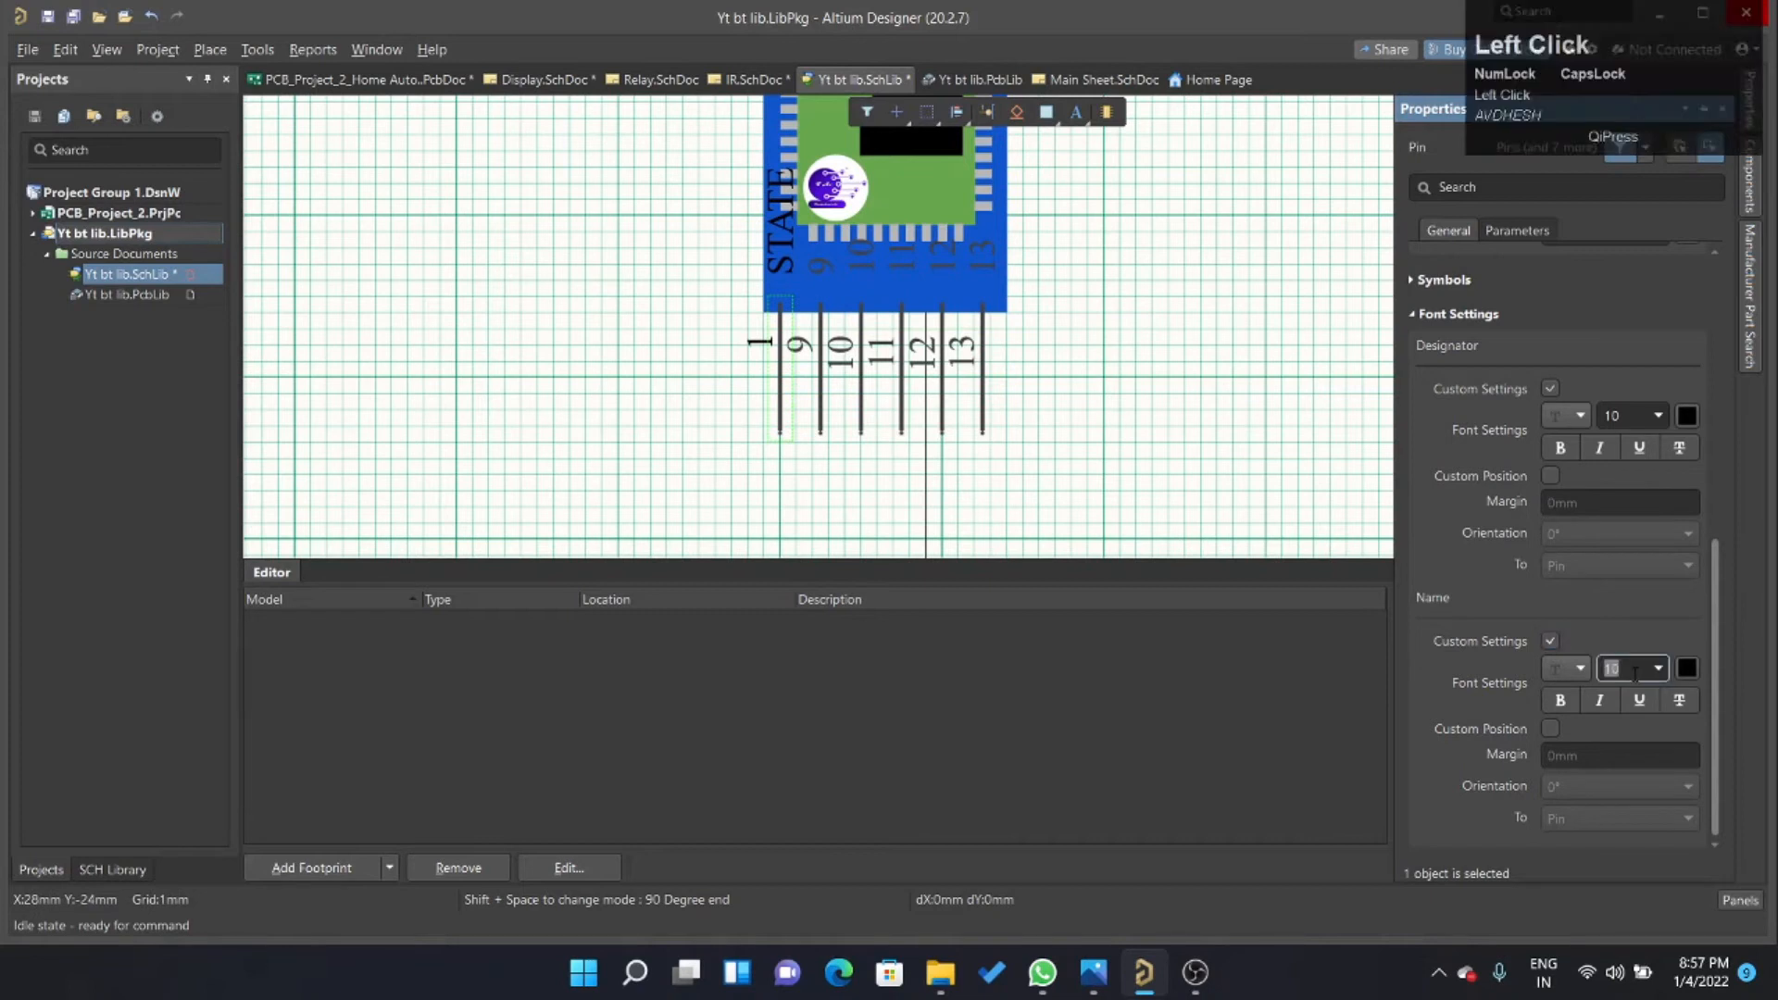
text(5)
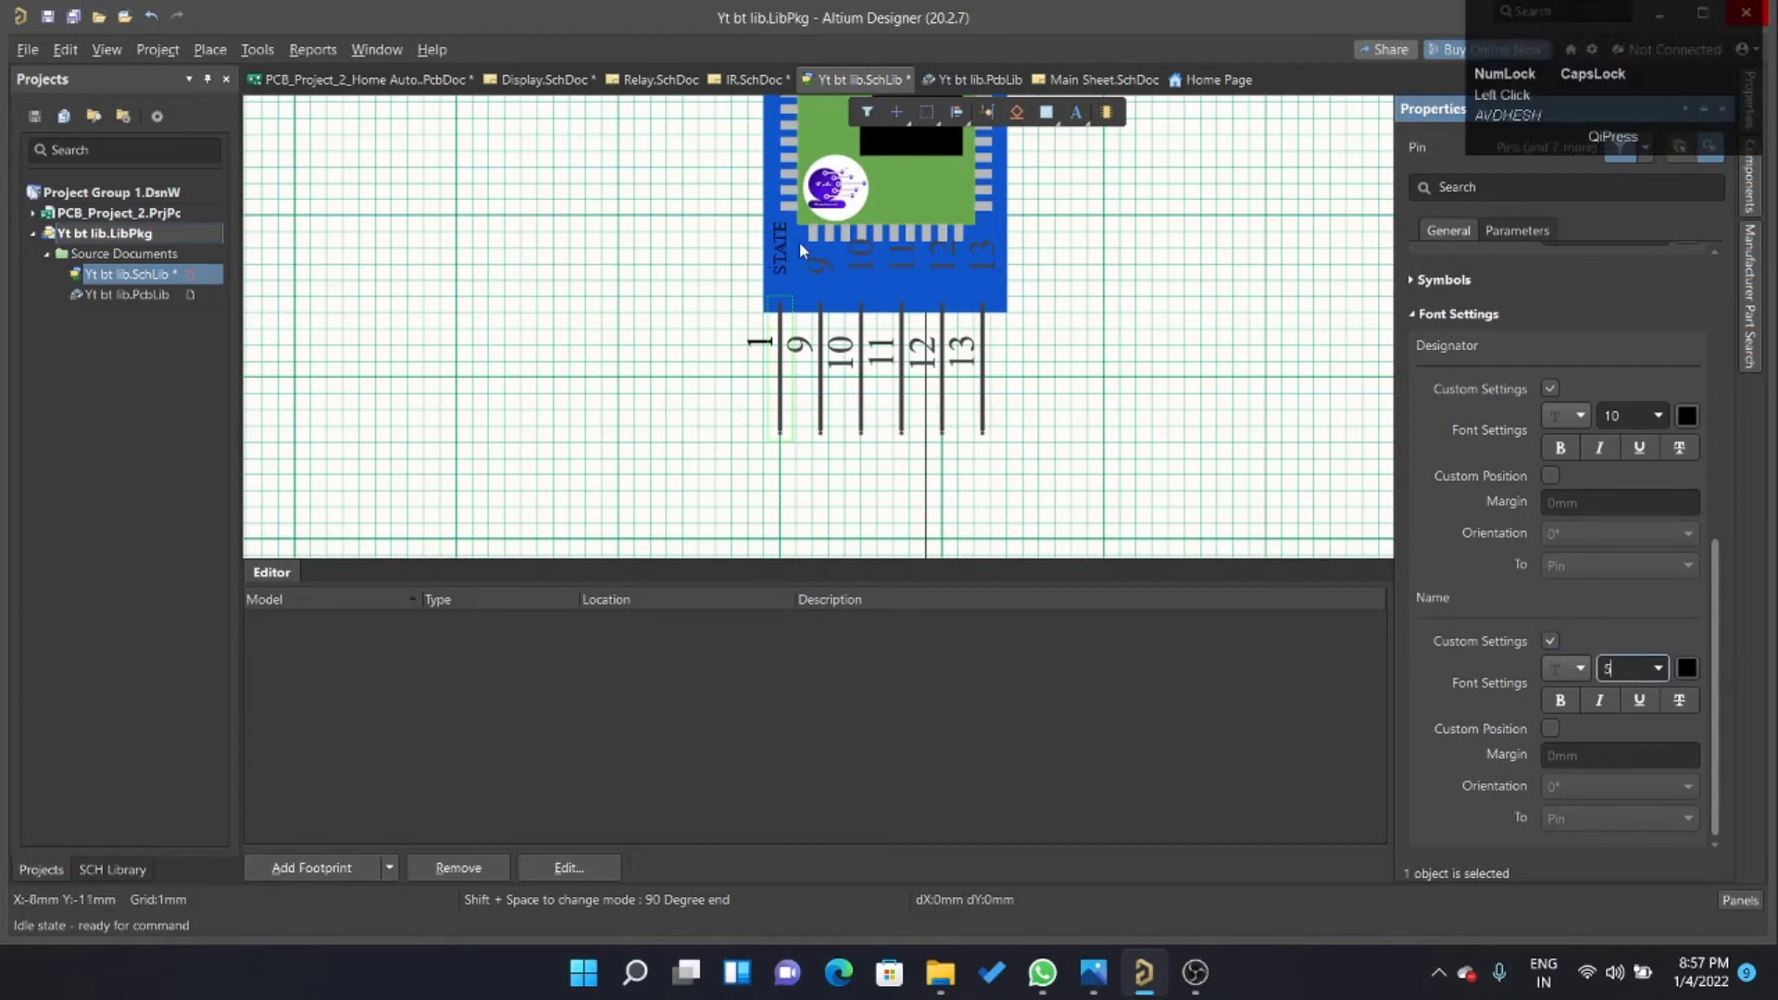
click(1687, 668)
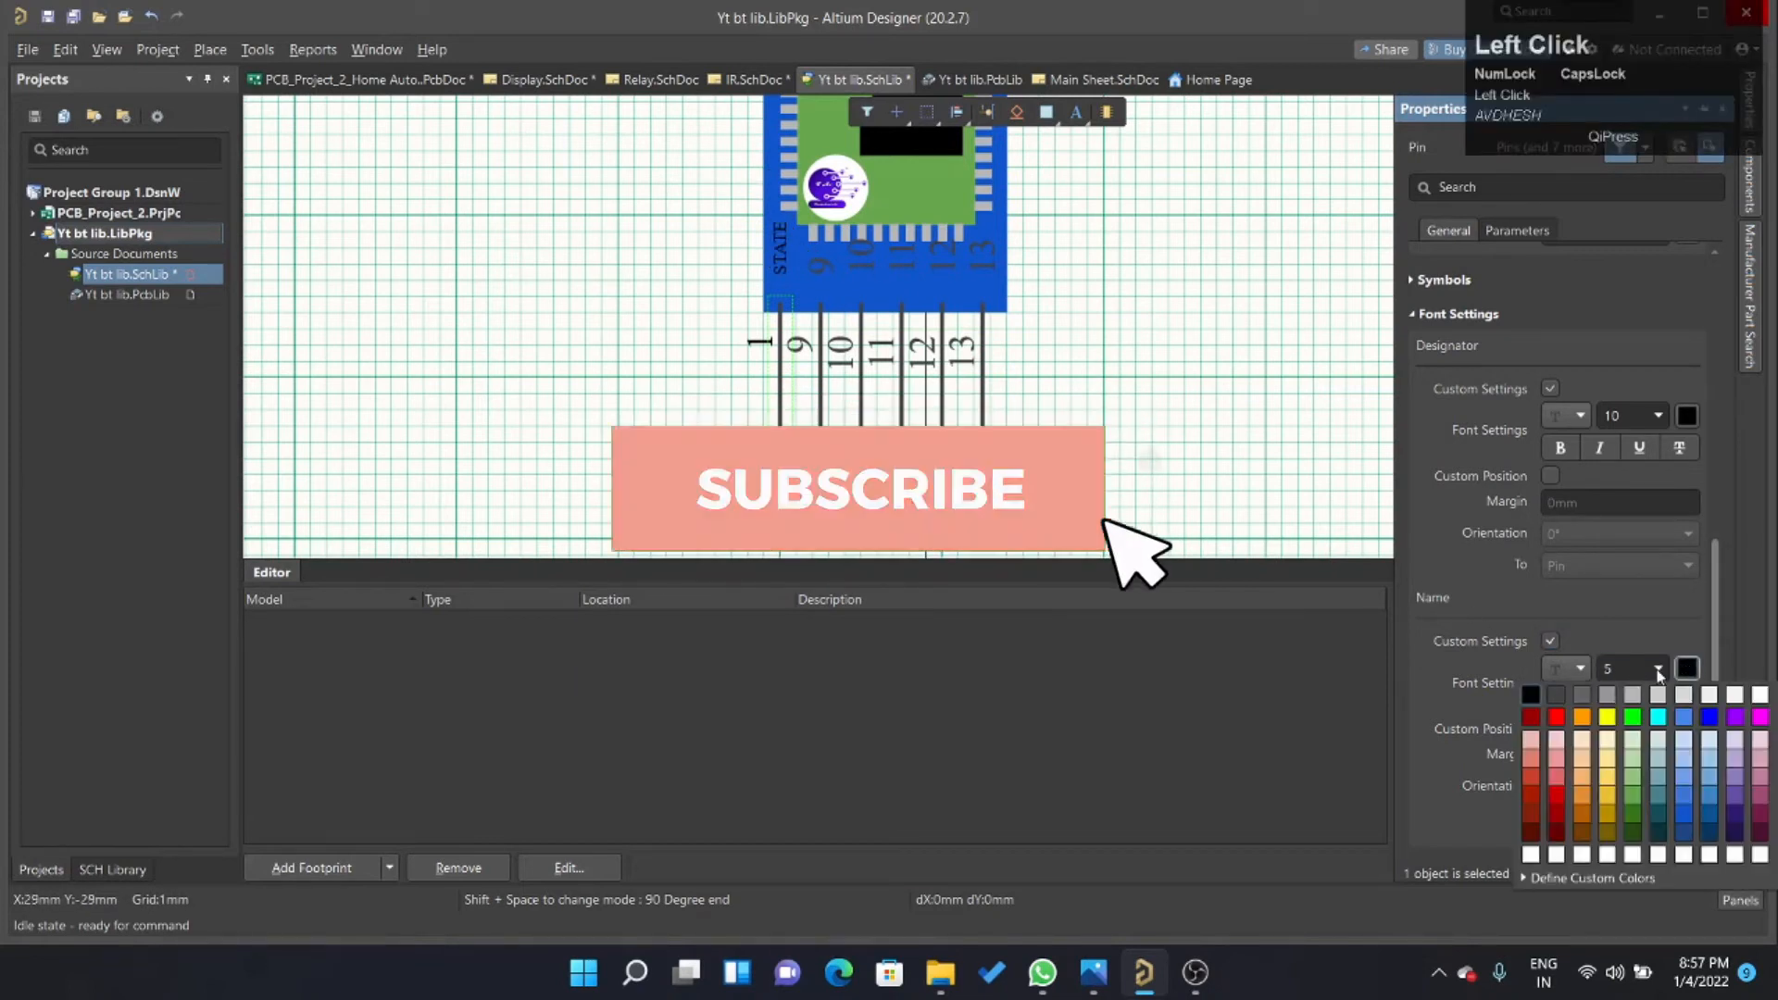
click(1757, 696)
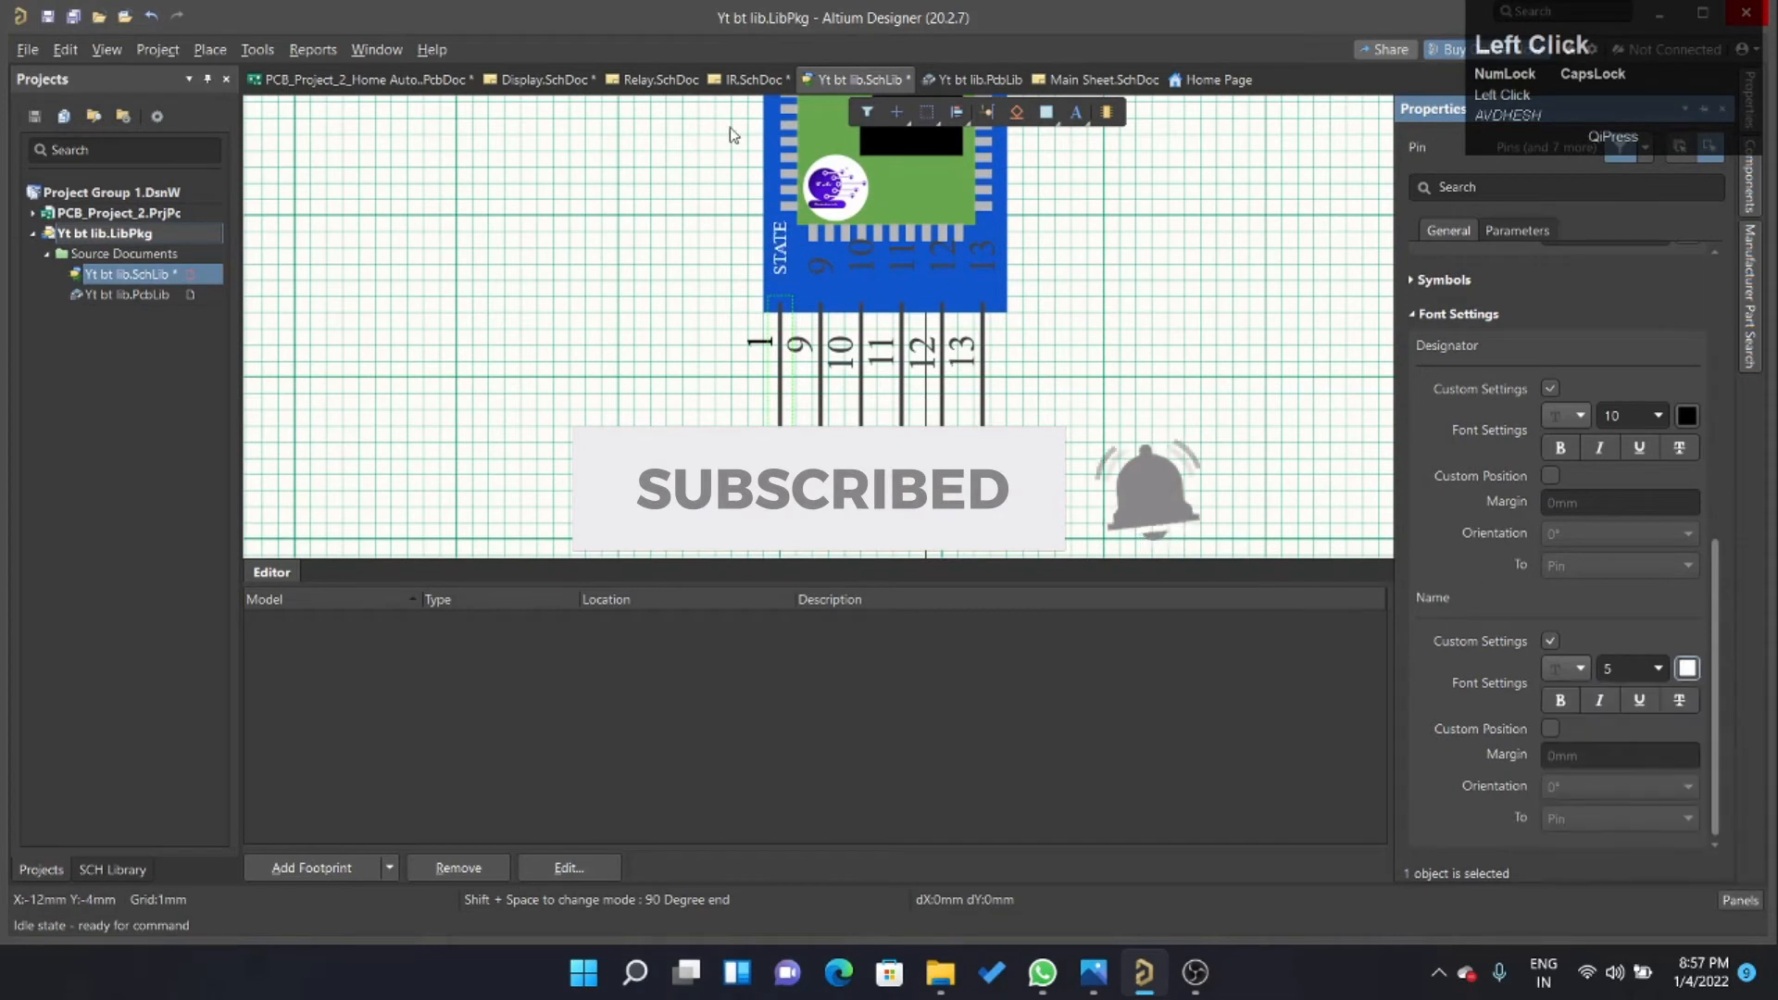
click(1559, 695)
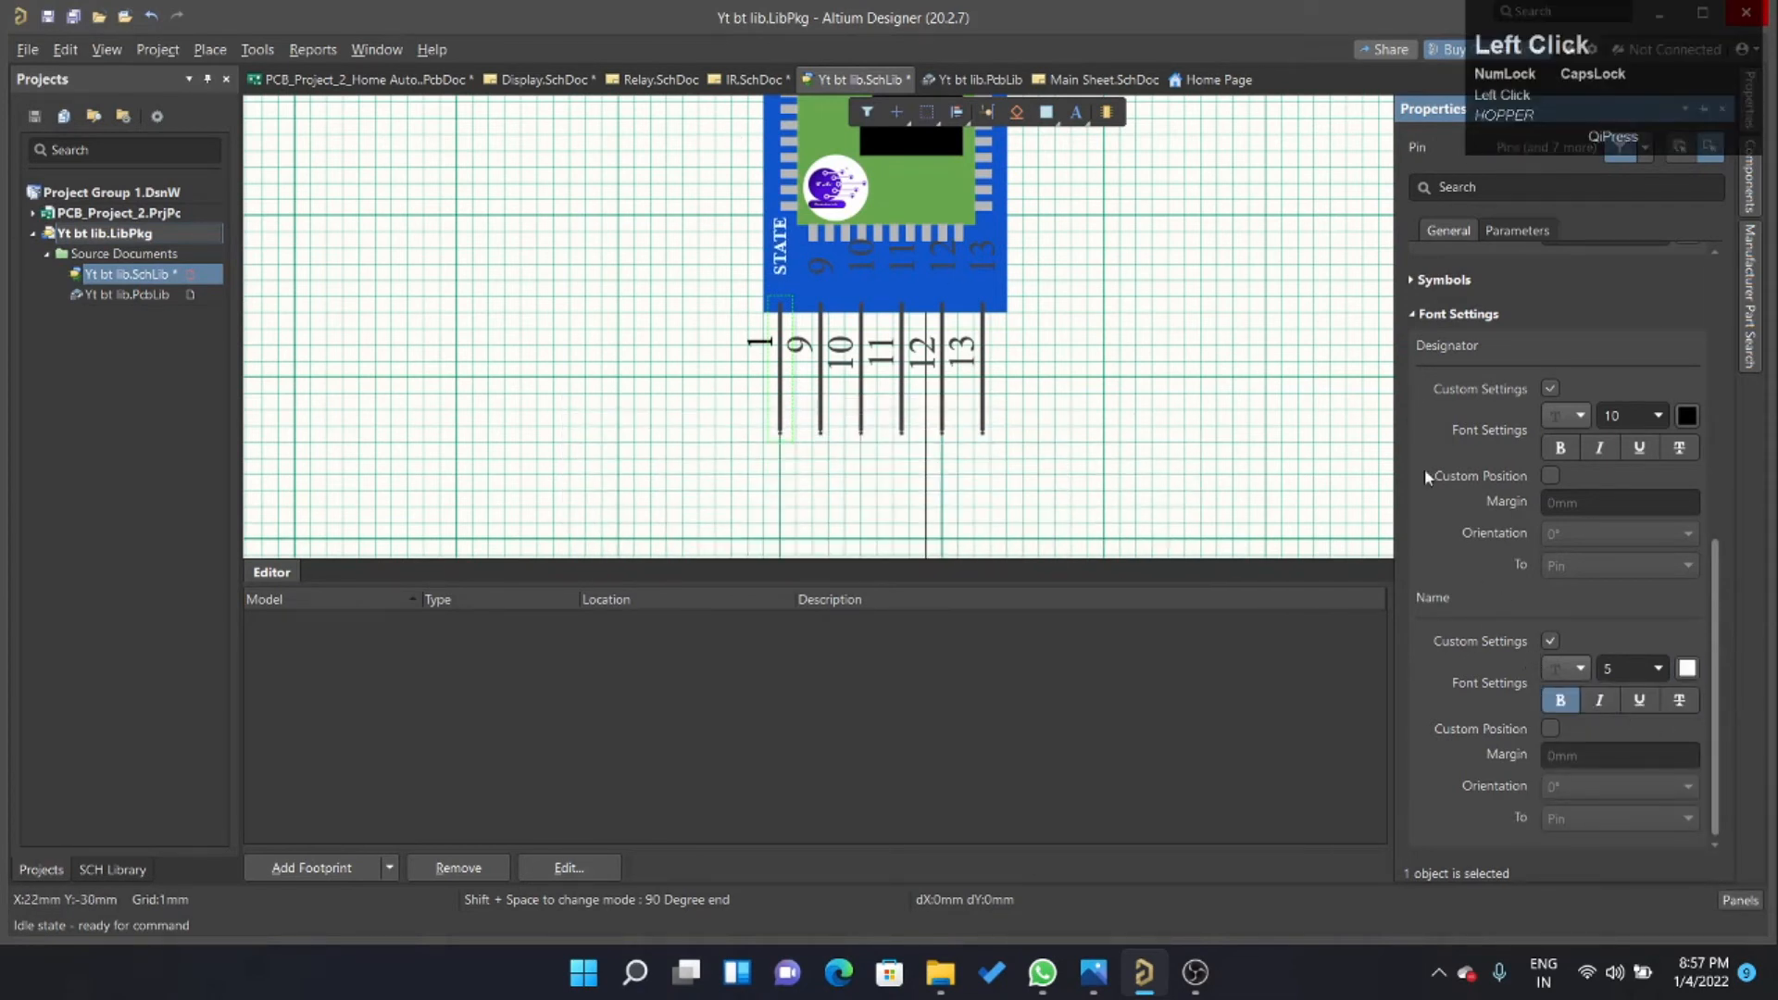
click(1552, 729)
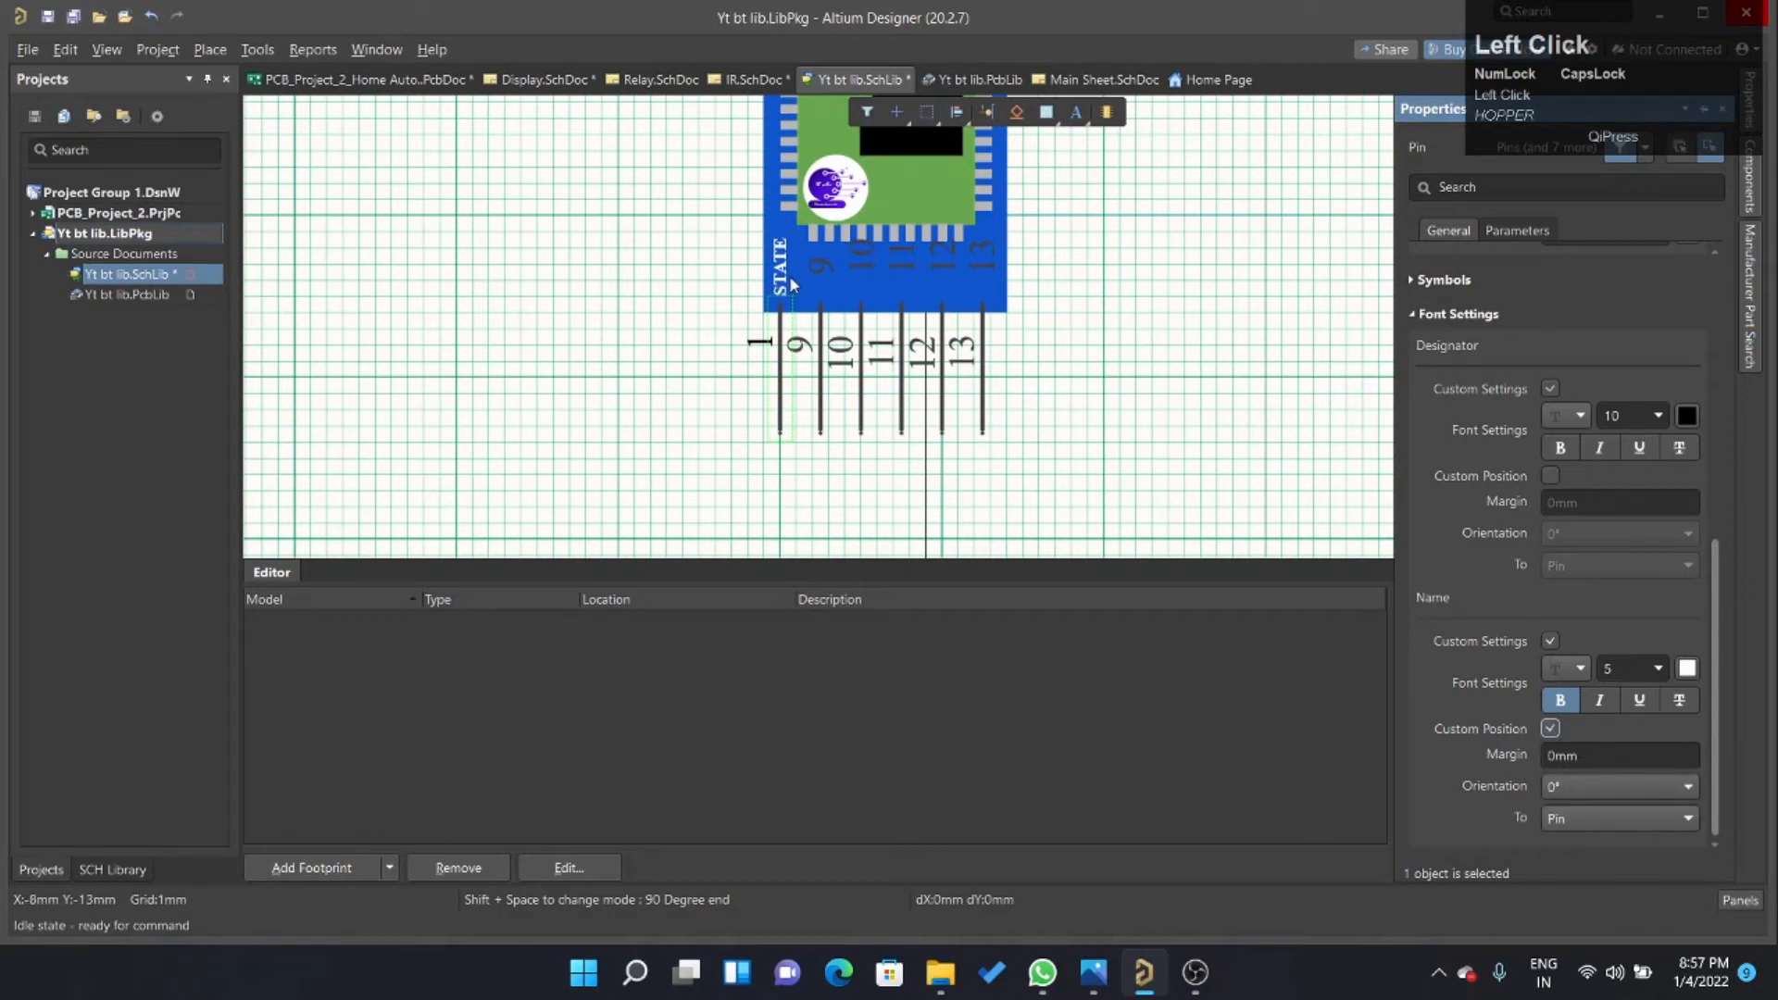
Try to move the designator 1 directly along the STATE pin.
drag(788, 368, 779, 436)
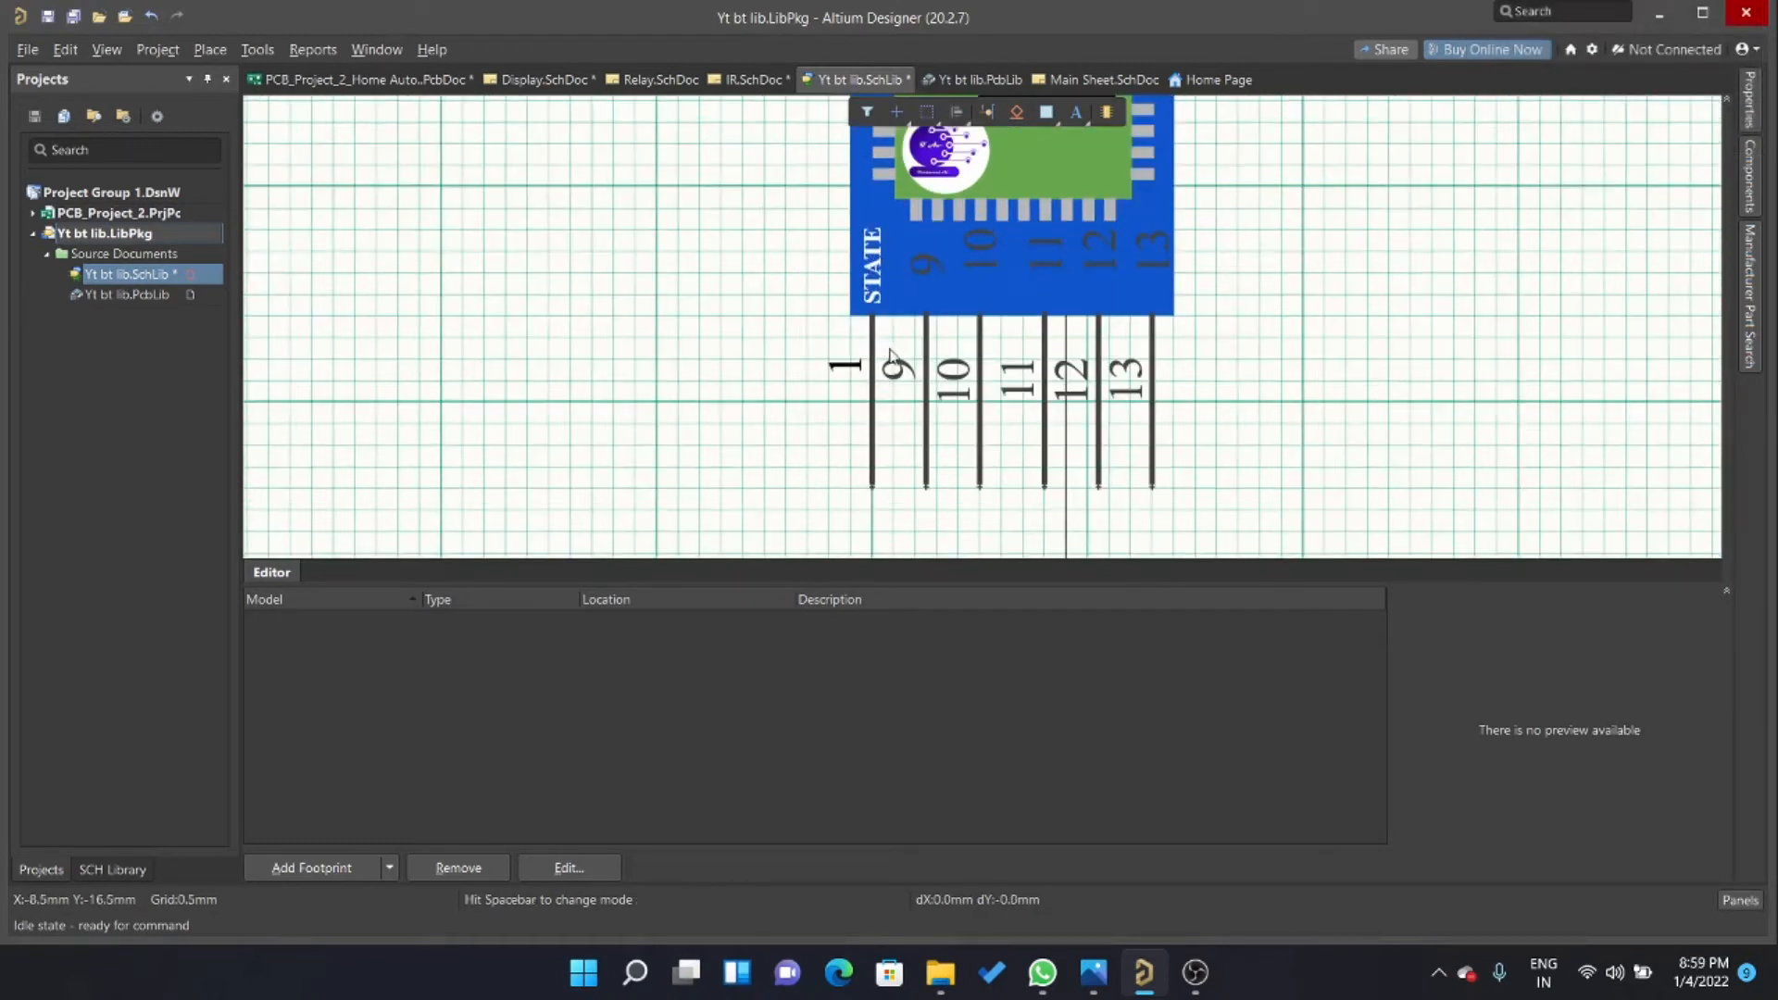
click(852, 374)
click(858, 368)
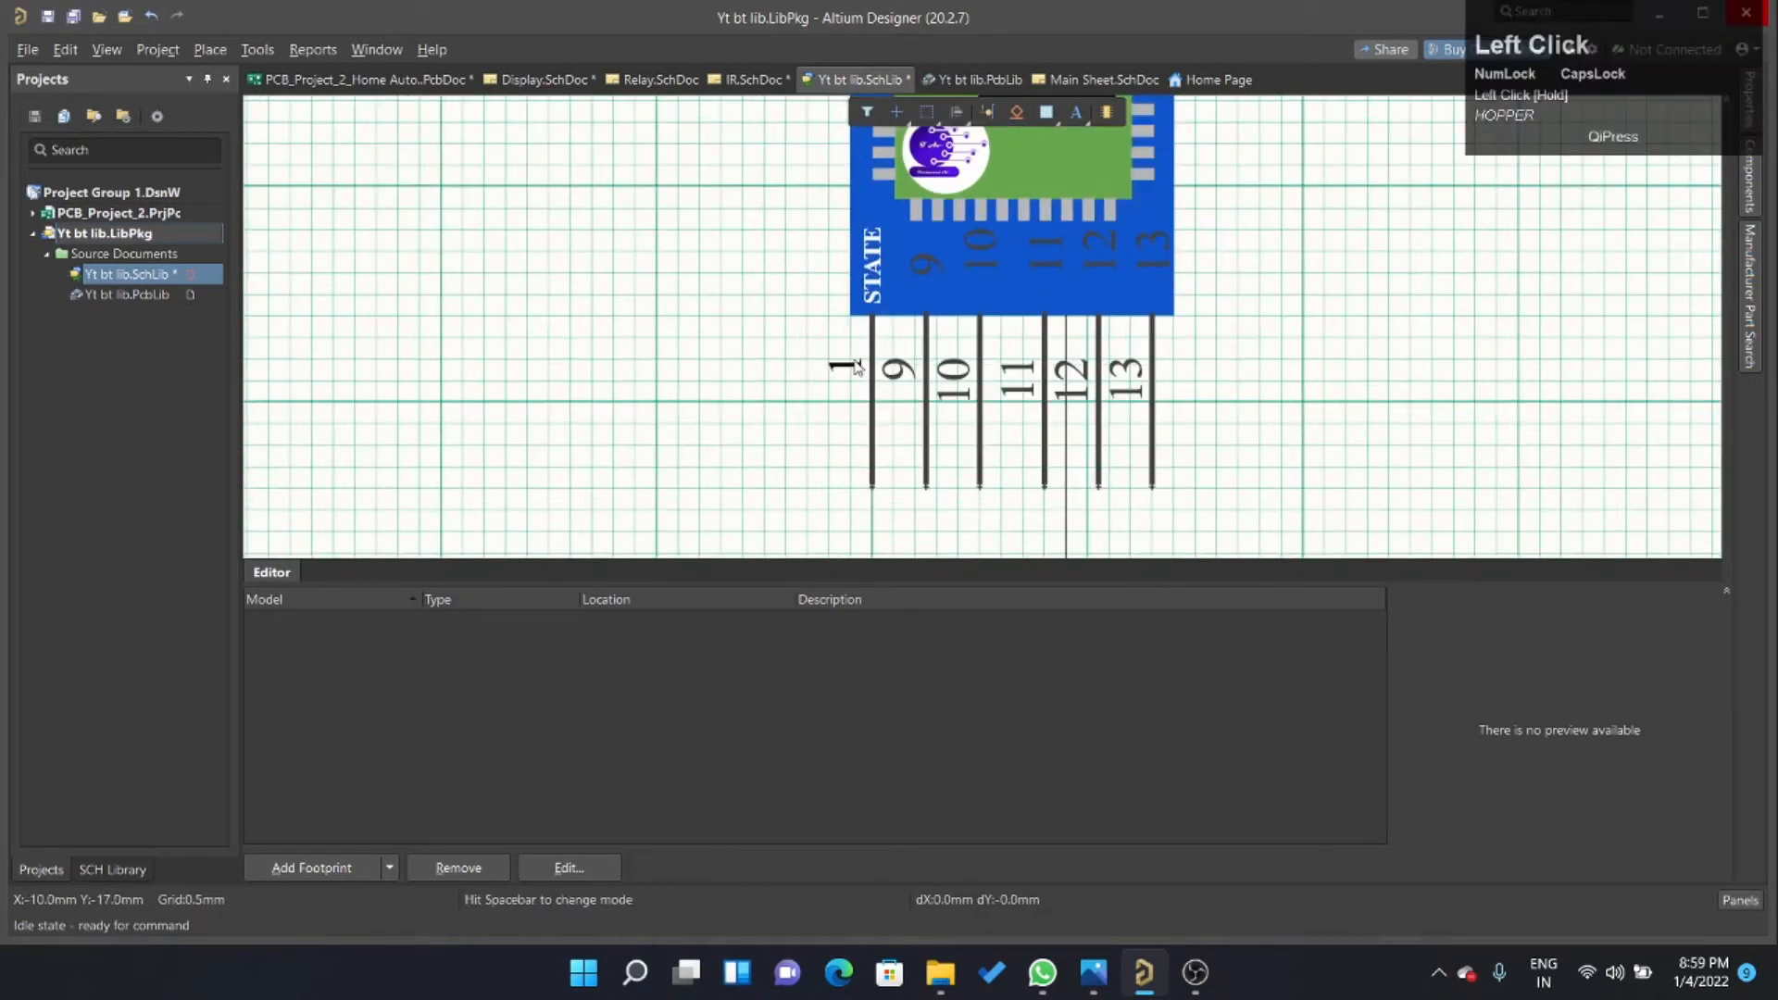
click(855, 362)
drag(858, 371, 874, 490)
Enable a custom position for the STATE pin's designator and set its orientation to 90°.
double_click(880, 423)
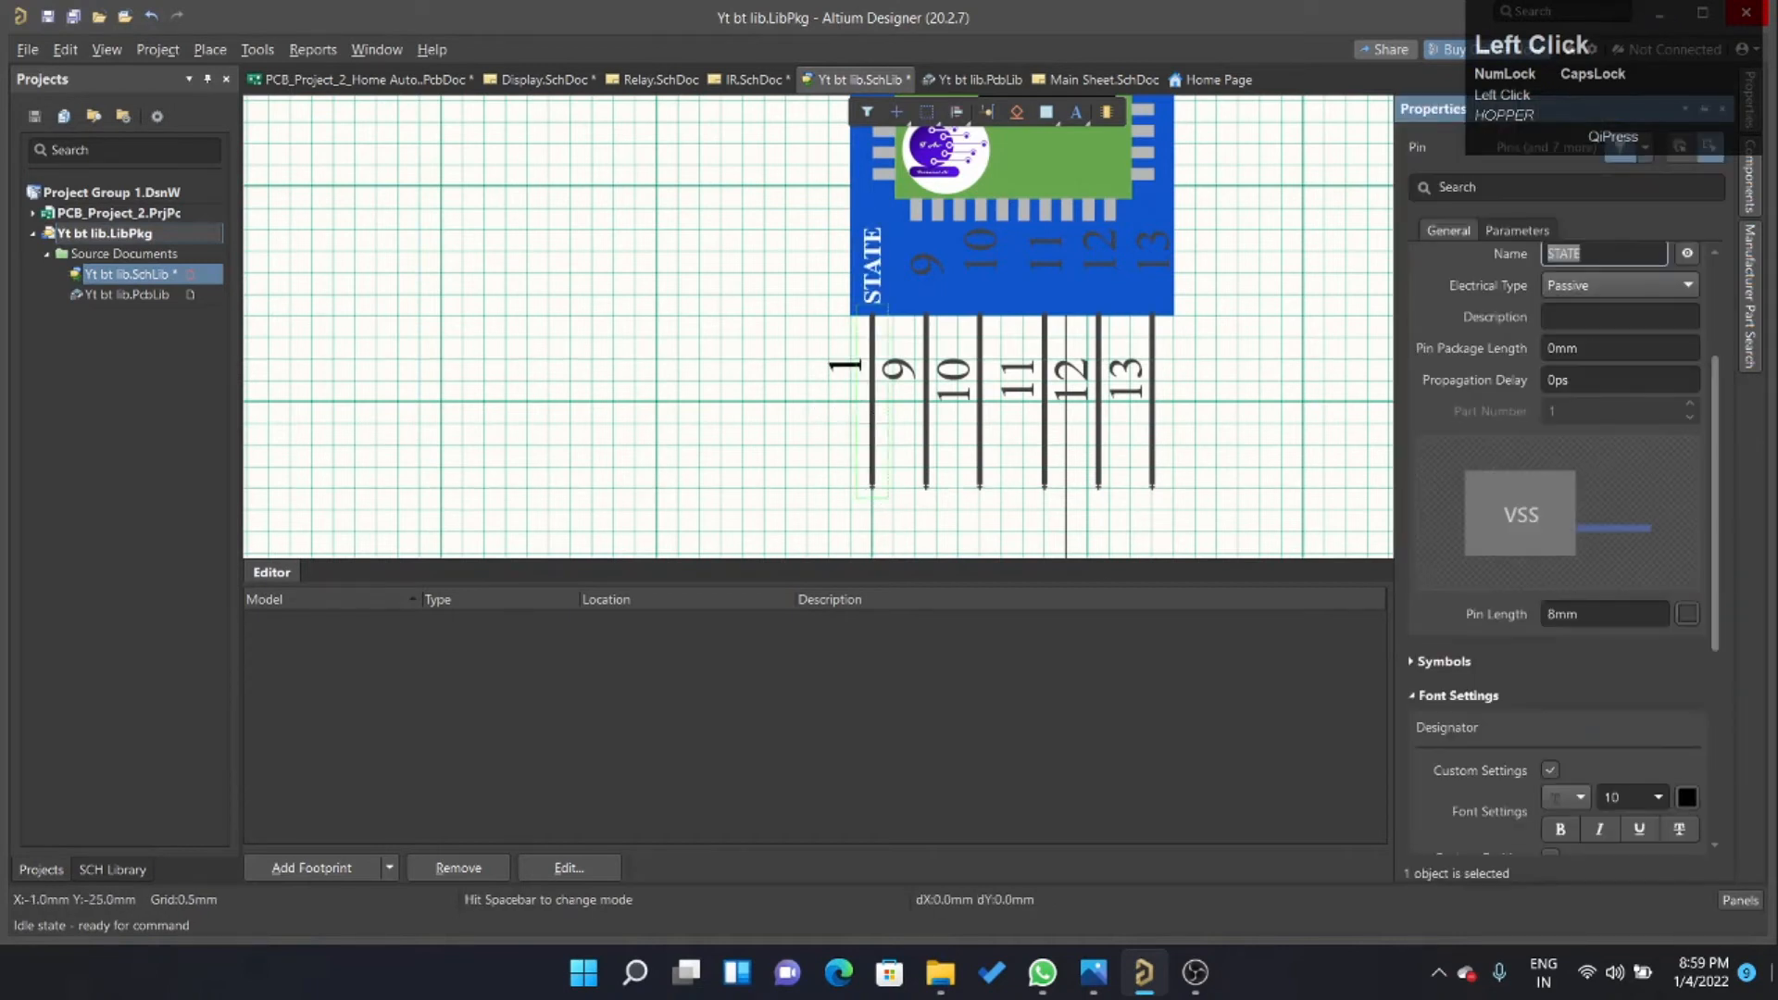
scroll(1563, 726, down, 3)
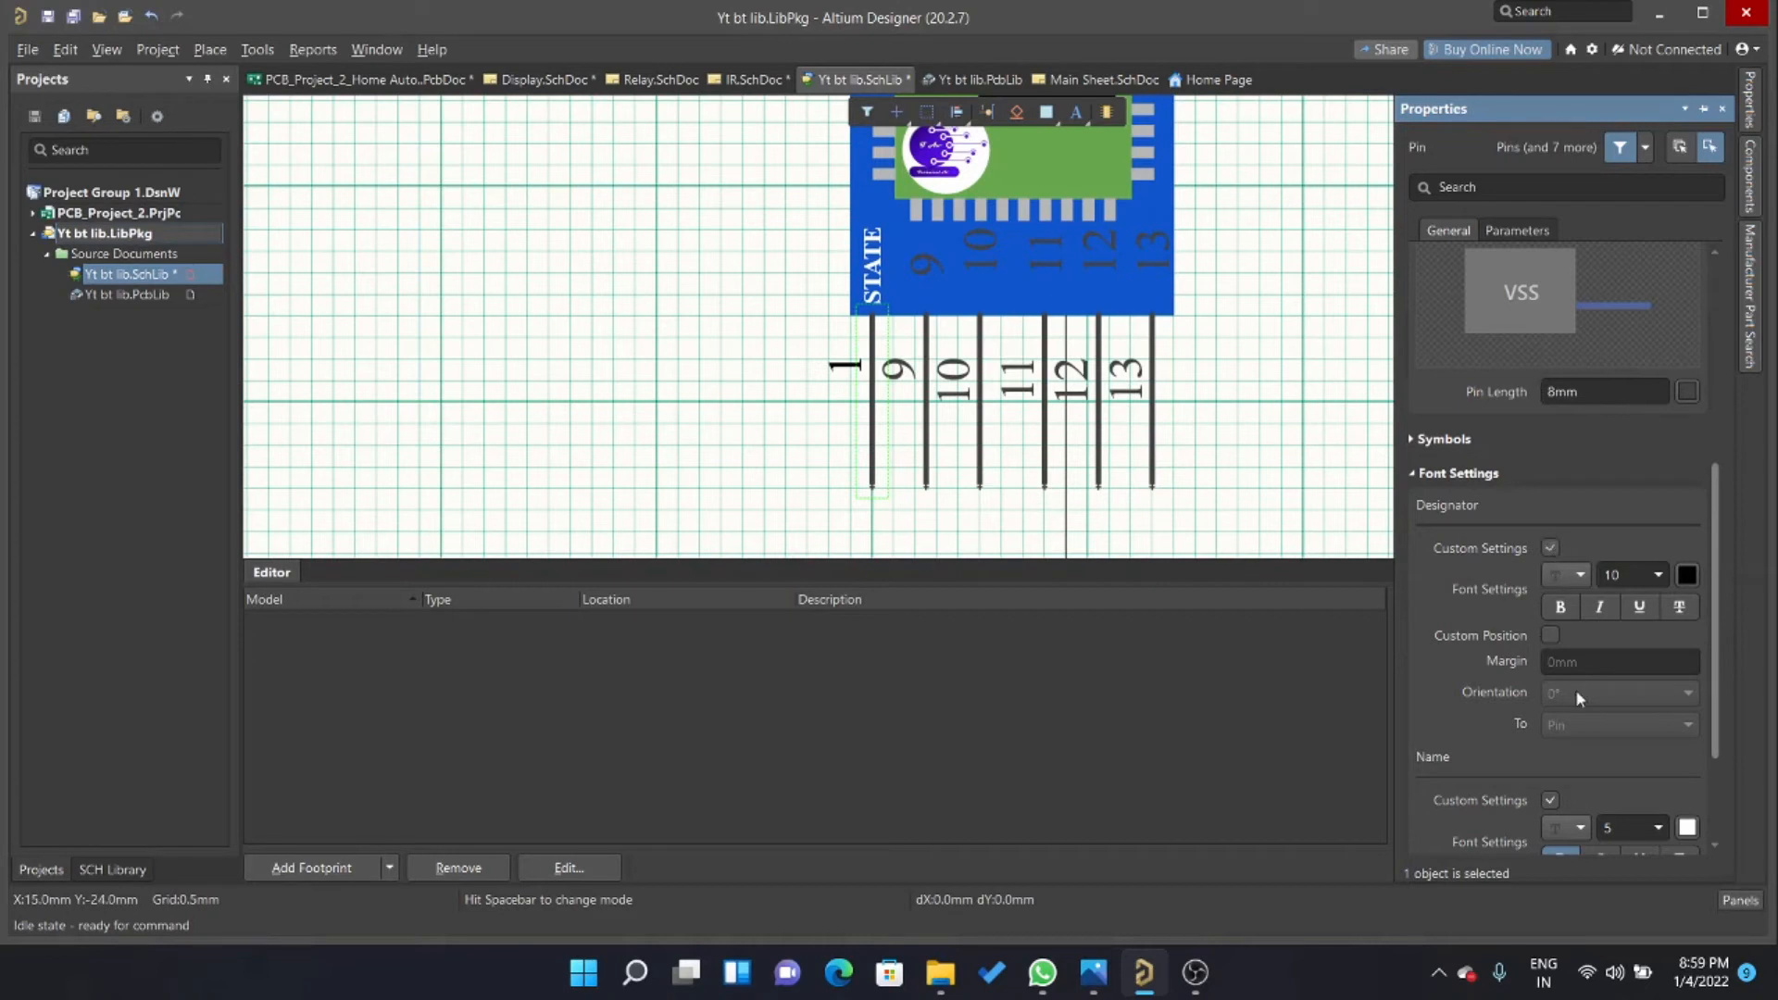
click(1603, 669)
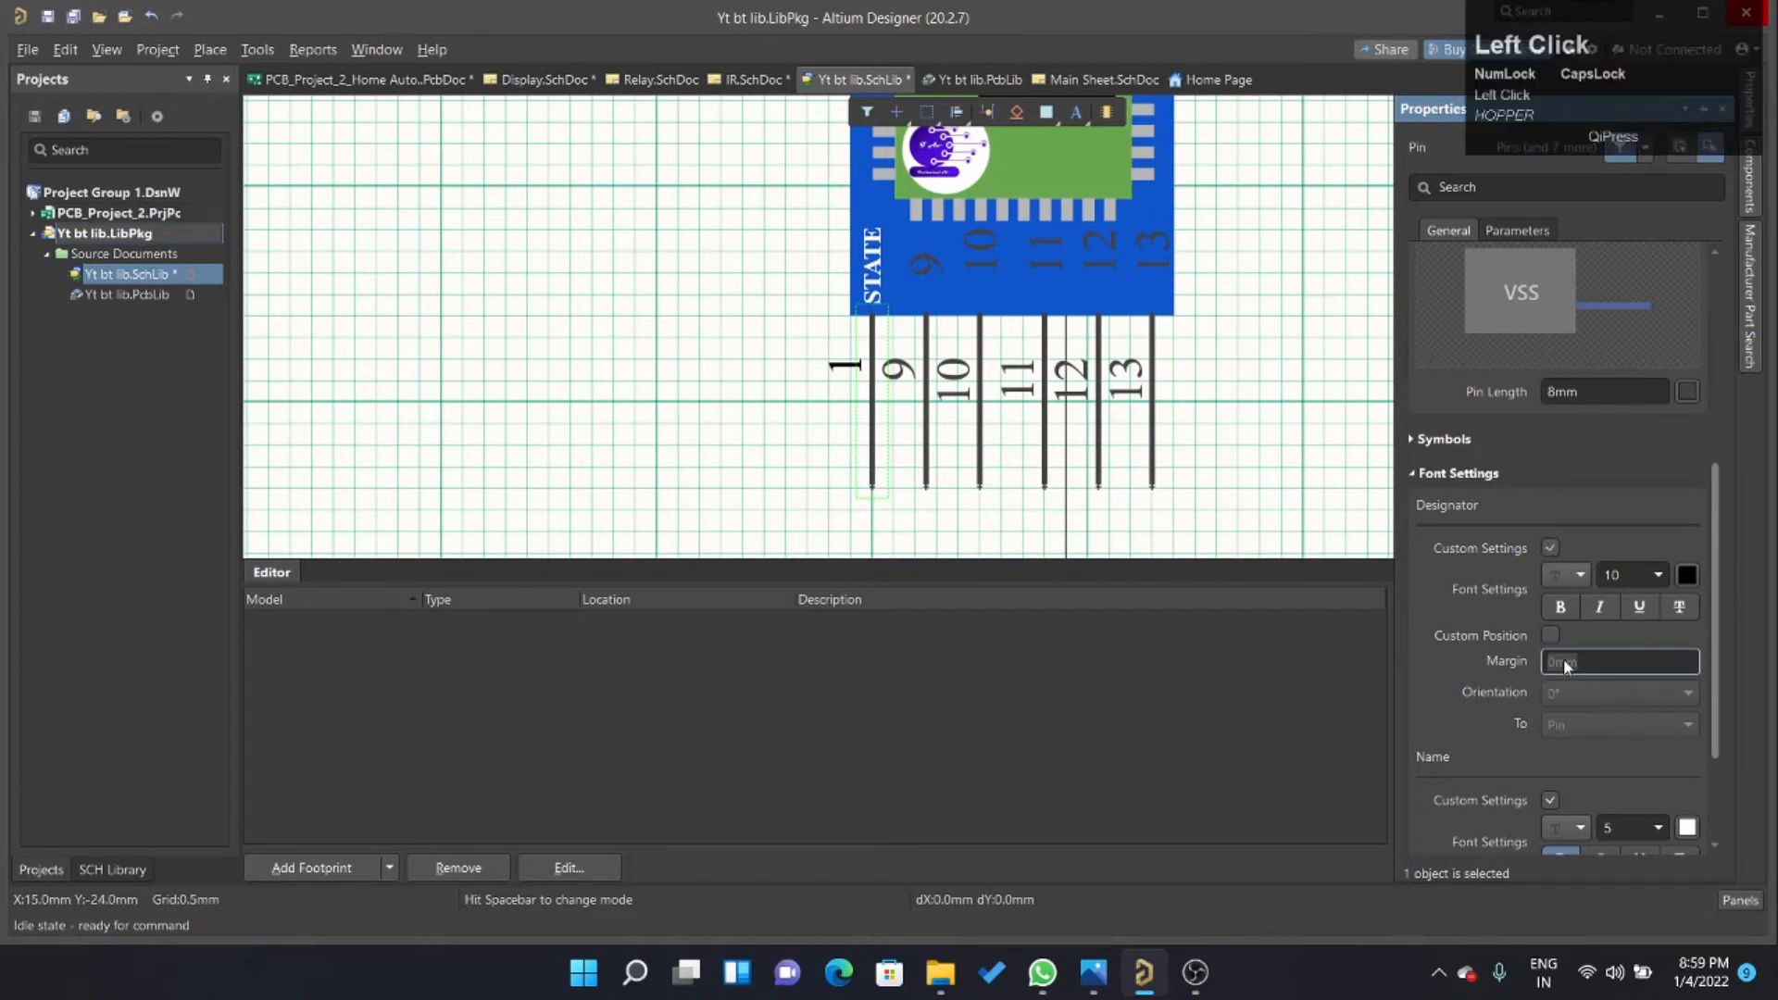
click(1550, 636)
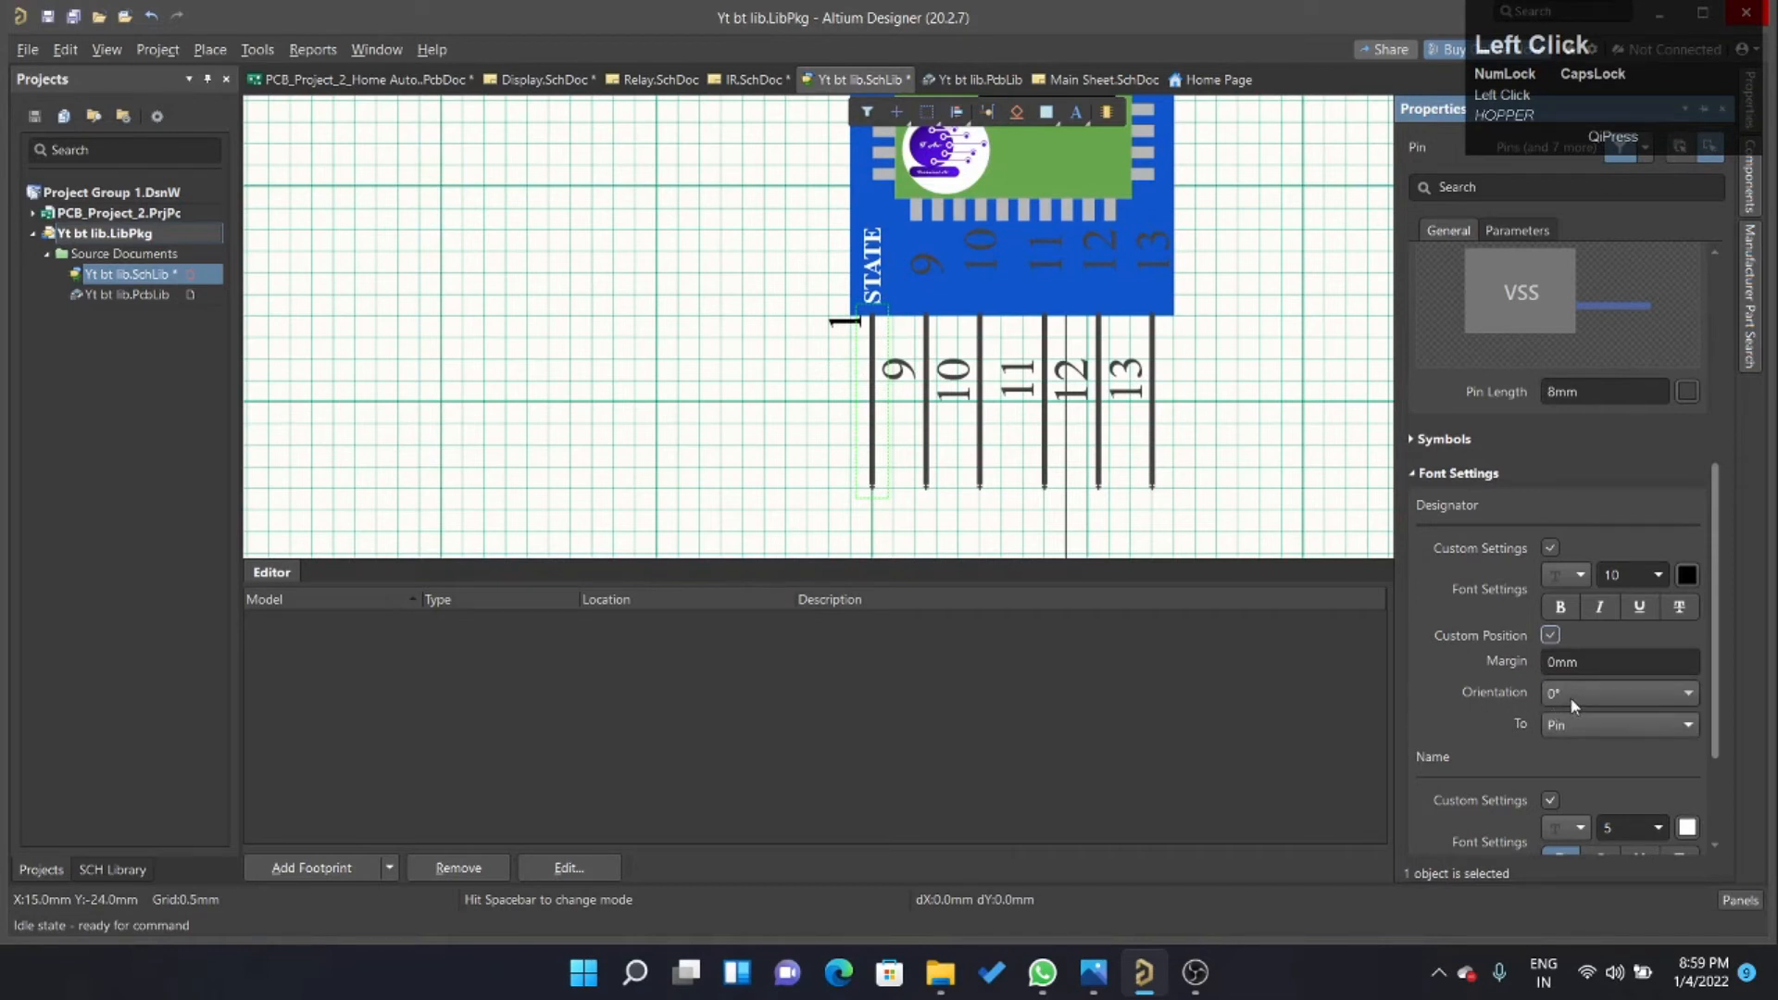
click(1572, 700)
click(1585, 742)
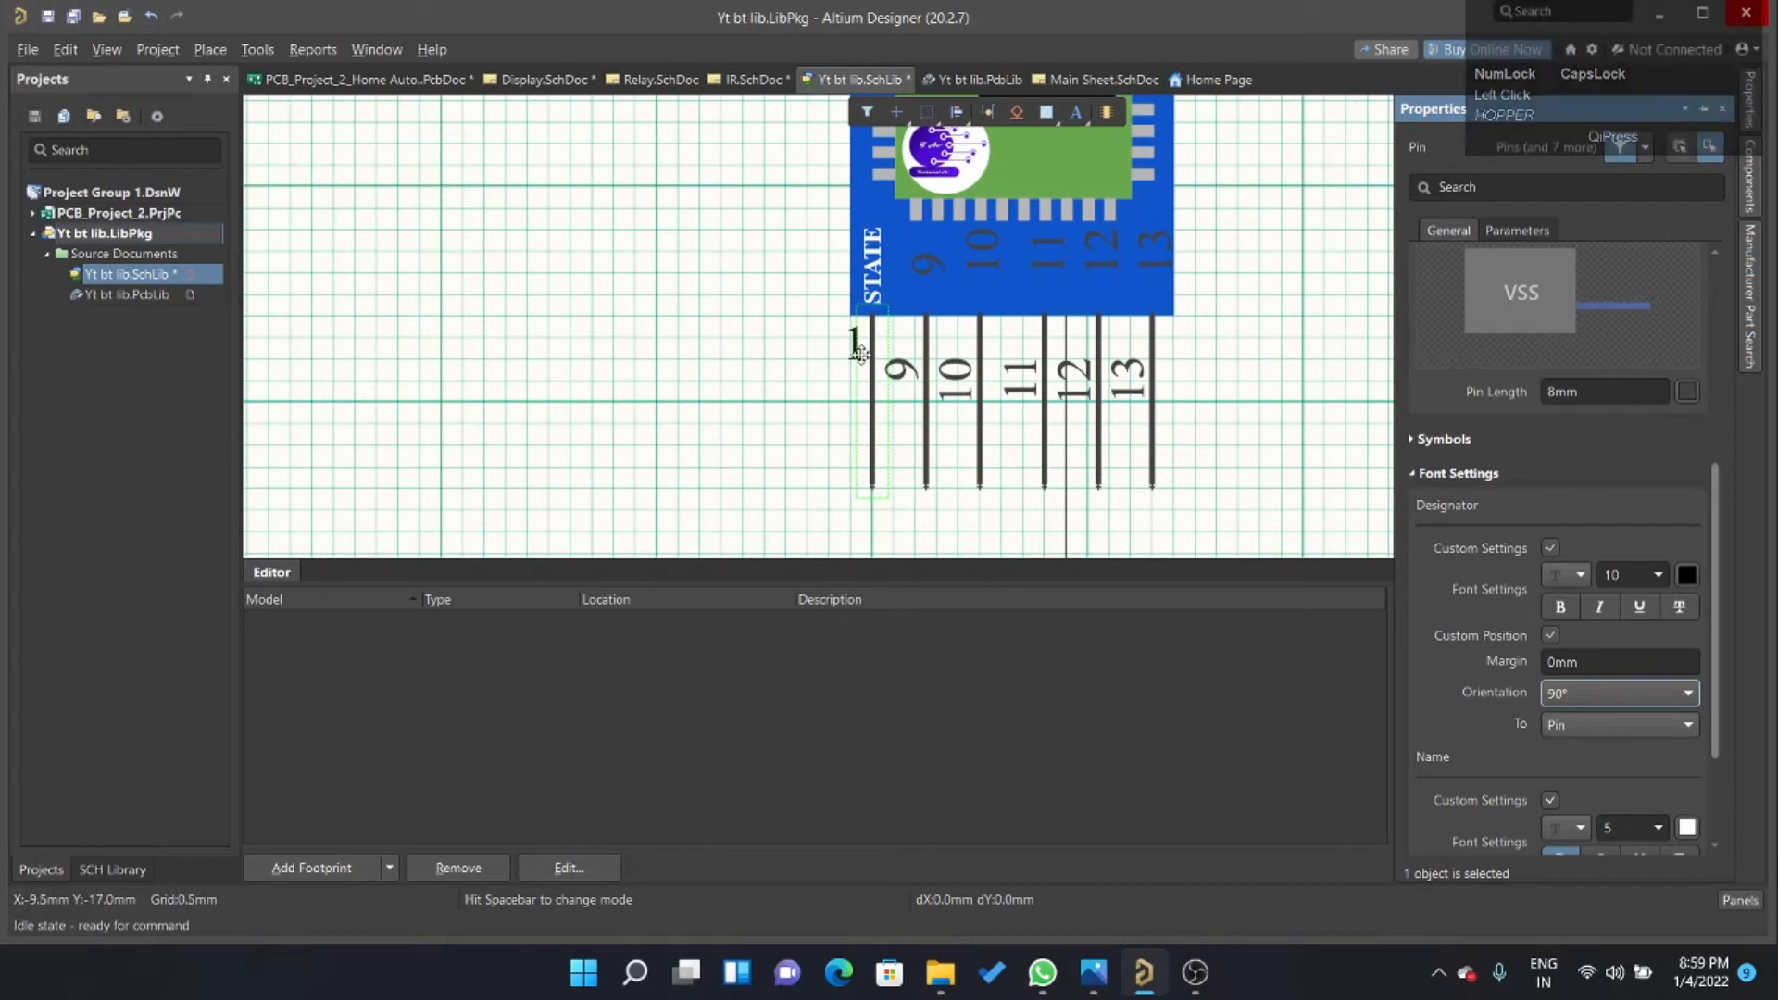
Set the margin of the STATE pin's designator to 5 mm.
click(926, 399)
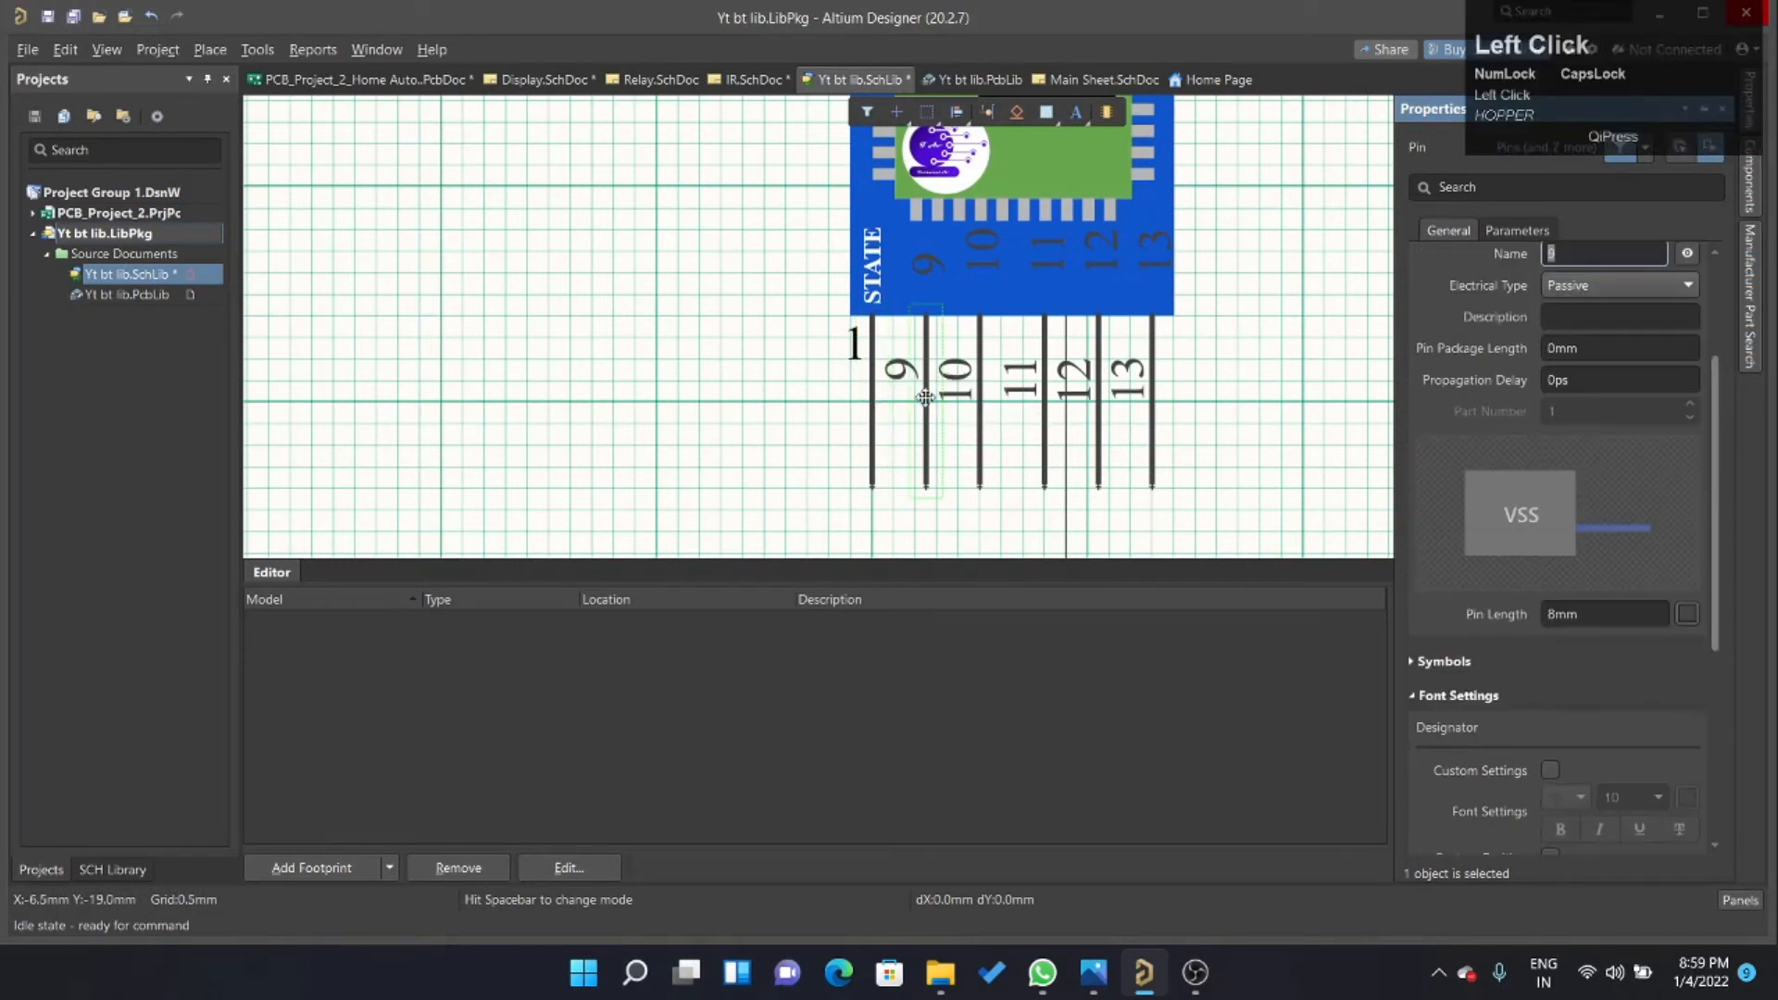
click(871, 389)
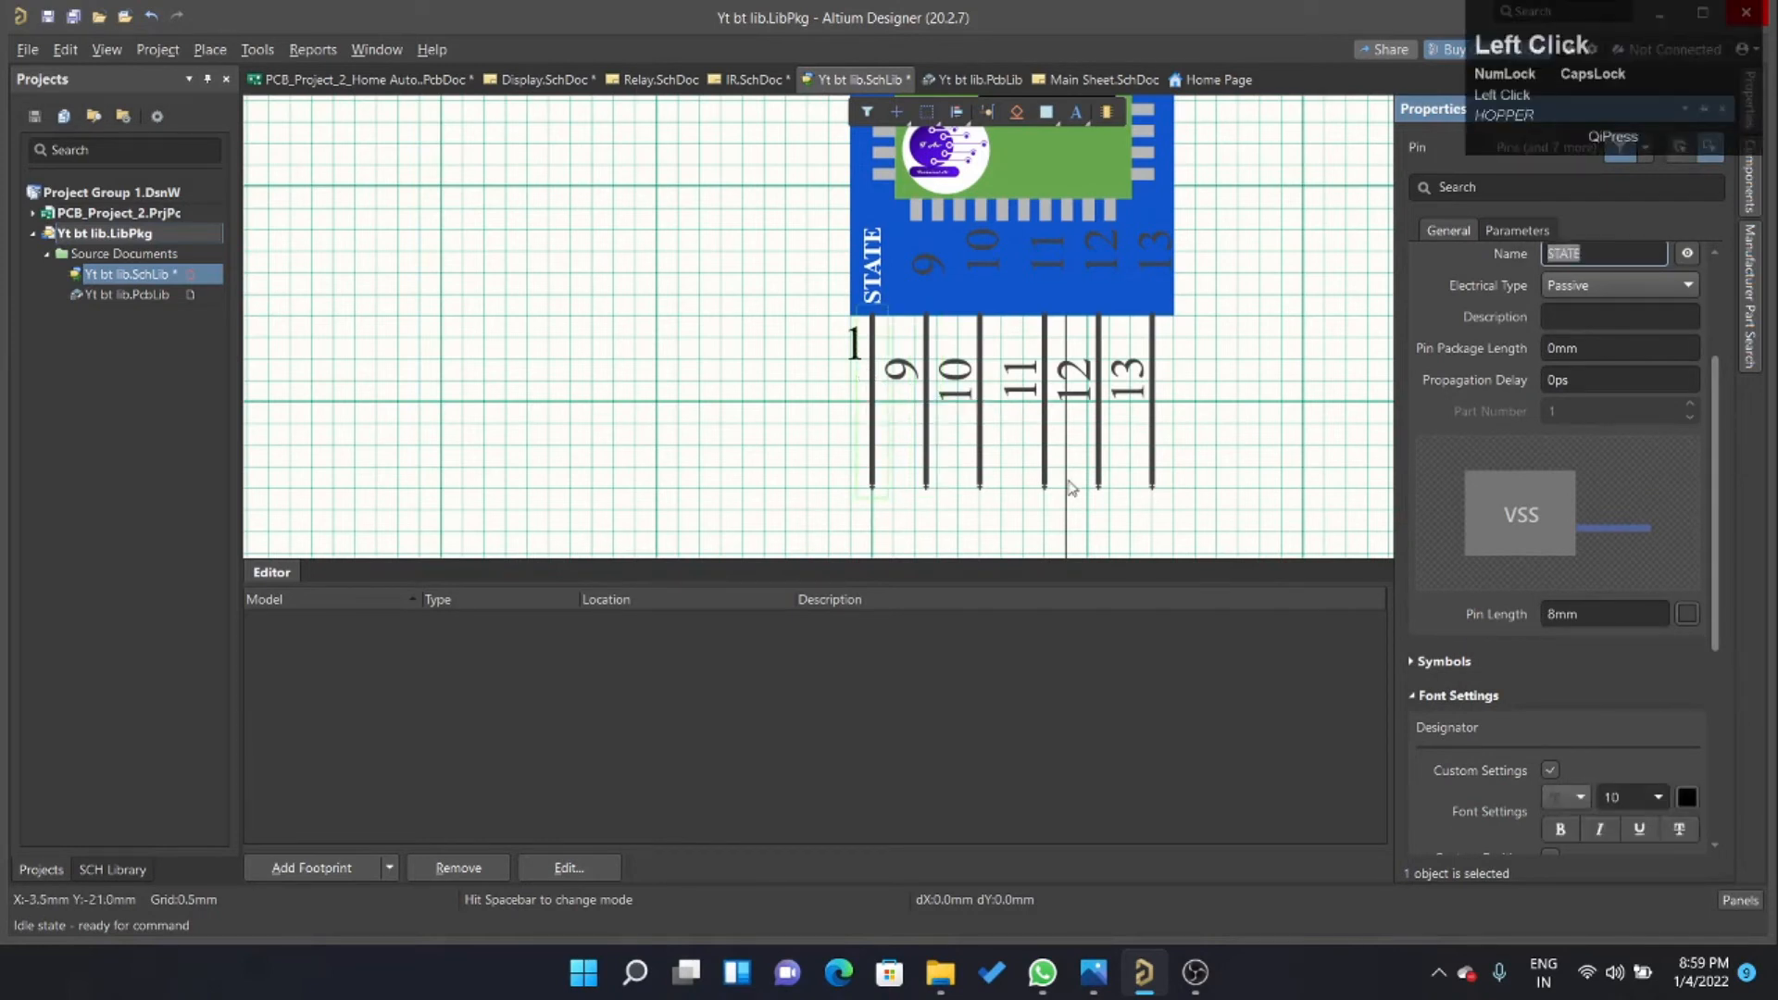
scroll(1564, 700, down, 1)
scroll(1567, 709, down, 3)
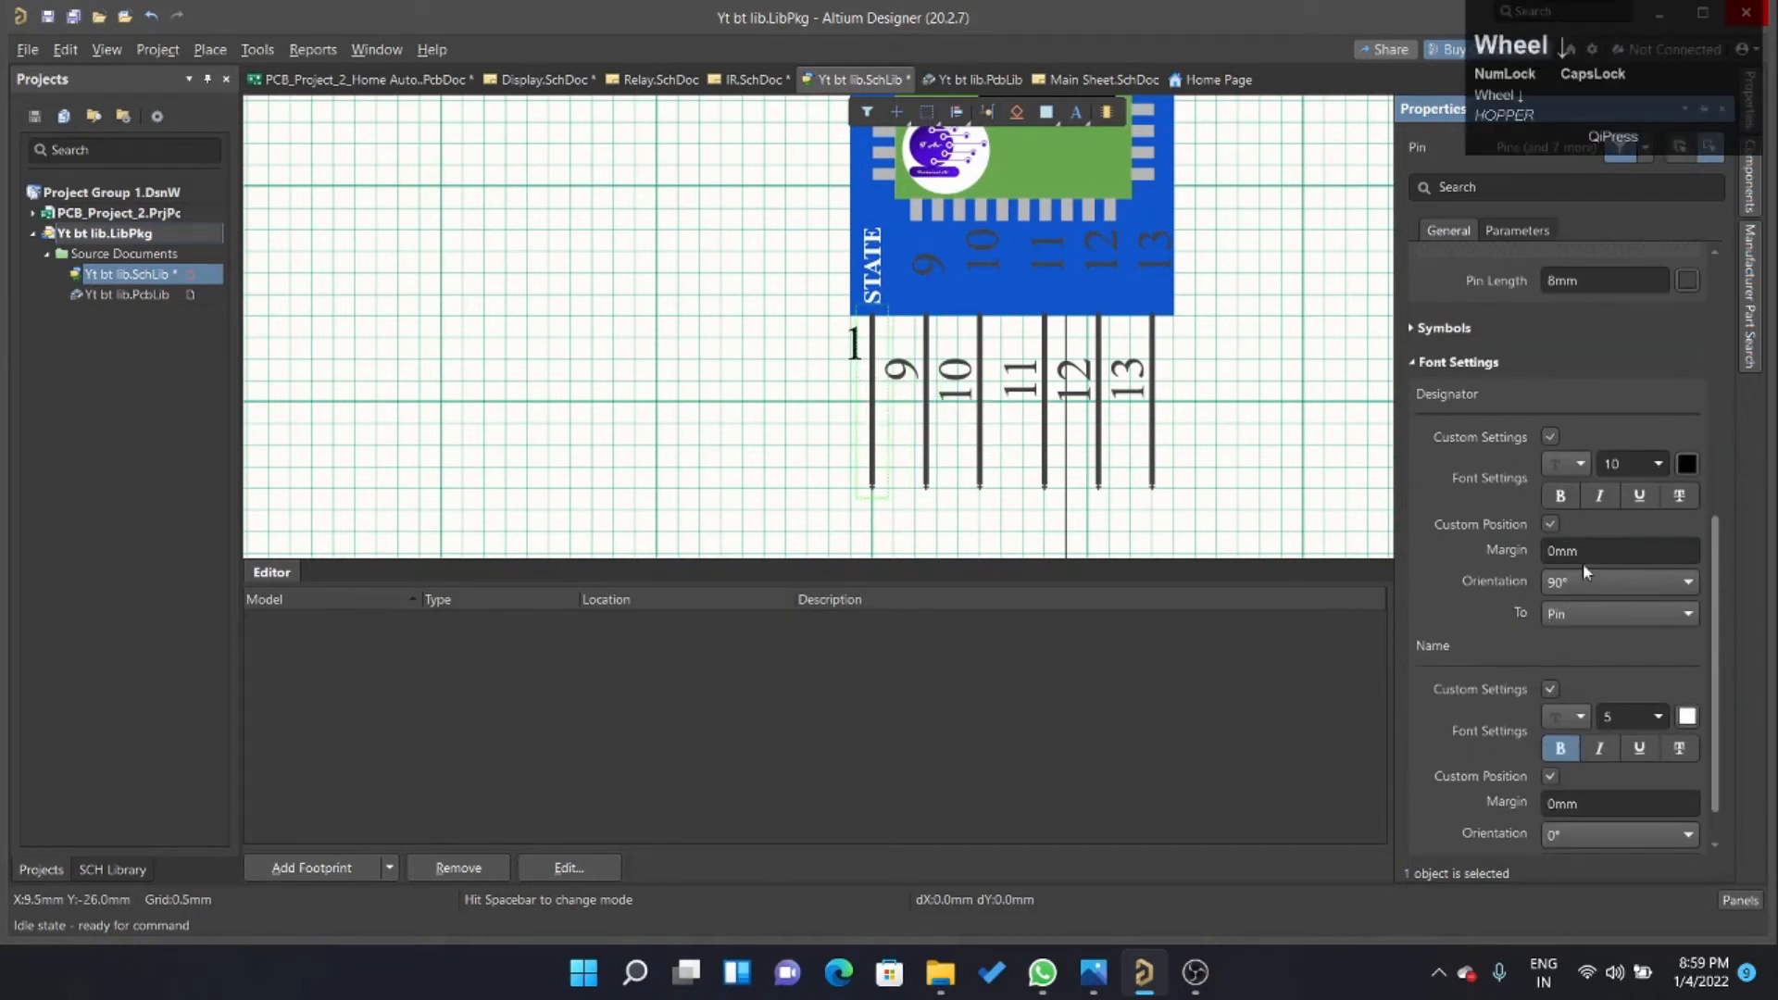
click(1587, 554)
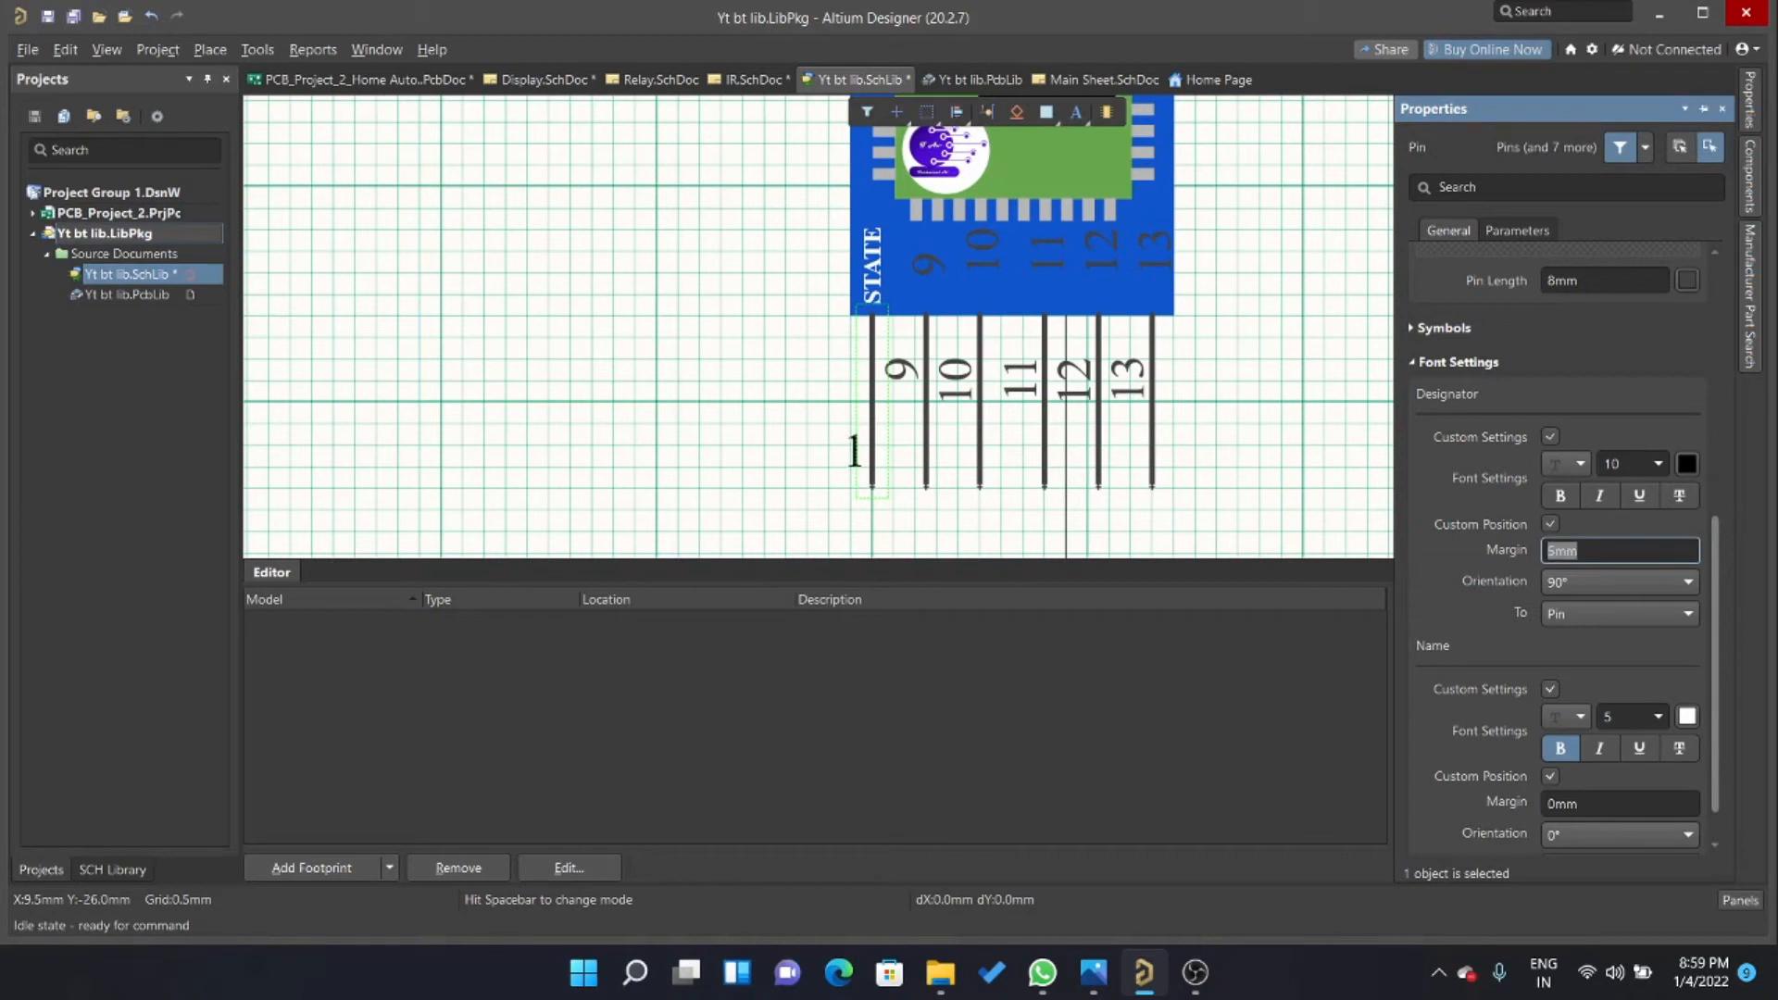
Set the second pin's designator to 2 and its name to RXD, enabling custom font settings and custom position for the name.
click(920, 404)
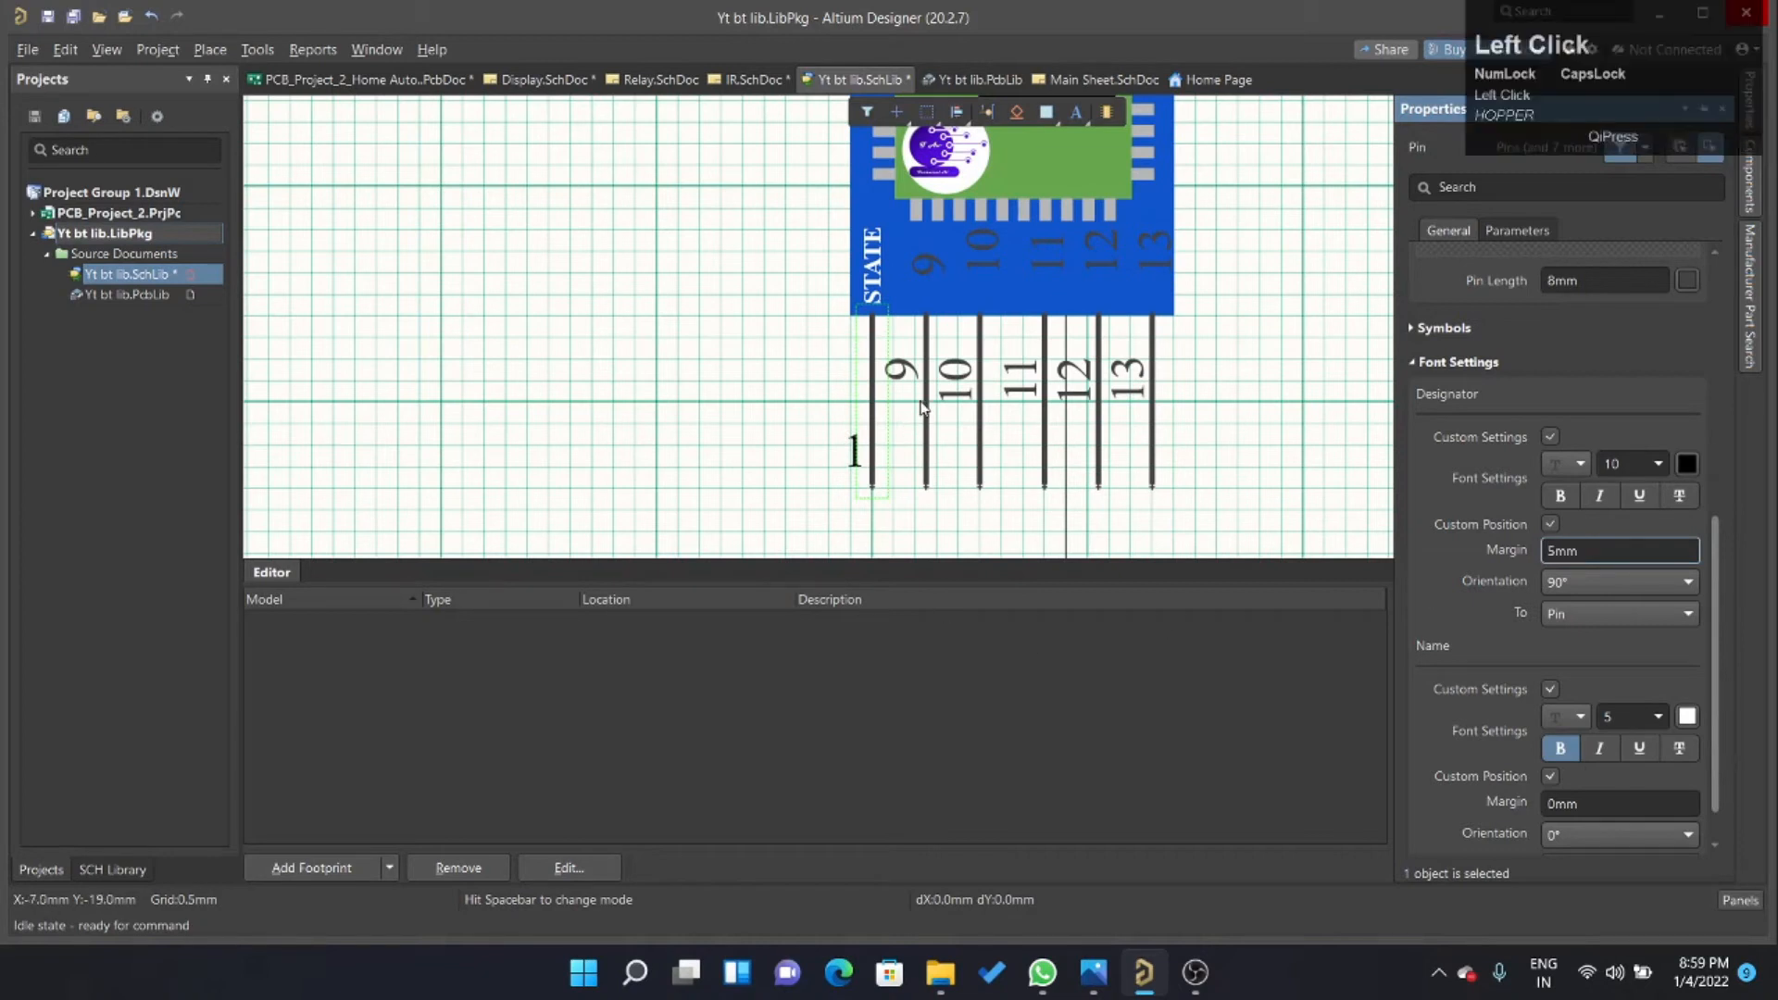
scroll(1565, 325, up, 3)
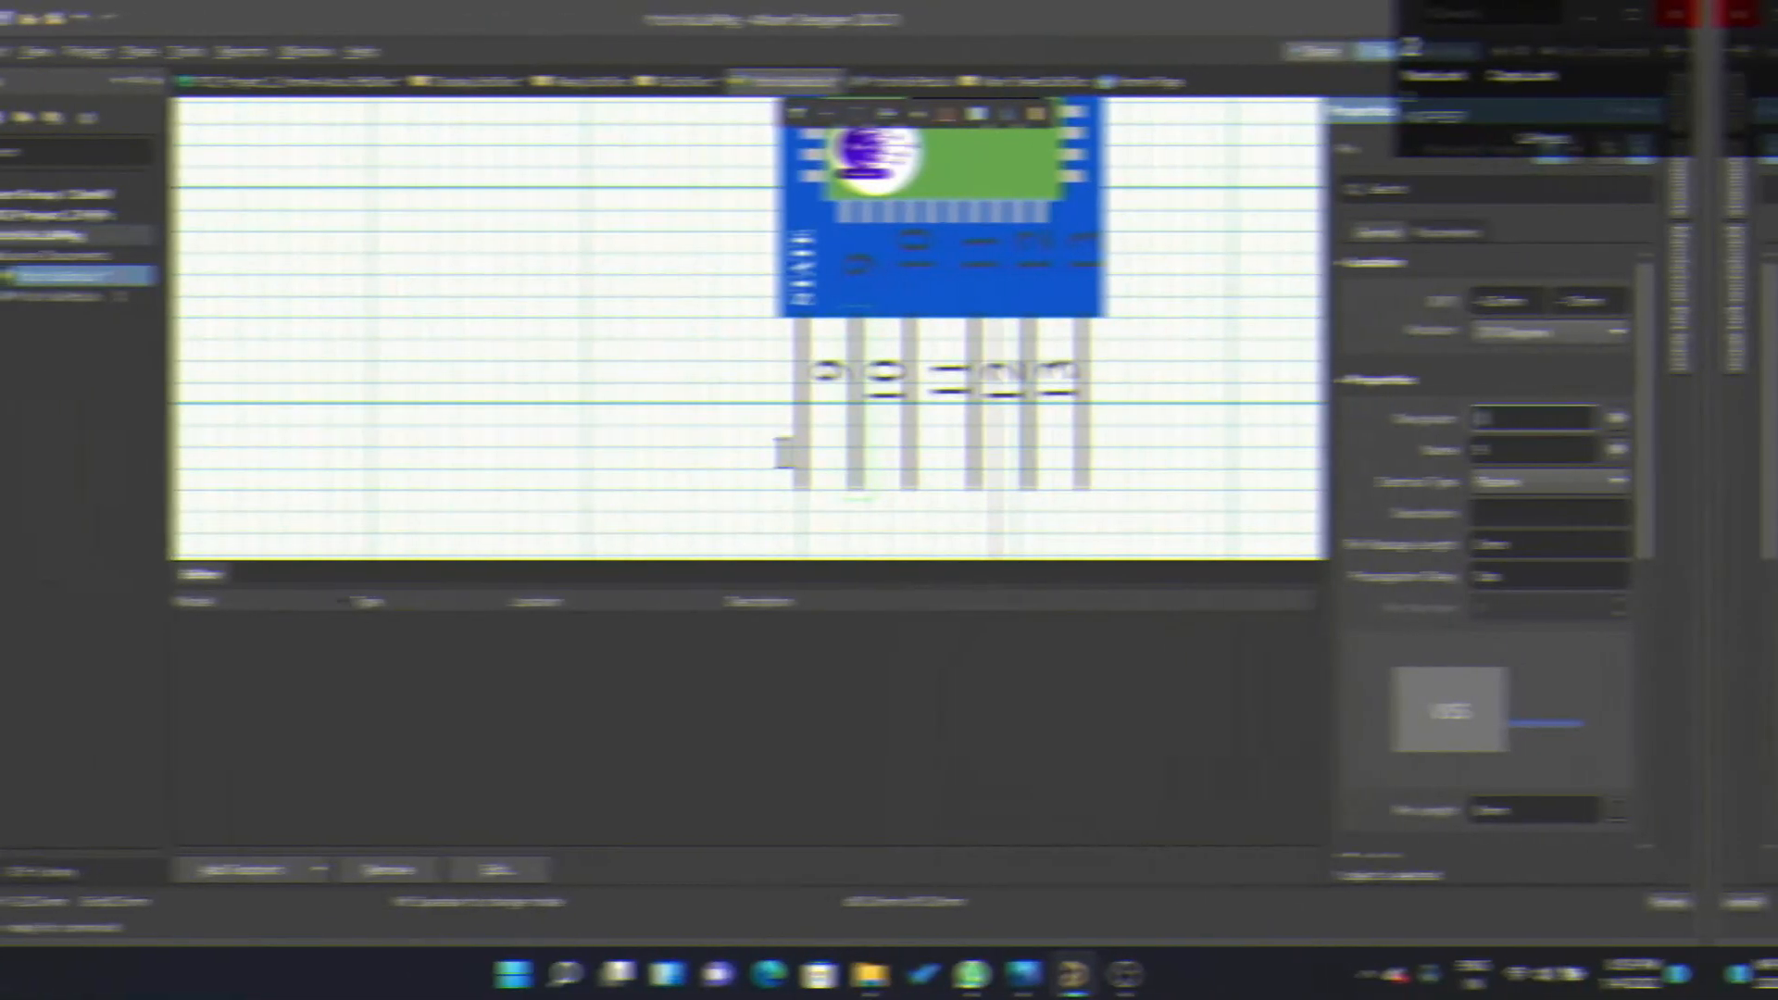
key(BackSpace)
scroll(1568, 515, down, 5)
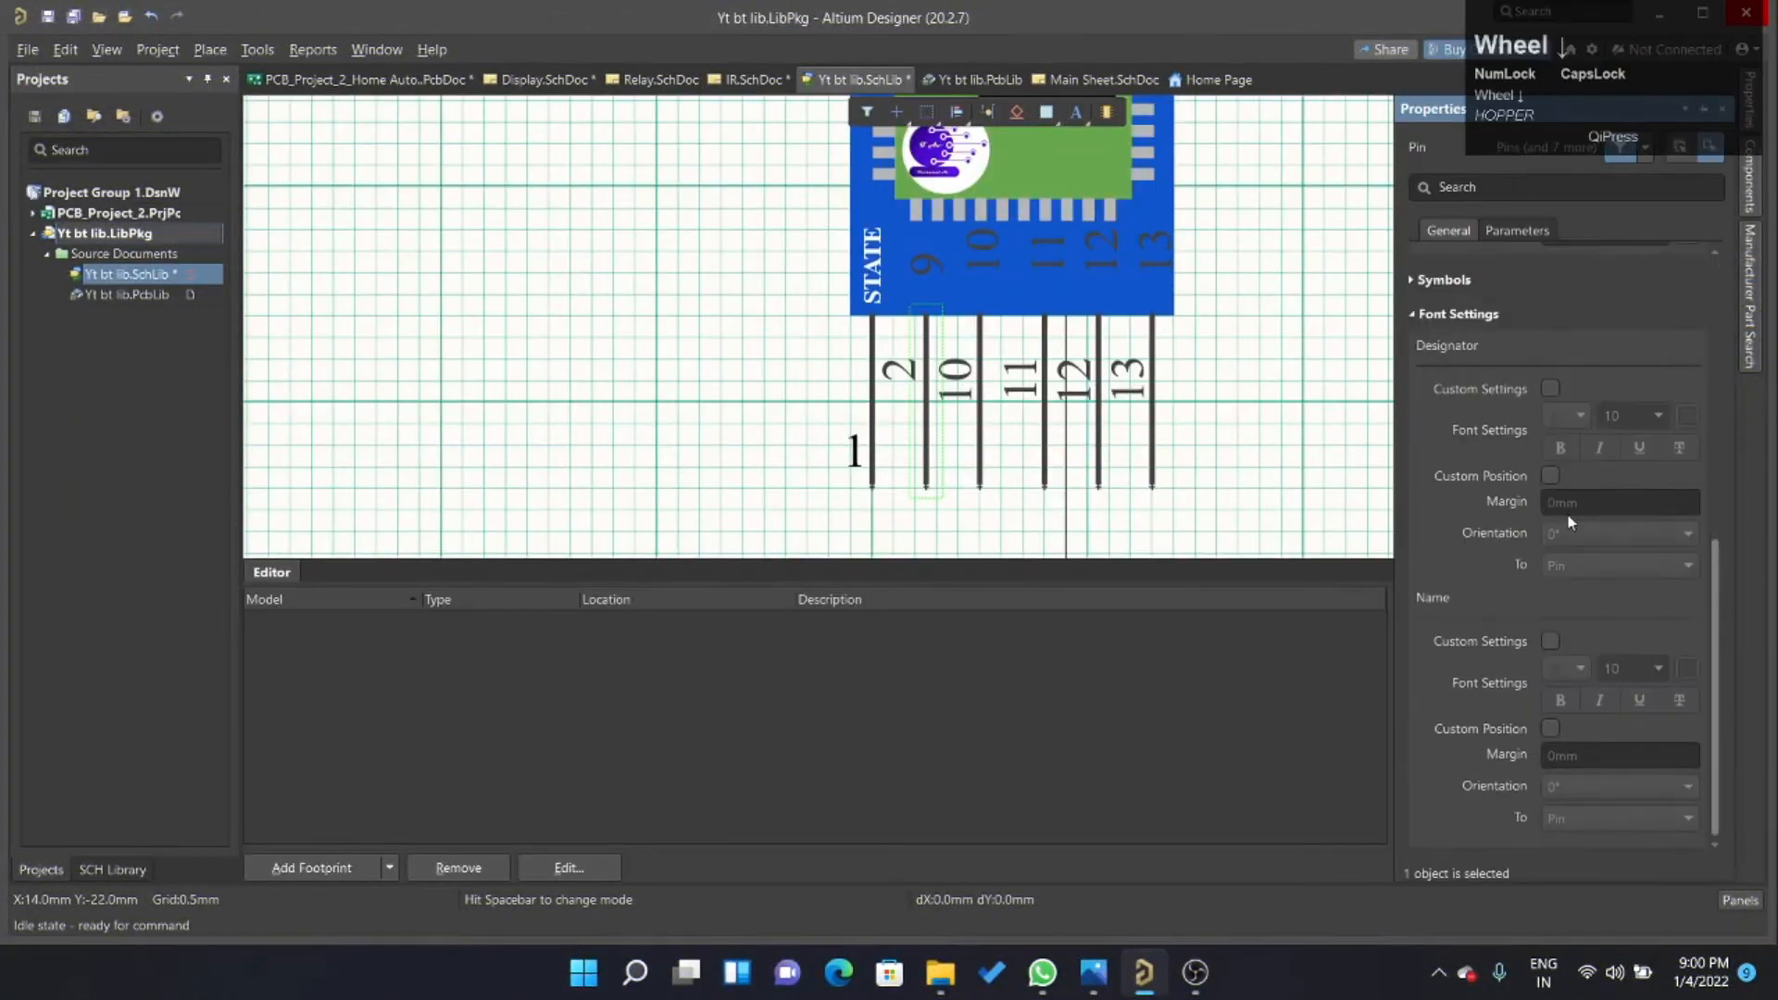
click(1551, 641)
click(1550, 728)
Try a 90° orientation and 5 mm margin for the RXD pin's name, and restore both to 0.
click(1574, 785)
click(1574, 823)
click(1575, 756)
text(5)
key(Return)
scroll(1452, 367, down, 2)
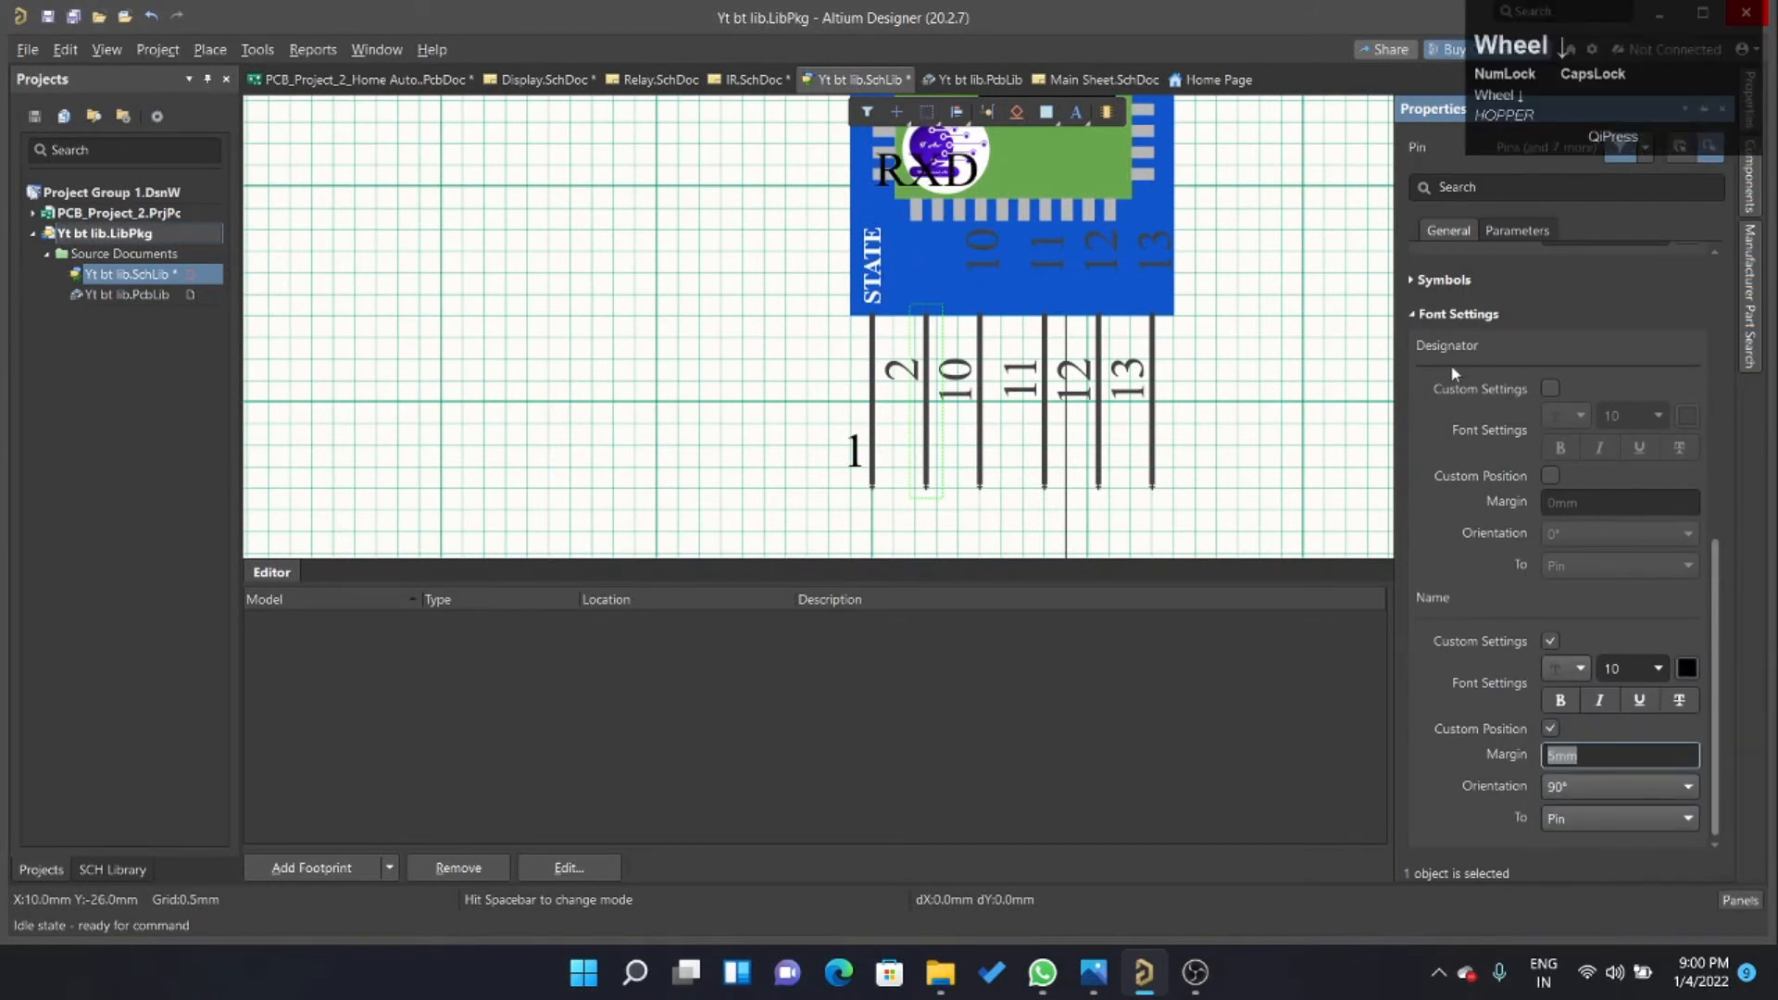
text(0)
click(1575, 787)
click(1571, 812)
Format the RXD pin's name in size 5, white and bold.
click(1658, 669)
click(1687, 669)
click(1734, 706)
click(1560, 700)
Enable custom font settings and position for the RXD pin's designator, with a 5 mm margin and 90° orientation.
click(1551, 389)
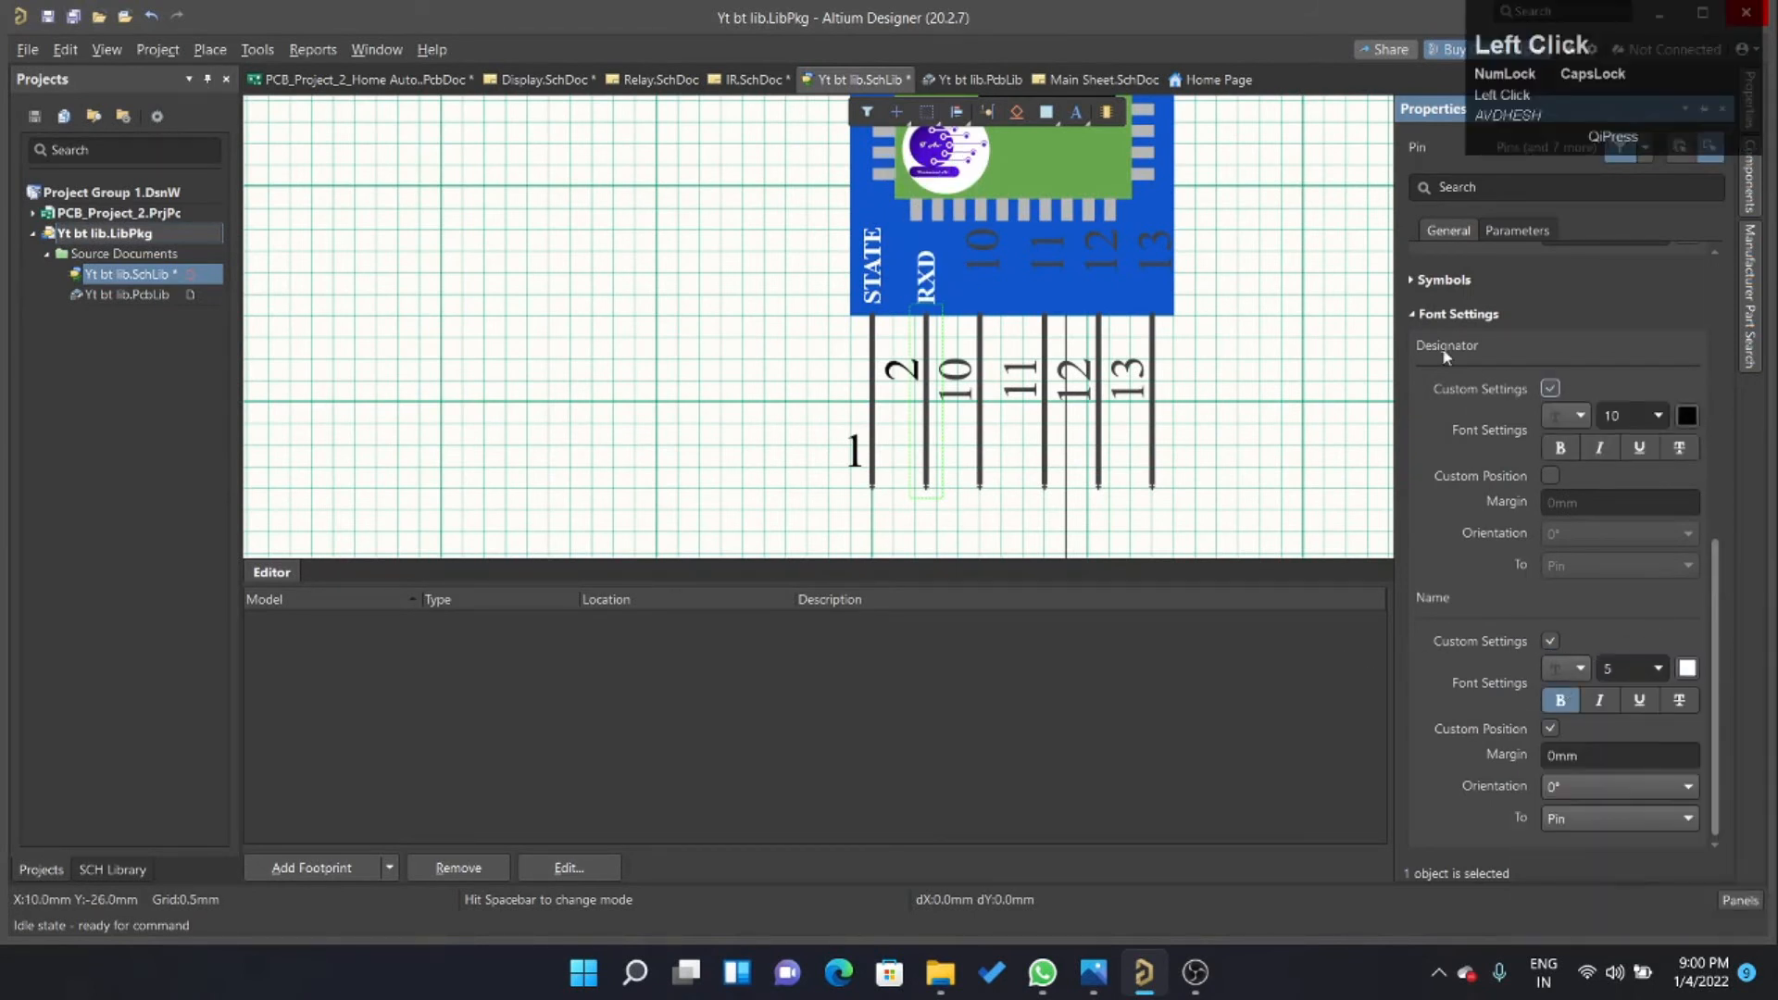
click(1550, 476)
click(1619, 503)
click(1619, 534)
Set the third pin's designator to 3 and its name to TXD.
click(980, 412)
click(1604, 417)
text(3)
click(1604, 448)
text(TXD)
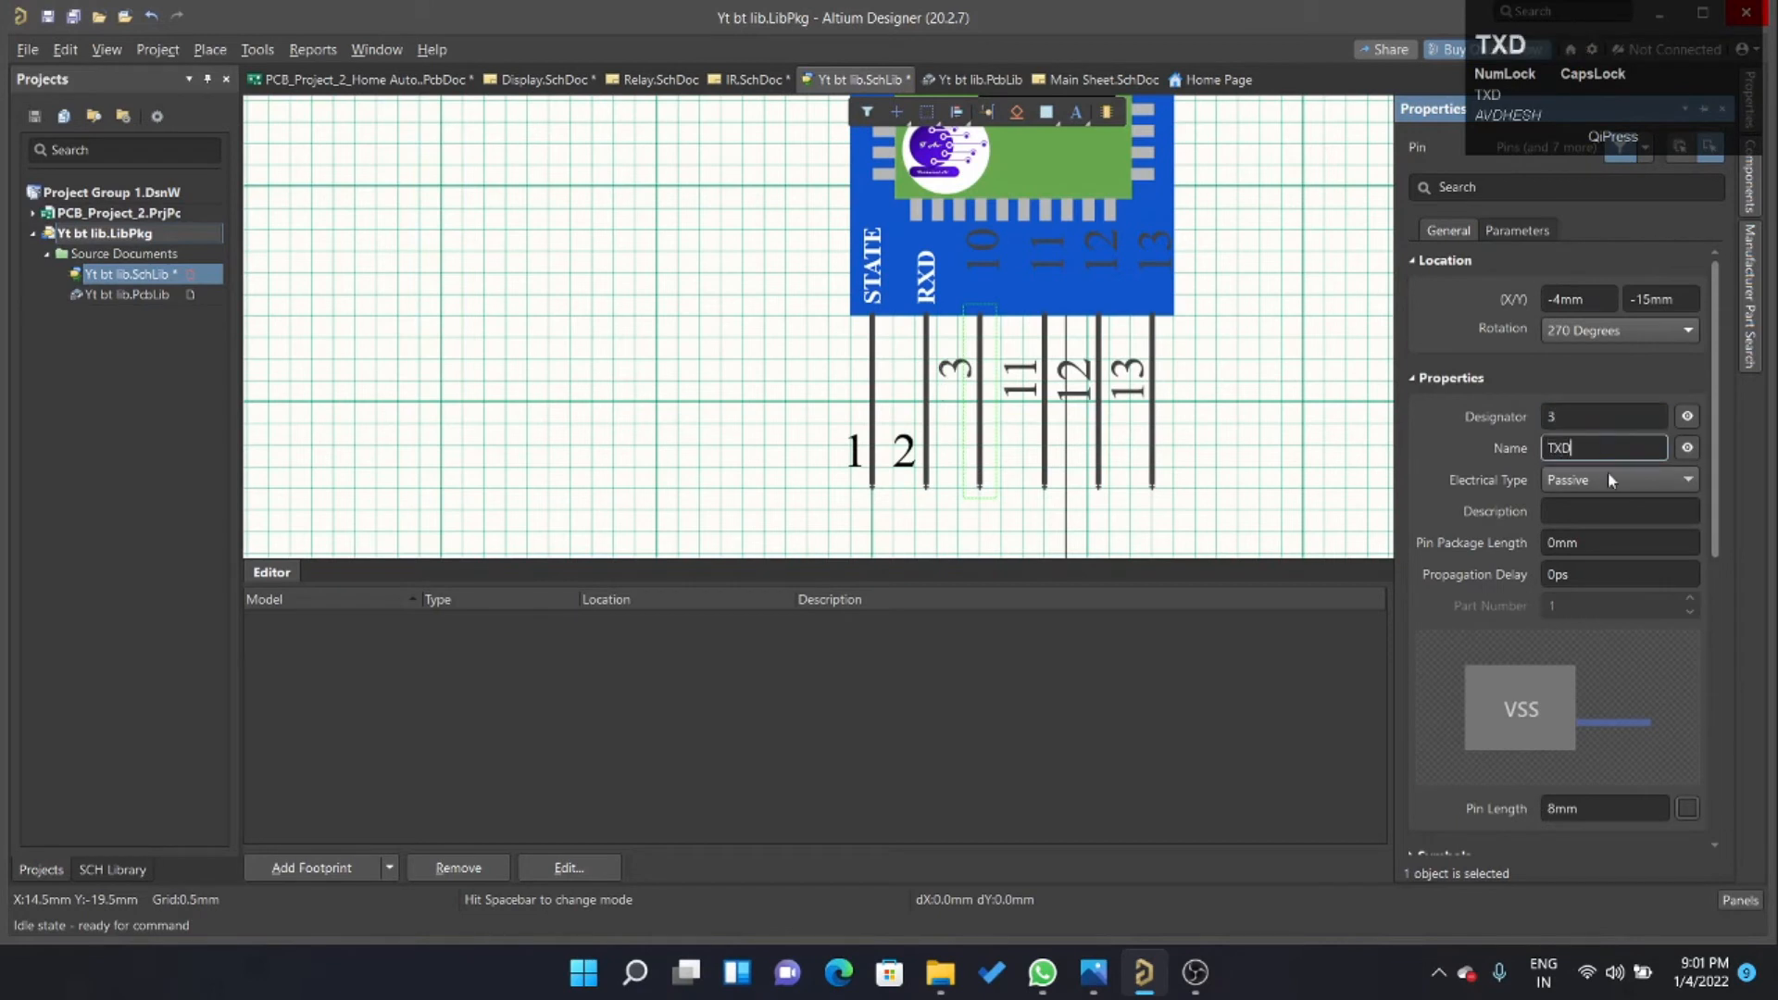
Set the RXD pin's electrical type to Input.
click(926, 412)
click(1618, 480)
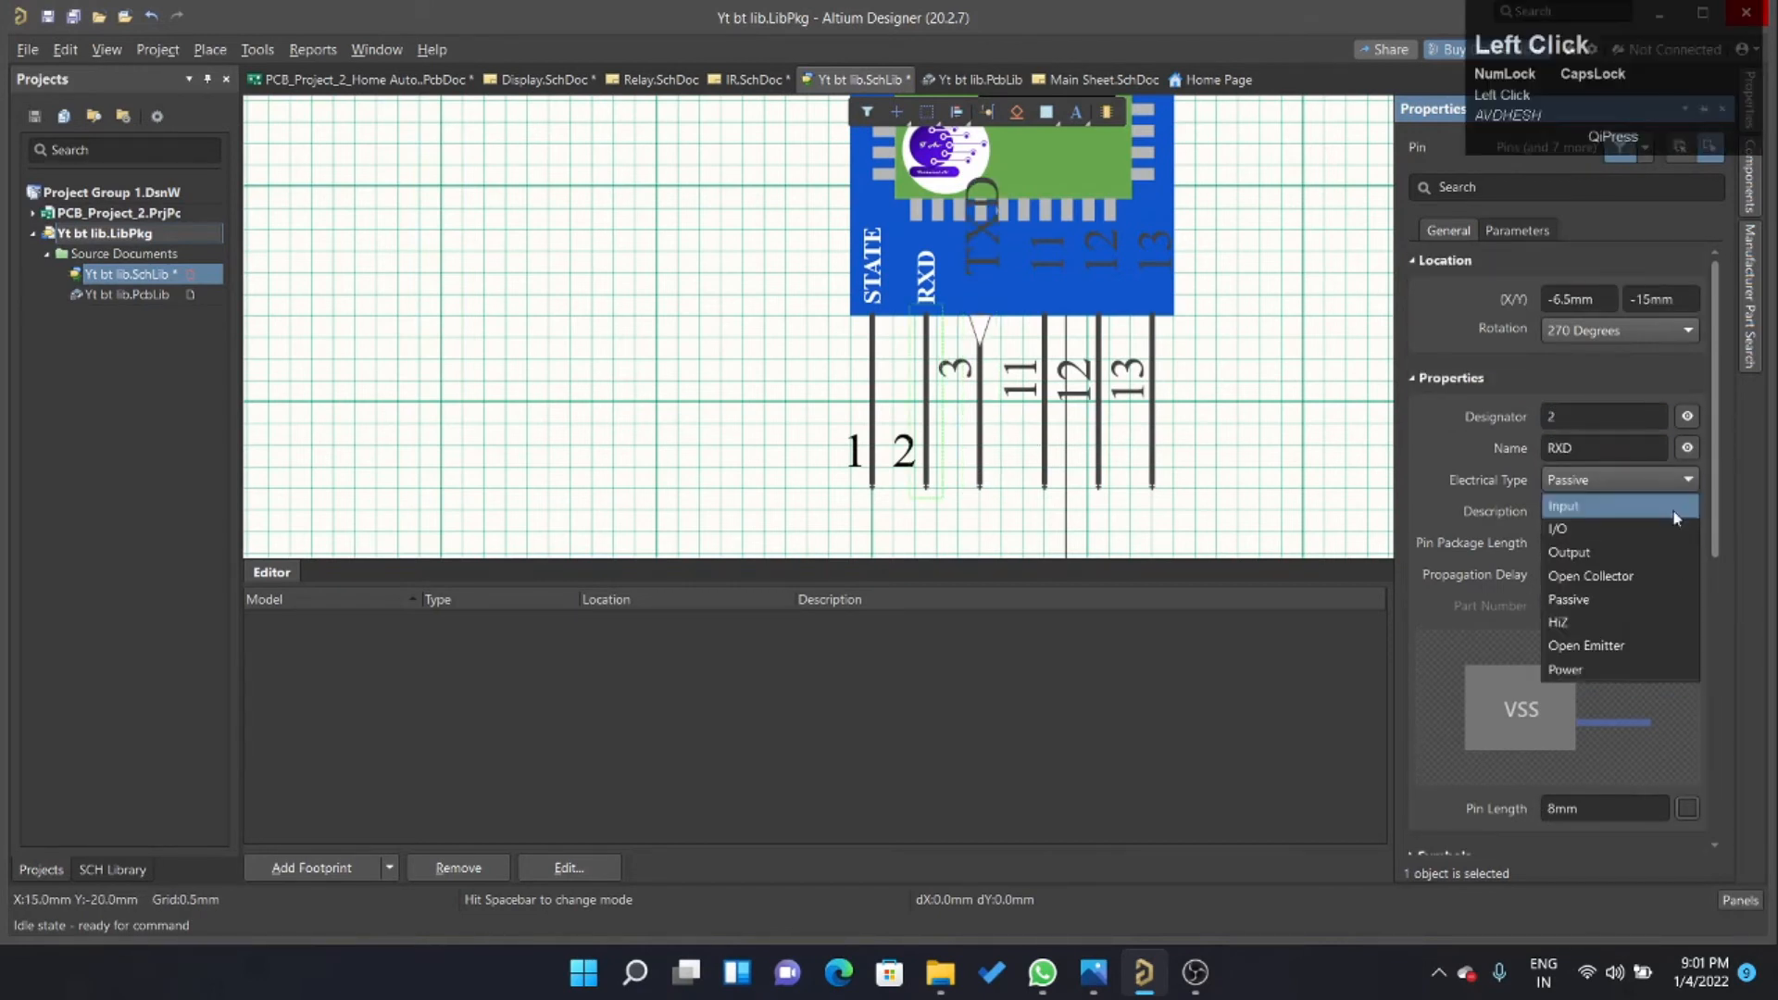
click(1598, 506)
Give the TXD pin's designator a custom position with 90° orientation and a 5 mm margin.
scroll(1598, 515, down, 5)
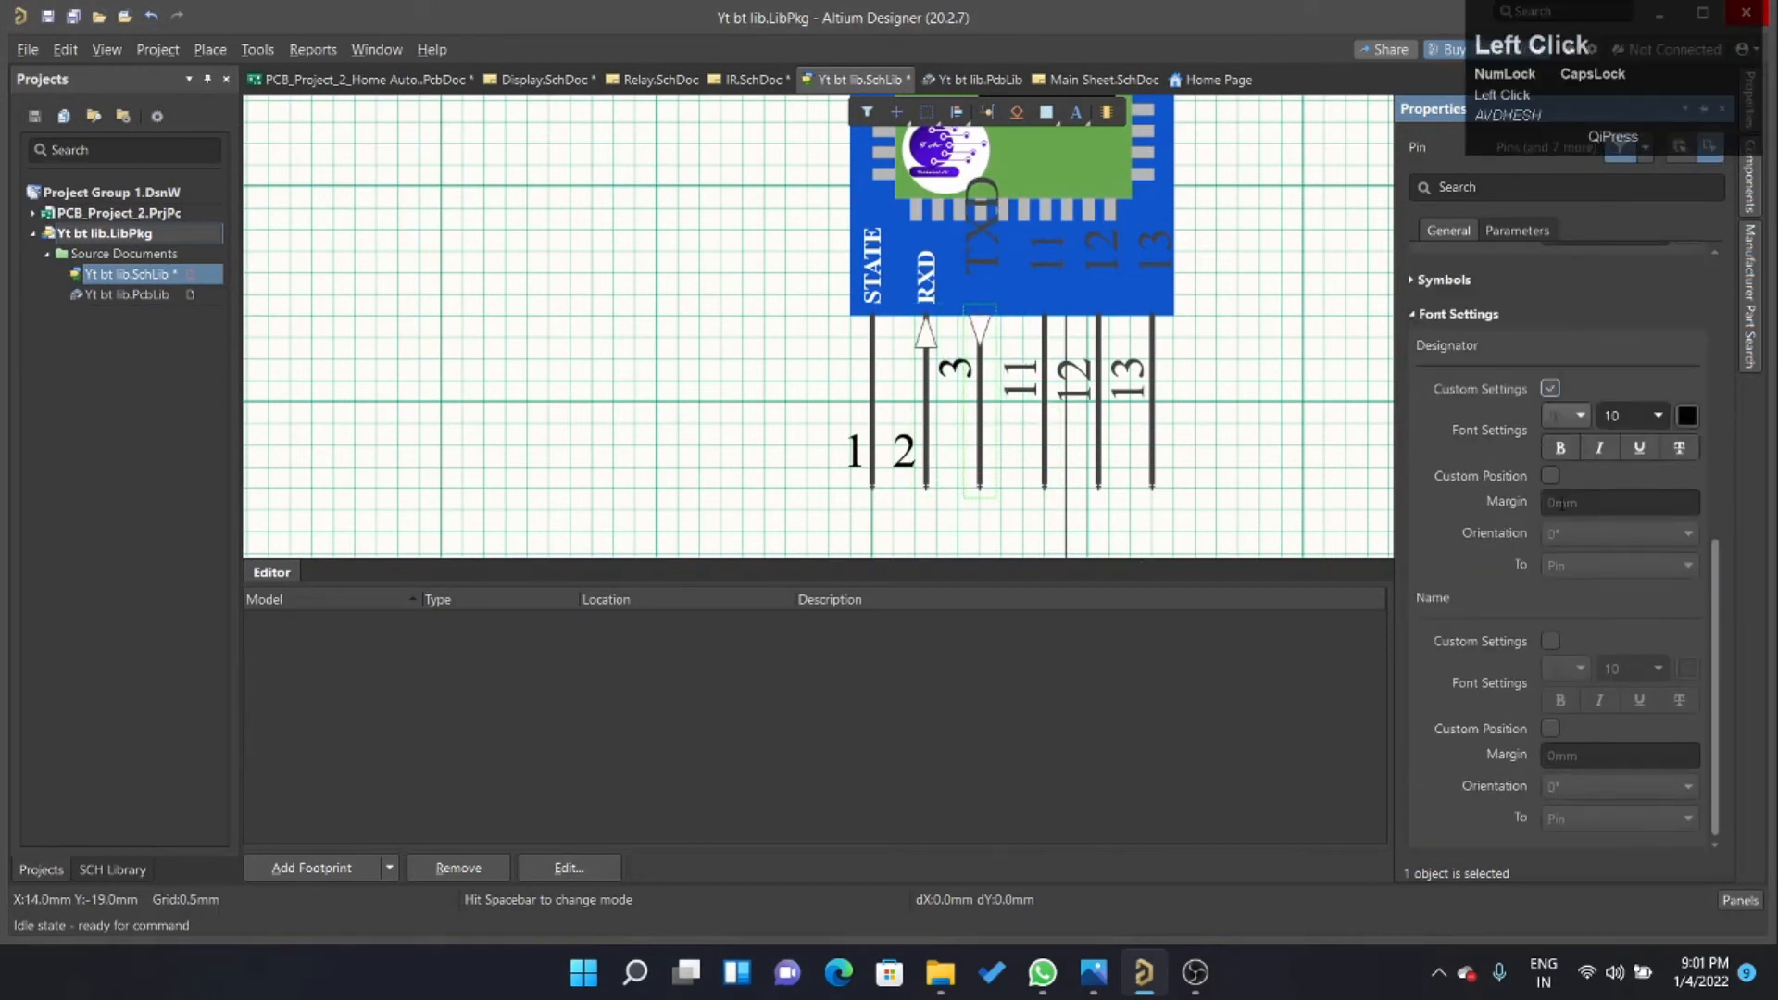
click(1550, 476)
click(1607, 534)
text(5)
Format the TXD pin's name in size 5, white and bold, with its custom position enabled.
click(1551, 641)
text(5)
click(1688, 669)
click(1550, 729)
Shift the fourth pin to X -1.5 mm and set its name to GND and its designator to 4.
click(1041, 485)
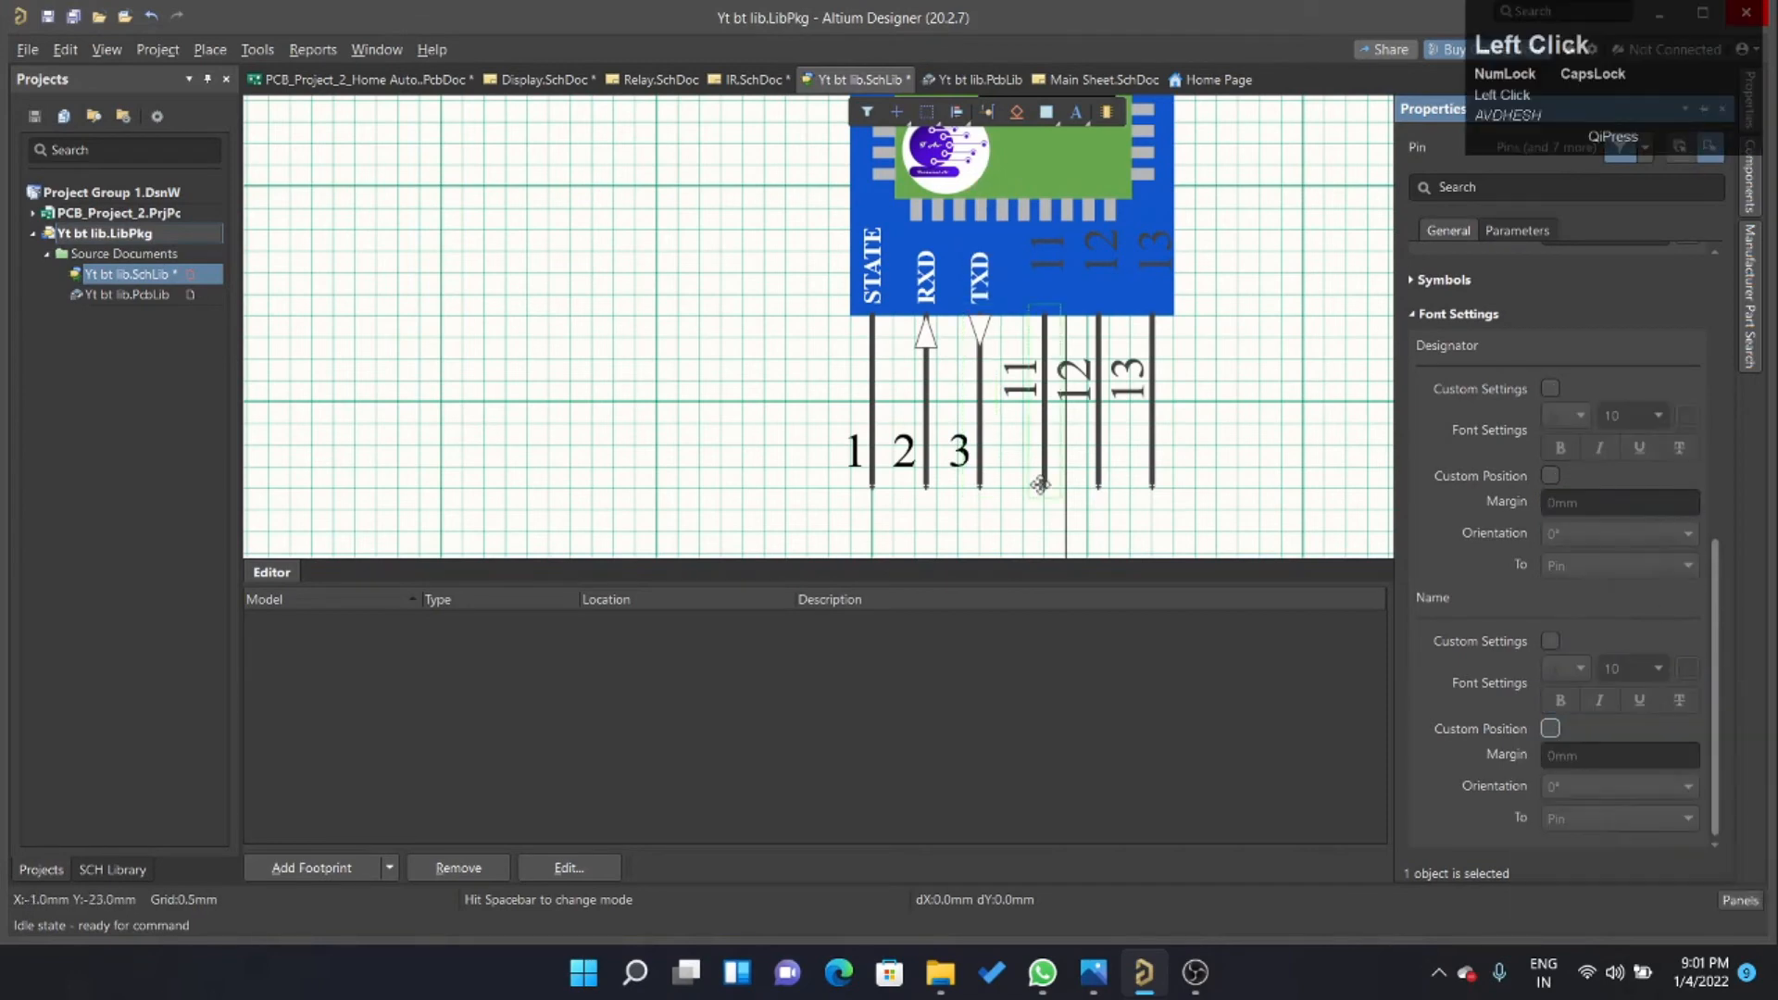
scroll(1556, 417, up, 5)
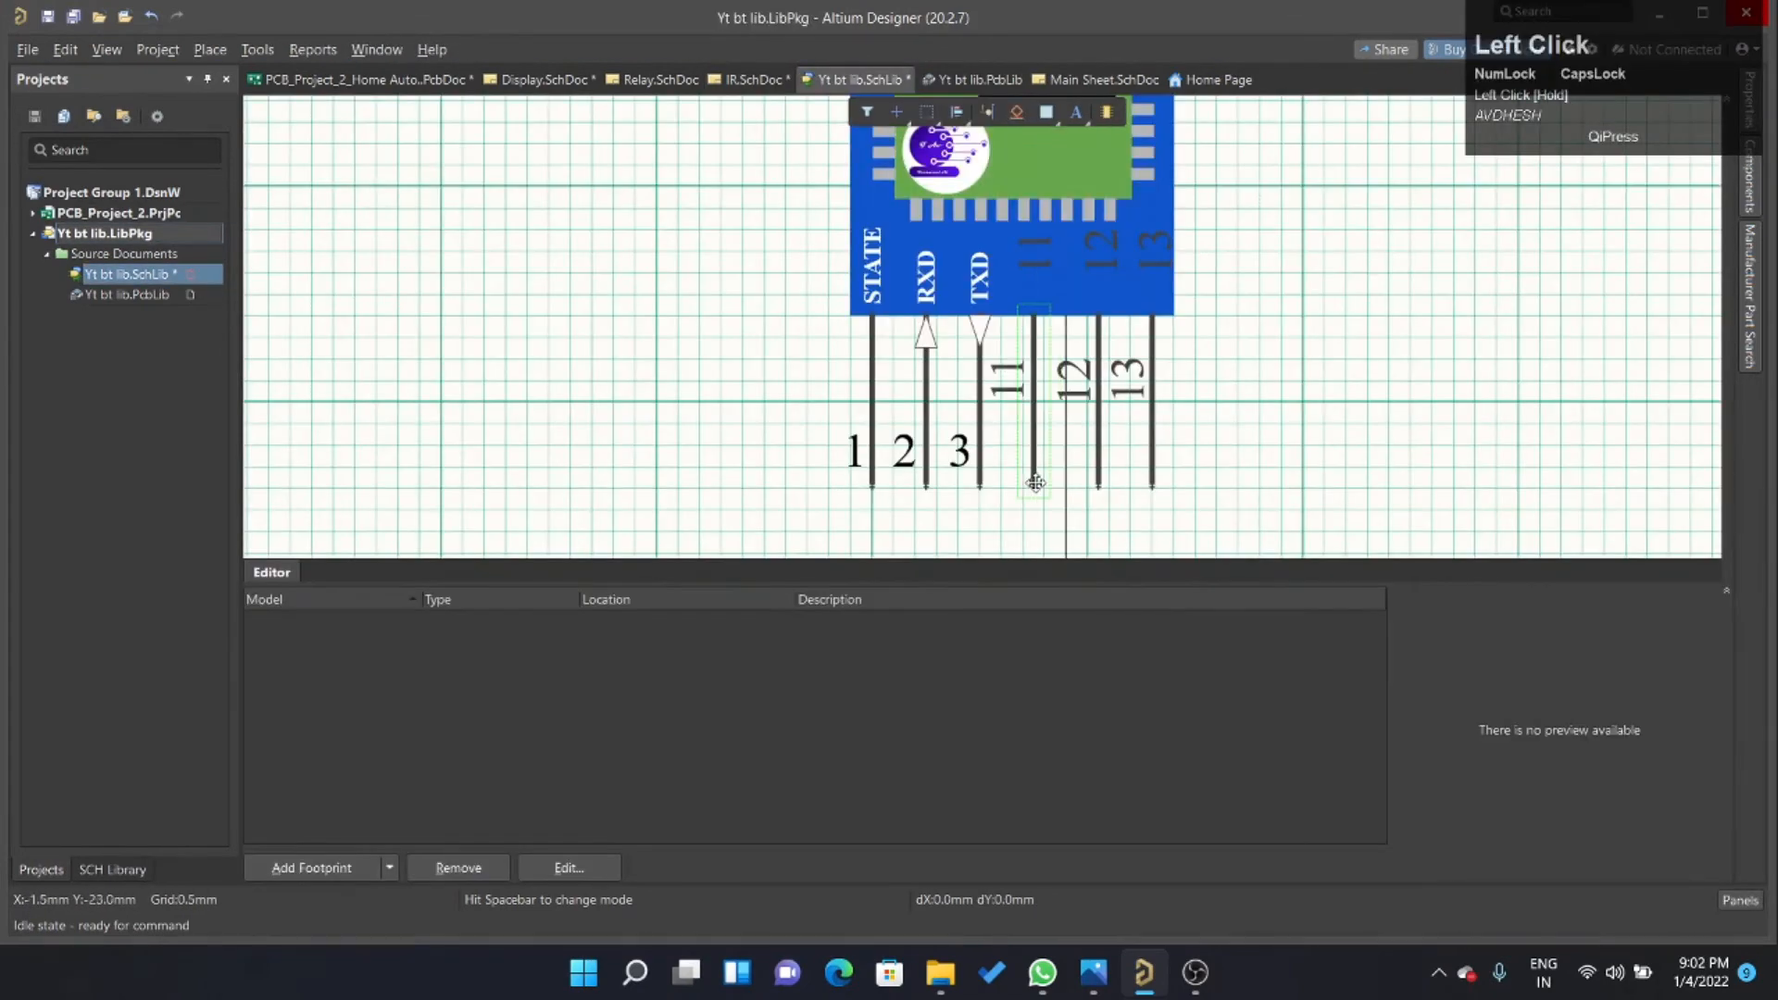
click(1605, 448)
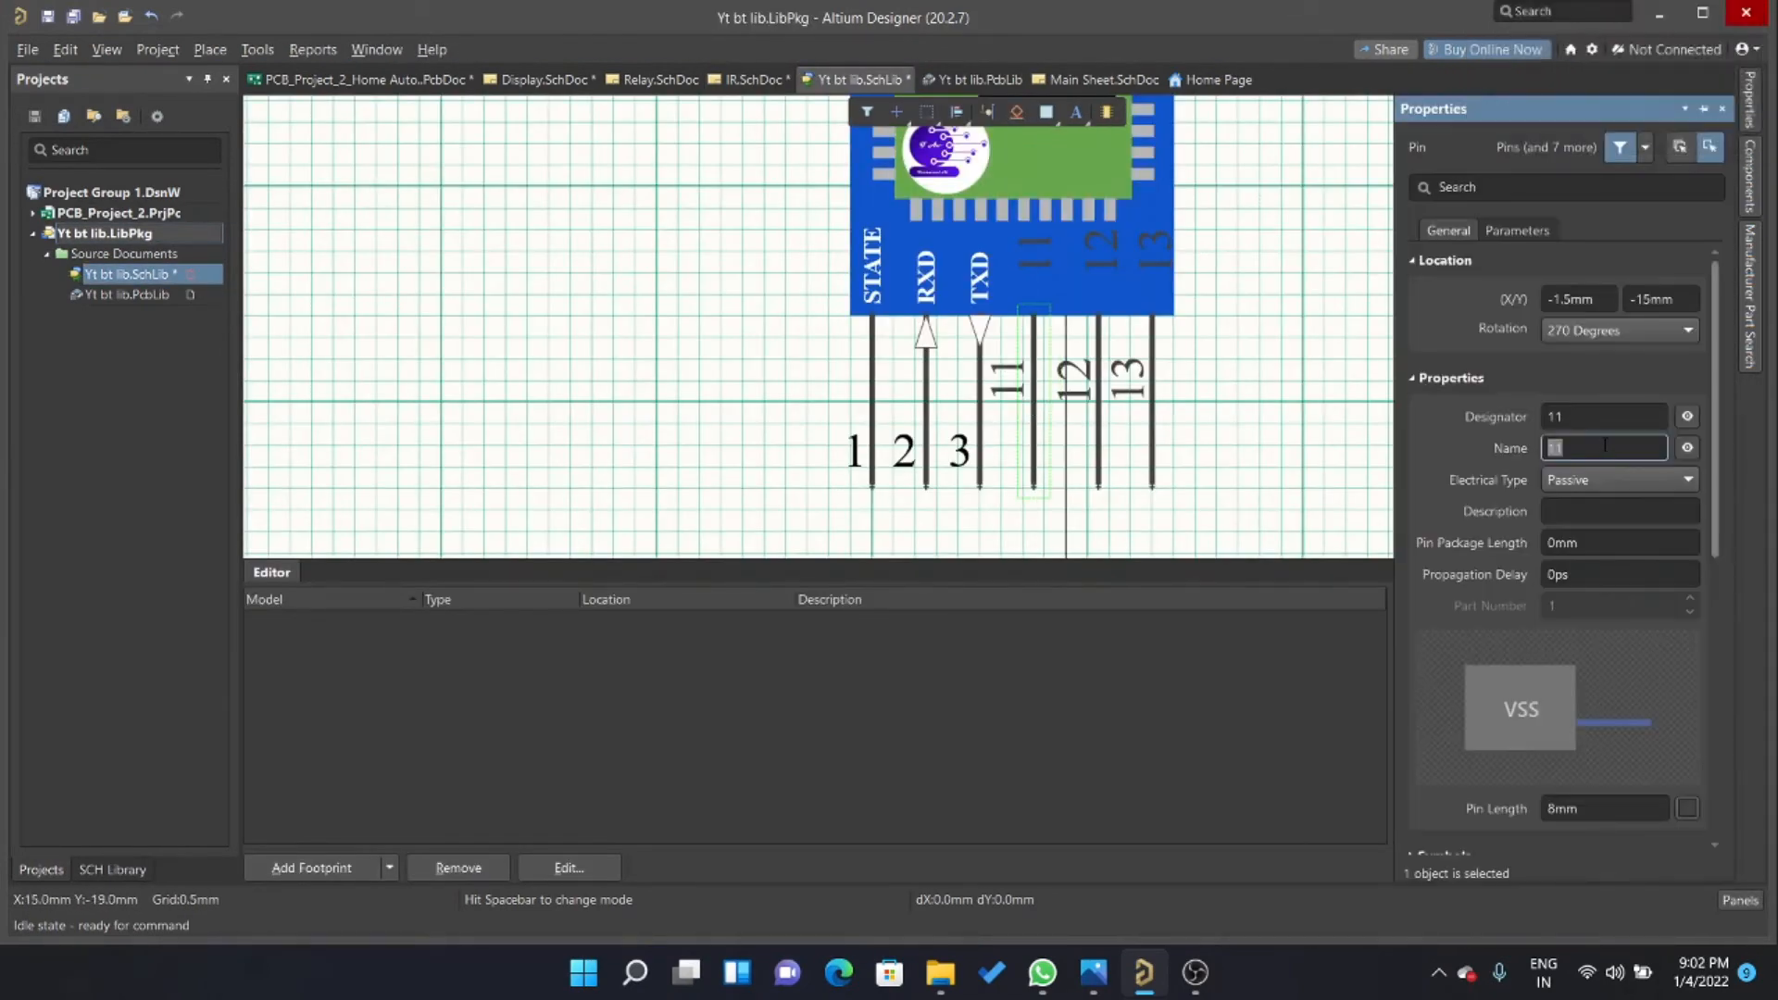
text(GND)
click(1605, 417)
text(4)
Enable custom font settings and position for the GND pin's designator, with 90° orientation and a 5 mm margin.
scroll(1574, 407, down, 5)
click(1551, 389)
click(1550, 476)
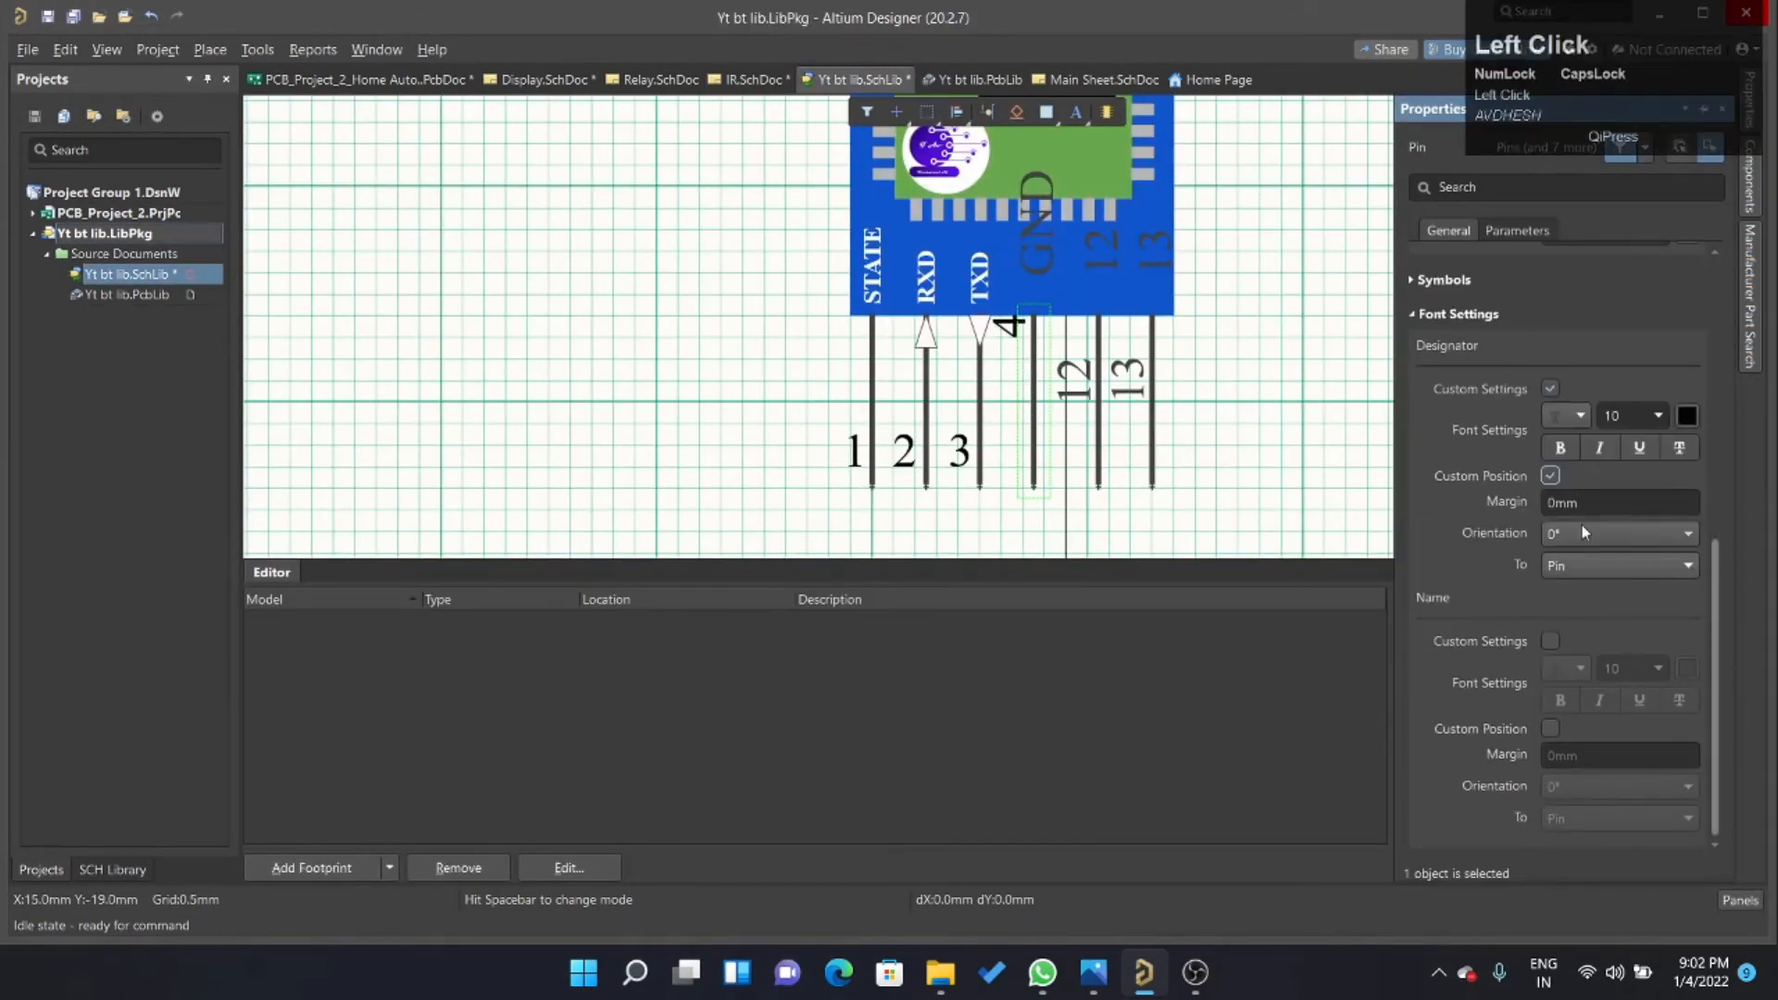
click(1583, 533)
click(1607, 503)
text(5)
Format the GND pin's name in white, size 5 and bold, with its custom position enabled.
click(1551, 641)
click(1688, 669)
click(1616, 669)
text(5)
click(1550, 729)
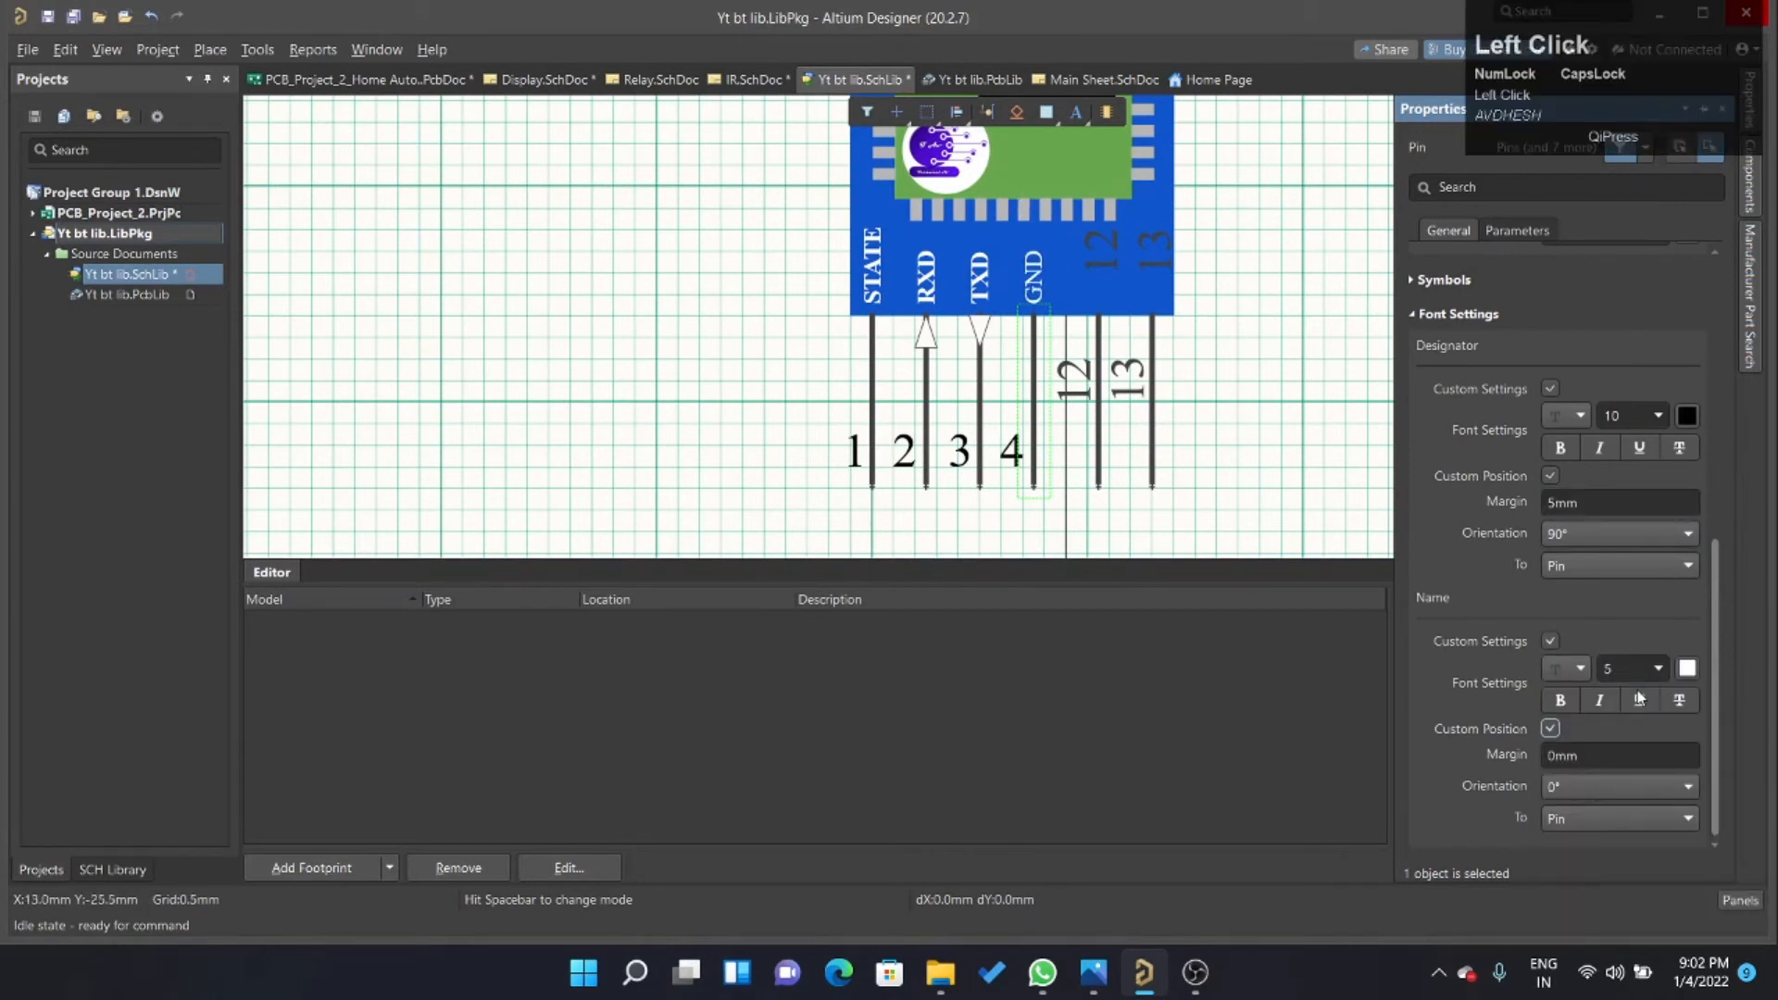
click(1561, 701)
Set the fifth pin's designator to 5 and its name to VCC.
click(1099, 370)
scroll(1575, 444, up, 5)
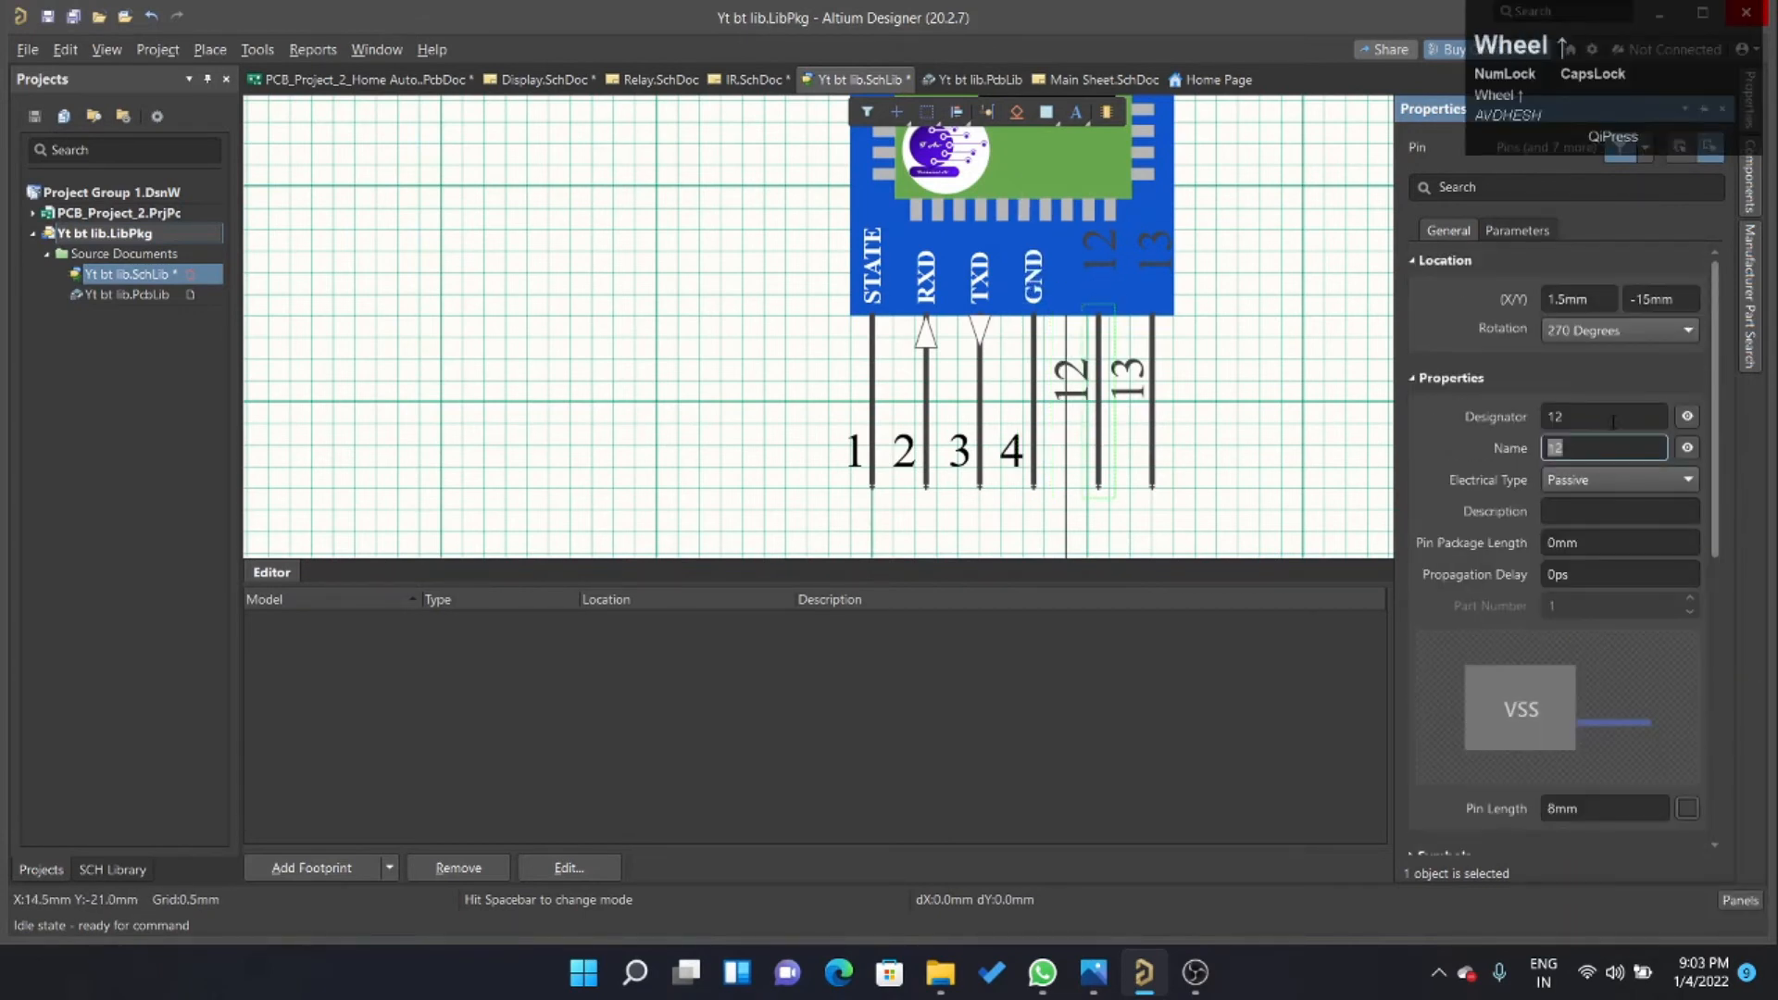
click(1605, 416)
text(5)
click(1605, 449)
text(VCC)
Give the VCC pin's designator a custom position with a 5 mm margin and 90° orientation.
scroll(1574, 445, down, 5)
click(1550, 476)
click(1606, 502)
text(5)
click(1612, 533)
click(1605, 582)
Format the VCC pin's name in size 5, white and bold, with its custom position enabled.
click(1550, 641)
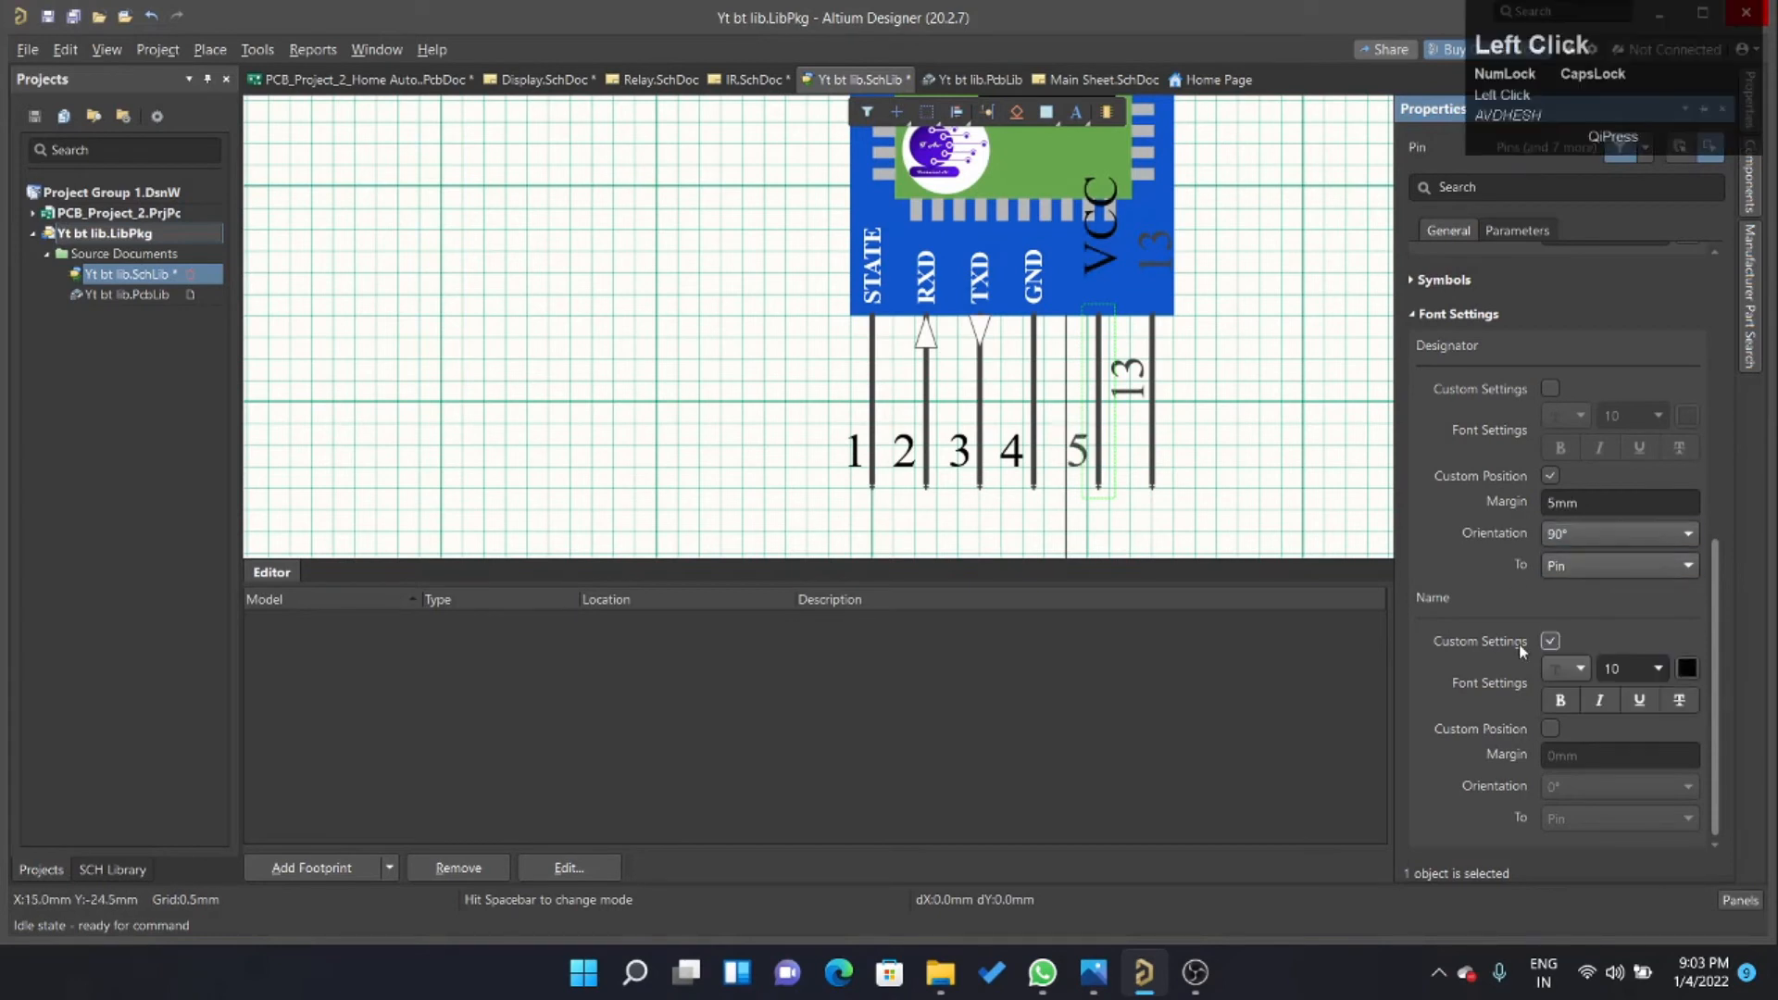
click(1656, 668)
text(5)
click(1550, 728)
click(1687, 669)
Set the last pin's designator to 6 and its name to KEY.
click(1152, 343)
click(1605, 417)
text(6)
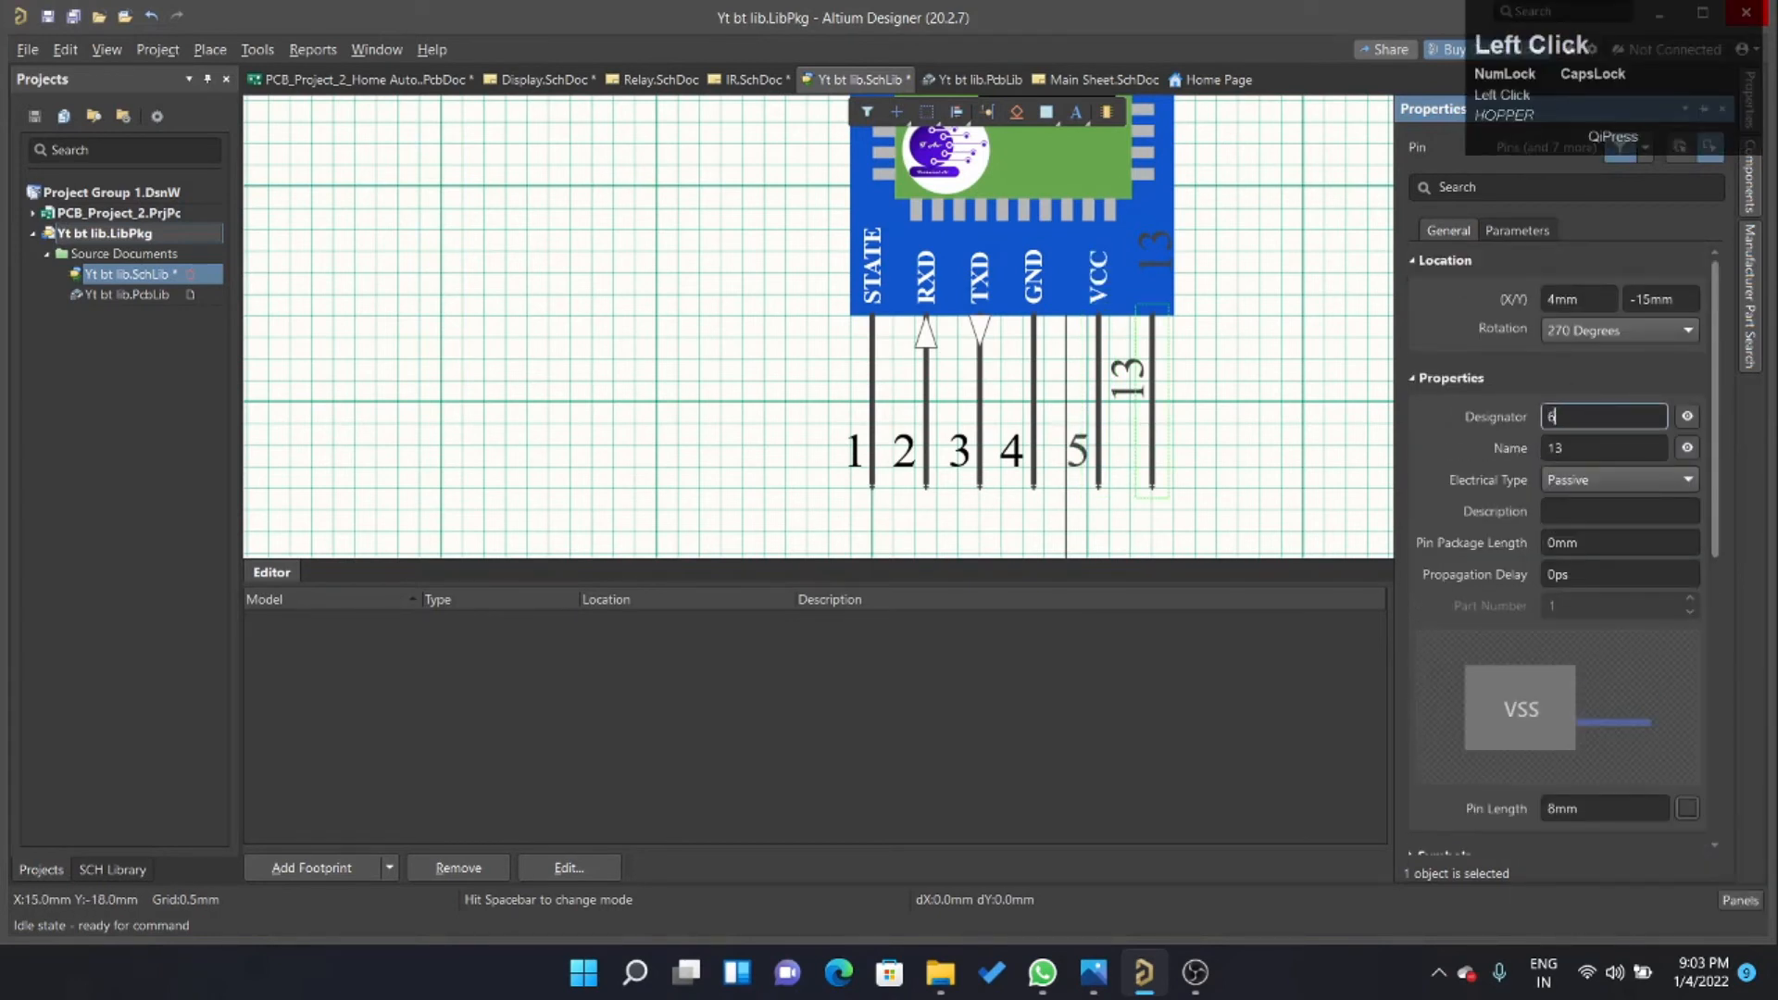
click(1604, 449)
text(KEY)
Give the KEY pin's designator a custom position with 90° orientation and a 5 mm margin.
click(1550, 476)
click(1613, 536)
click(1606, 503)
text(5)
Format the KEY pin's name in white, size 5 and bold, with its custom position enabled.
click(1551, 641)
click(1688, 669)
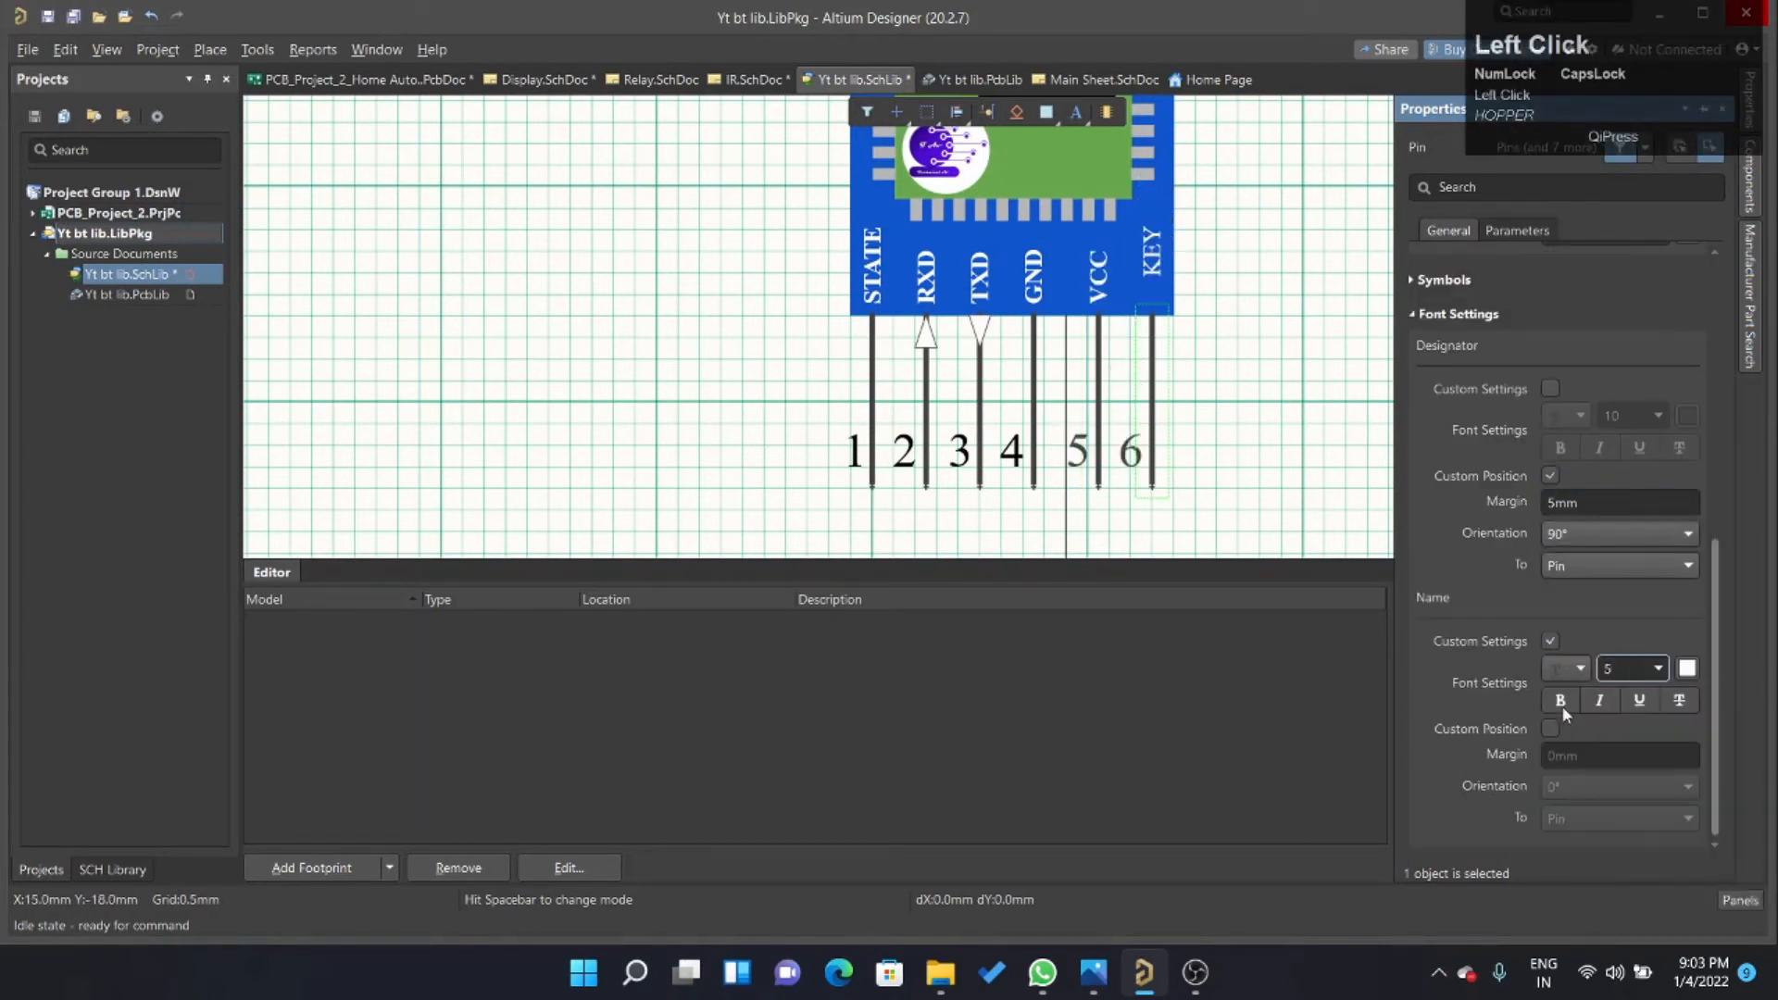
click(1560, 701)
click(1551, 729)
ctrl+scroll(1039, 448, down, 4)
ctrl+scroll(1060, 381, up, 3)
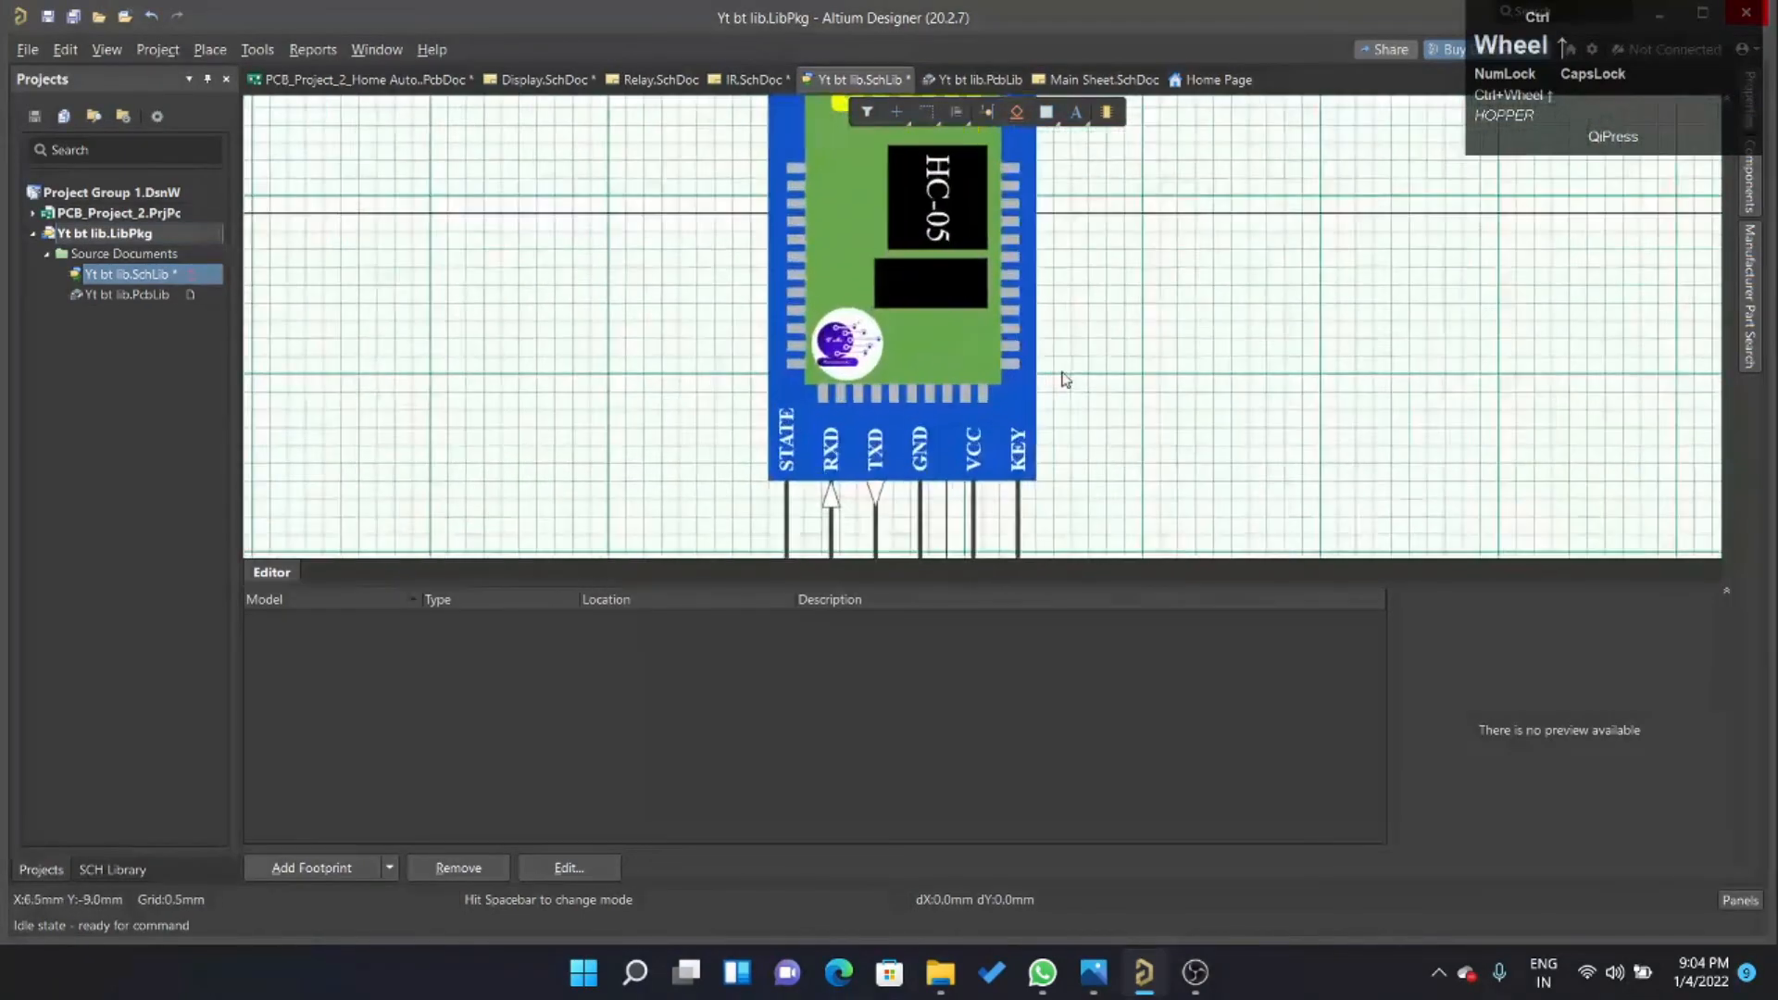
Save the schematic library and open the Yt bt lib.PcbLib footprint library.
ctrl+scroll(1110, 306, down, 2)
key(ctrl+s)
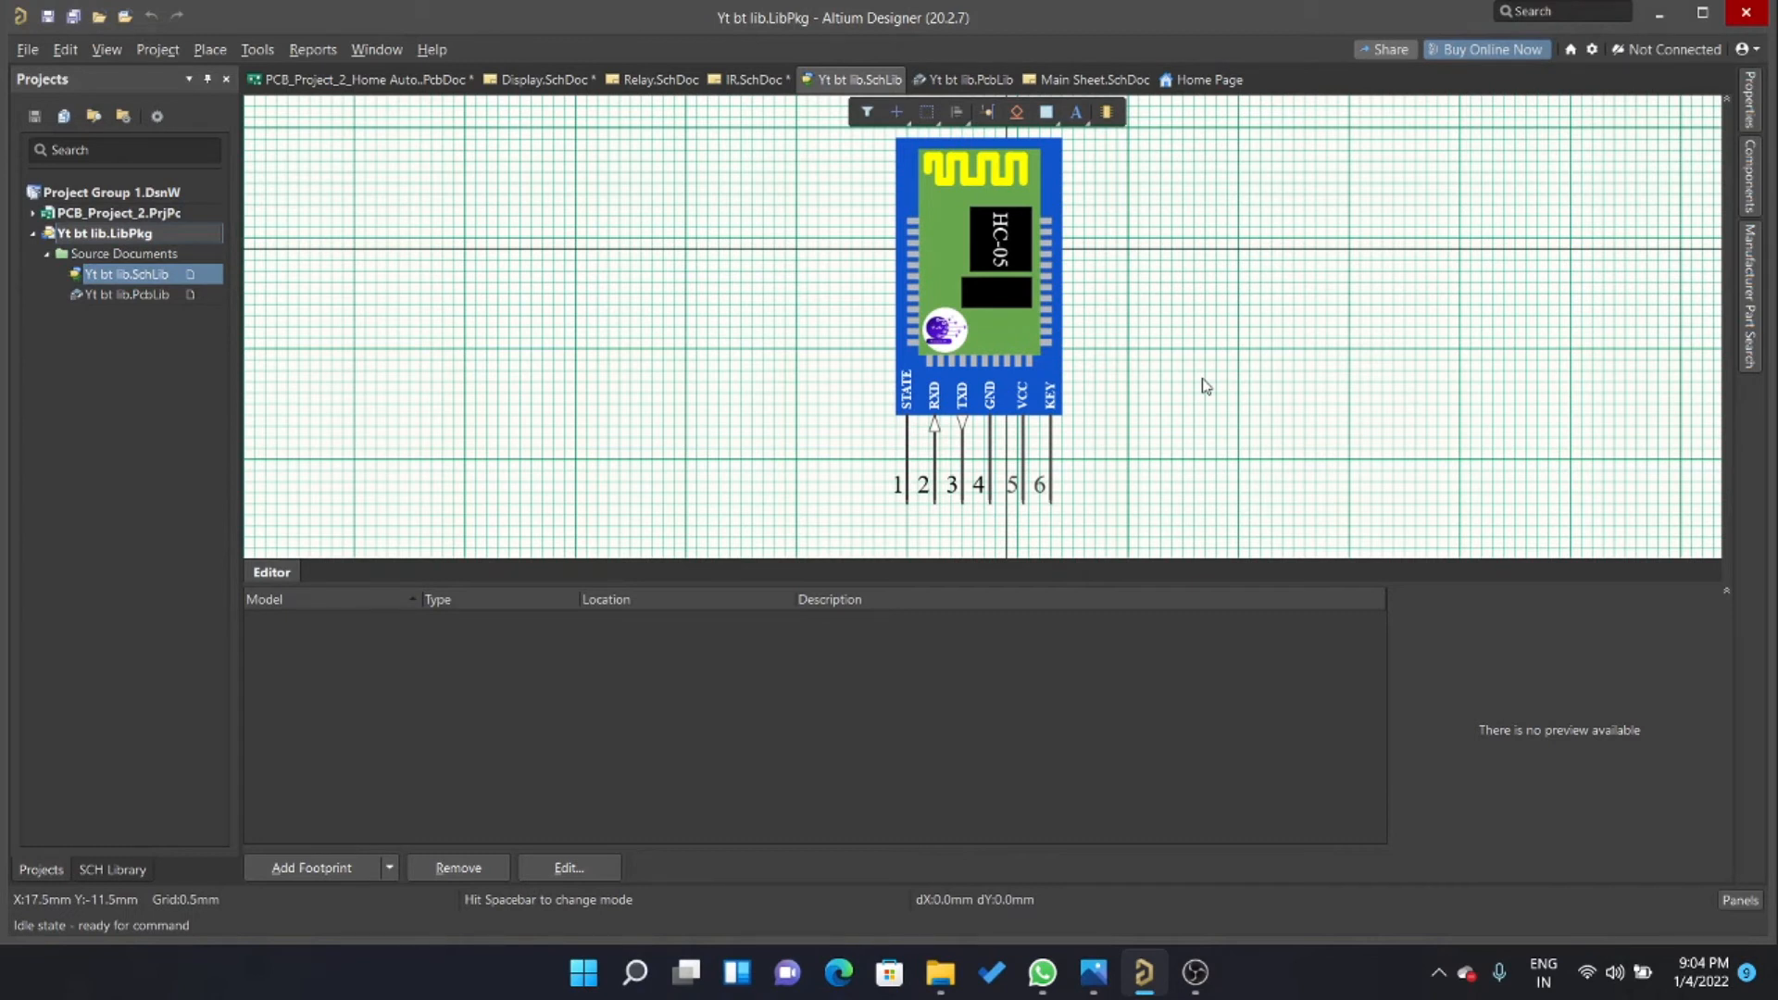
click(128, 294)
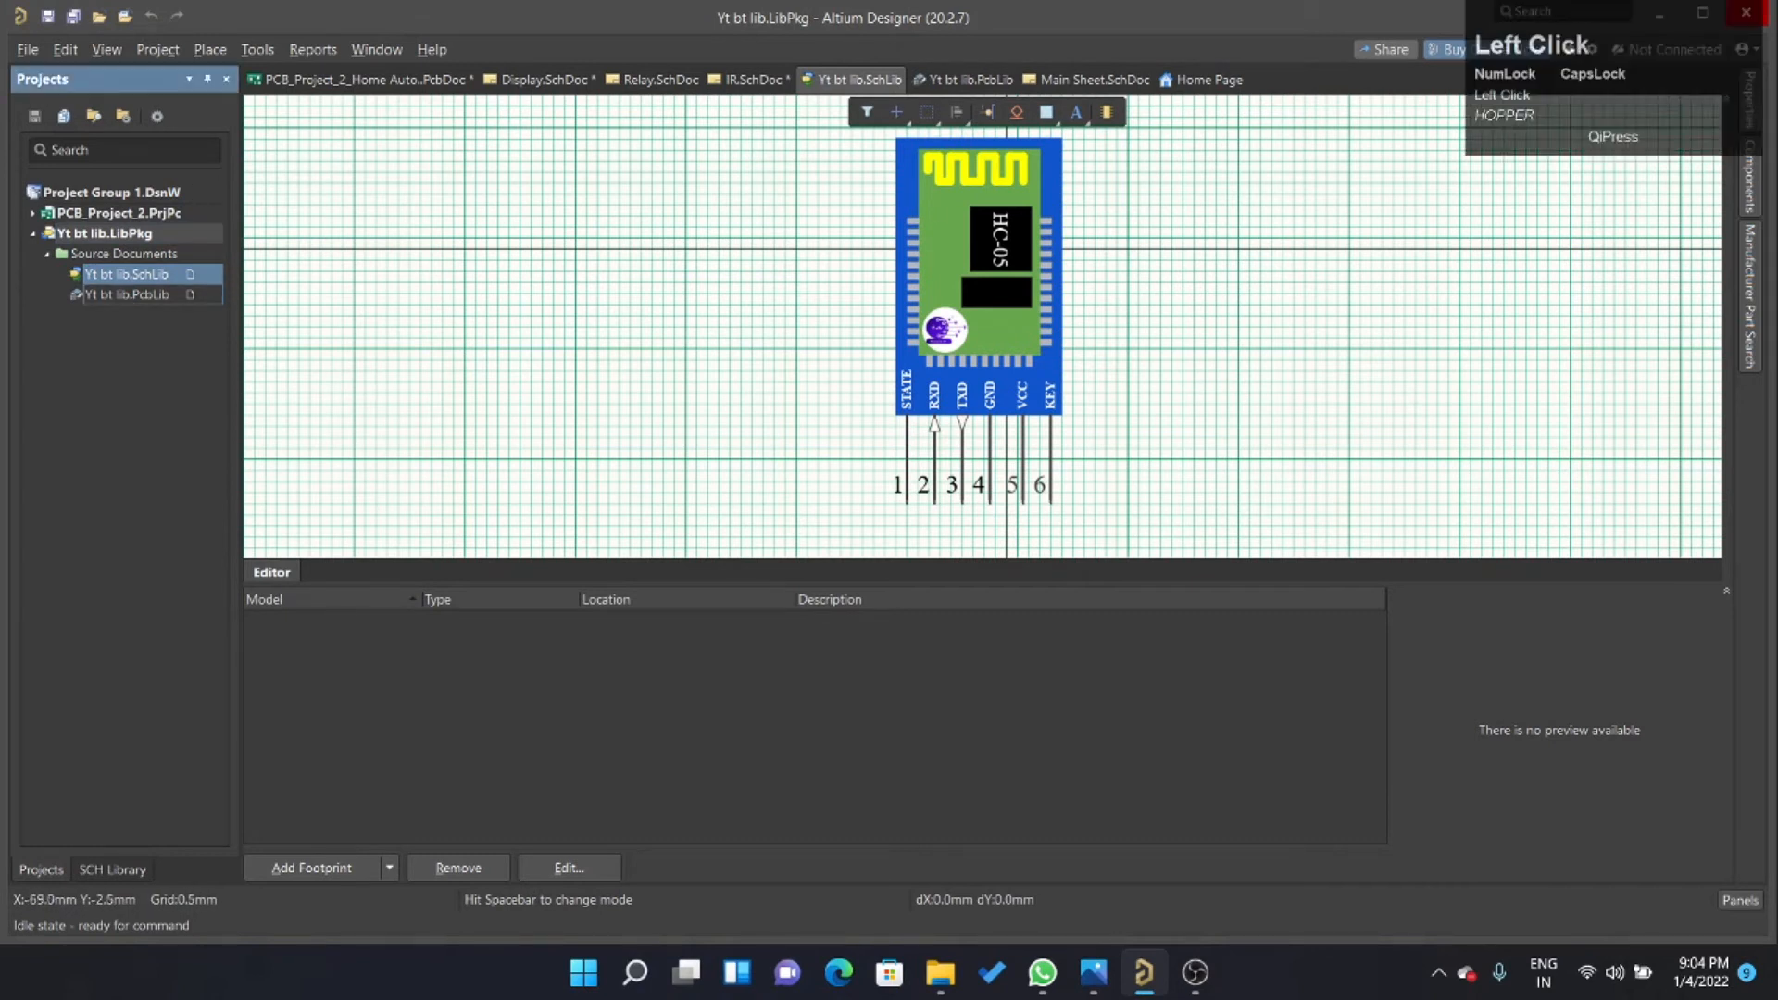
ctrl+scroll(1080, 488, up, 2)
ctrl+scroll(1055, 505, up, 2)
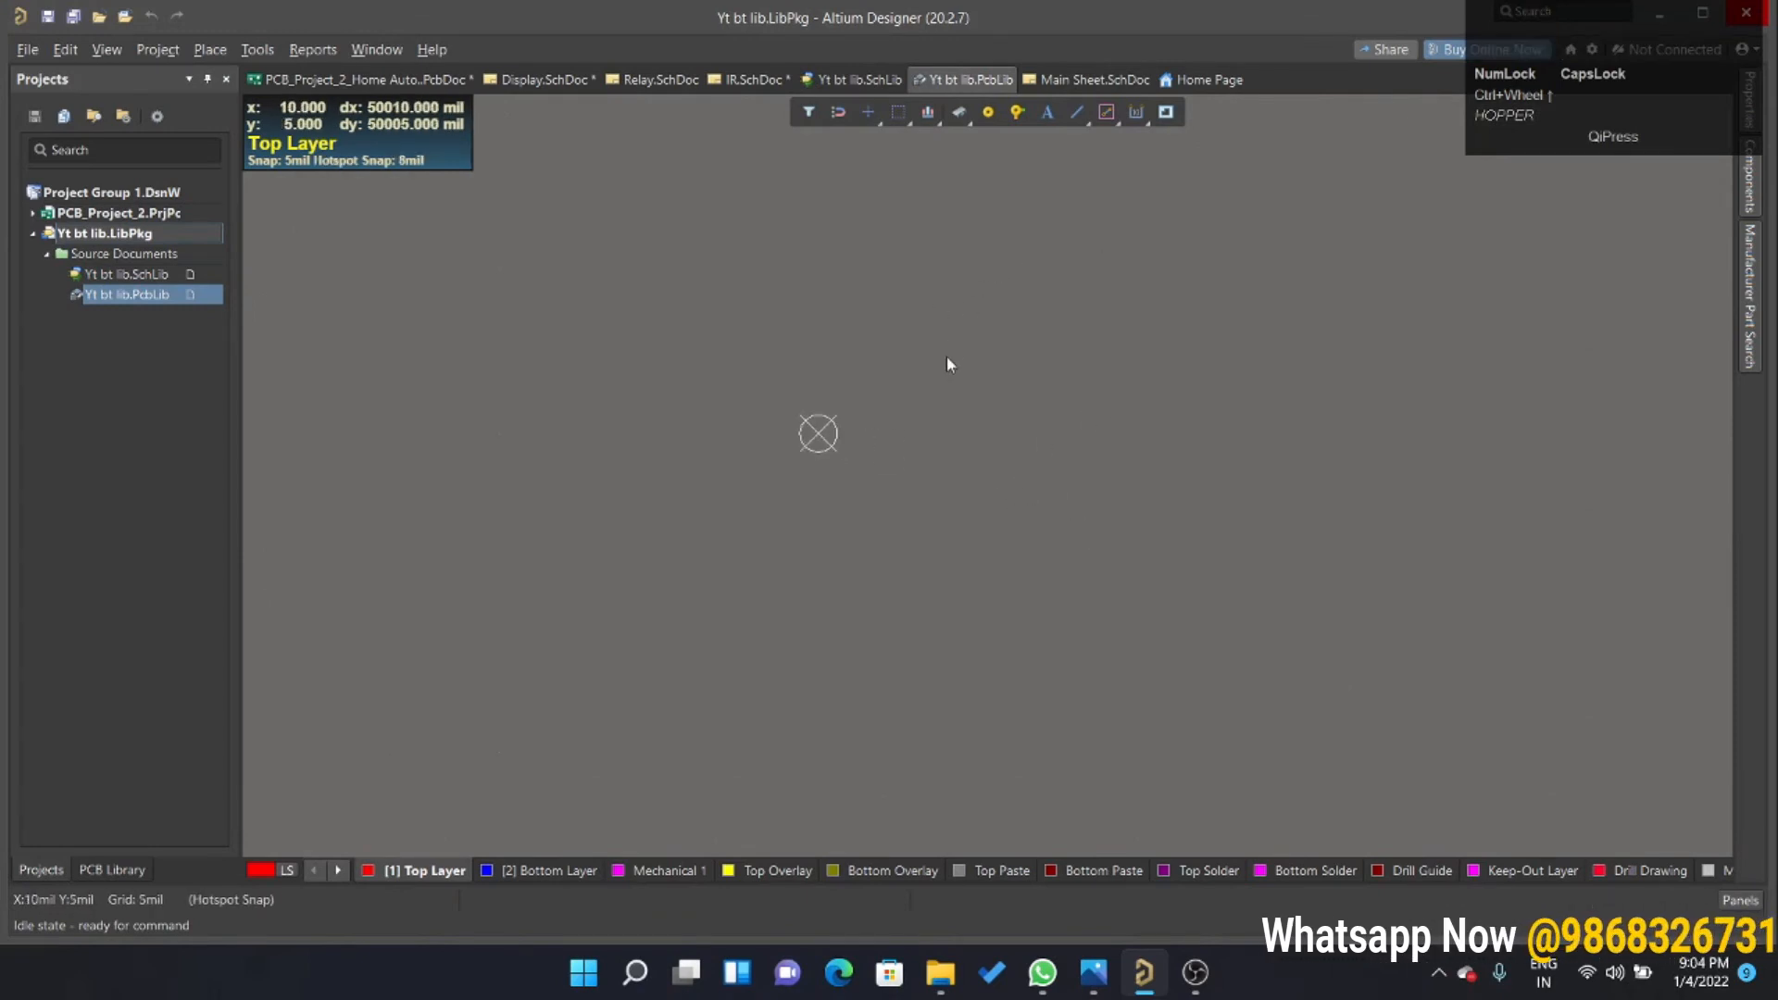
Rename the library's footprint as HC-05 and give it the description BLUETHOOTH.
click(113, 869)
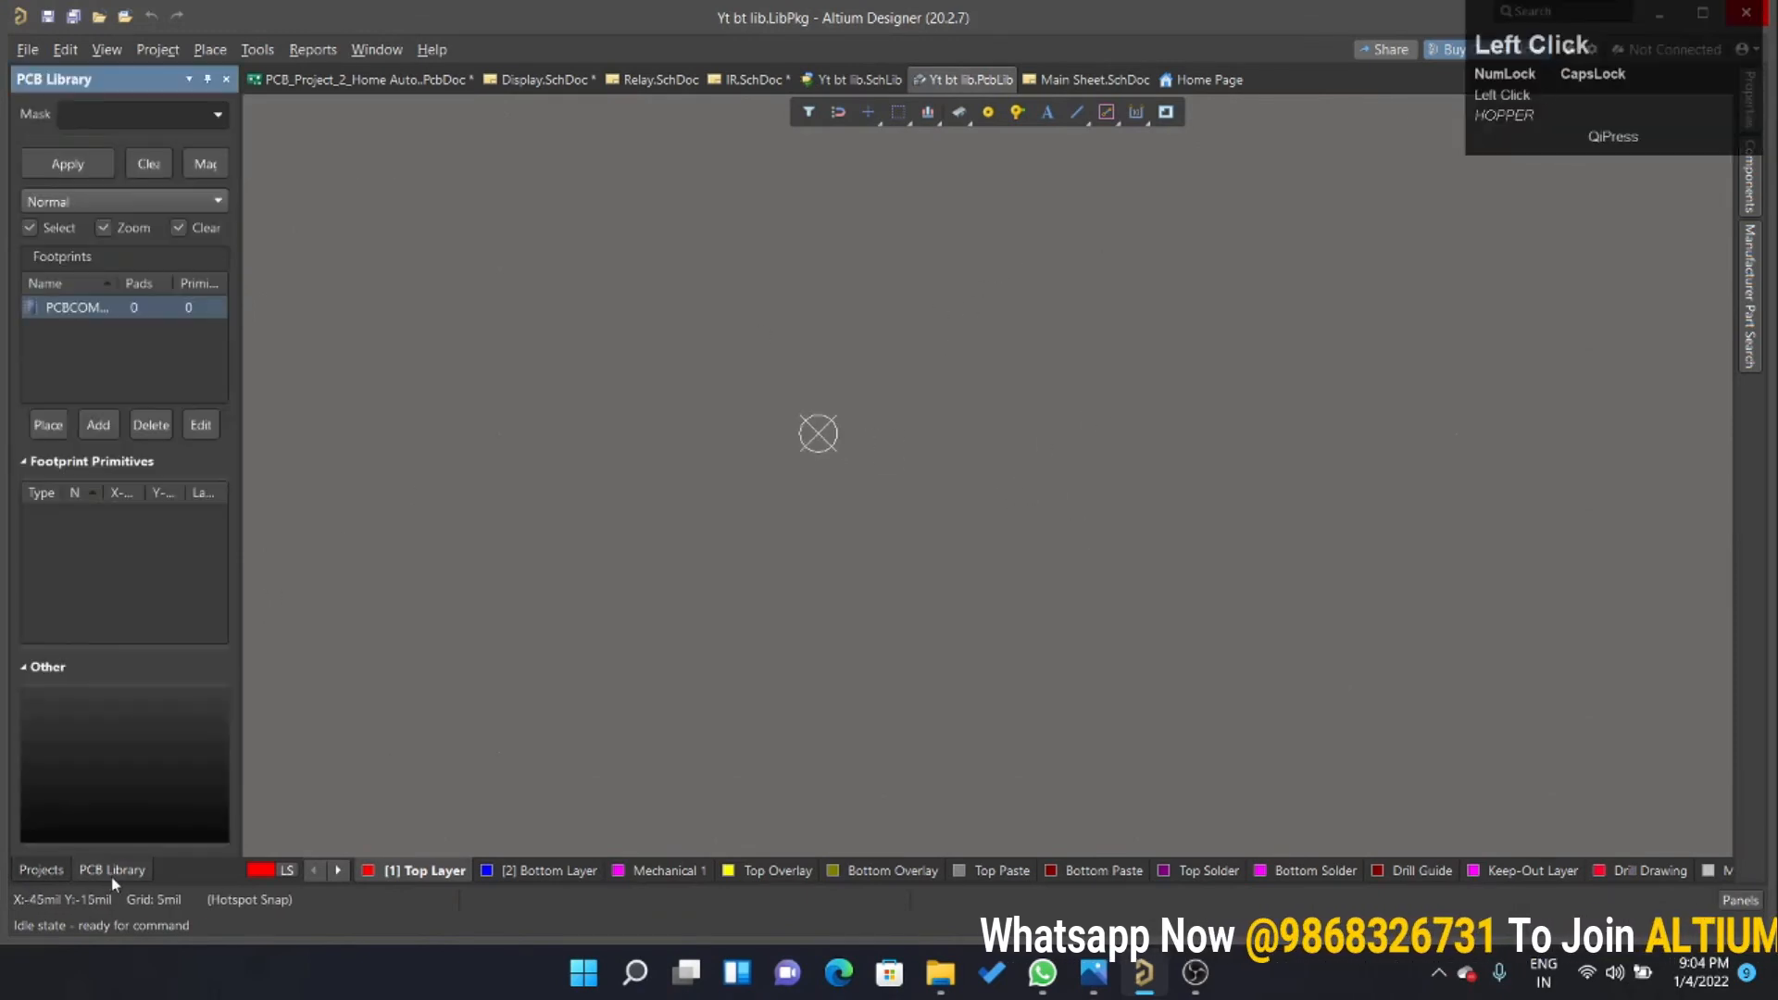
click(201, 424)
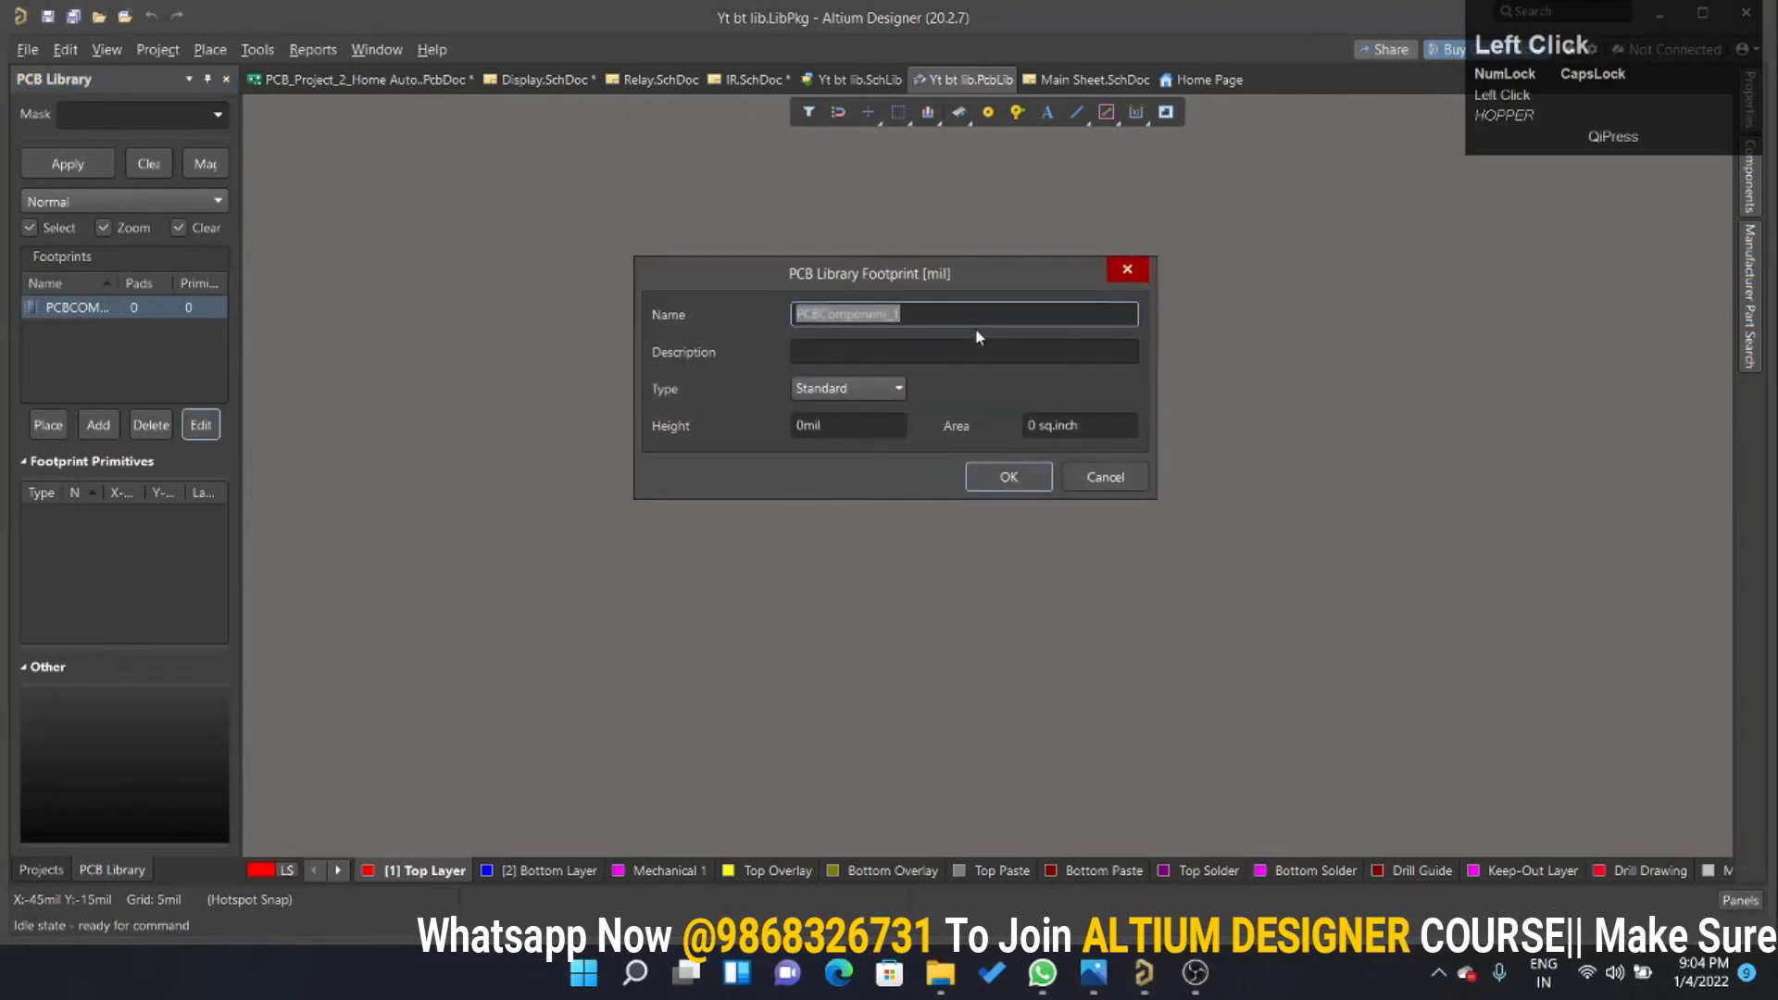
text(HC-)
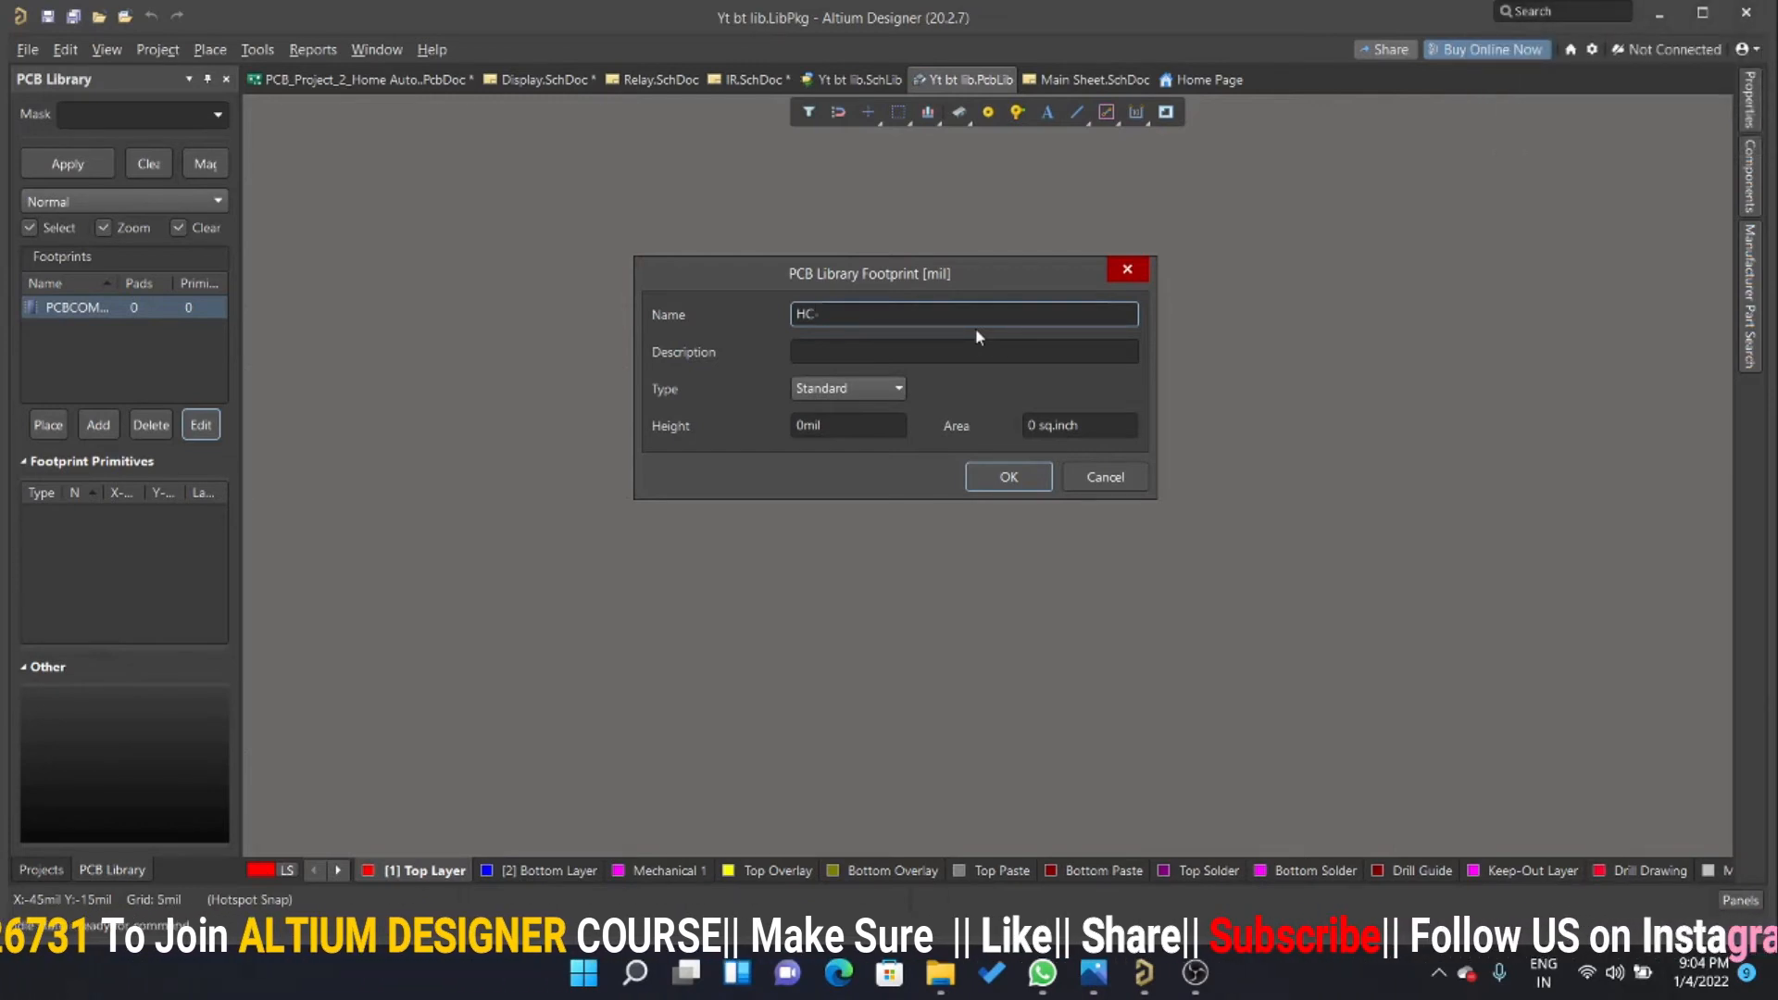
text(05)
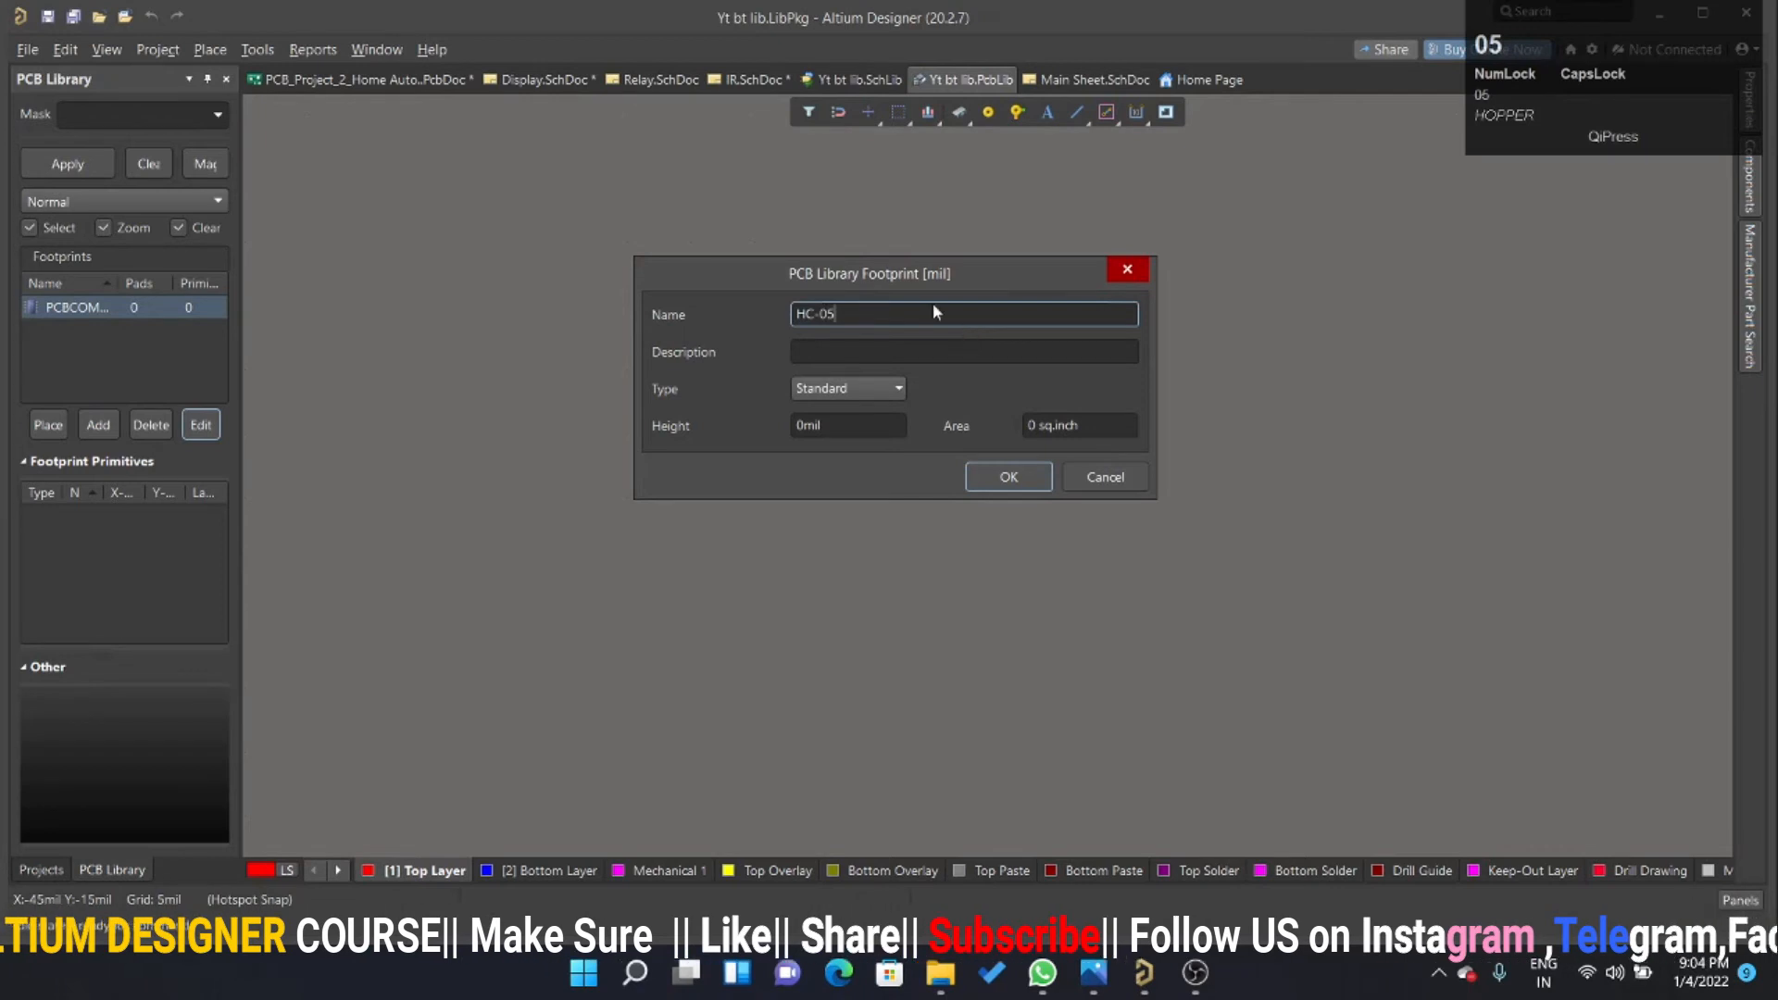
click(961, 350)
text(B)
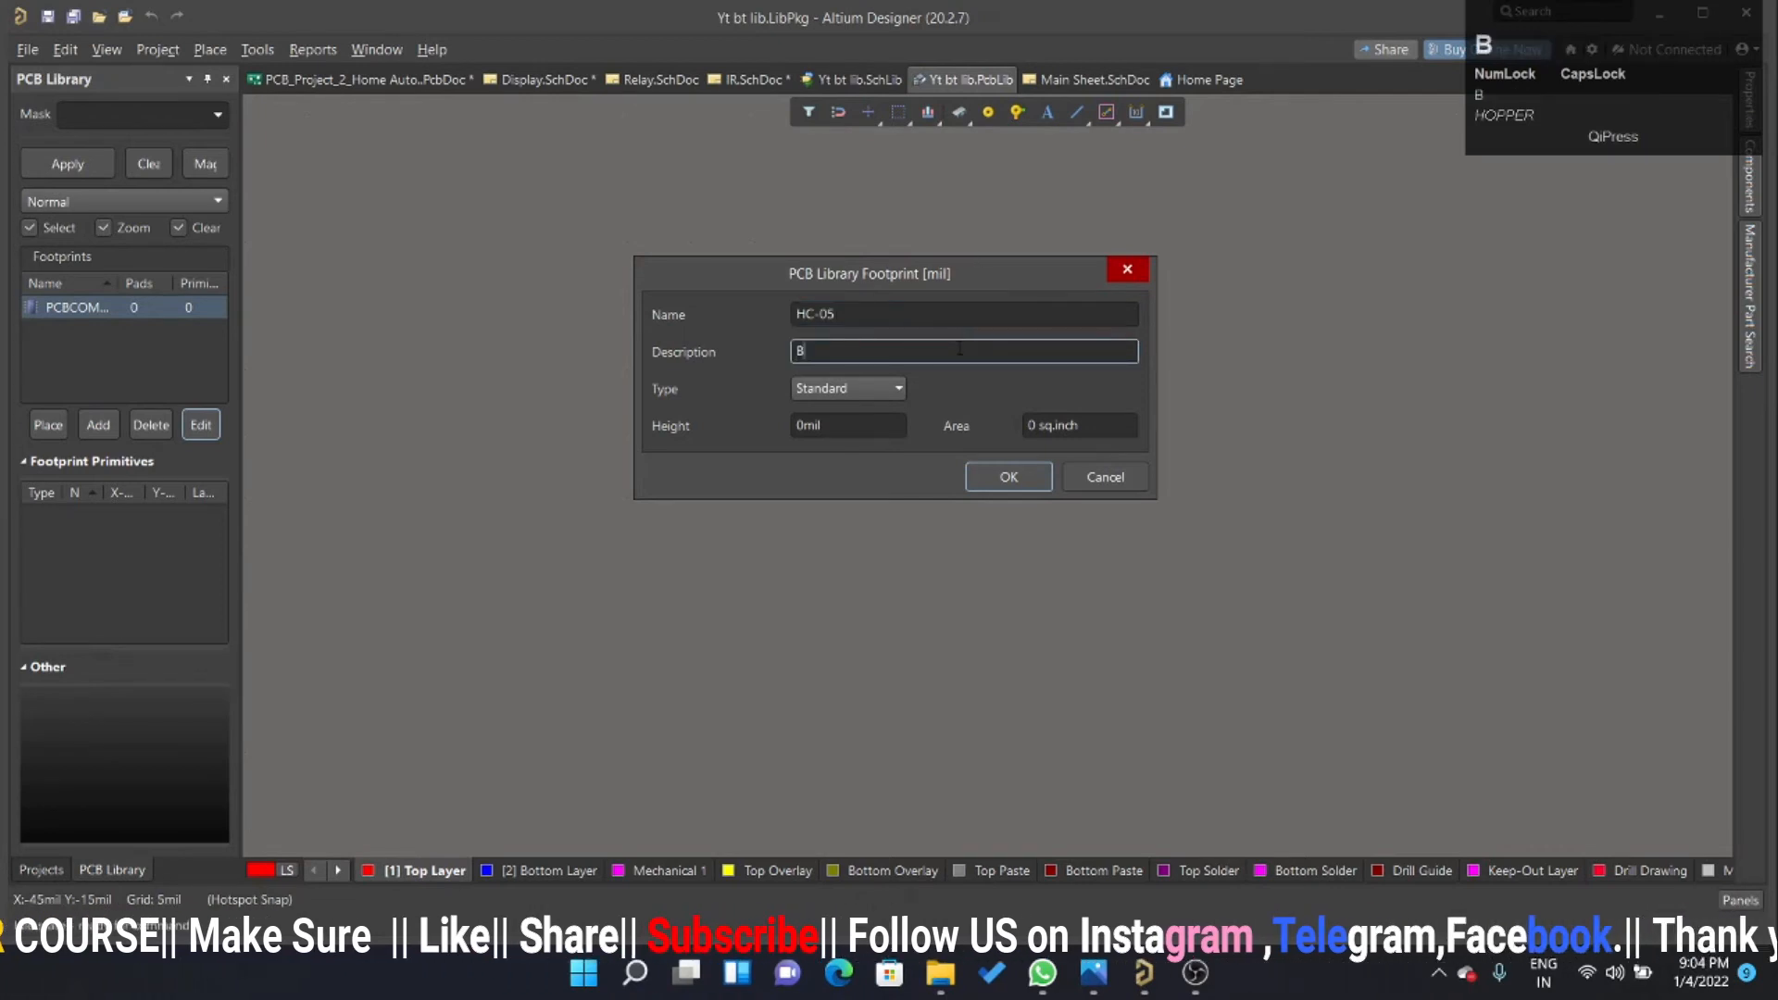
text(LUETH)
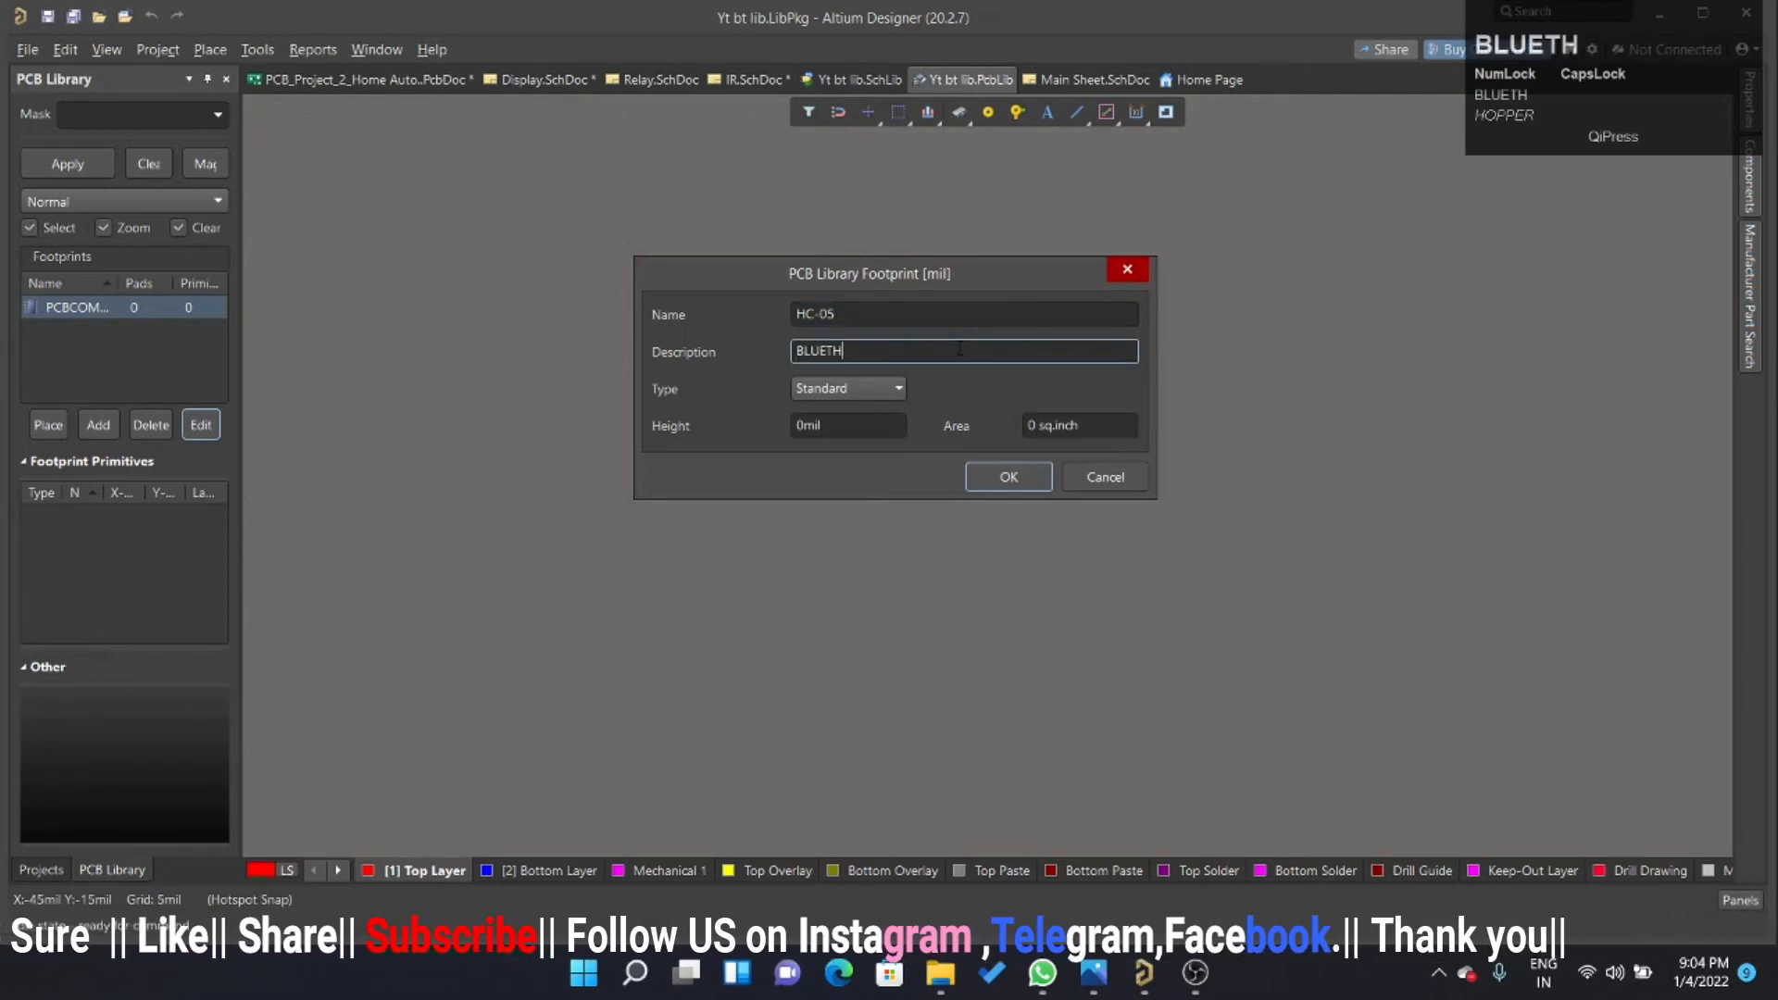
text(OOTH)
key(Return)
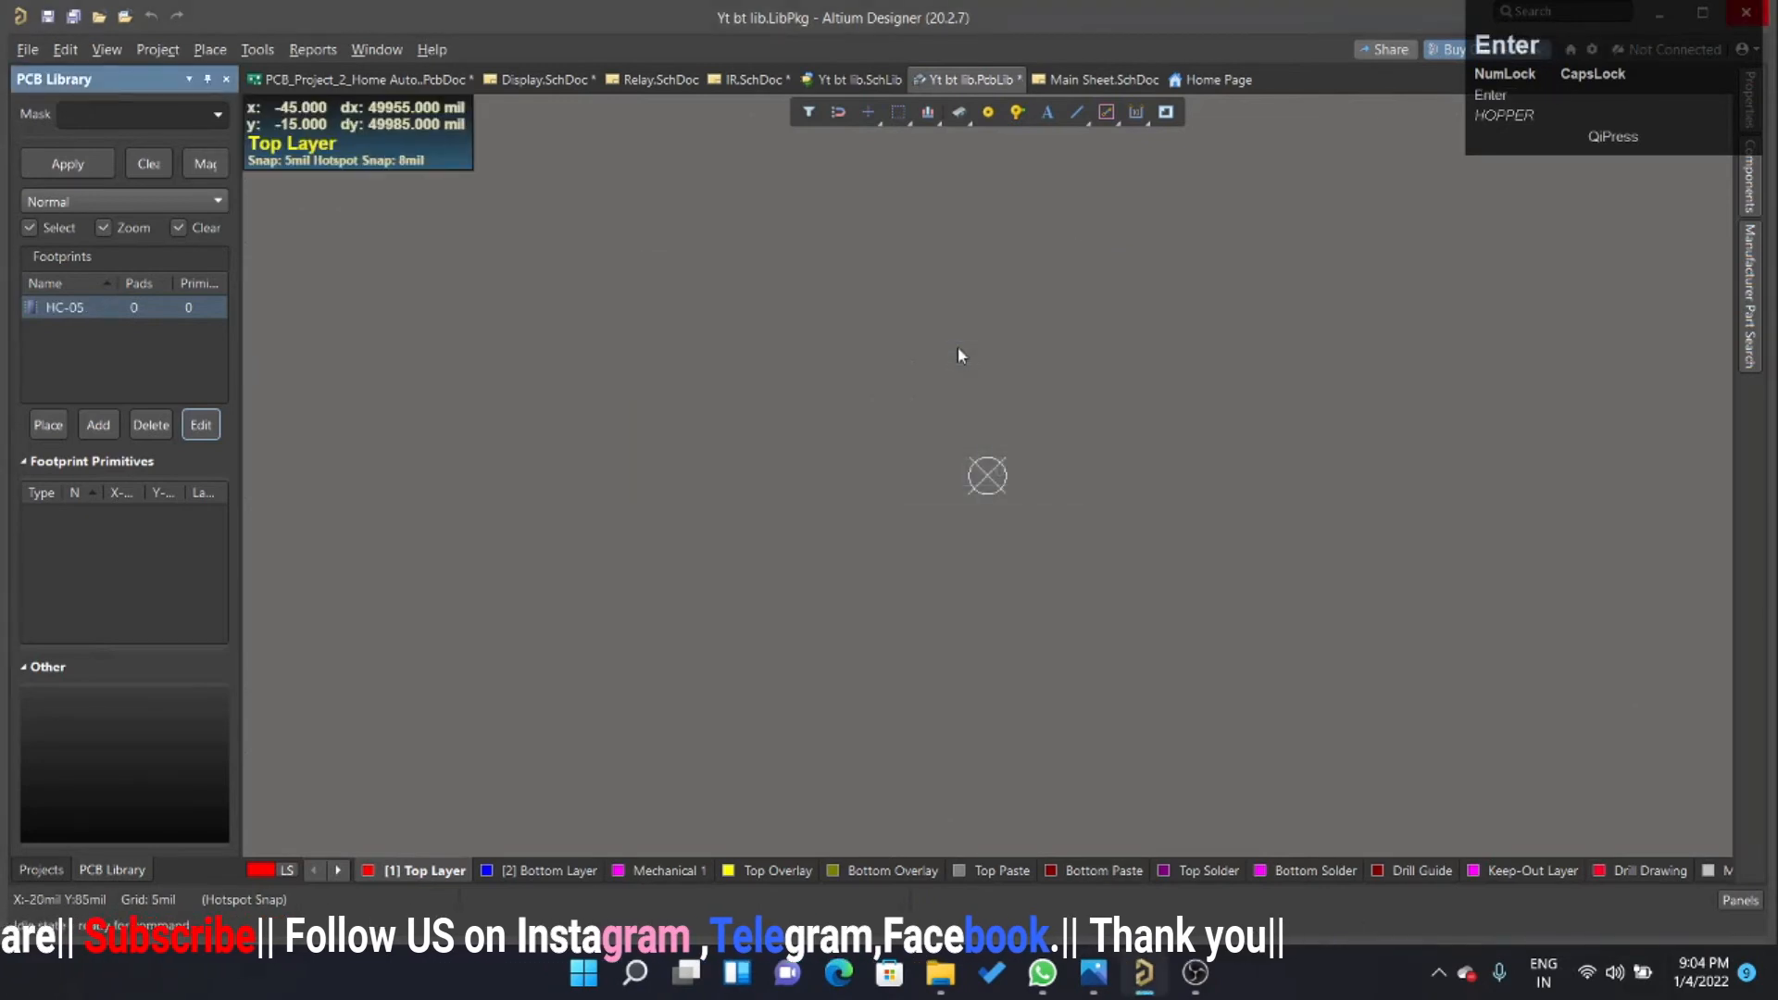
Switch the footprint editor's units to millimetres and set the snap grid to 2.5 mm.
scroll(944, 366, up, 1)
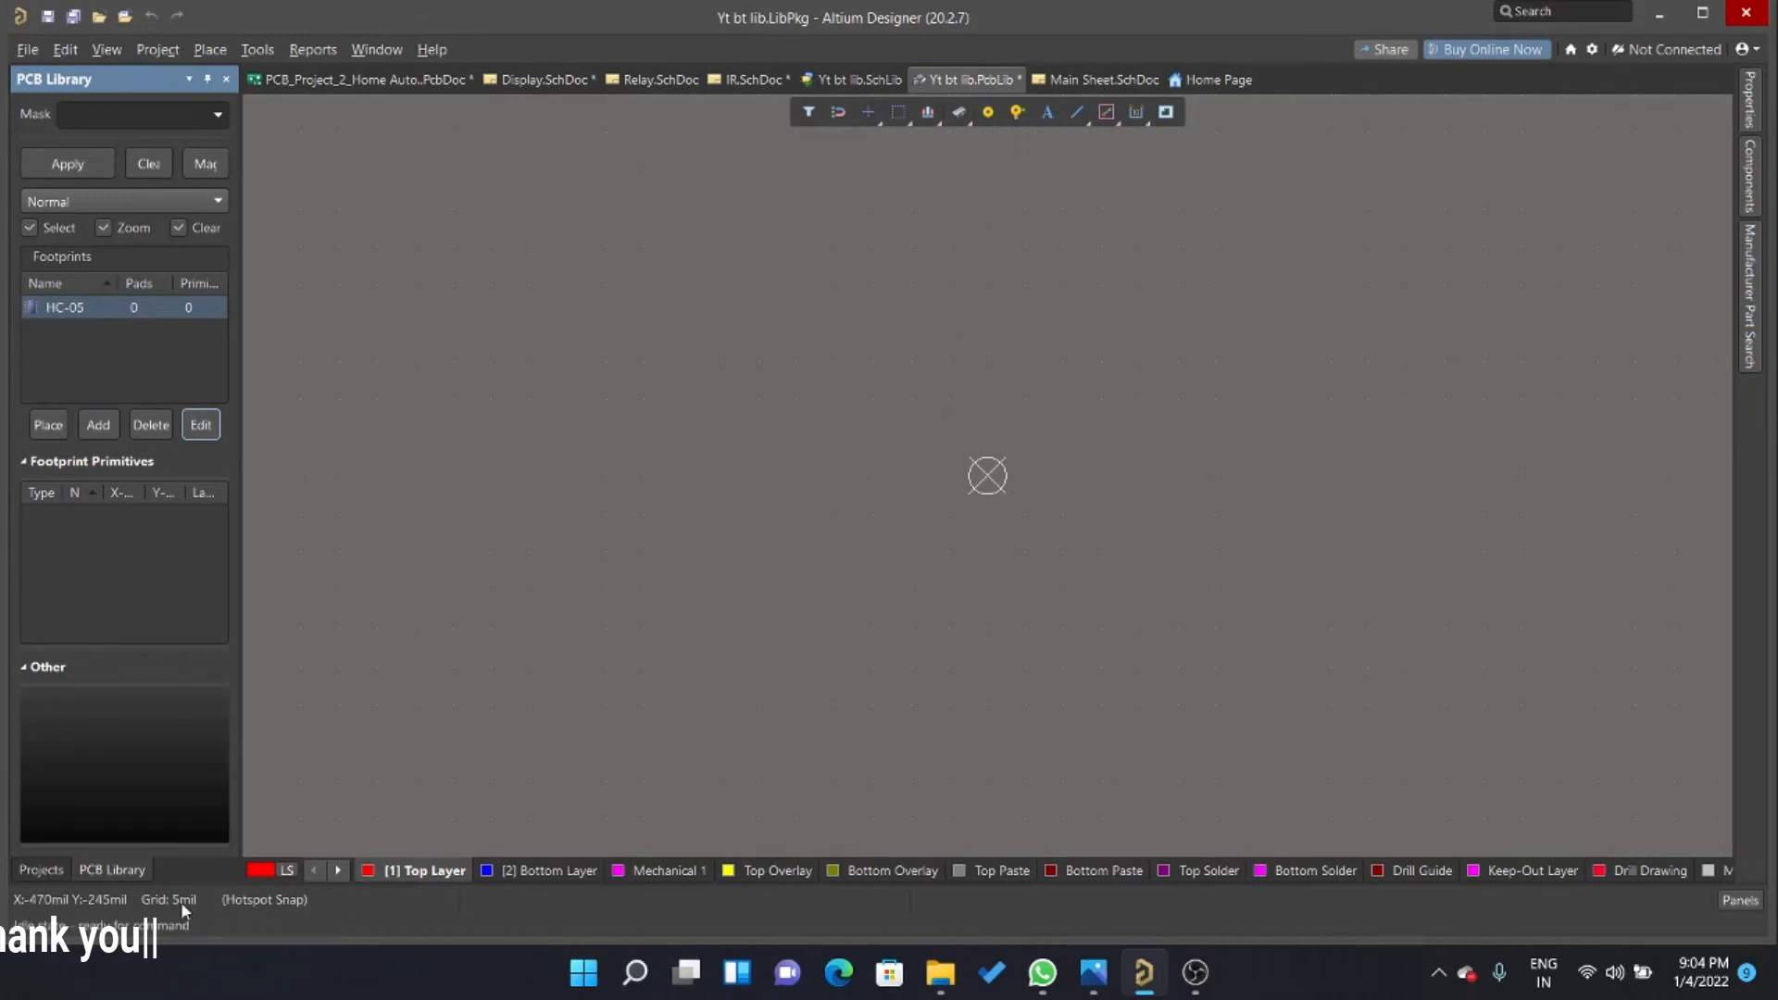
key(q)
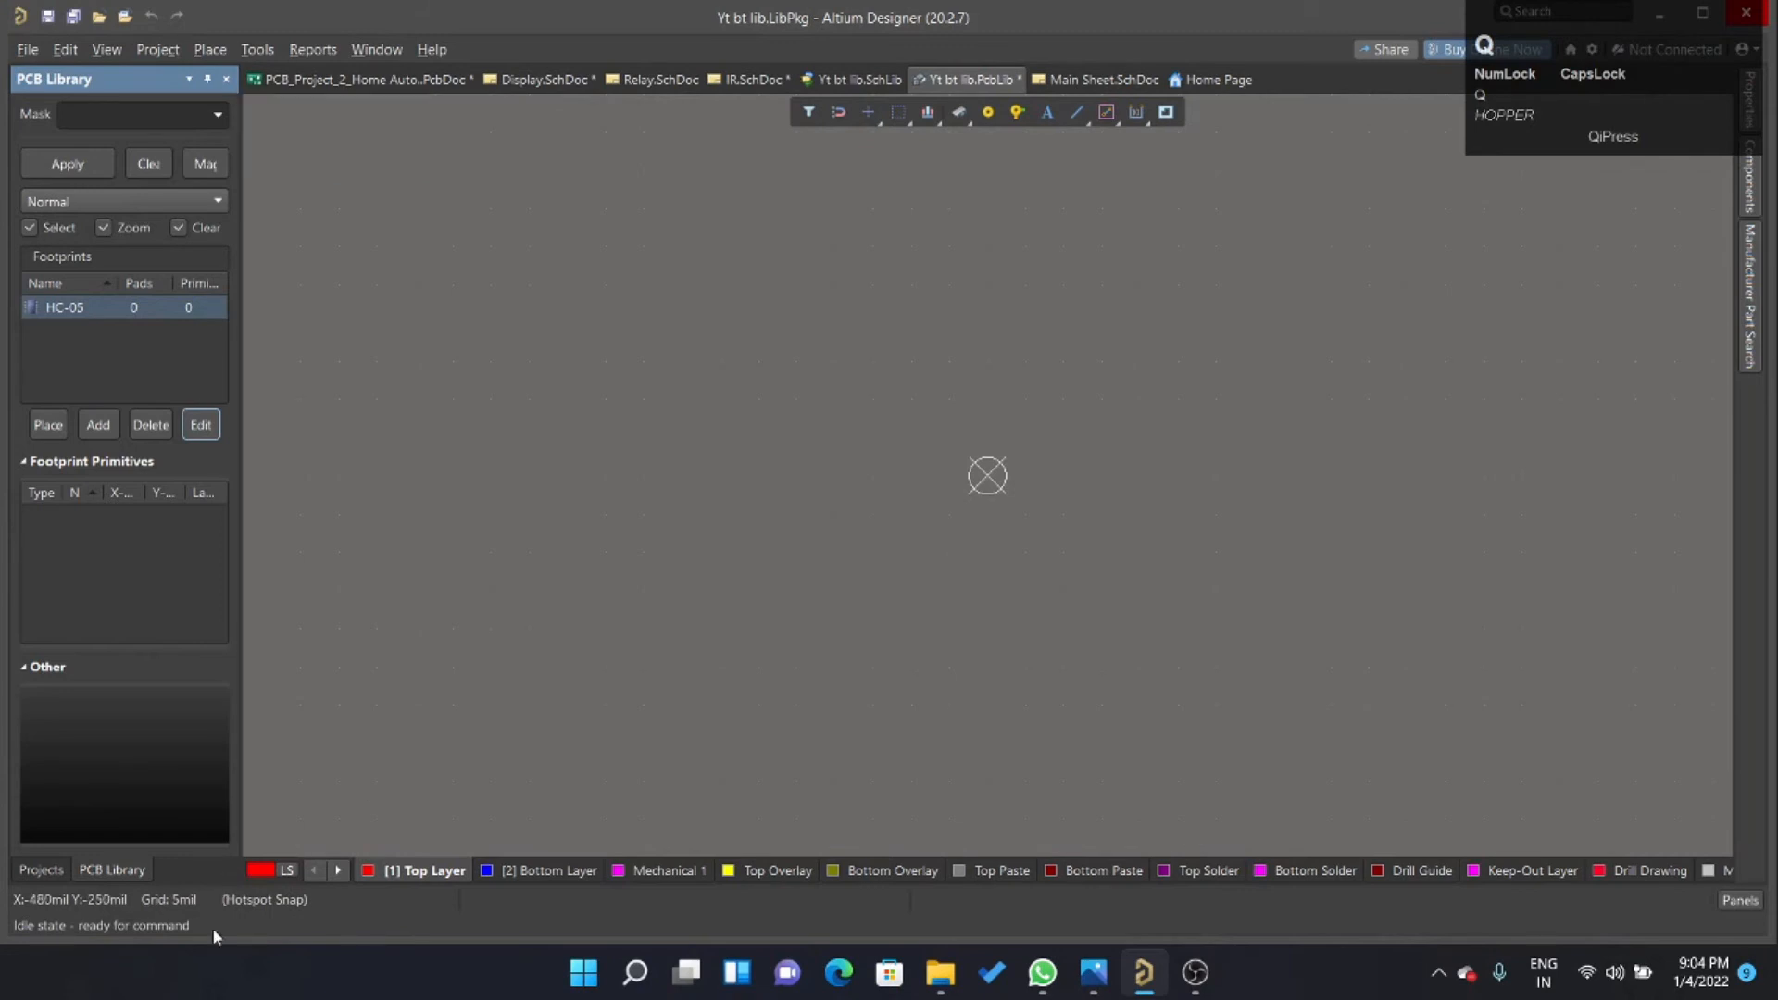
click(641, 511)
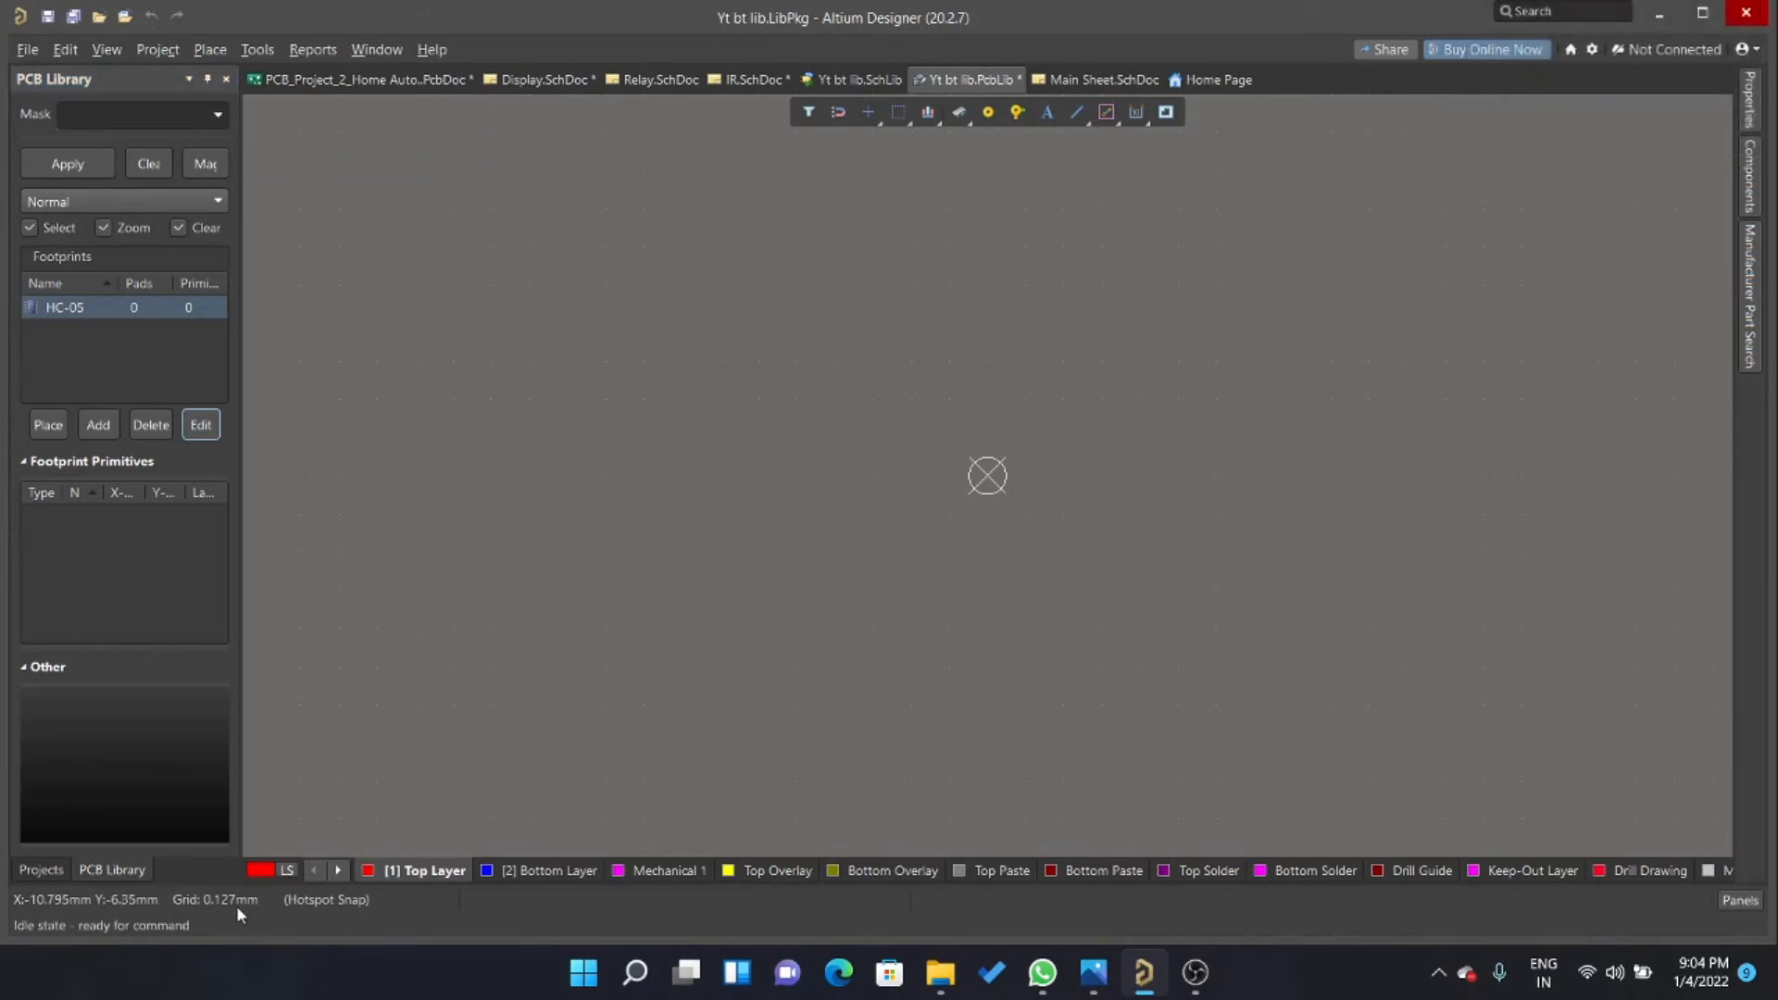
key(g)
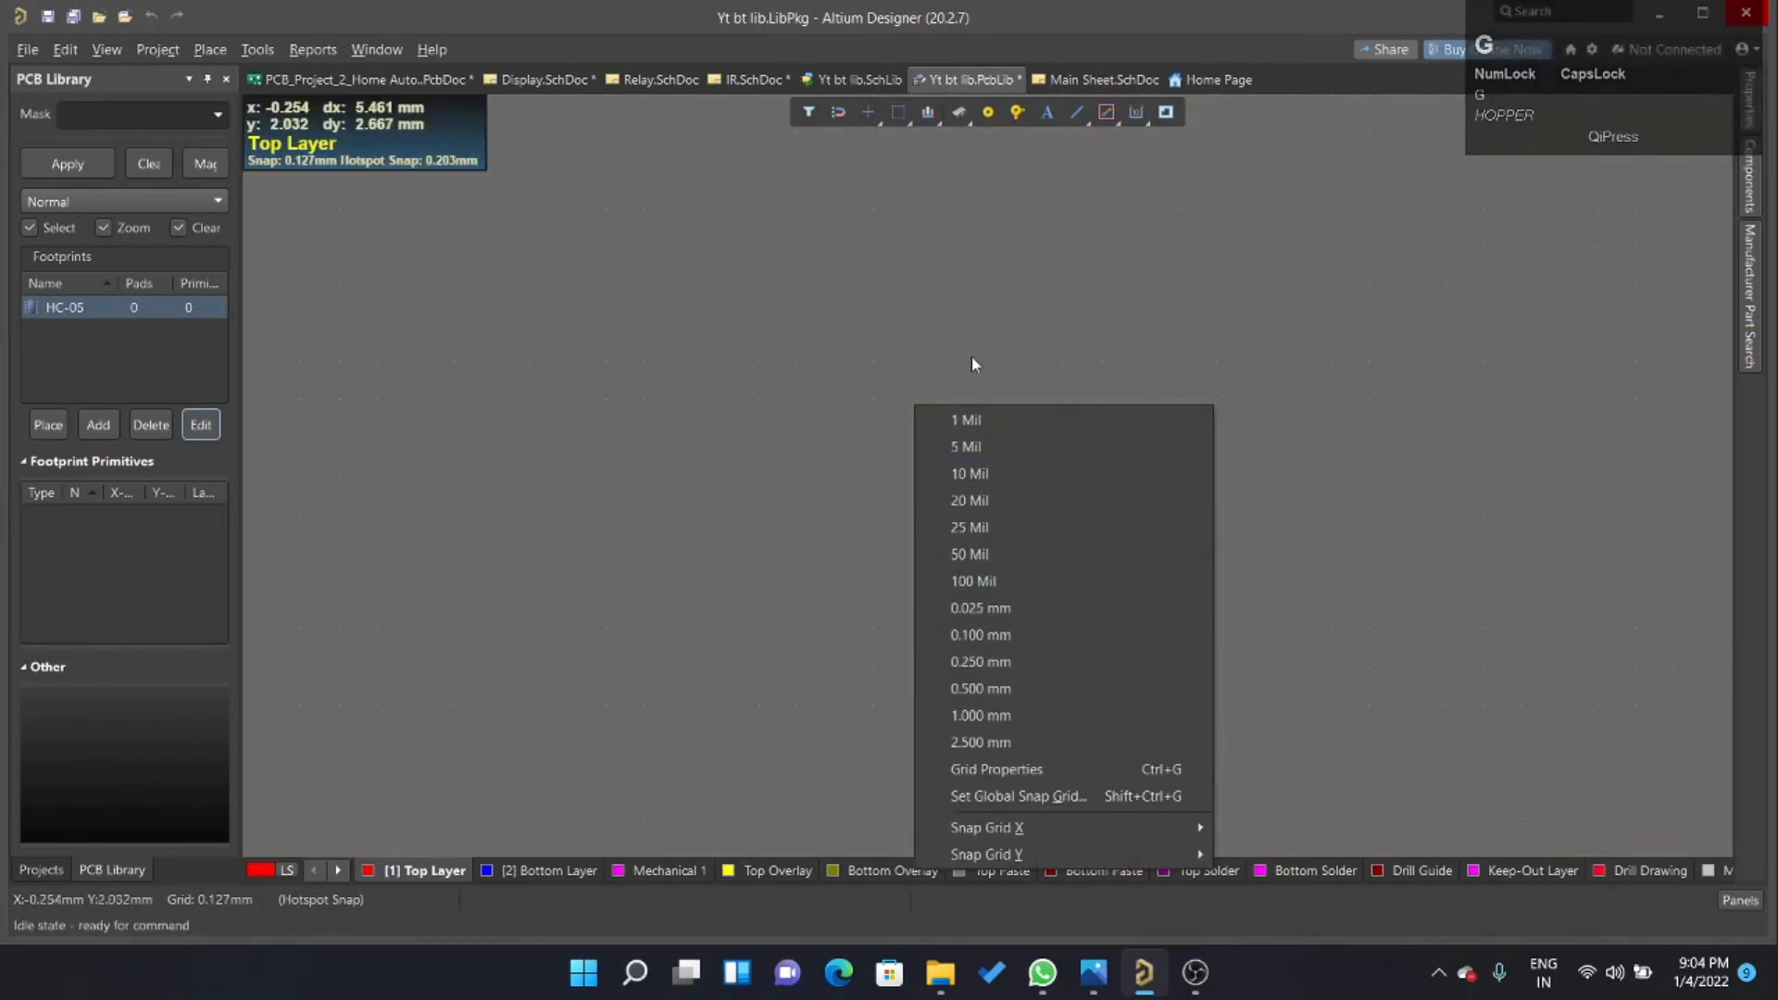
click(1011, 741)
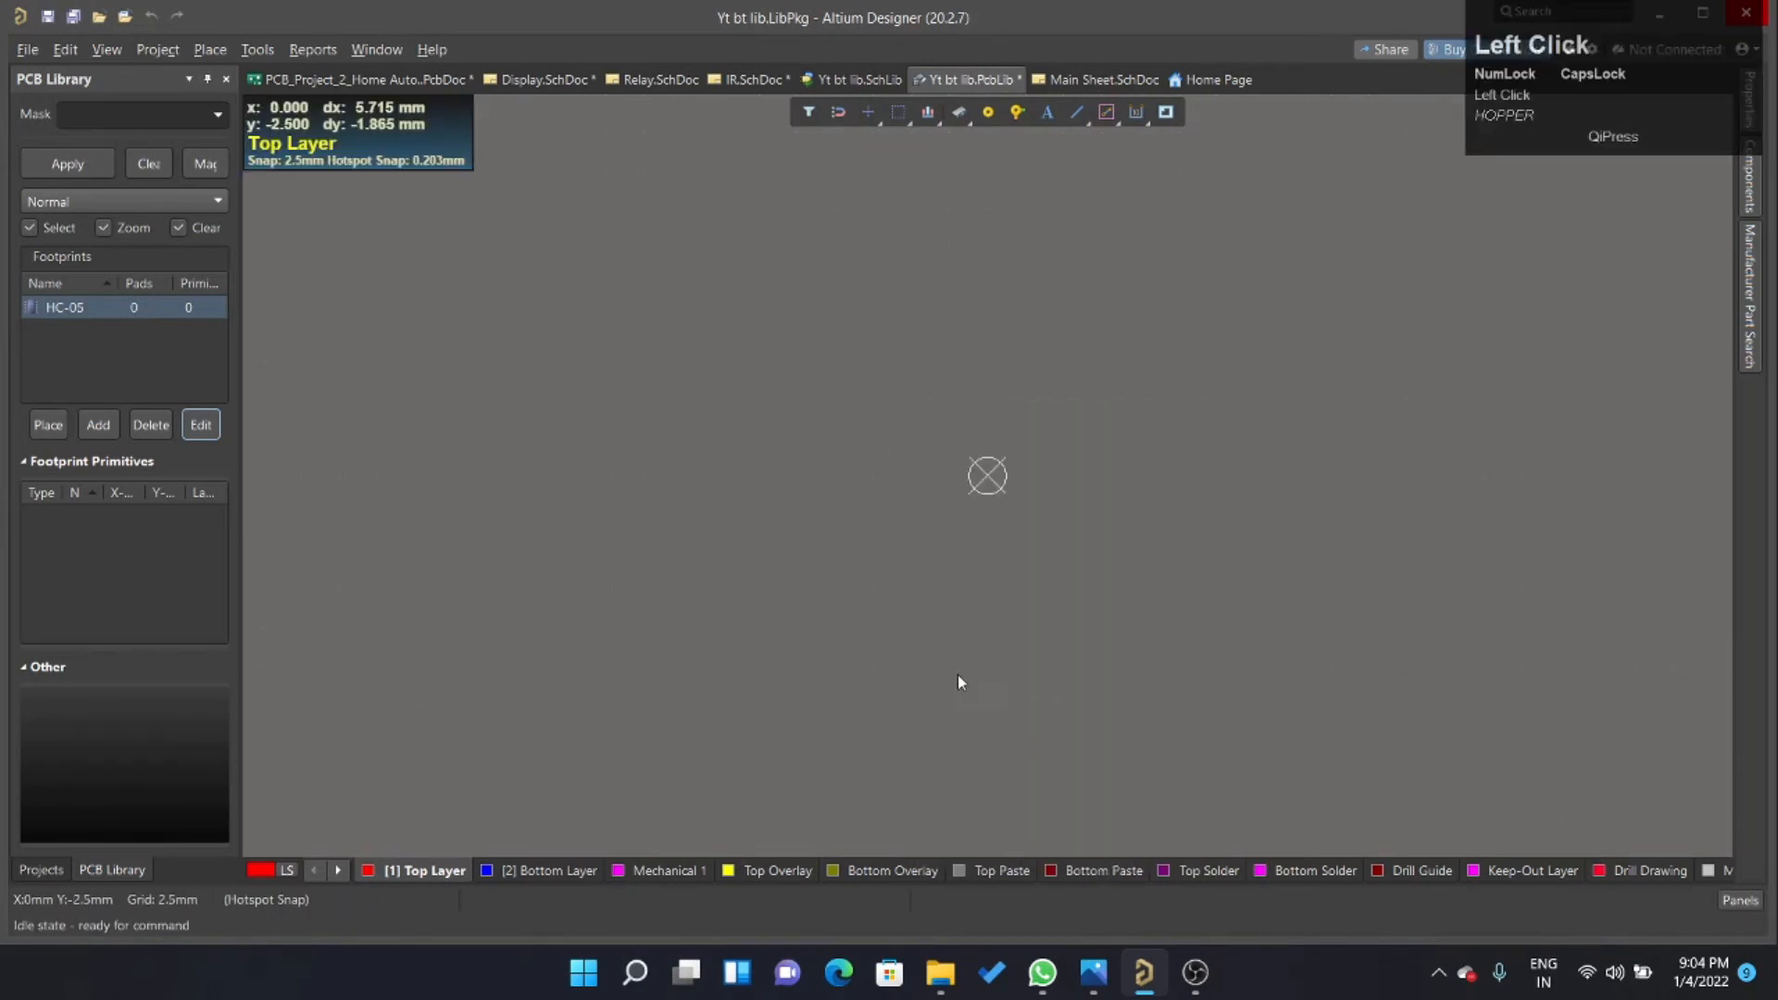
ctrl+scroll(972, 478, up, 1)
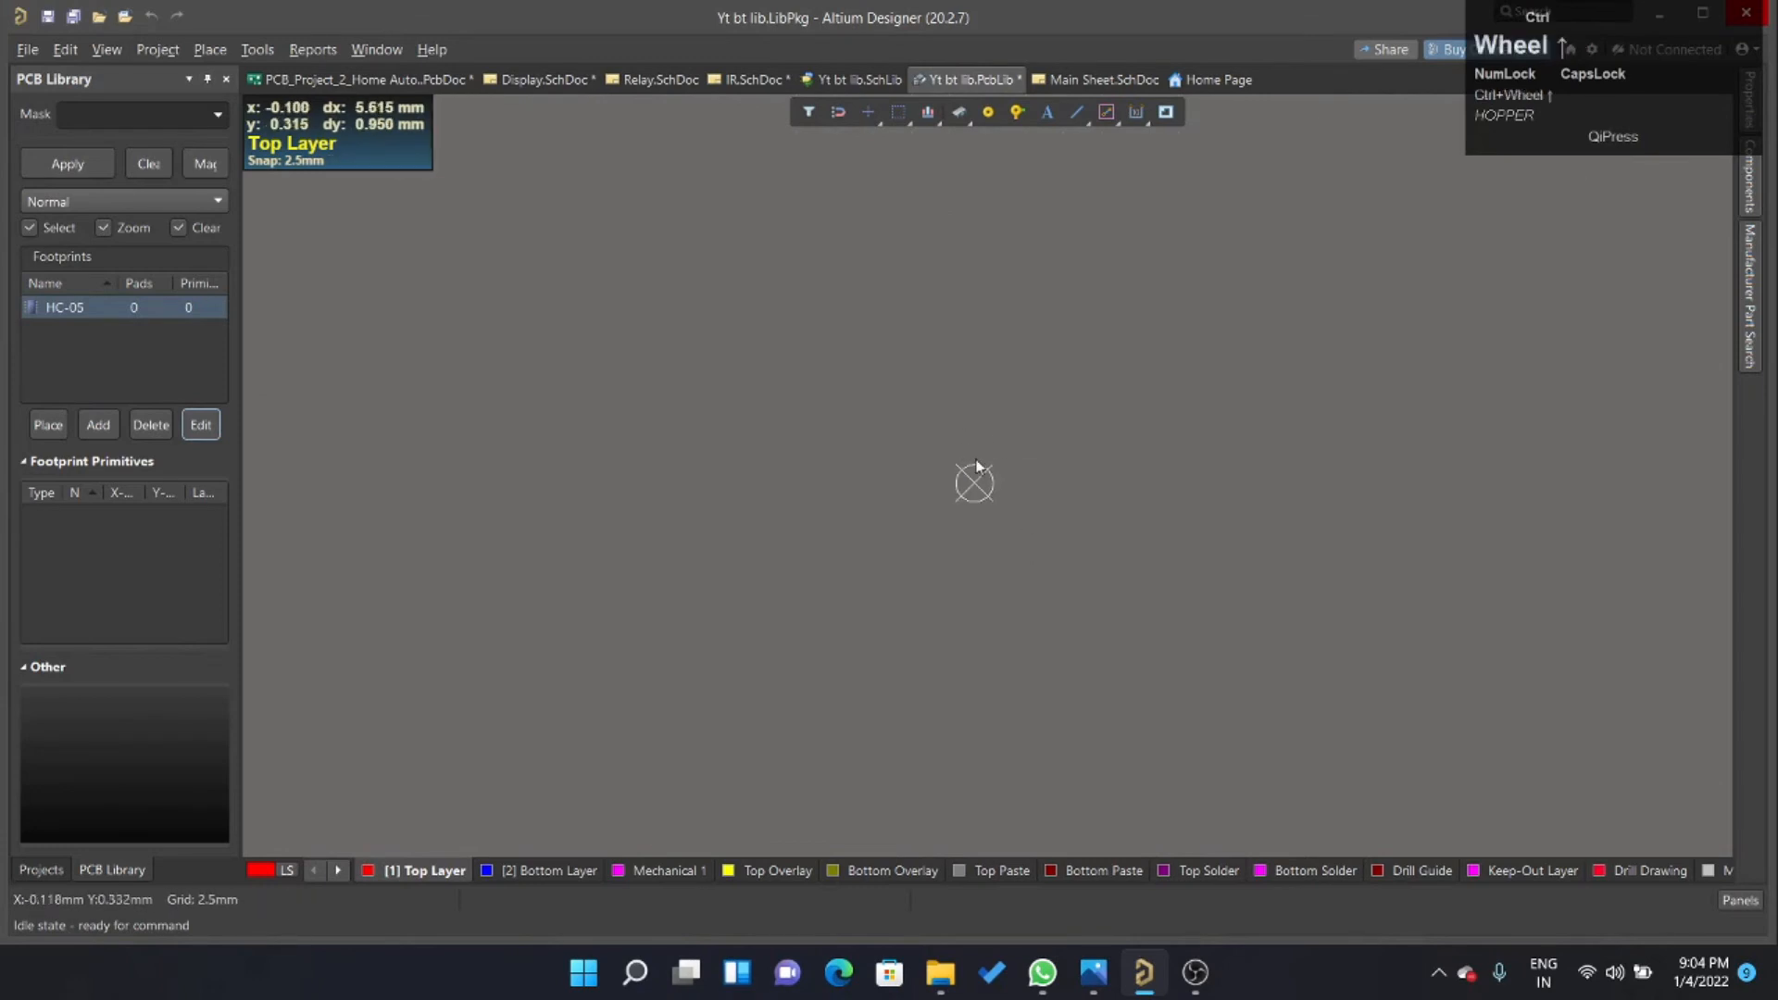
Start placing a round through-hole pad and set its X/Y size to 2 mm by 2.5 mm.
click(988, 112)
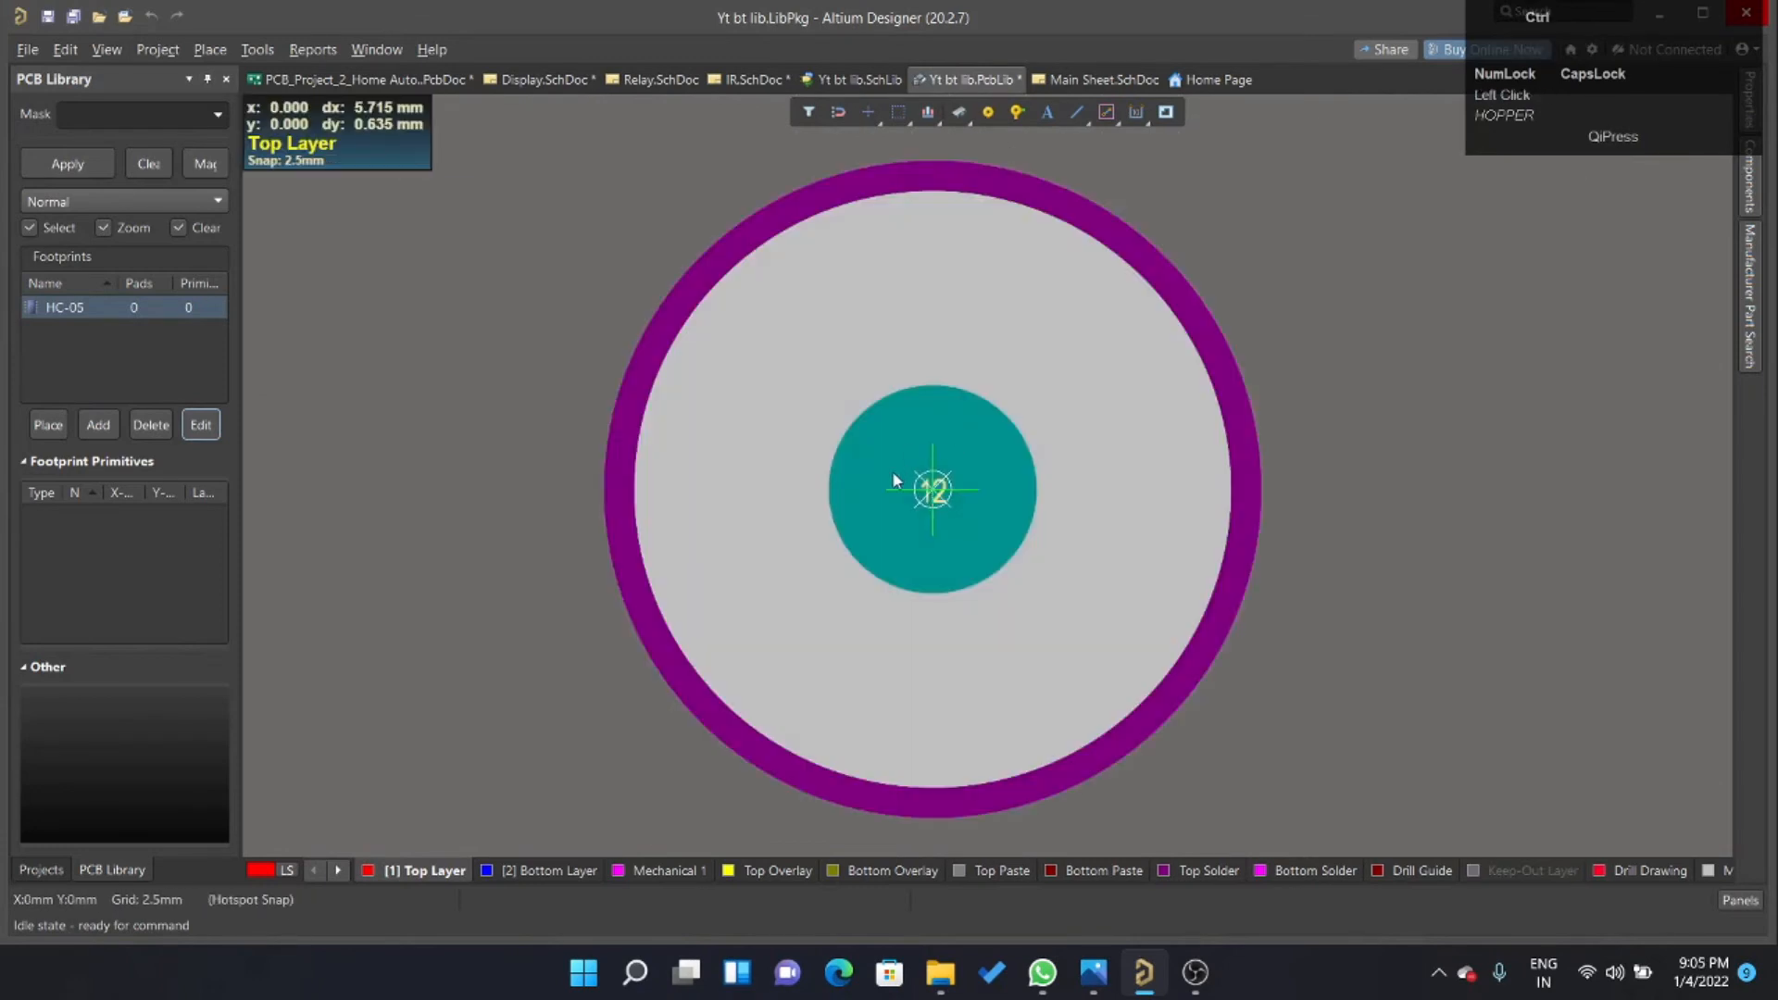
ctrl+scroll(893, 480, up, 4)
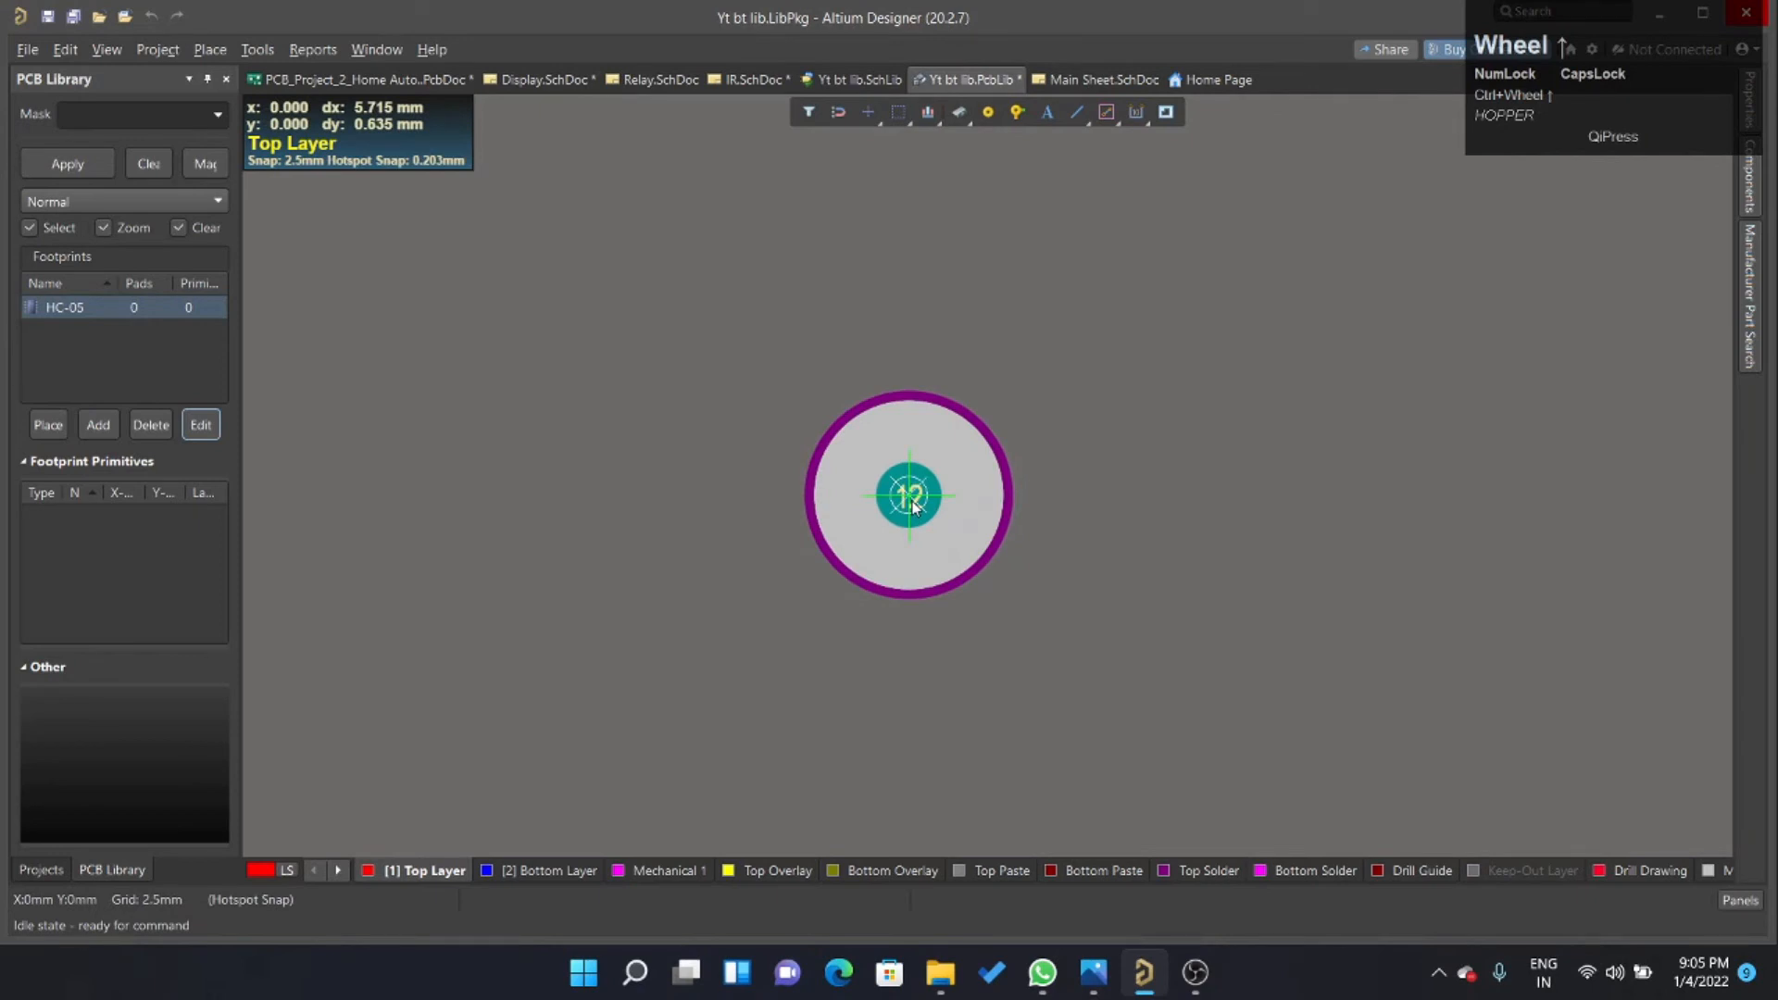
key(Tab)
scroll(1647, 392, down, 5)
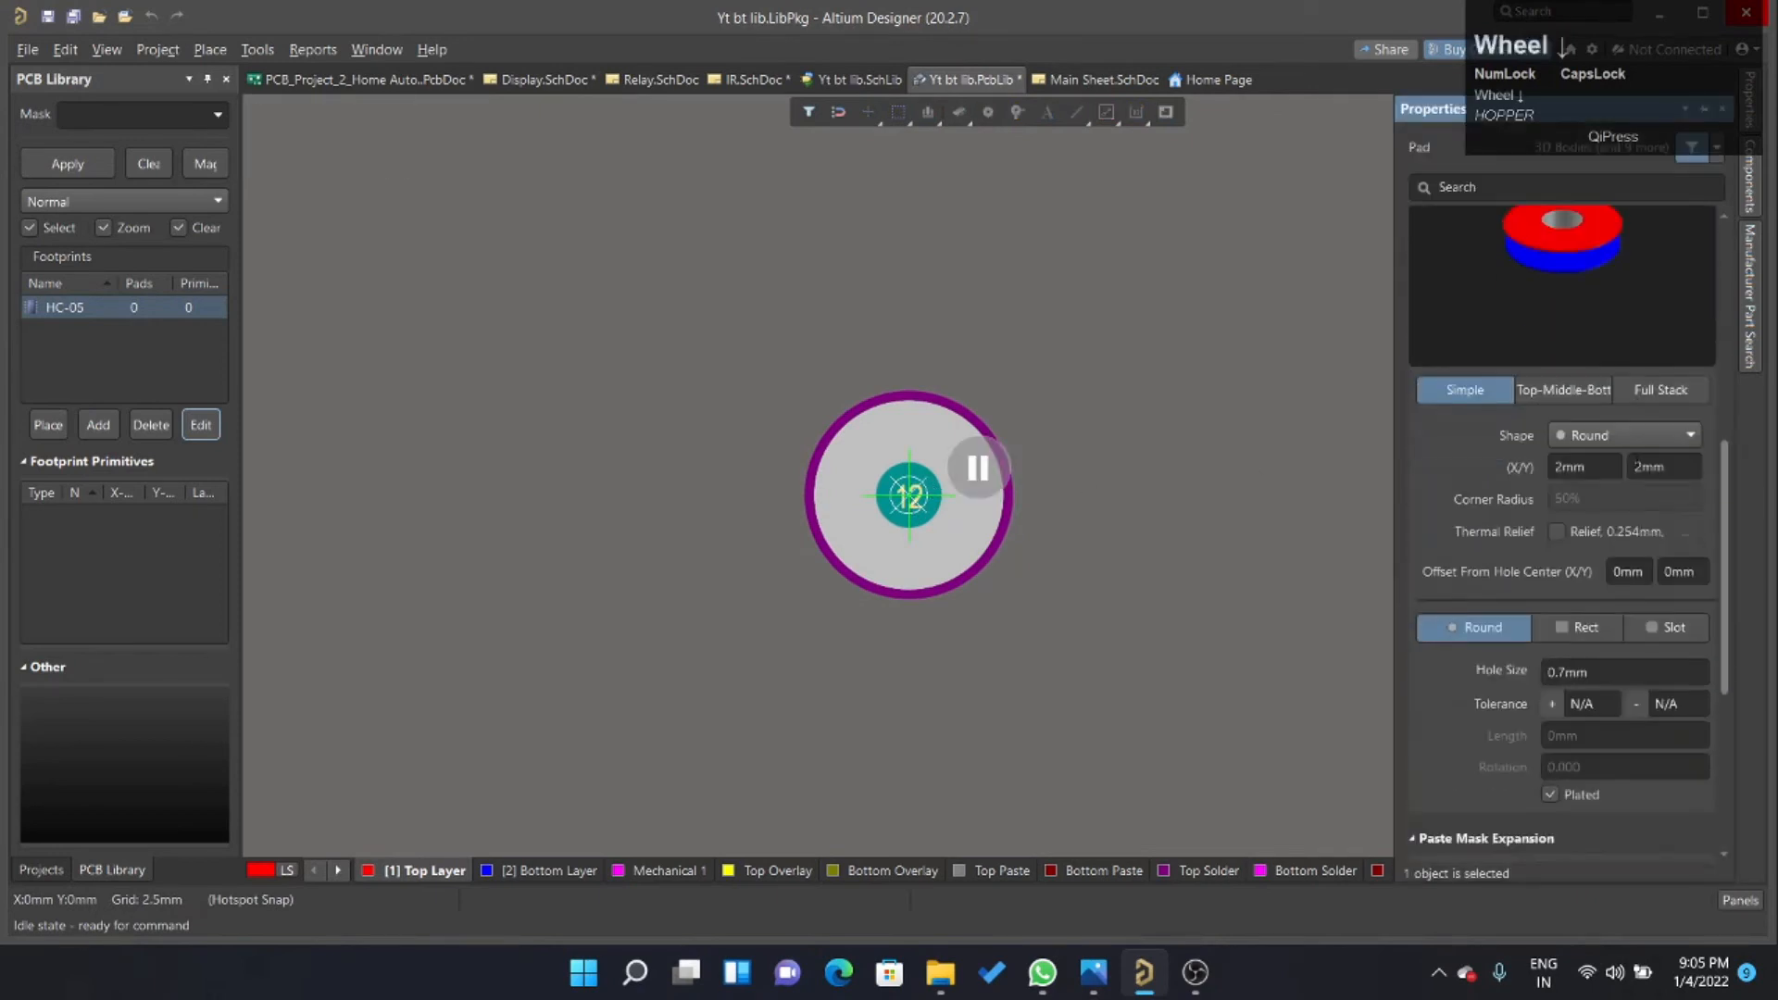
scroll(1635, 454, down, 2)
click(1595, 353)
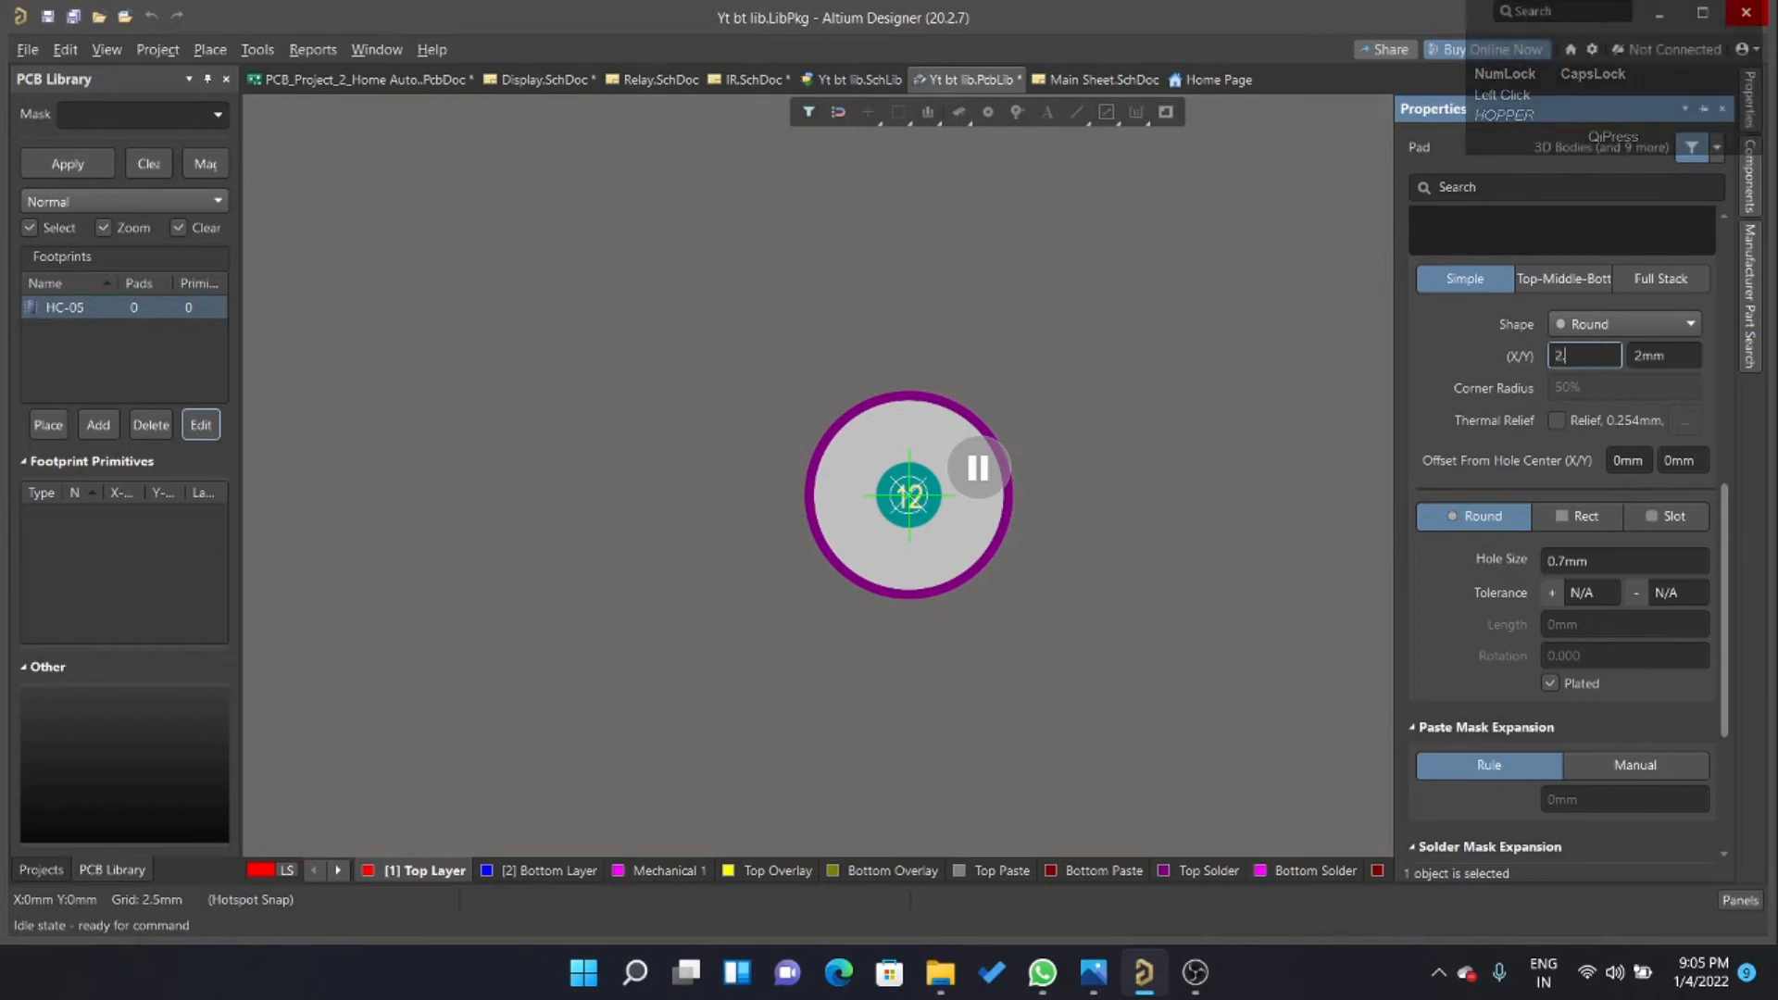
text(.5)
click(1665, 355)
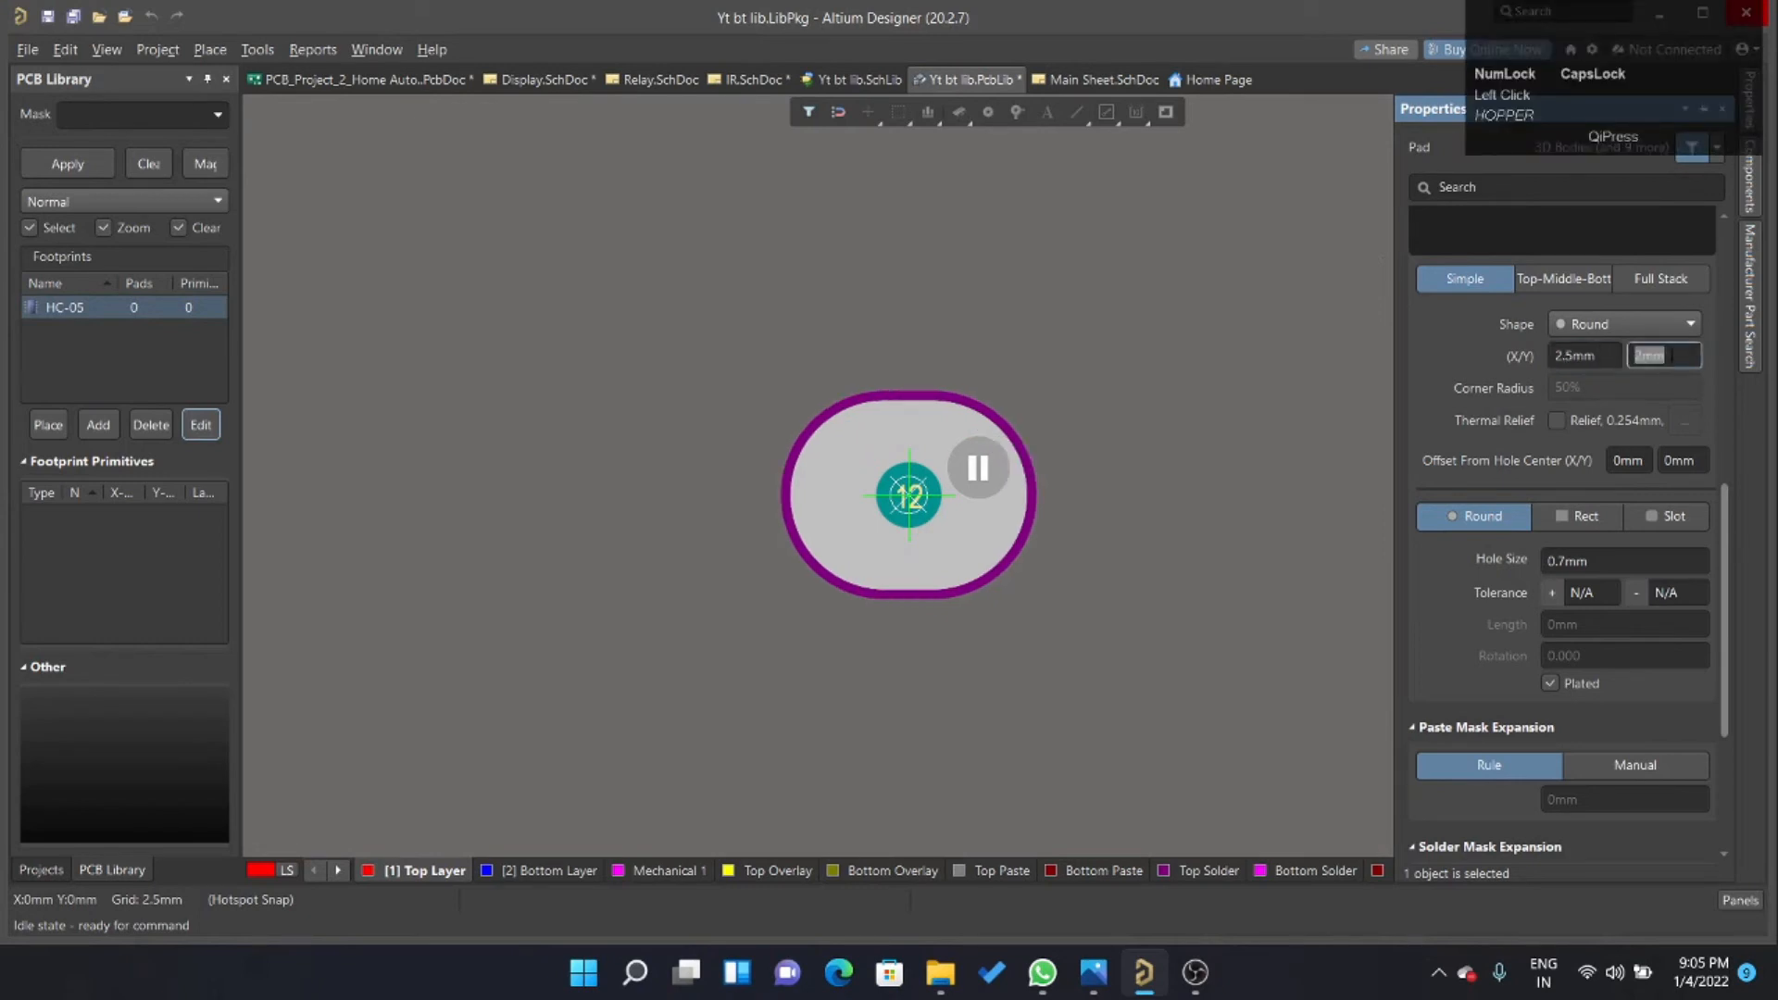
click(1580, 355)
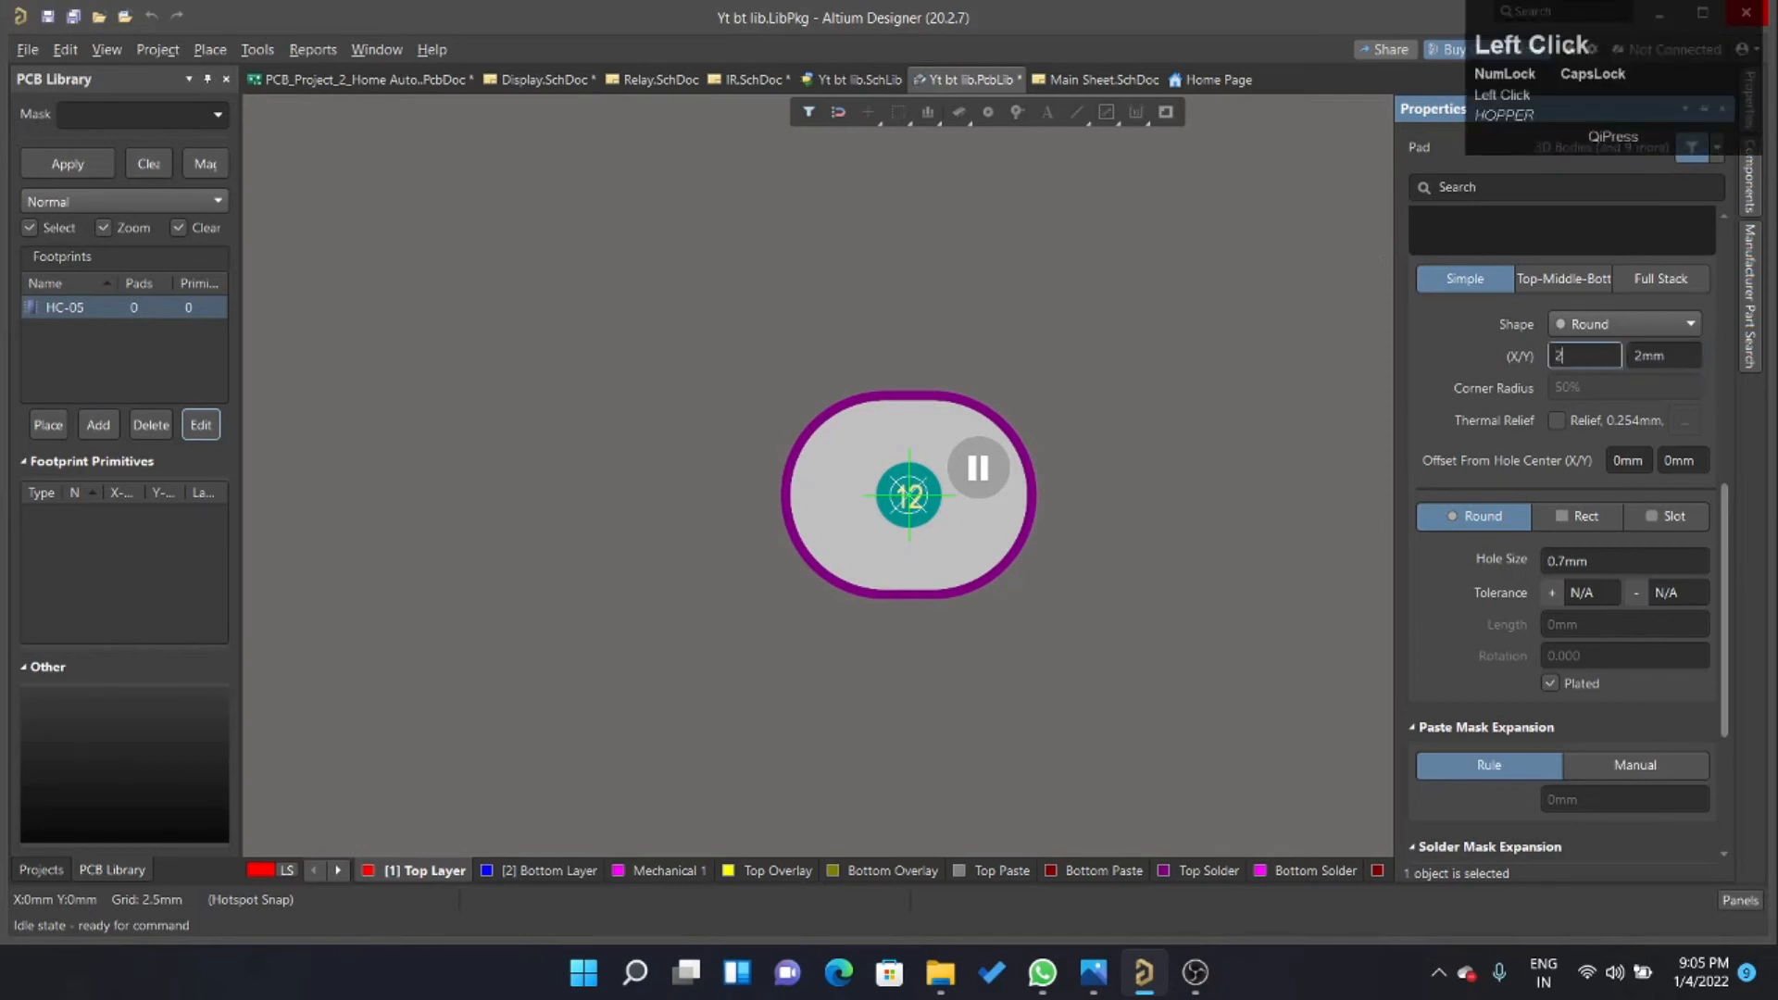
text(2)
click(1682, 357)
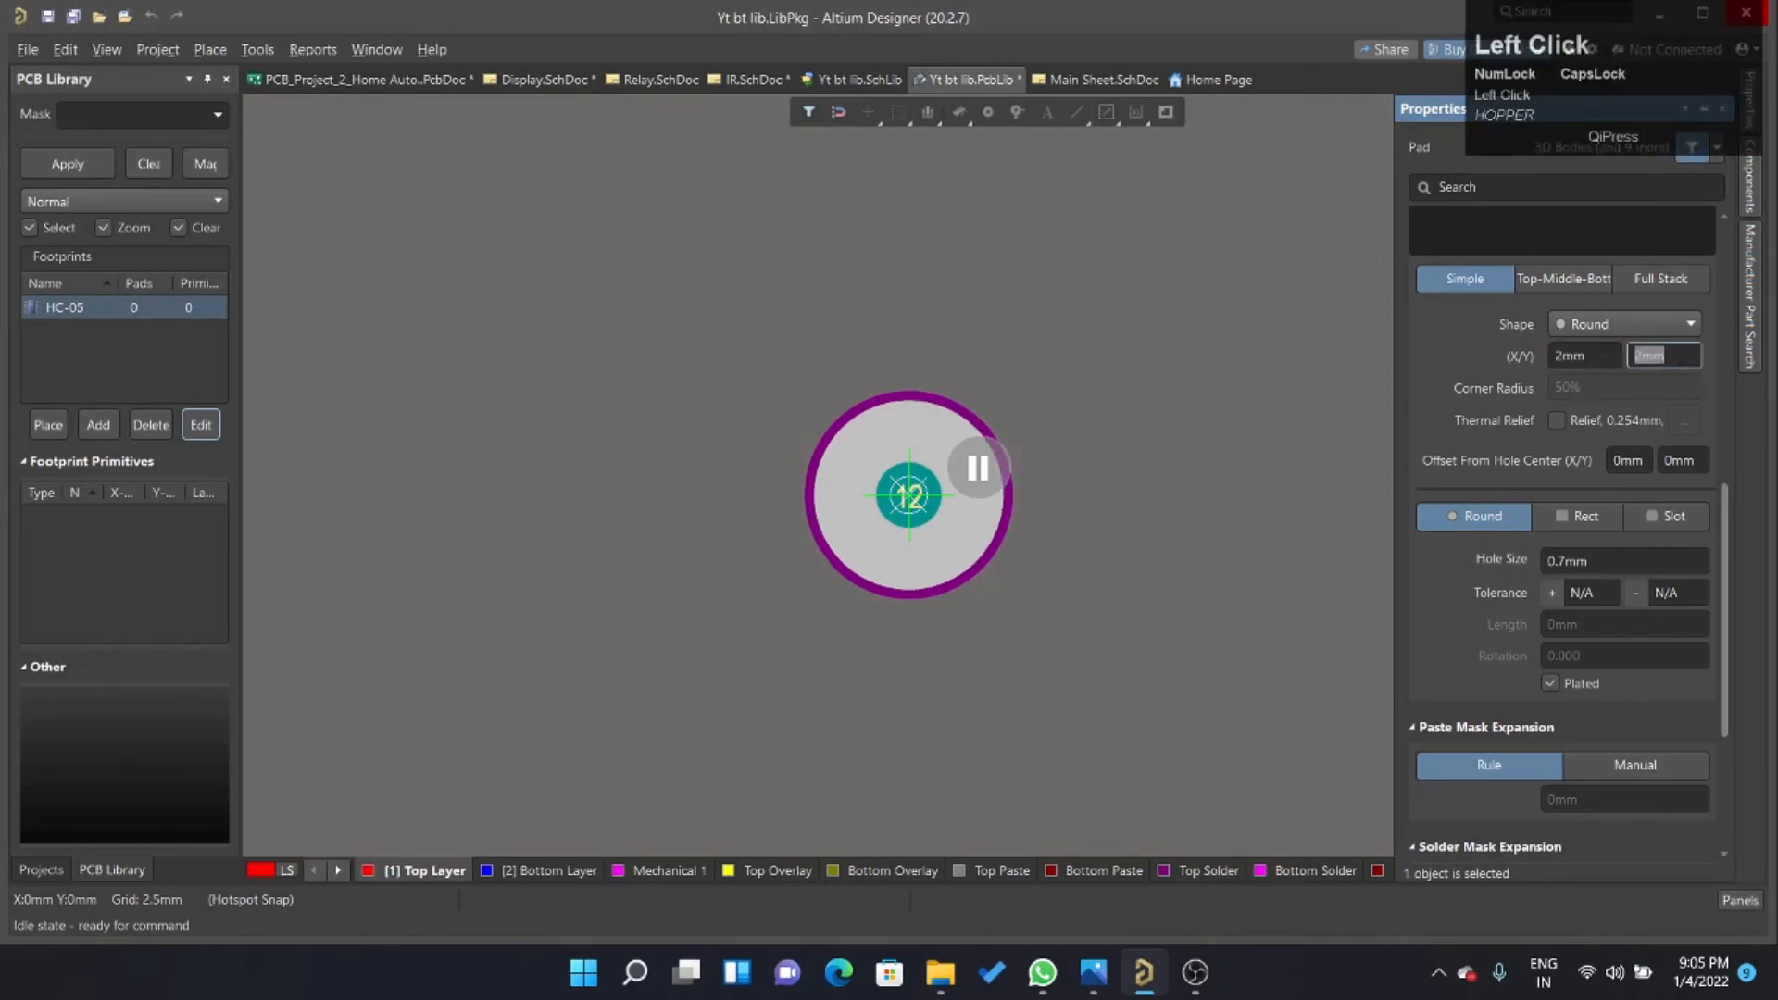
key(Return)
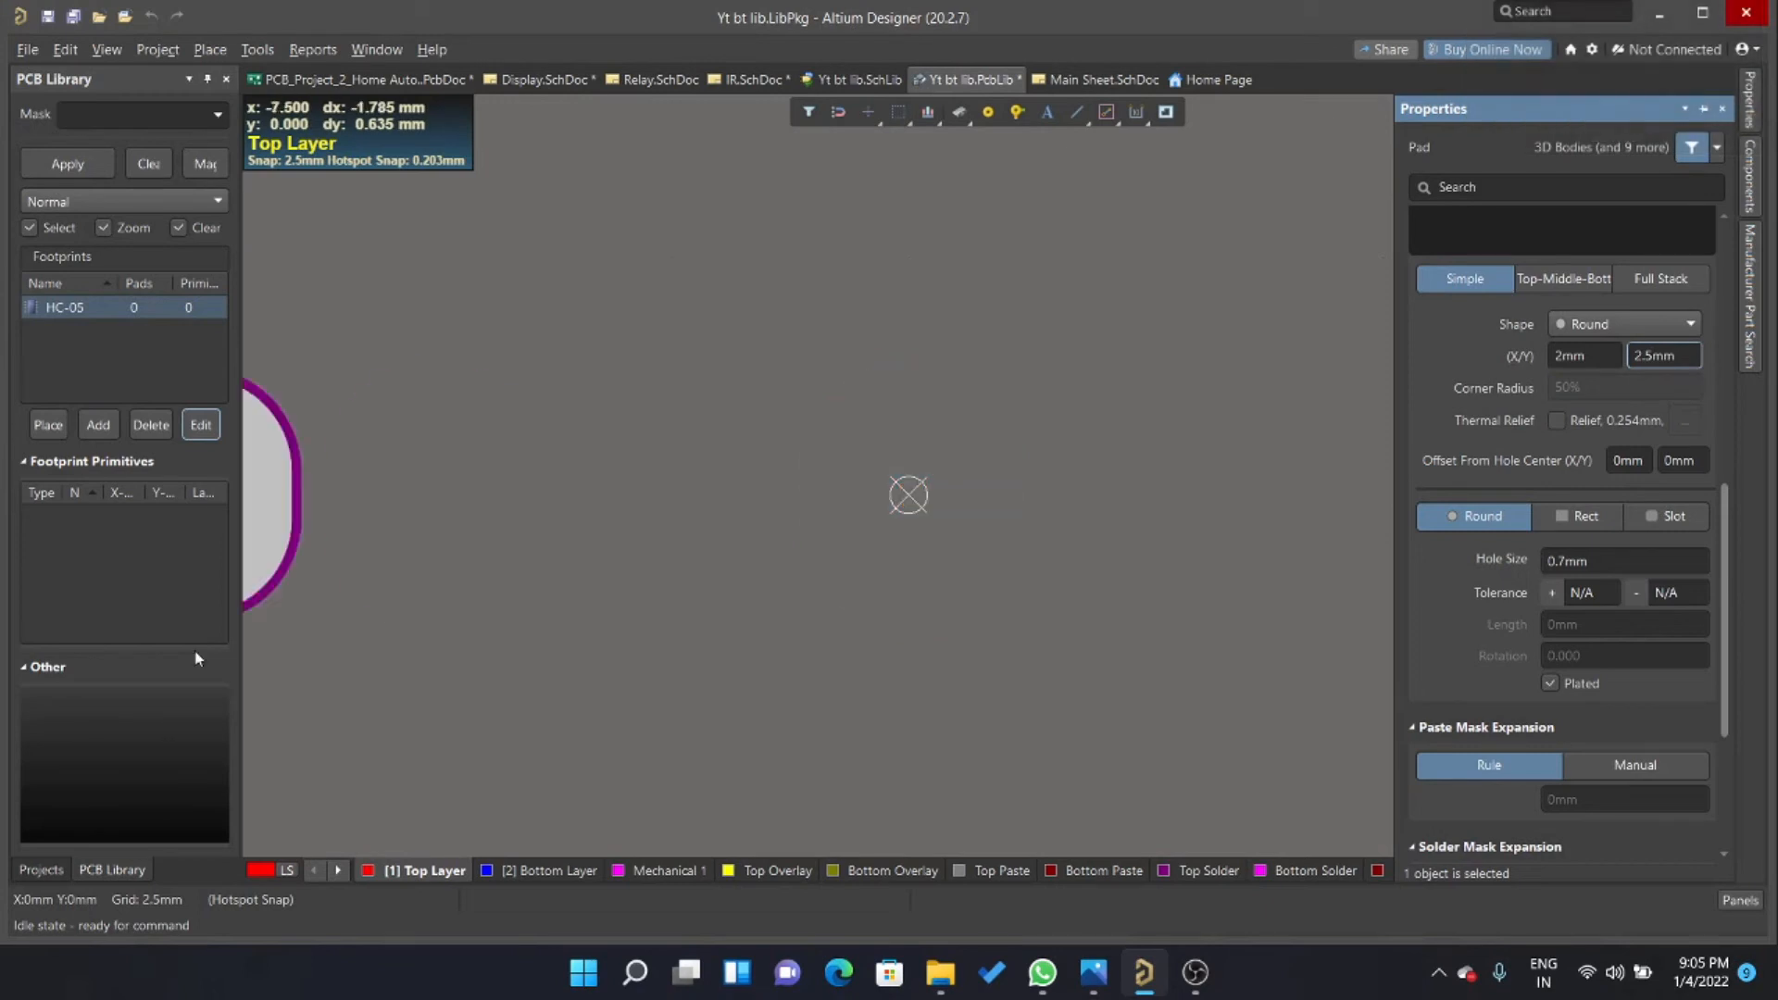
Place five pads in a horizontal row starting at the origin, spaced 2.5 mm apart.
click(941, 476)
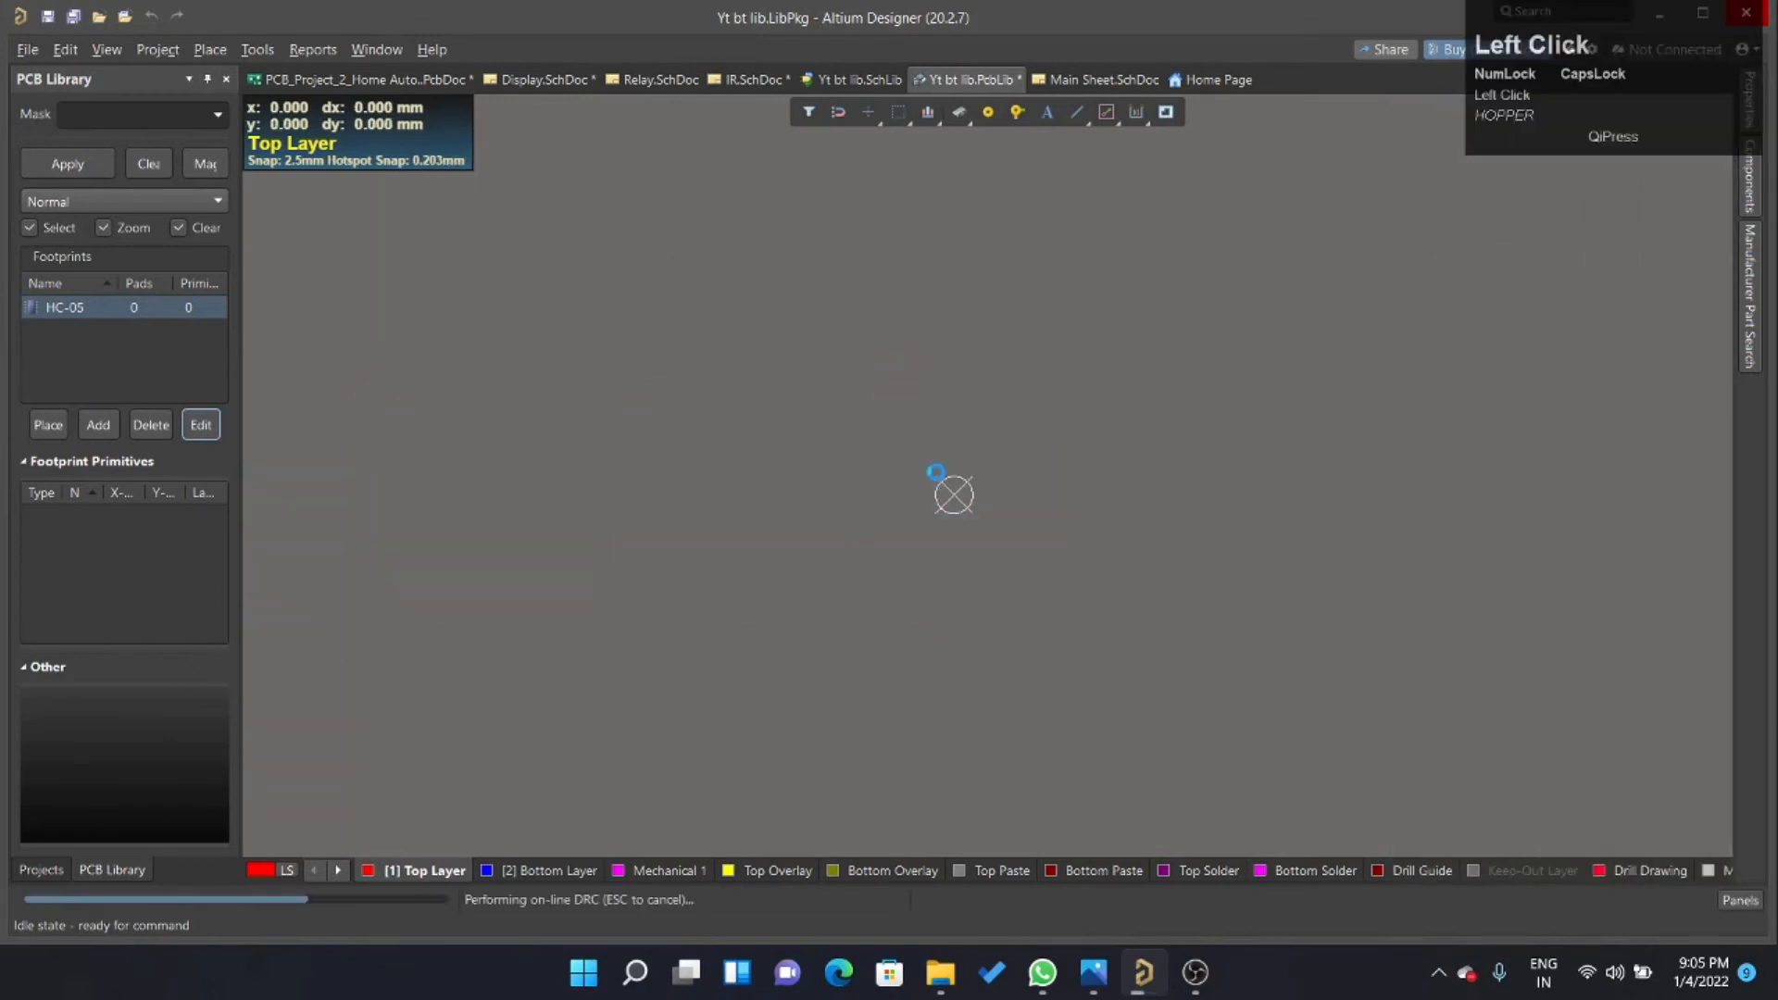
ctrl+scroll(730, 498, down, 2)
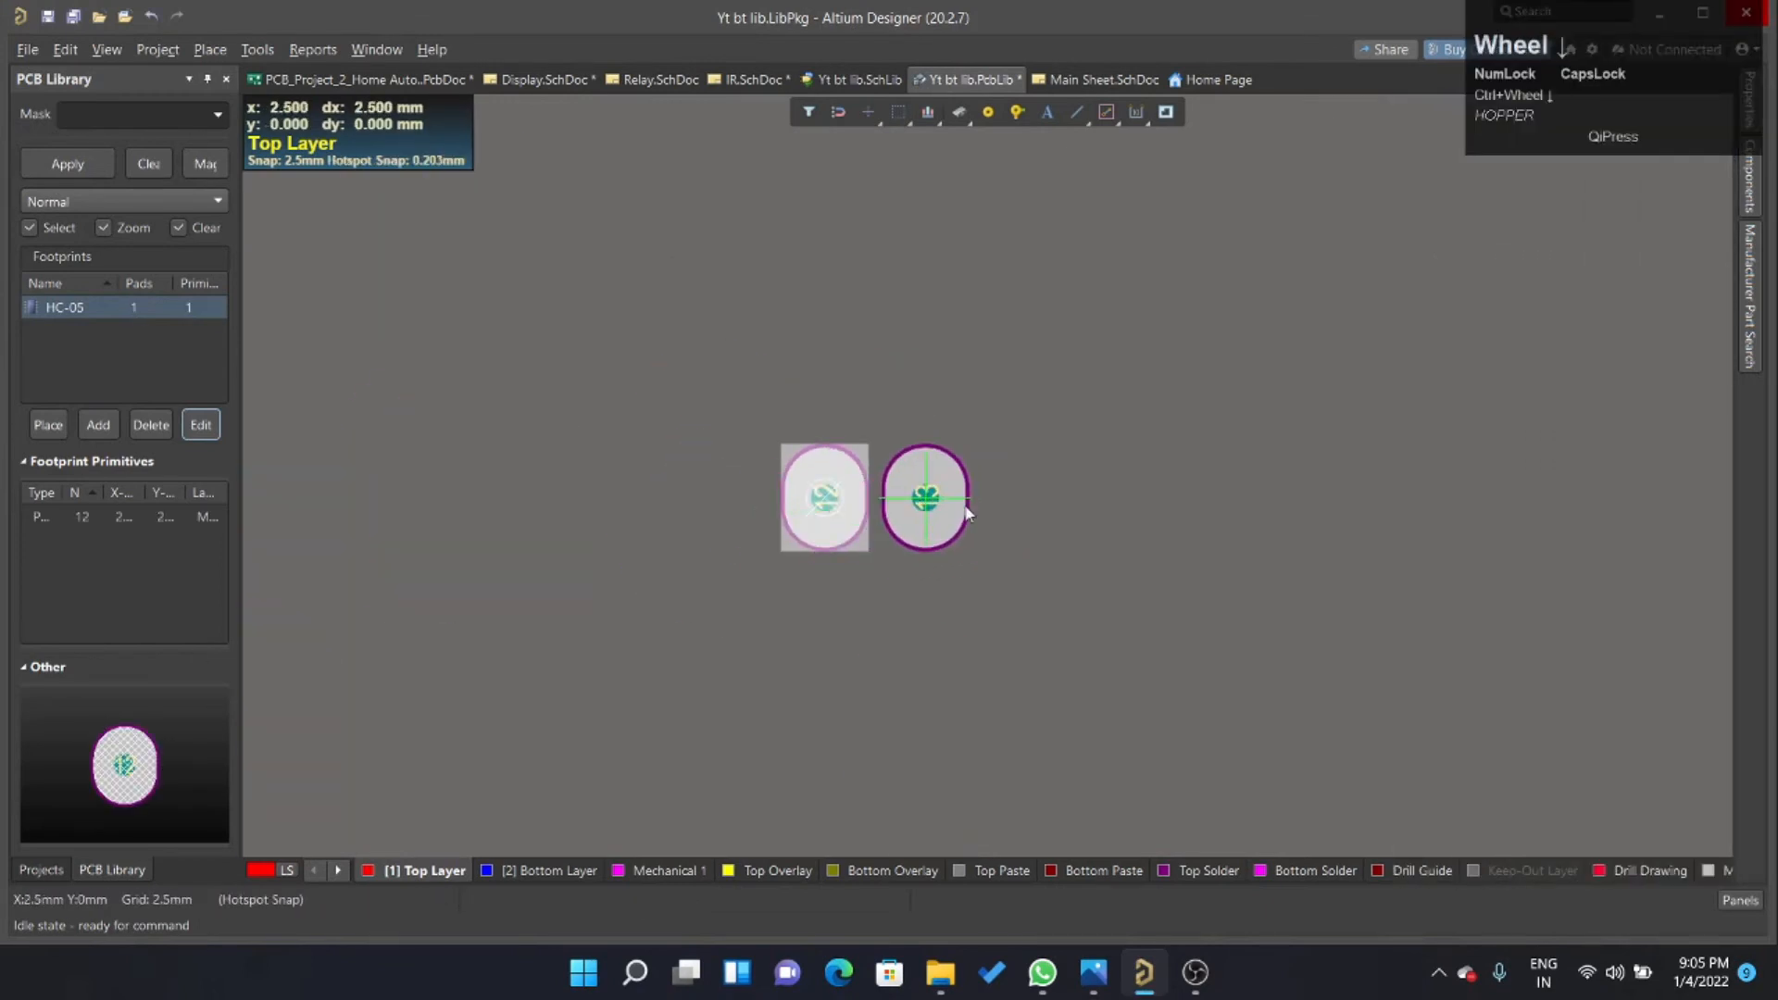
click(963, 508)
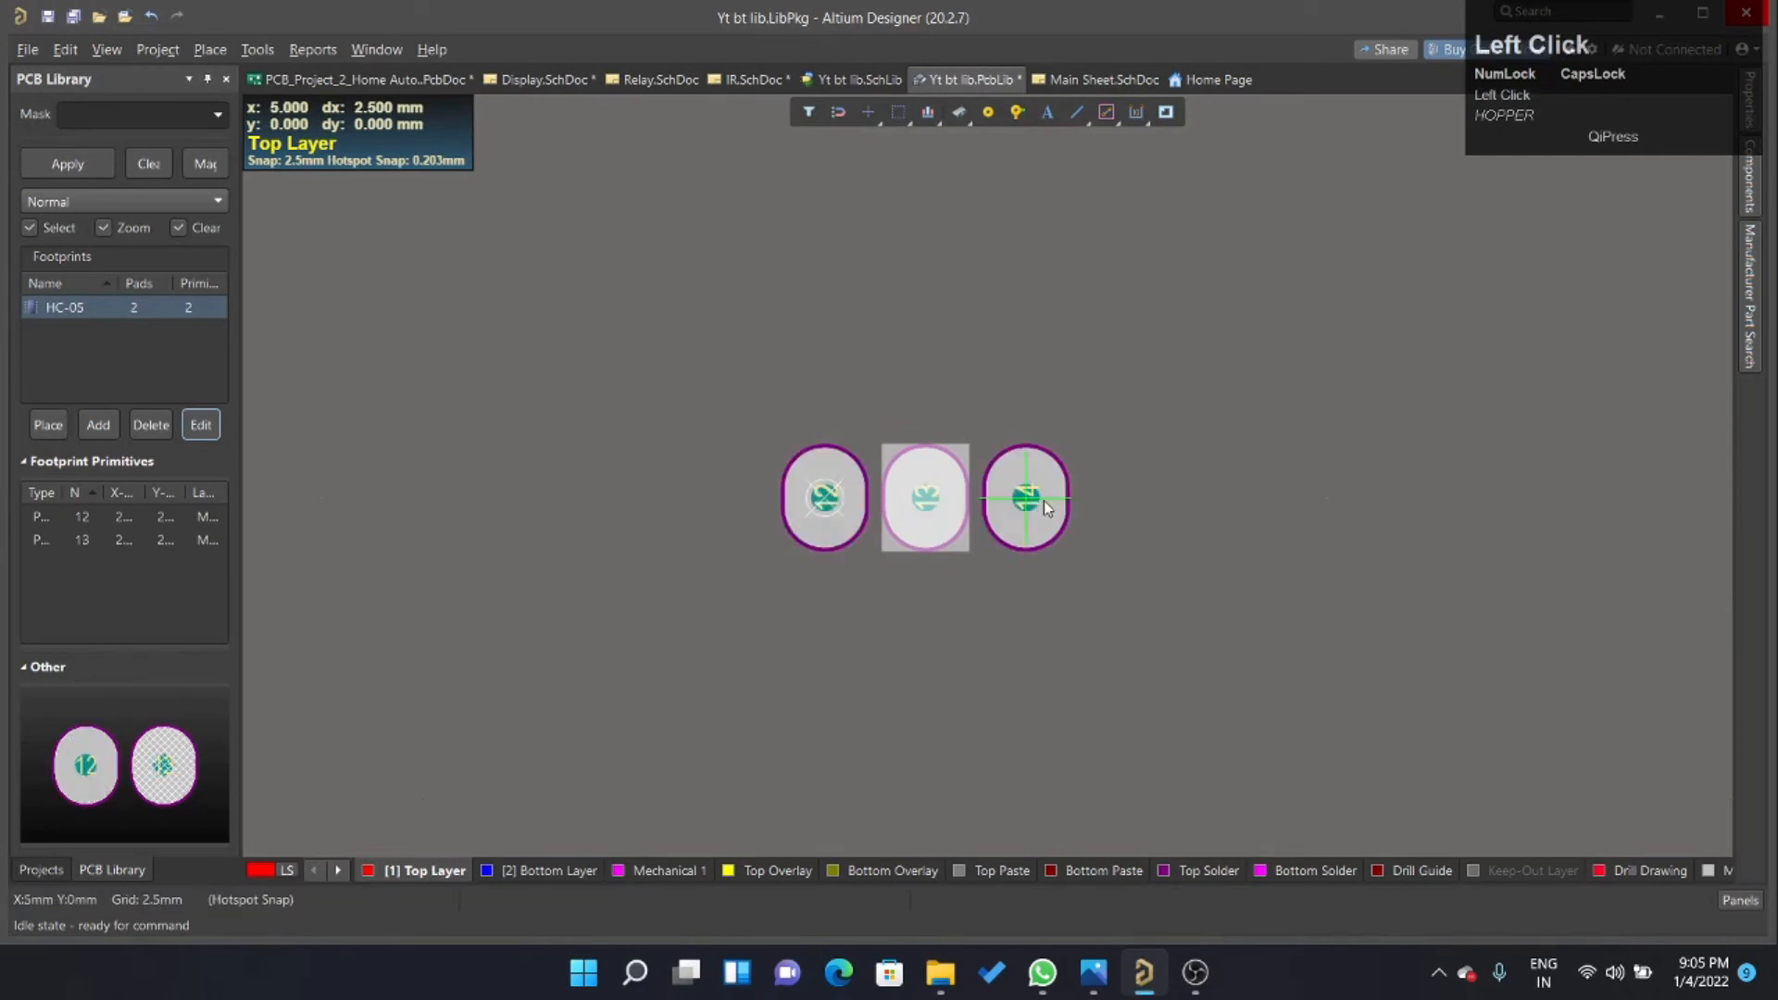
click(1128, 500)
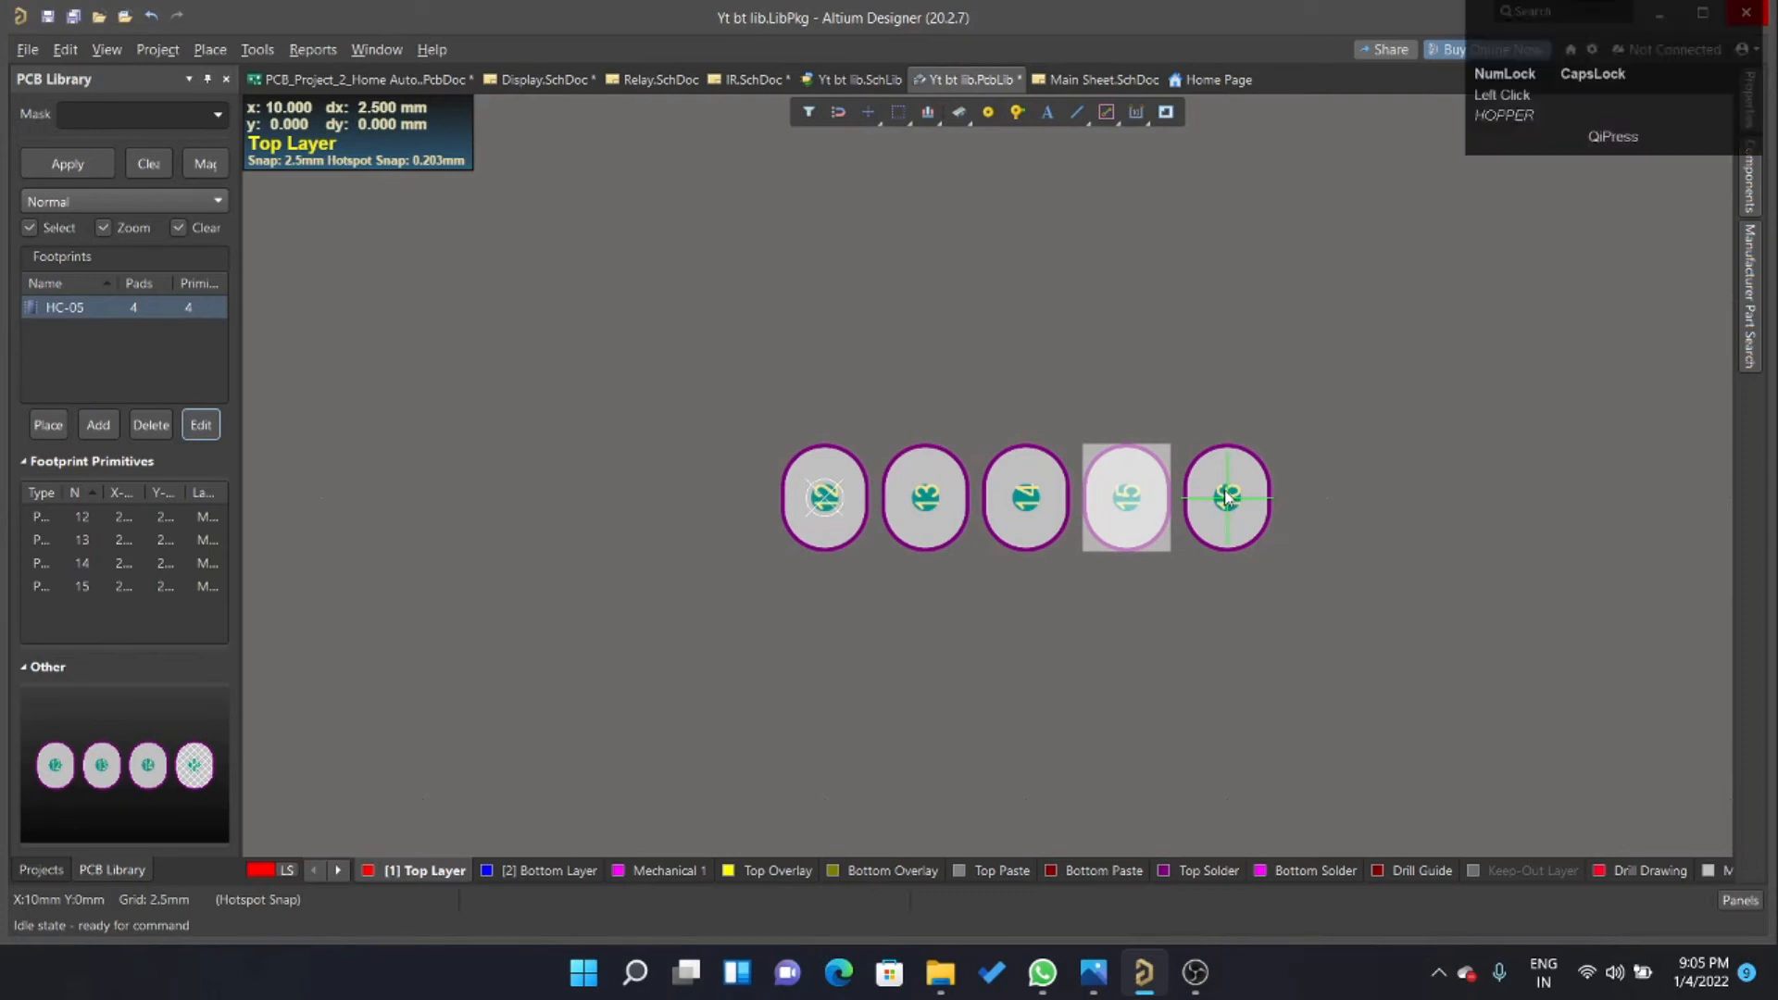
click(1227, 497)
right_click(988, 257)
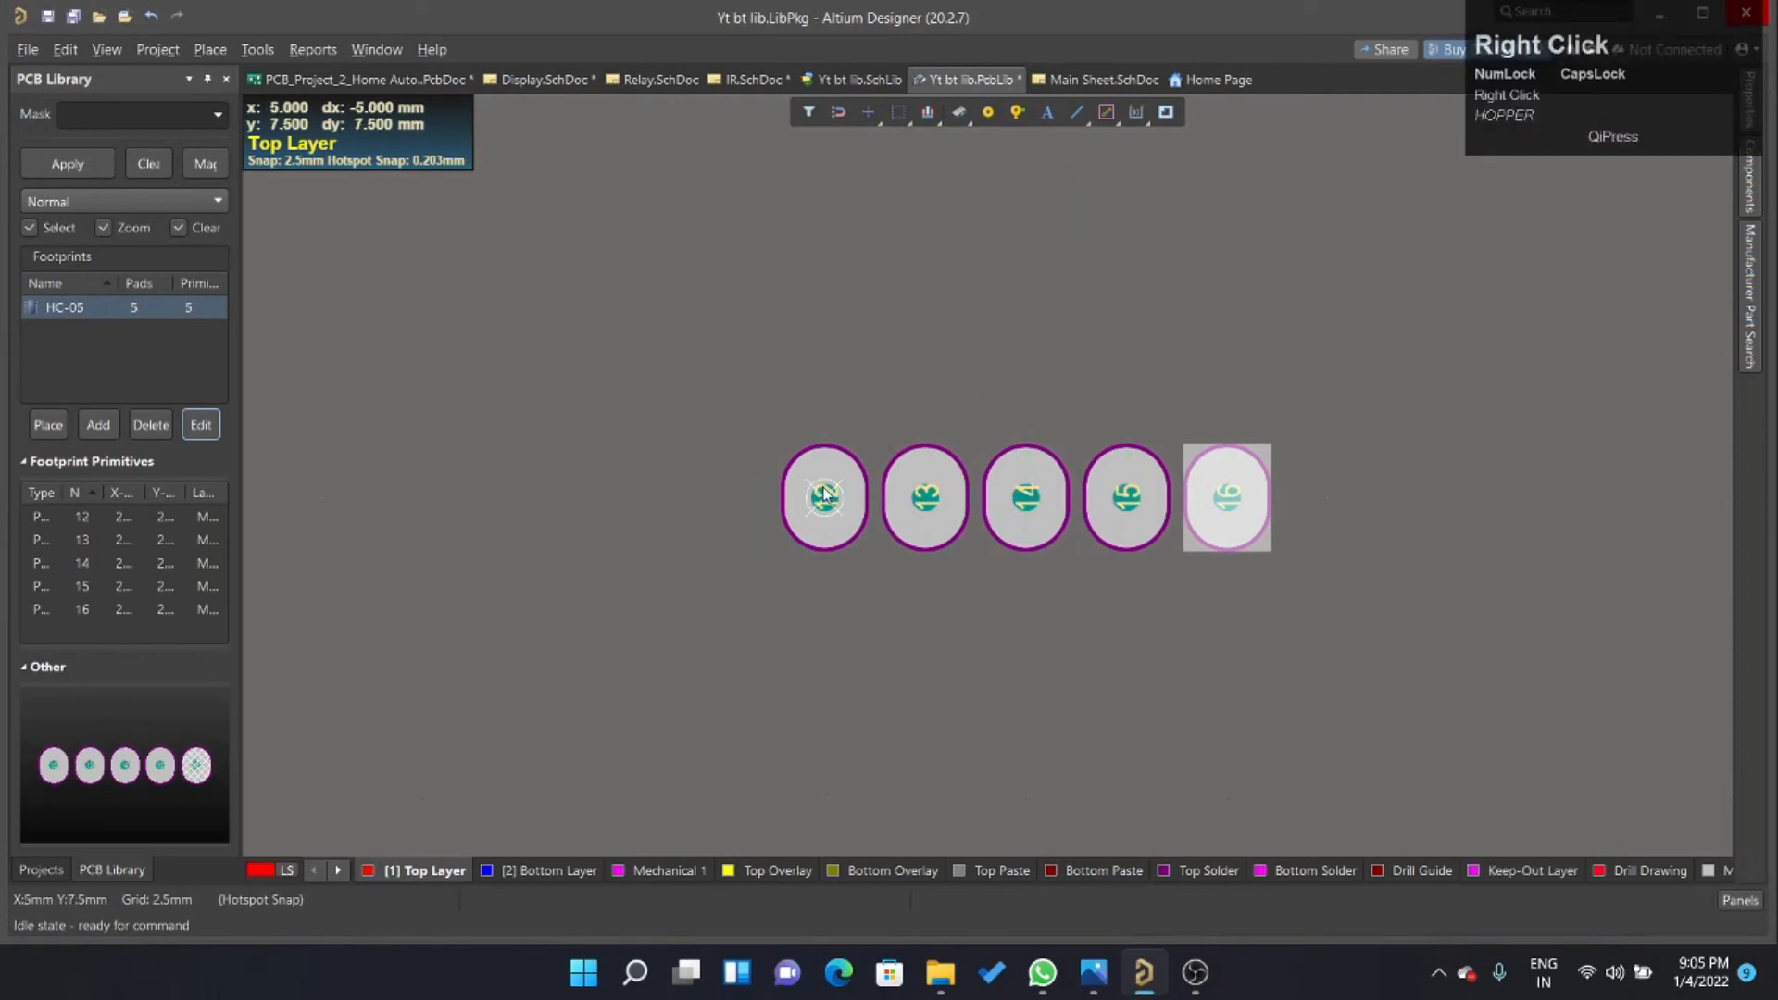
Renumber the five pads in the row with designators 1 to 5, starting from the pad at the origin.
double_click(824, 495)
scroll(1658, 511, up, 1)
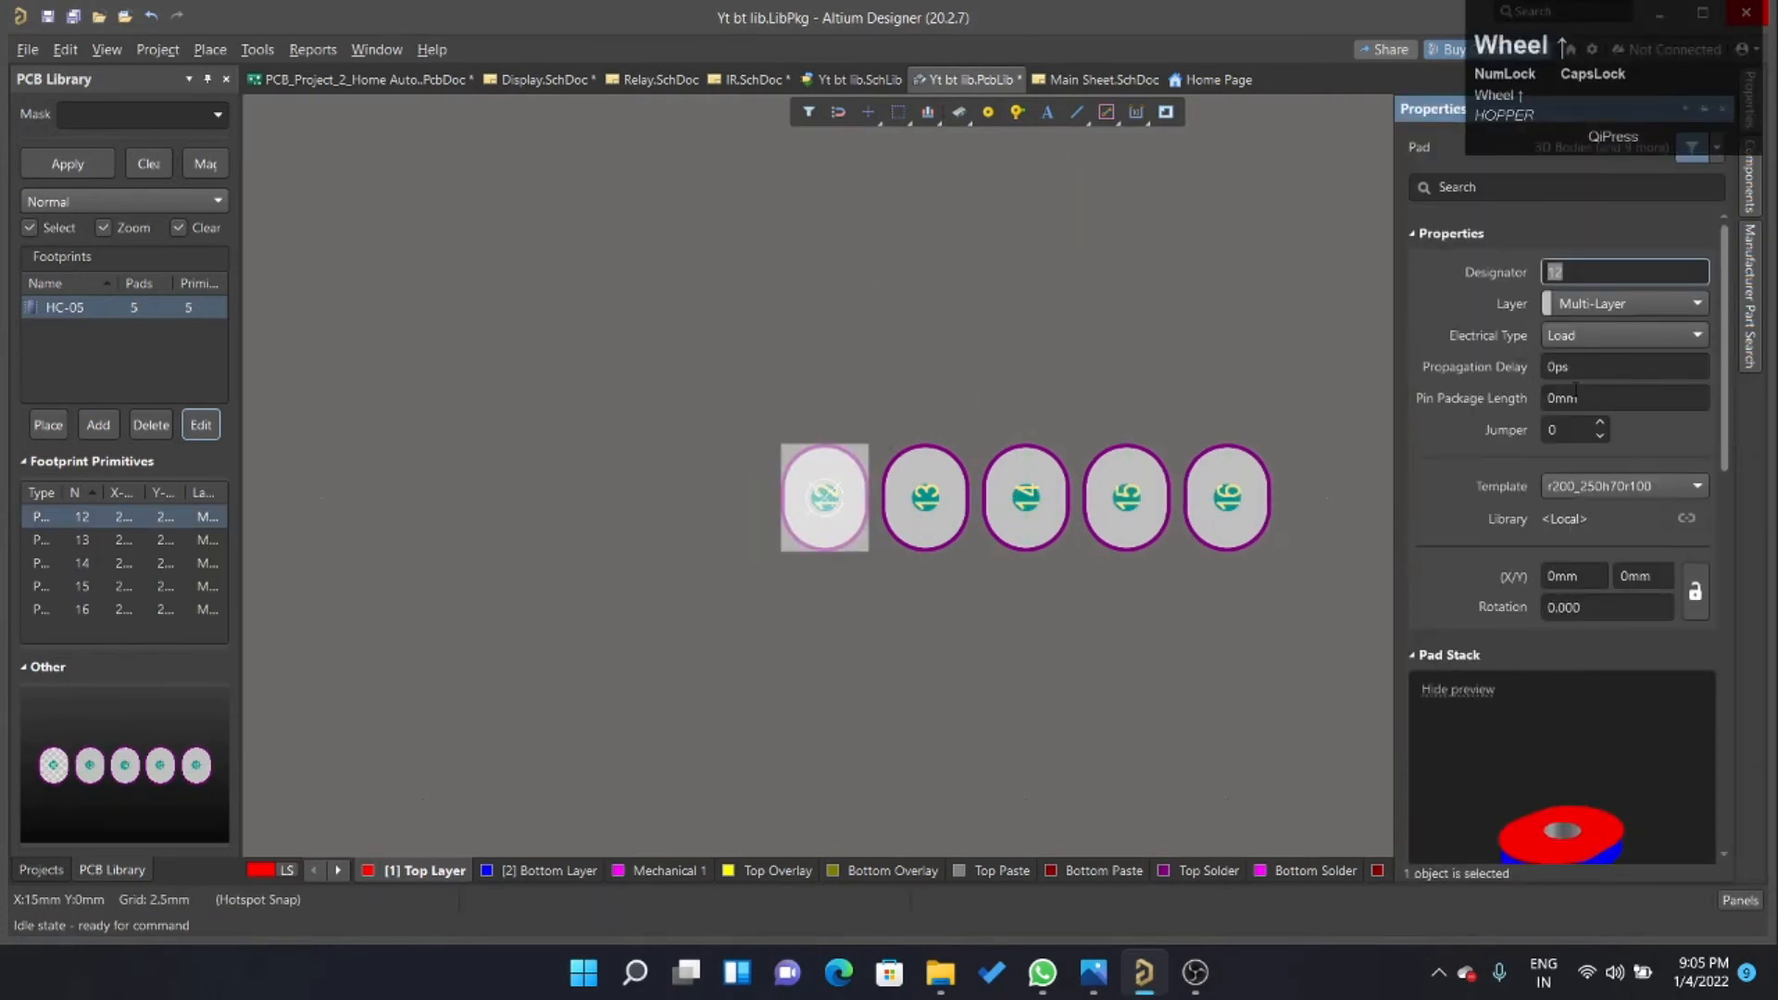
text(1)
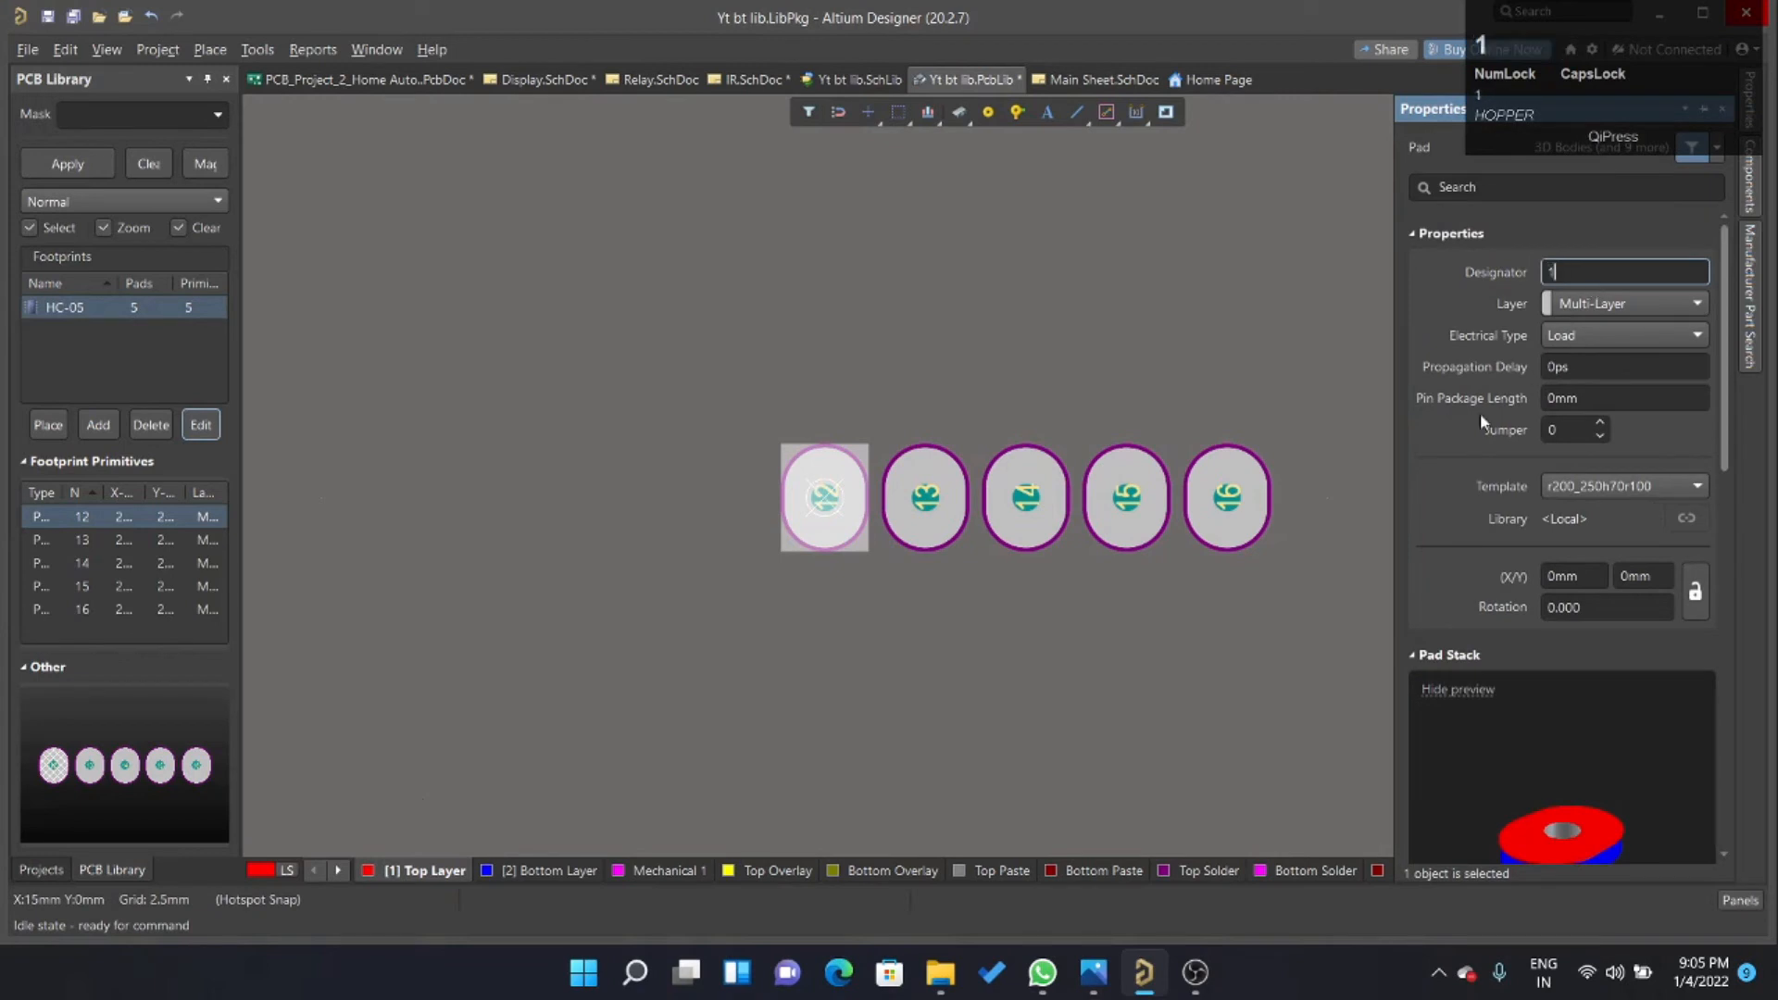
click(944, 504)
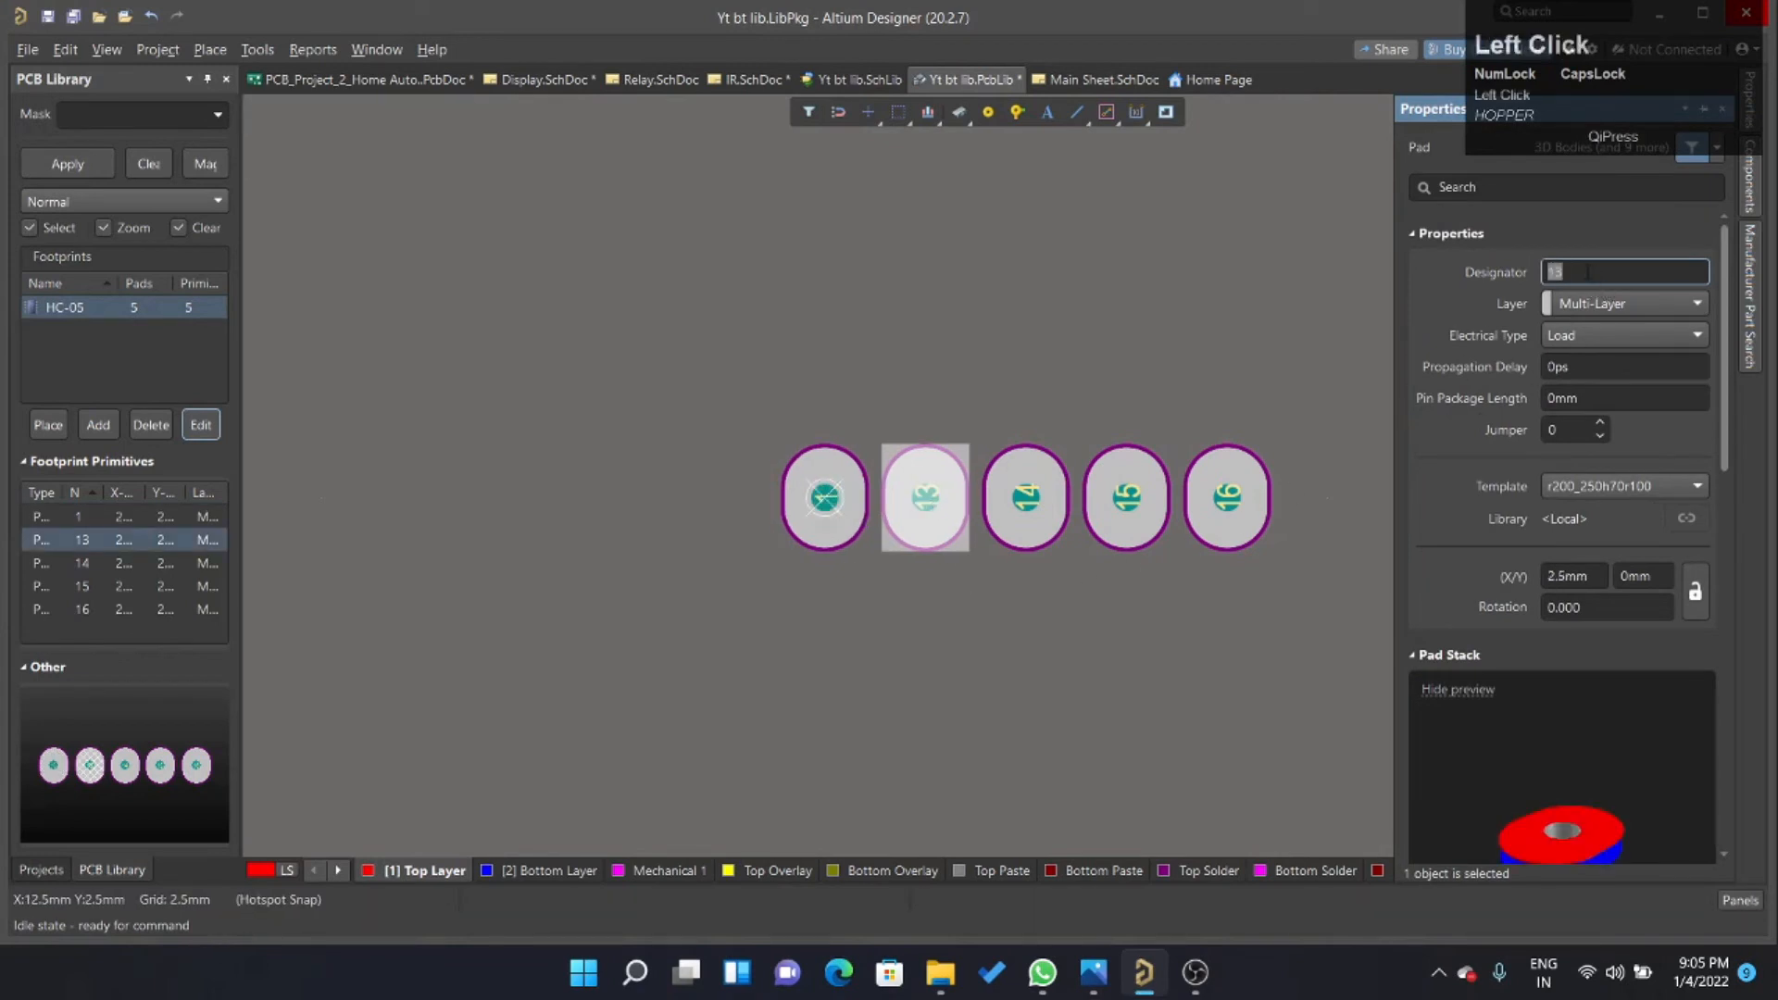
text(2)
click(1032, 471)
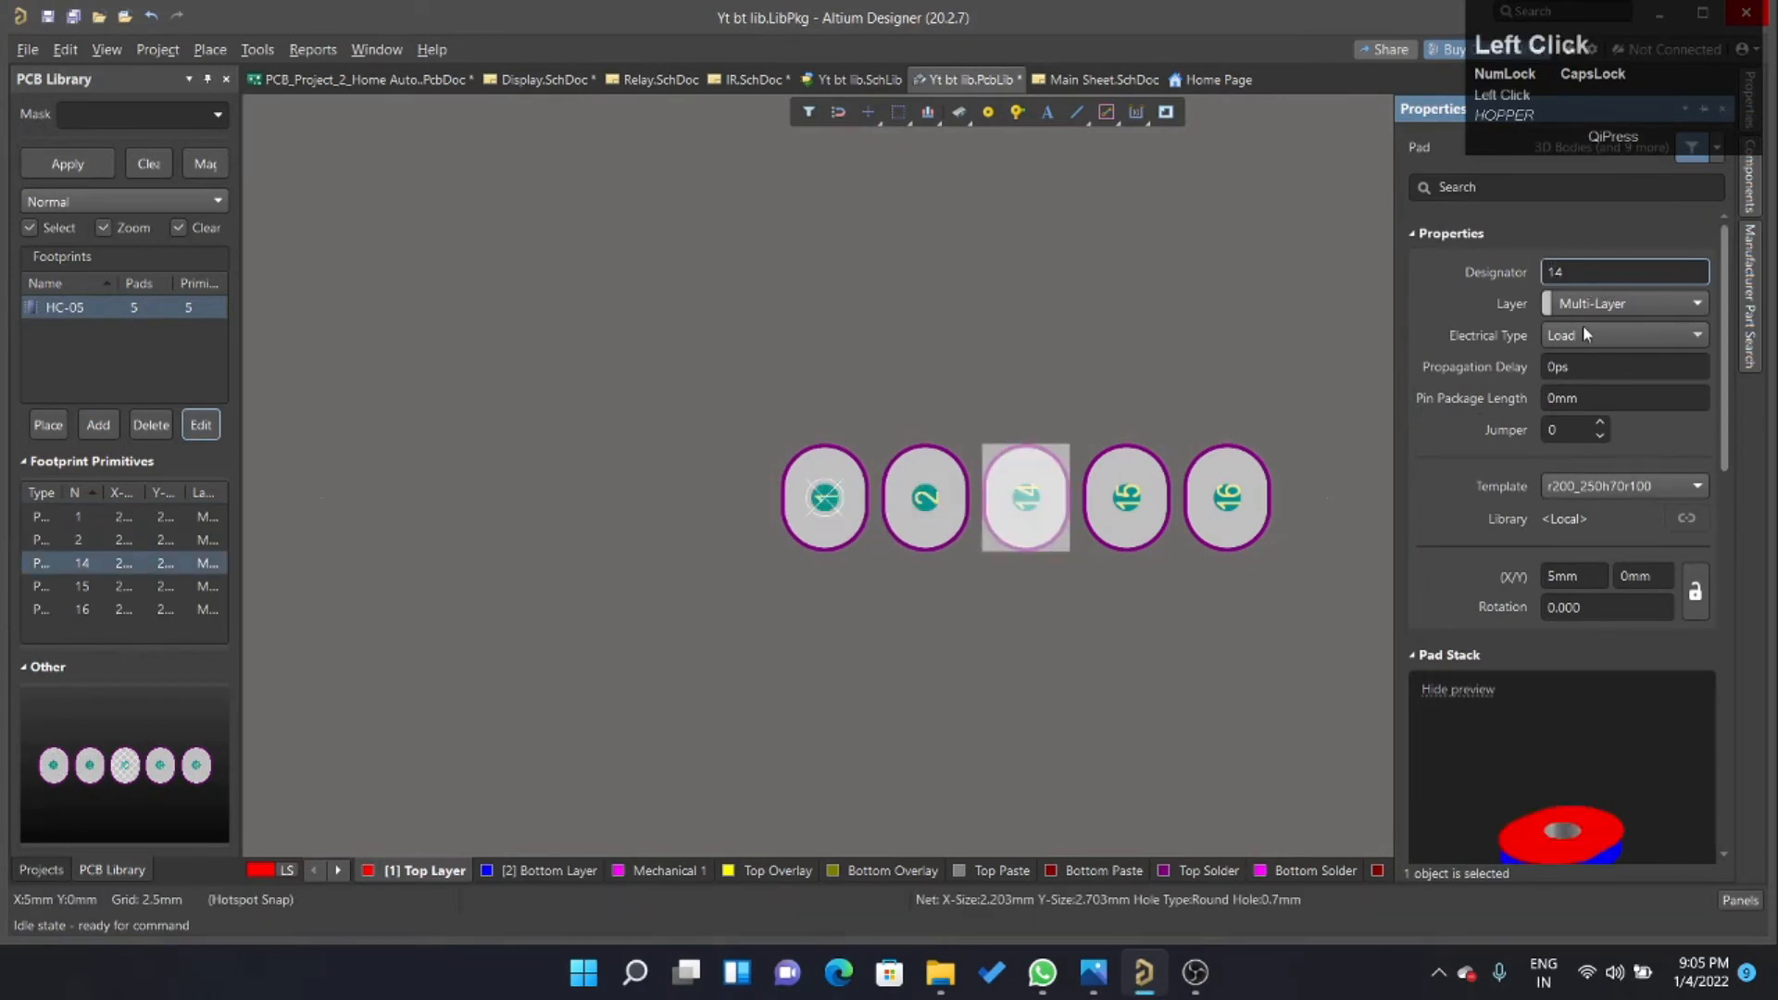
click(1596, 271)
text(3)
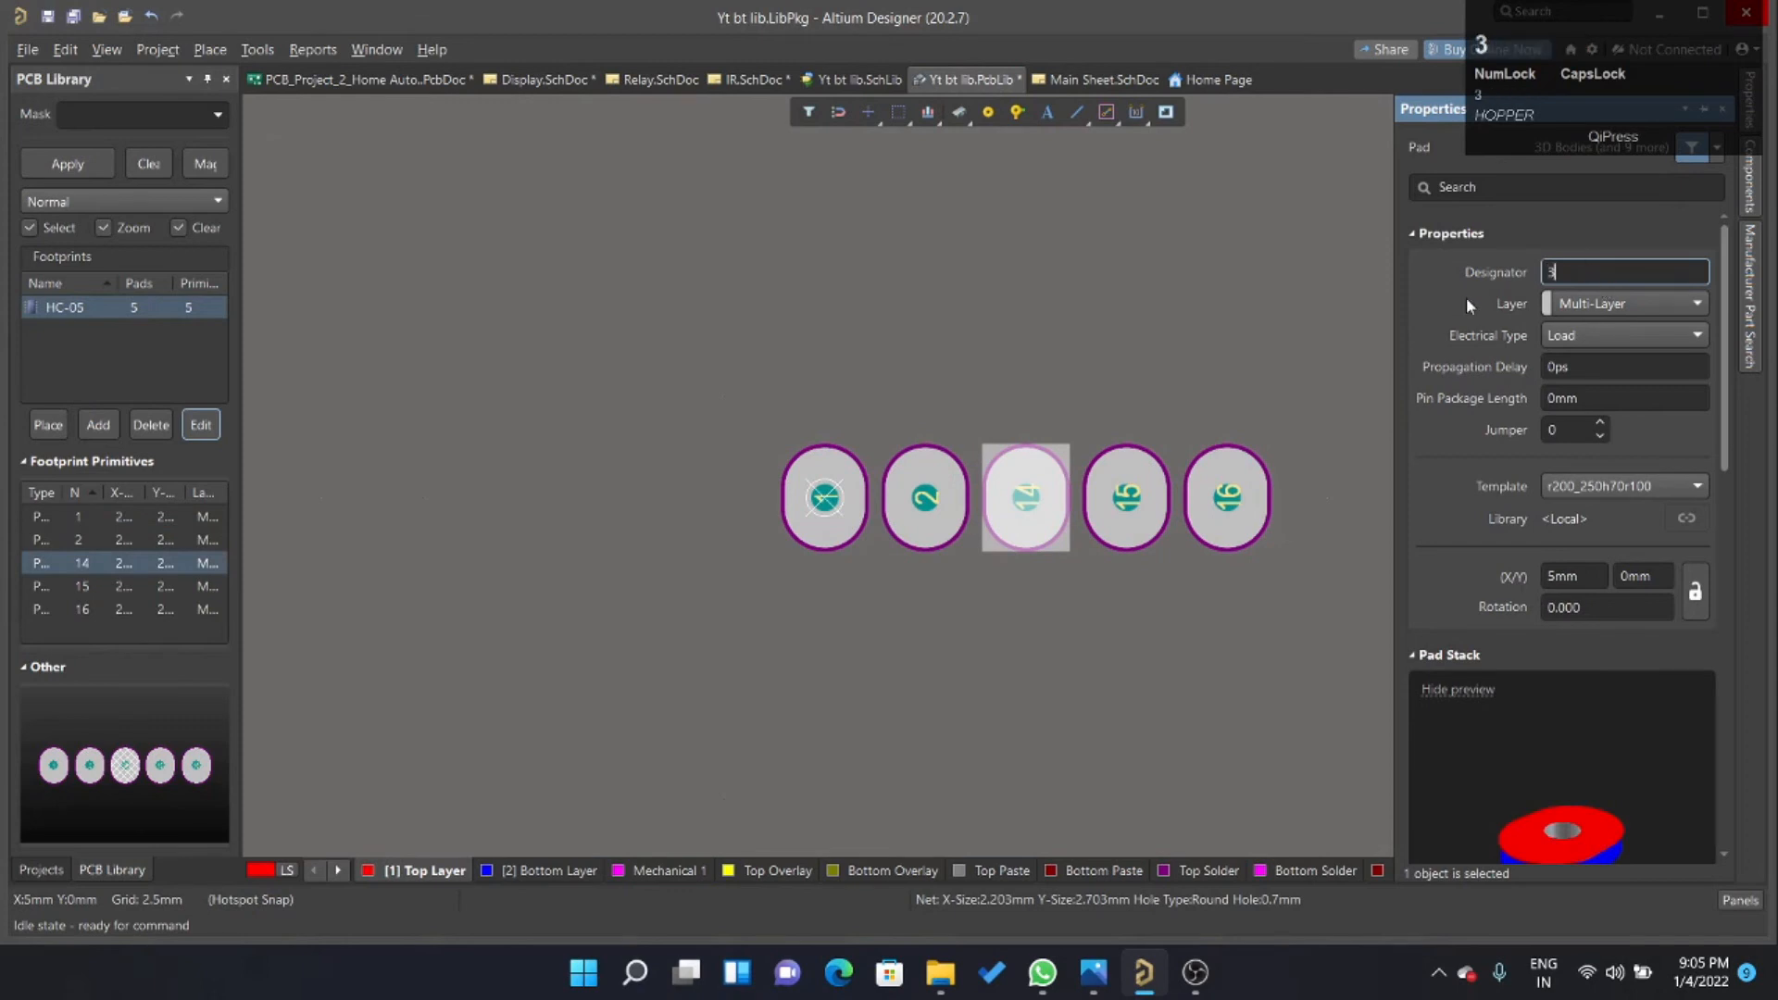
click(1119, 463)
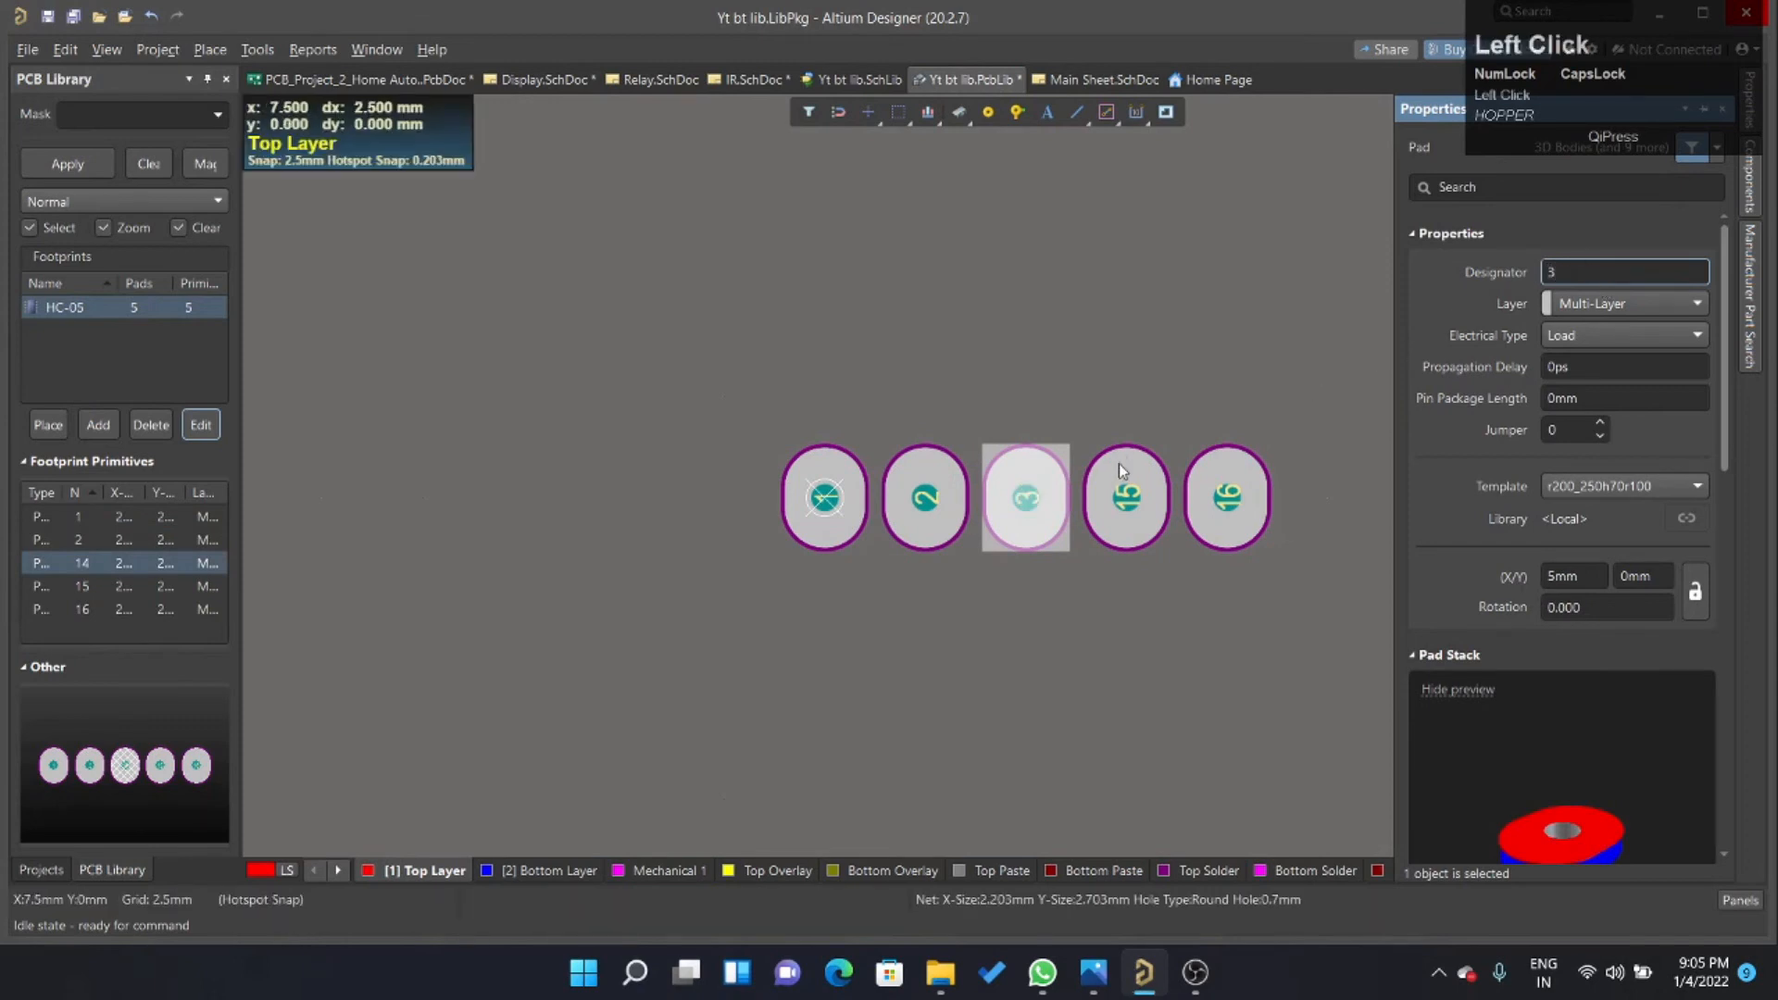
click(1593, 272)
text(4)
click(1246, 512)
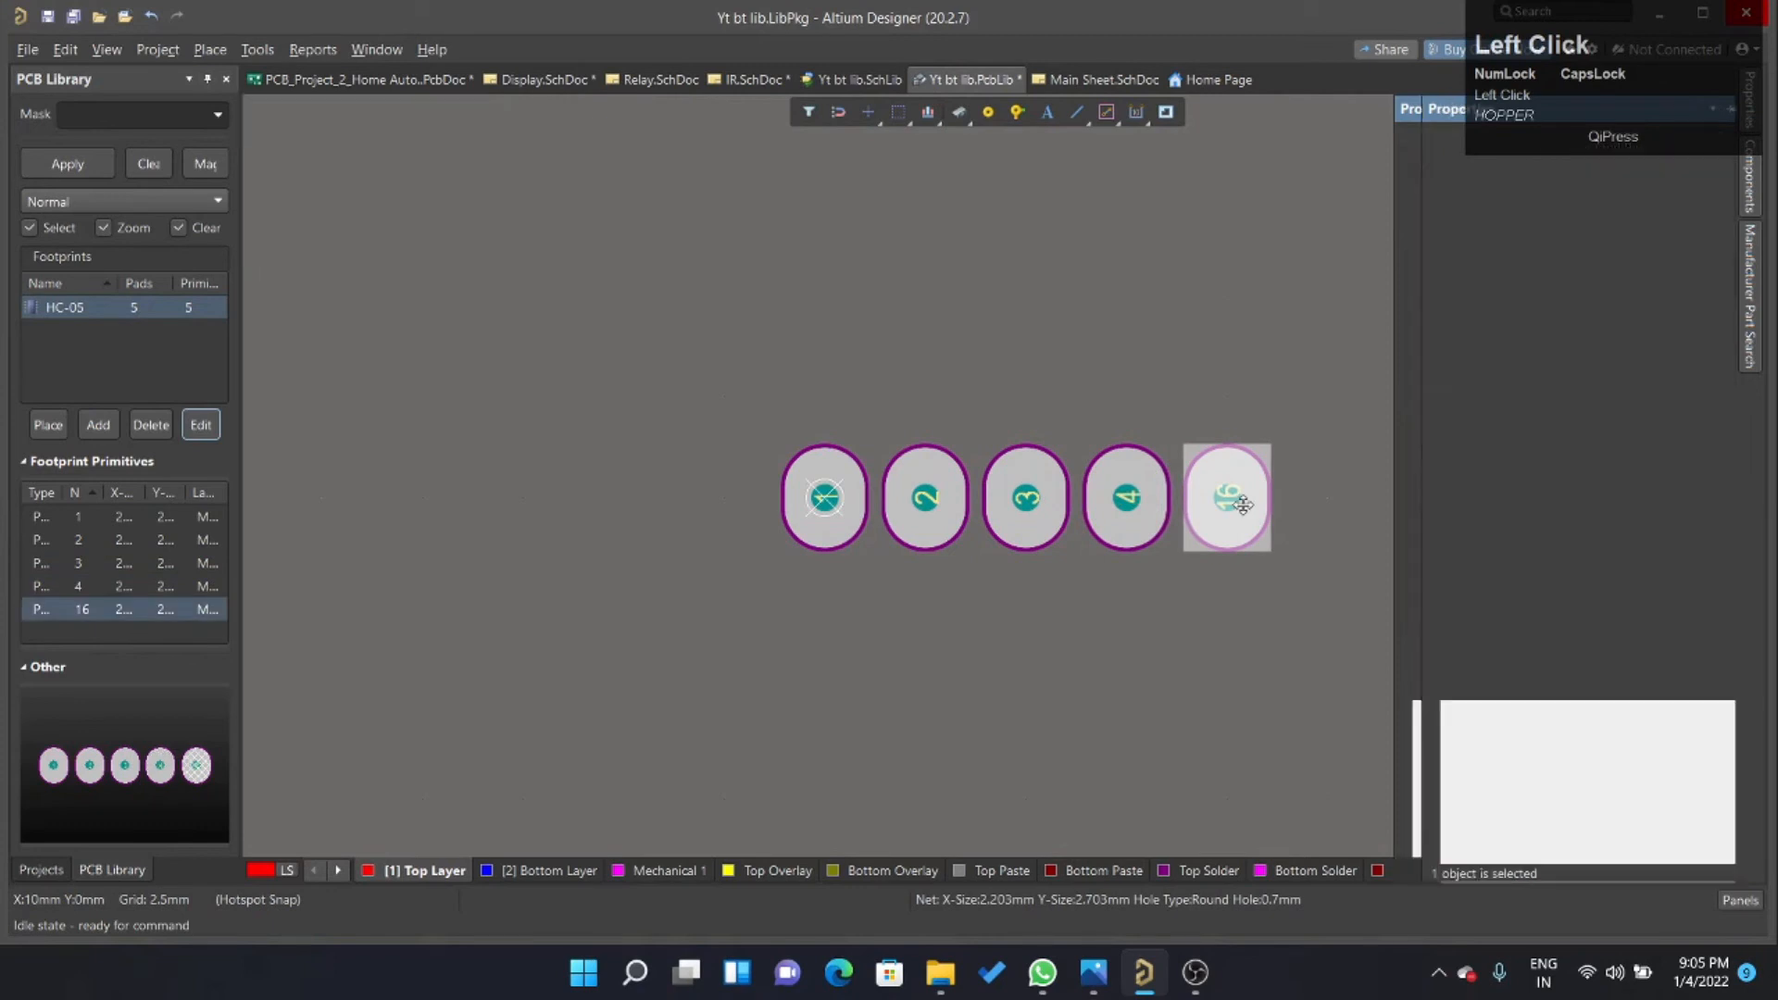
text(5)
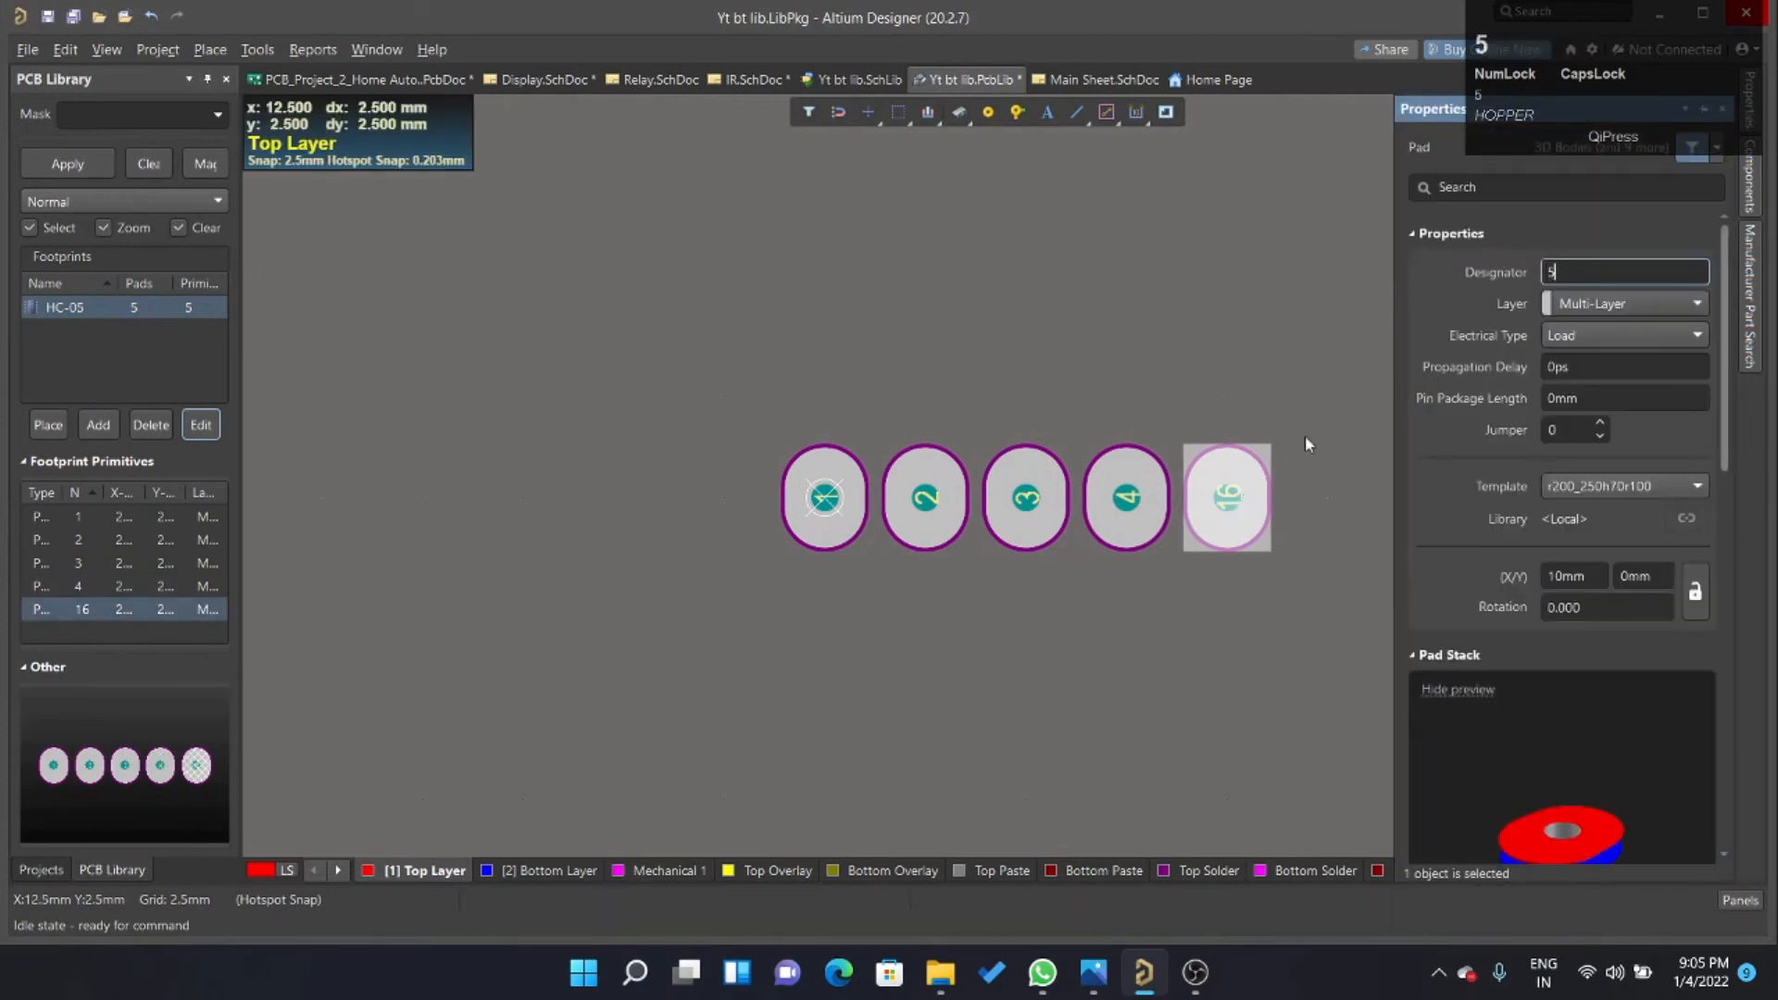
click(1274, 487)
Place a sixth pad in the row at X 12.5 mm, Y 0 mm and set its designator to 6.
click(988, 112)
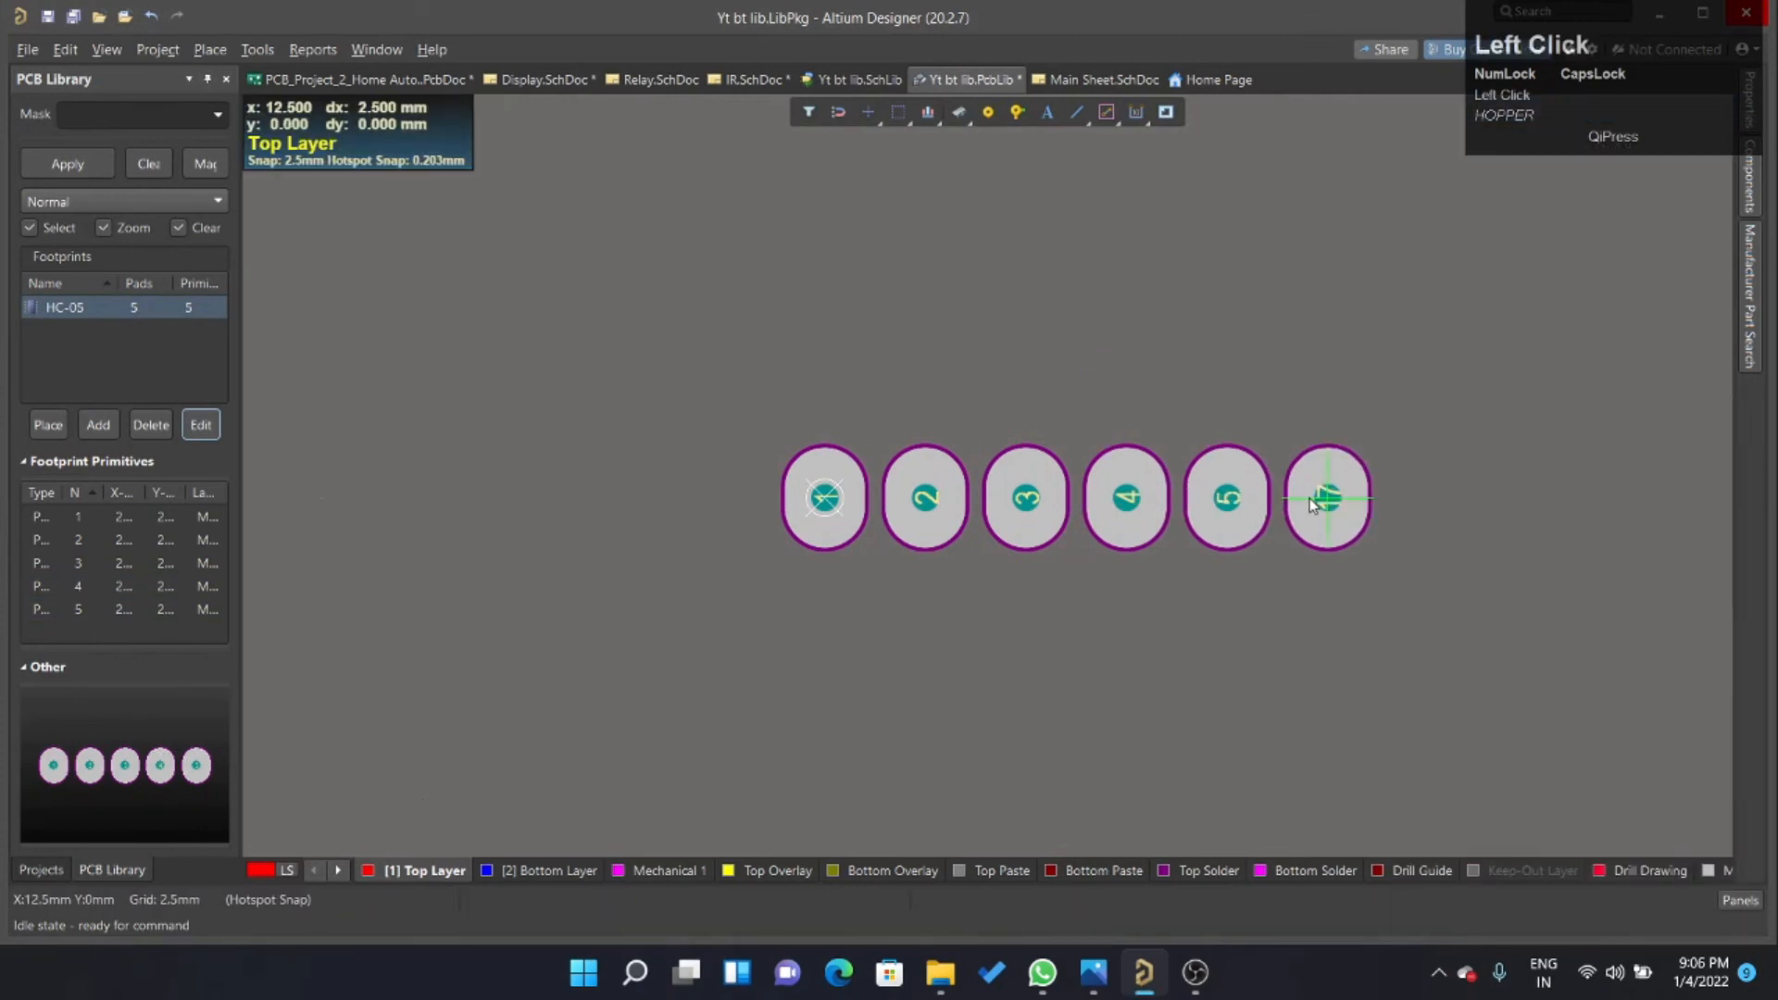
click(1309, 498)
right_click(1628, 499)
click(1351, 498)
double_click(1351, 498)
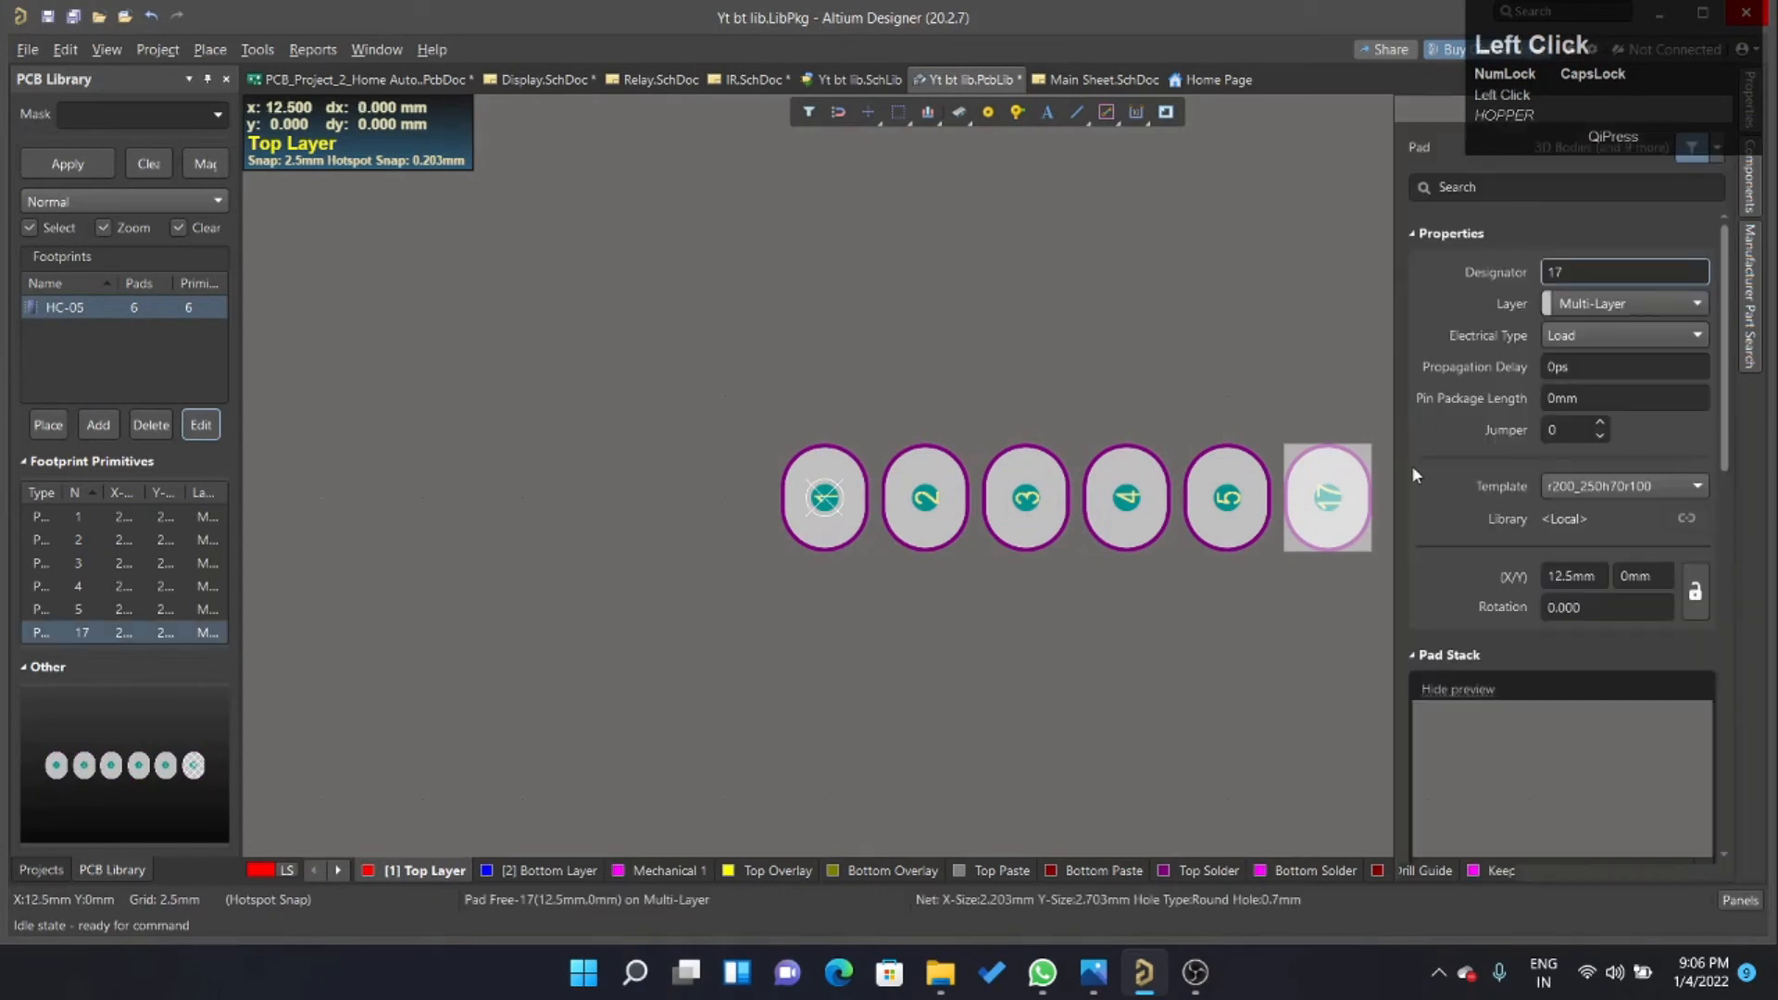
key(Return)
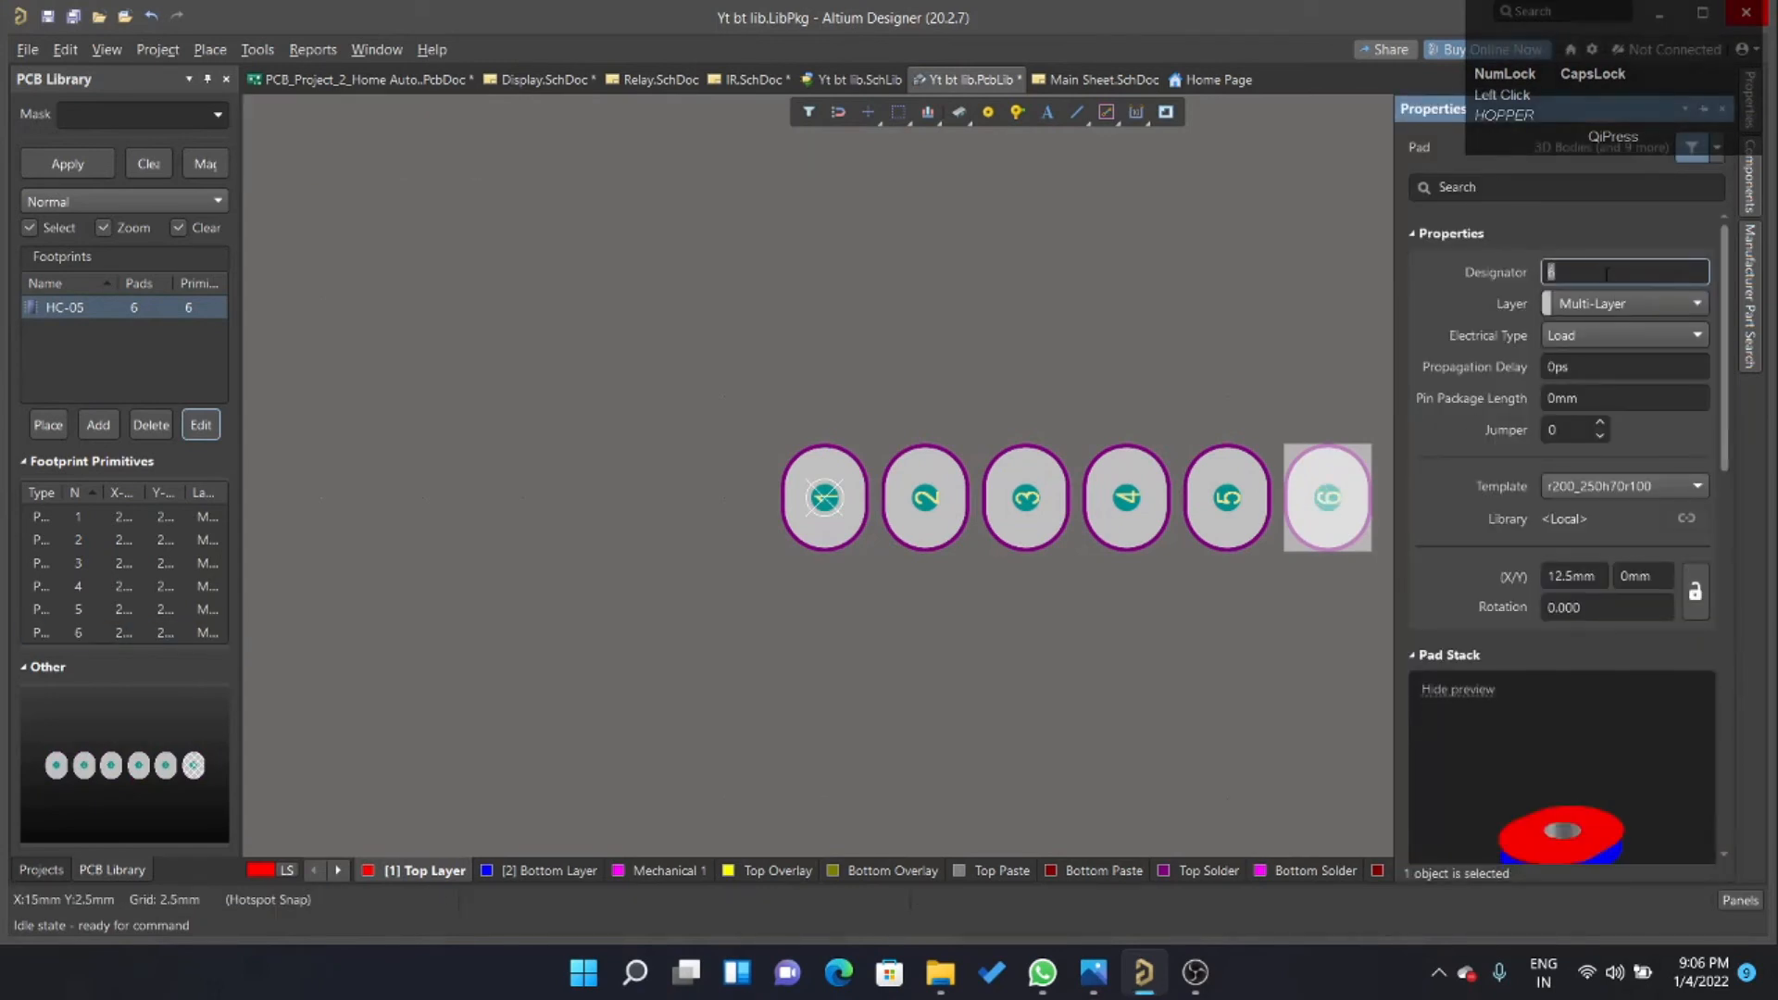
click(1341, 345)
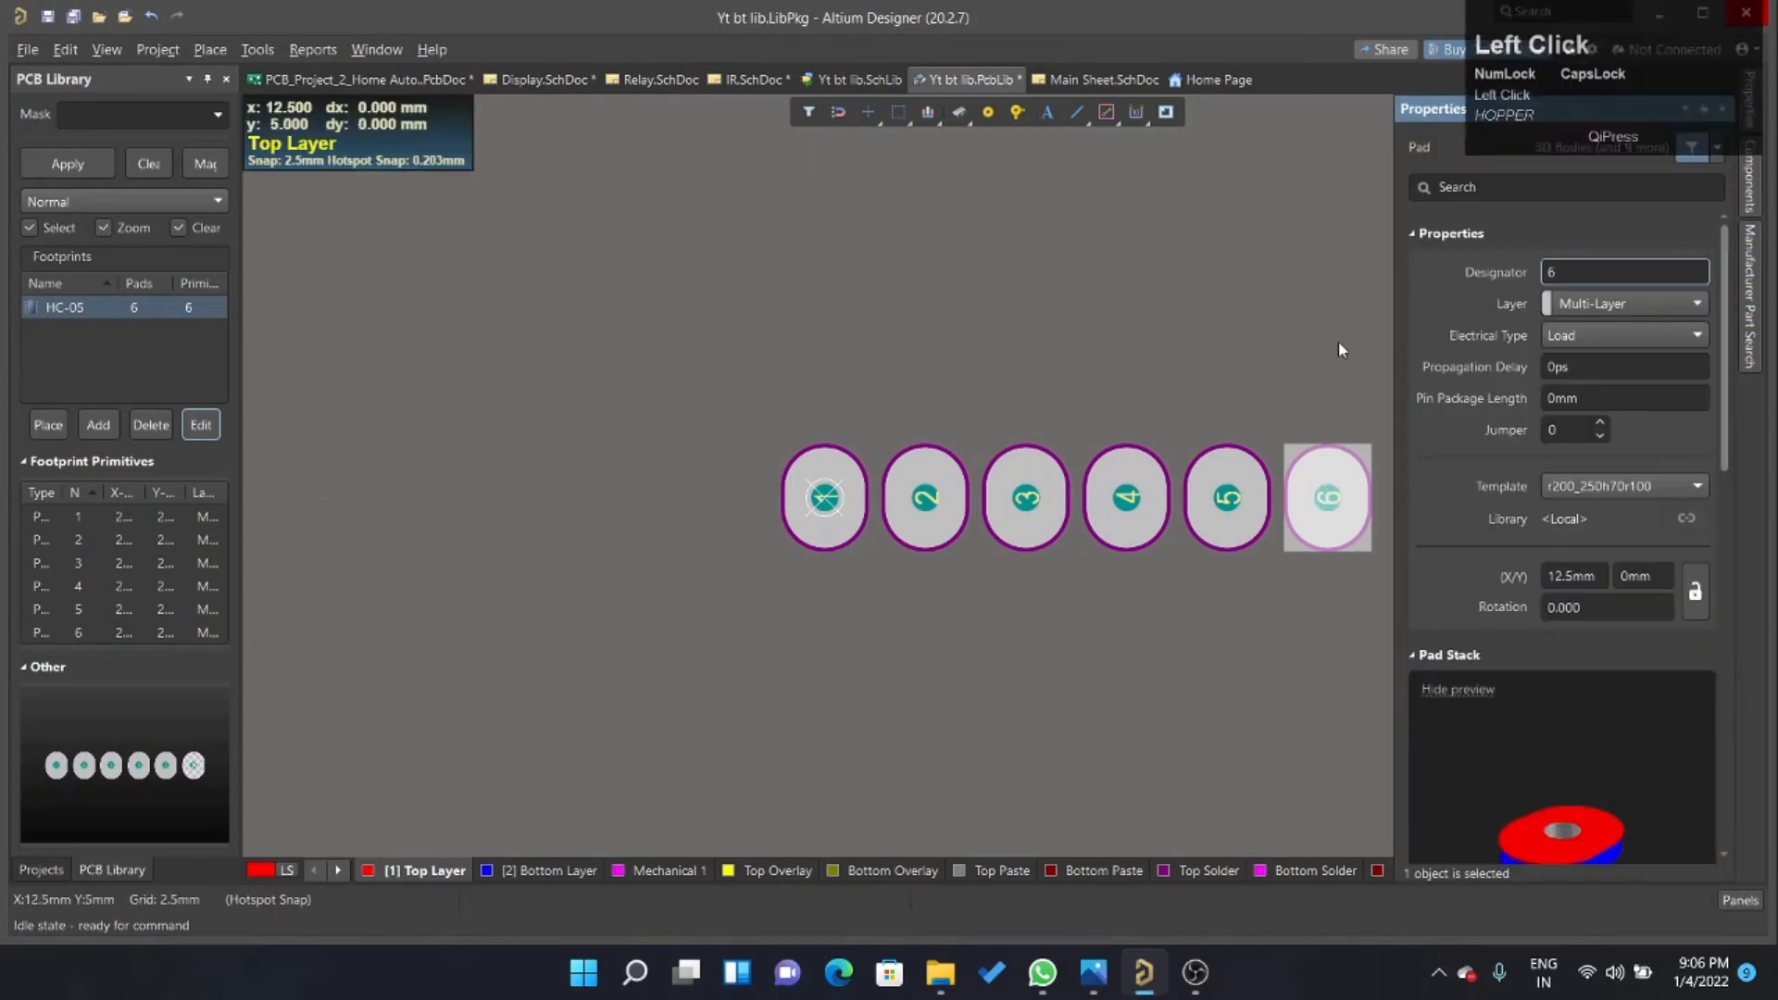
Make Top Overlay the active layer for drawing the footprint outline.
ctrl+scroll(774, 500, down, 3)
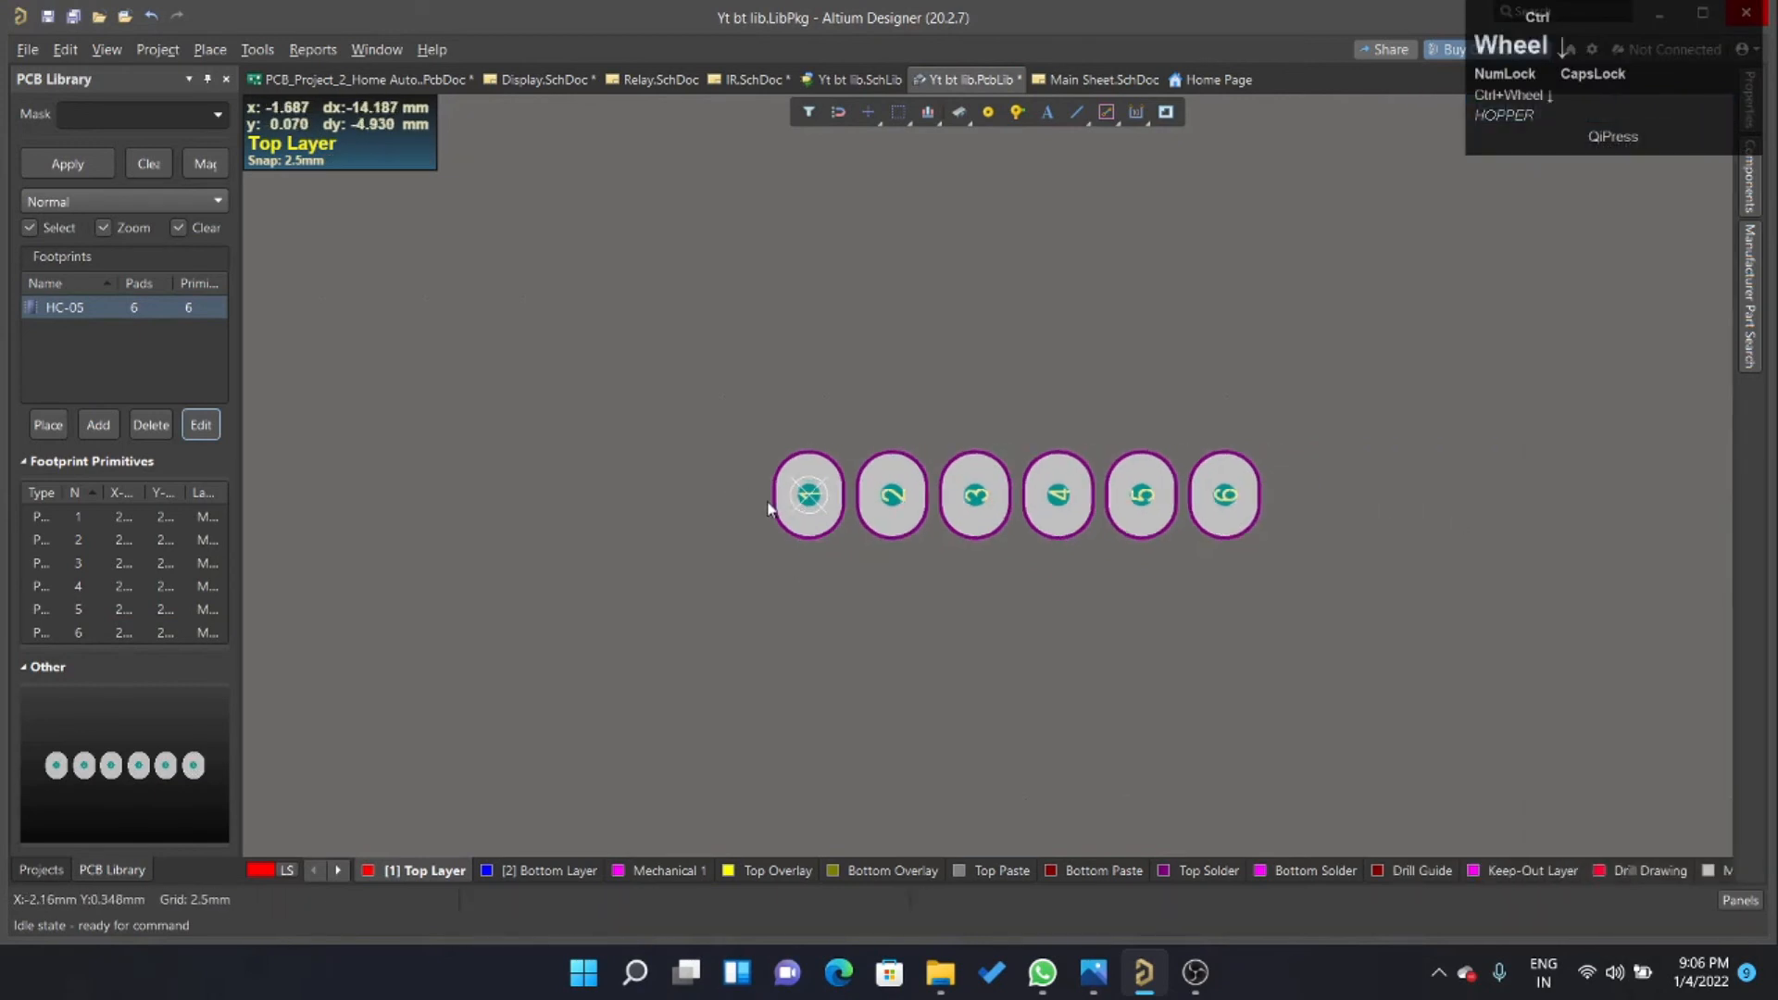
ctrl+scroll(774, 500, up, 4)
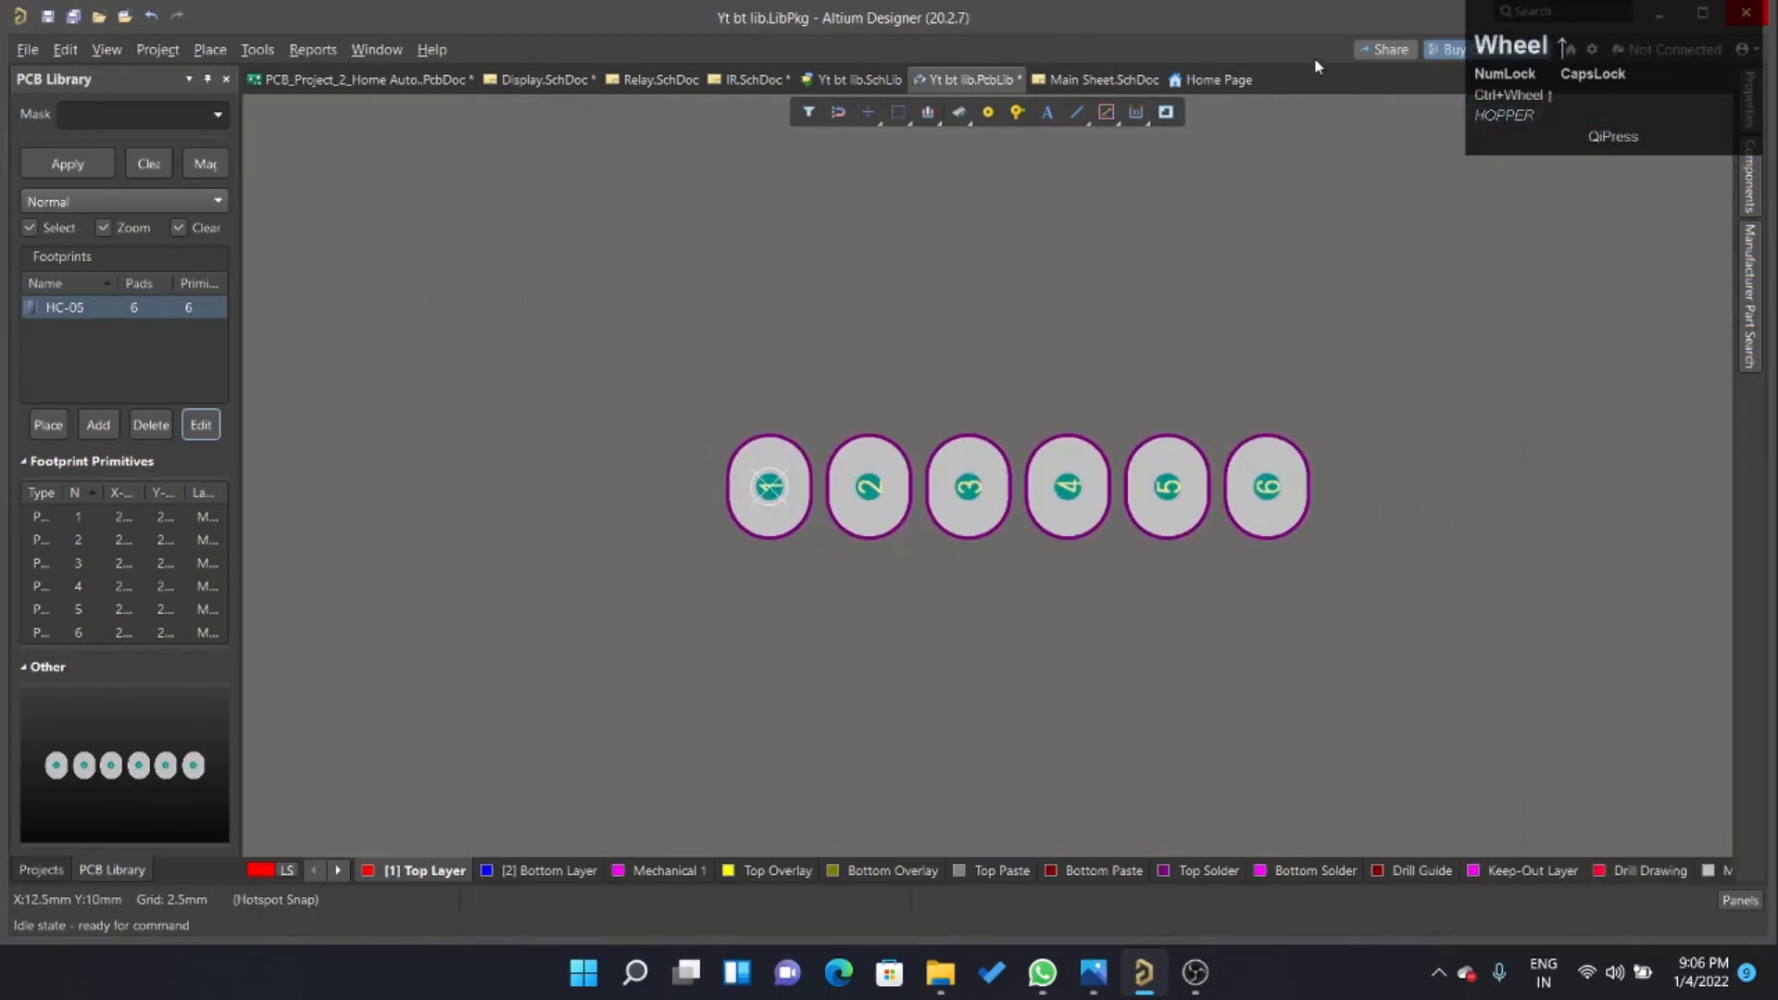
right_click(1078, 123)
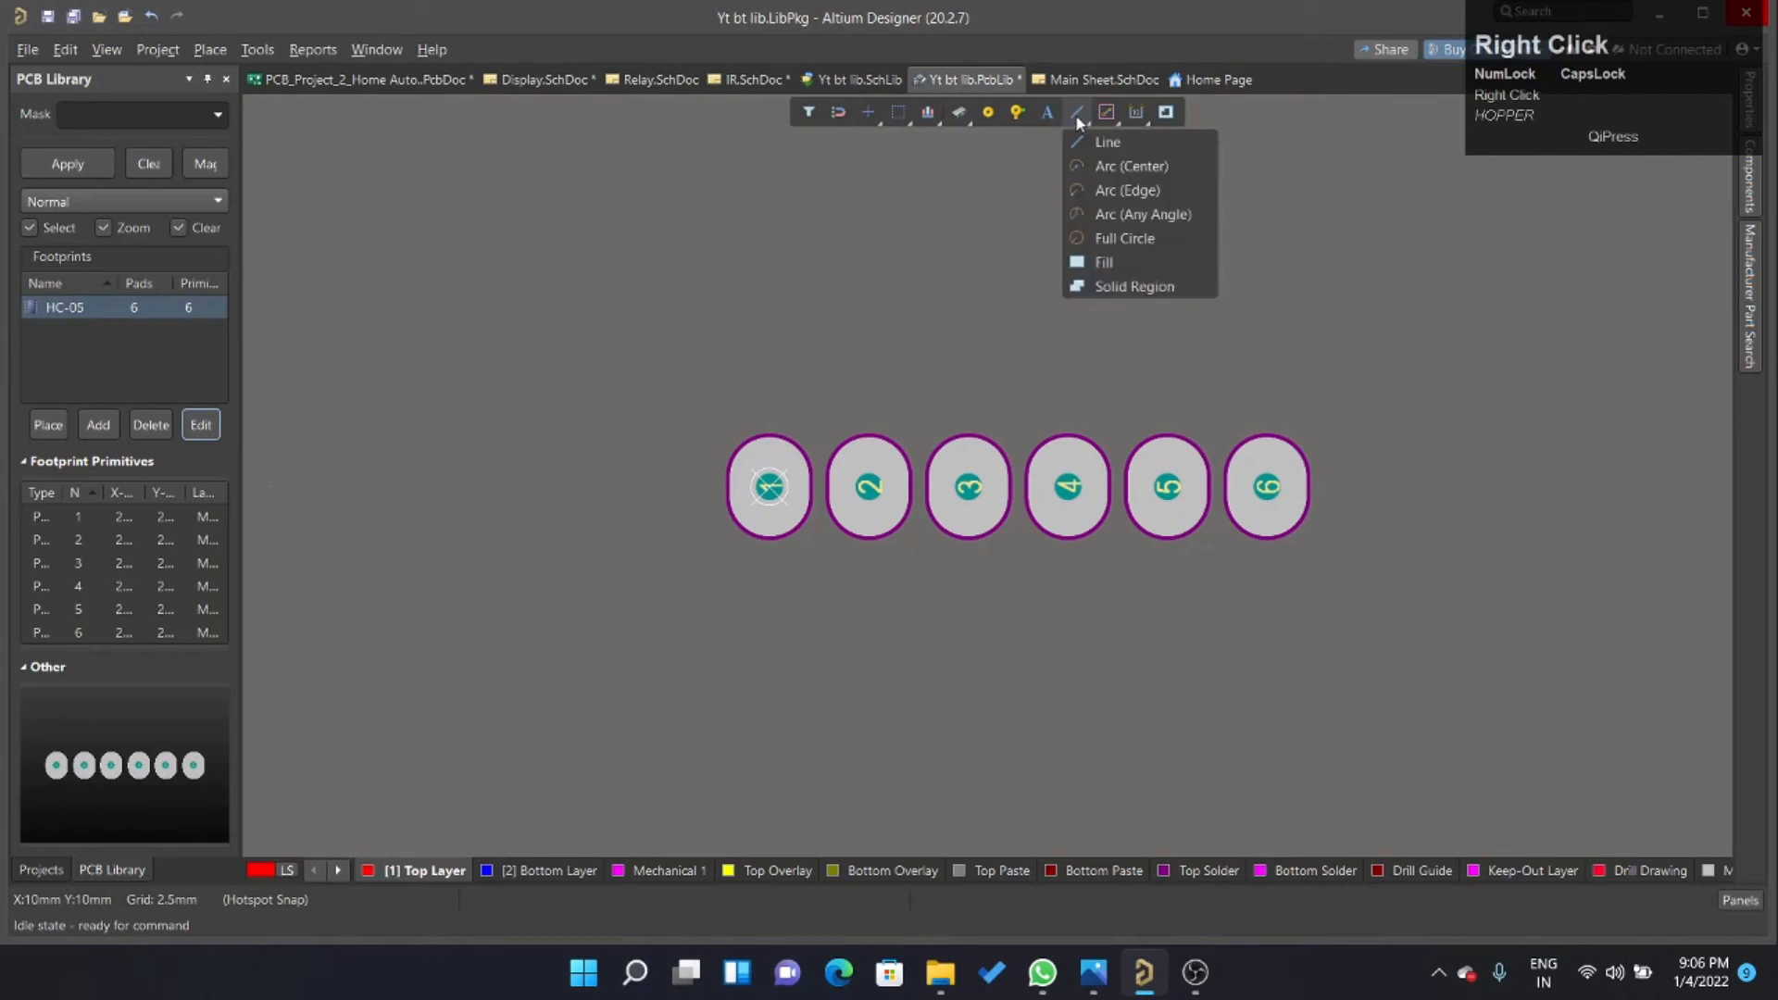
click(746, 872)
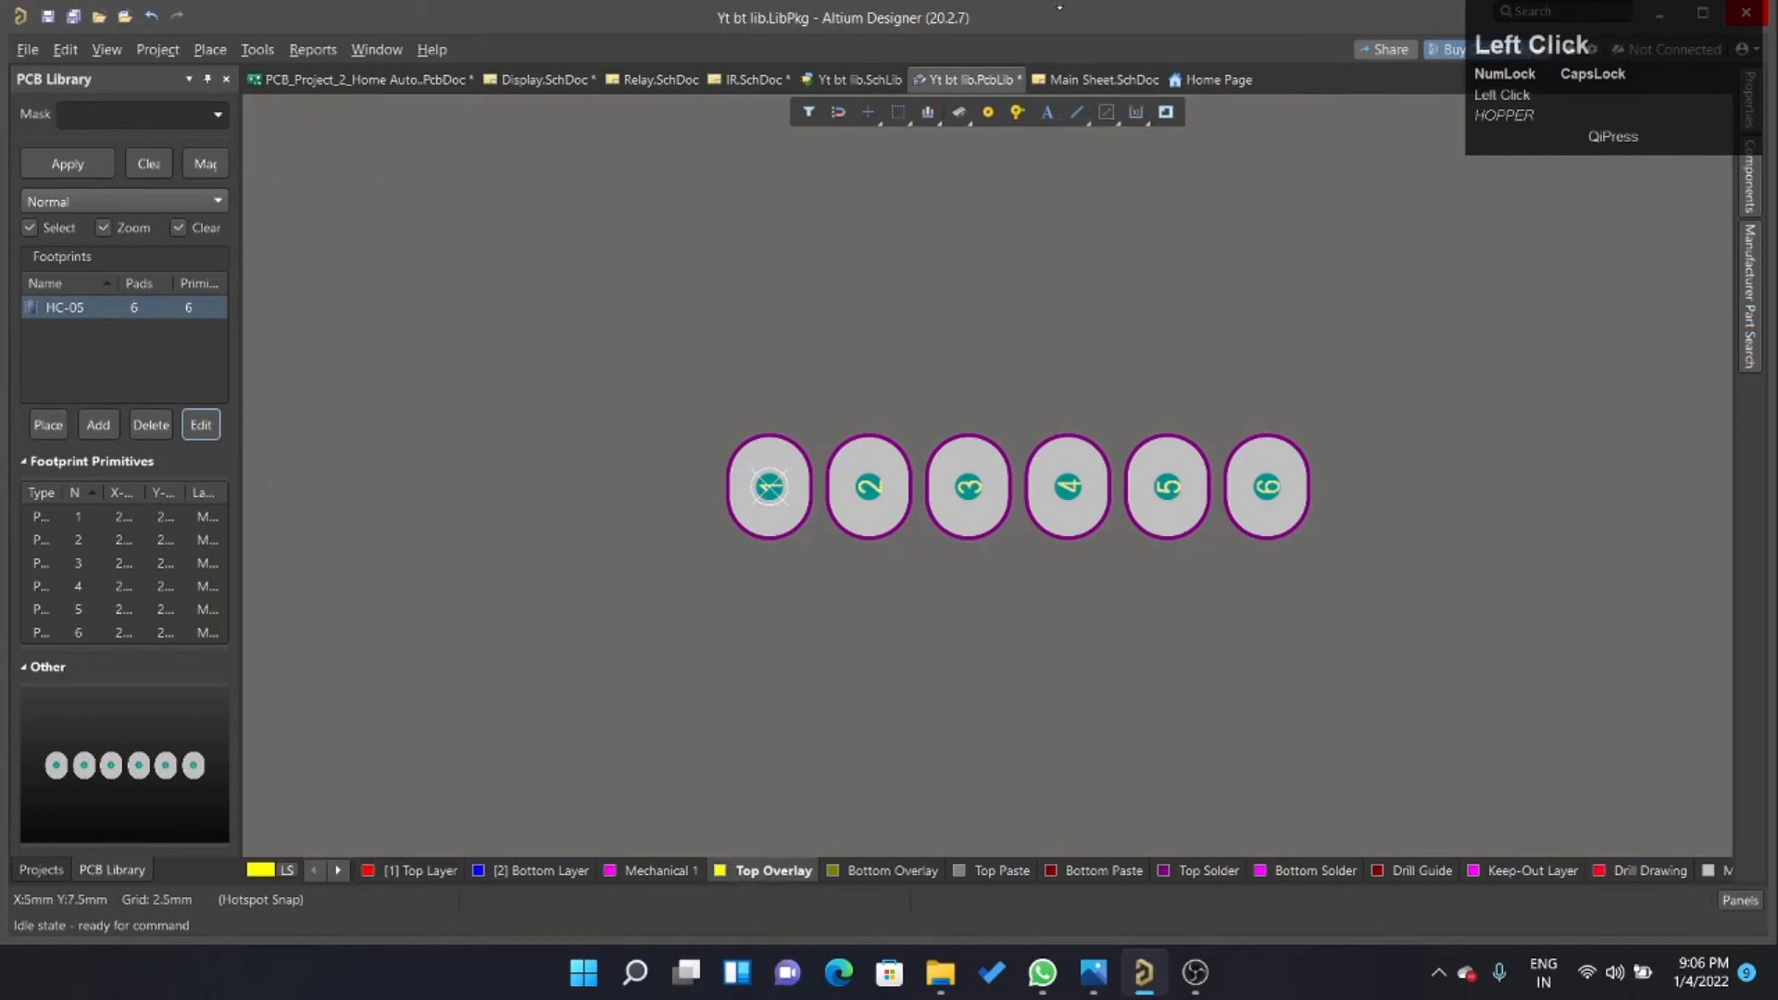
Try to draw a silkscreen line 2.5 mm above the pads with different corner styles, and undo it.
right_click(1067, 115)
click(1178, 141)
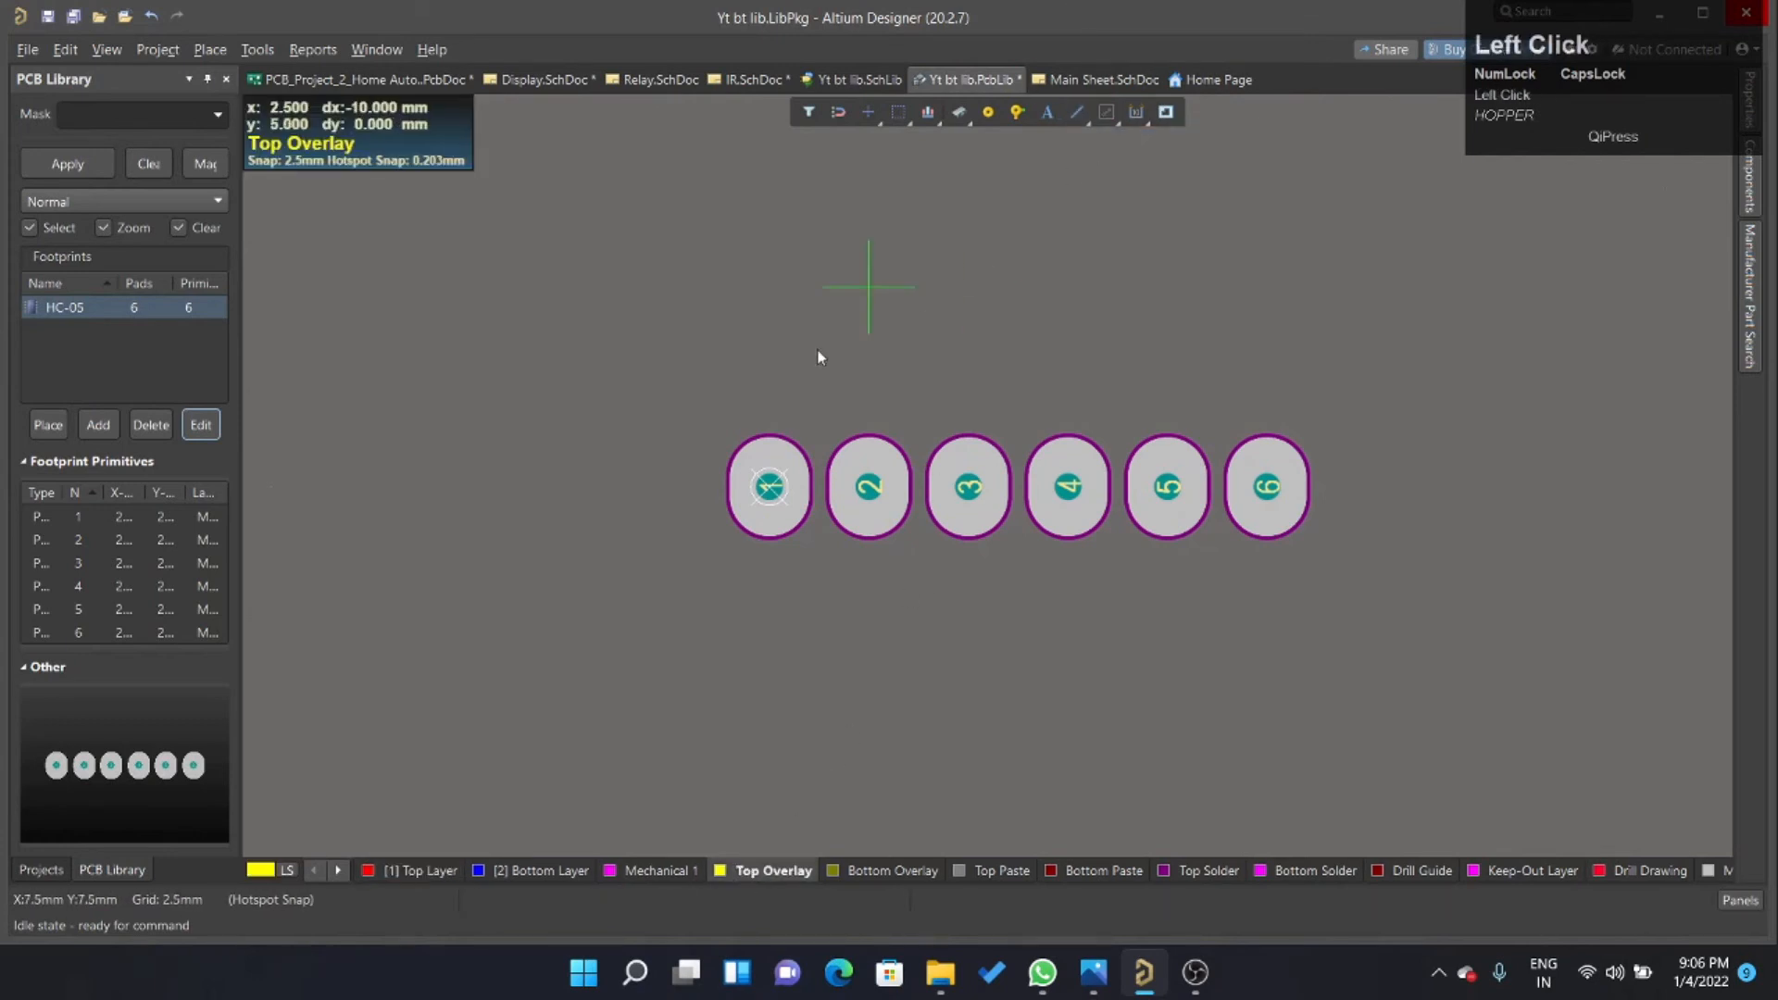
click(669, 387)
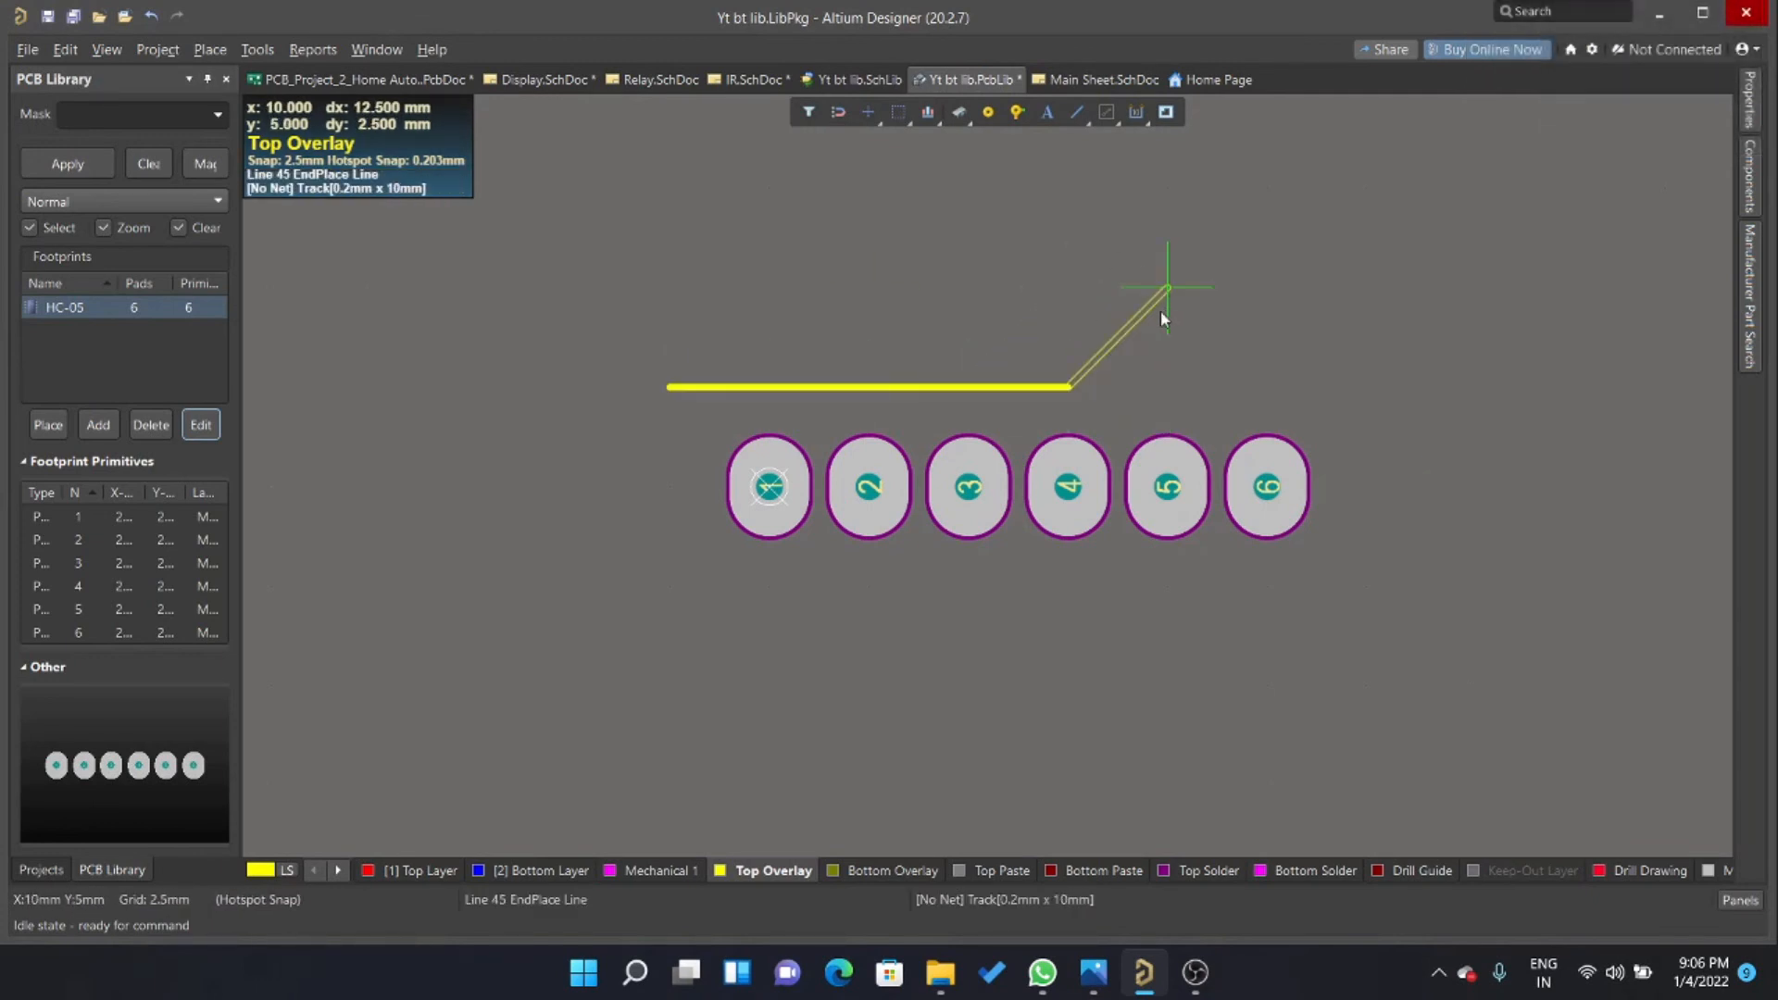
right_click(1091, 314)
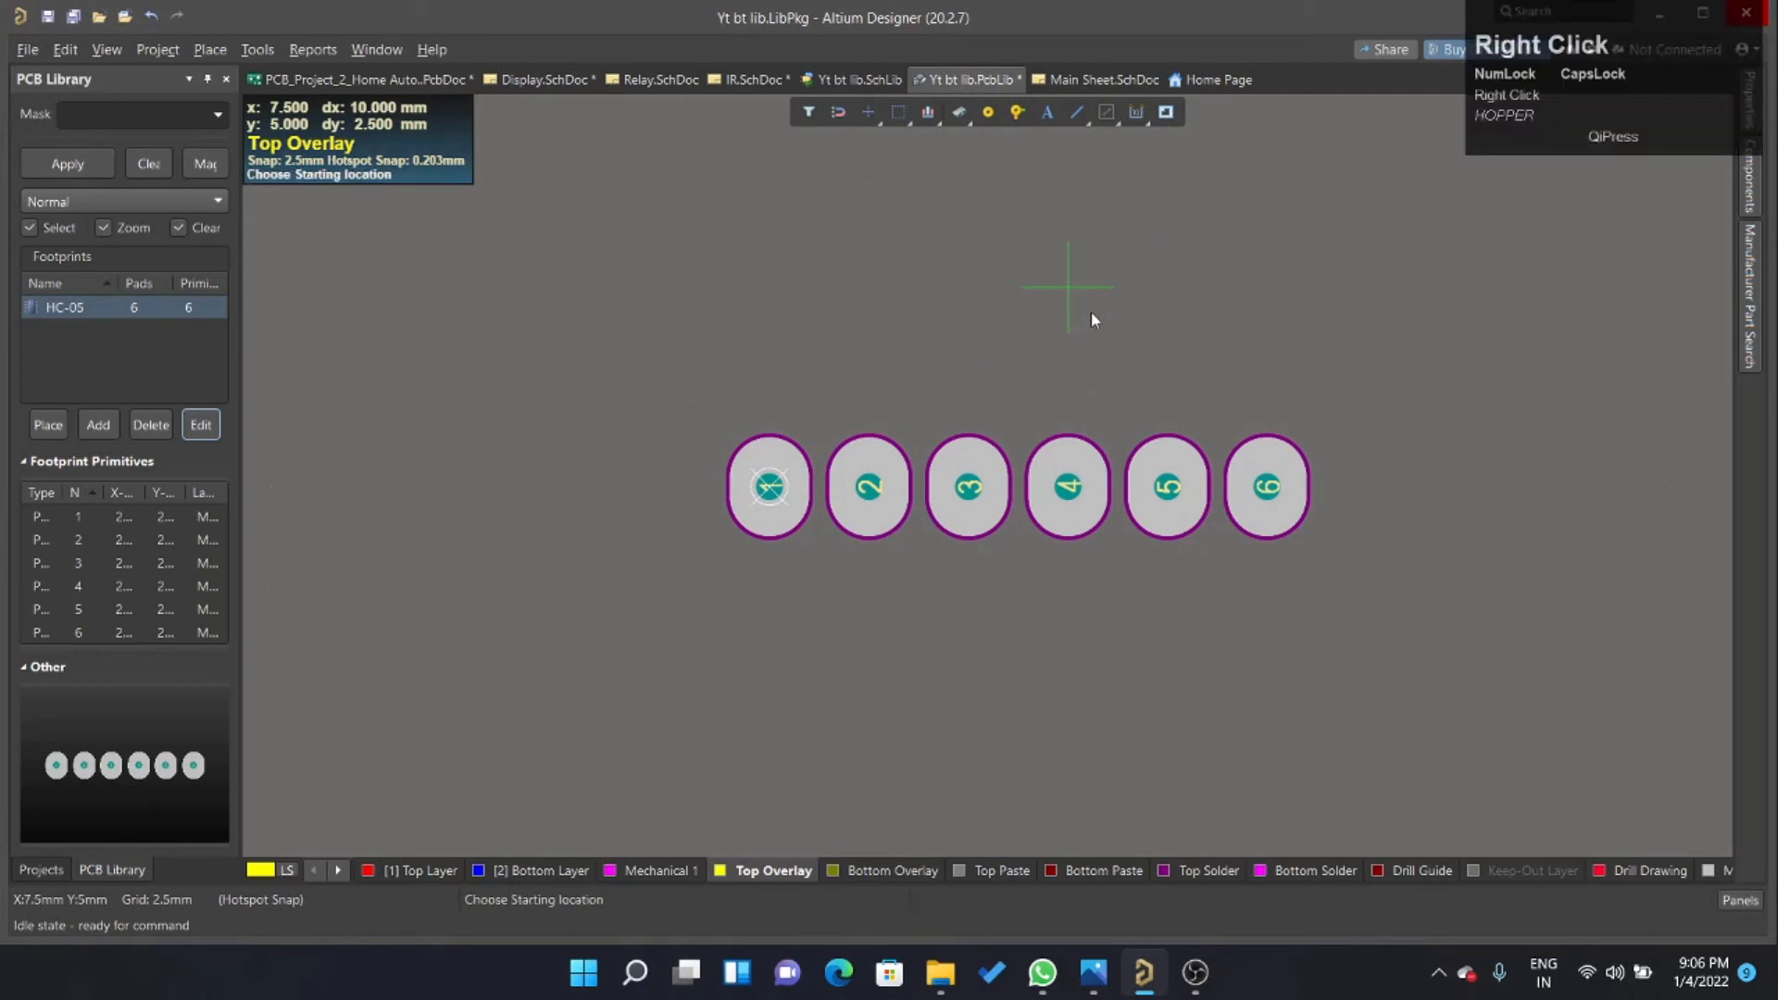
click(750, 397)
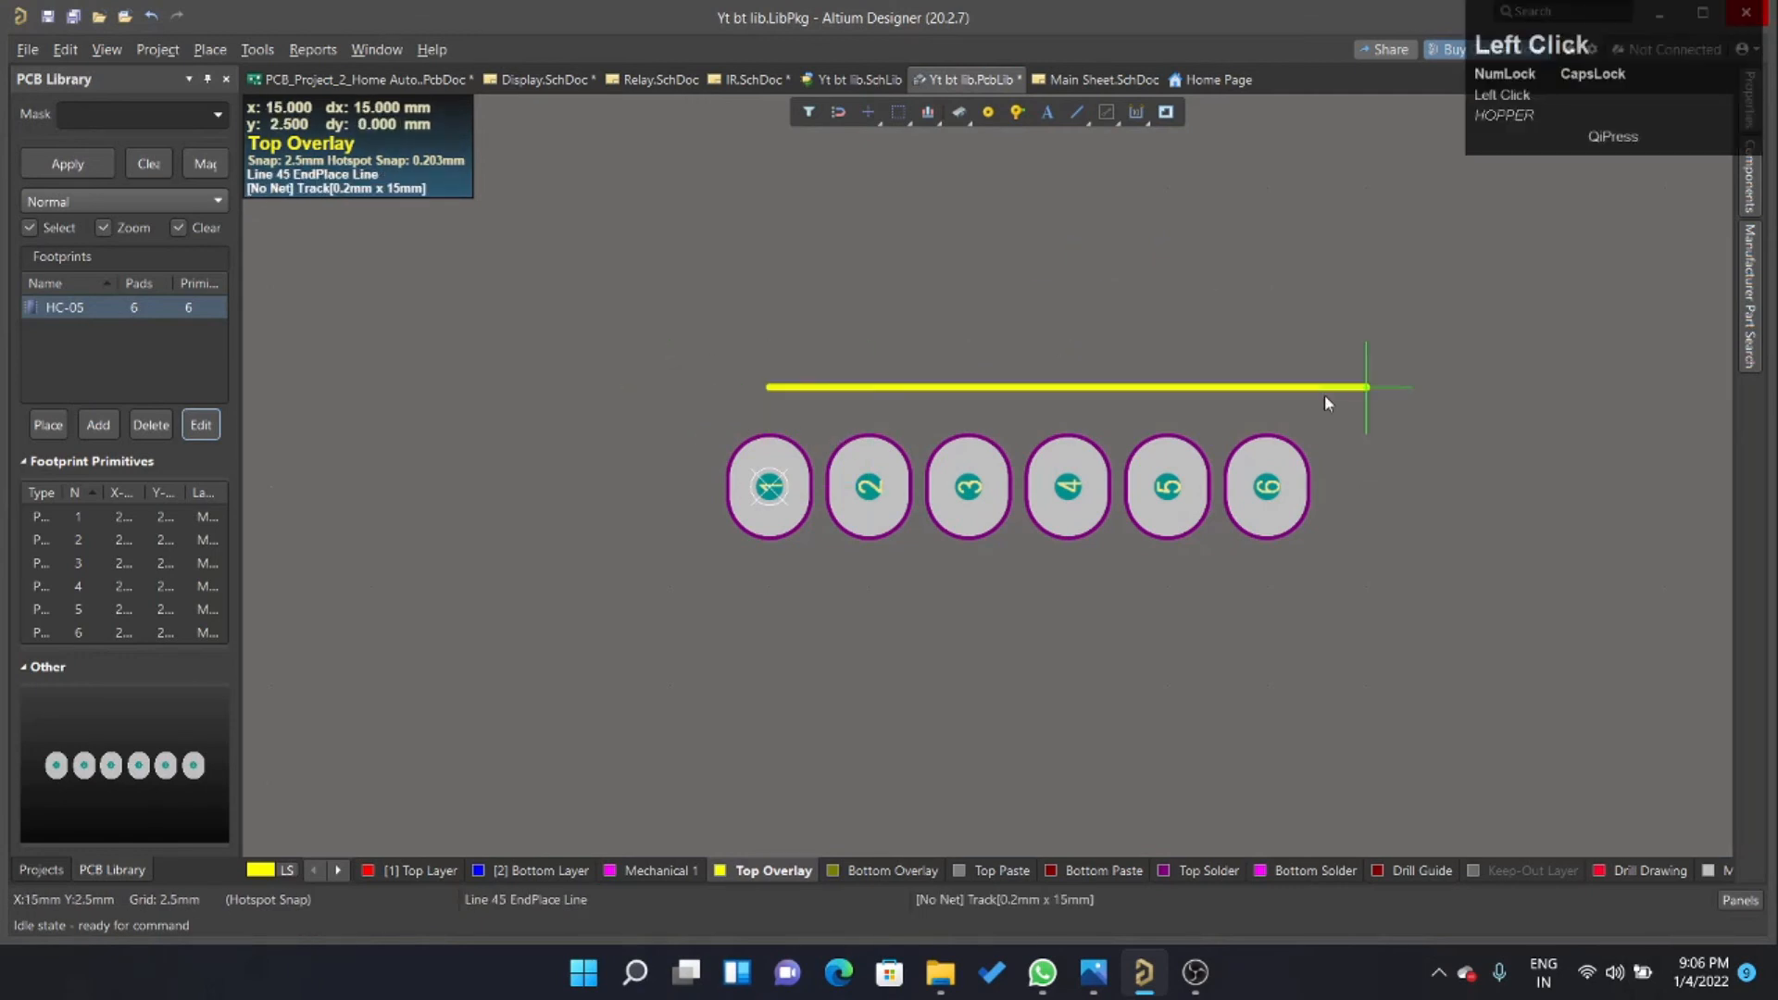
key(shift+space)
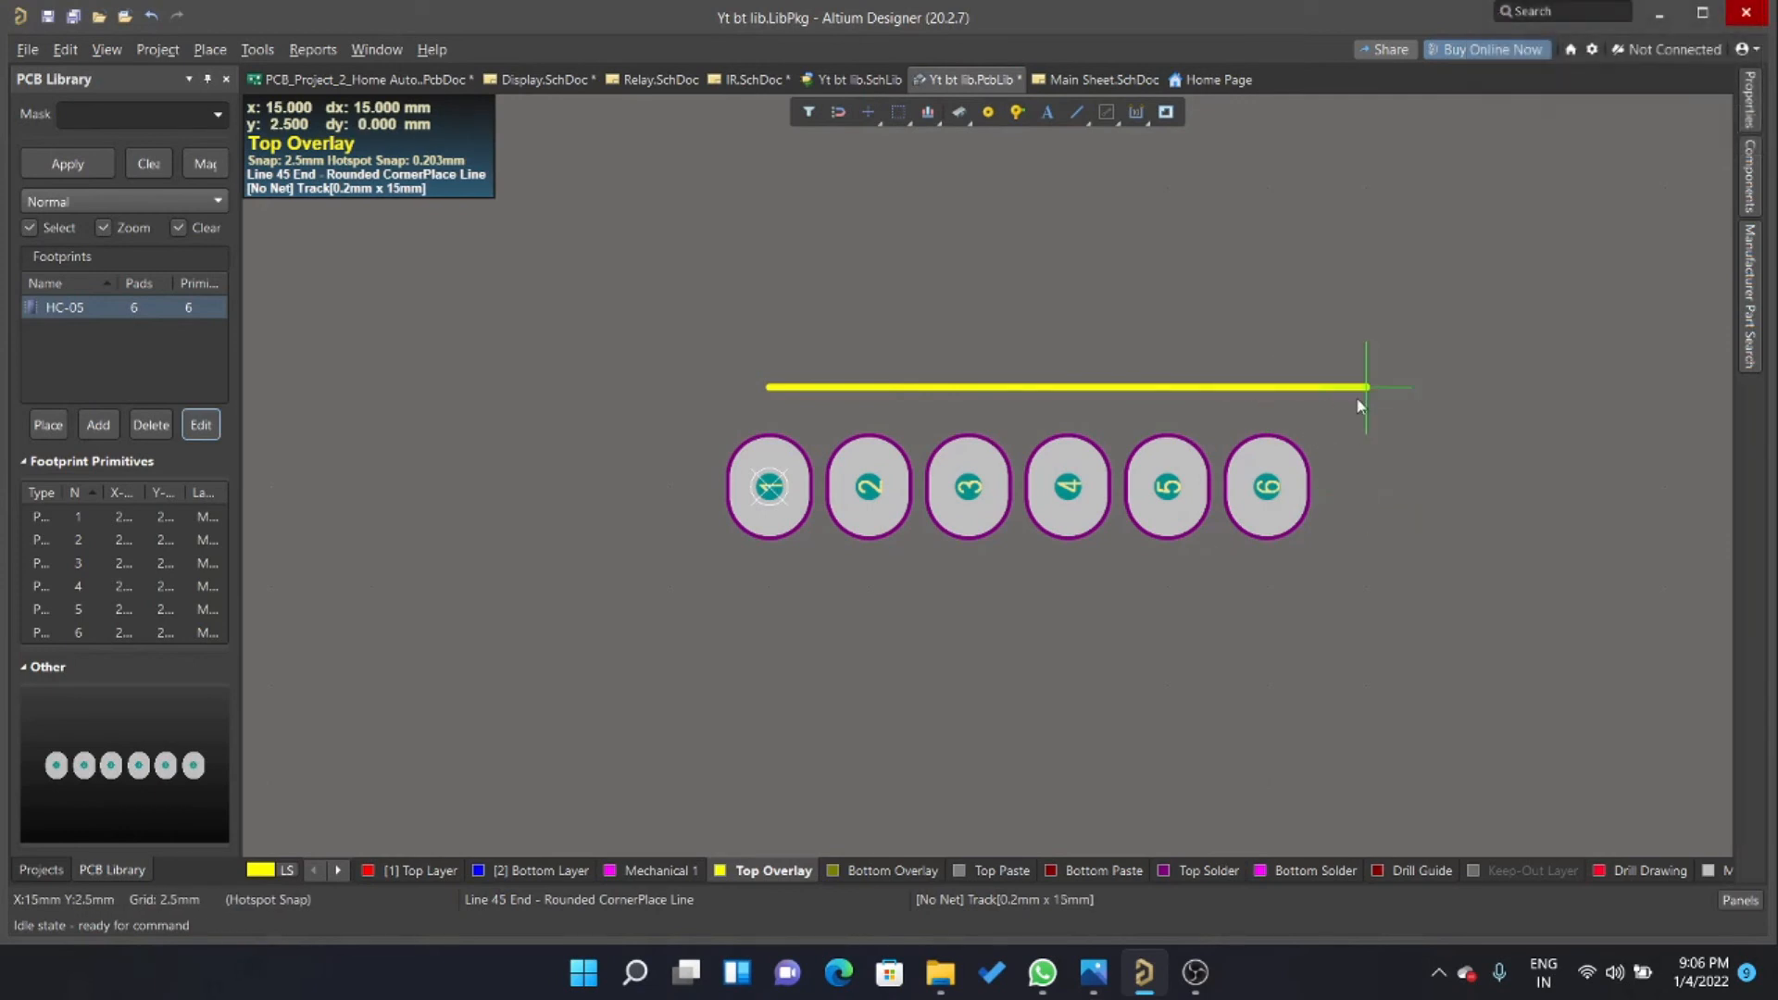
click(1343, 459)
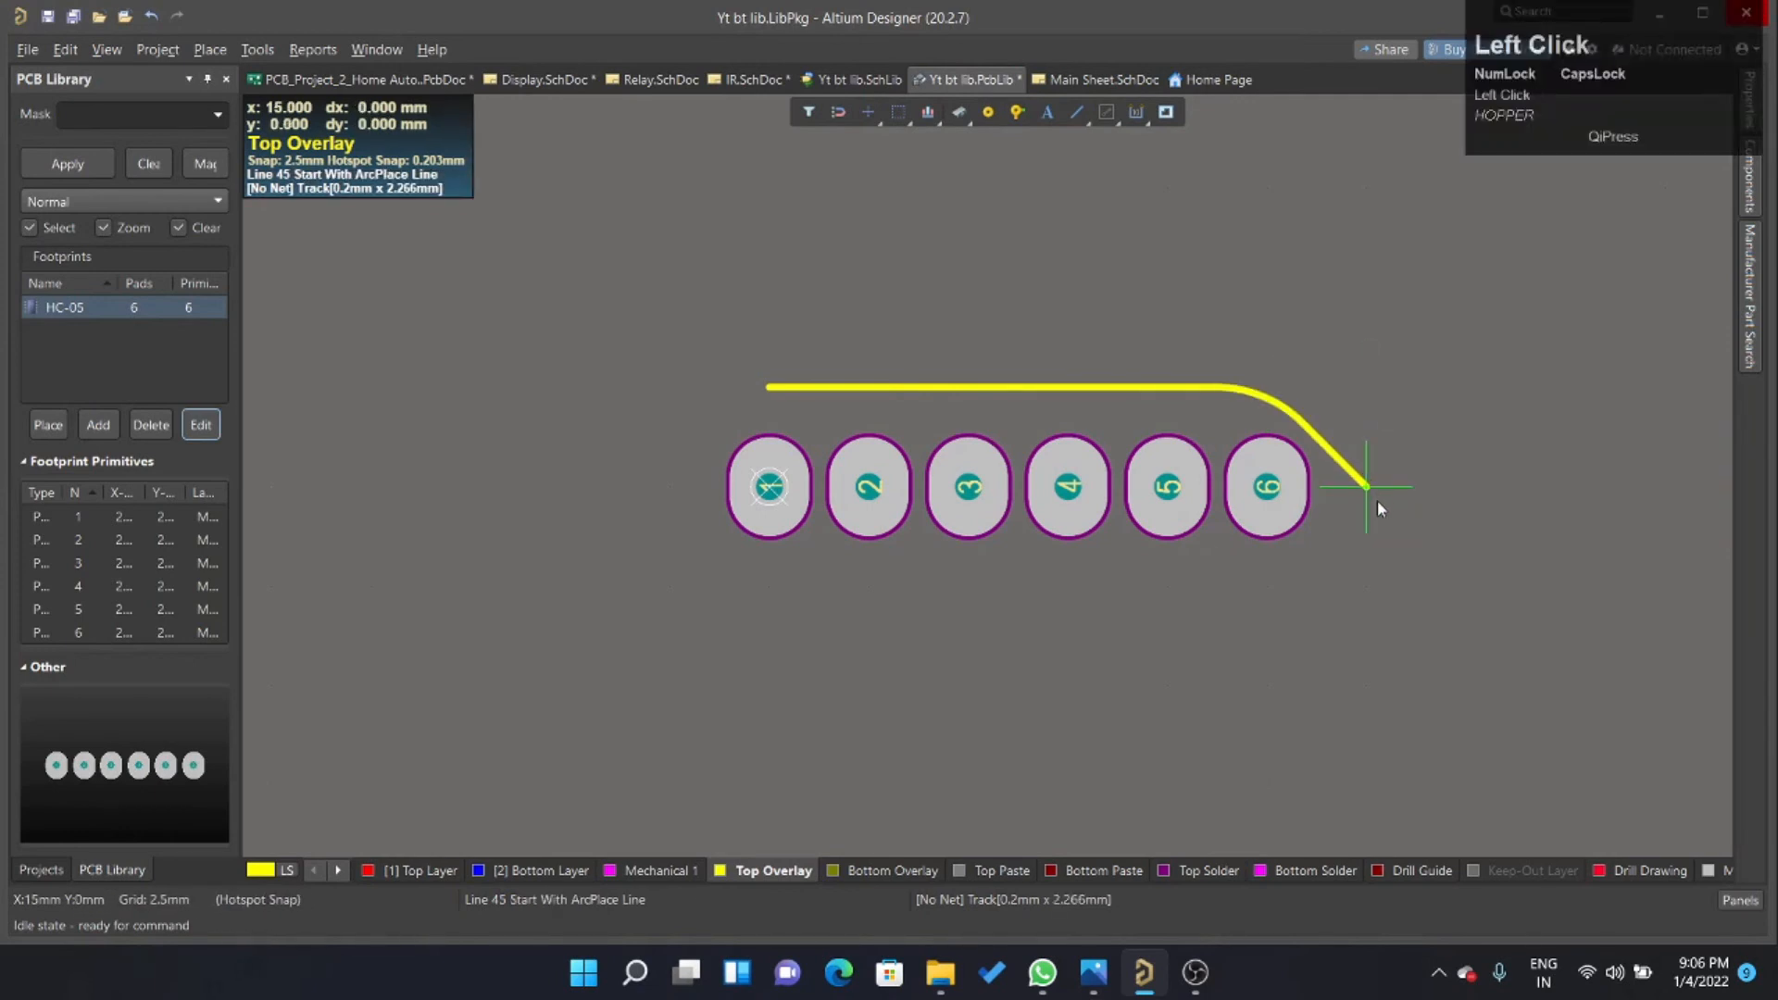
key(shift+space)
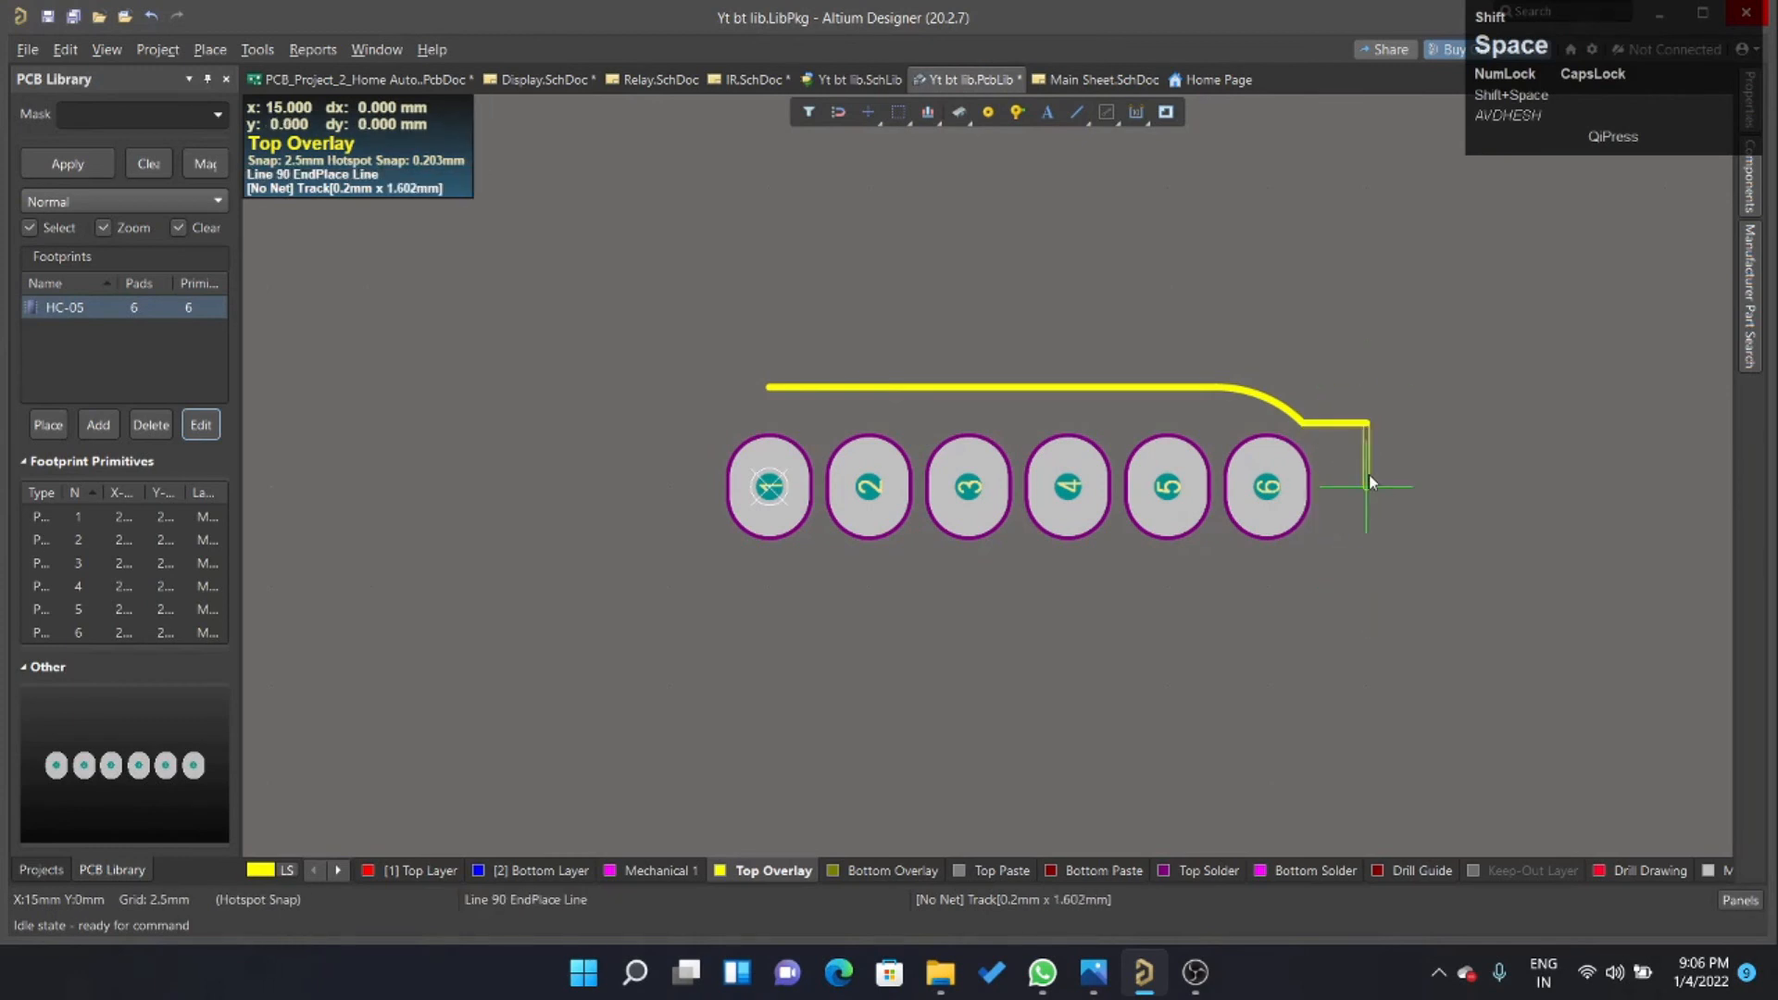
shift+right_click(1368, 380)
right_click(1287, 386)
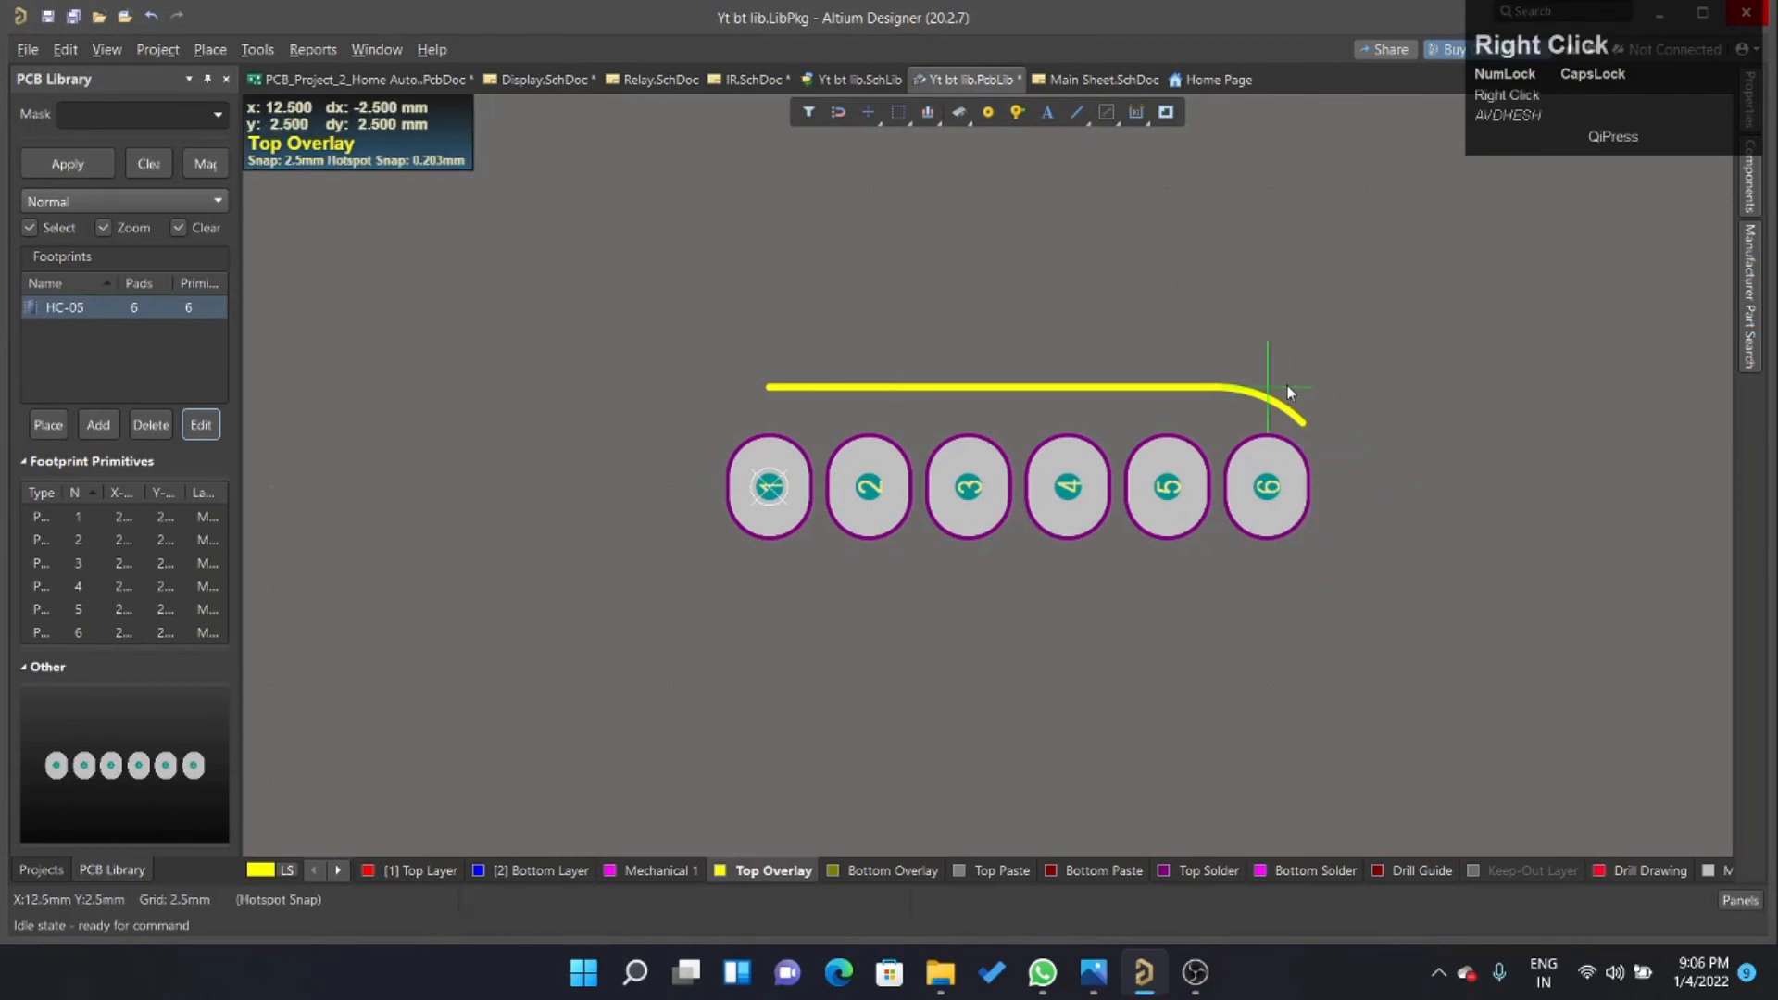
key(ctrl+z)
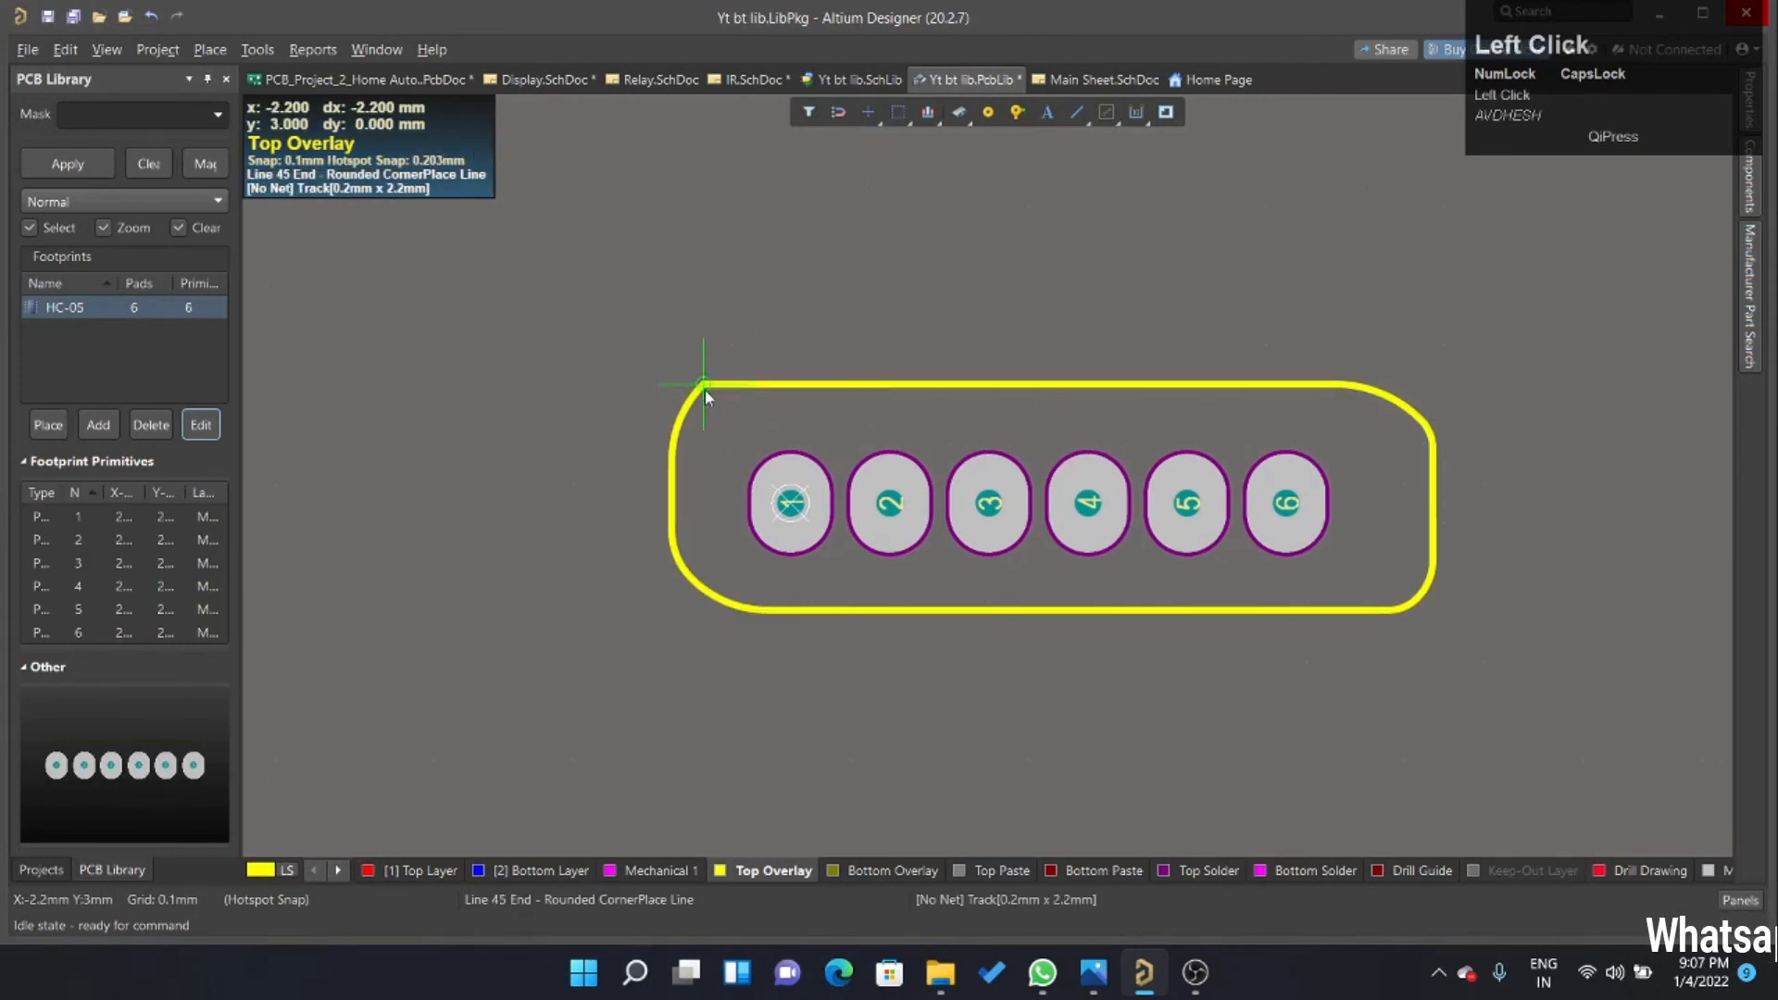
Finish the rounded Top Overlay outline around the six pads at X -2.2 mm, Y 3 mm, and save the footprint library.
right_click(704, 391)
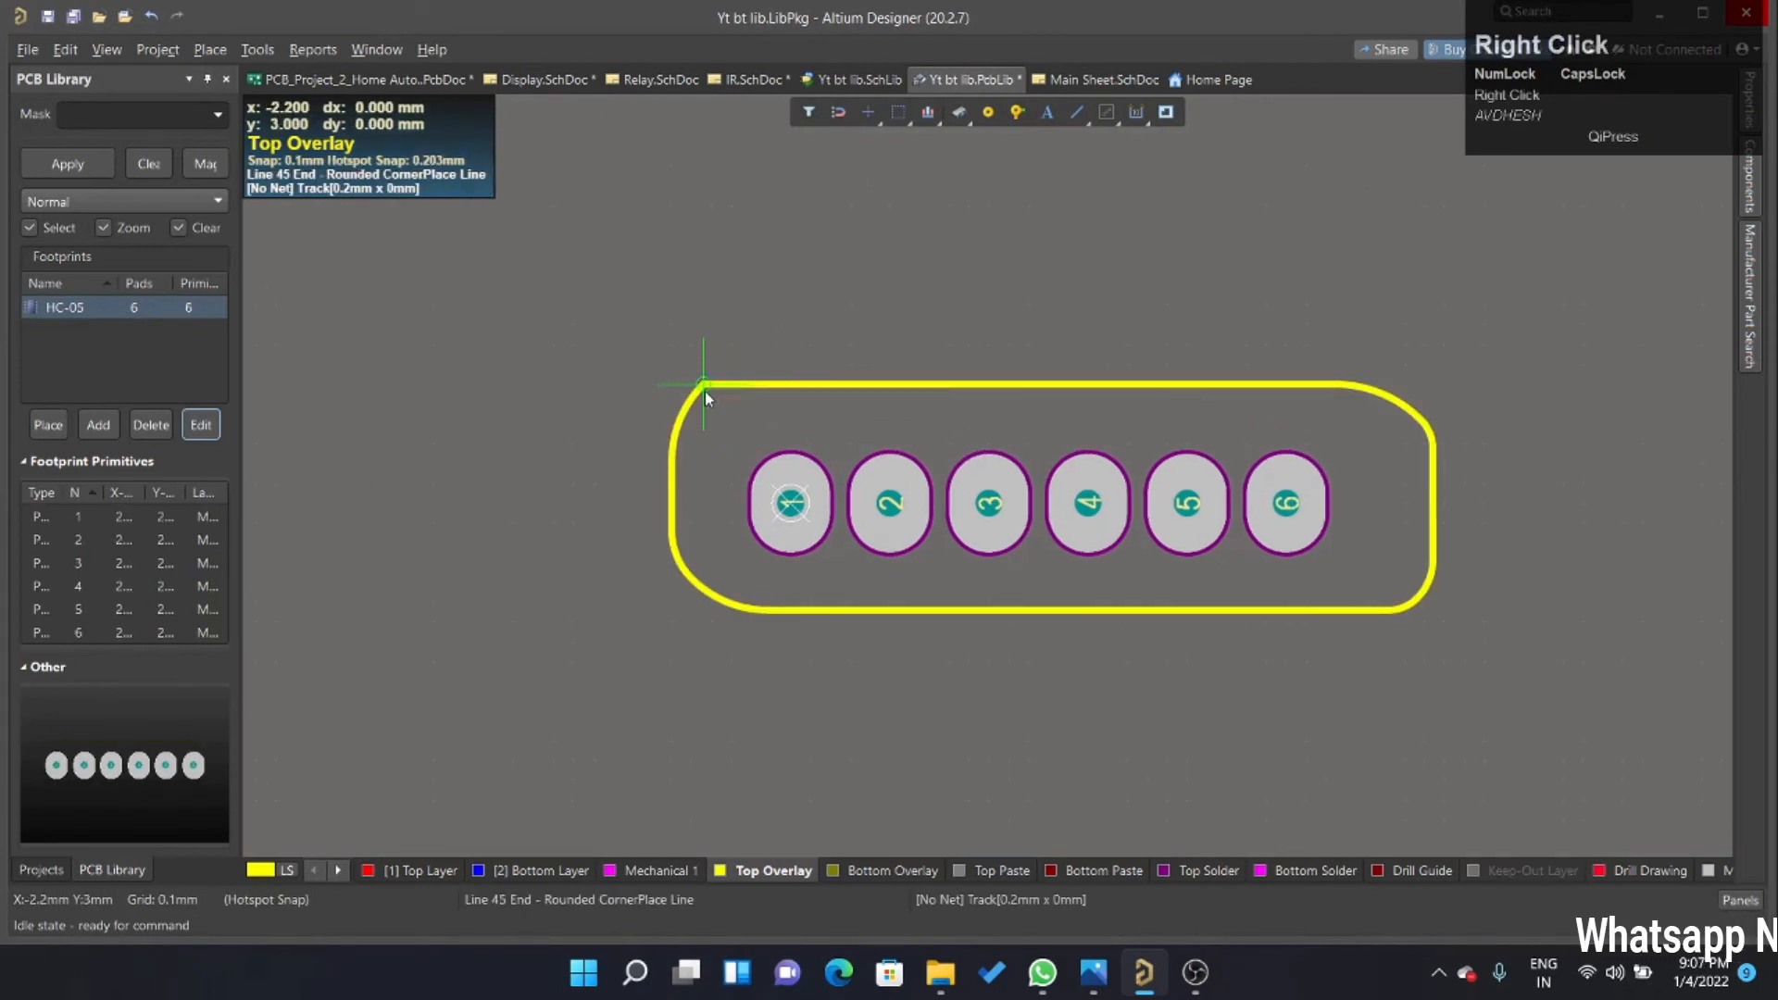
right_click(787, 453)
ctrl+scroll(1178, 559, down, 2)
ctrl+scroll(1179, 560, up, 2)
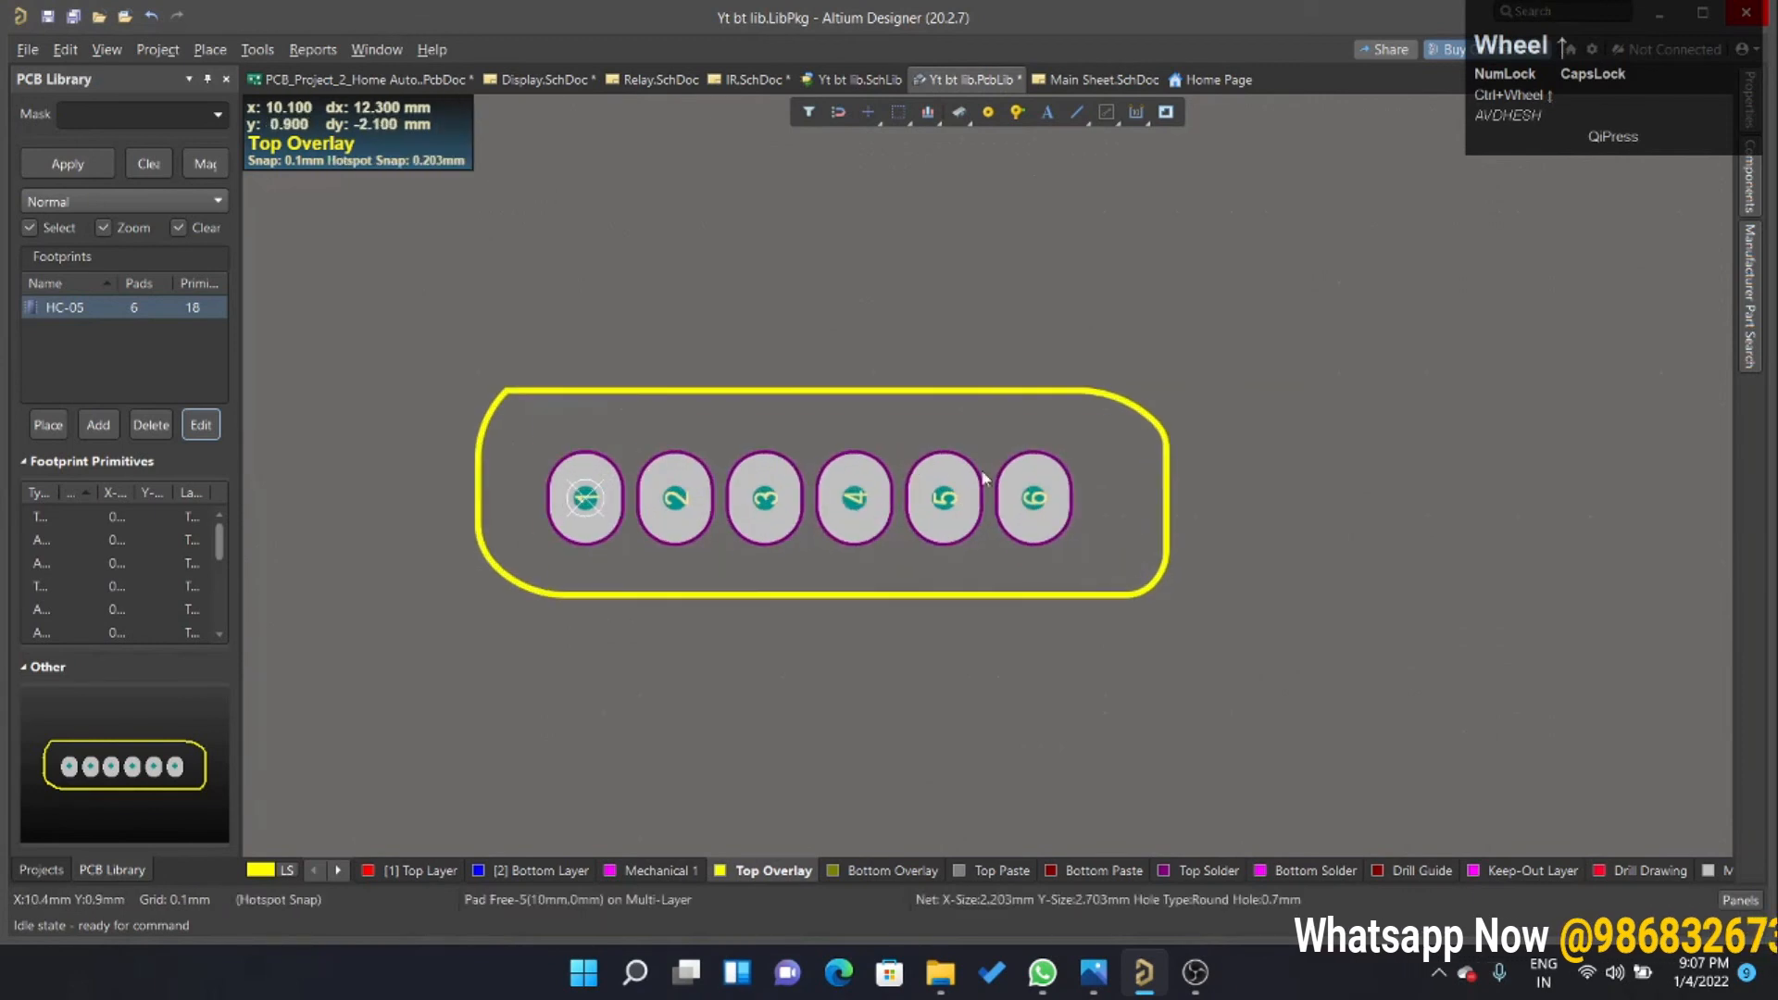
key(ctrl+s)
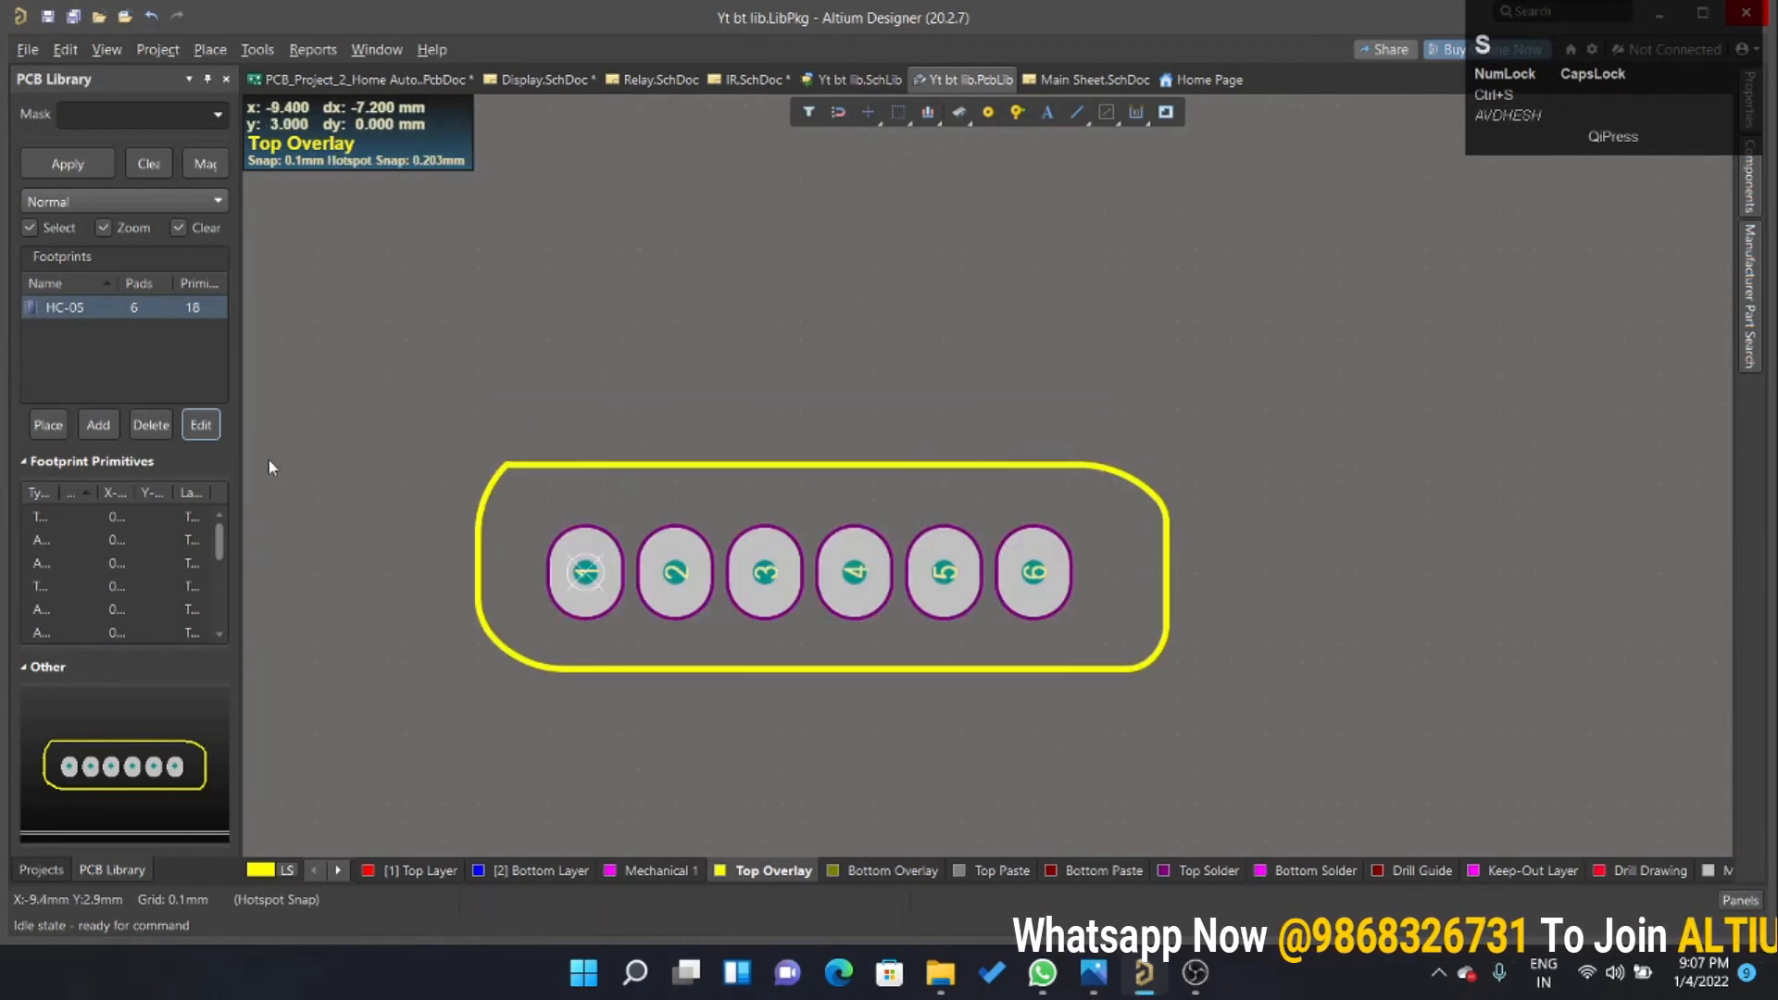
Add a footprint model to the HC-05 symbol in Yt bt lib.SchLib, choosing HC-05 from Yt bt lib.PcbLib.
click(50, 870)
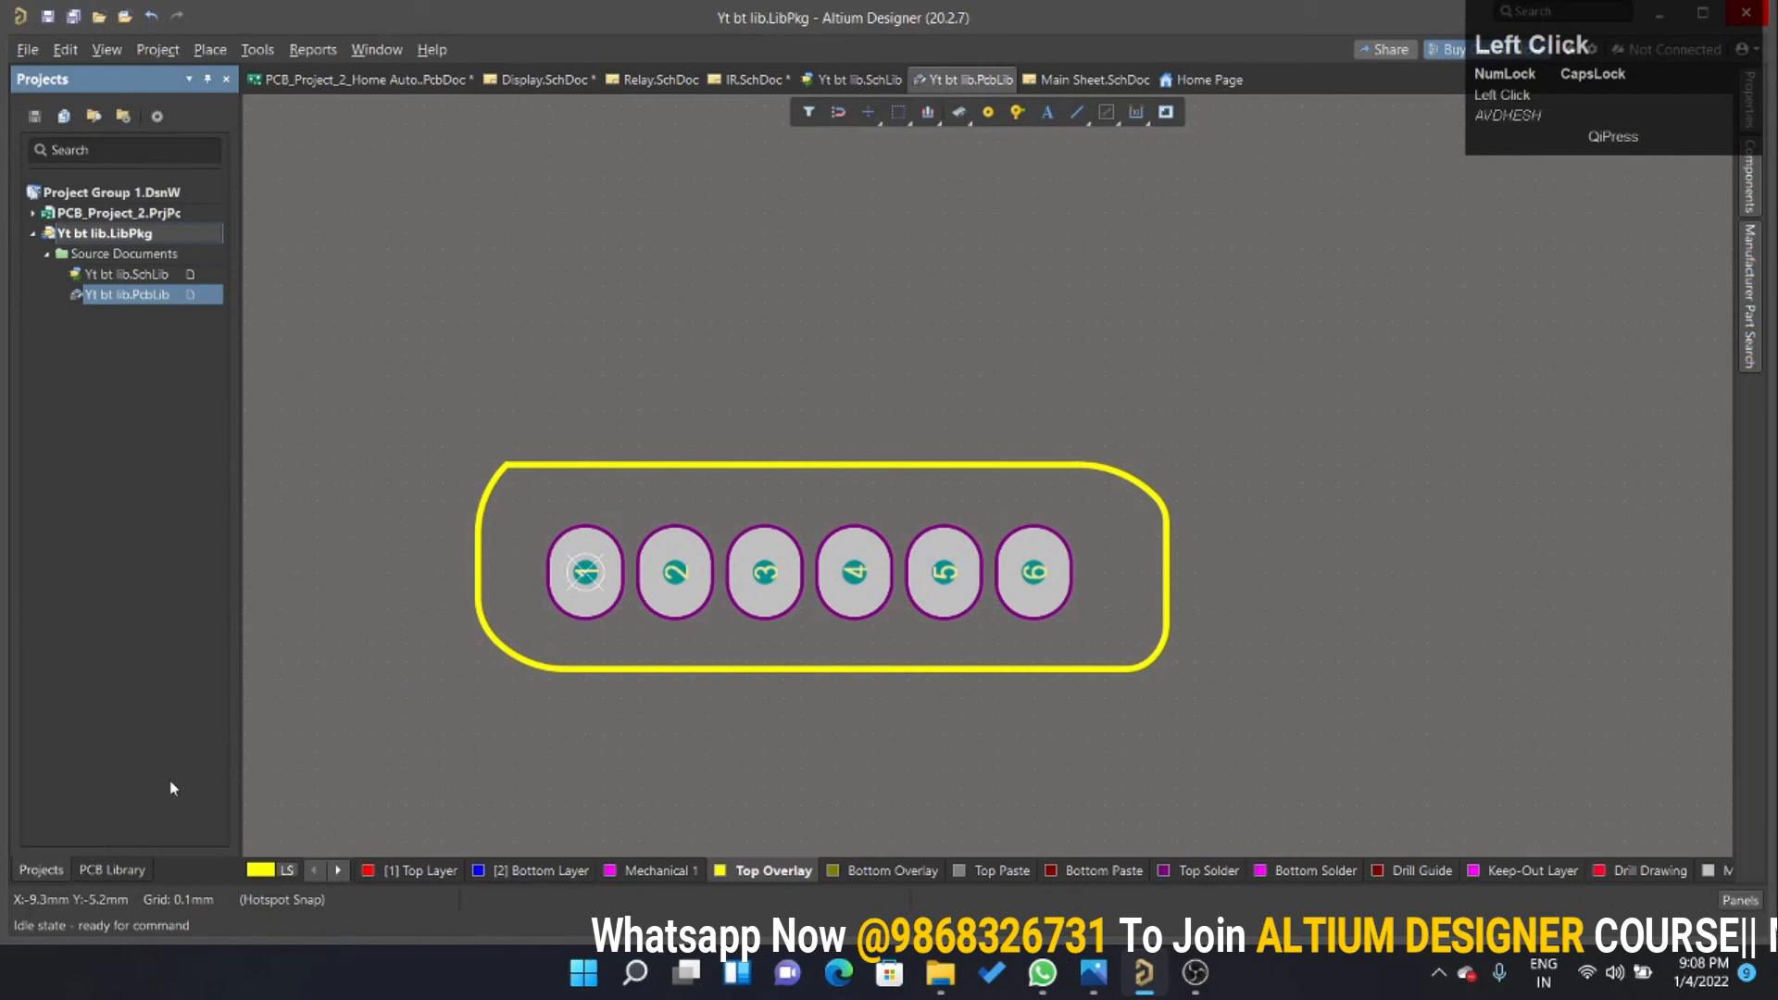
click(121, 274)
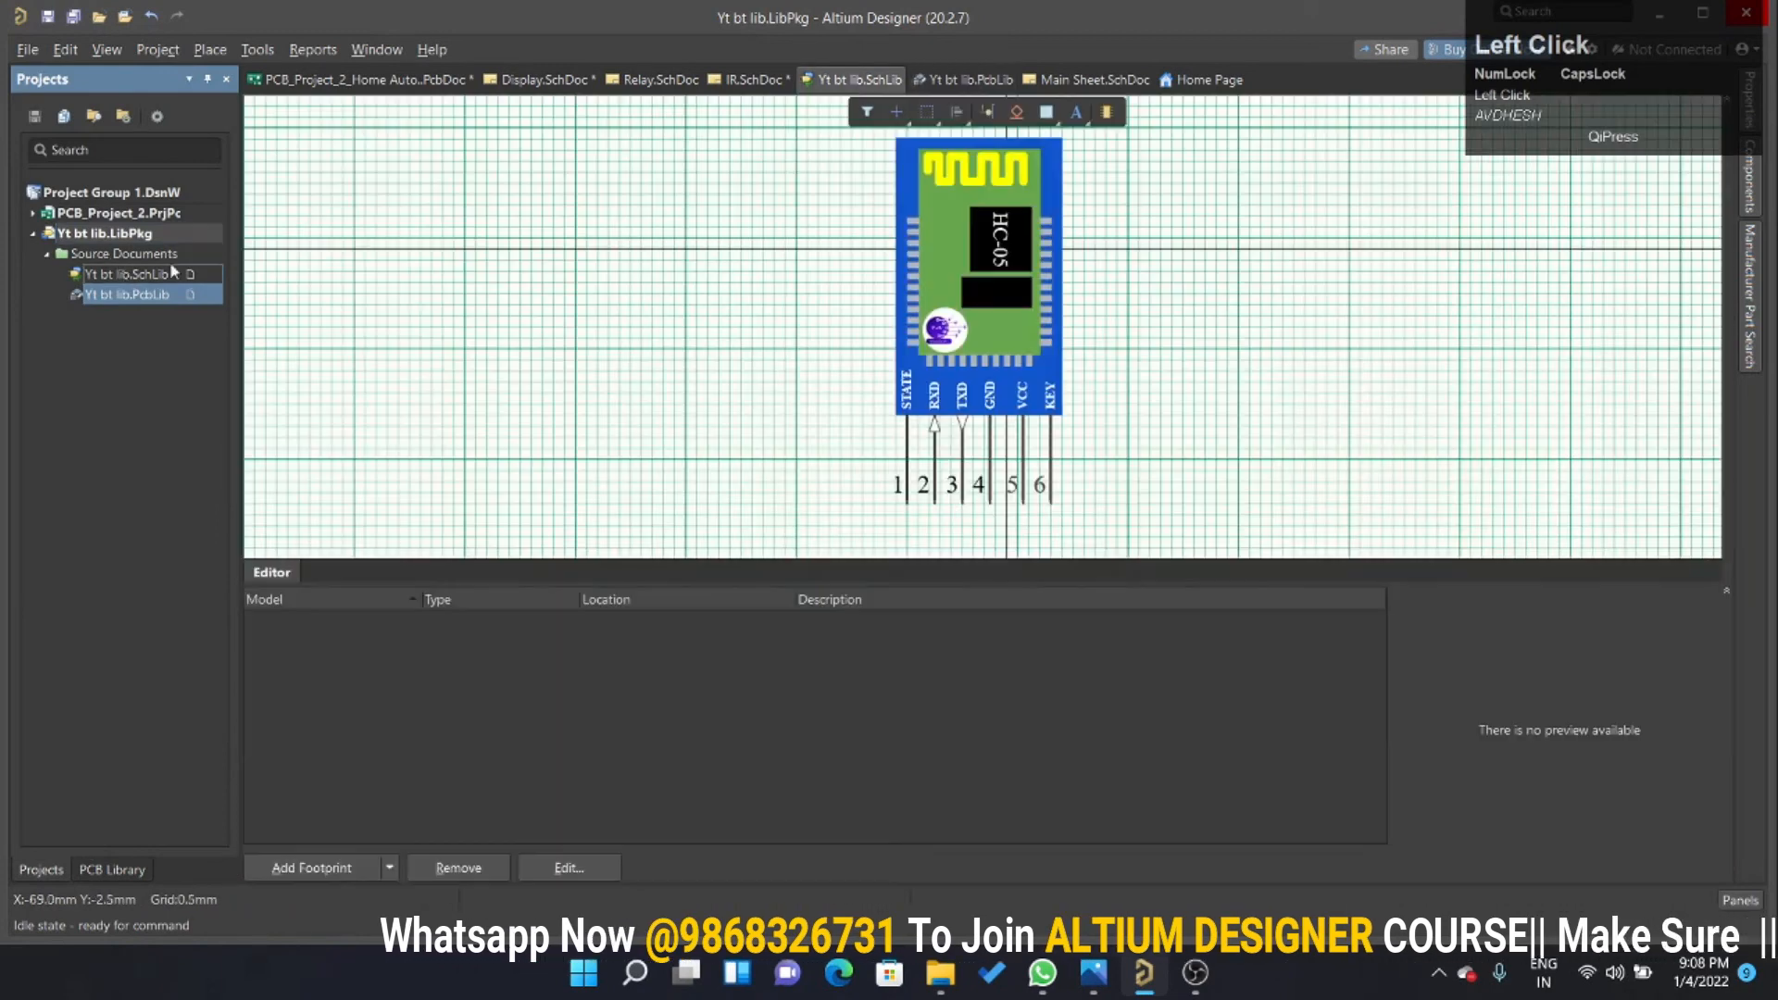
click(312, 867)
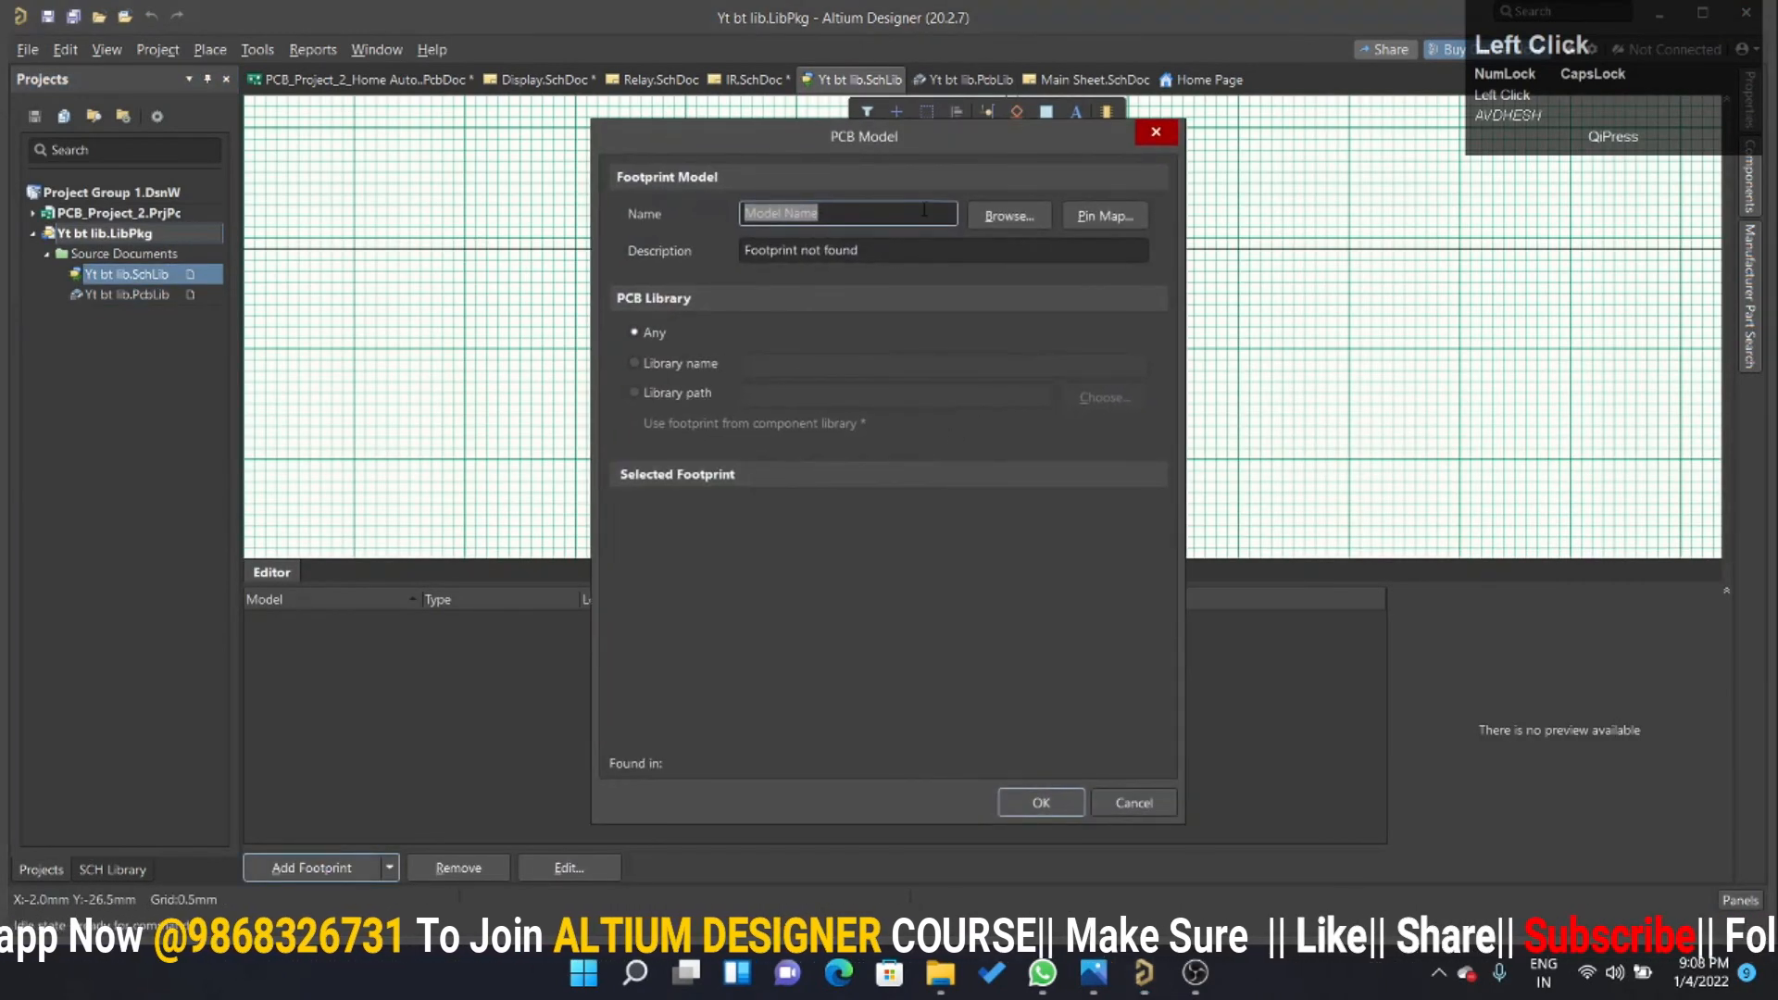
click(1009, 216)
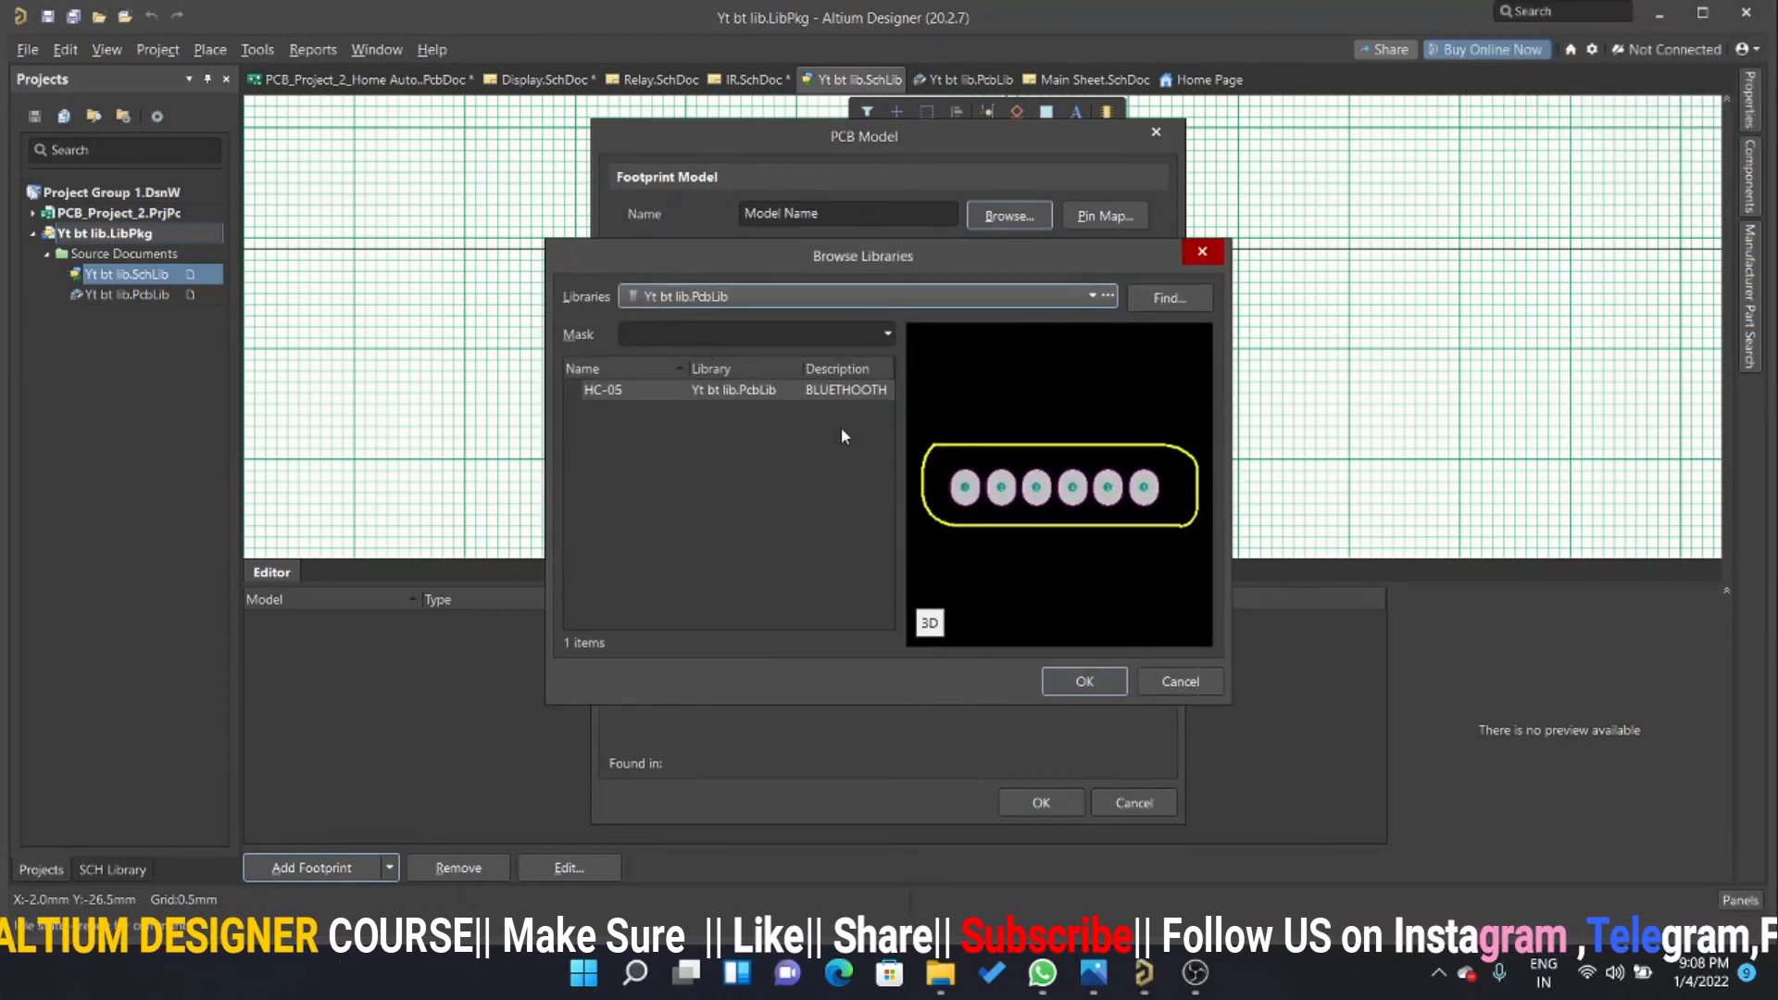
click(602, 390)
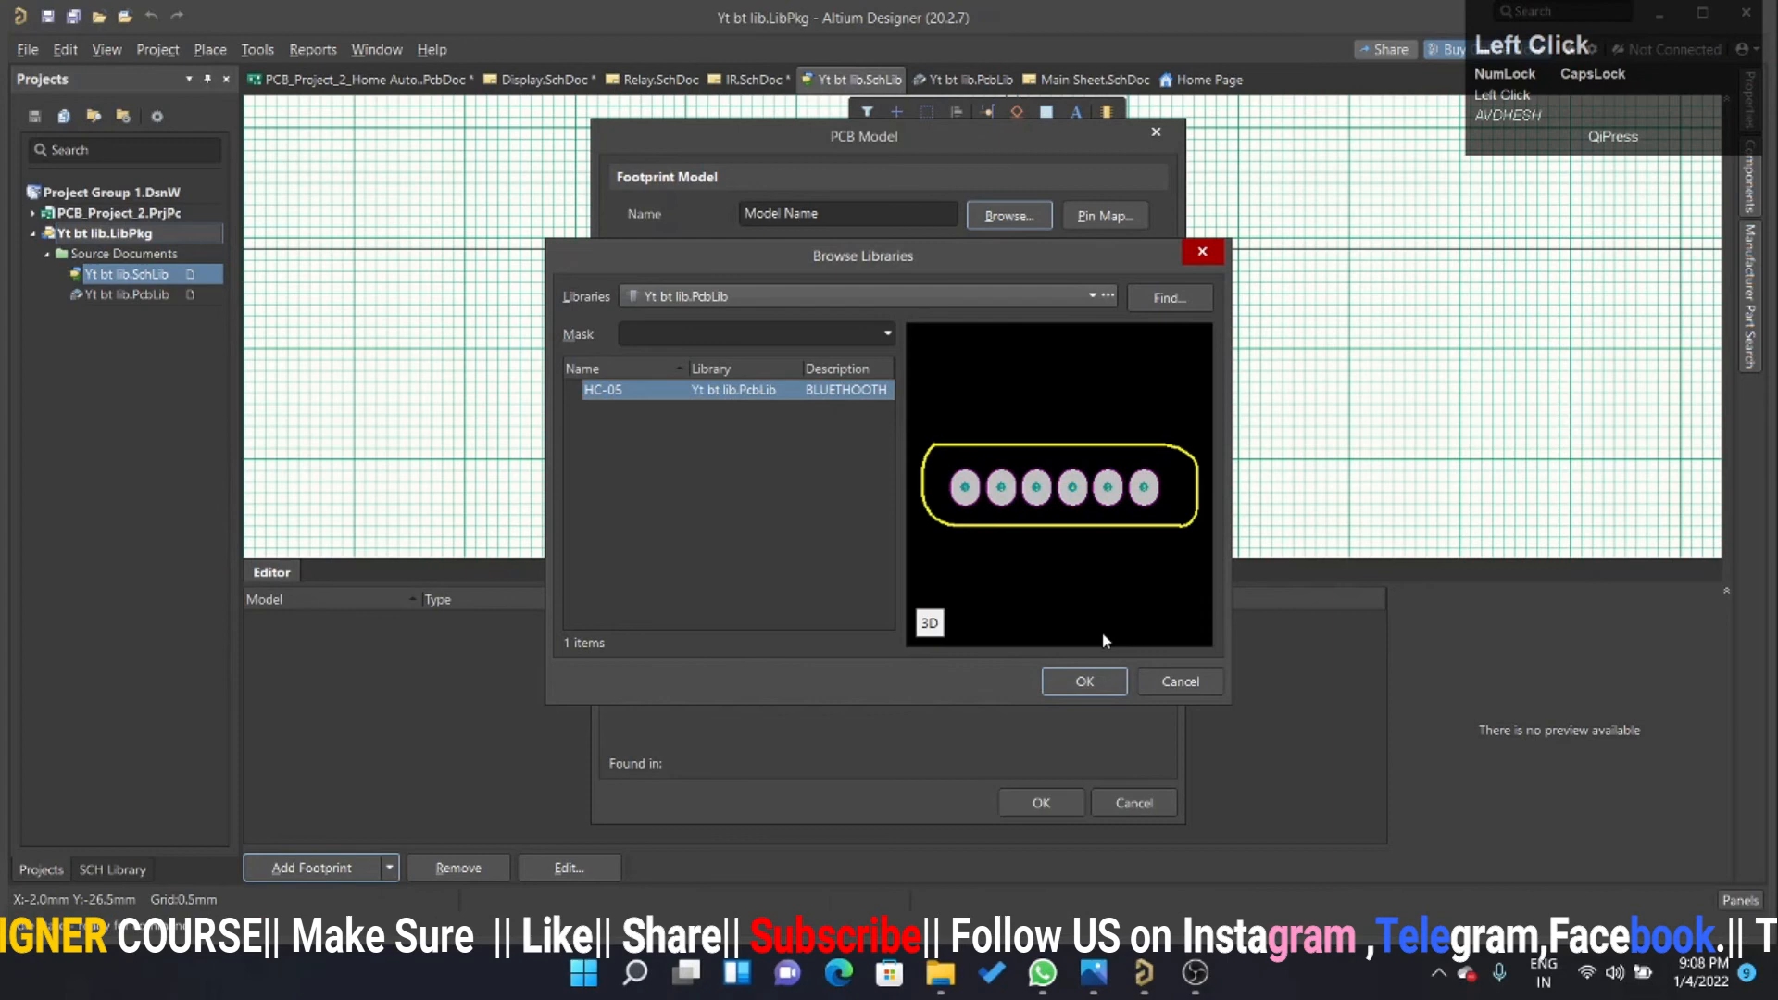
click(1085, 681)
Check the footprint's pin map, accept the link to the symbol, and save the schematic library.
click(1104, 216)
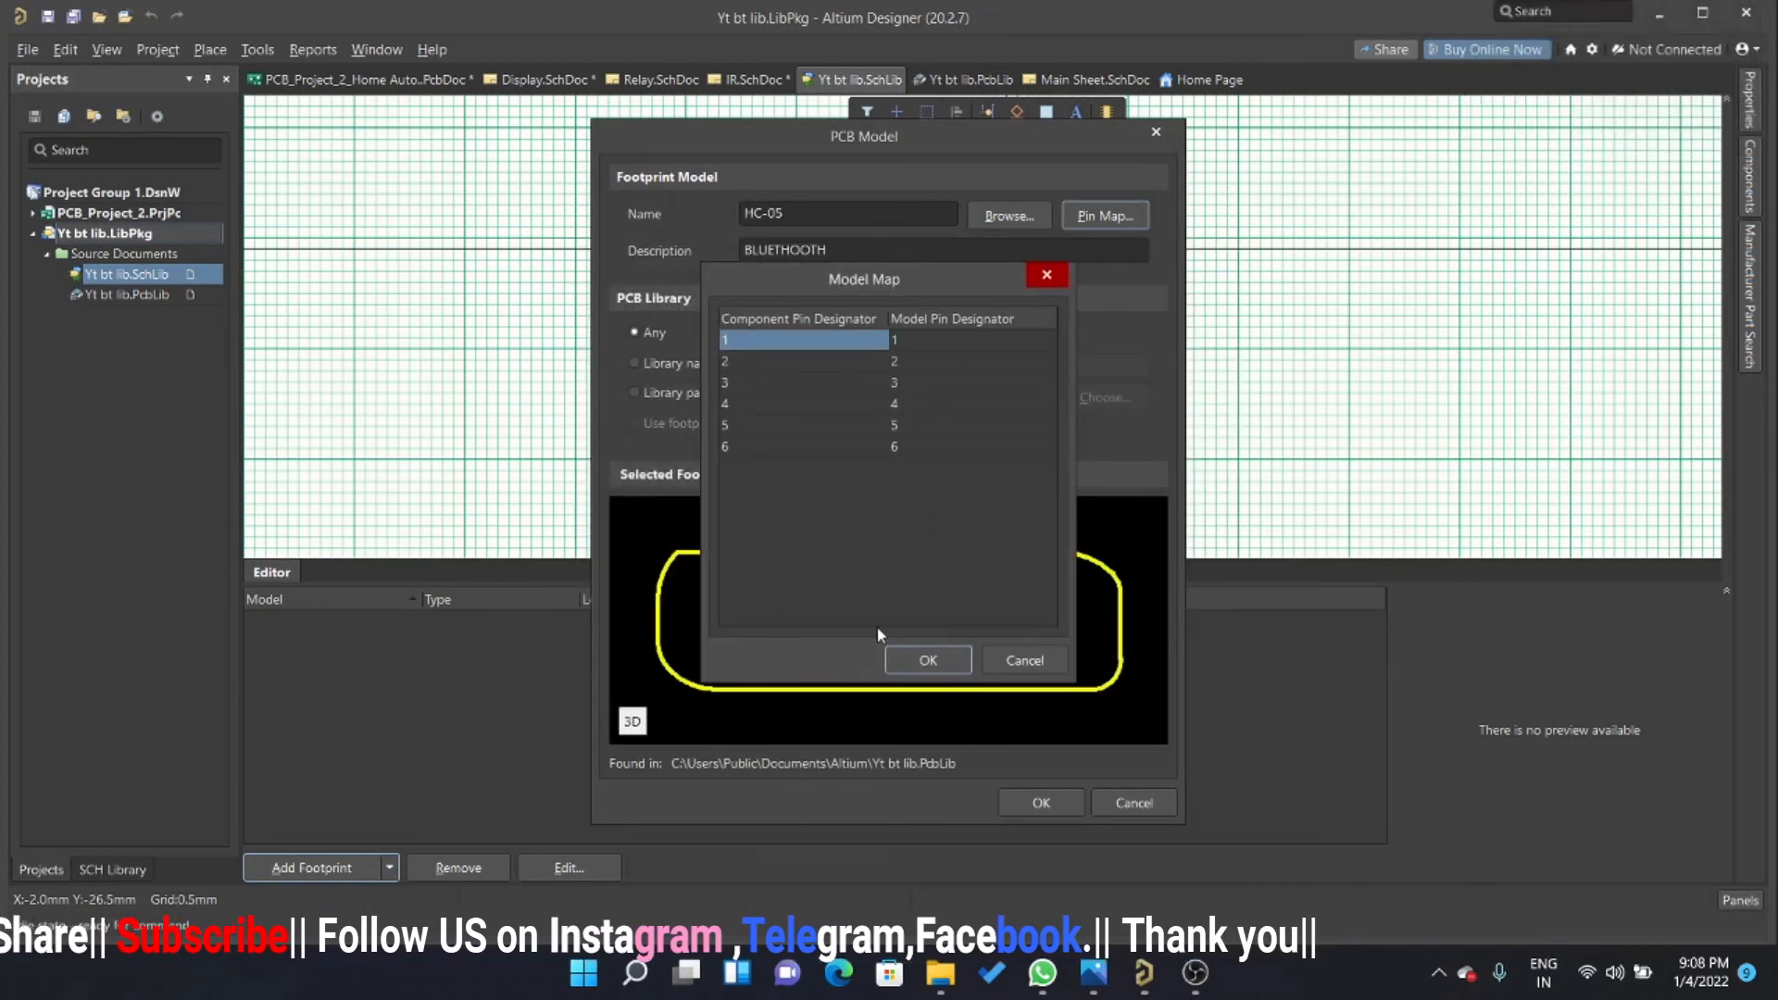
click(950, 663)
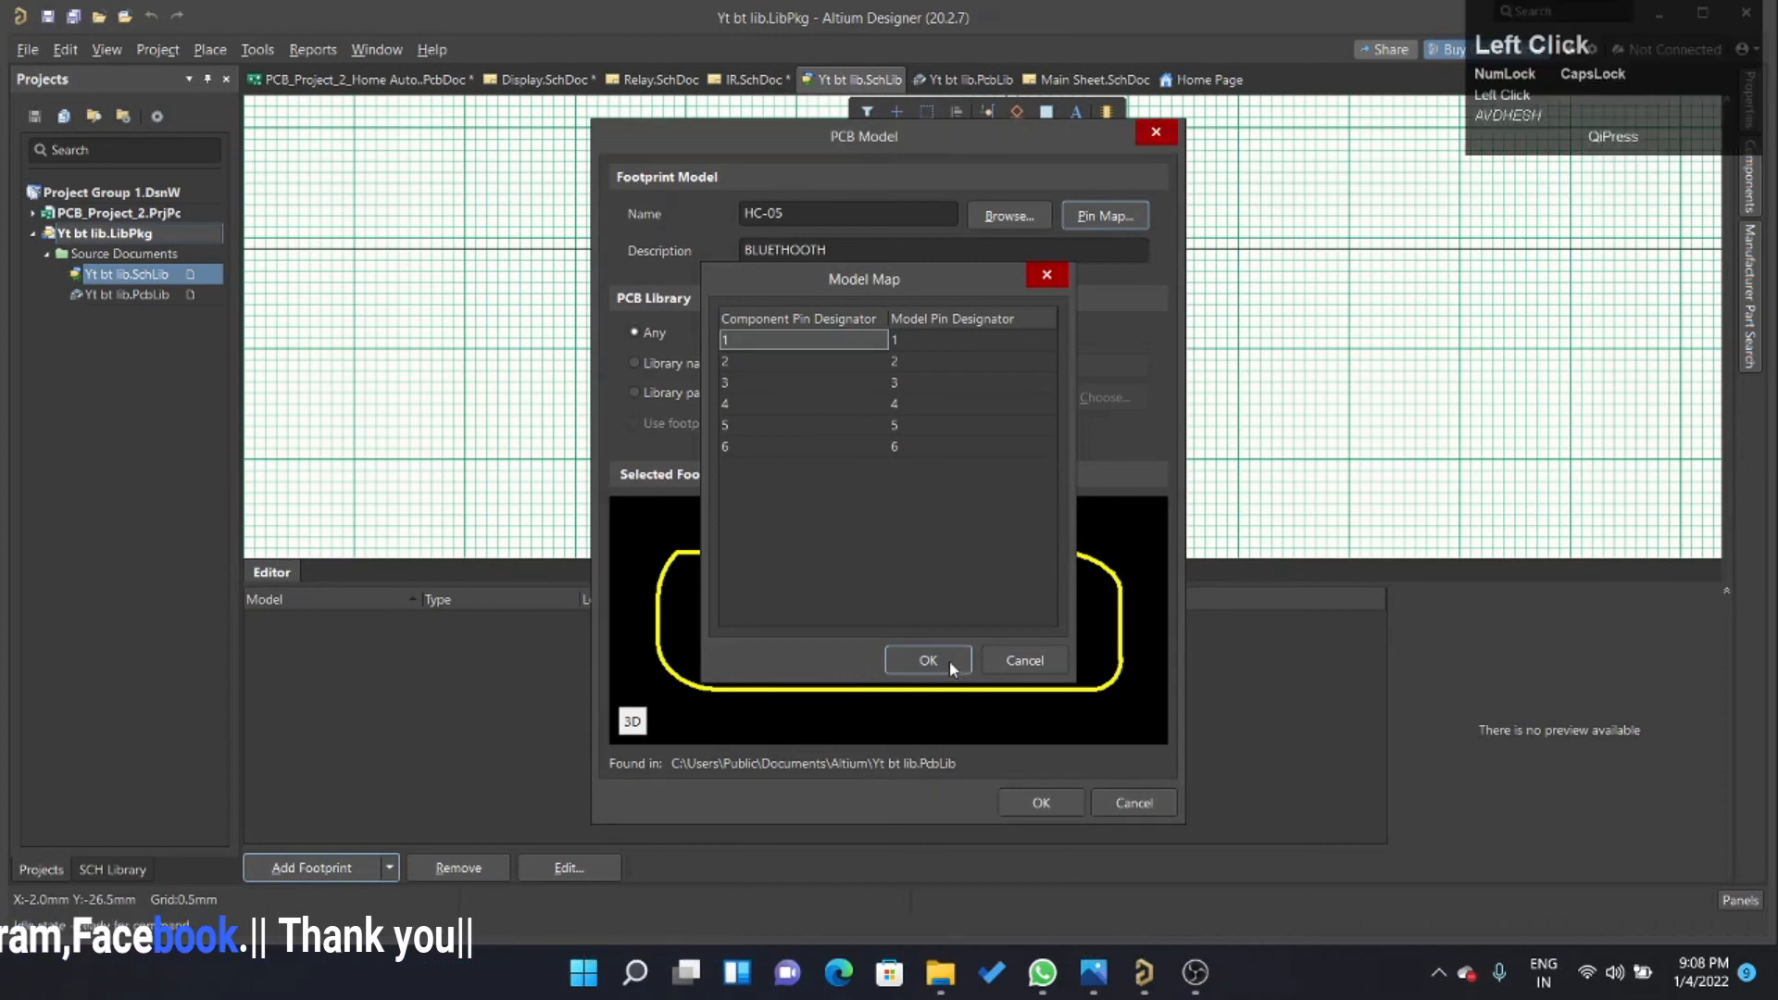
click(1048, 801)
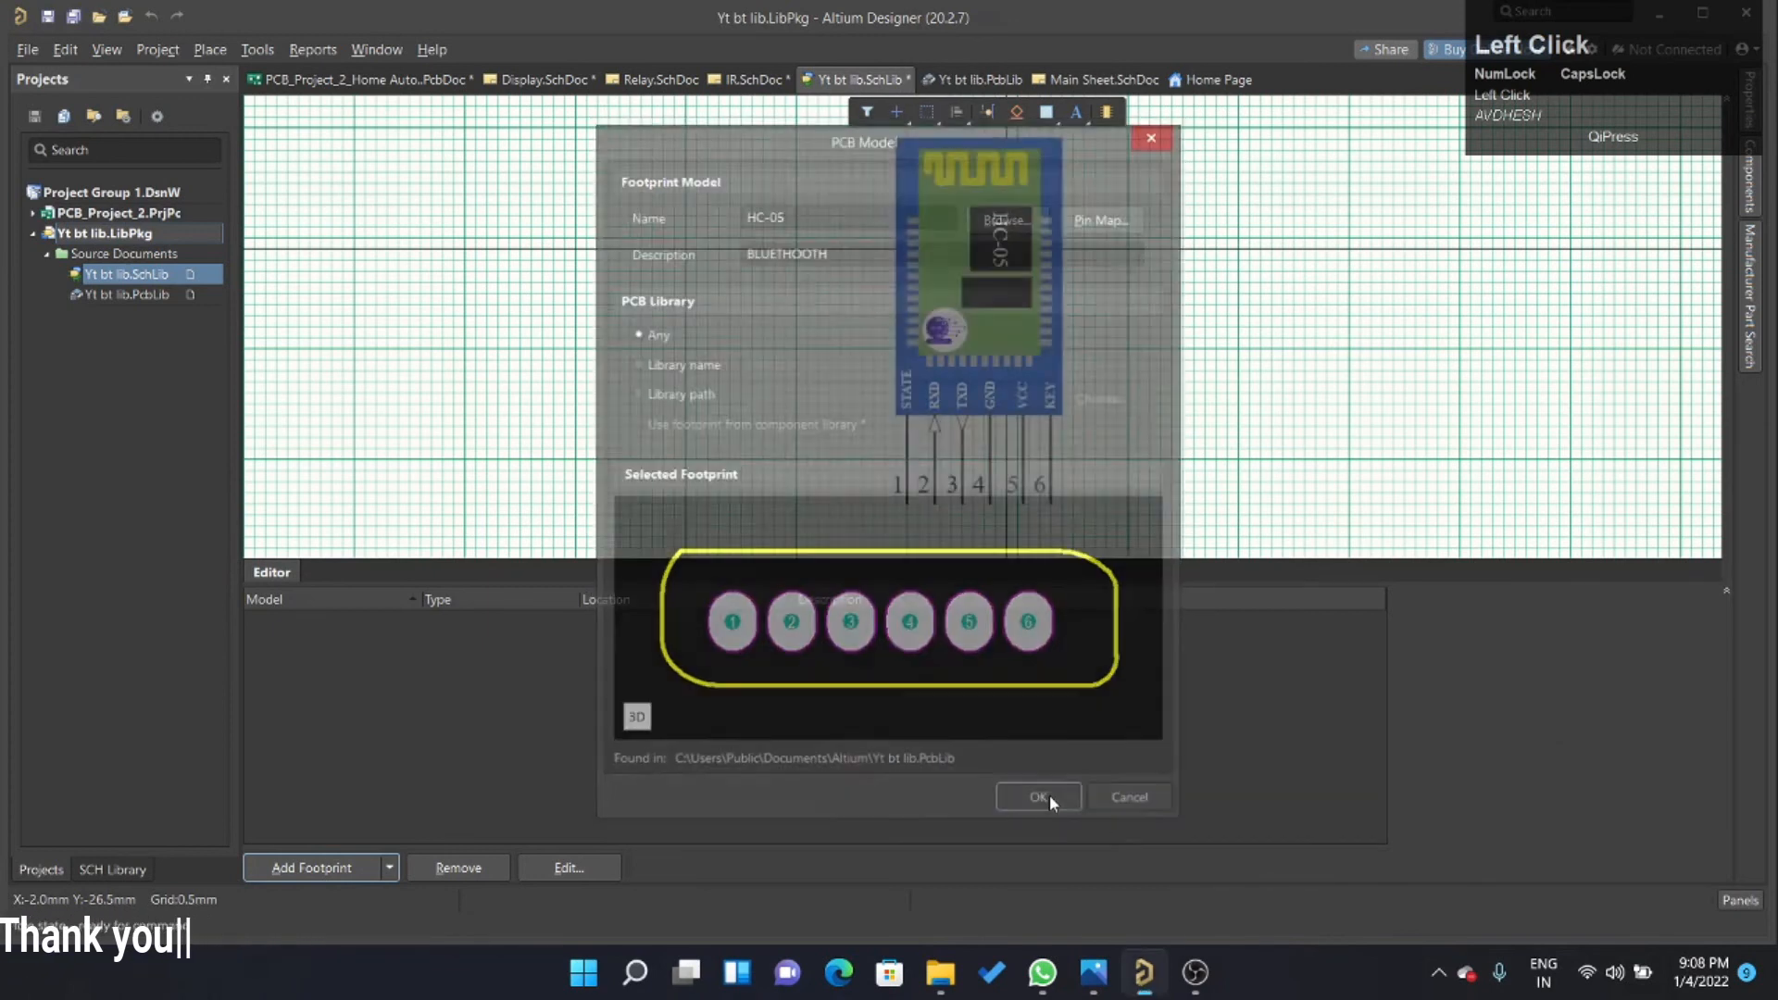
ctrl+scroll(975, 501, up, 1)
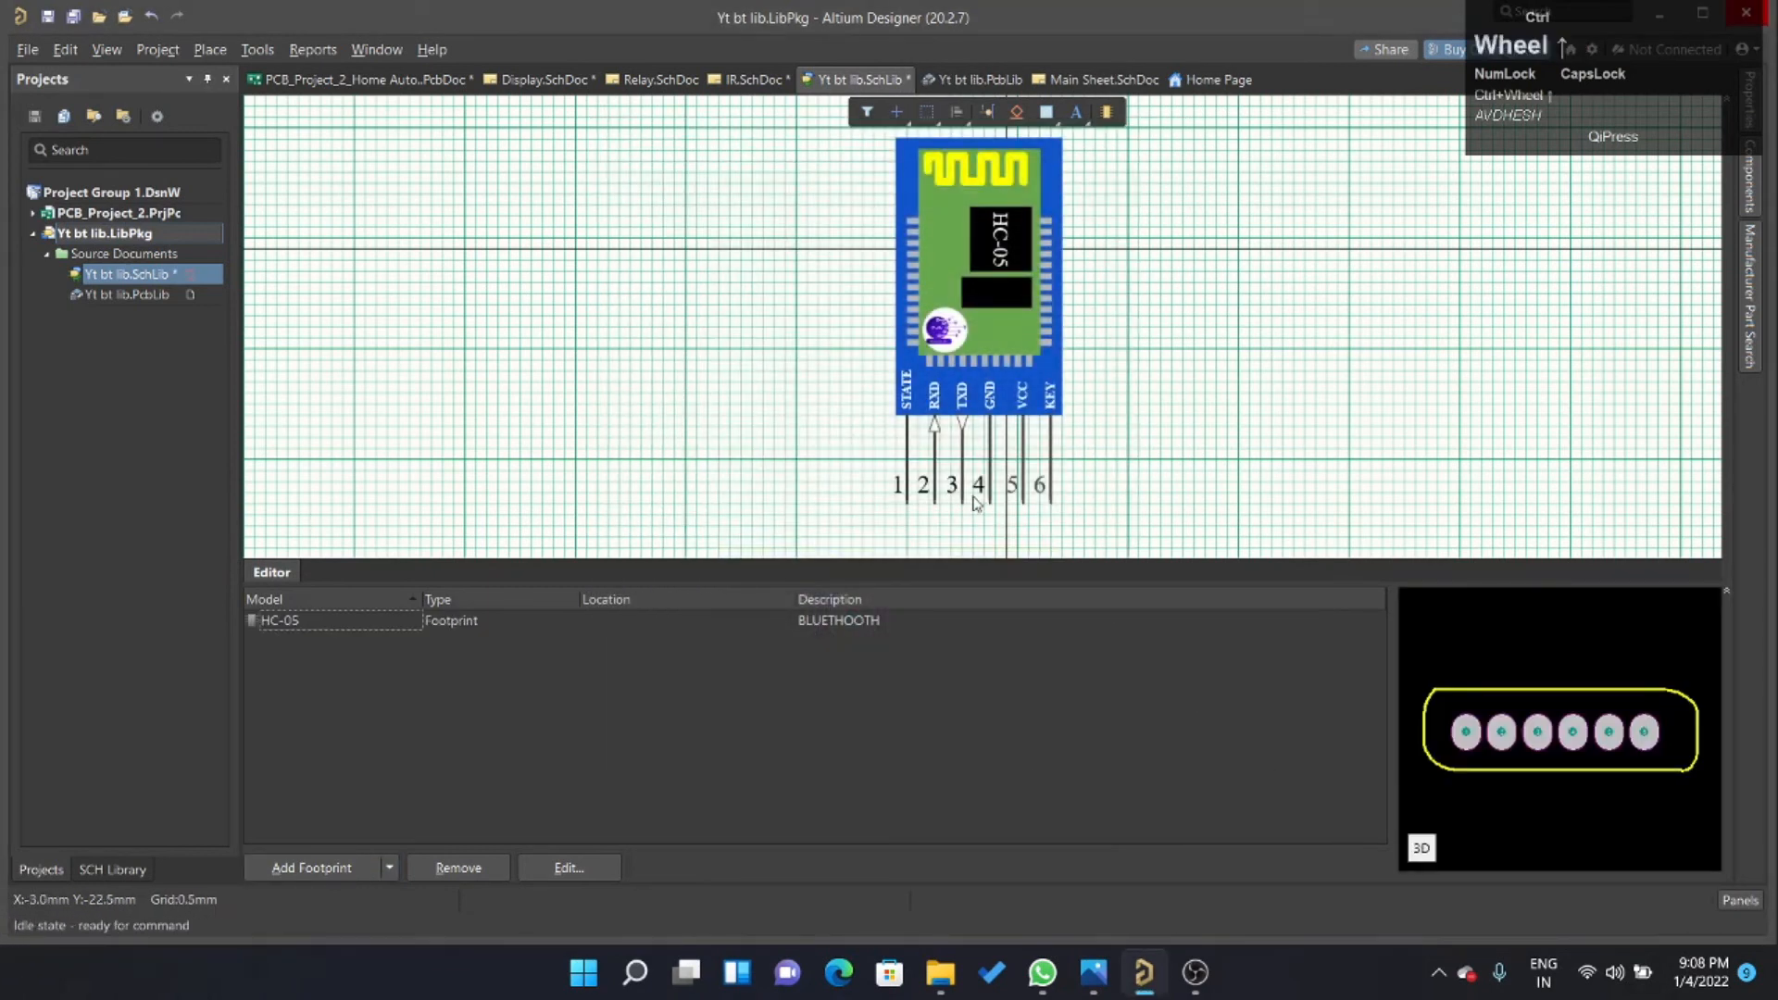
click(907, 493)
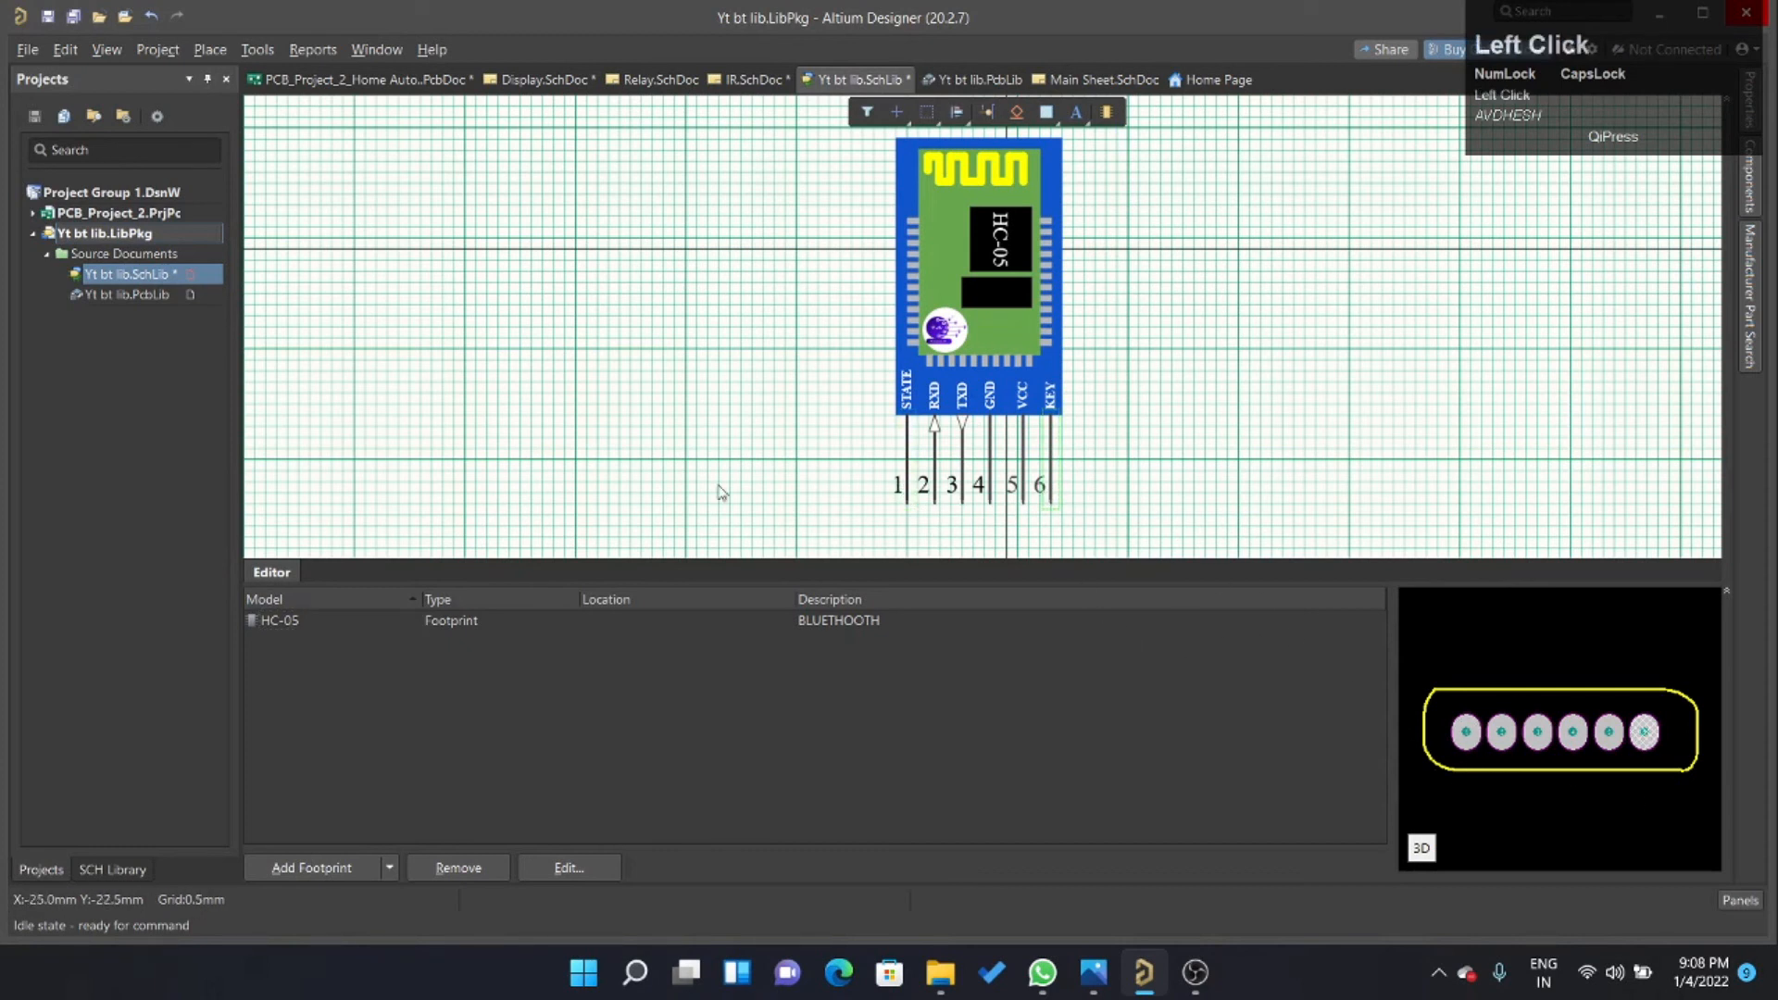
click(991, 500)
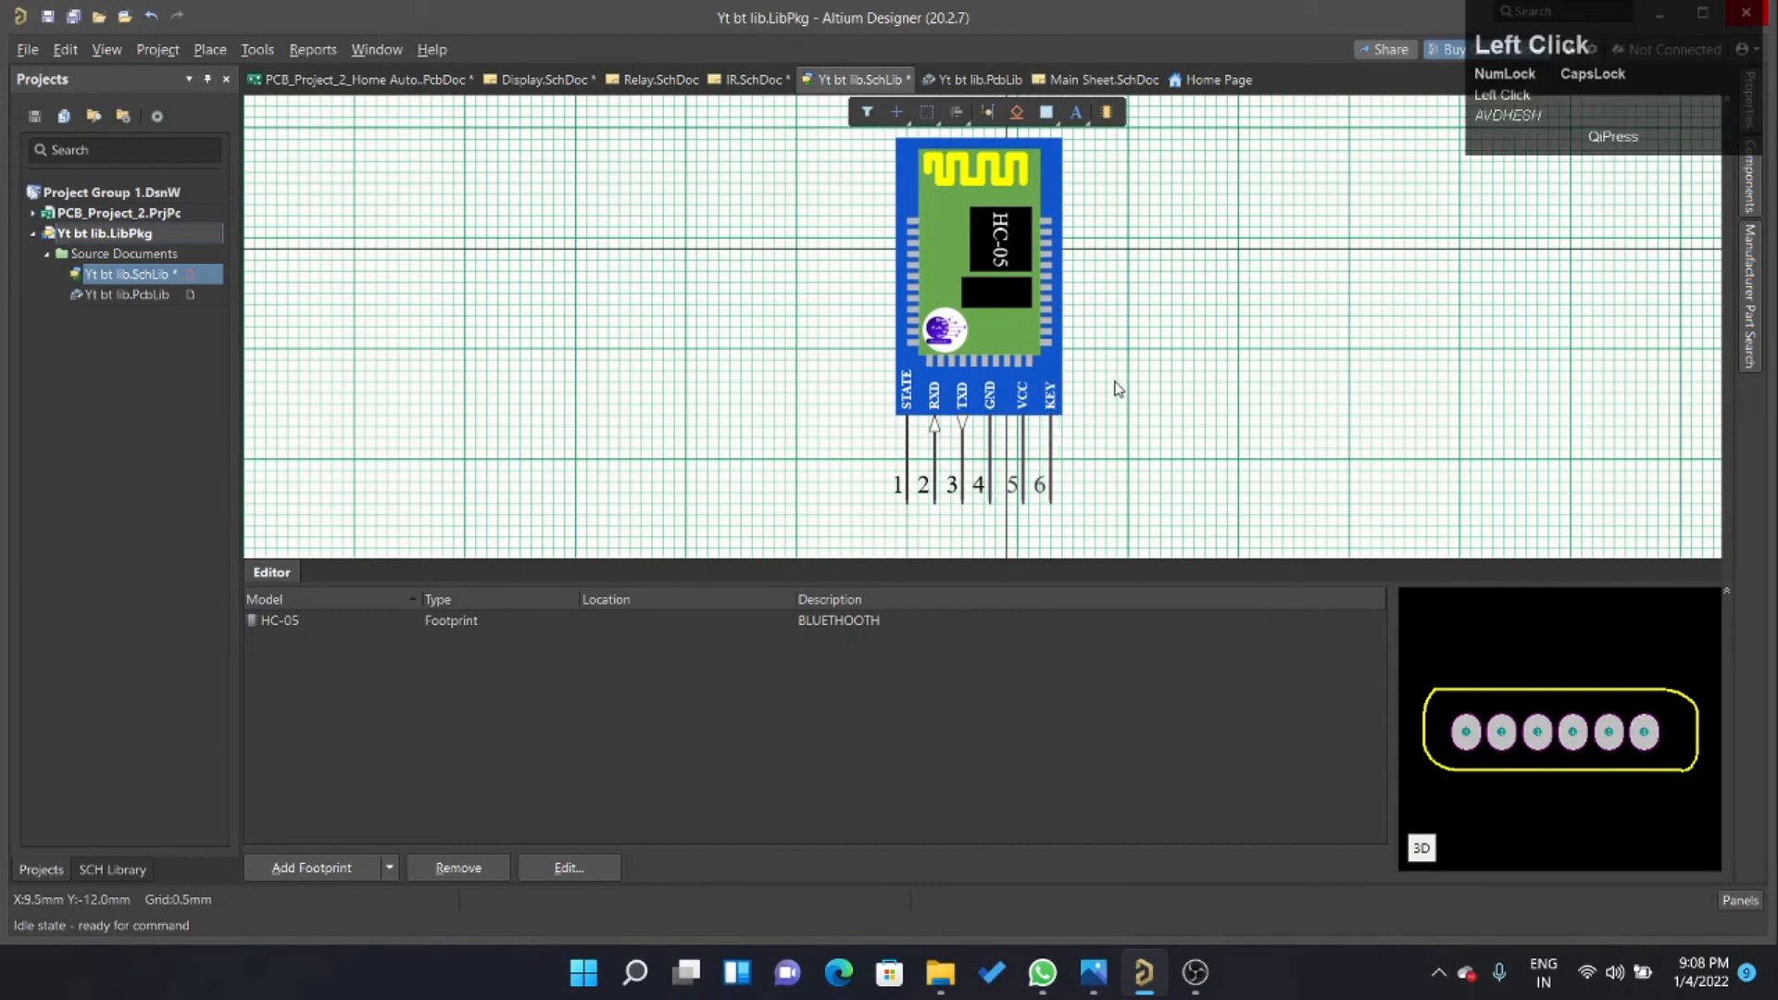
key(ctrl+s)
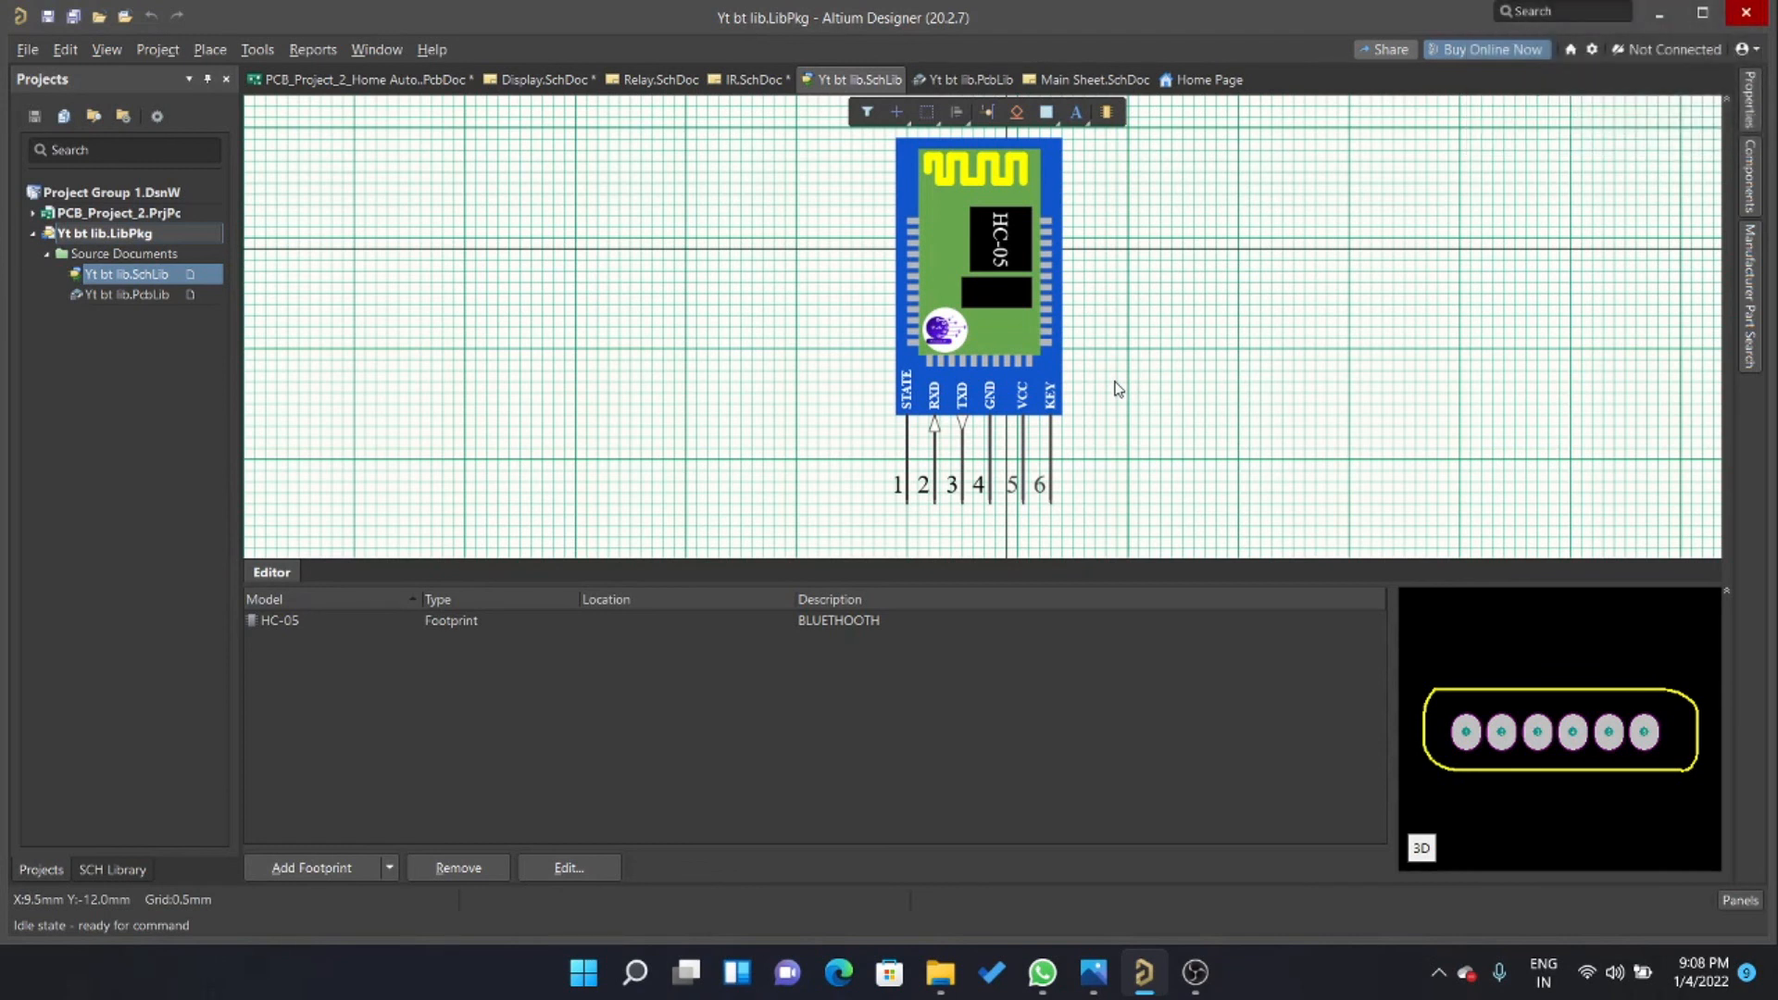
Compile the integrated library Yt bt lib.LibPkg.
right_click(76, 224)
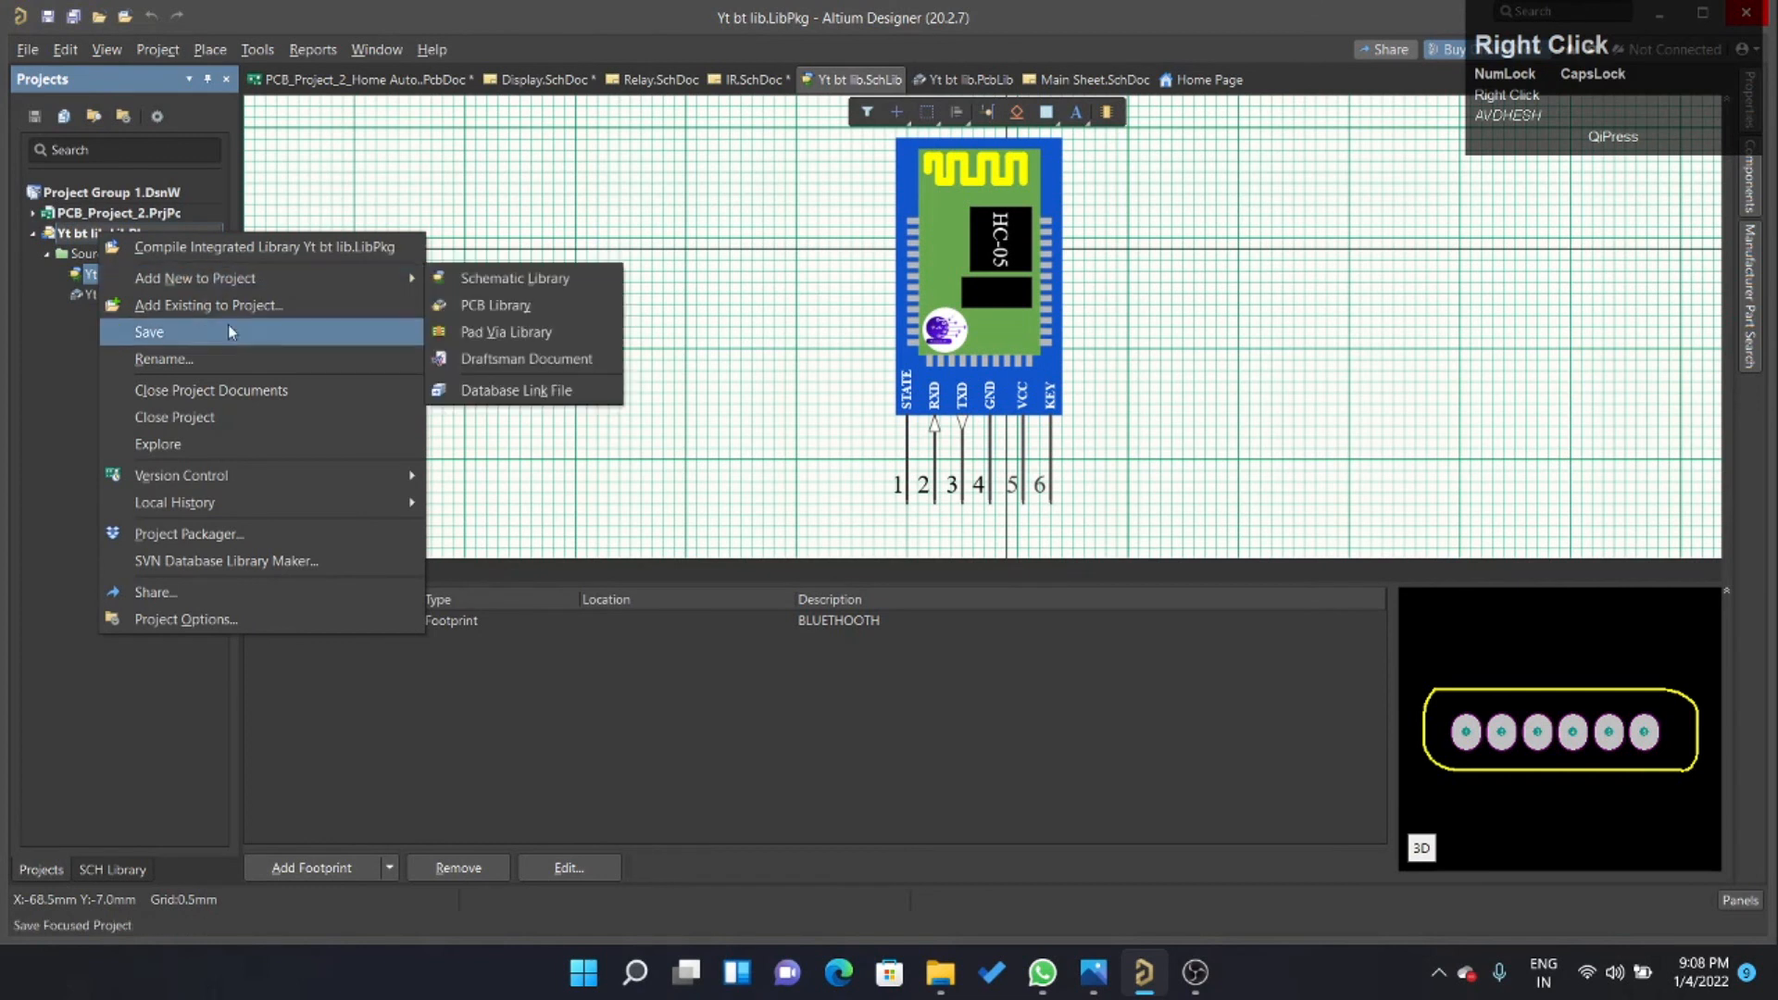
click(212, 249)
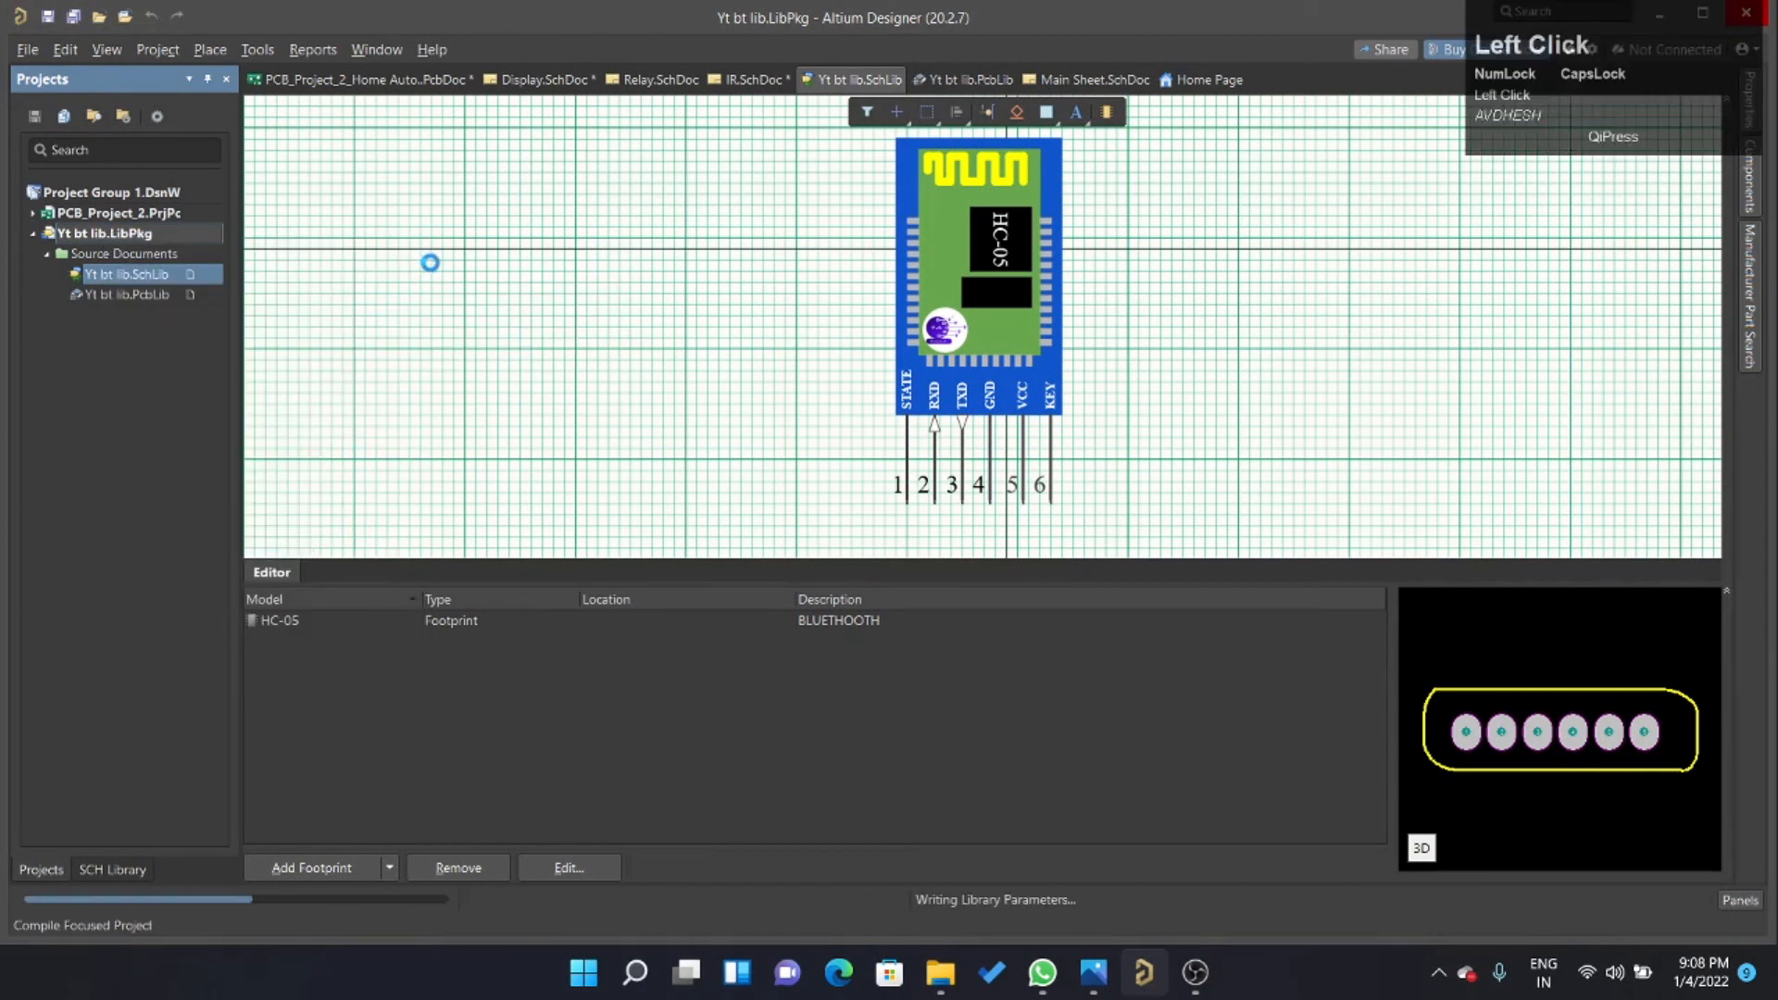
right_click(159, 234)
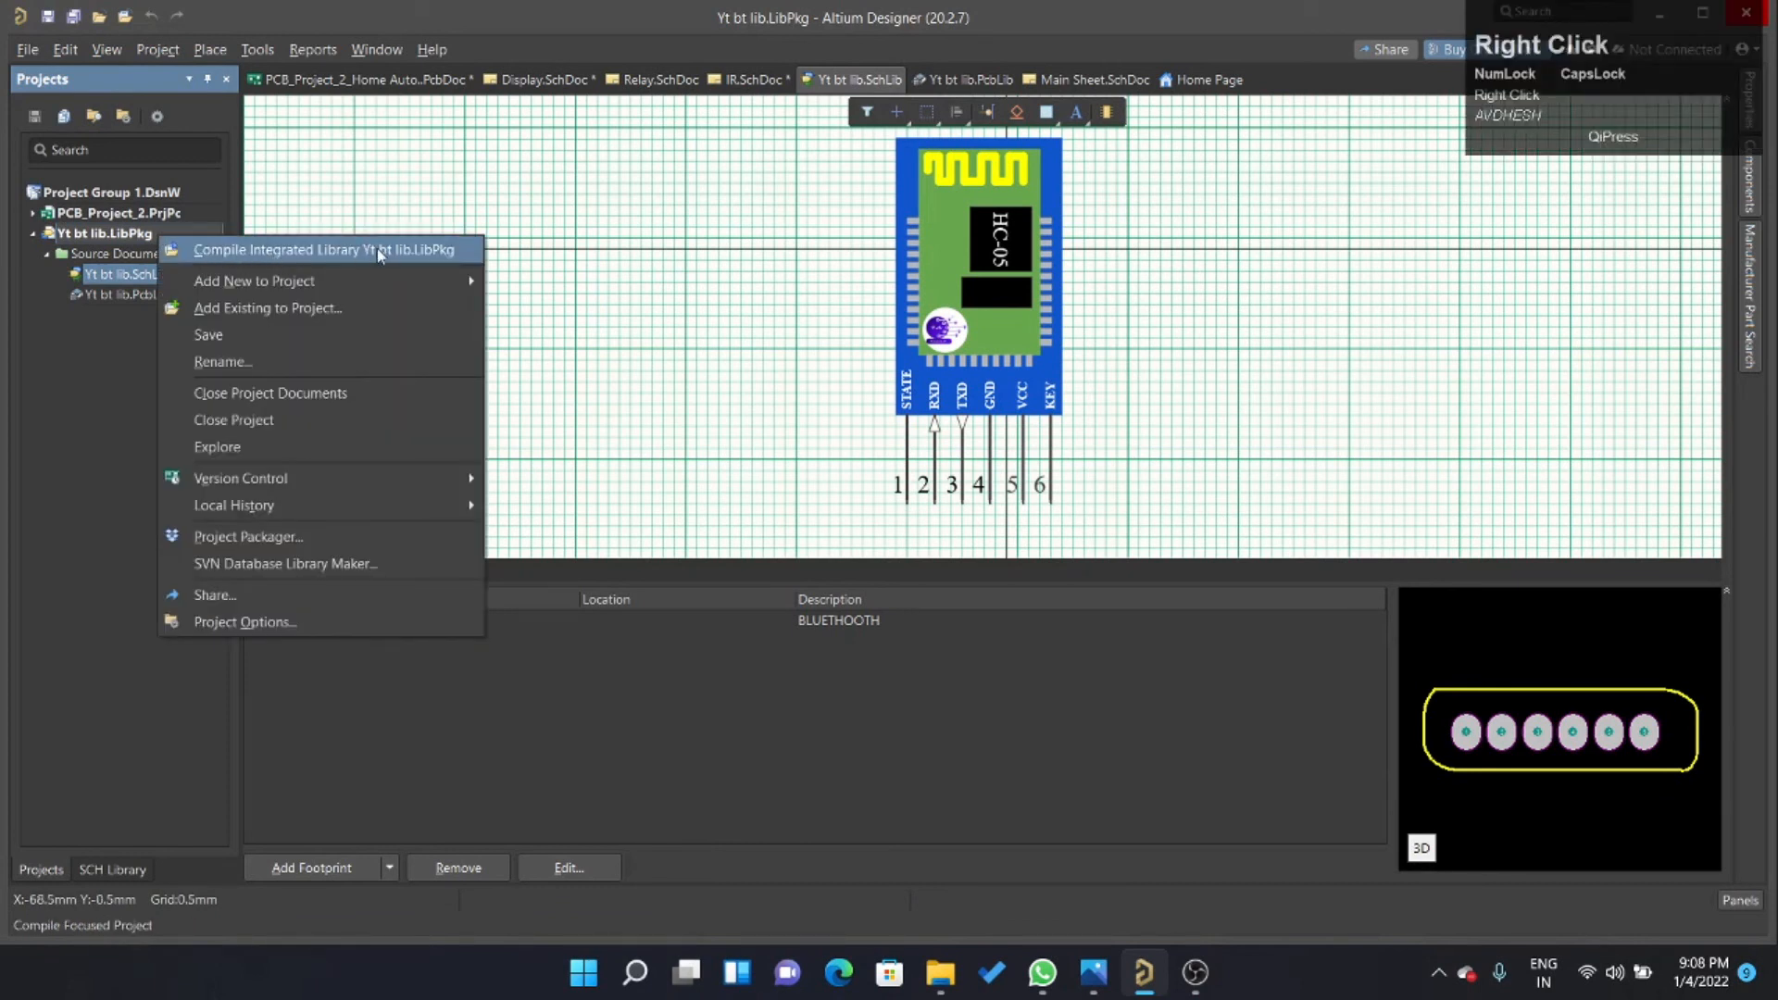
click(377, 250)
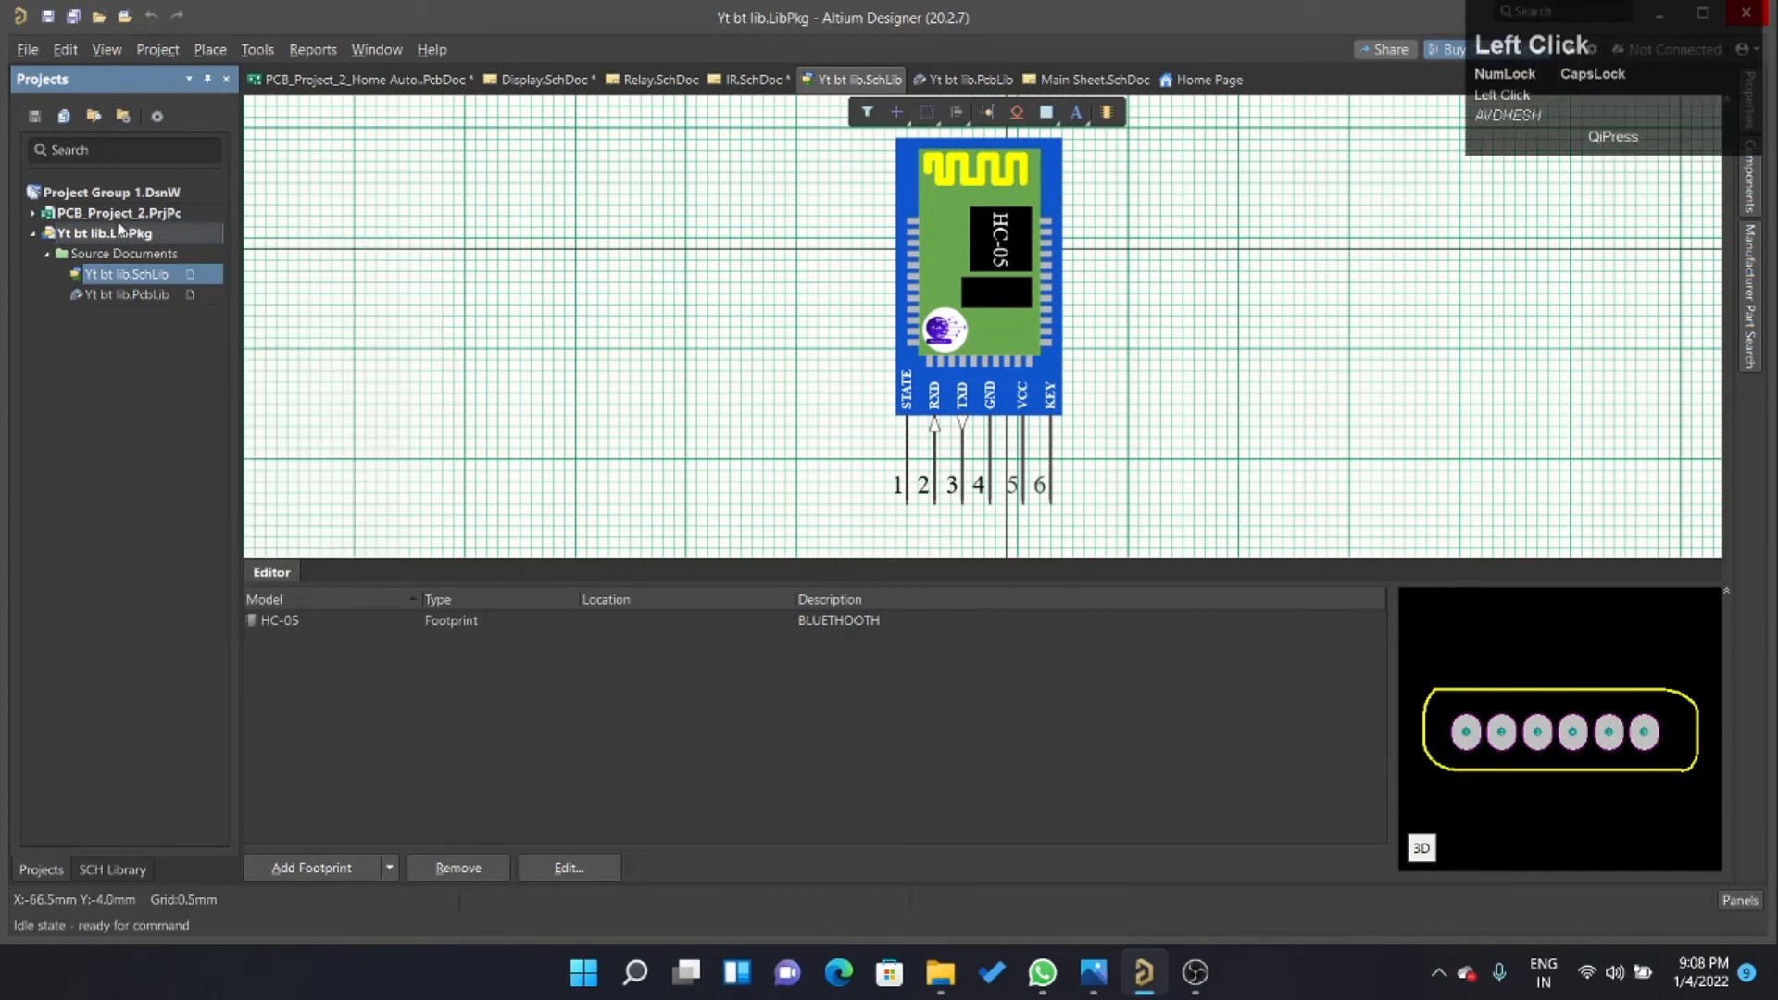
Open the Main Sheet schematic from the source documents of PCB_Project_2 and find free space beside the sheet symbols.
click(48, 211)
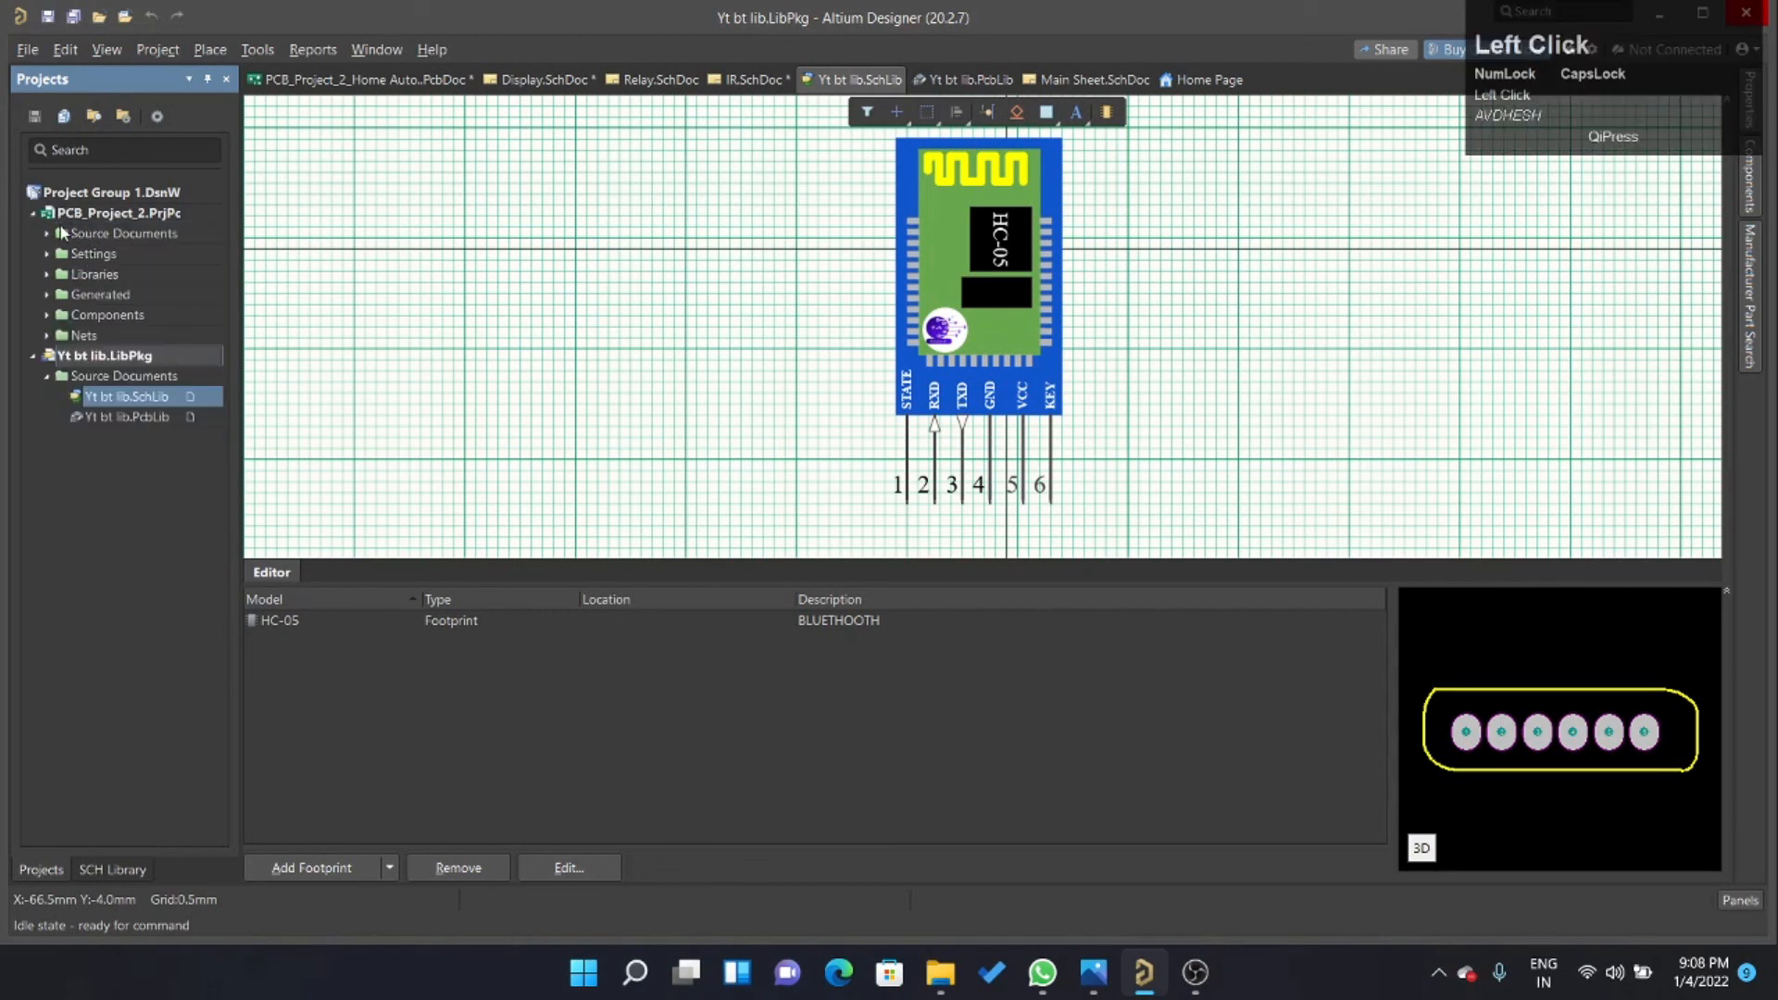
click(48, 234)
double_click(112, 255)
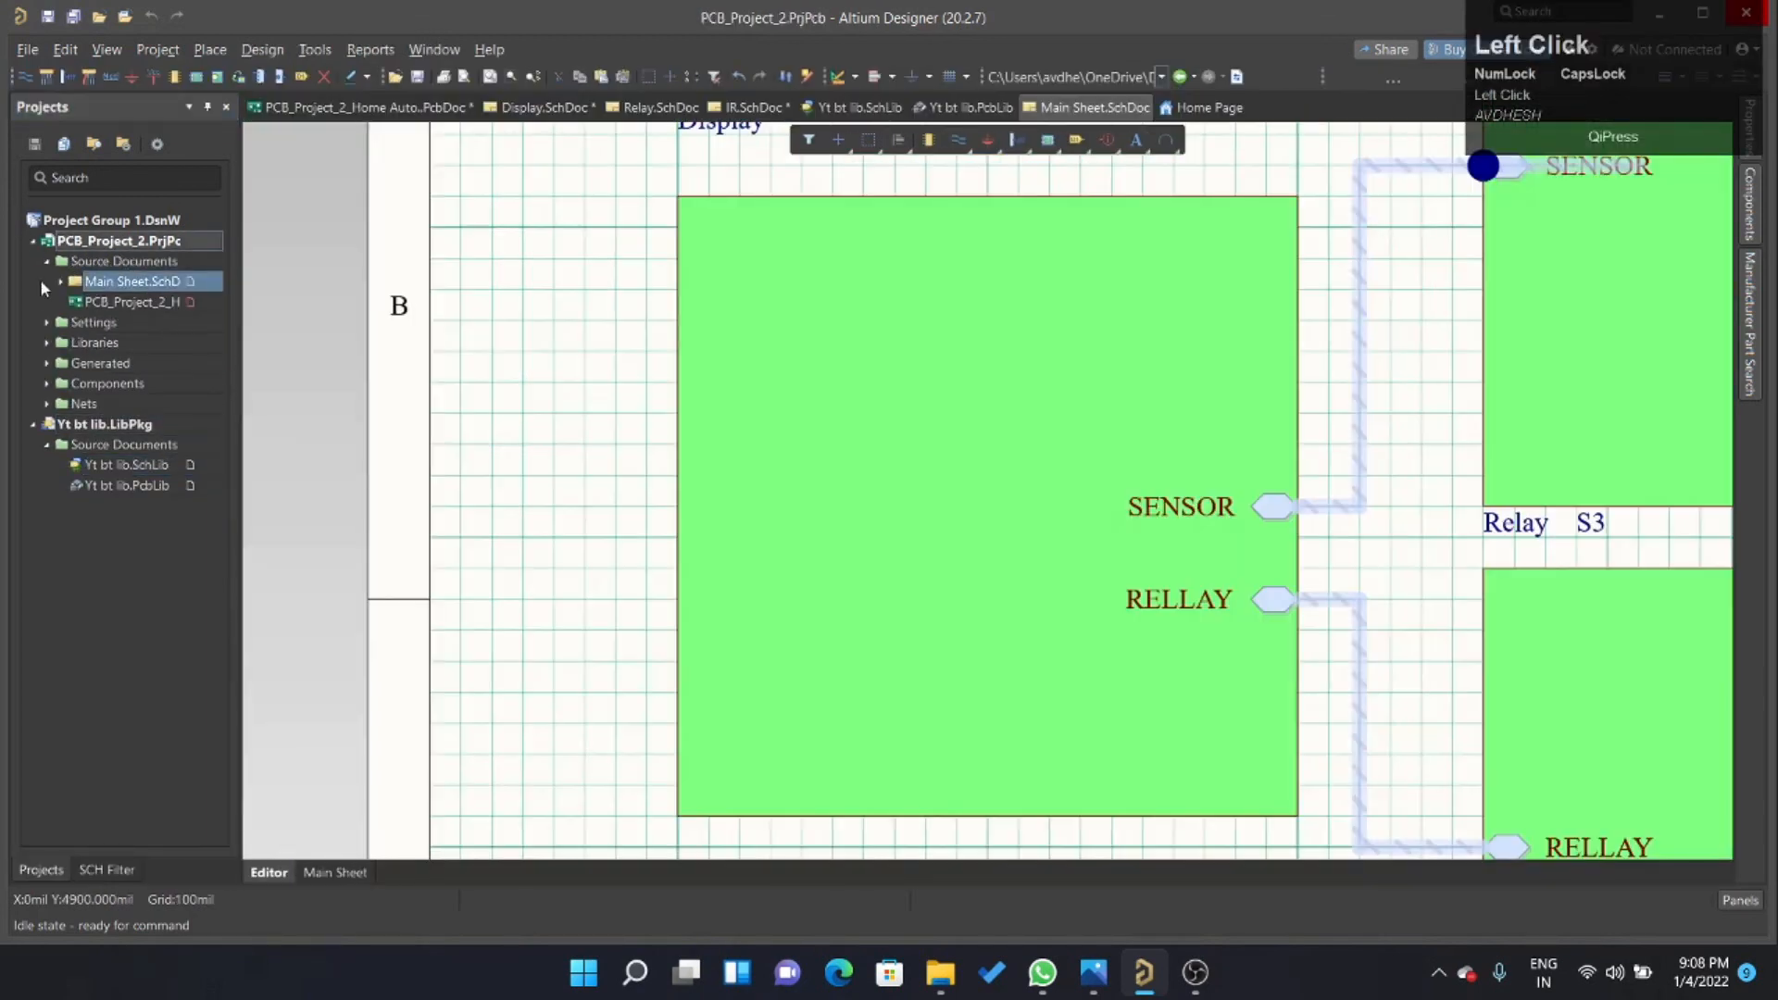
ctrl+scroll(767, 376, down, 2)
ctrl+scroll(1157, 458, down, 1)
ctrl+scroll(1210, 528, up, 2)
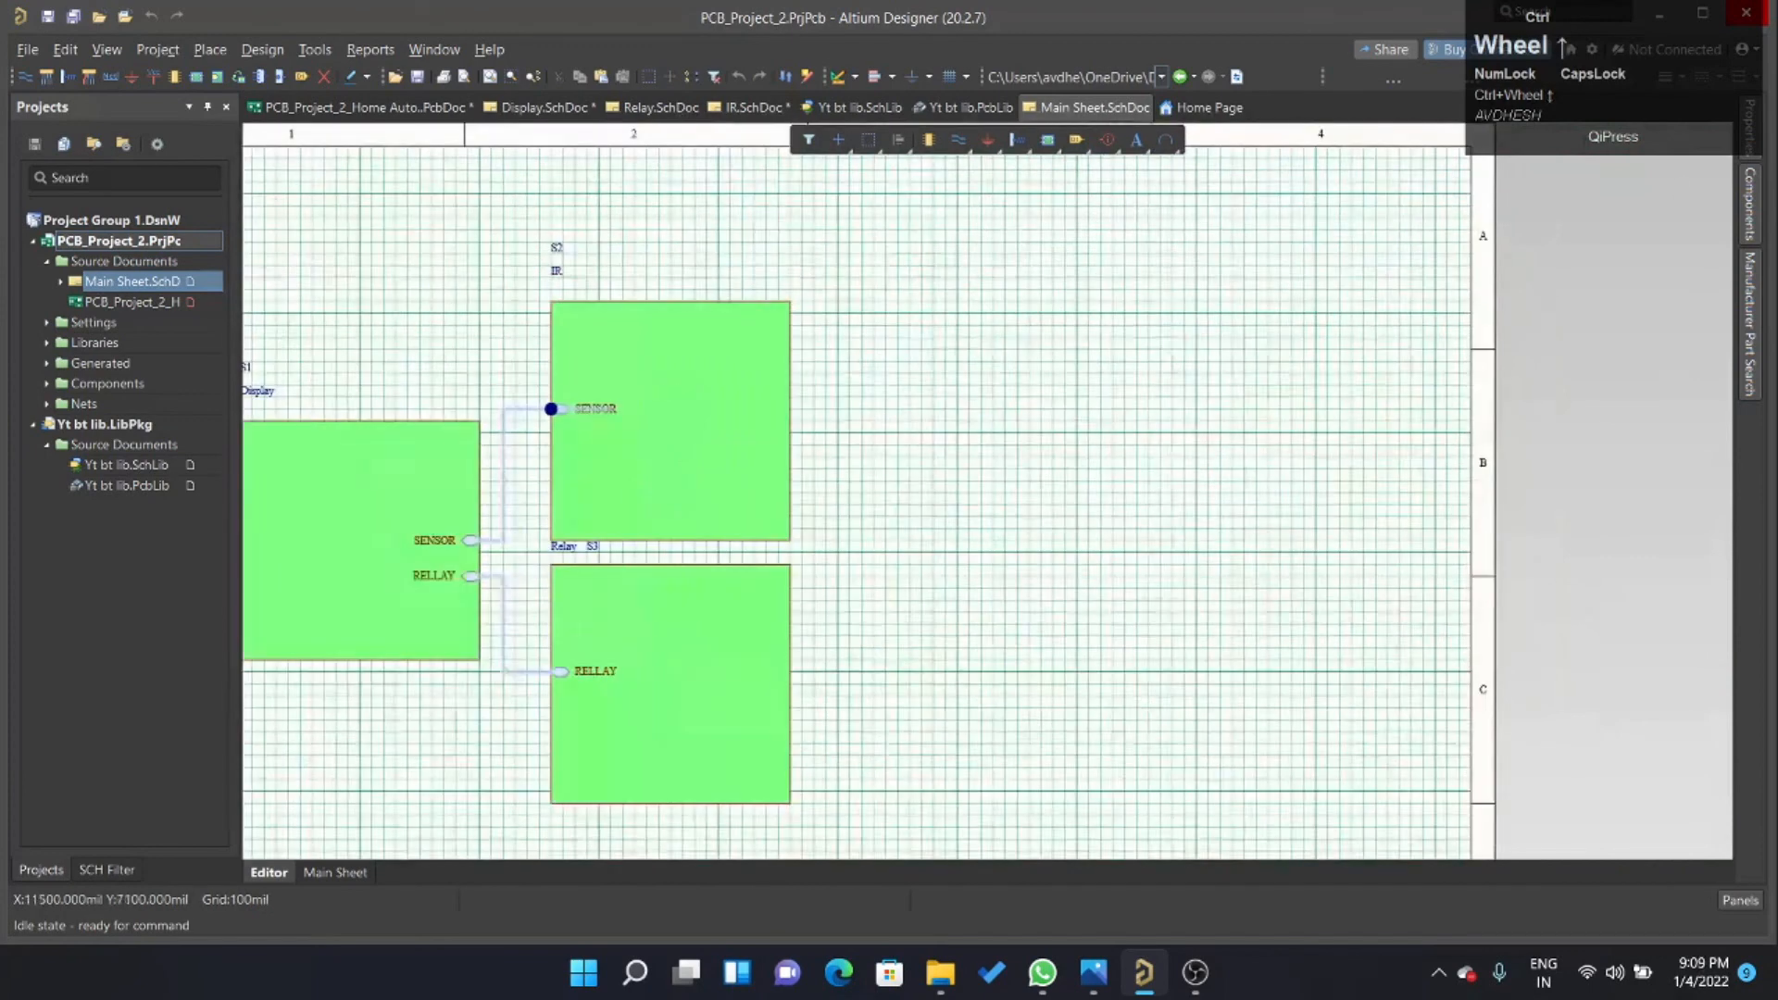
Choose Yt bt lib.IntLib as the source library for components.
drag(1717, 86, 1668, 187)
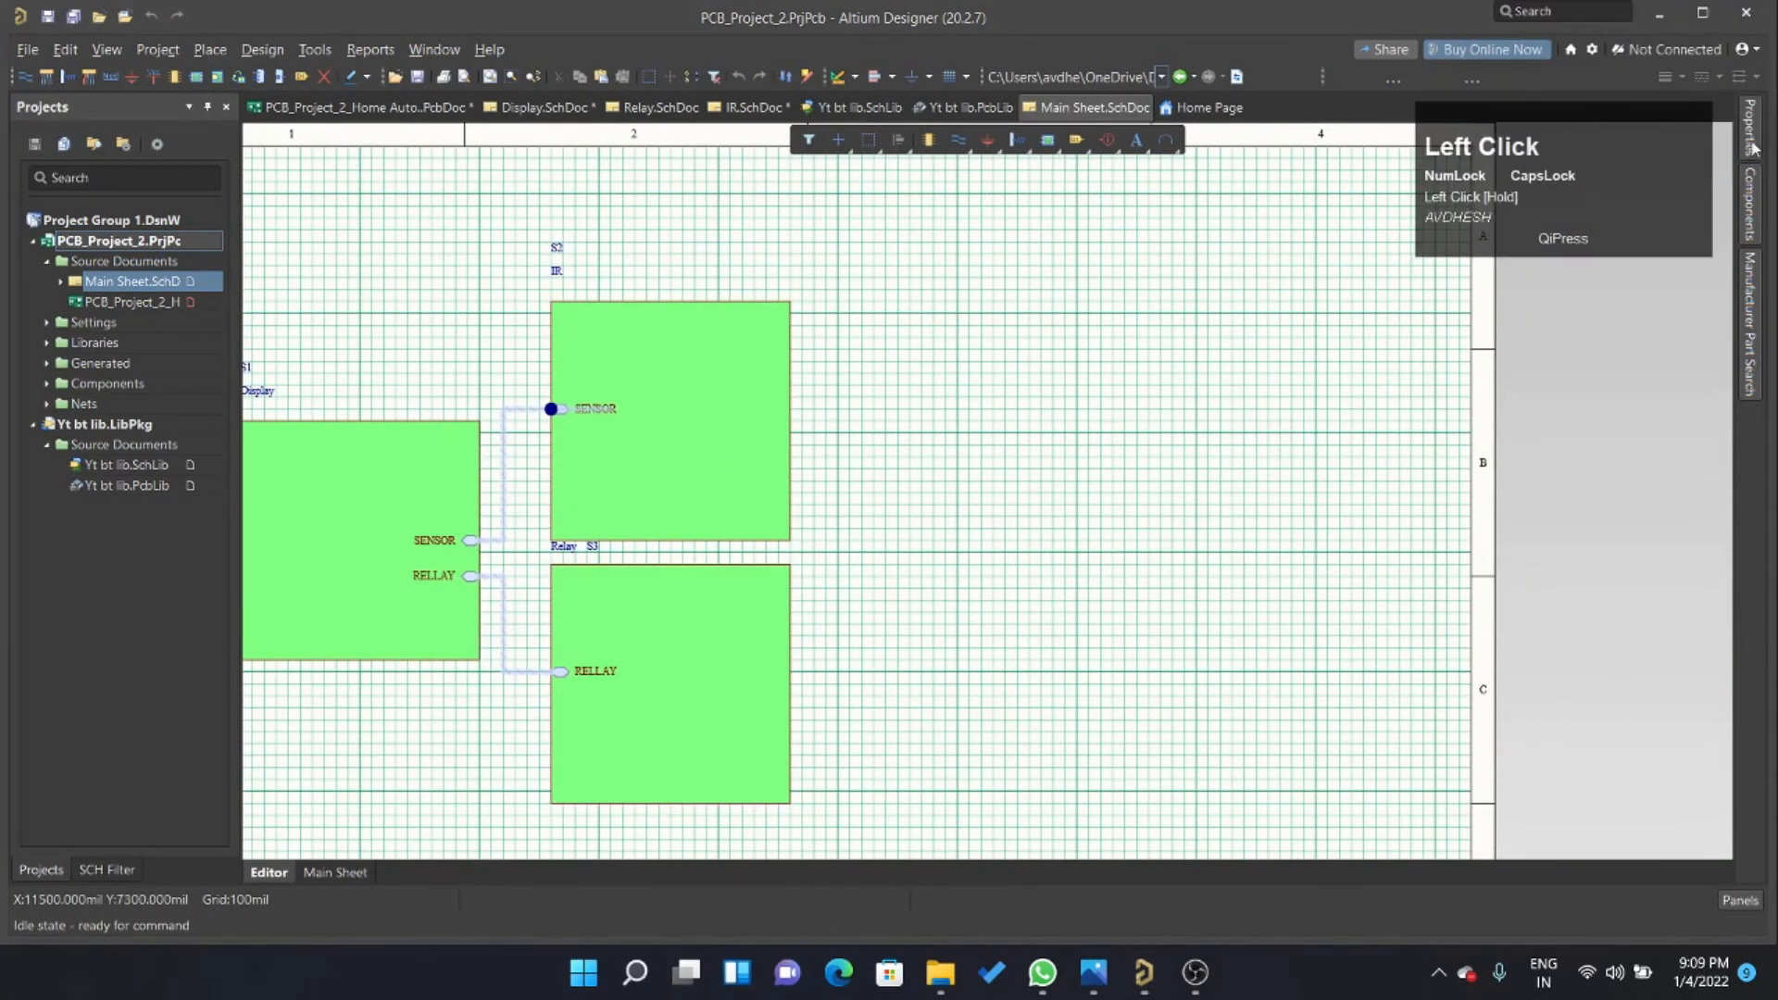
click(1750, 215)
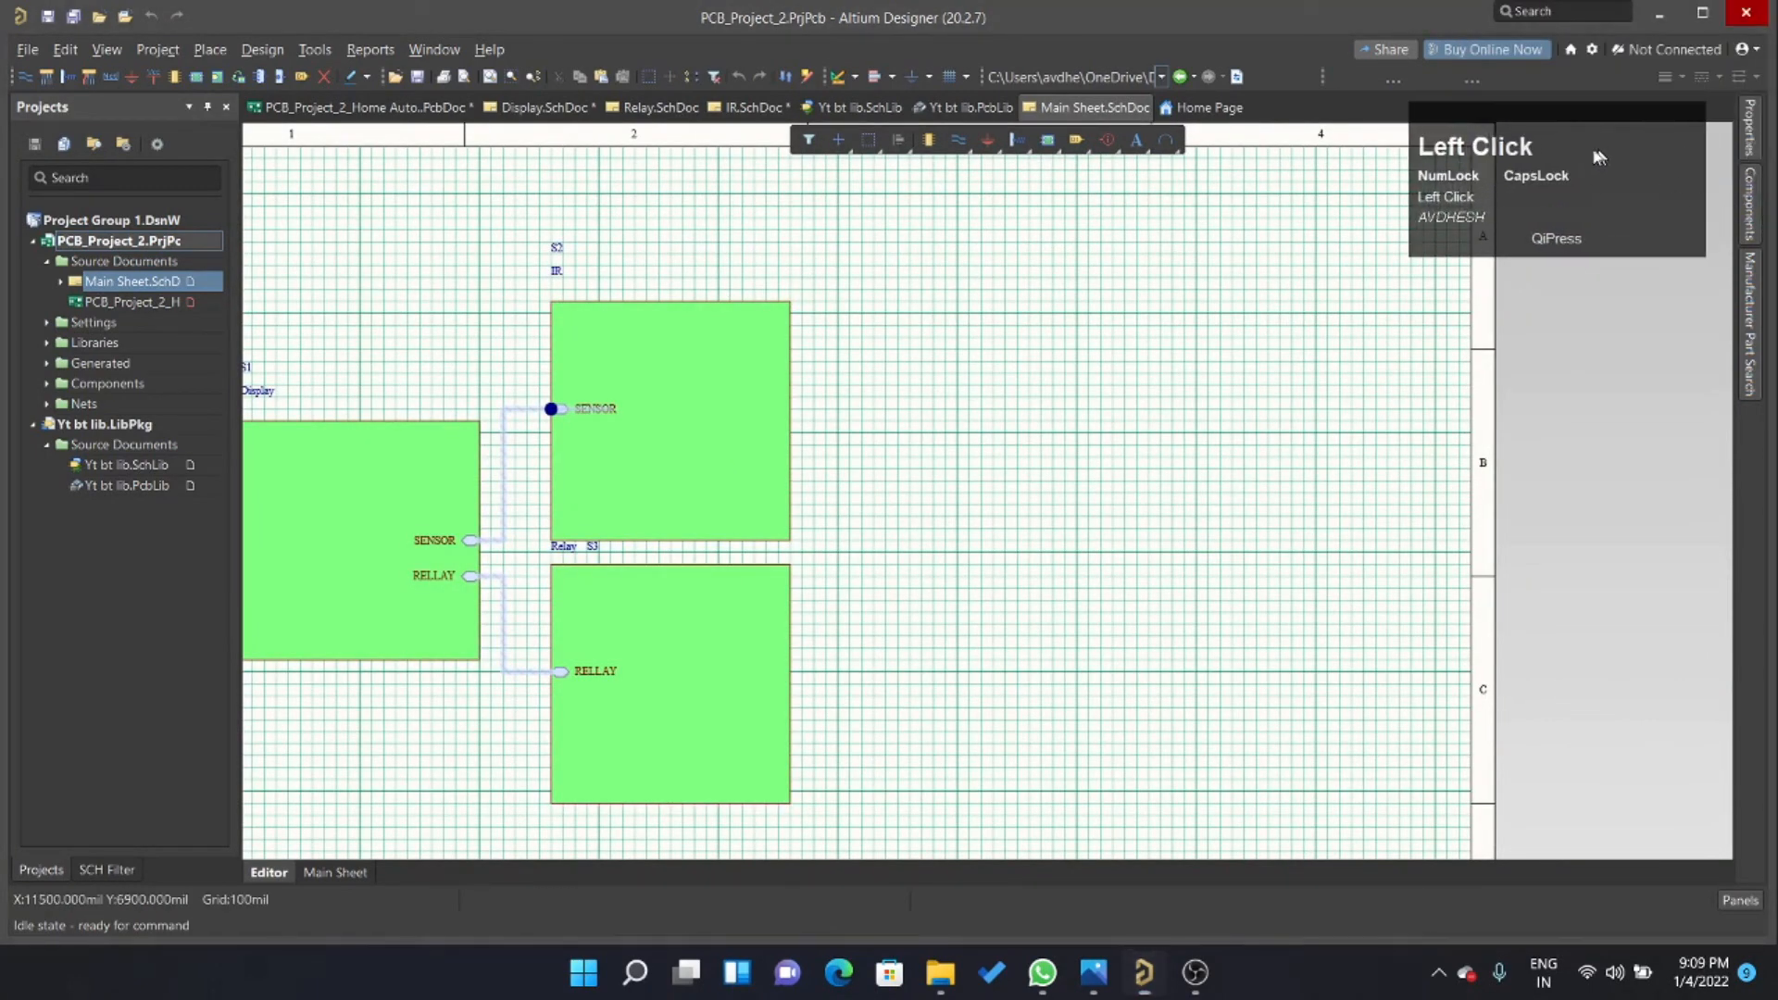
drag(1600, 167, 1360, 141)
click(1575, 176)
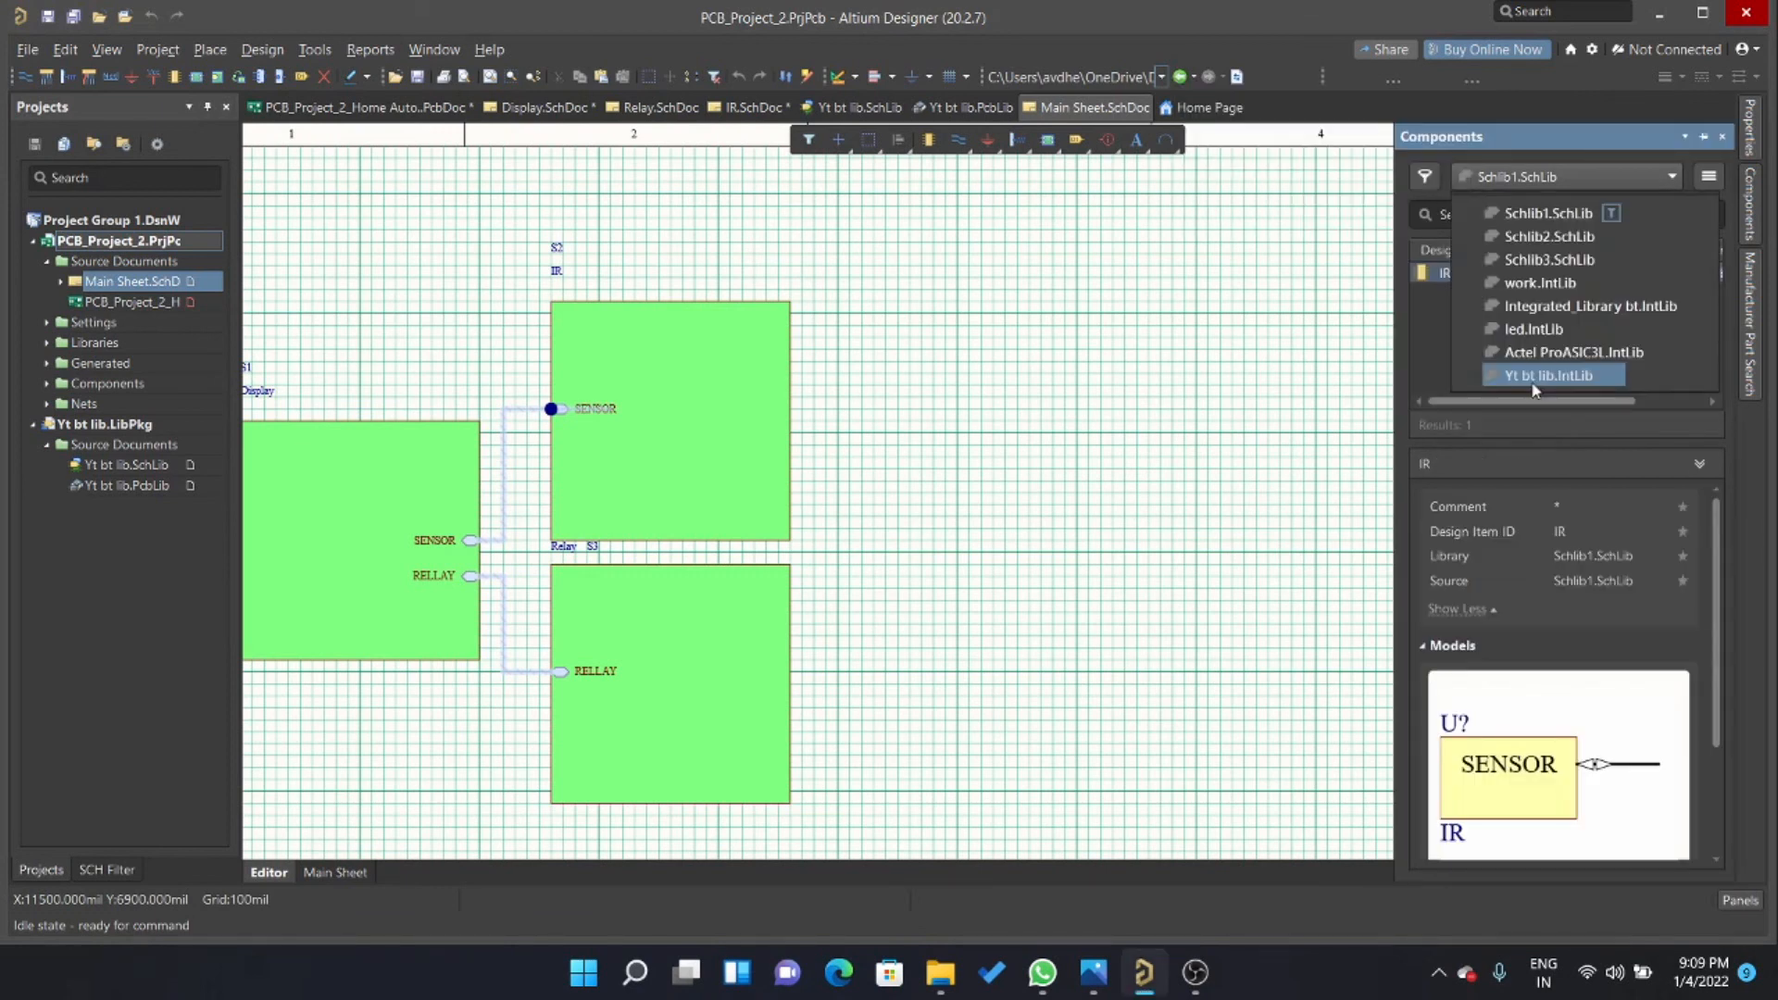
click(1534, 382)
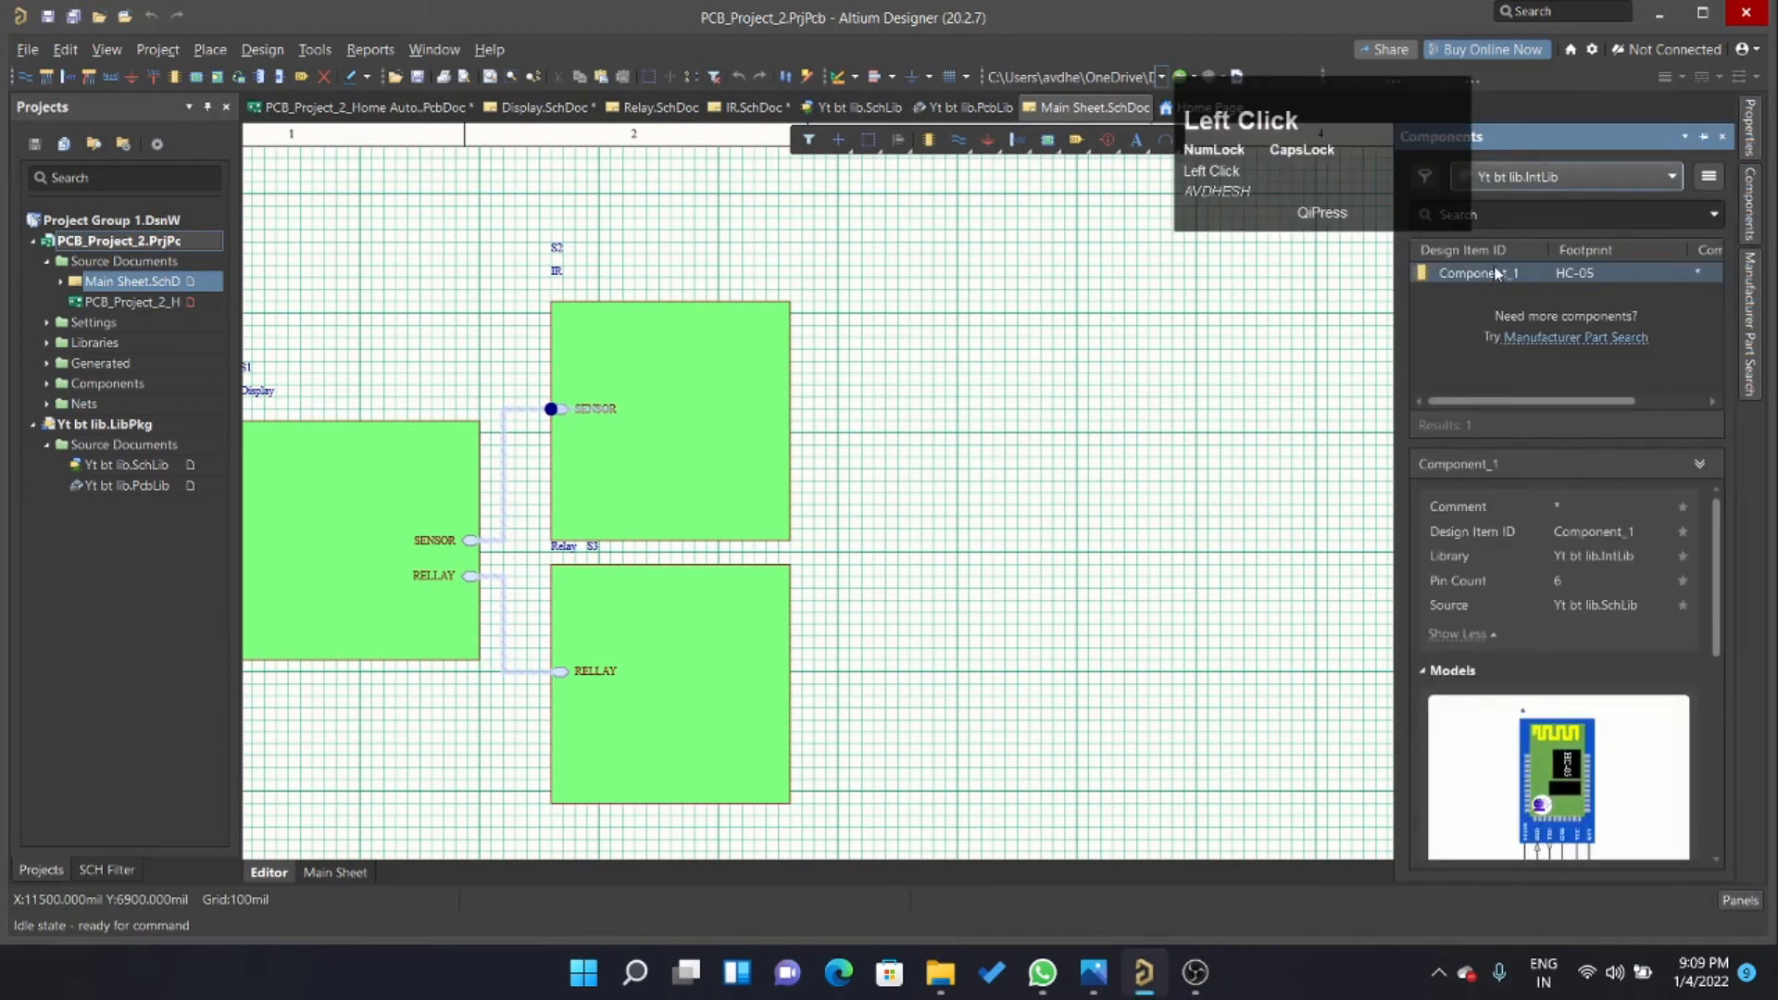
Place Component_1 with the HC-05 footprint in the empty area of the main sheet beside the sheet symbols.
scroll(1586, 530, down, 3)
scroll(1558, 650, up, 3)
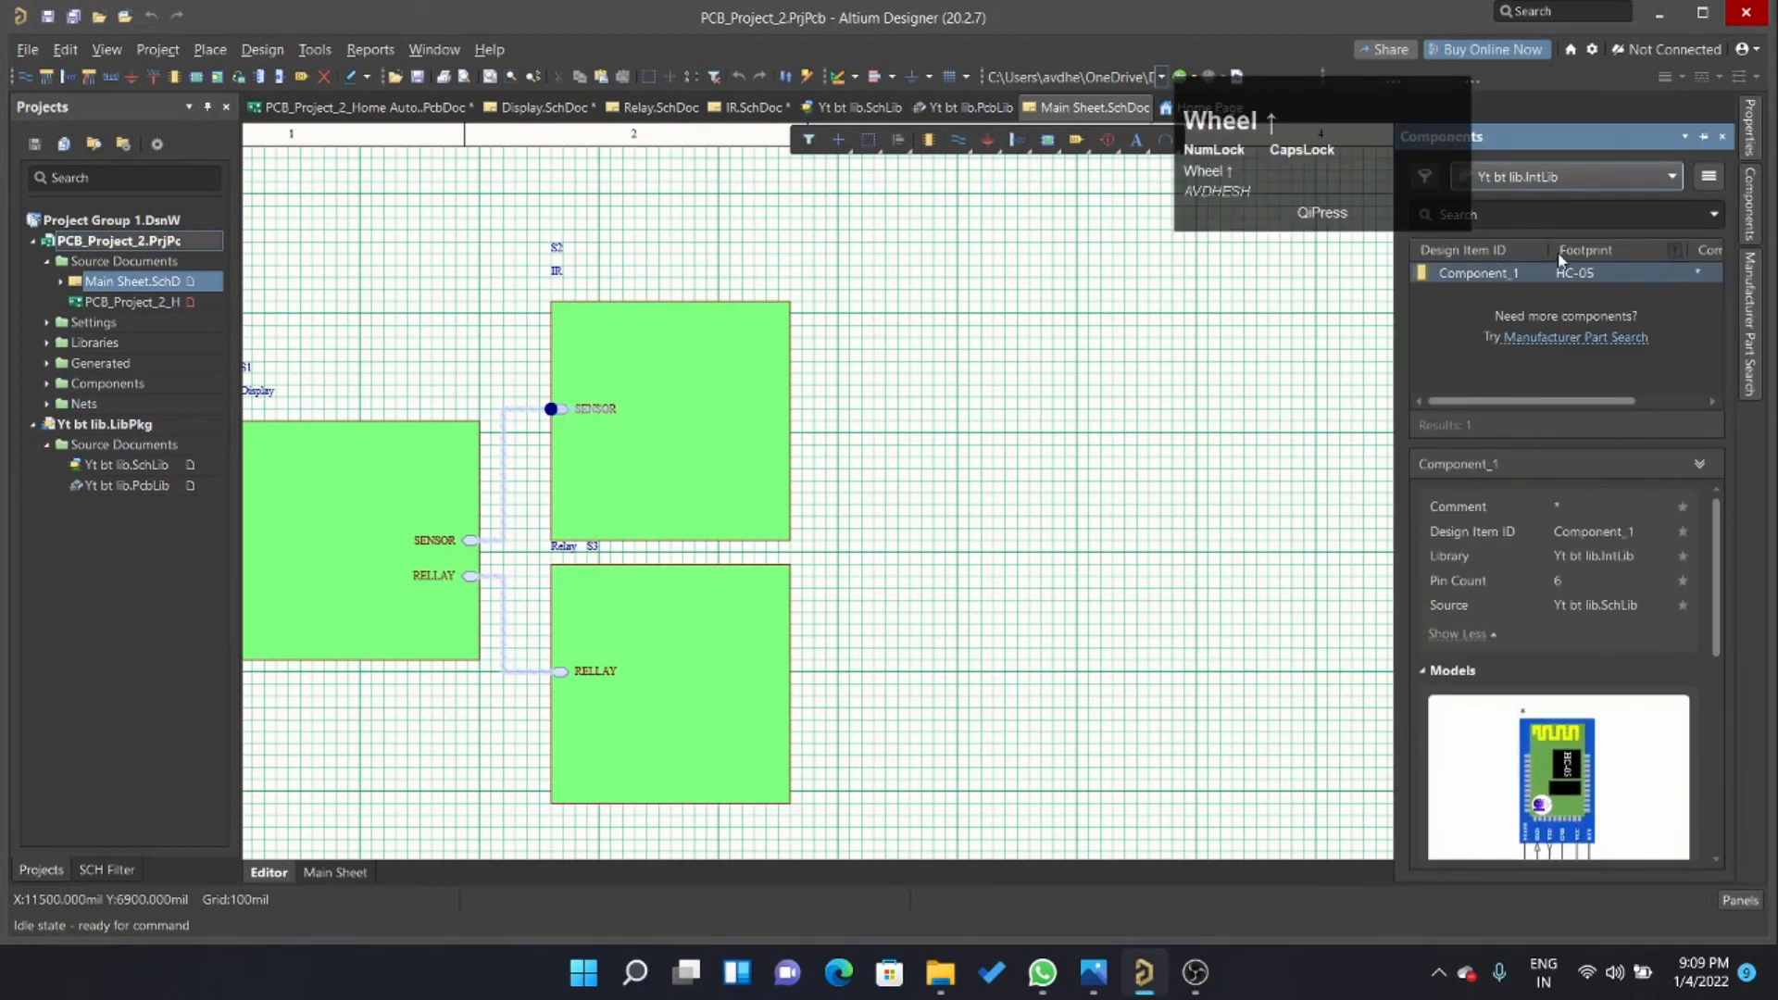
drag(1561, 272, 1134, 514)
ctrl+scroll(1134, 514, up, 3)
click(1139, 450)
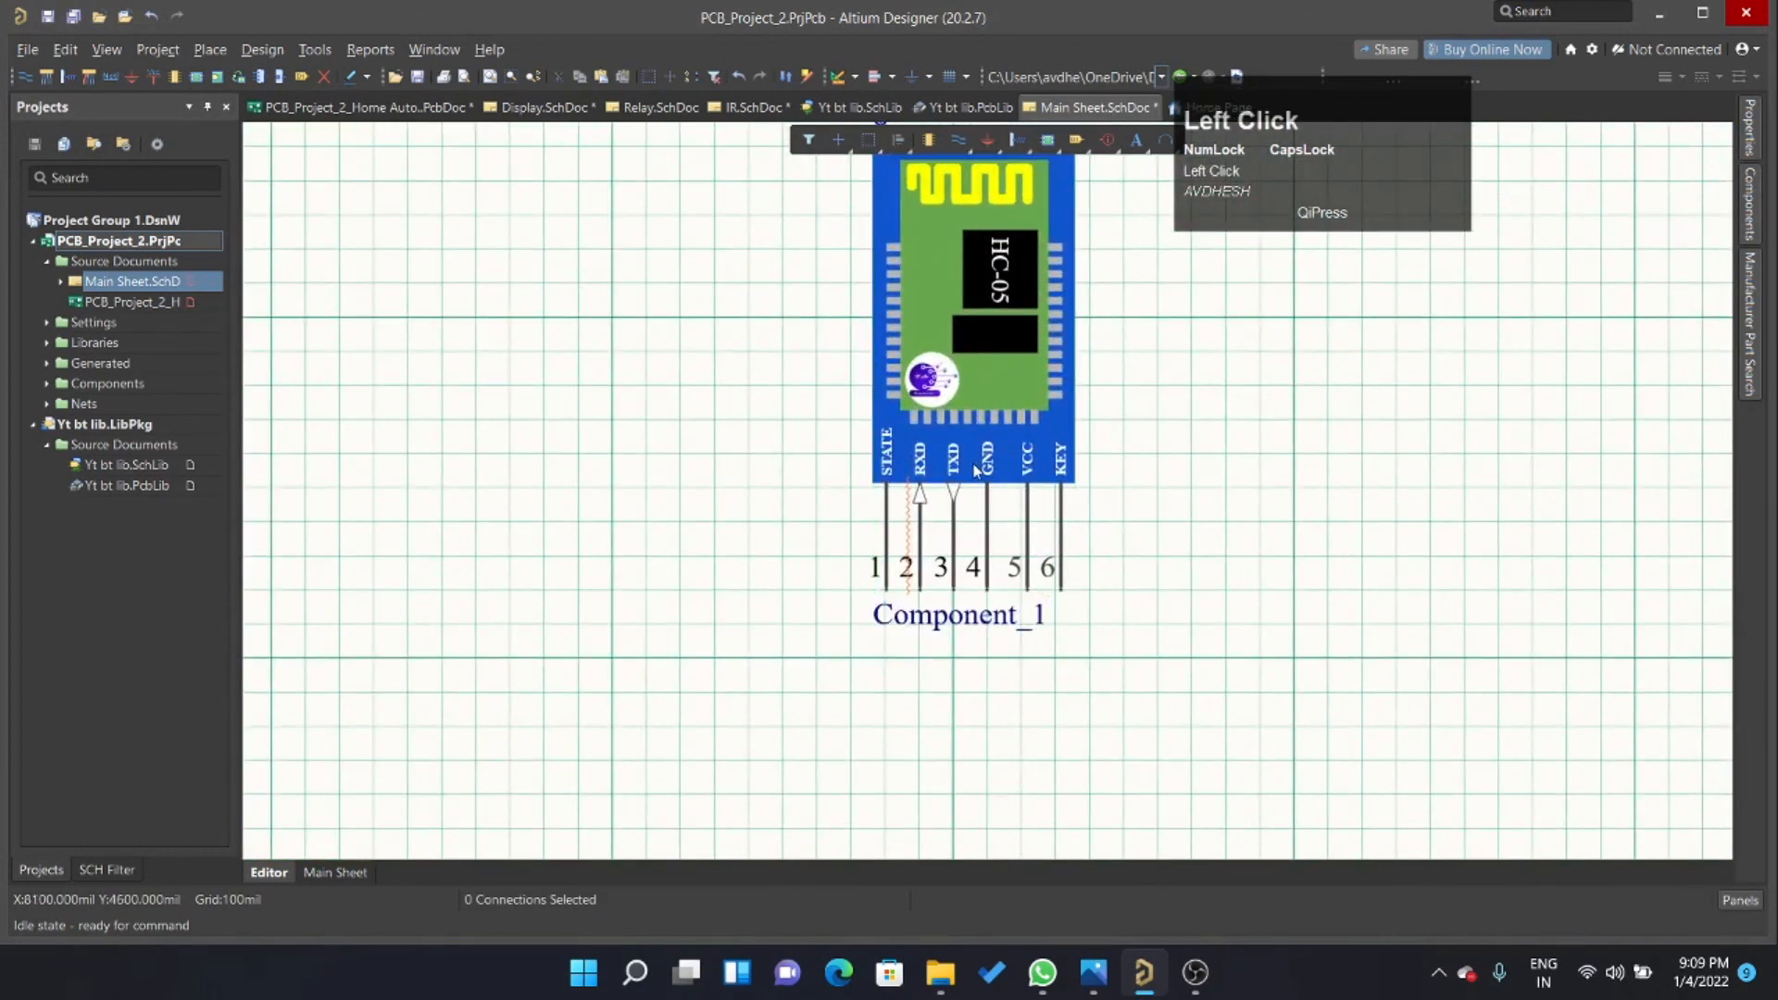
Draw a vertical wire about 300 mil long down from the RXD pin of the placed Bluetooth module.
ctrl+scroll(951, 512, up, 2)
ctrl+scroll(889, 551, up, 1)
ctrl+scroll(863, 422, down, 1)
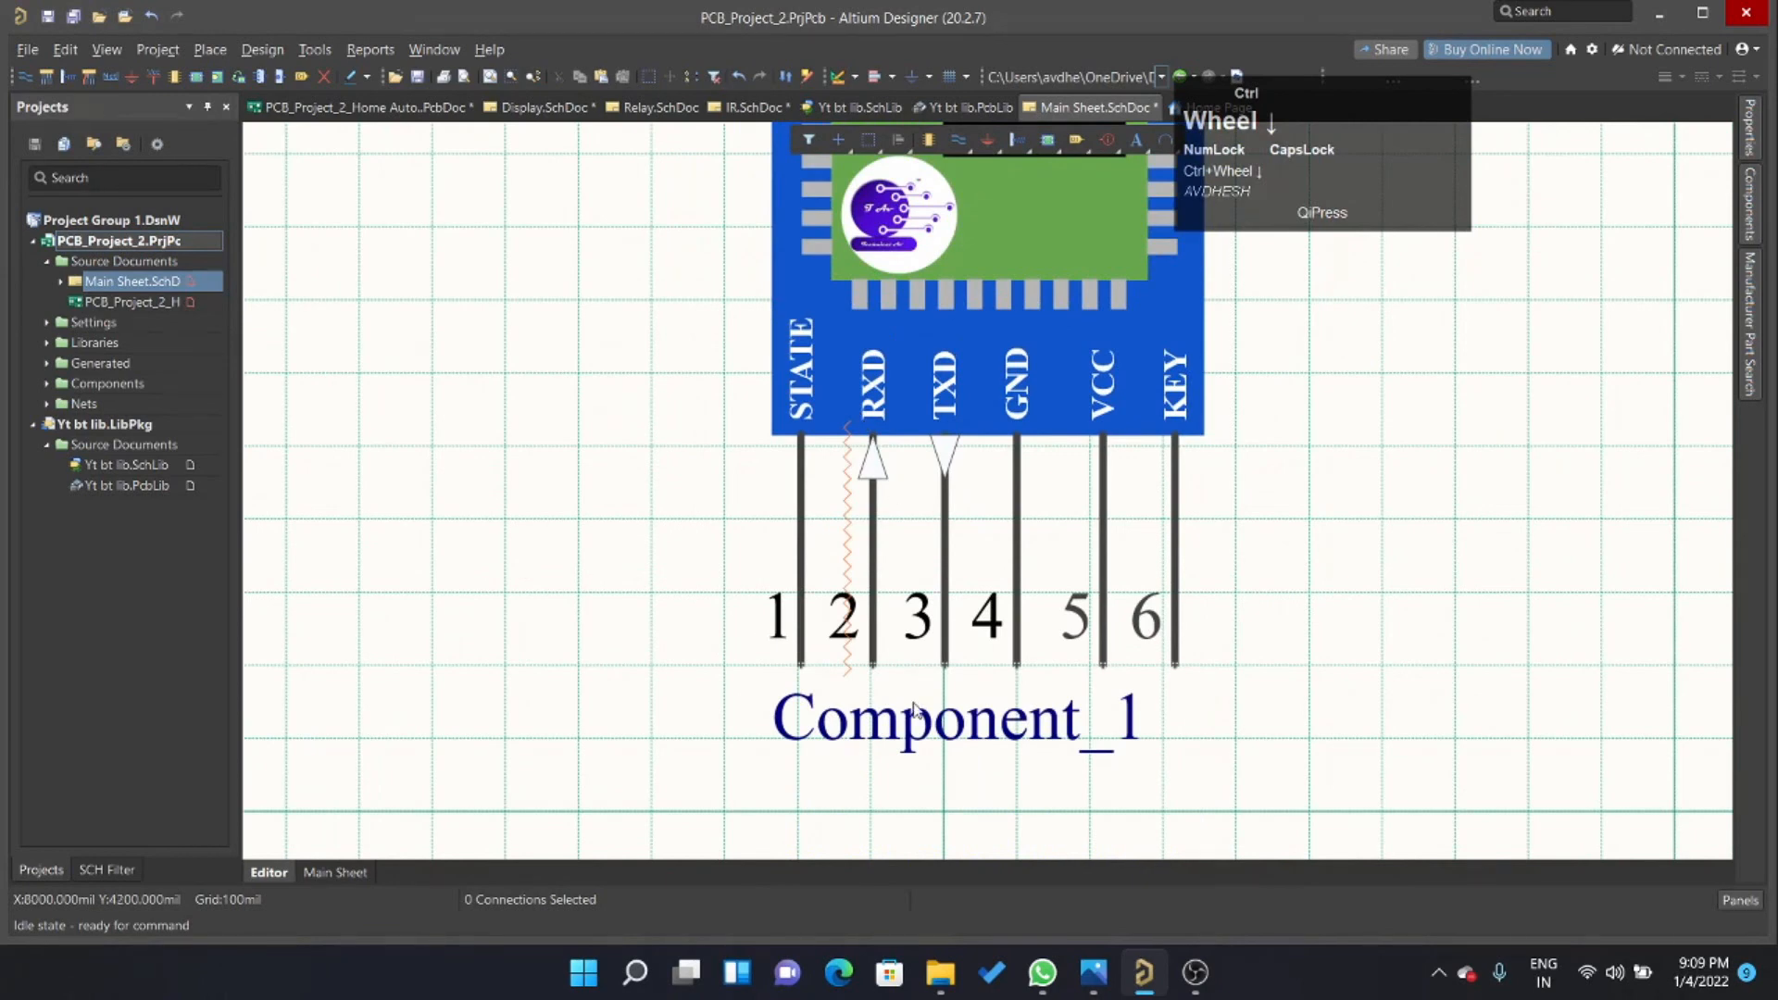
ctrl+scroll(914, 710, up, 1)
key(ctrl+w)
click(853, 645)
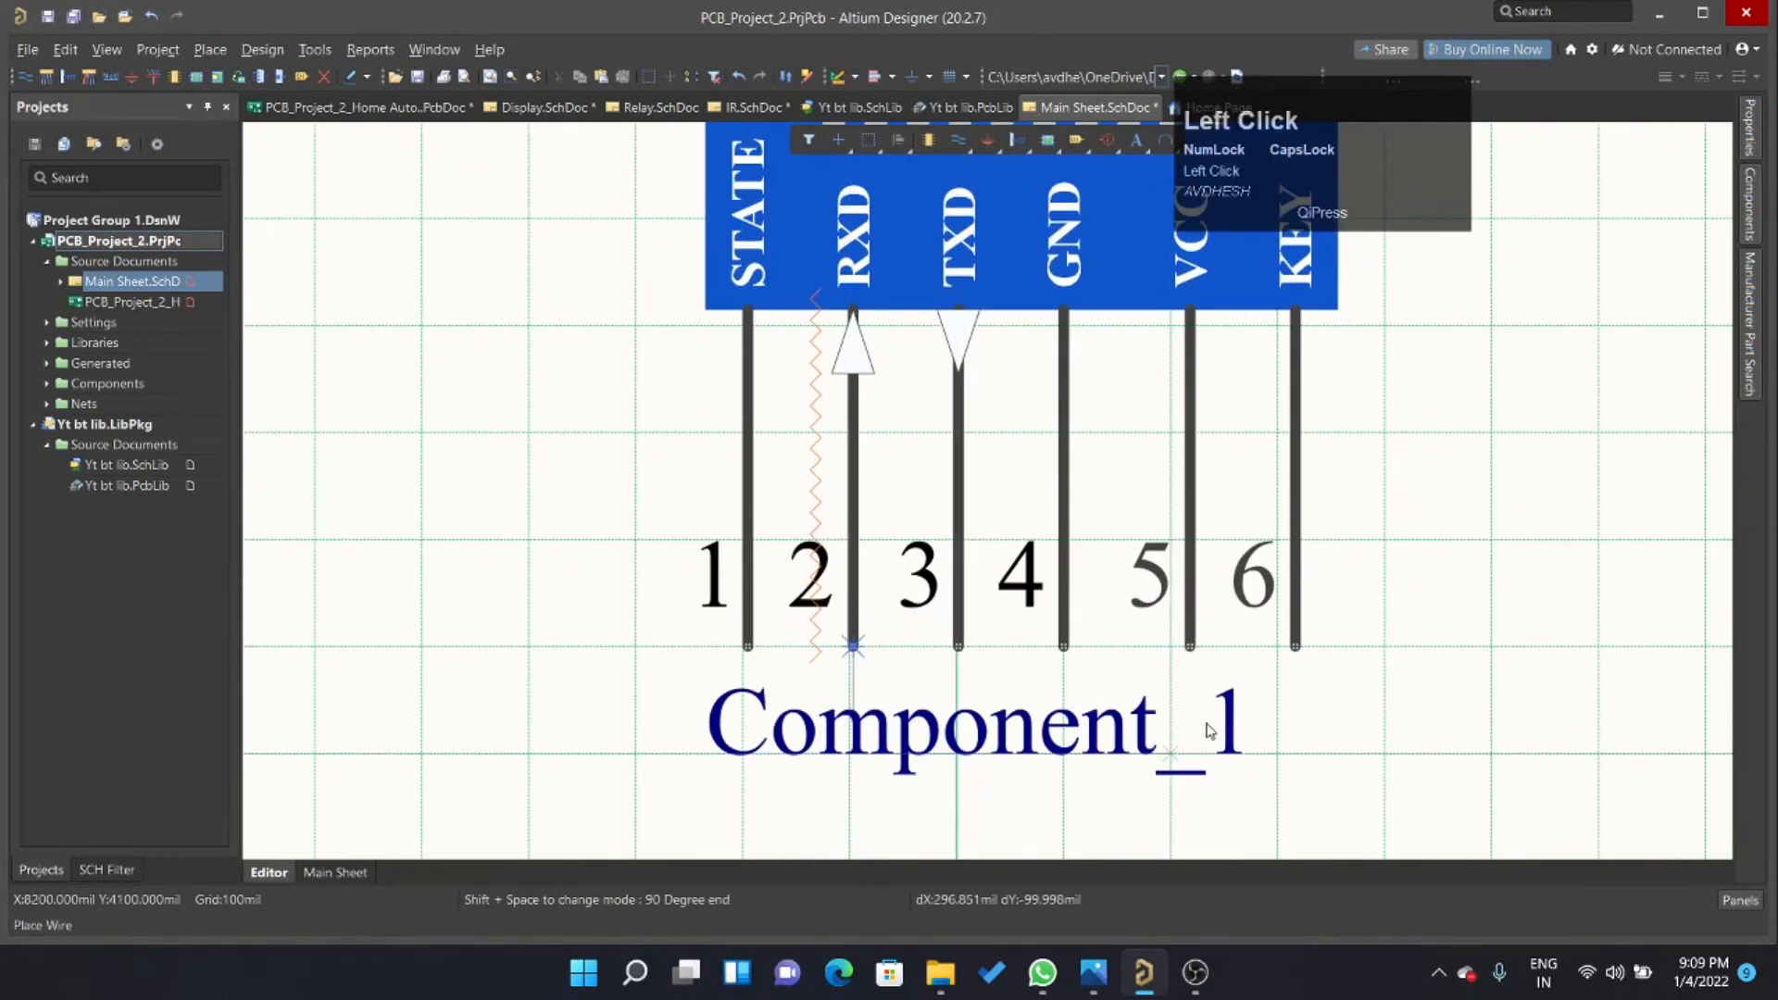
ctrl+scroll(1019, 704, down, 3)
click(935, 709)
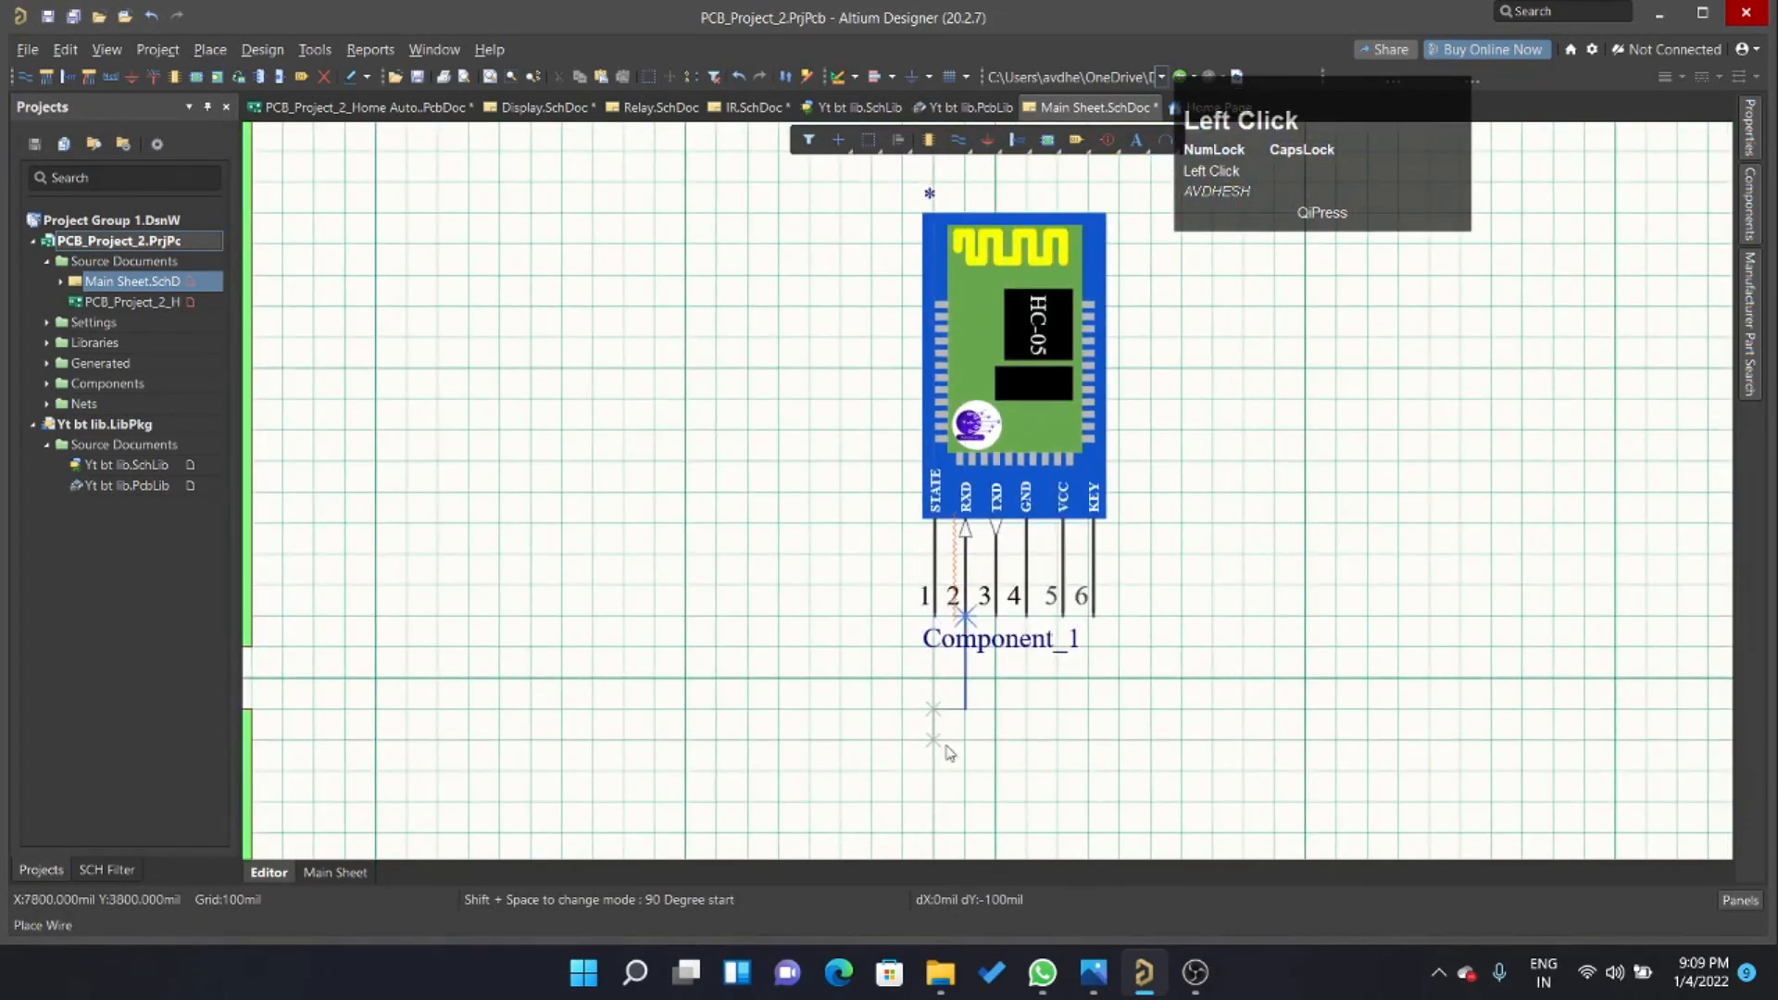
right_click(1023, 743)
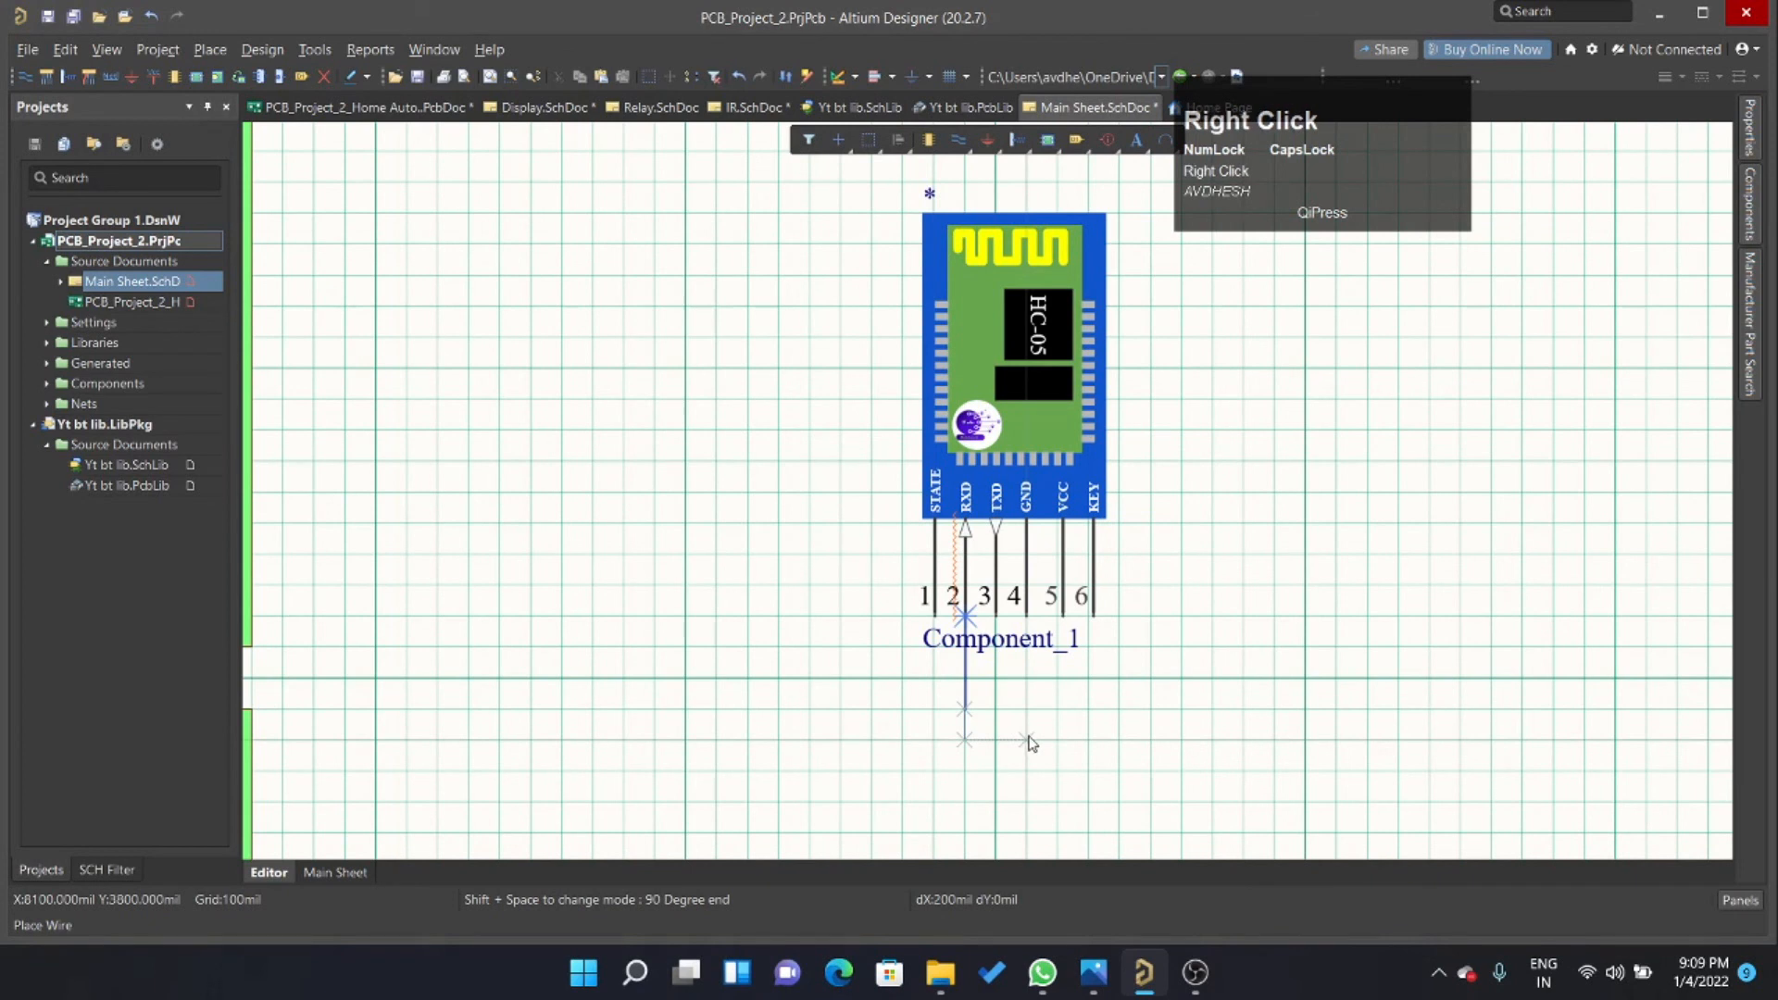
Draw vertical wires down from the STATE pin, about 500 mil long, and the TXD pin, about 600 mil long.
click(933, 621)
click(935, 773)
right_click(1033, 717)
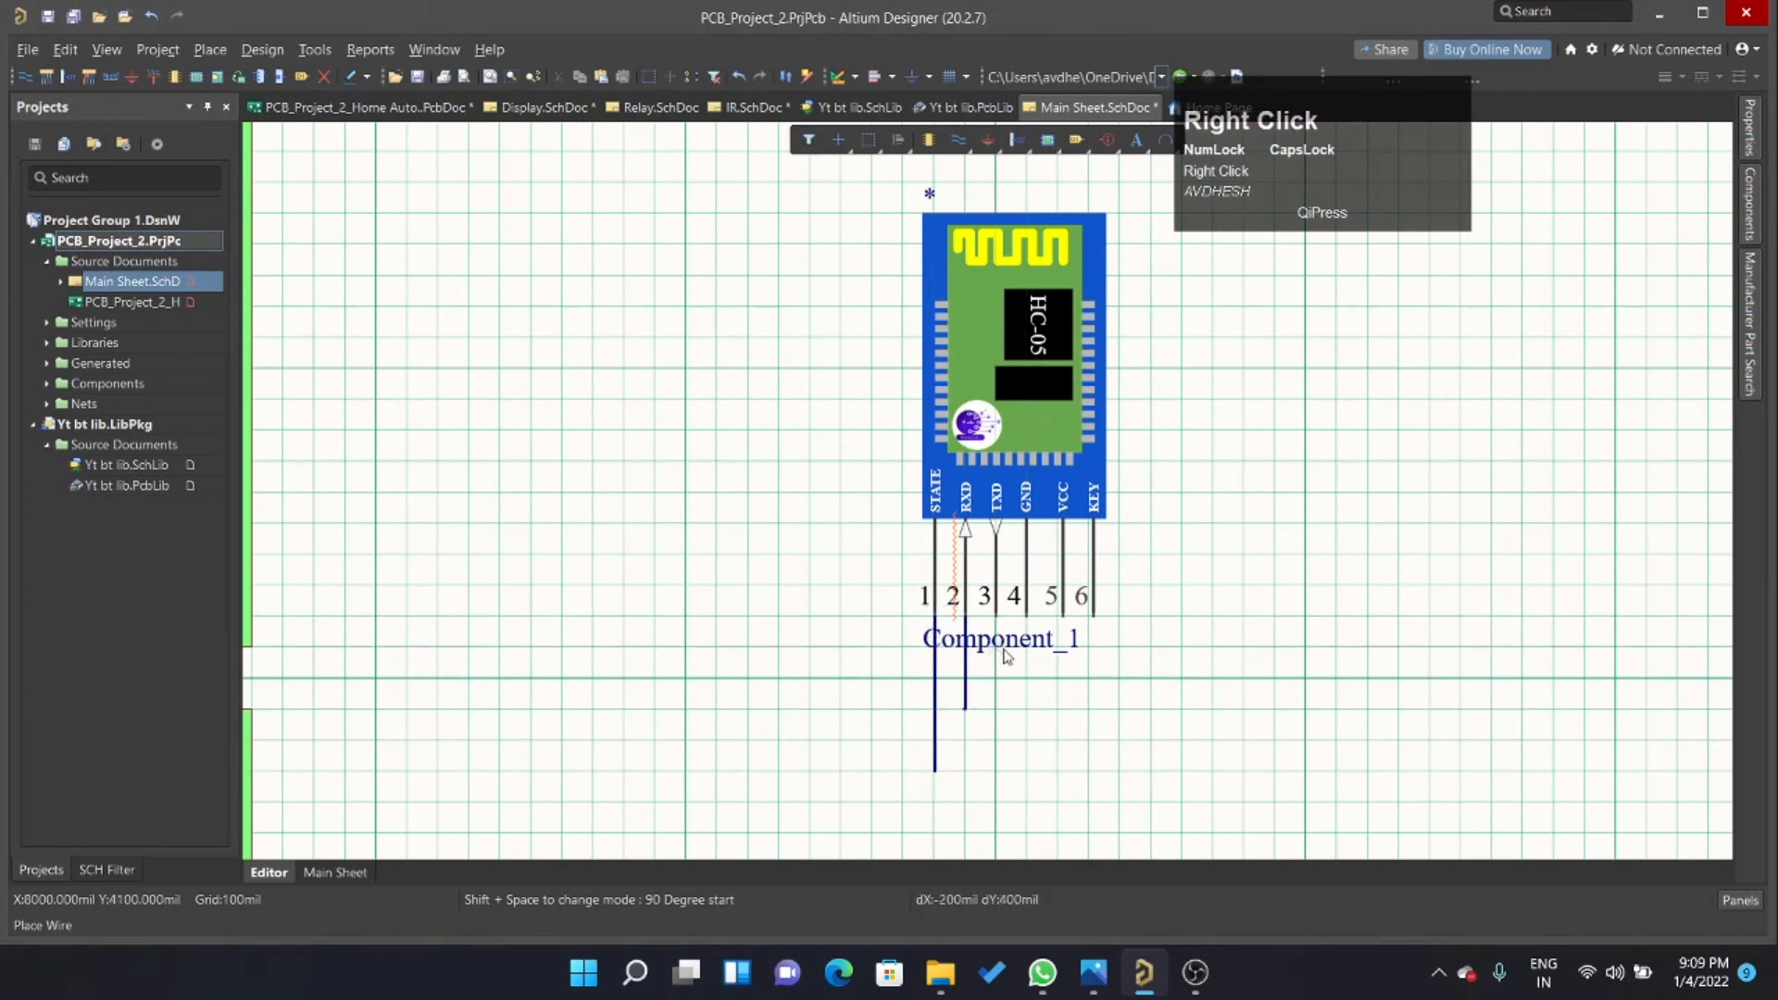
click(996, 618)
click(1019, 804)
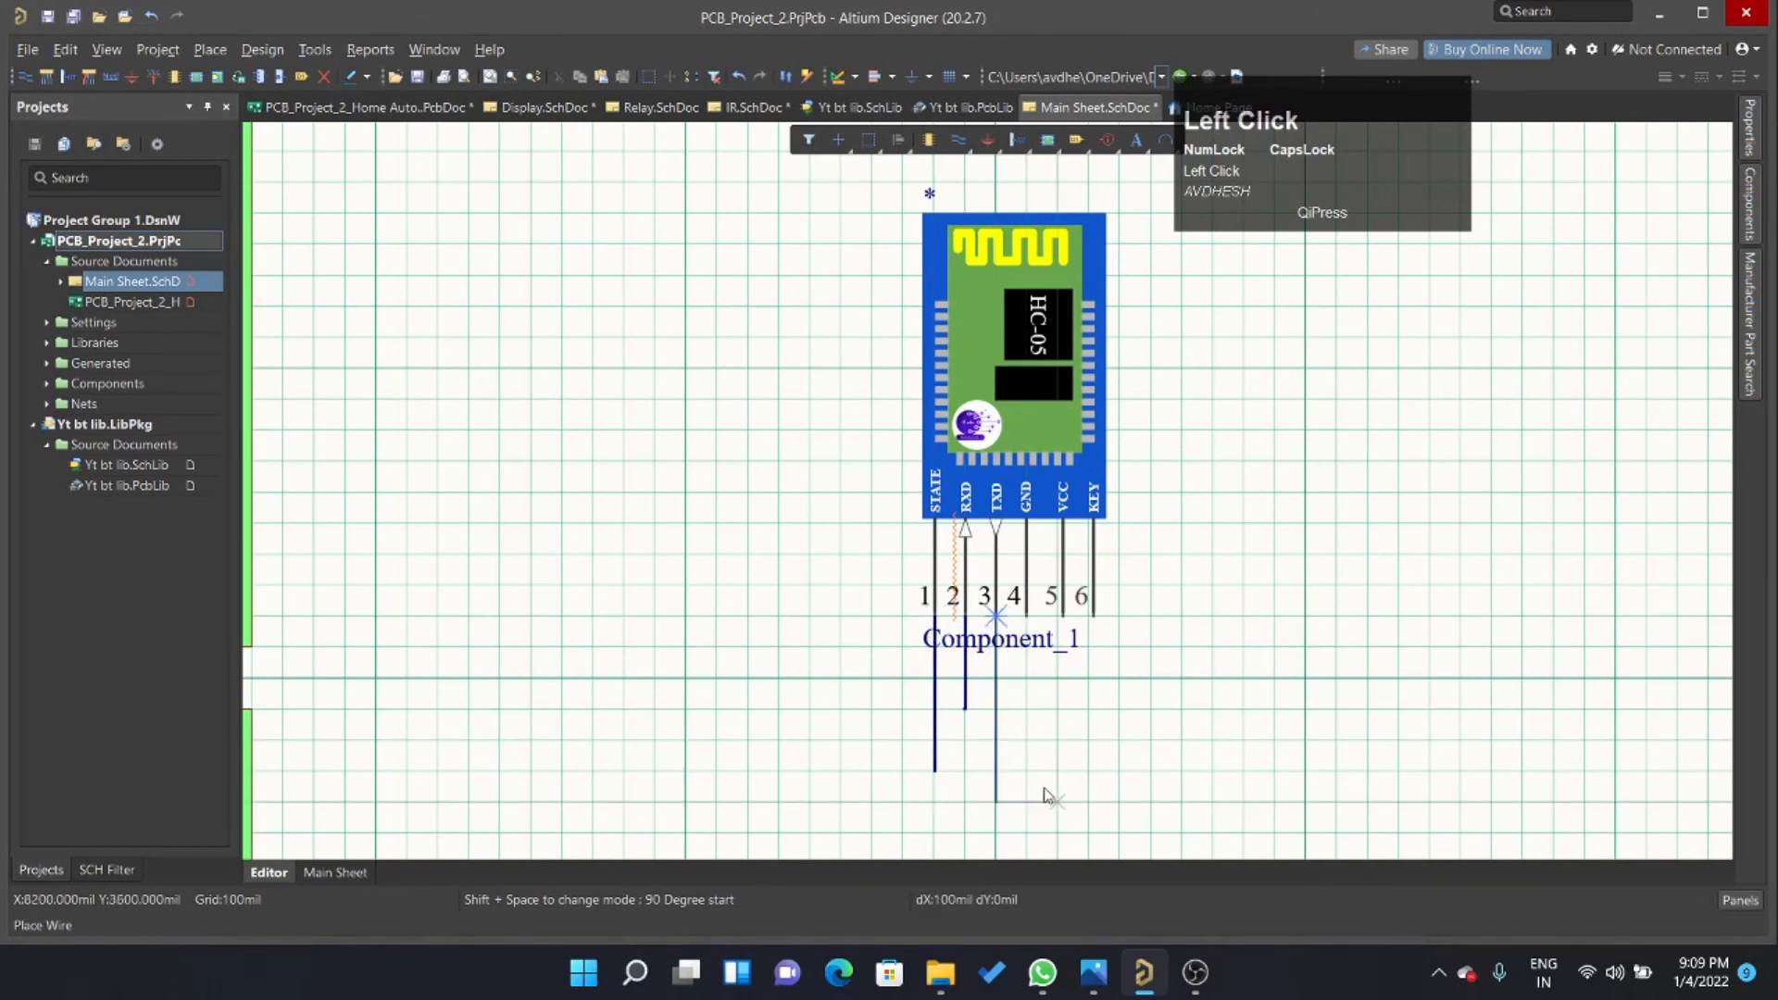
right_click(1052, 795)
Draw vertical wires about 400 mil long down from the GND and VCC pins, and finish wiring.
click(1026, 617)
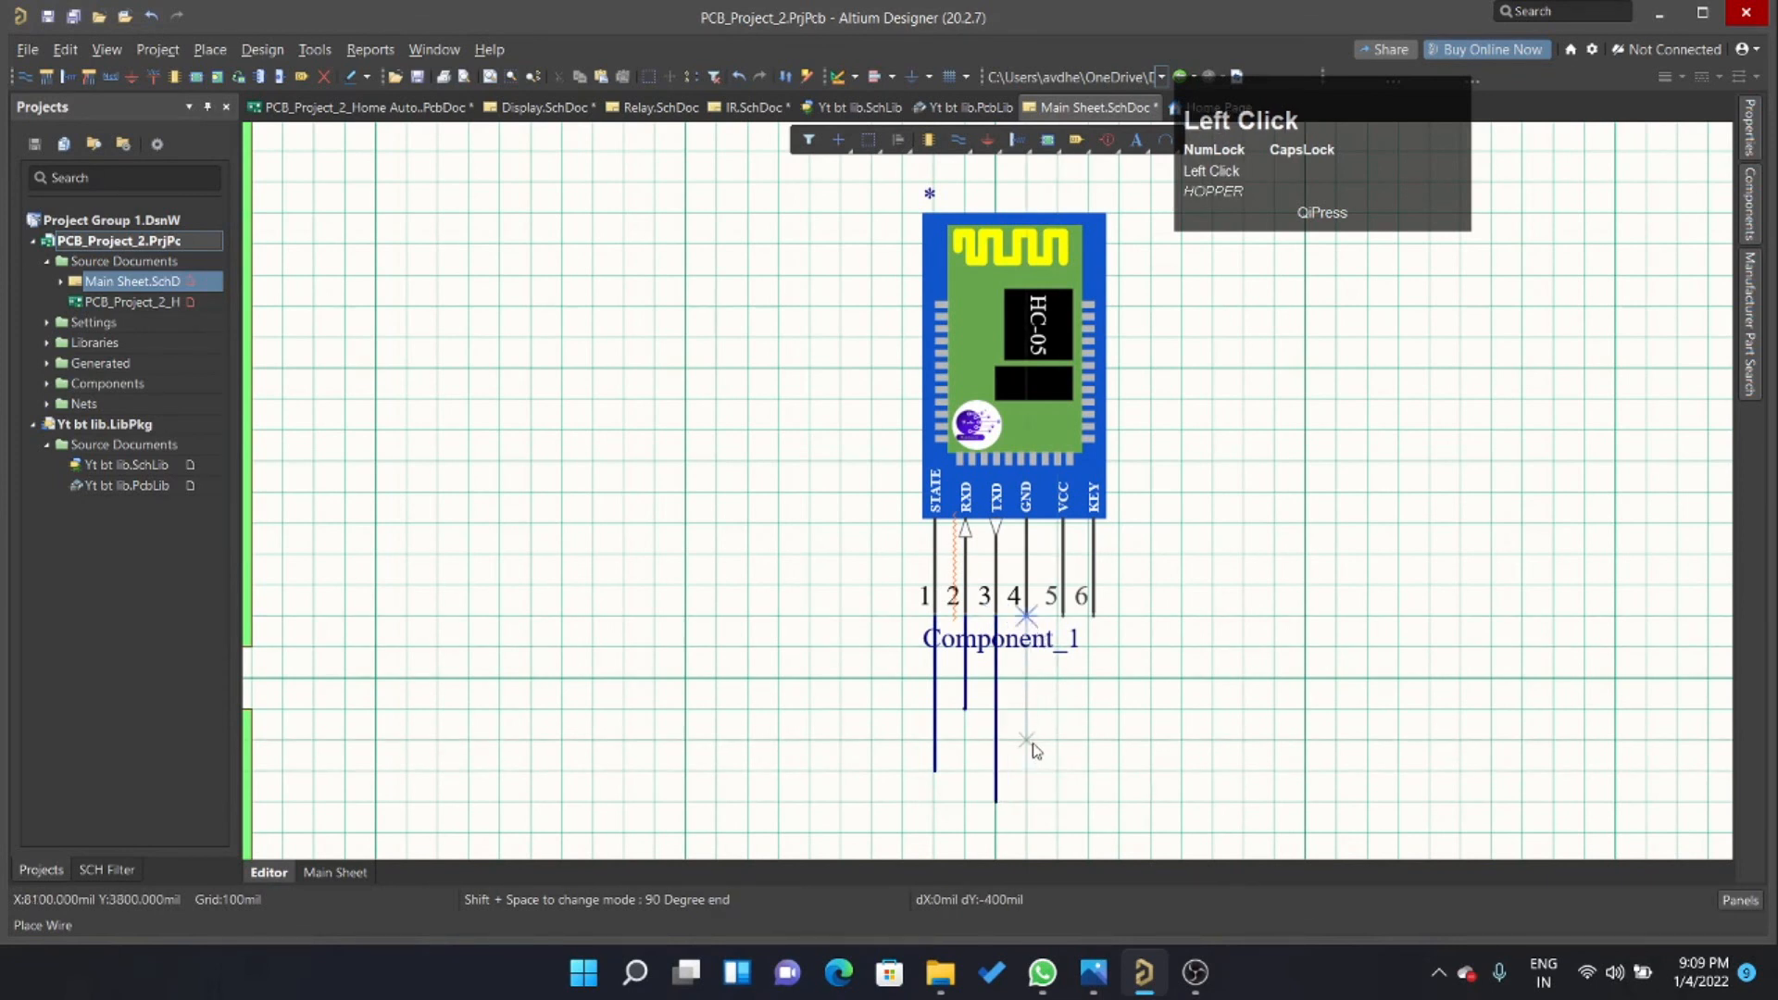
click(1026, 741)
right_click(1169, 738)
click(1063, 618)
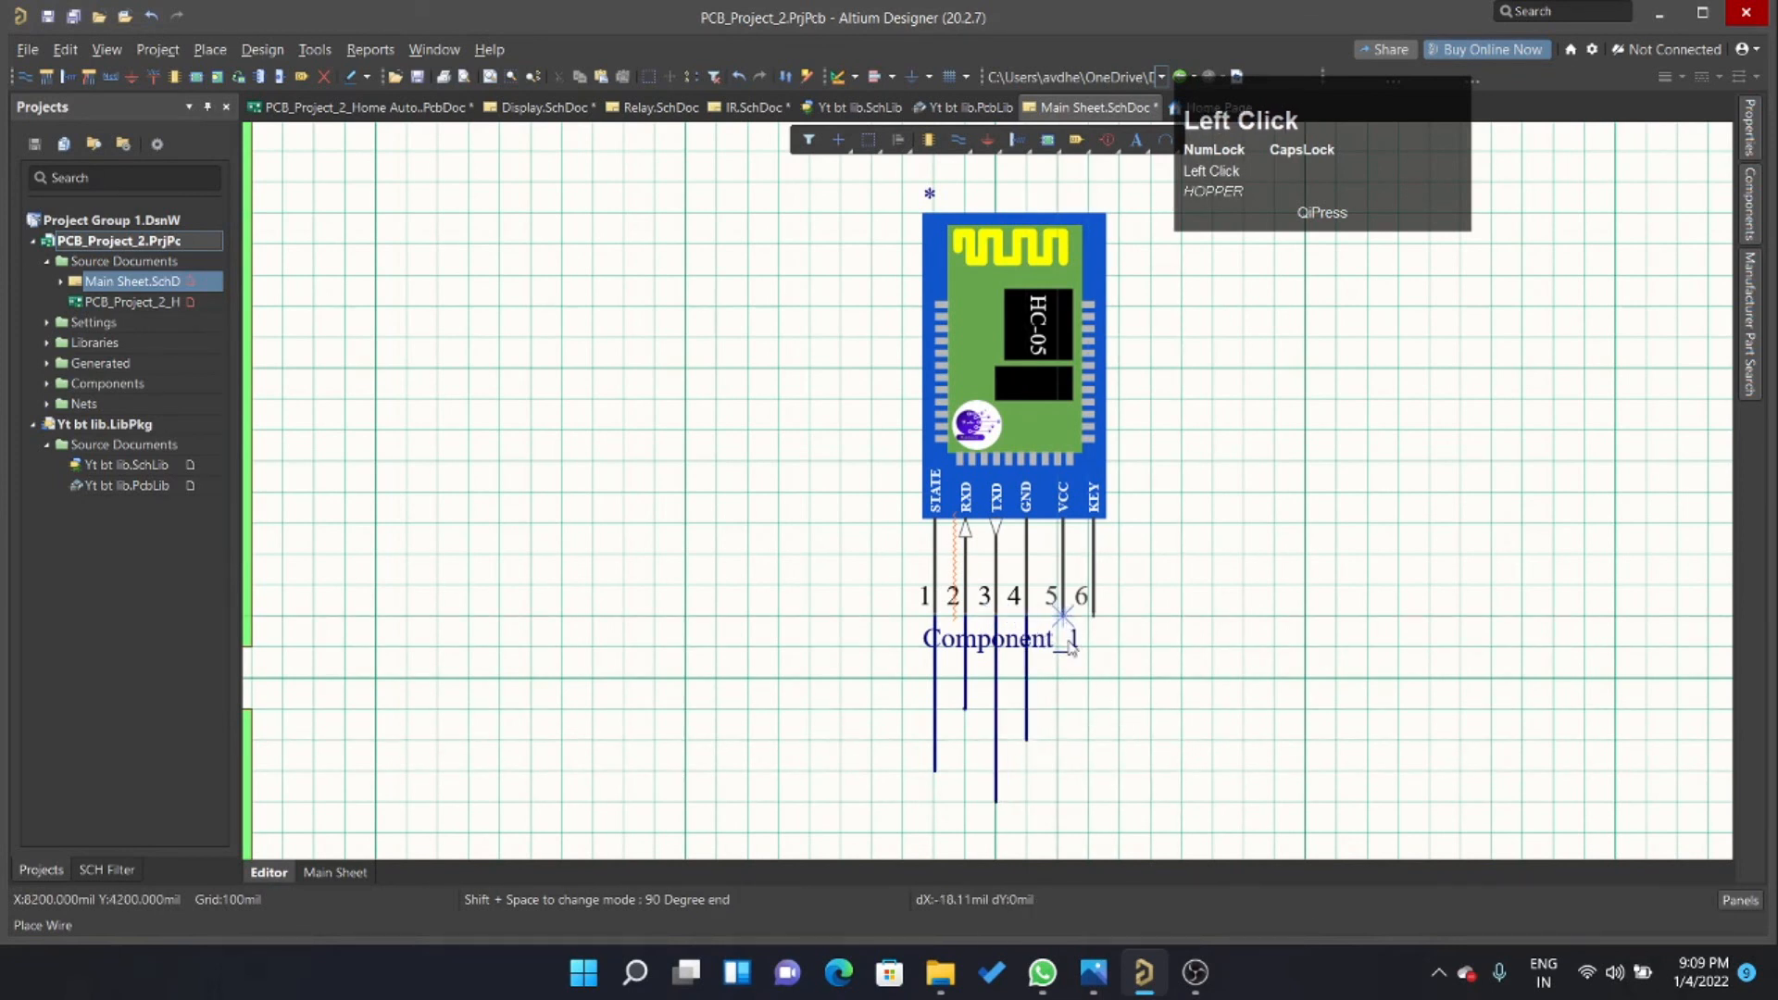
click(1064, 741)
right_click(1126, 720)
right_click(650, 568)
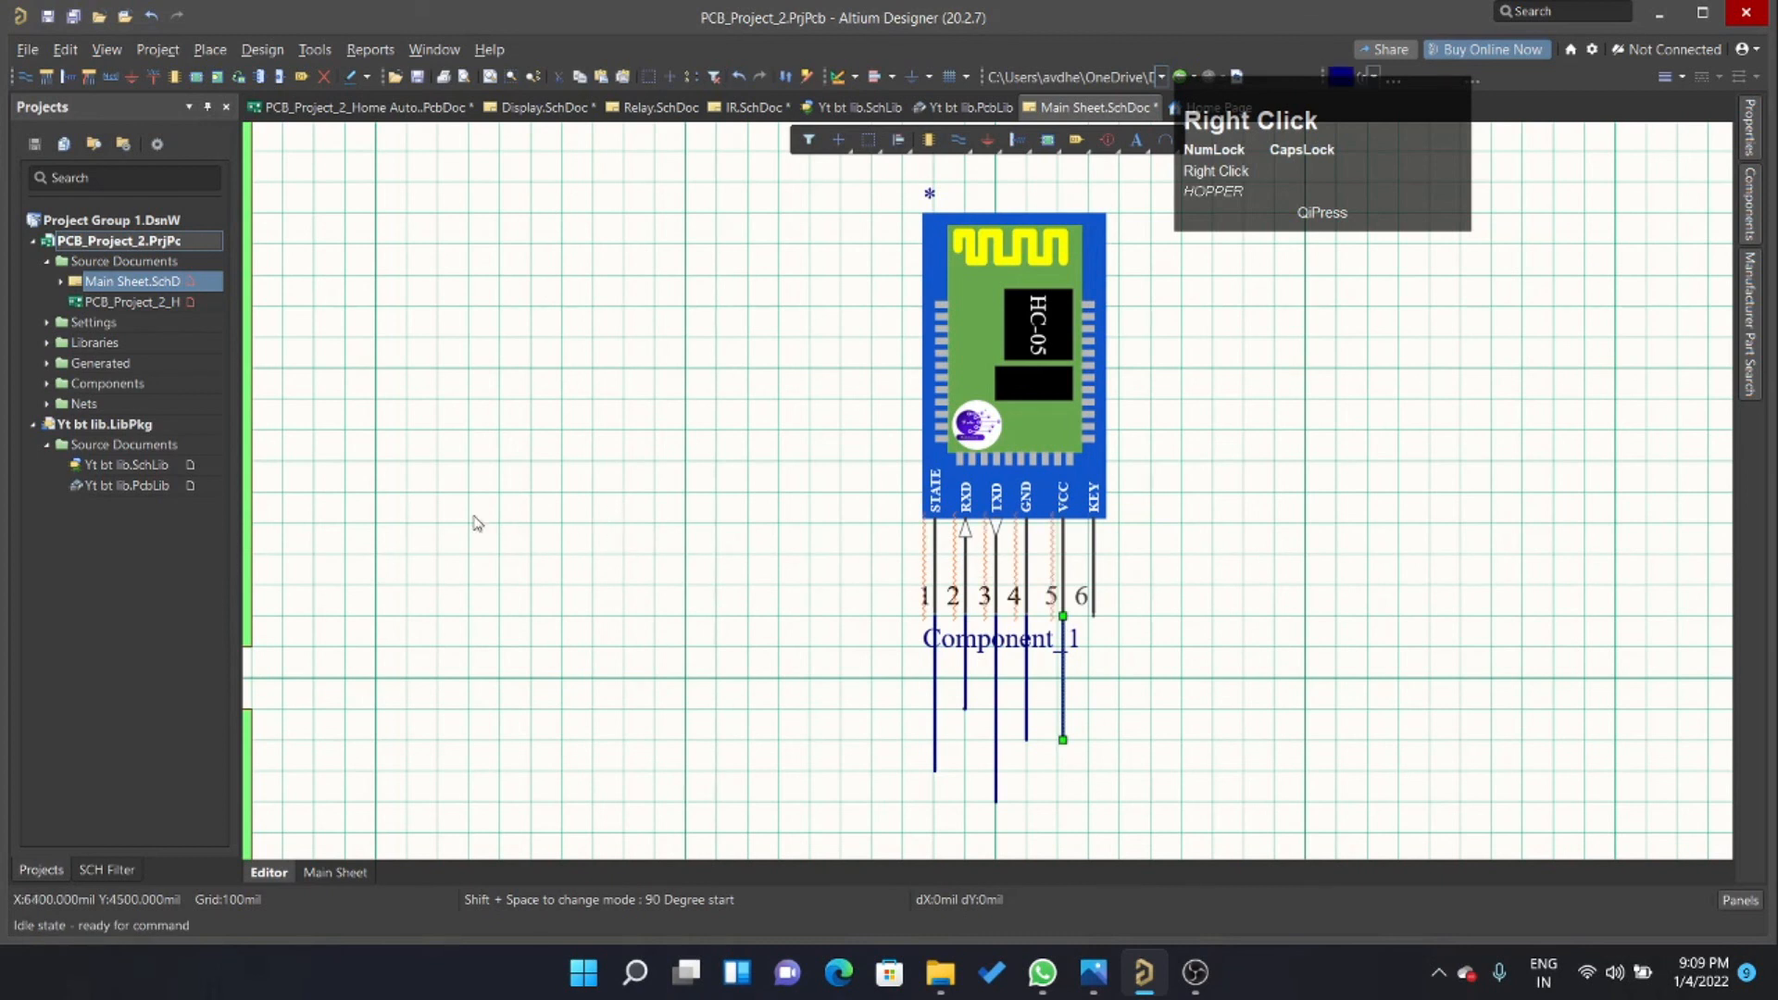
Open Yt bt lib.PcbLib again to view the HC-05 footprint.
double_click(157, 487)
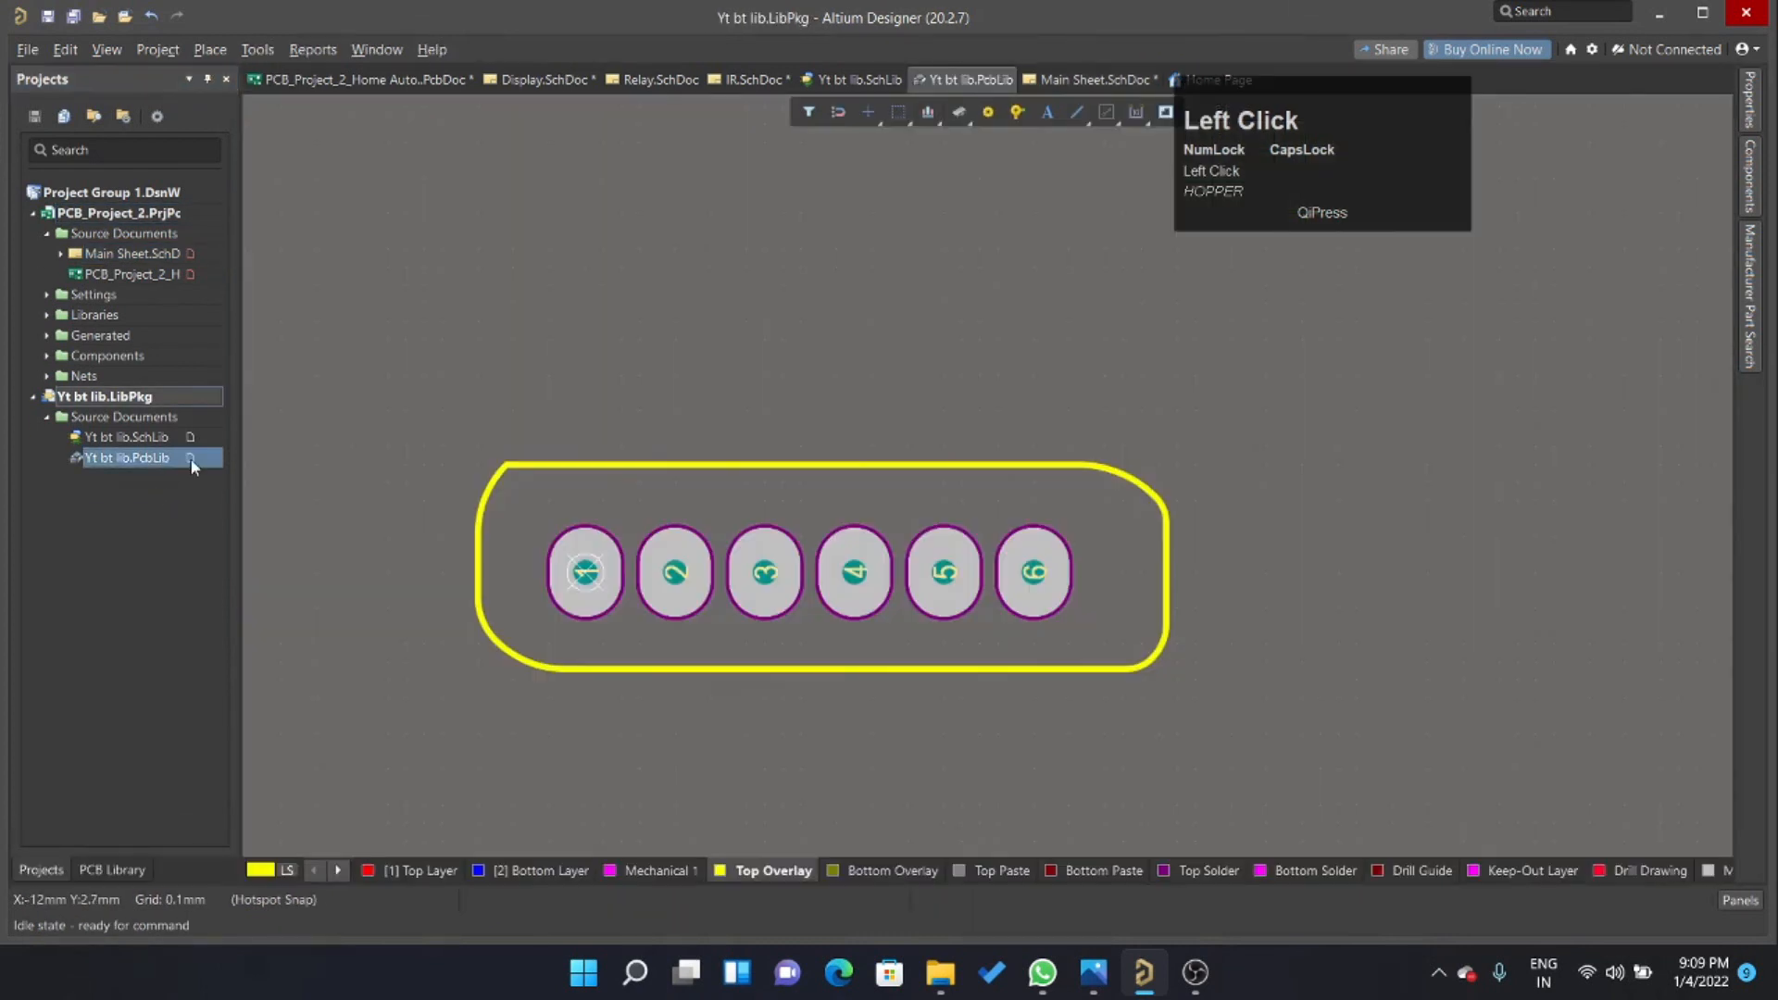
click(104, 868)
click(46, 868)
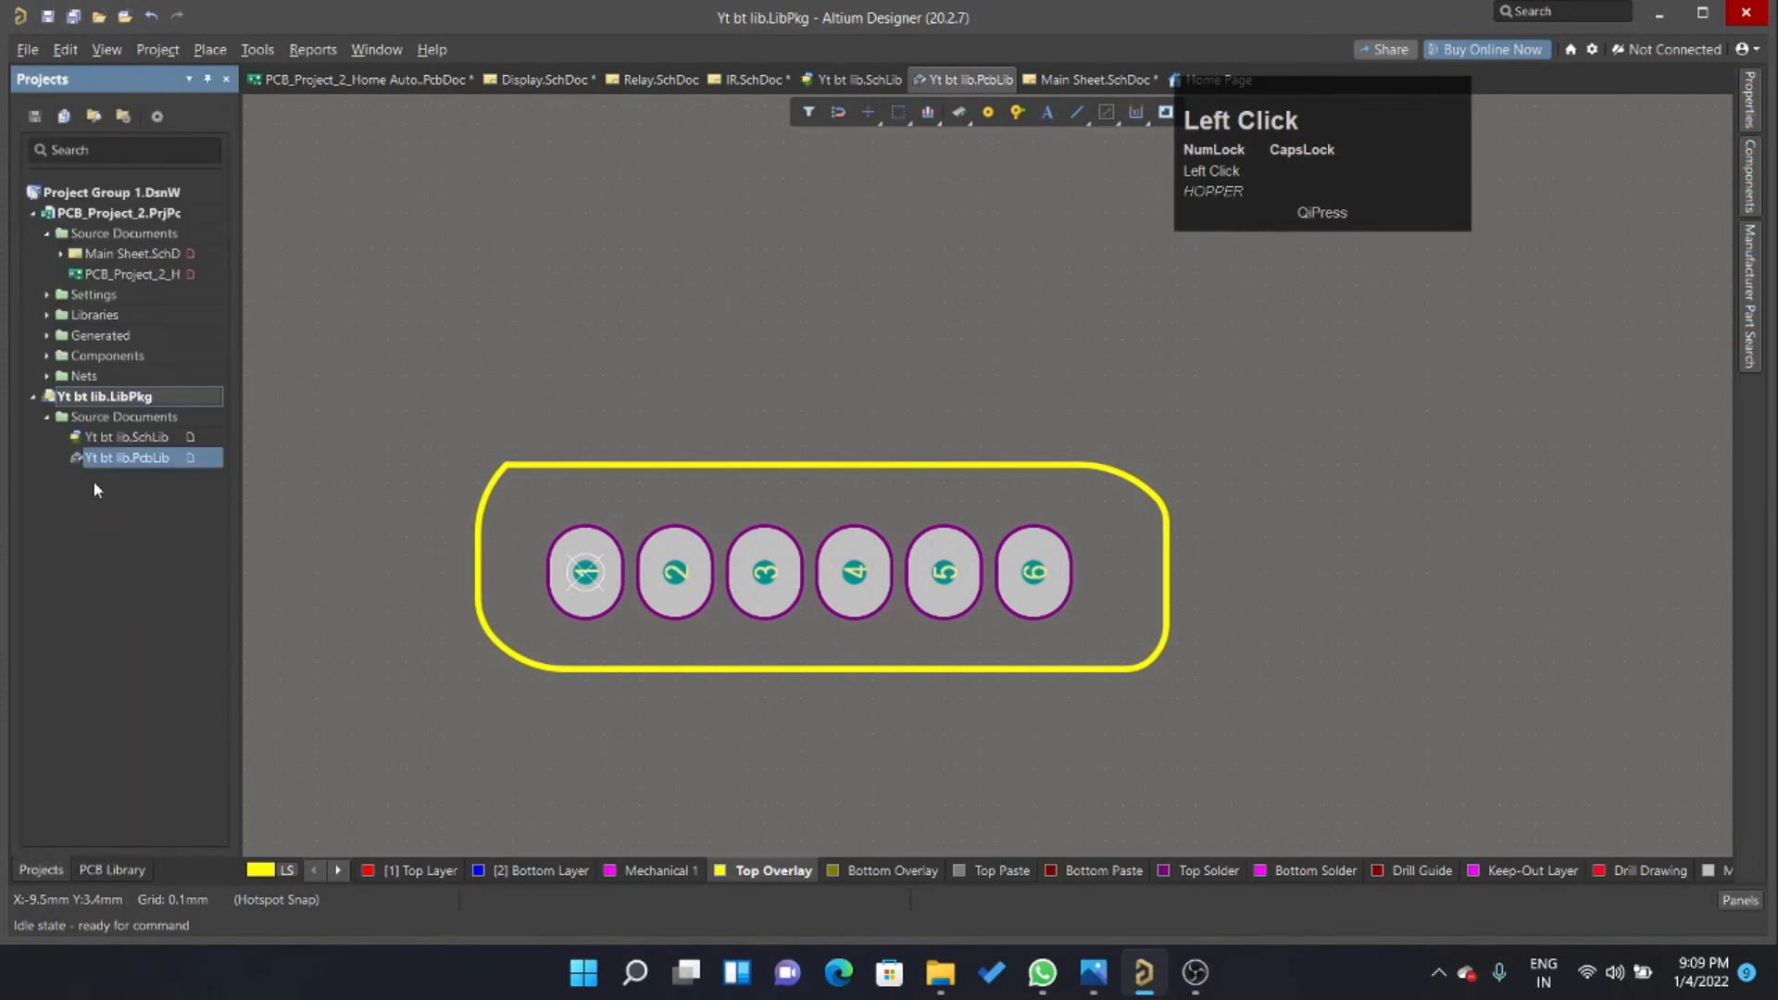
Open Yt bt lib.SchLib and set the Bluetooth component's Design Item ID to BT.
click(125, 436)
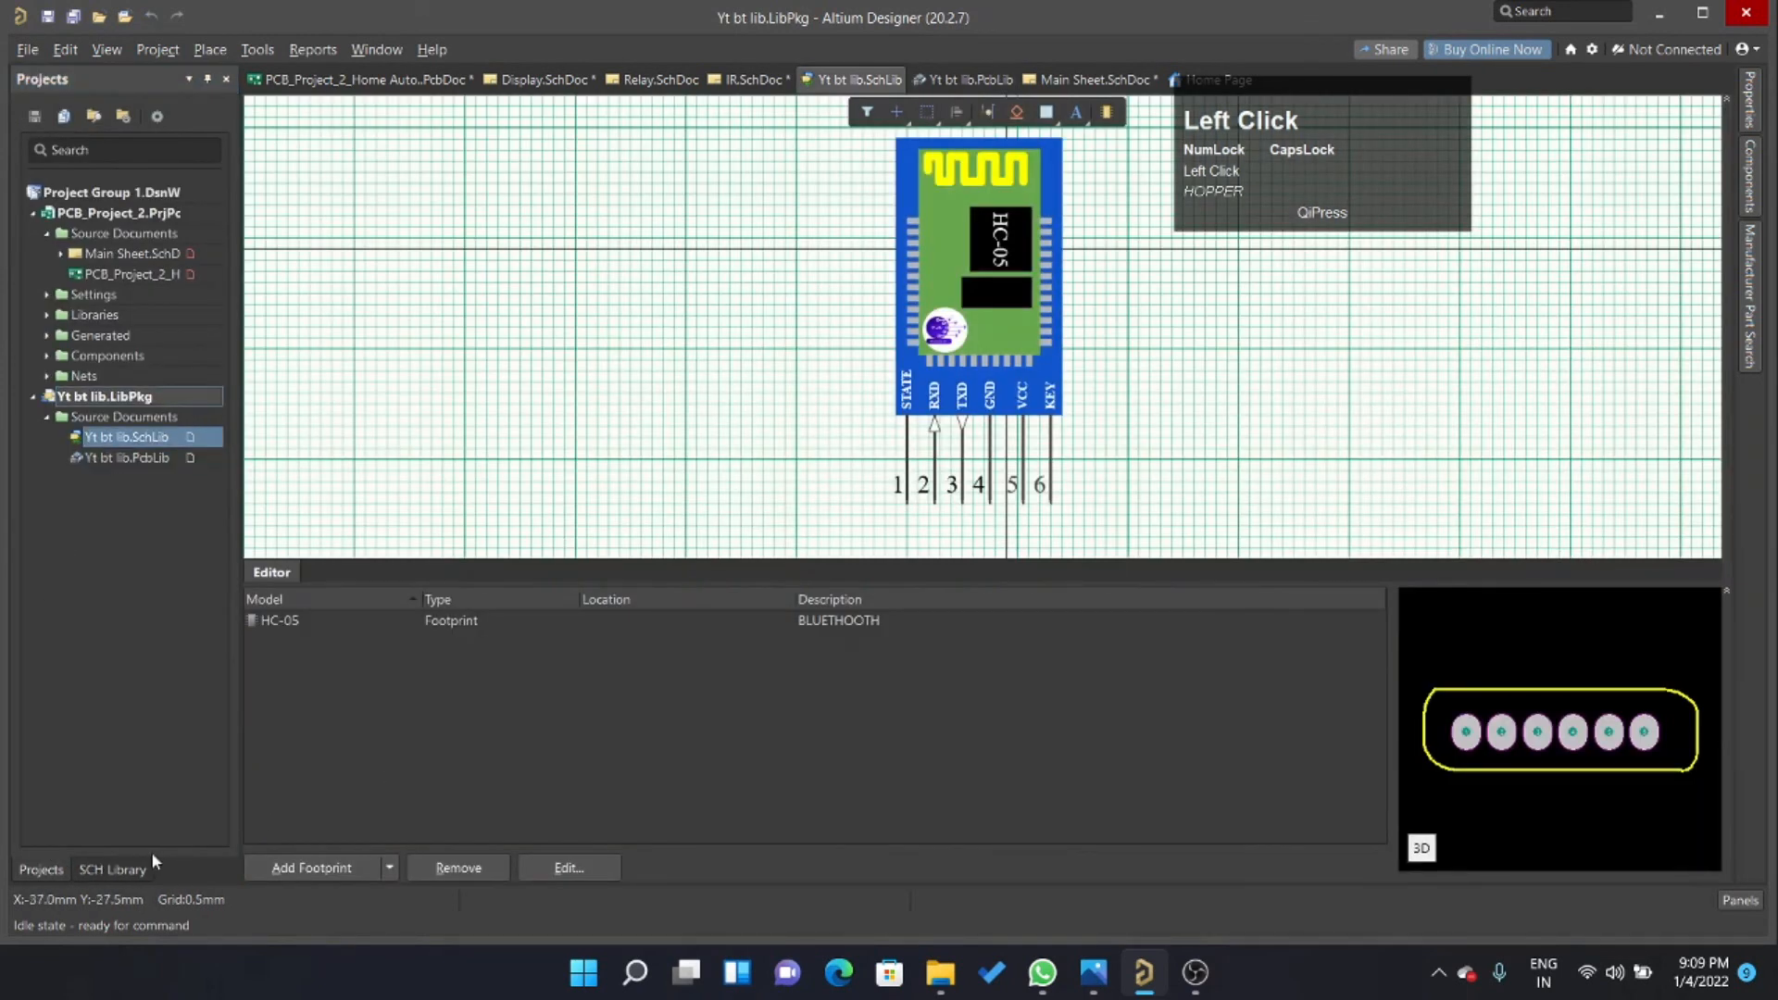
click(111, 868)
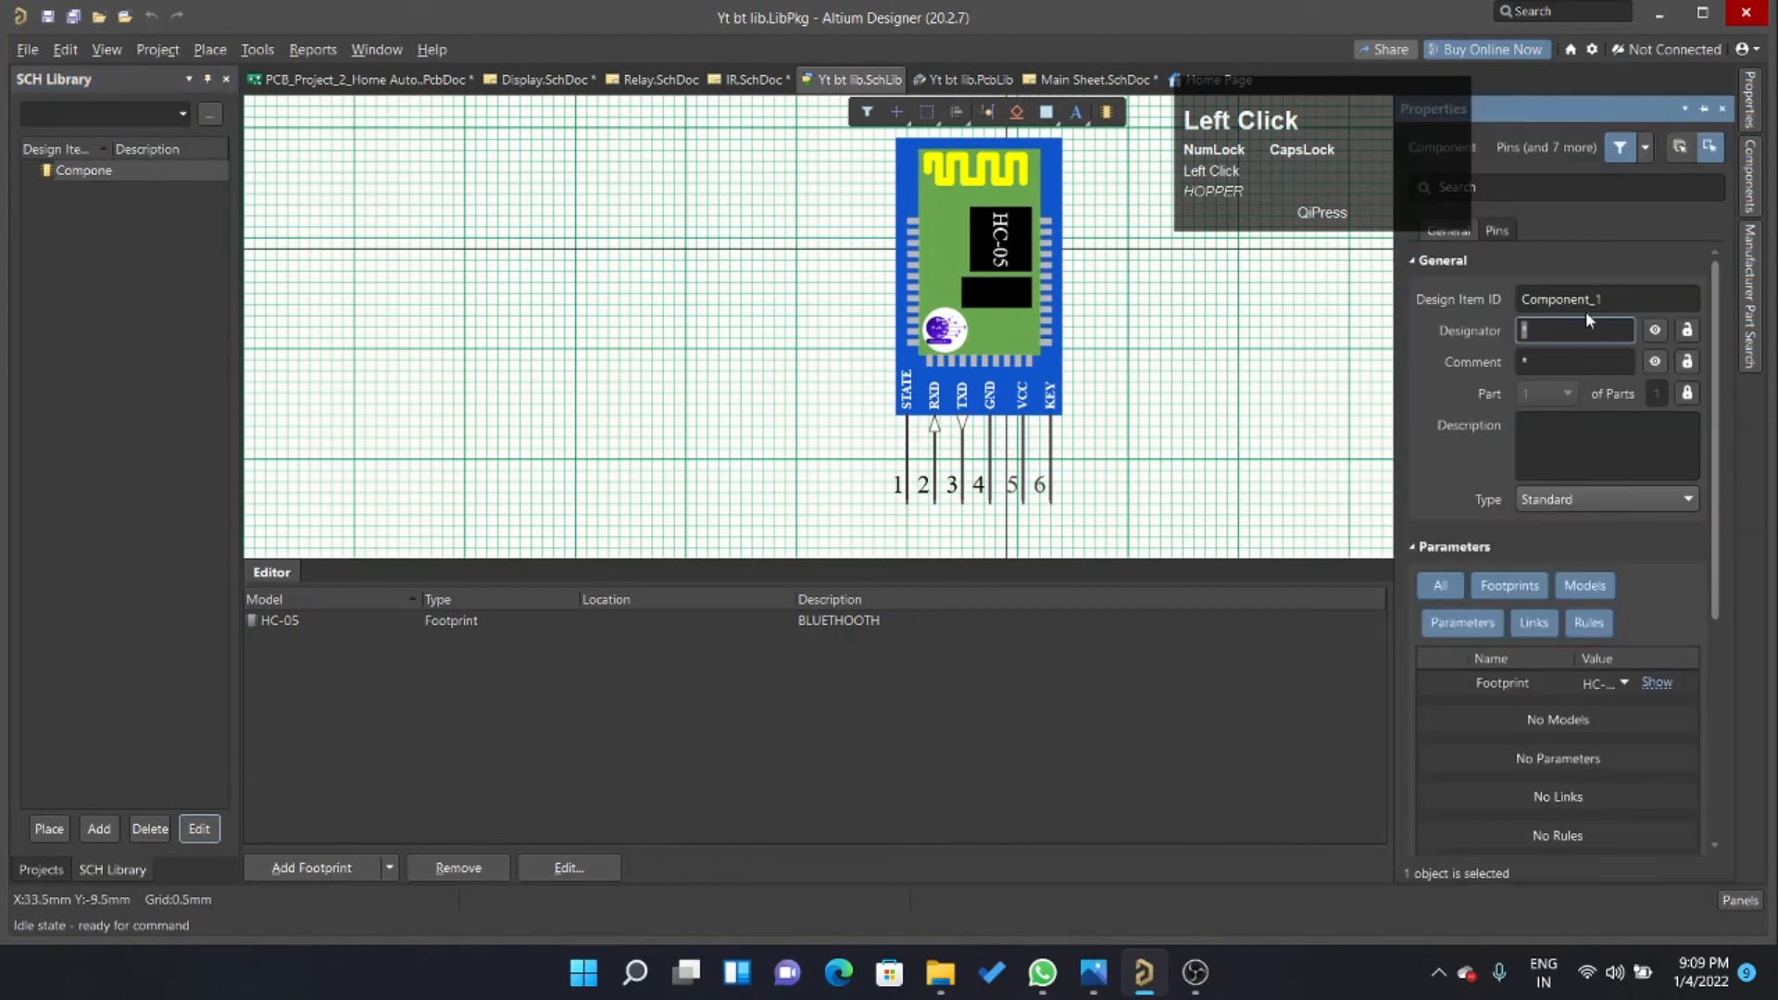
click(1625, 299)
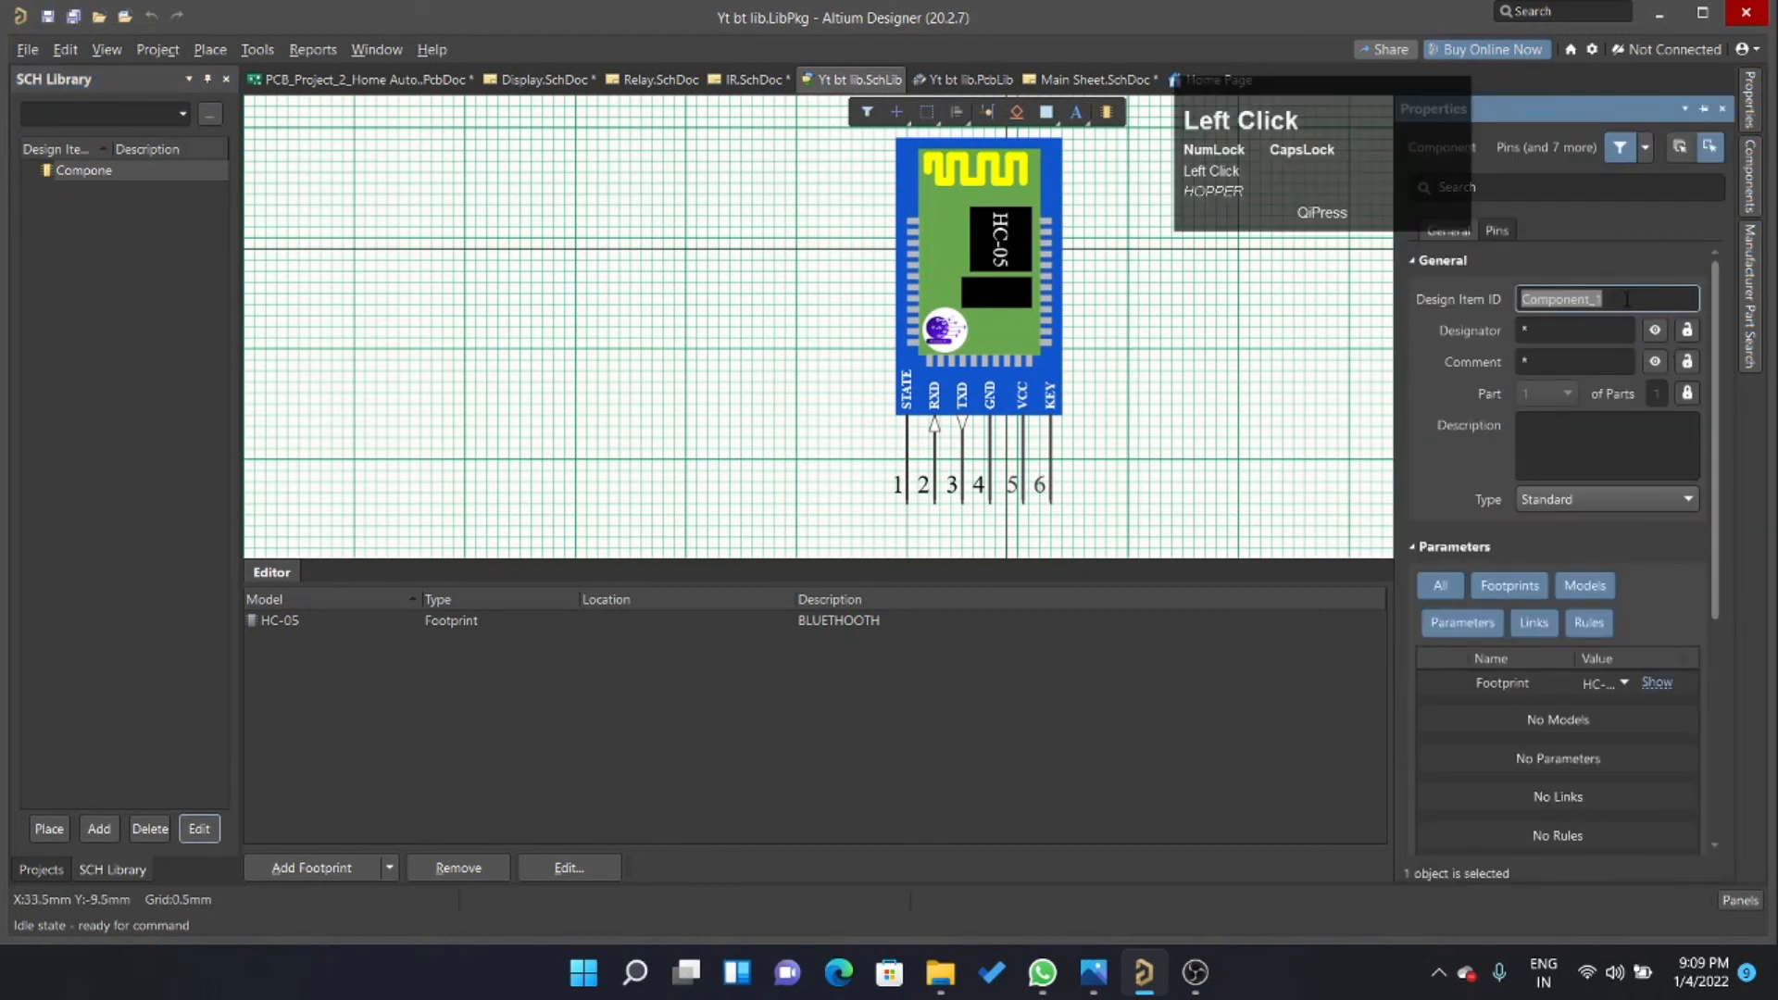
text(BT)
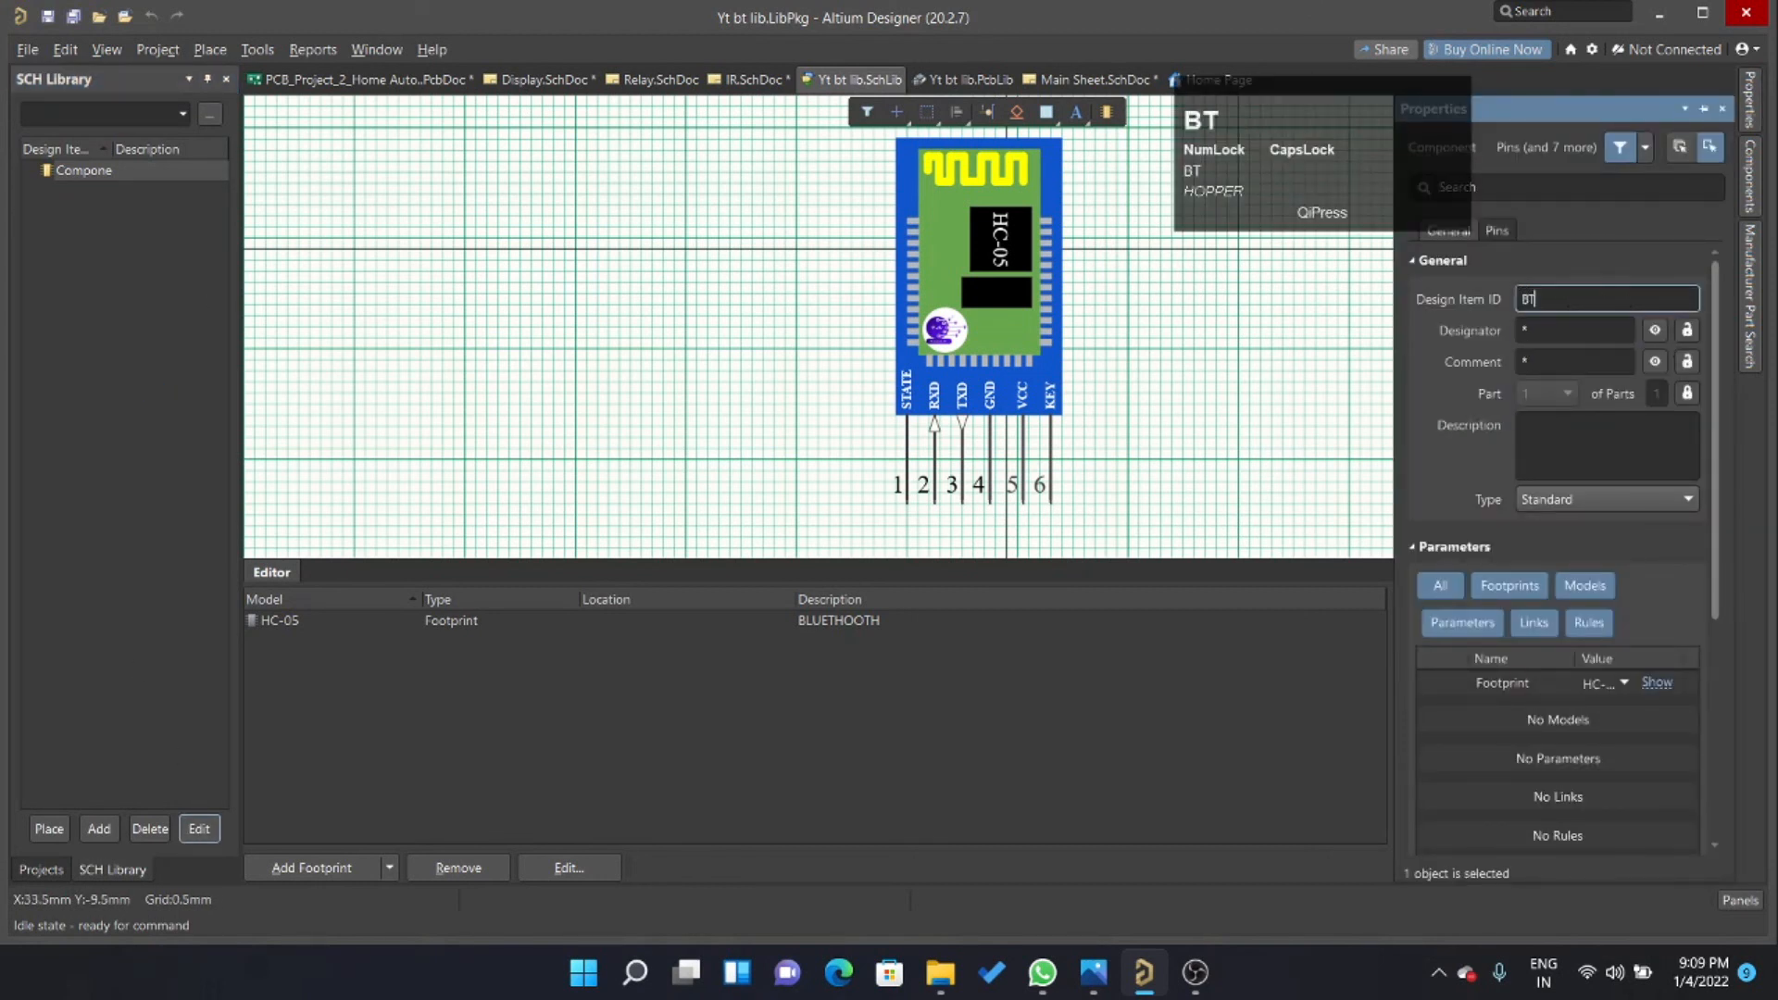
Set the component's designator to BT? and its comment to BT, and save the schematic library.
click(1591, 333)
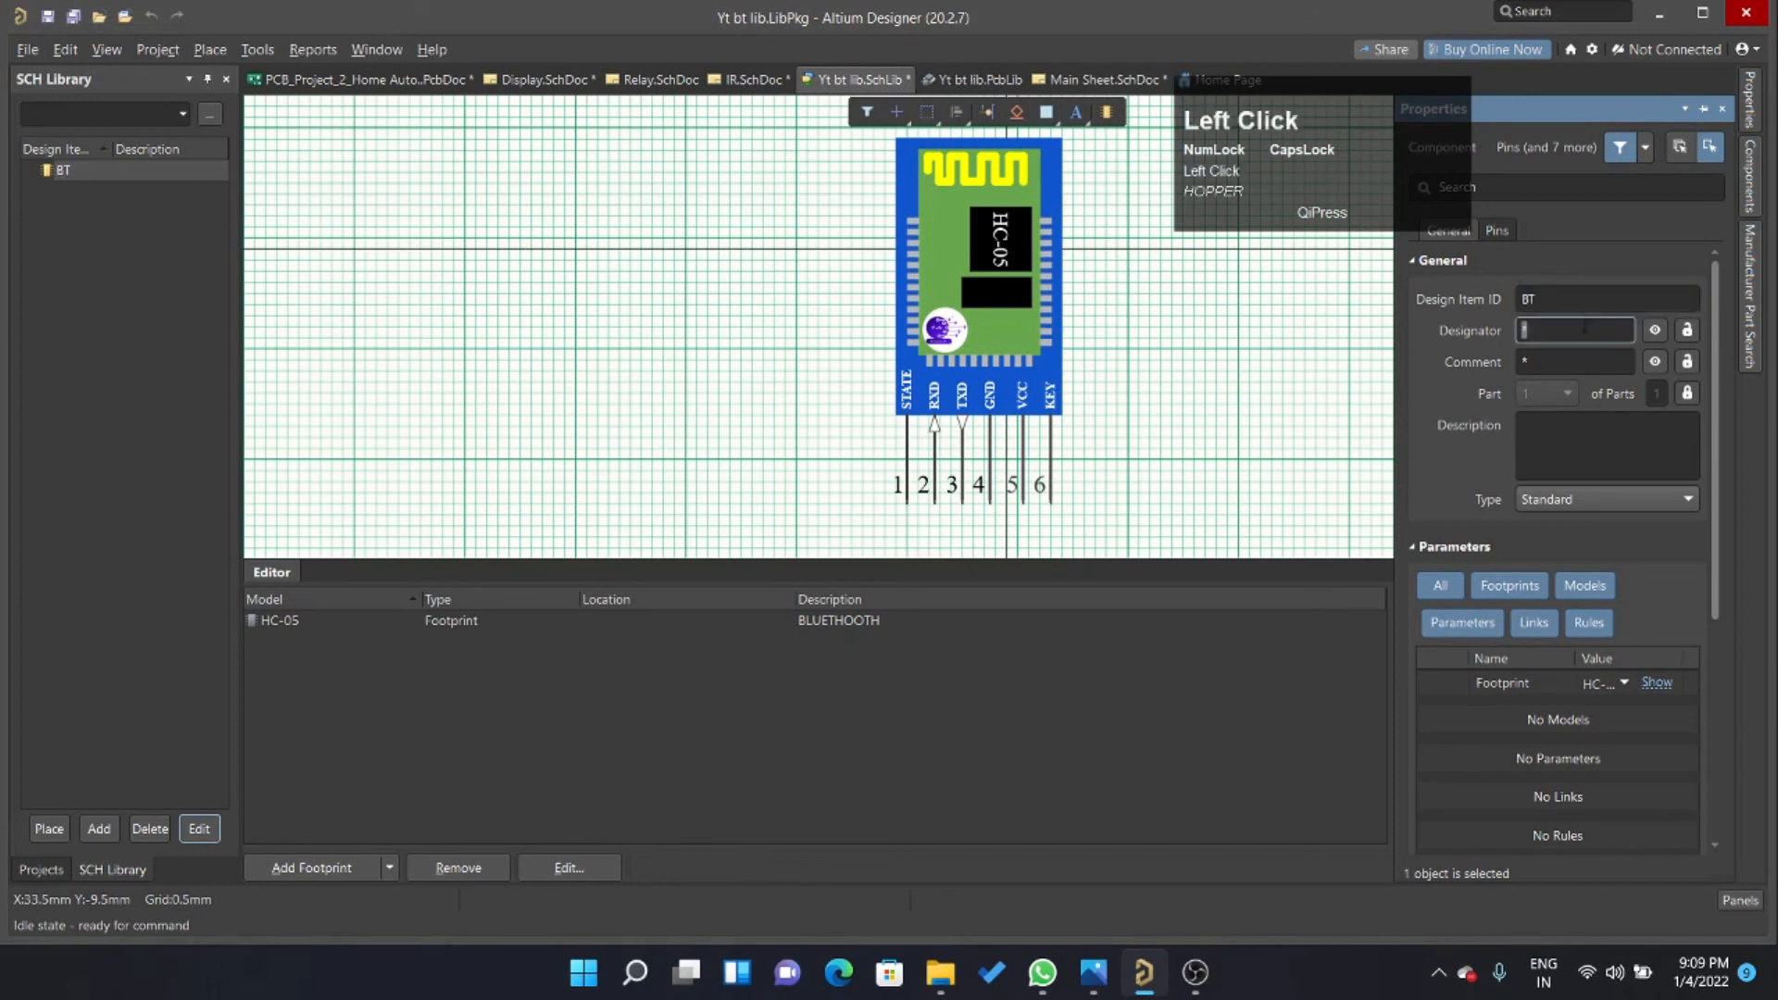
key(shift)
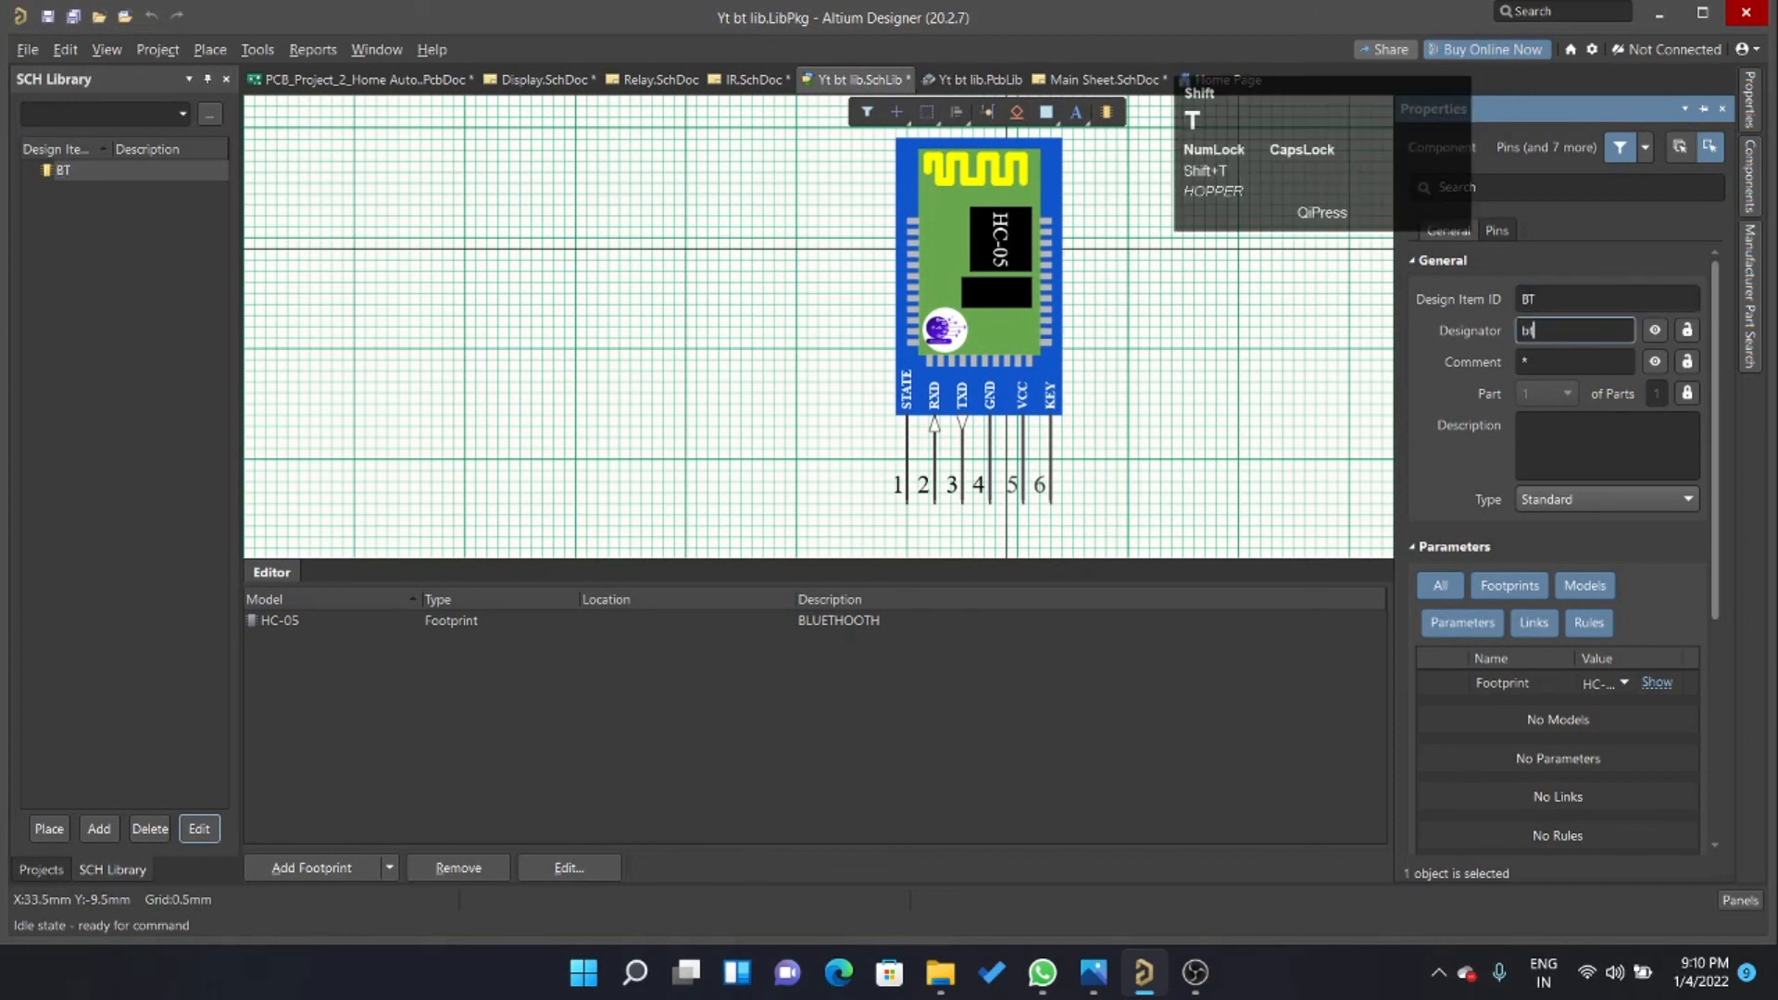
key(BackSpace)
key(BackSpace)
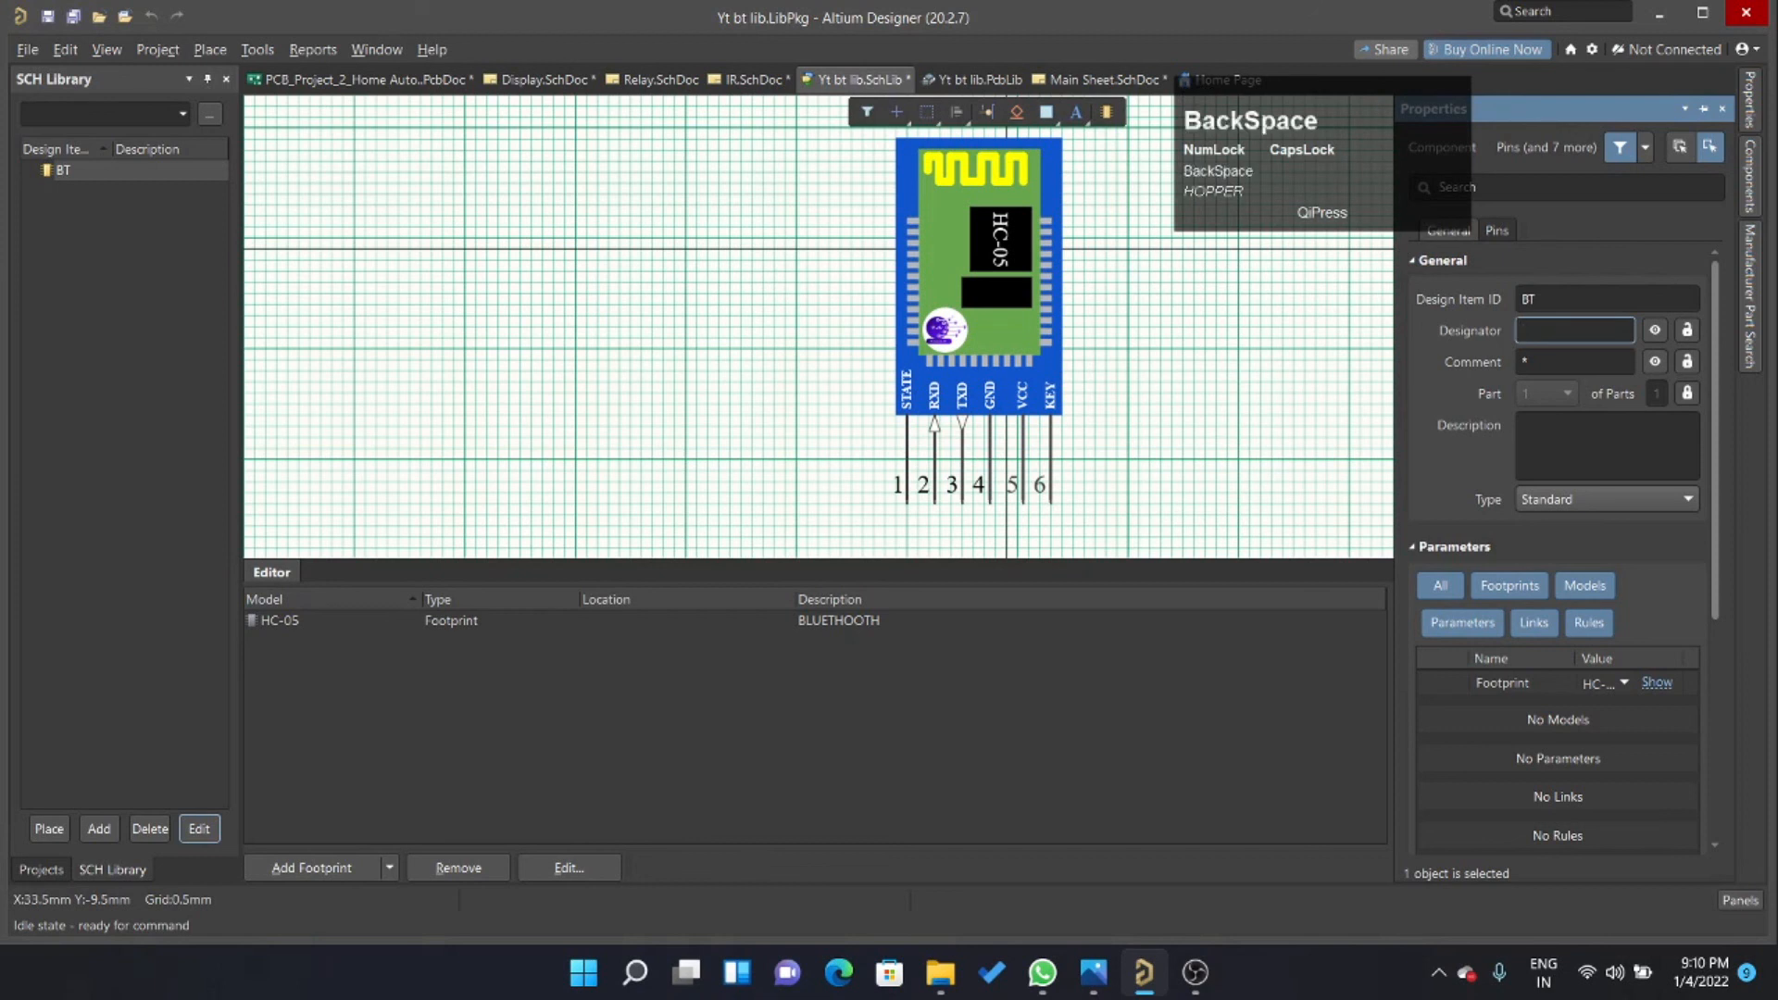
text(BT)
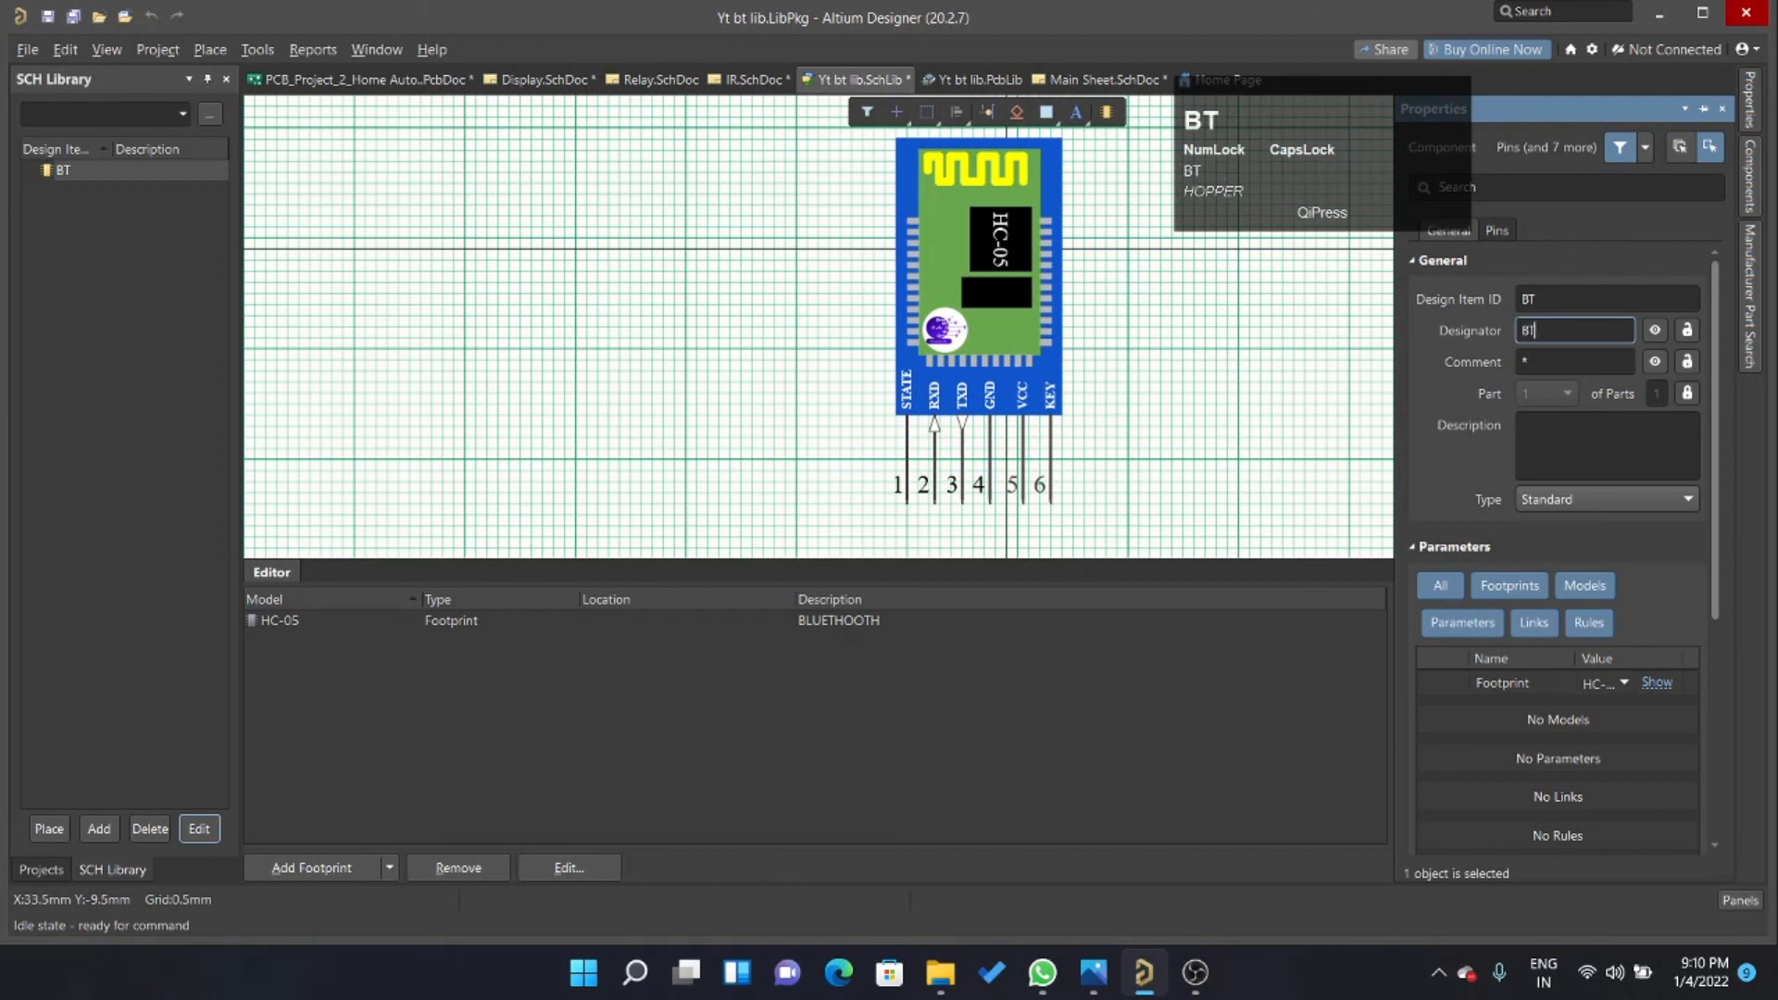
click(1560, 355)
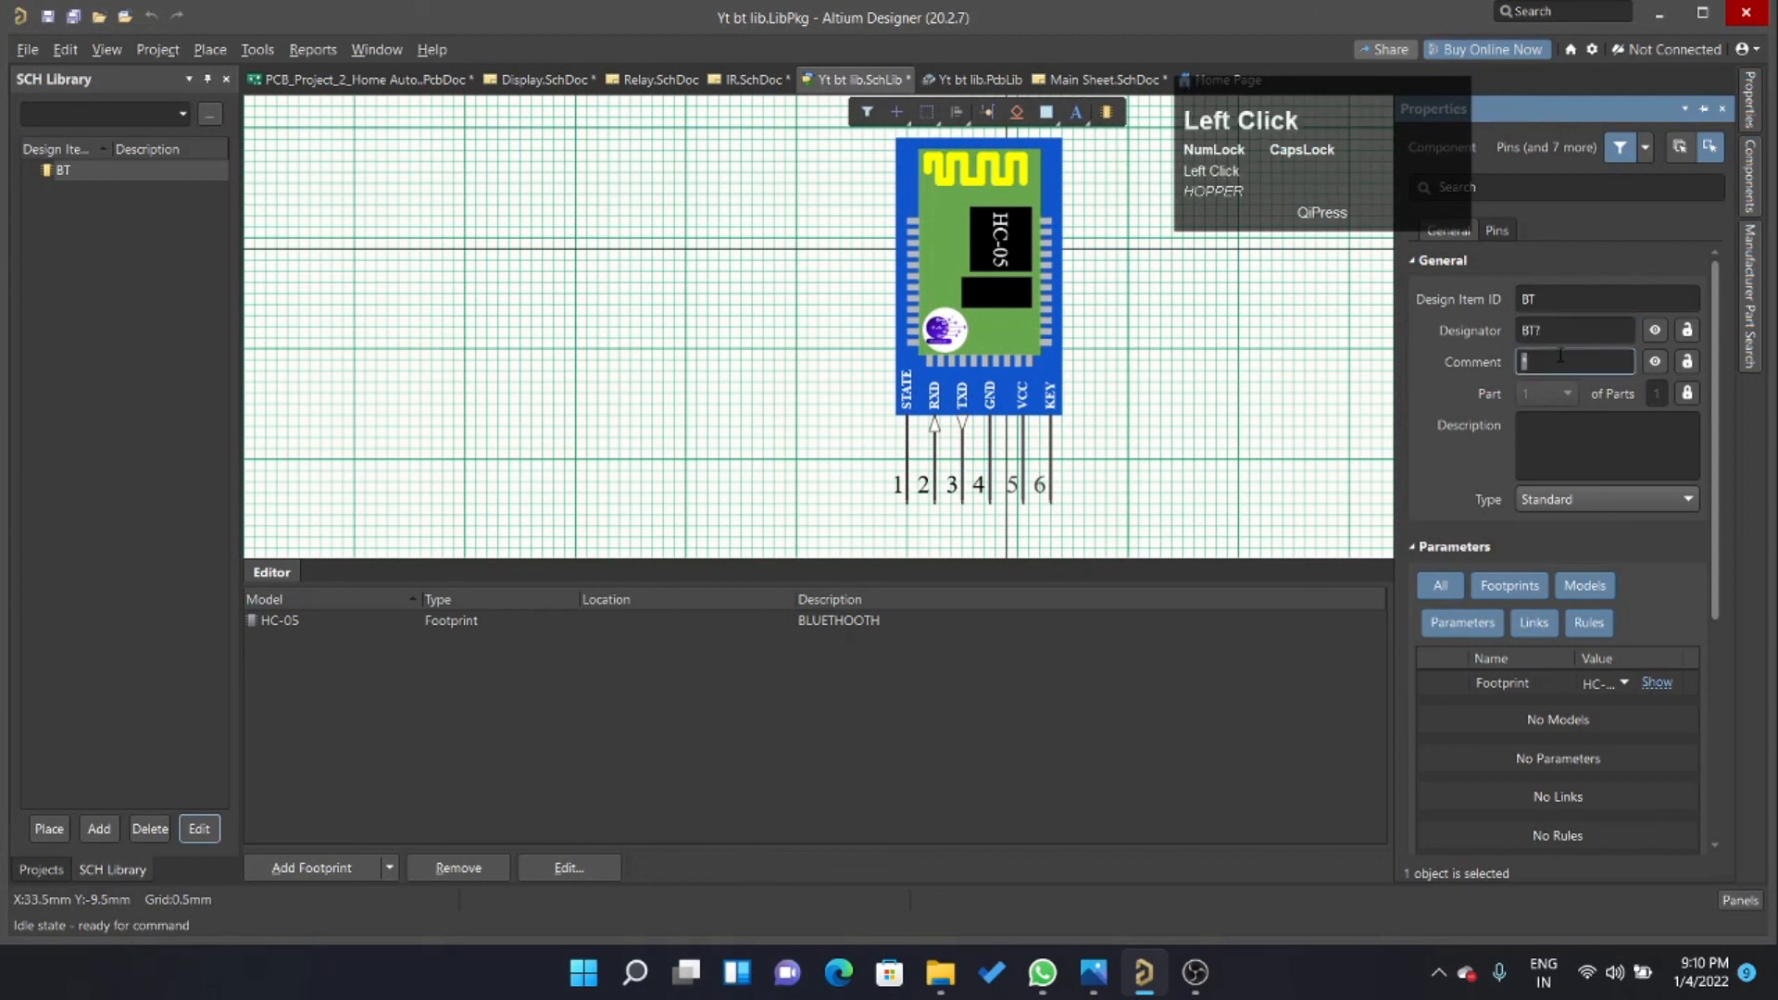
text(BT)
click(1283, 474)
key(ctrl+s)
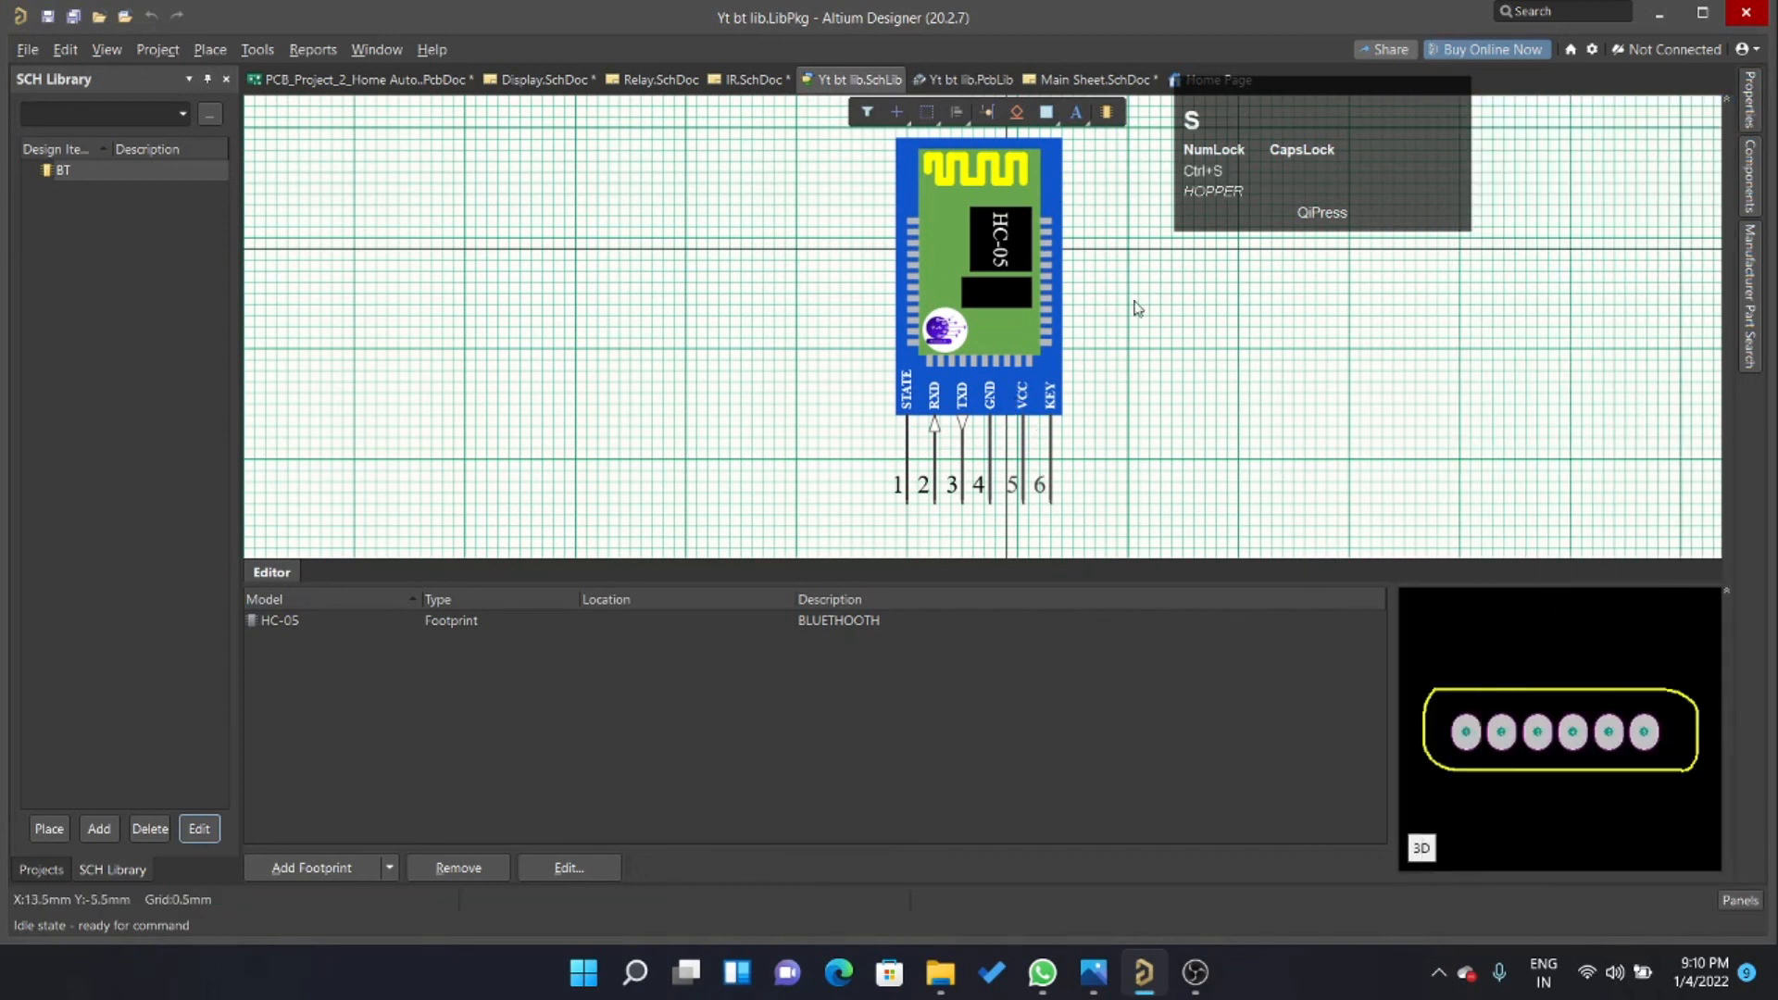
Recompile the Yt bt lib.LibPkg integrated library.
click(42, 870)
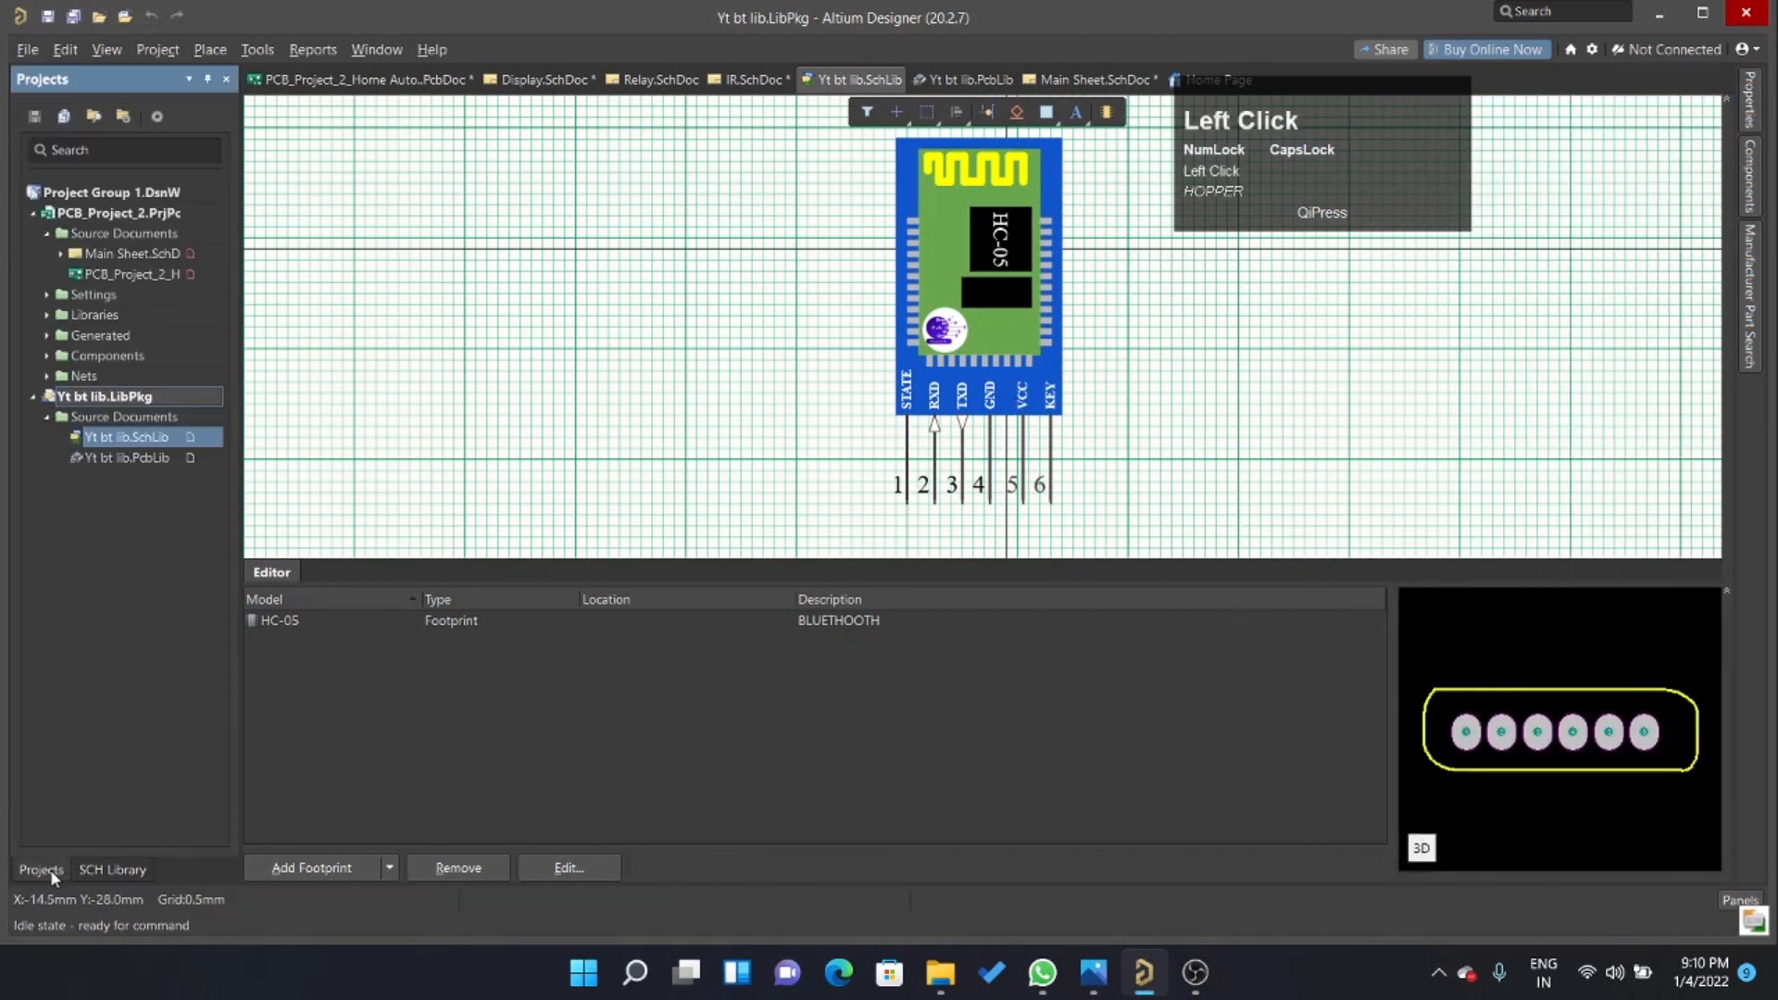
right_click(80, 396)
click(162, 400)
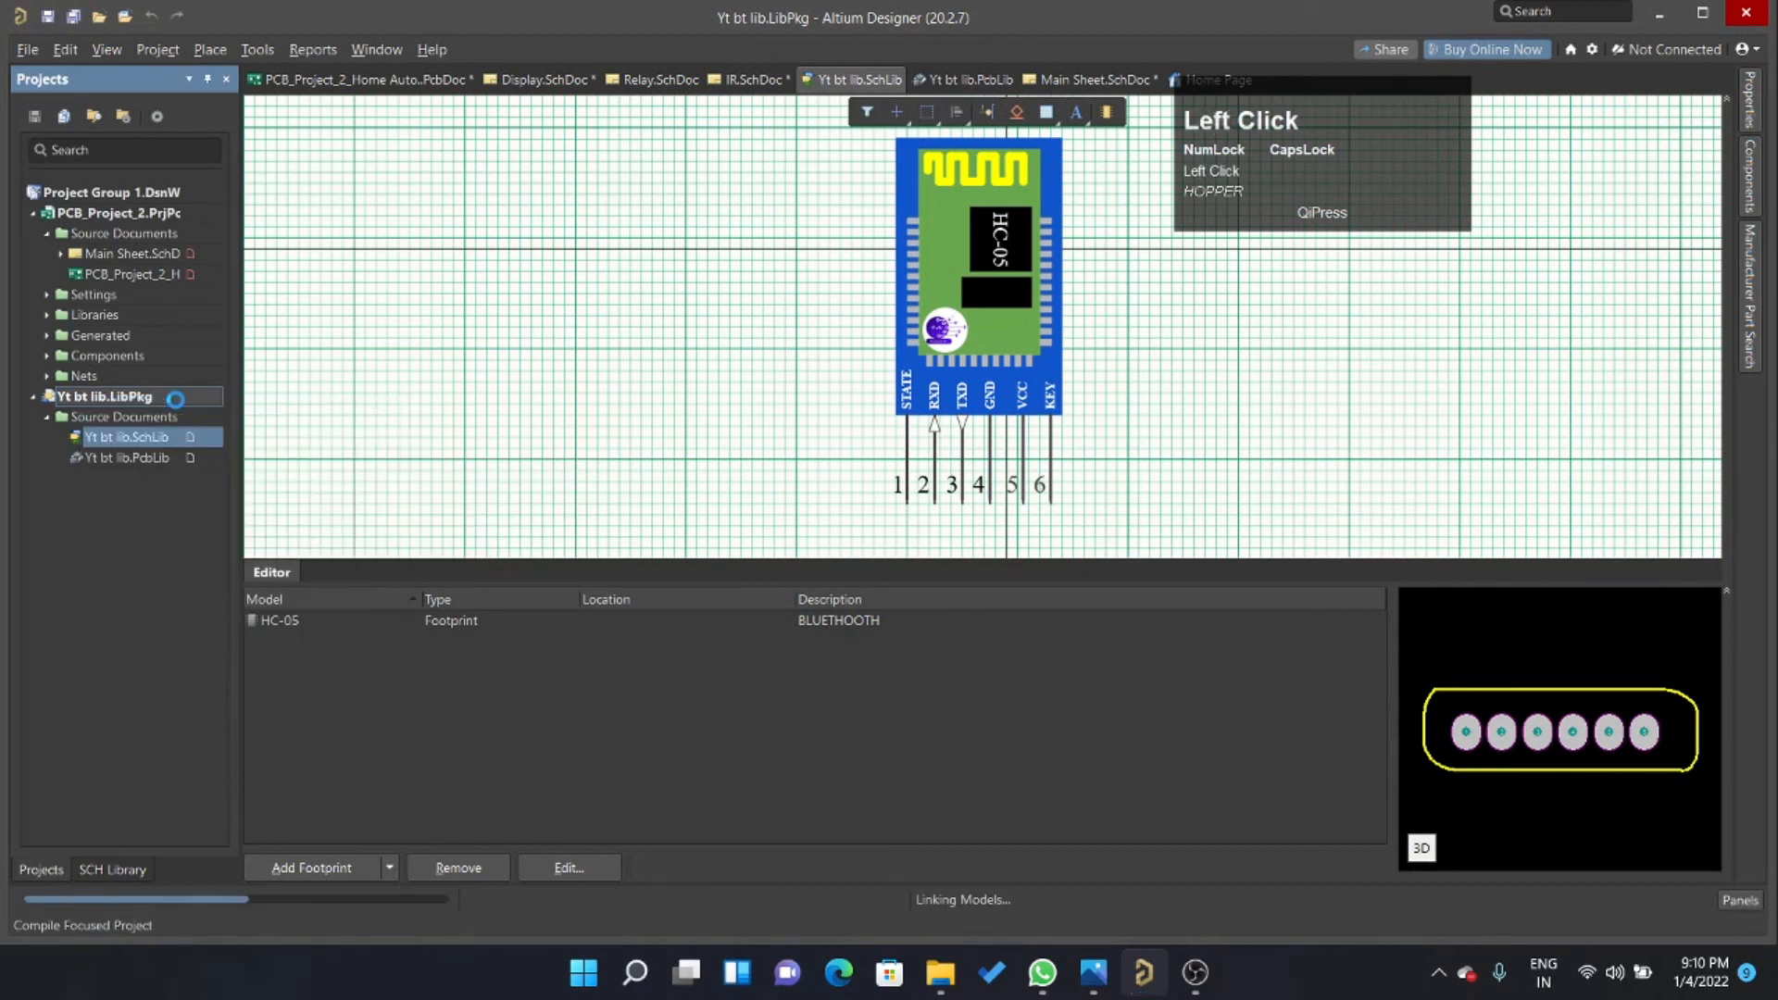
Delete the previously placed Bluetooth module and its wires from Main Sheet.SchDoc.
double_click(139, 253)
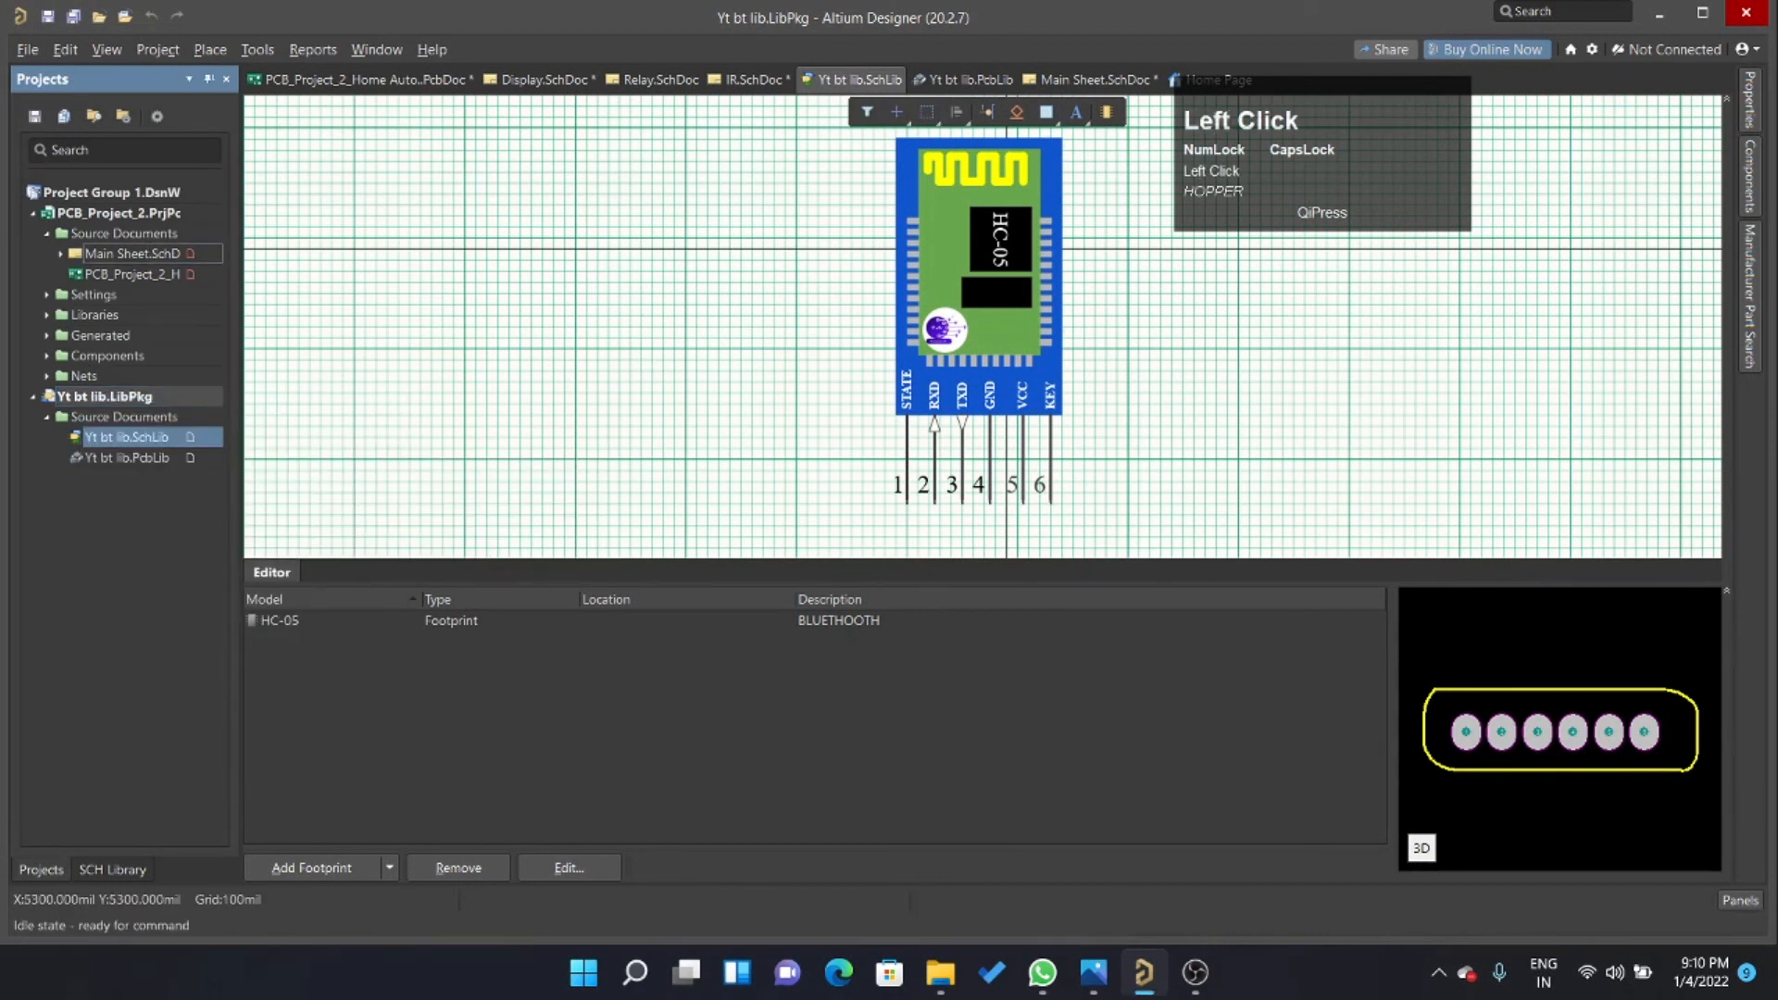
ctrl+scroll(915, 479, down, 1)
ctrl+scroll(913, 457, down, 2)
ctrl+scroll(913, 458, up, 2)
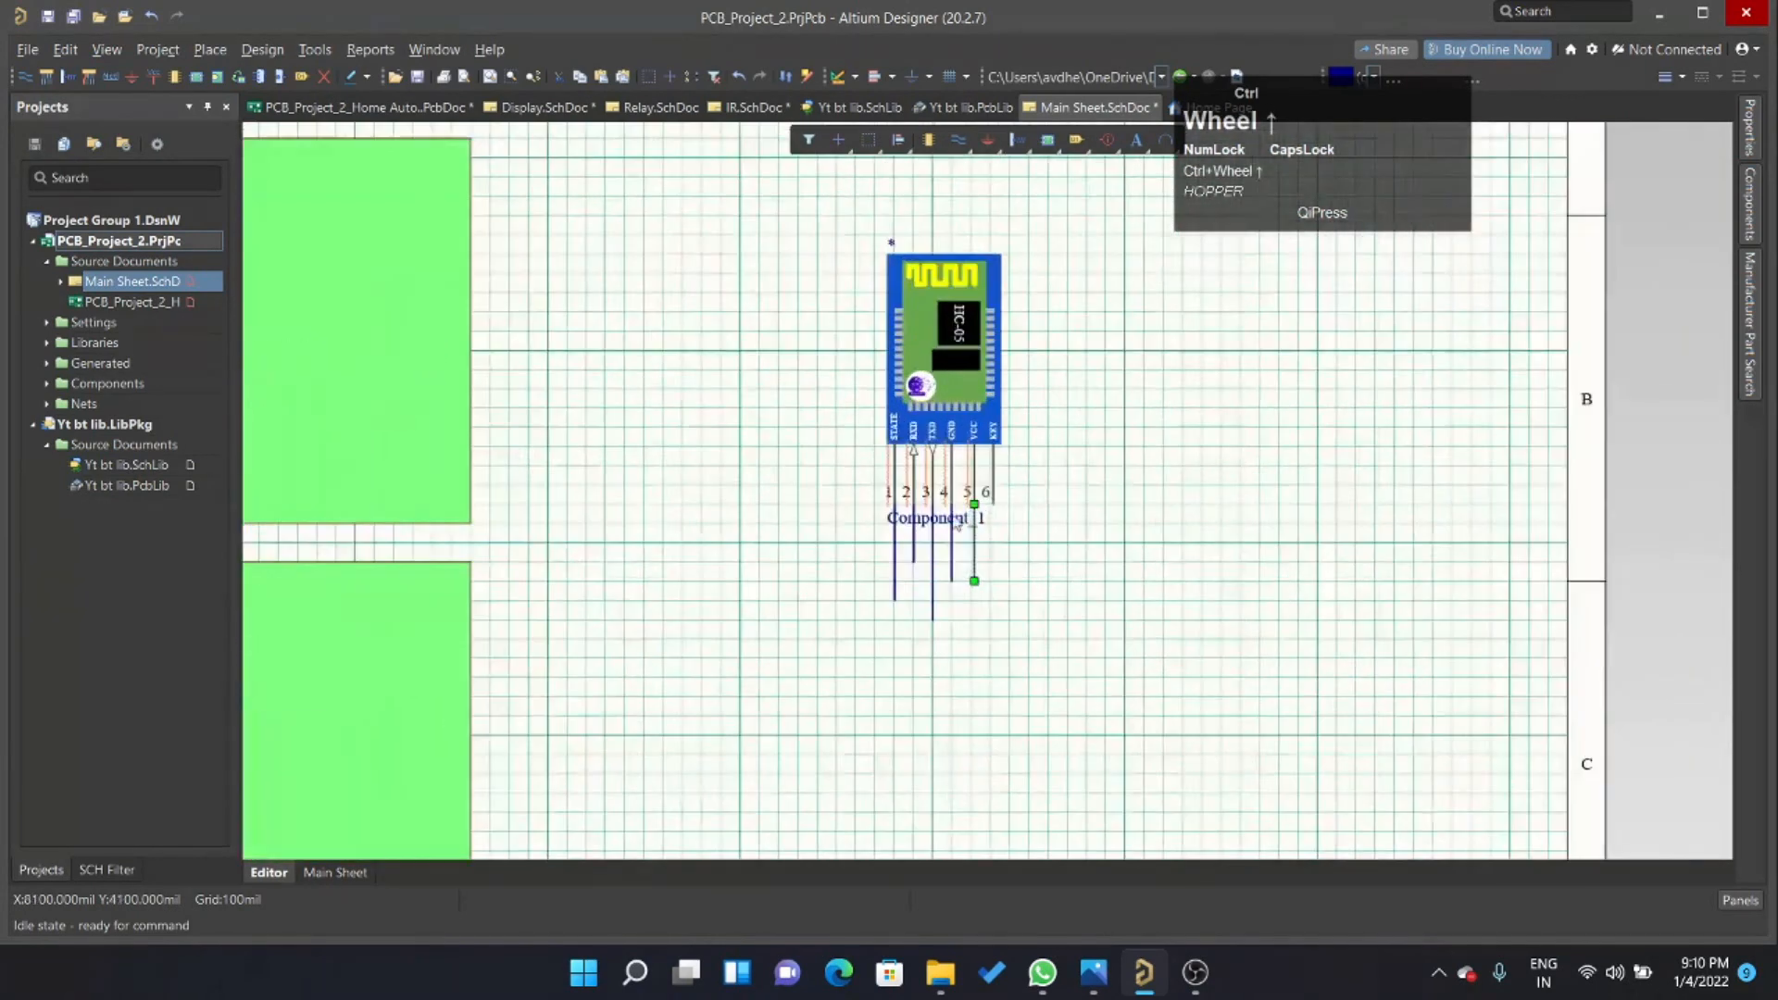
click(1035, 483)
right_click(1193, 391)
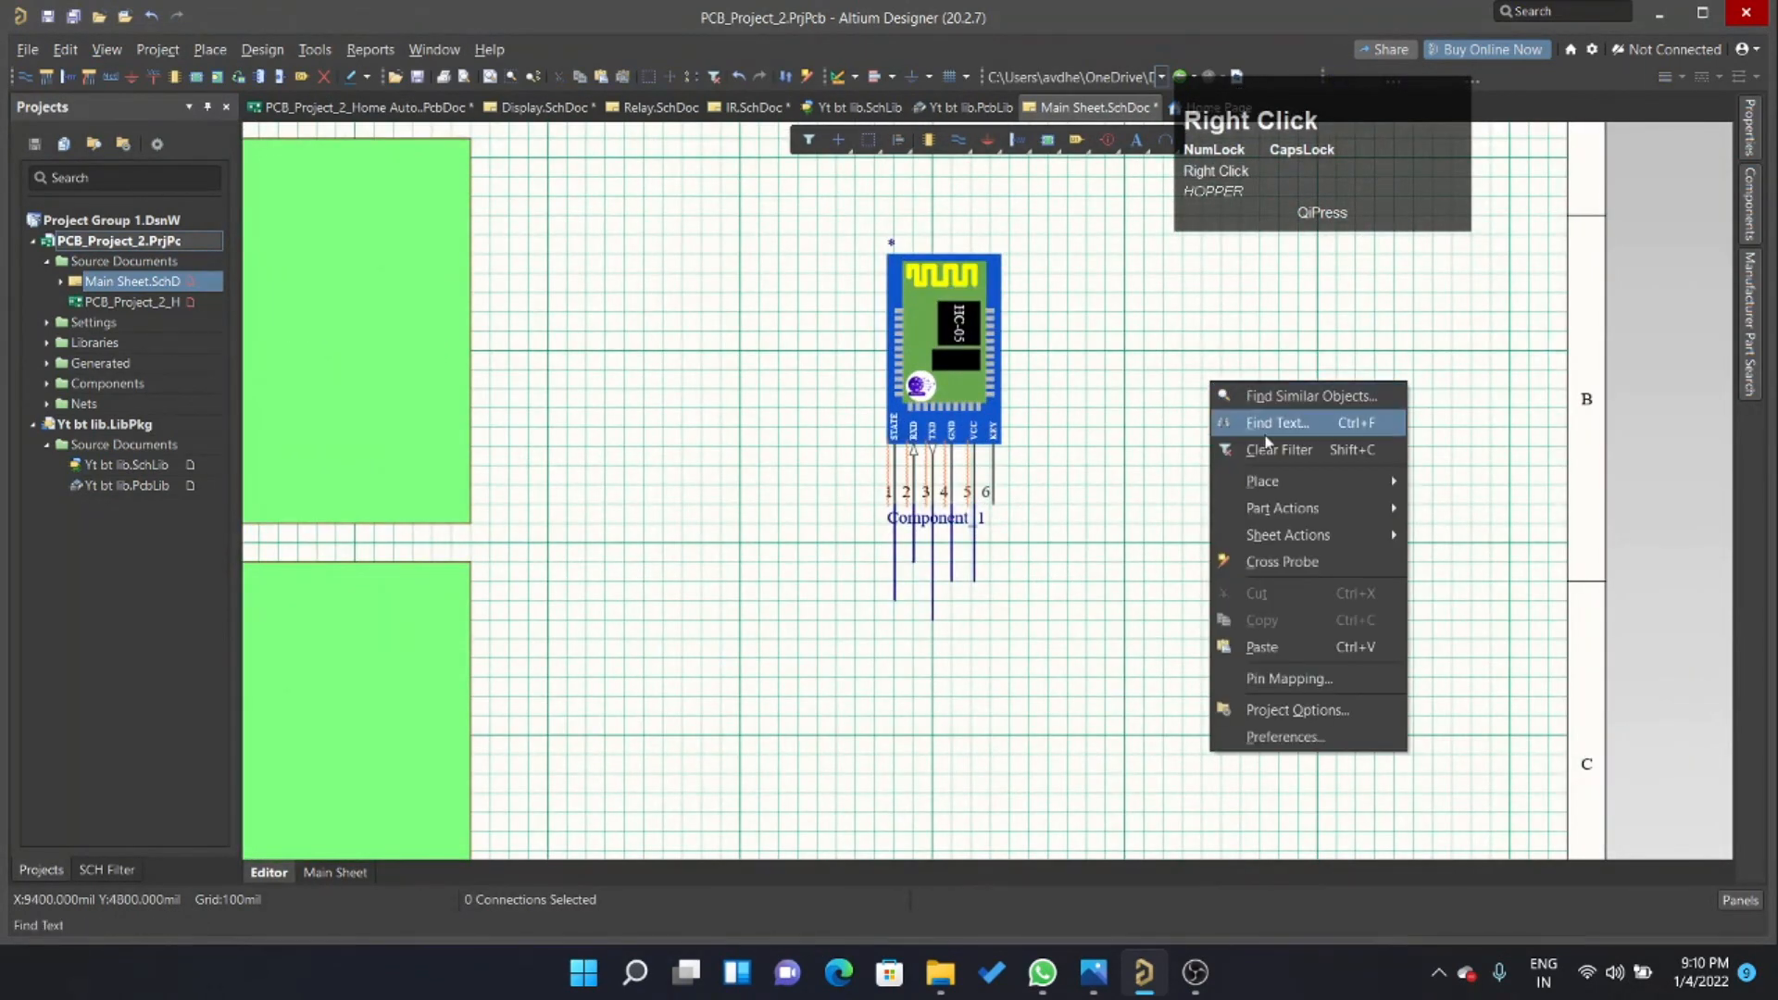
click(788, 202)
drag(788, 202, 1115, 643)
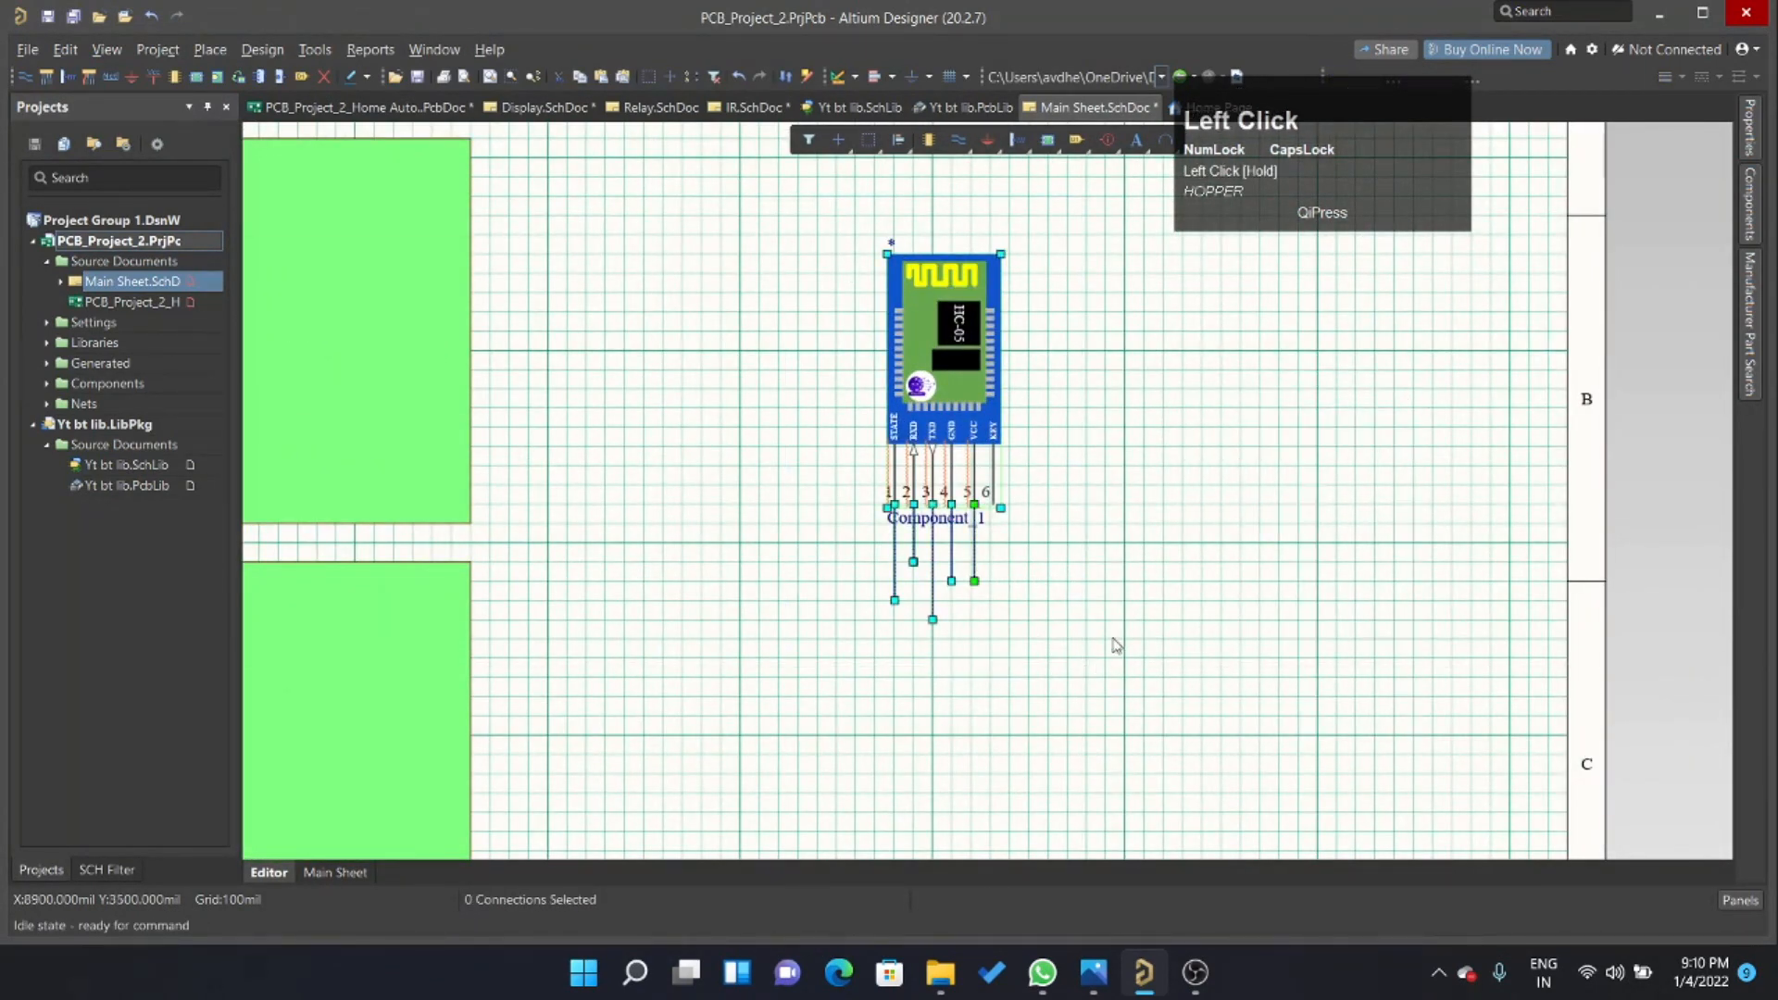
key(Delete)
Place the BT component from Yt bt lib.IntLib in the empty area beside the green sheet symbols.
click(1749, 230)
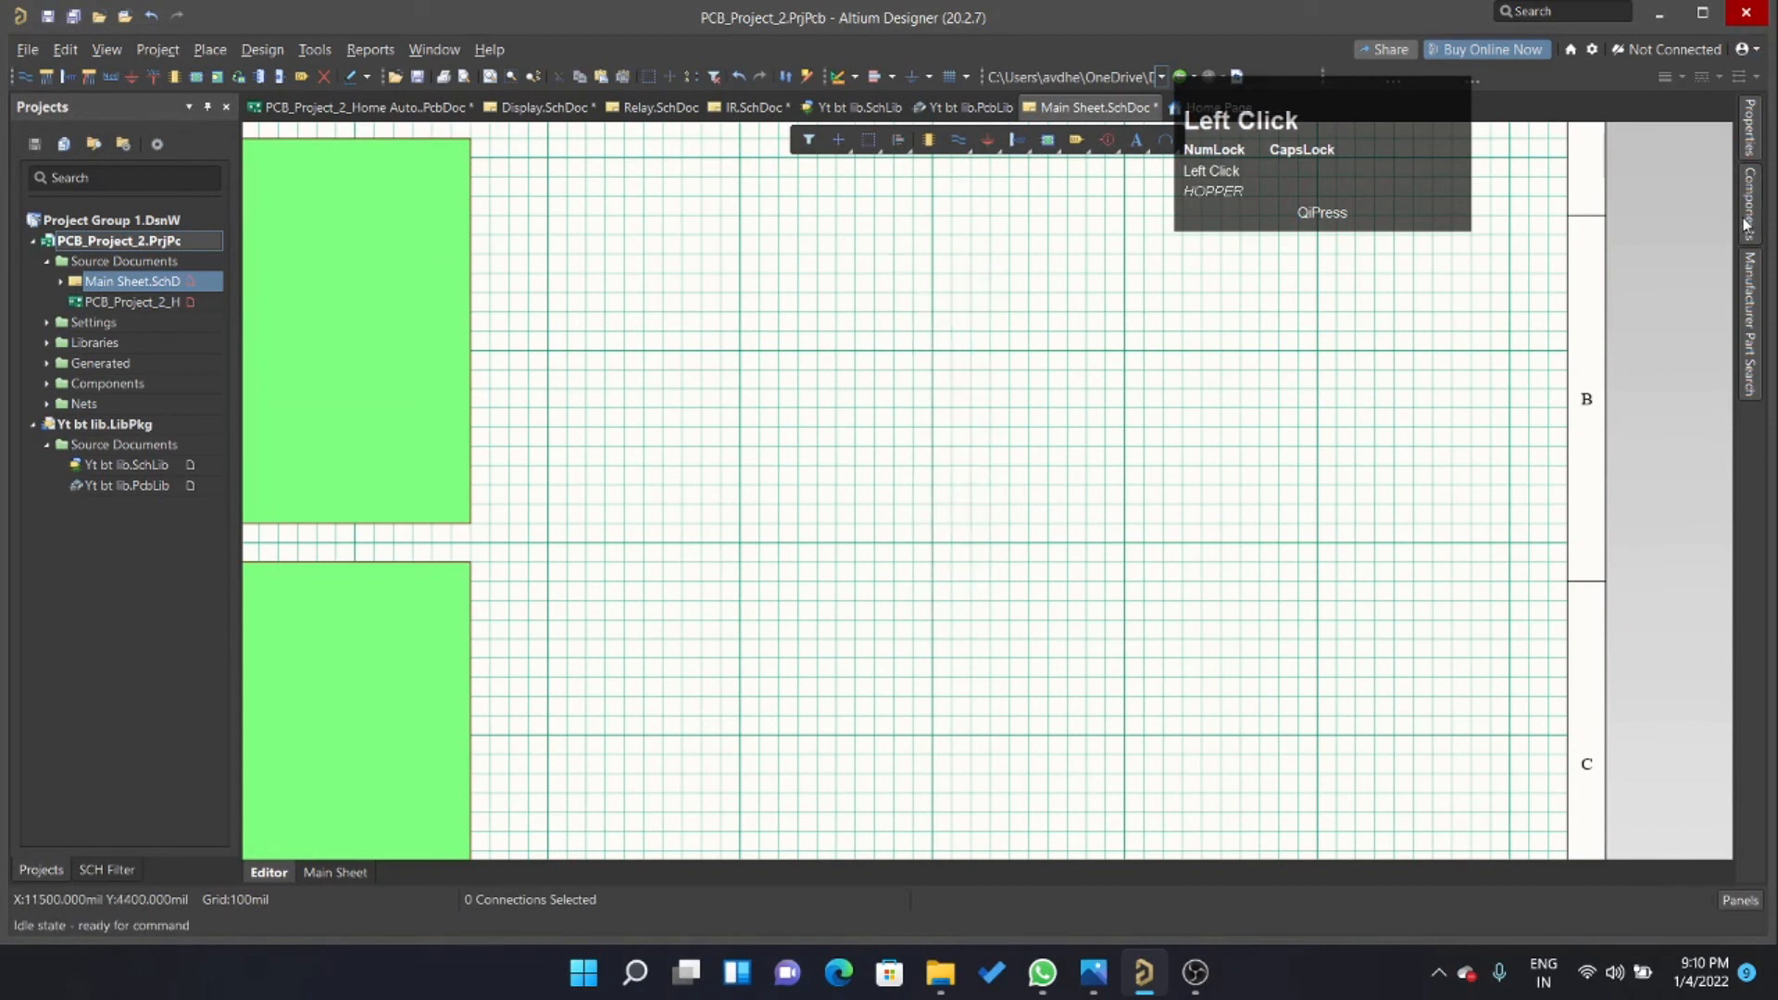
click(1575, 181)
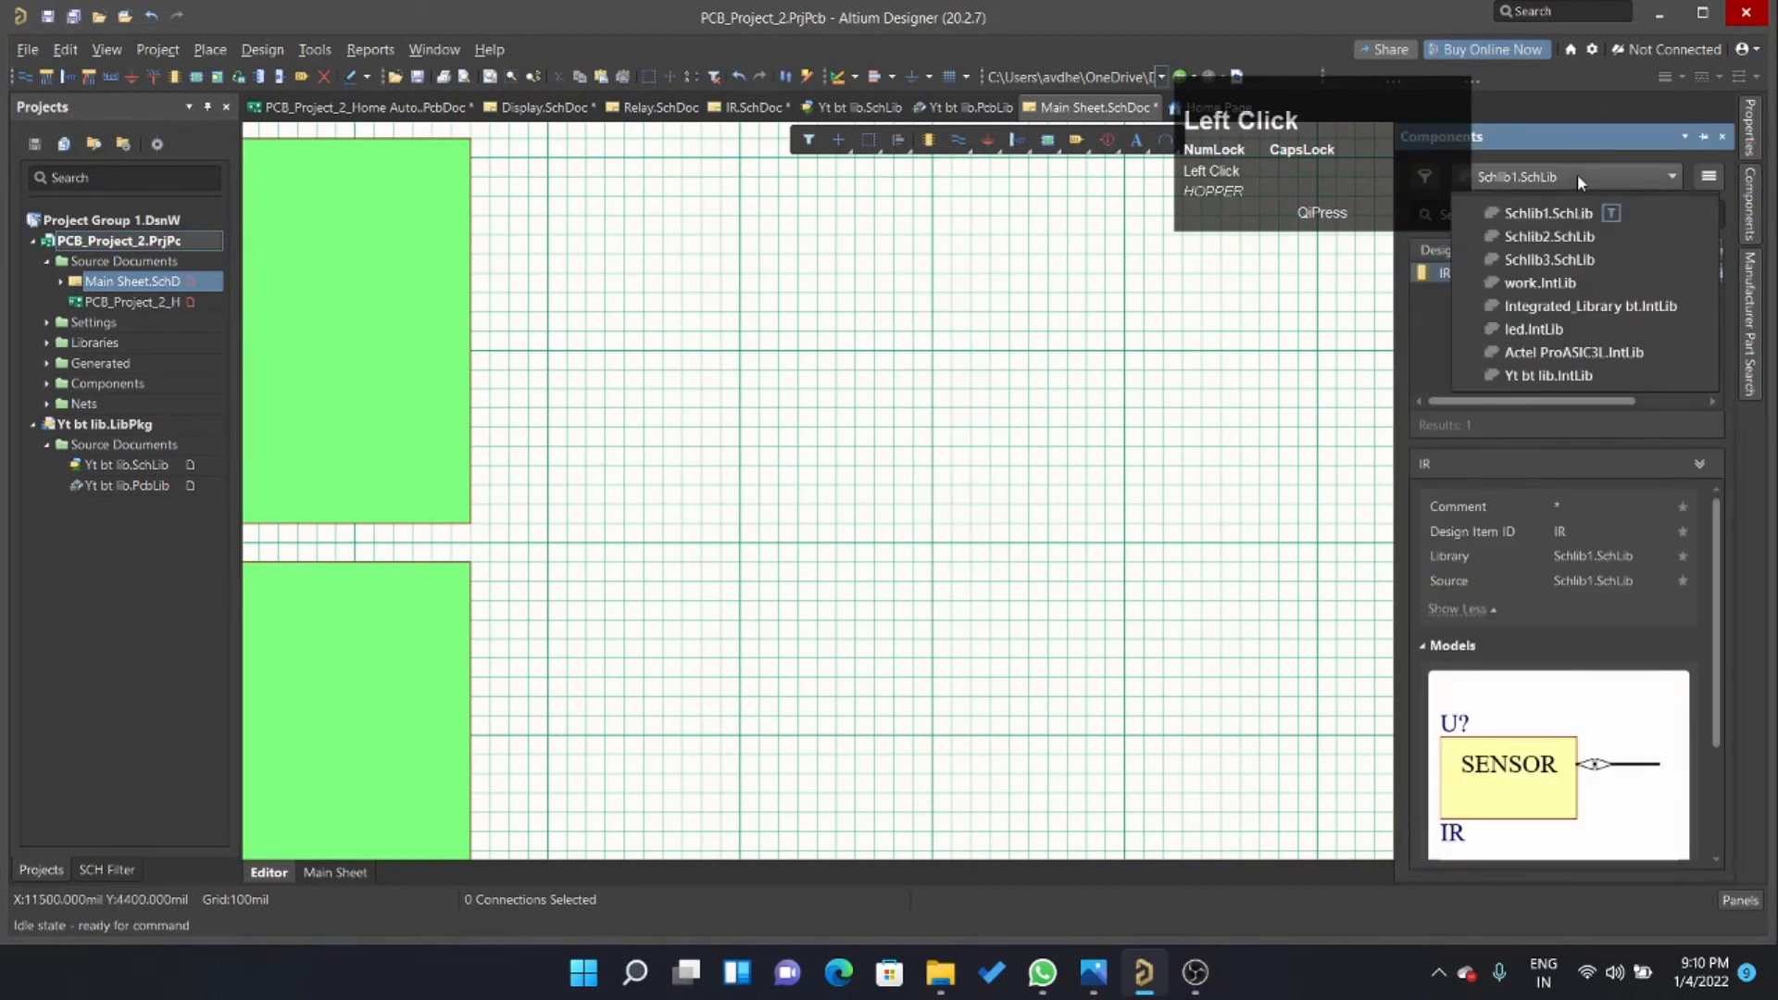
click(1566, 378)
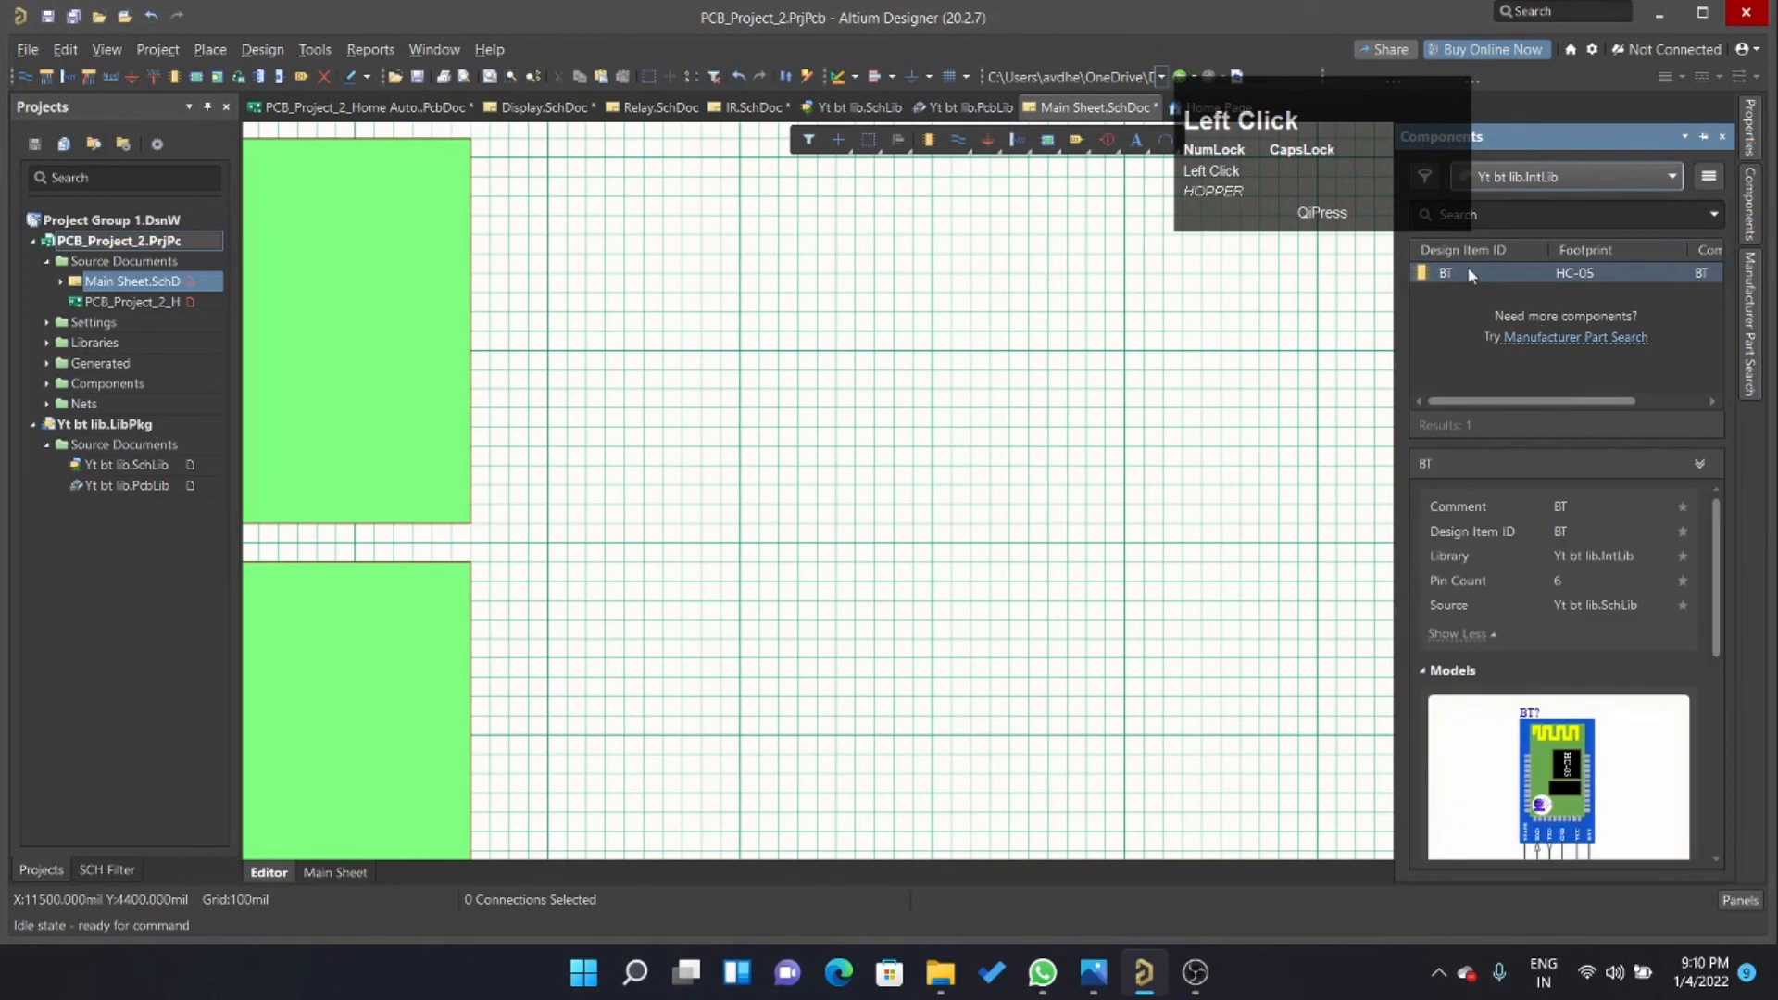
drag(1444, 272, 921, 409)
click(1039, 590)
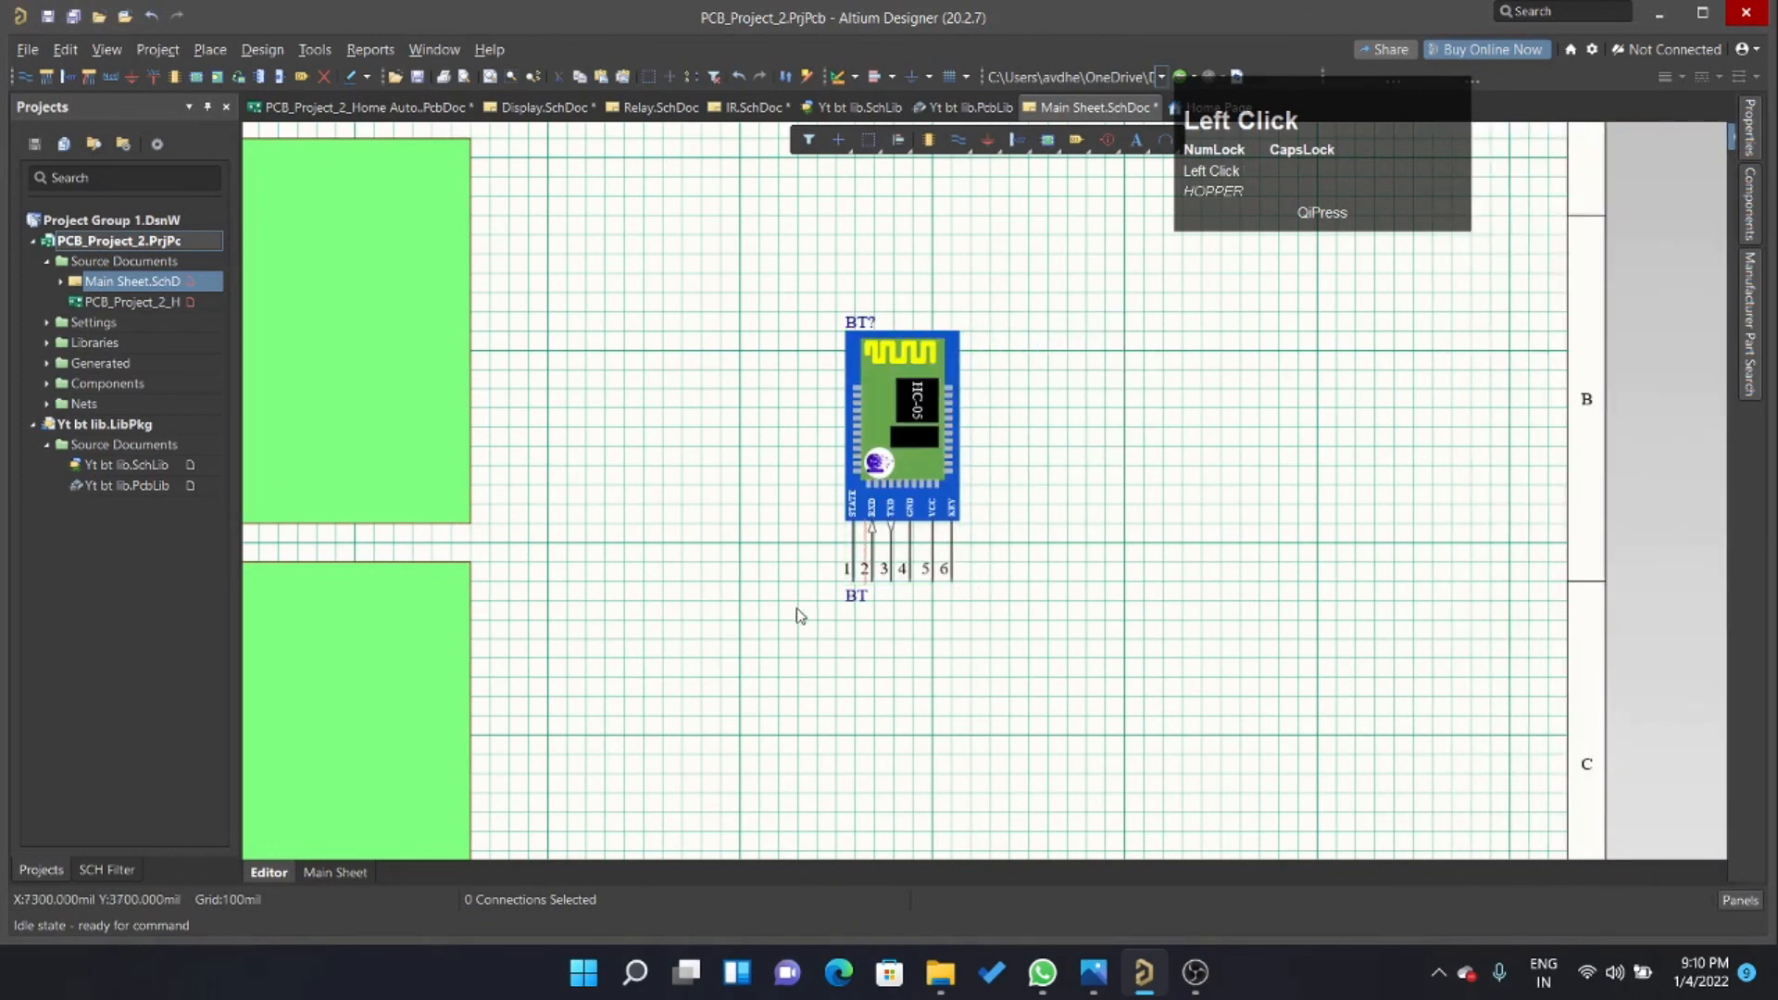
Examine the placed Bluetooth symbol's designator, comment, graphics and pins up close.
ctrl+scroll(871, 453, down, 4)
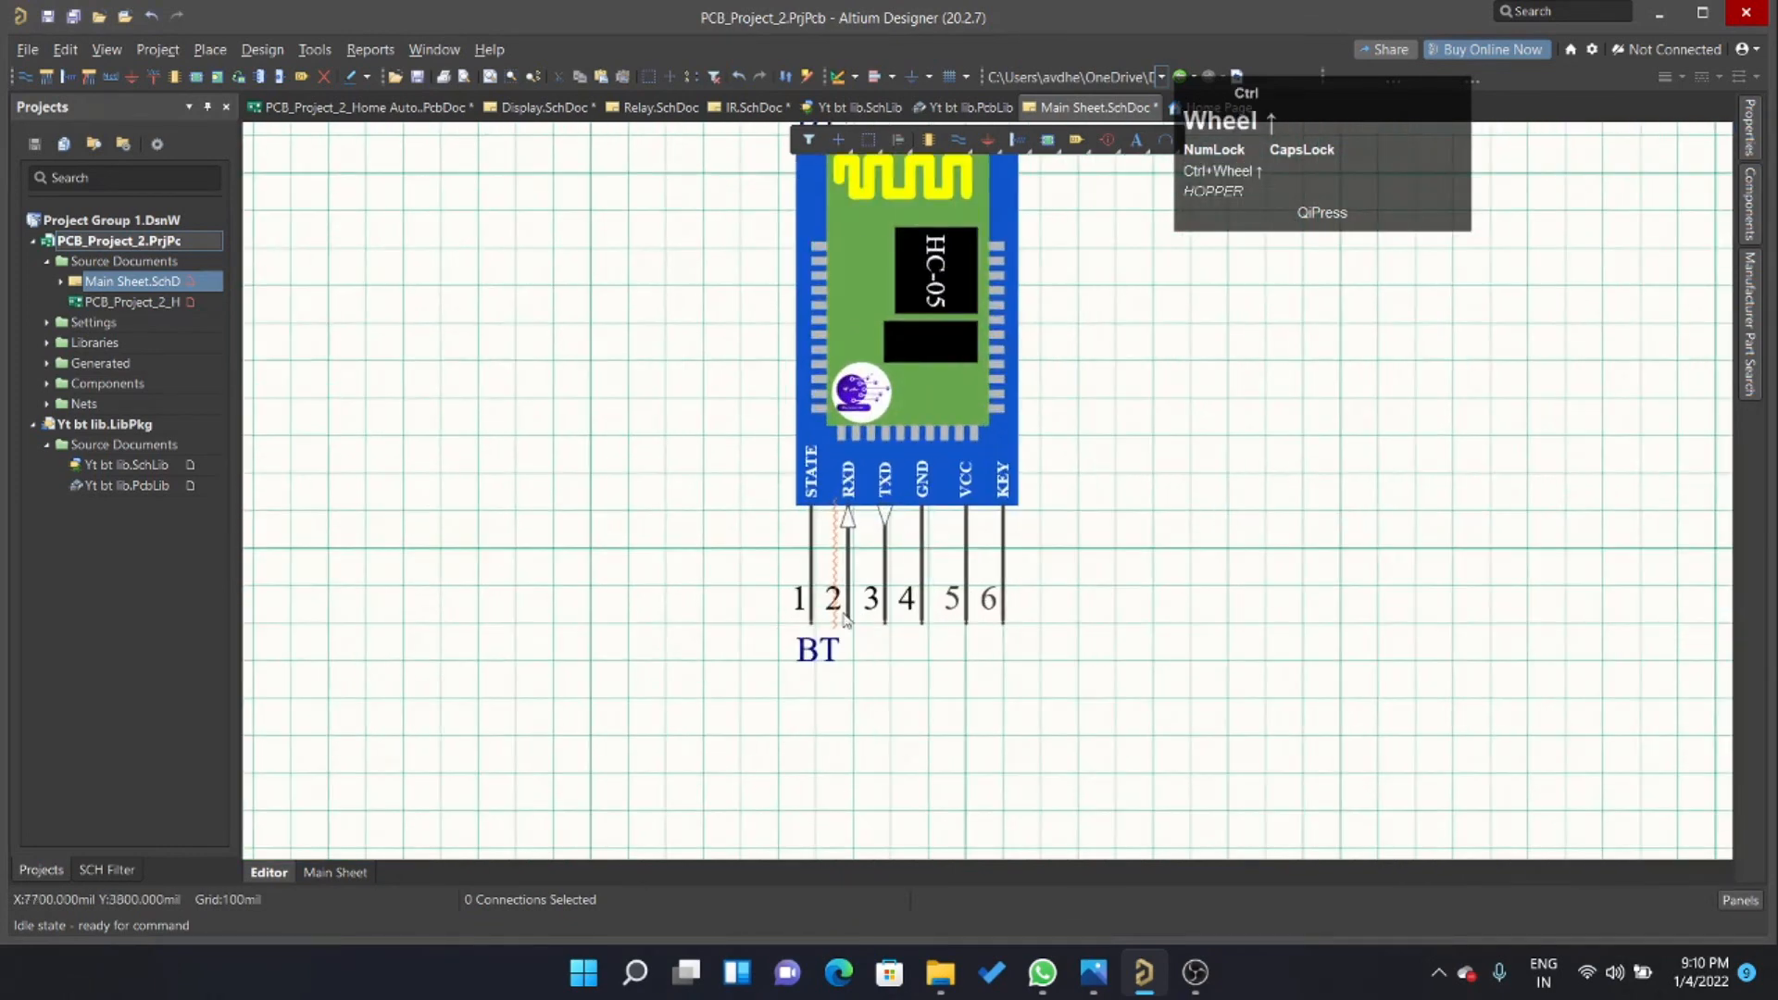
ctrl+scroll(865, 738, down, 3)
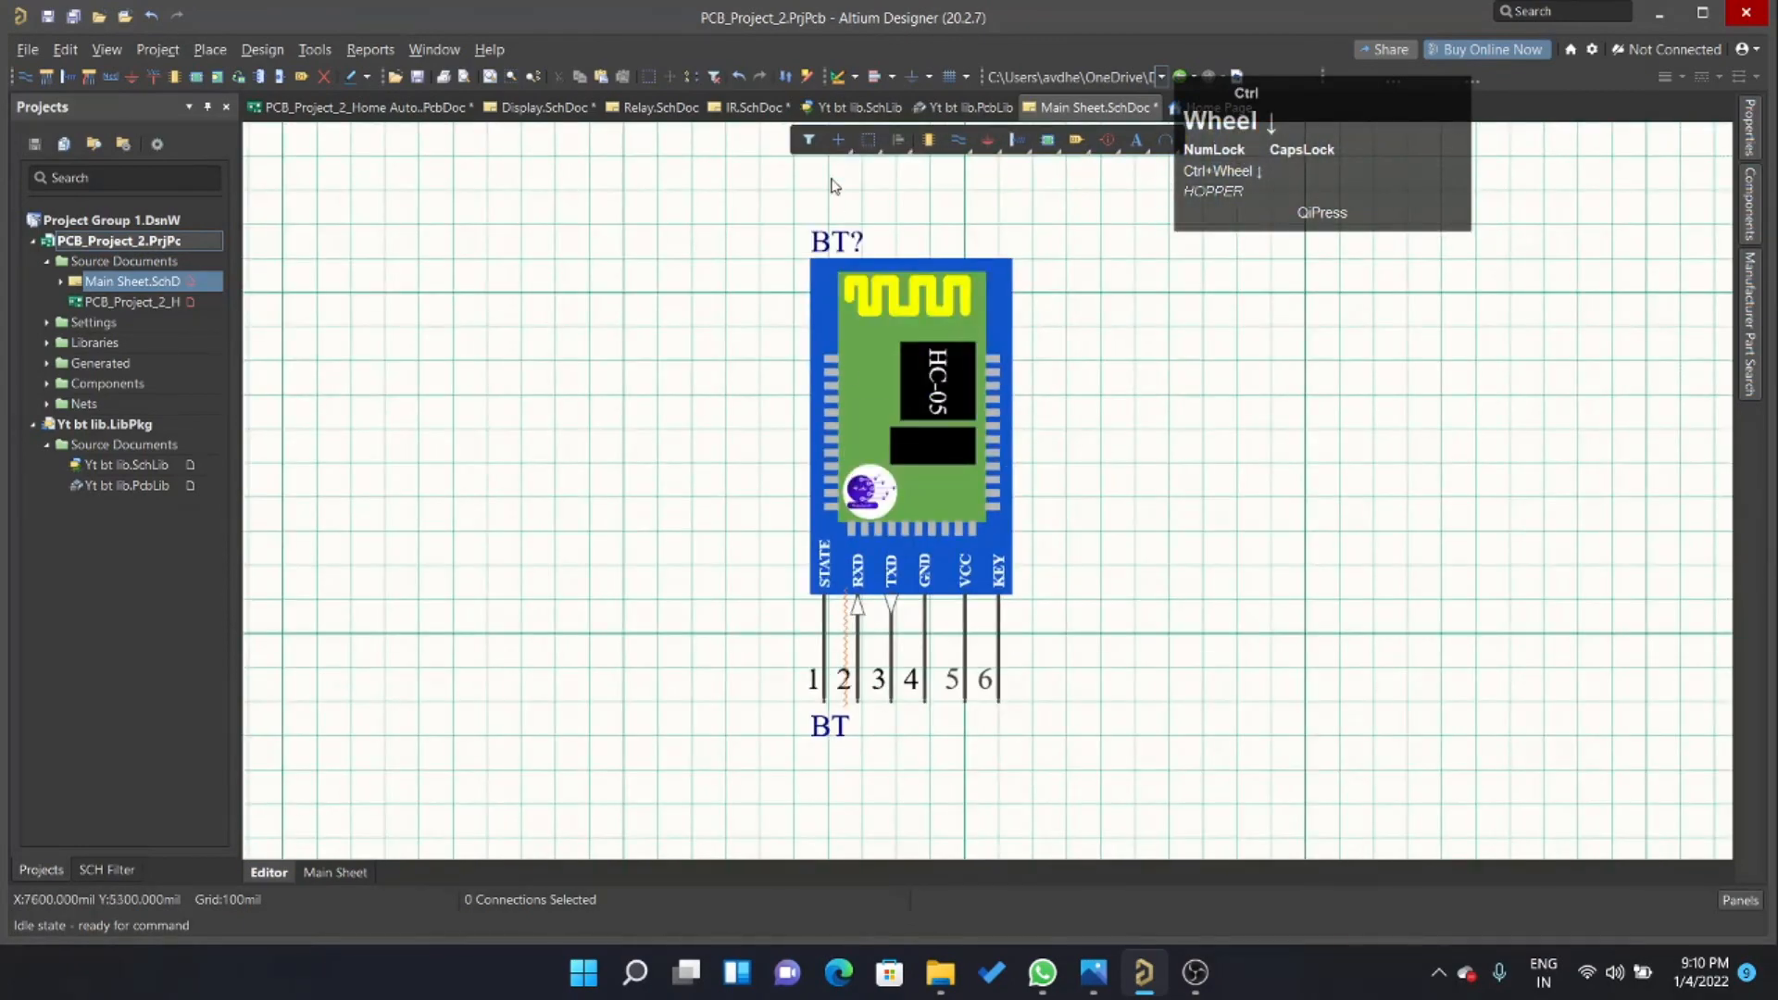
ctrl+scroll(834, 182, up, 3)
ctrl+scroll(848, 232, down, 5)
ctrl+scroll(964, 430, up, 2)
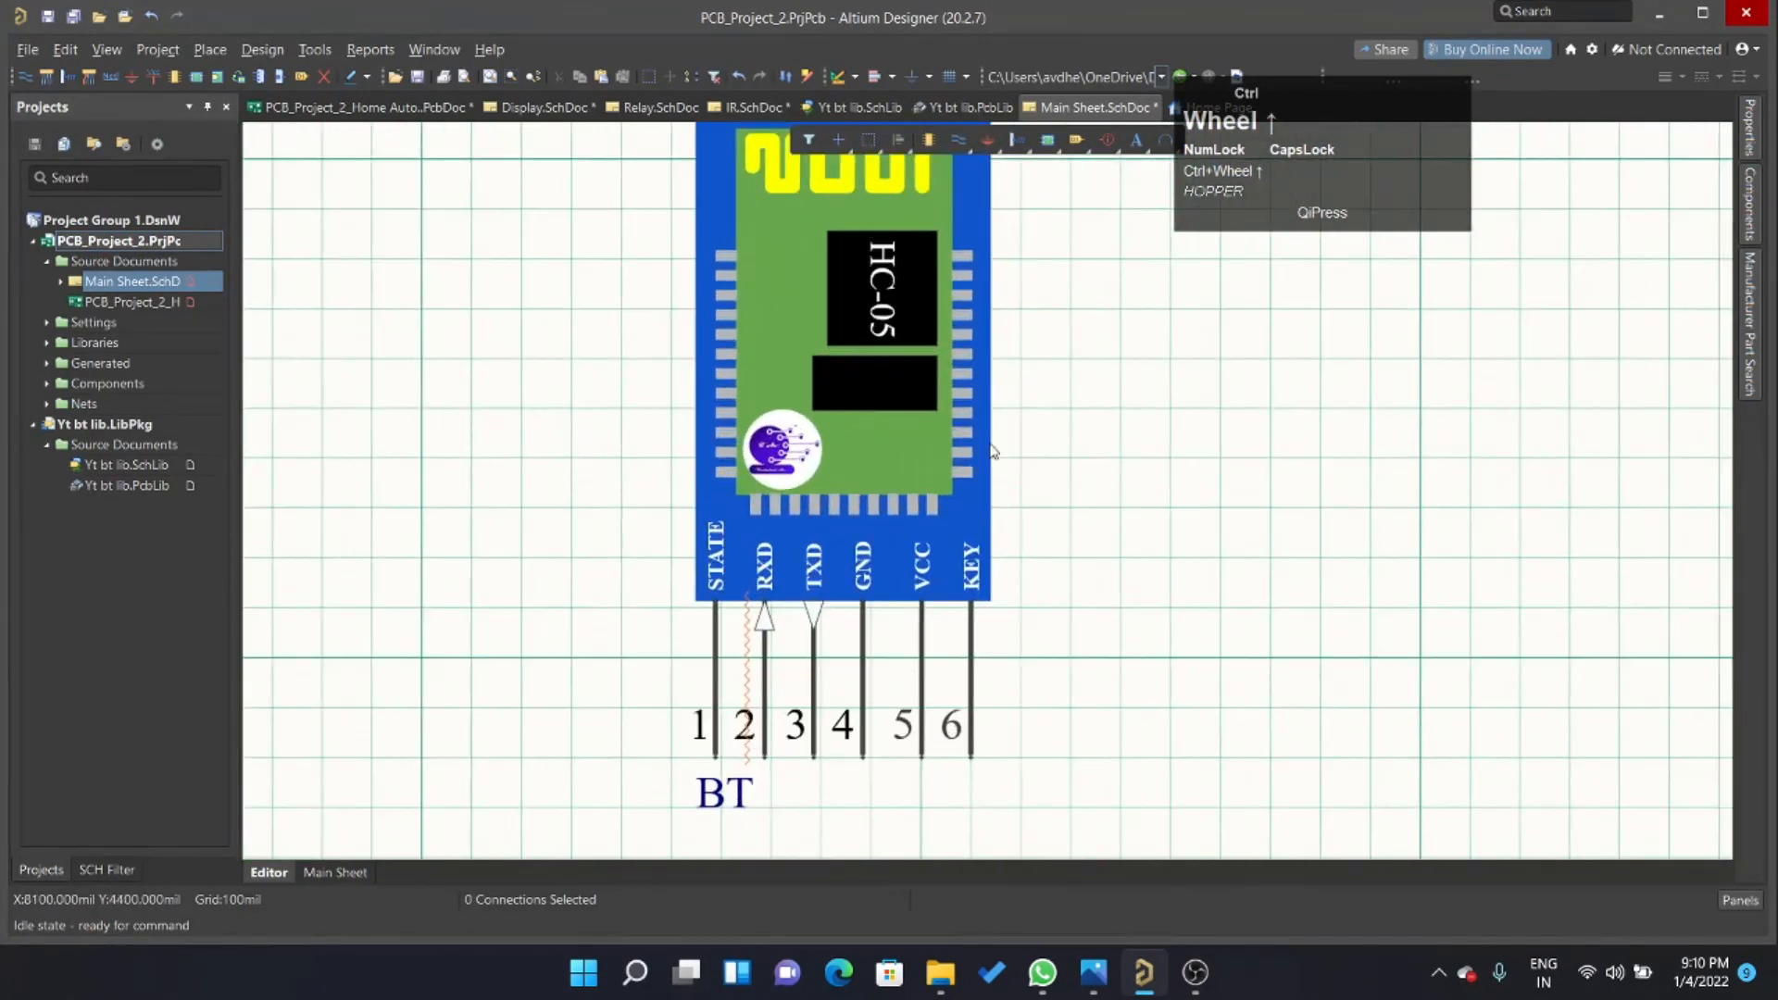
ctrl+scroll(1010, 472, down, 2)
ctrl+scroll(1047, 389, up, 3)
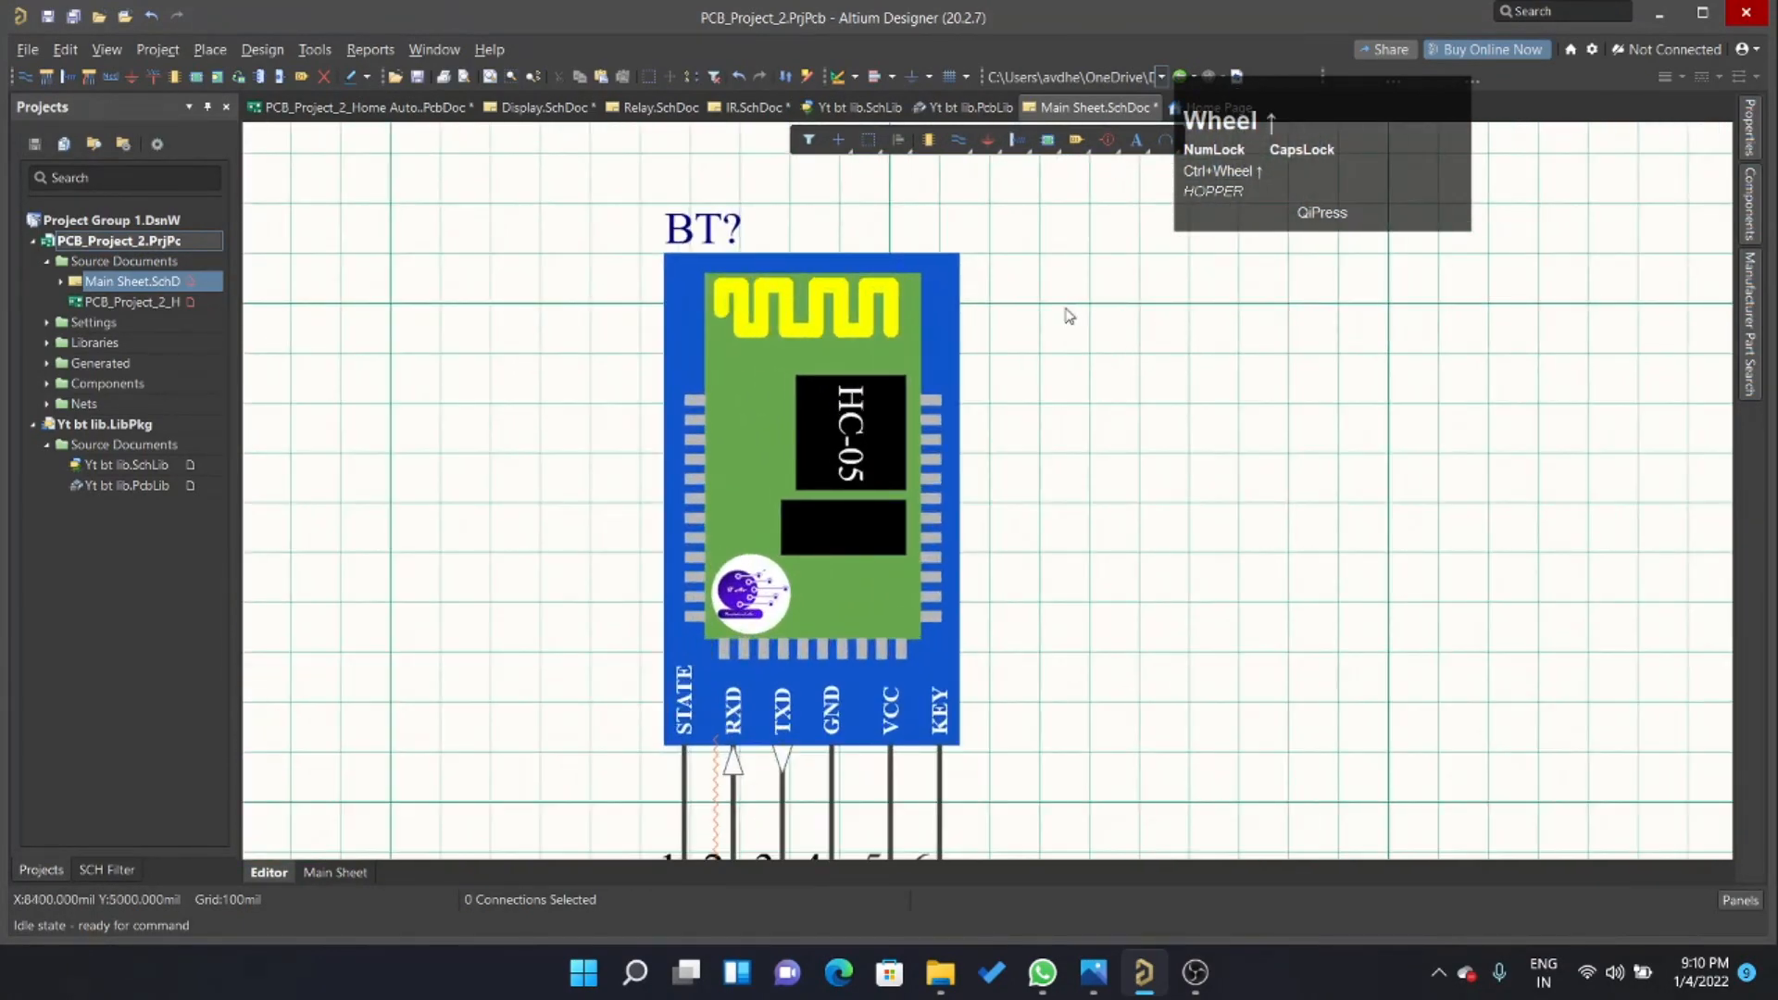